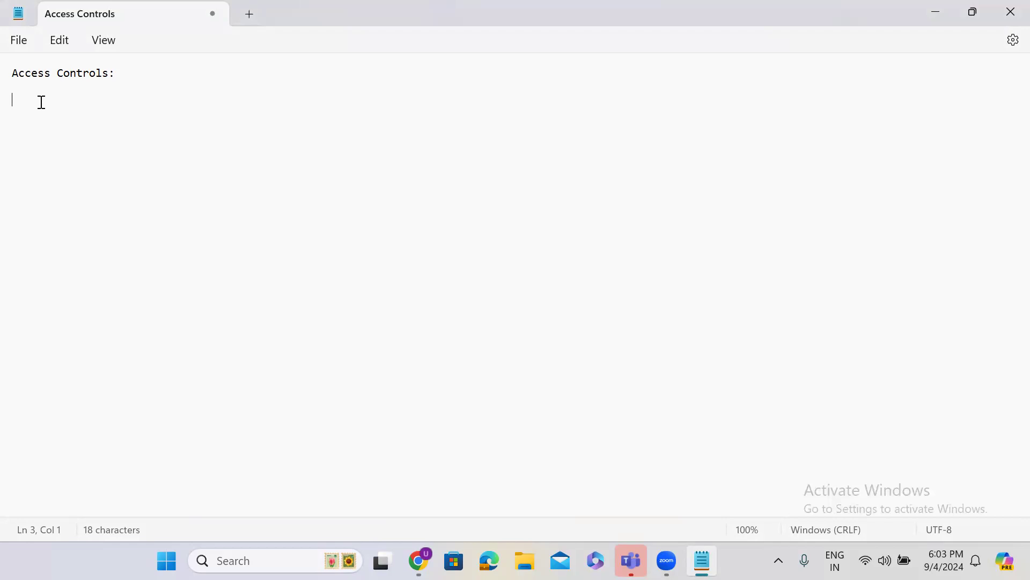
# Complete the Access Controls note with 'are used to restrict the data in the tables' and add 'security_admin' below
pyautogui.click(130, 73)
pyautogui.write('are')
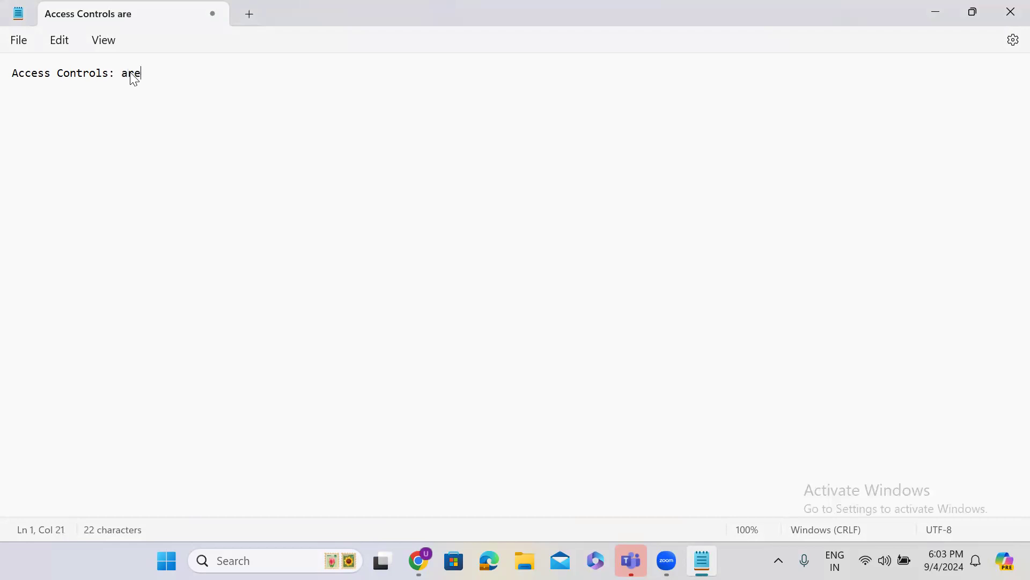
pyautogui.write(' used to ')
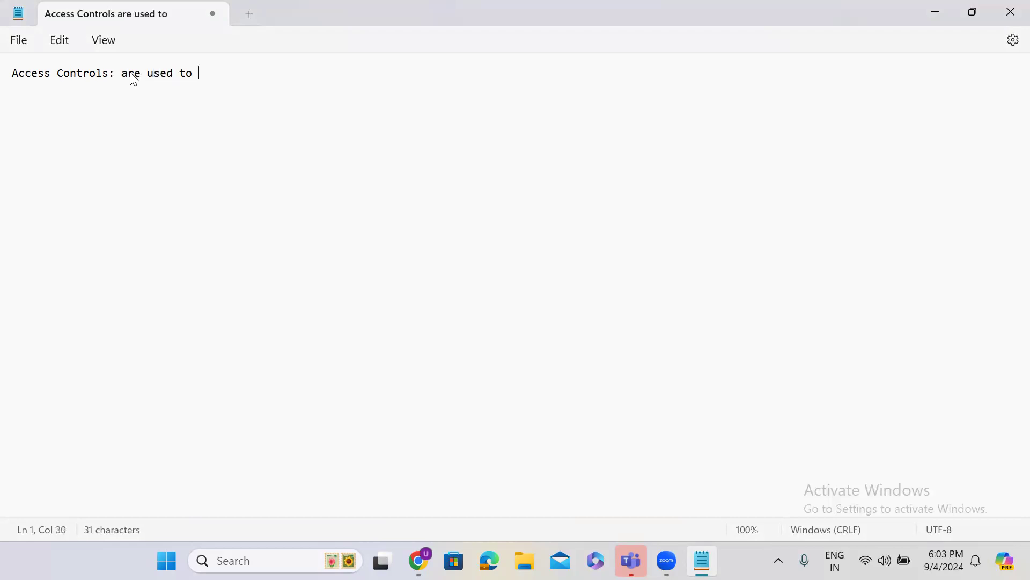
pyautogui.write('restrict ')
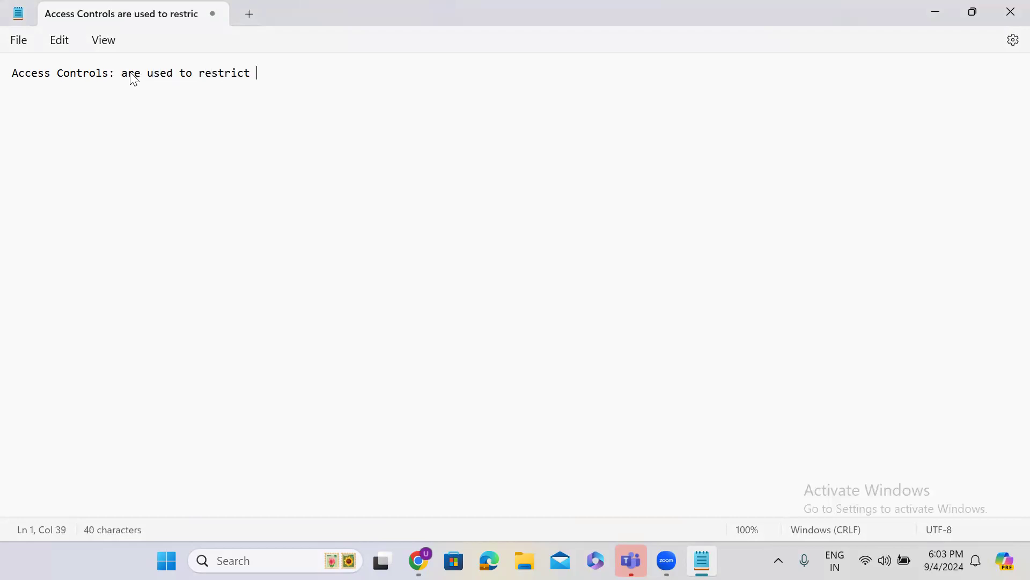
pyautogui.write('the data in the tables')
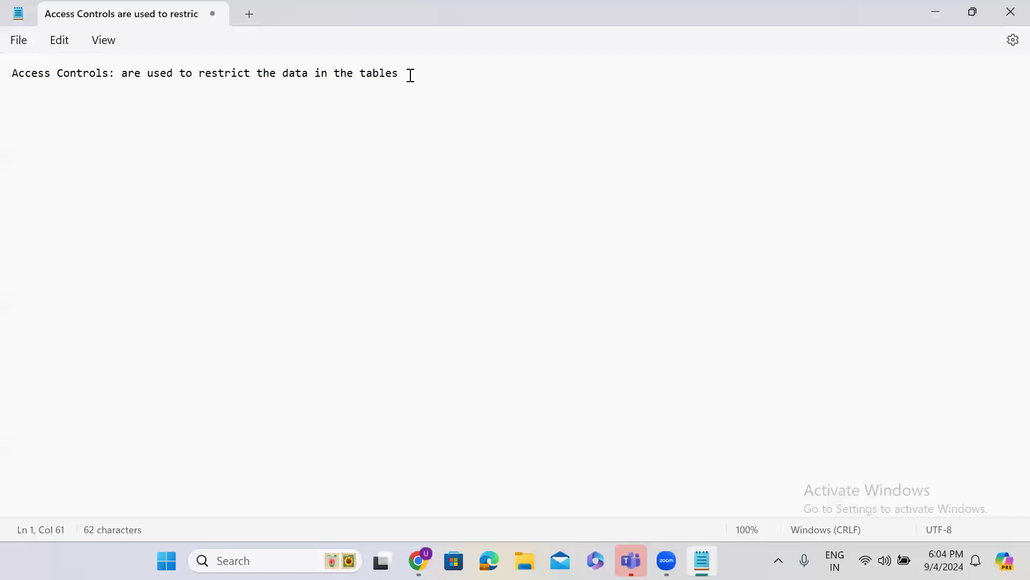
pyautogui.press('Return')
pyautogui.press('Return')
pyautogui.write('security_admin')
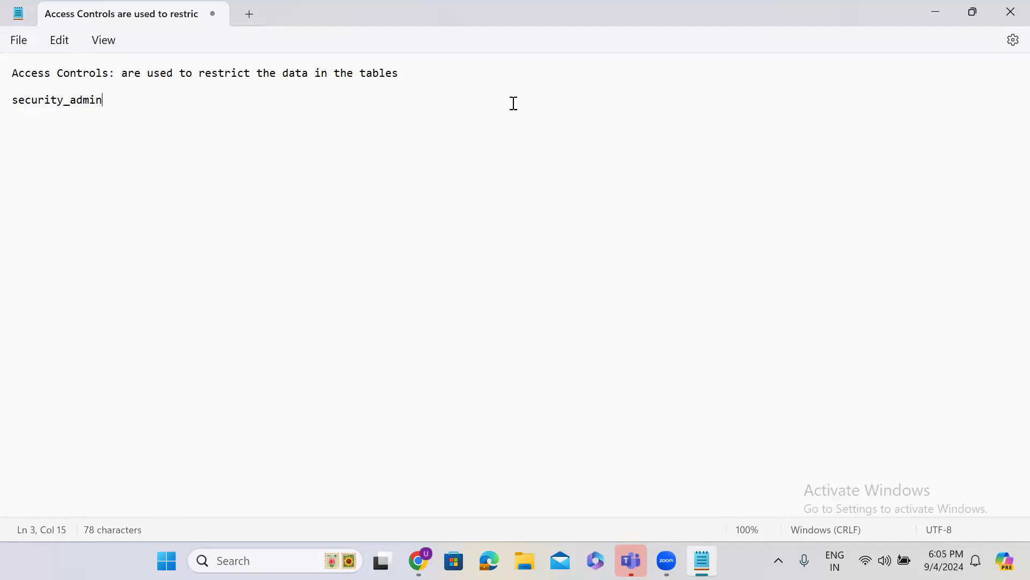
# Minimize Notepad and open developer.servicenow.com in Chrome
pyautogui.click(936, 9)
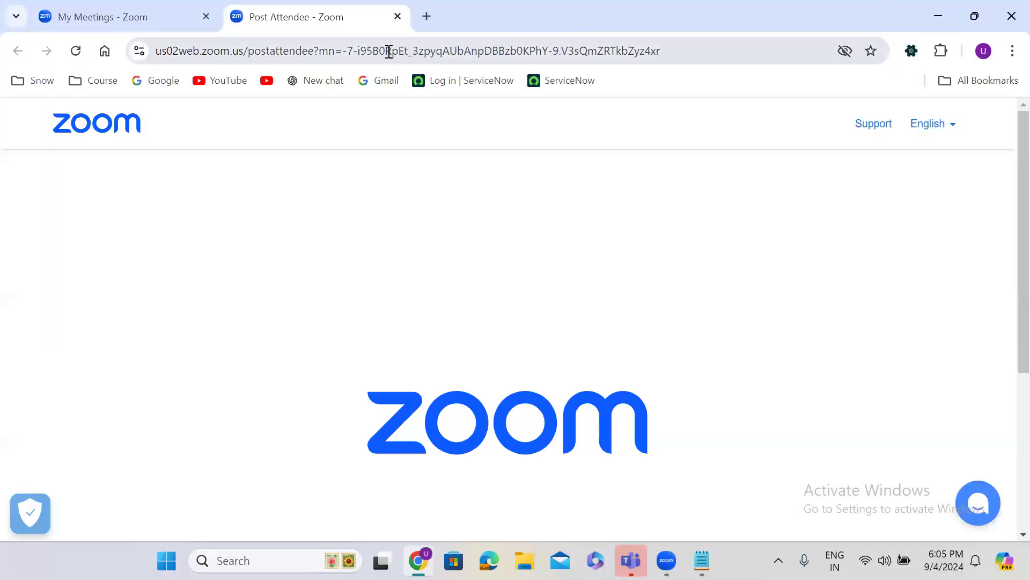
pyautogui.click(389, 52)
pyautogui.write('deve')
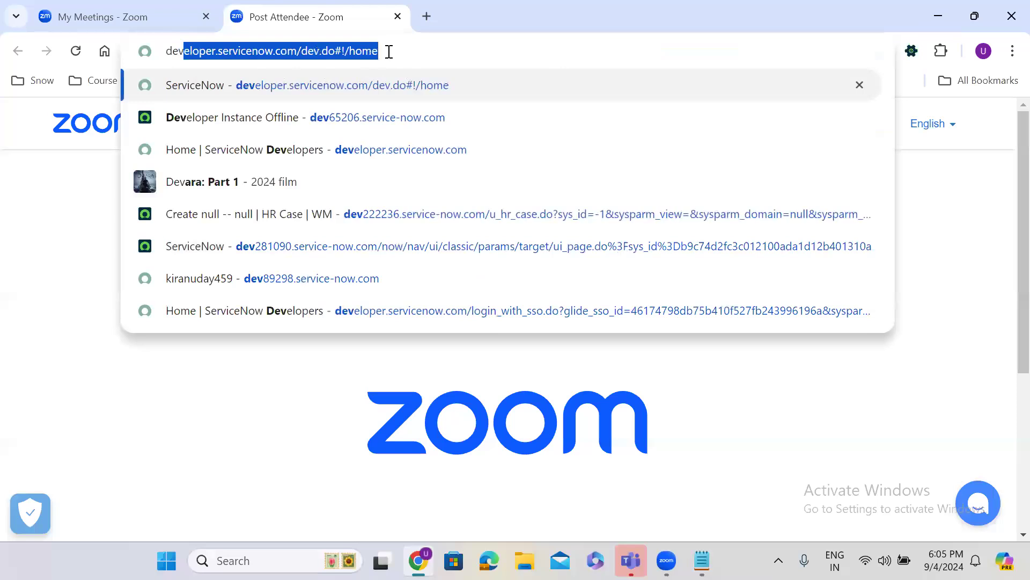
pyautogui.press('Up')
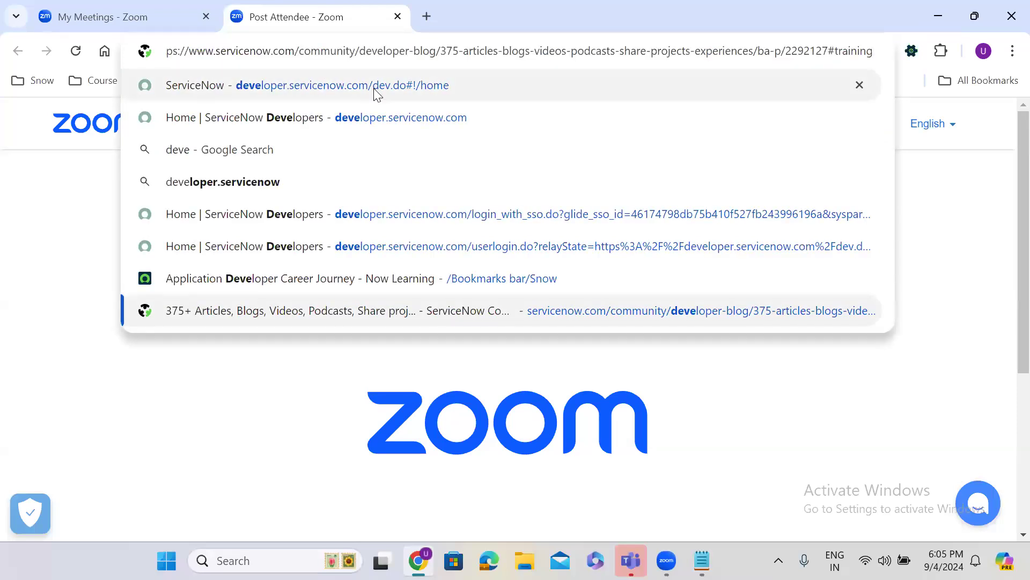
pyautogui.click(378, 87)
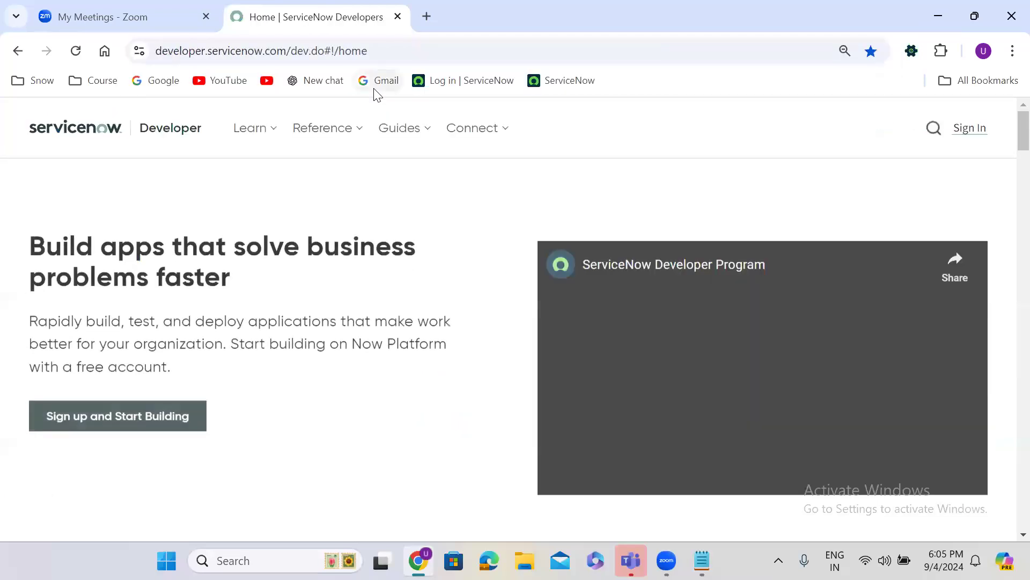
# Sign in with the saved account e-mail and password, then launch the personal developer instance
pyautogui.click(964, 133)
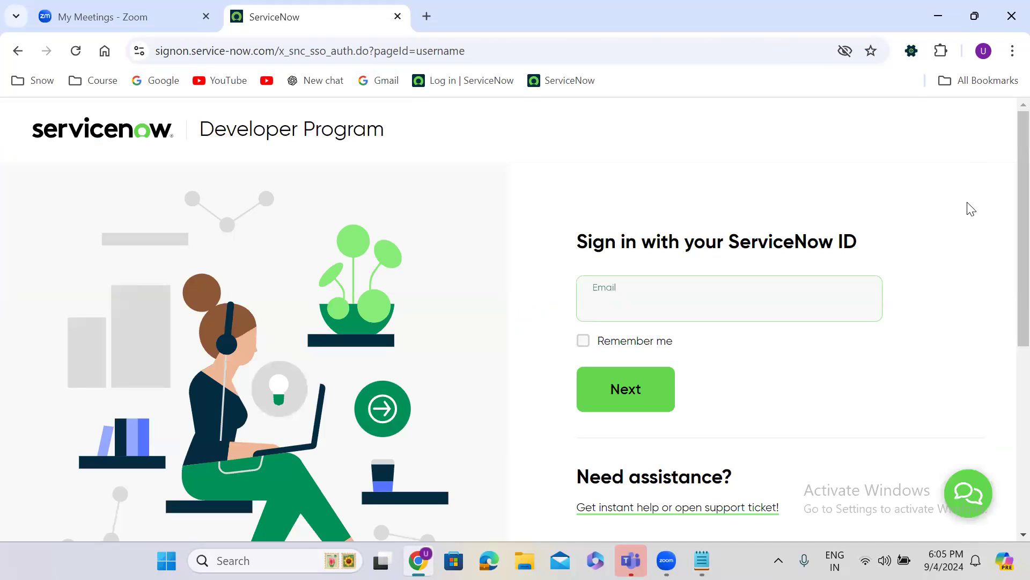
pyautogui.click(645, 303)
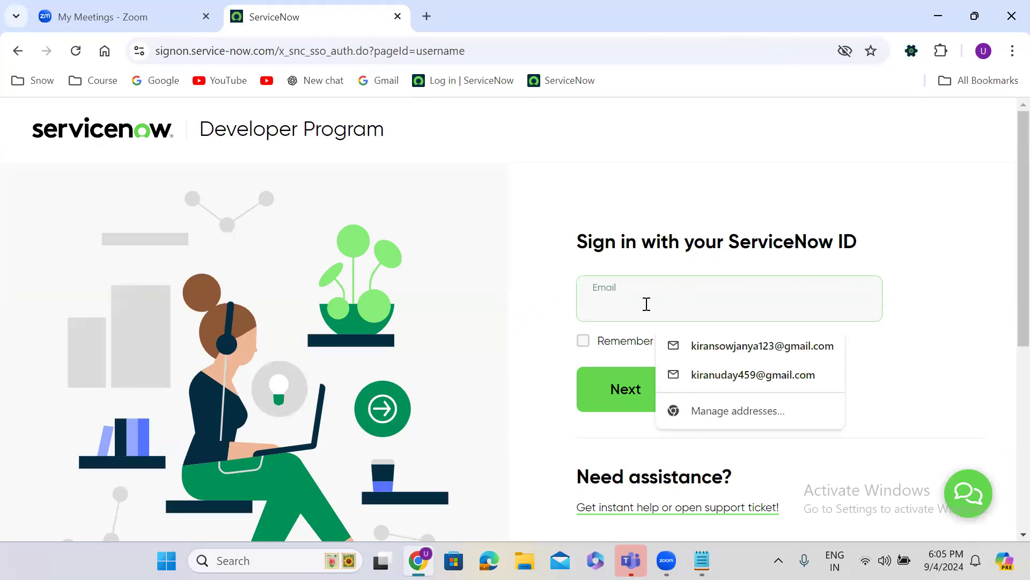
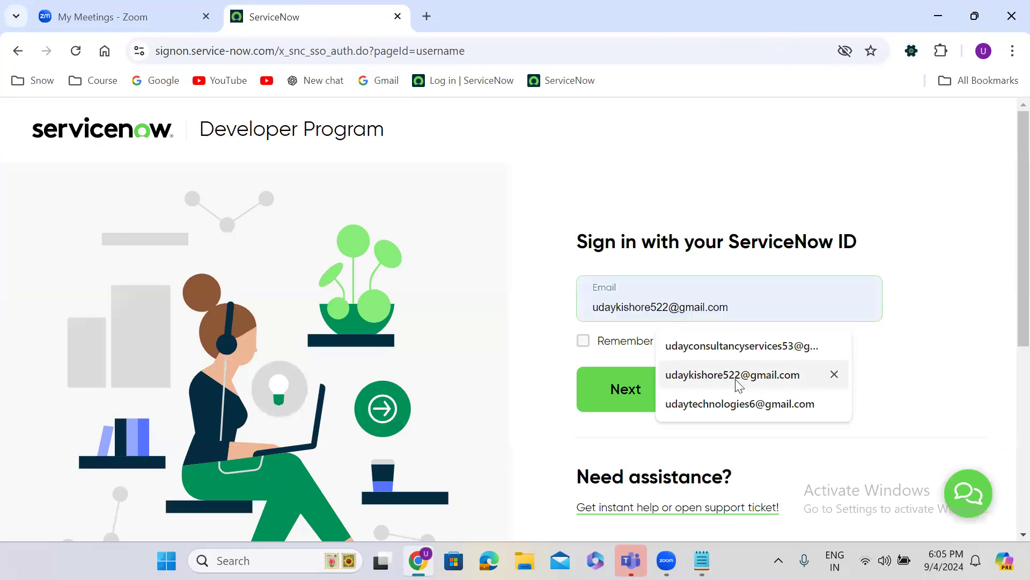
pyautogui.click(698, 375)
pyautogui.click(645, 388)
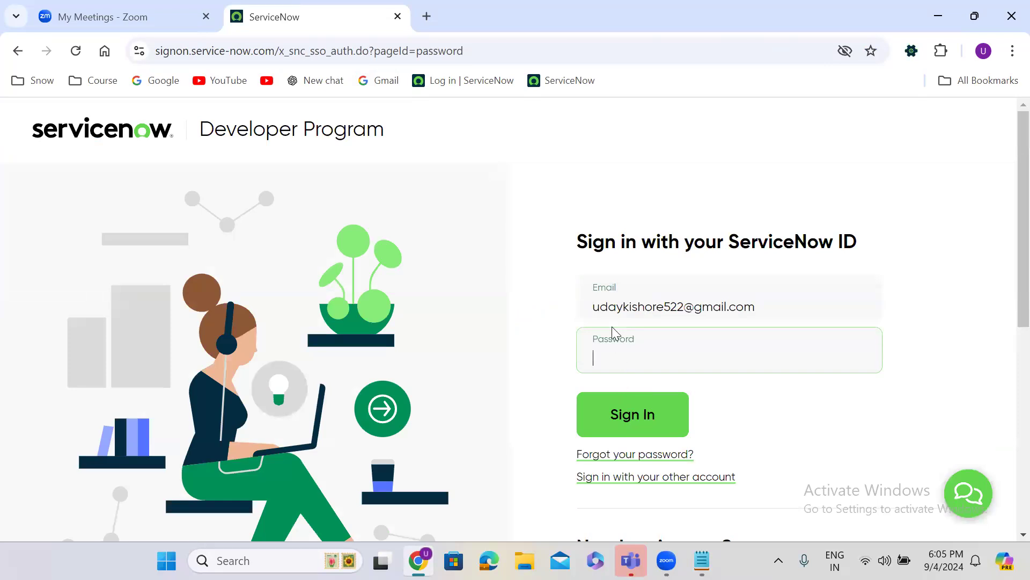
pyautogui.click(614, 356)
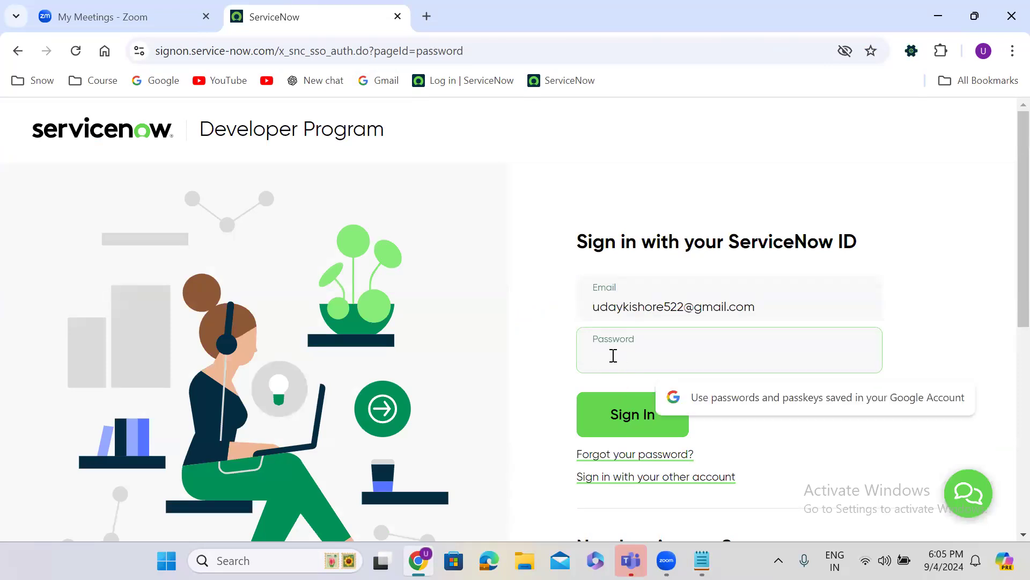
pyautogui.write('•••••••••')
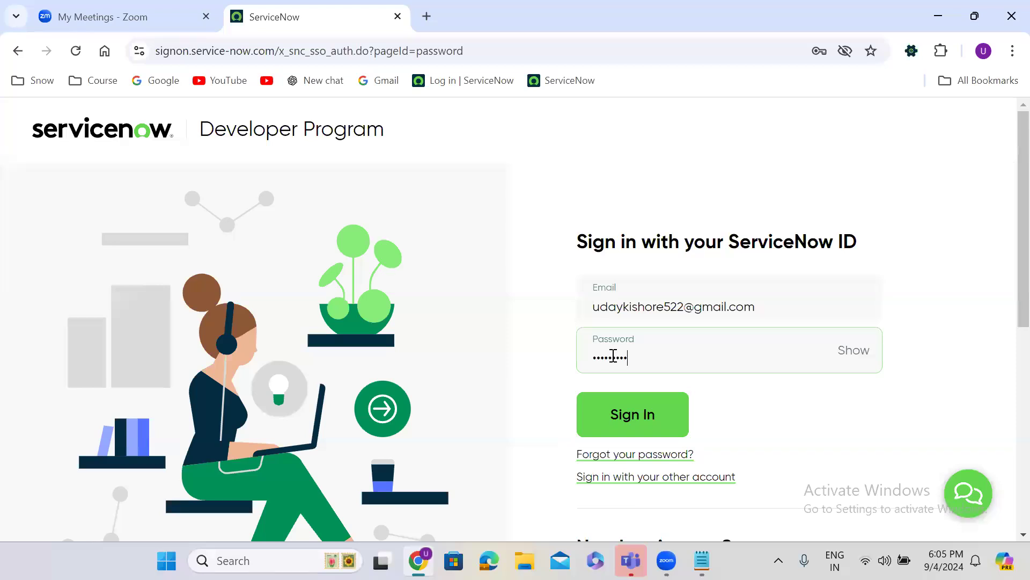
pyautogui.click(658, 422)
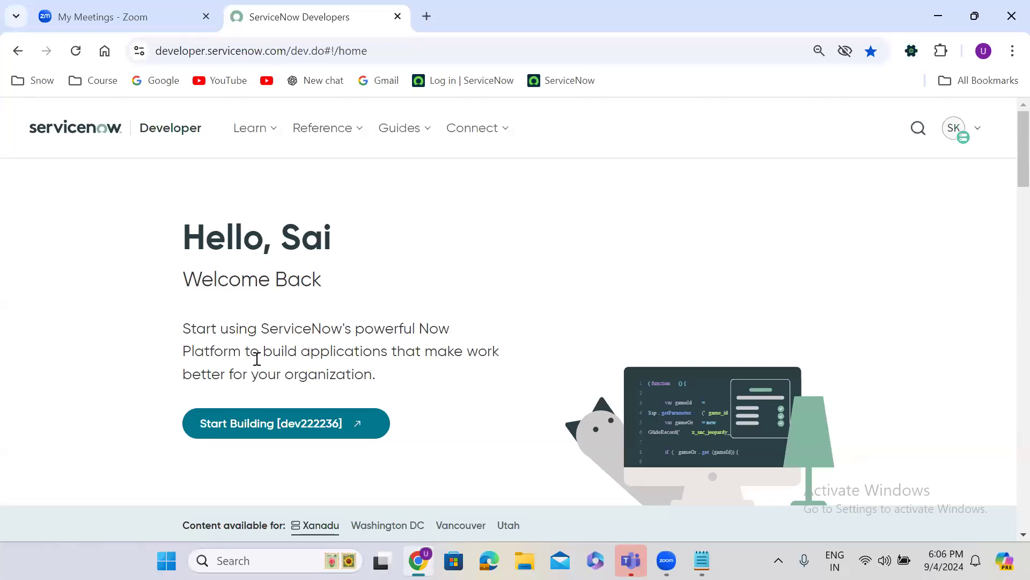
pyautogui.click(274, 436)
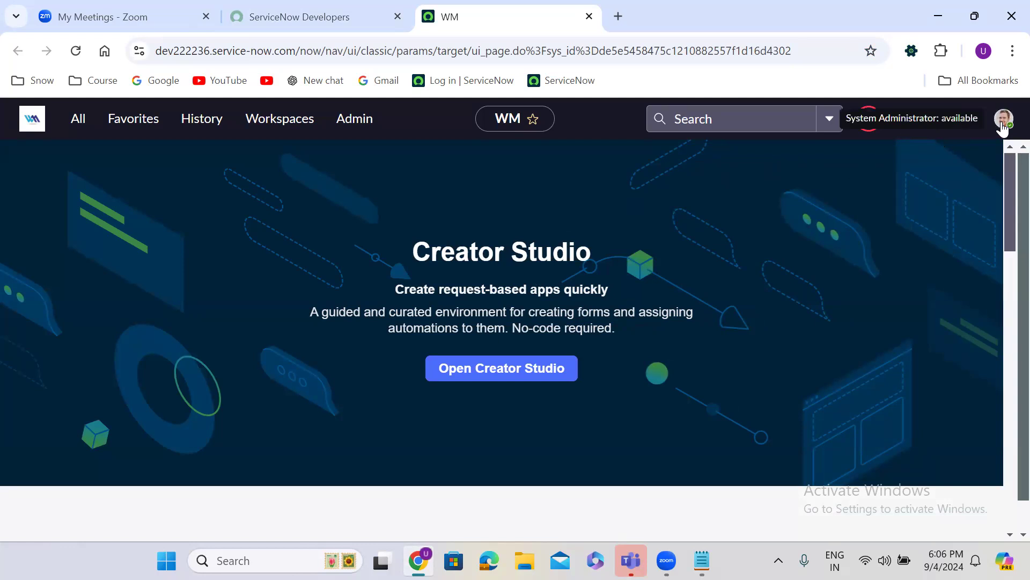
# Elevate the session to the security_admin role from the avatar menu
pyautogui.click(1002, 128)
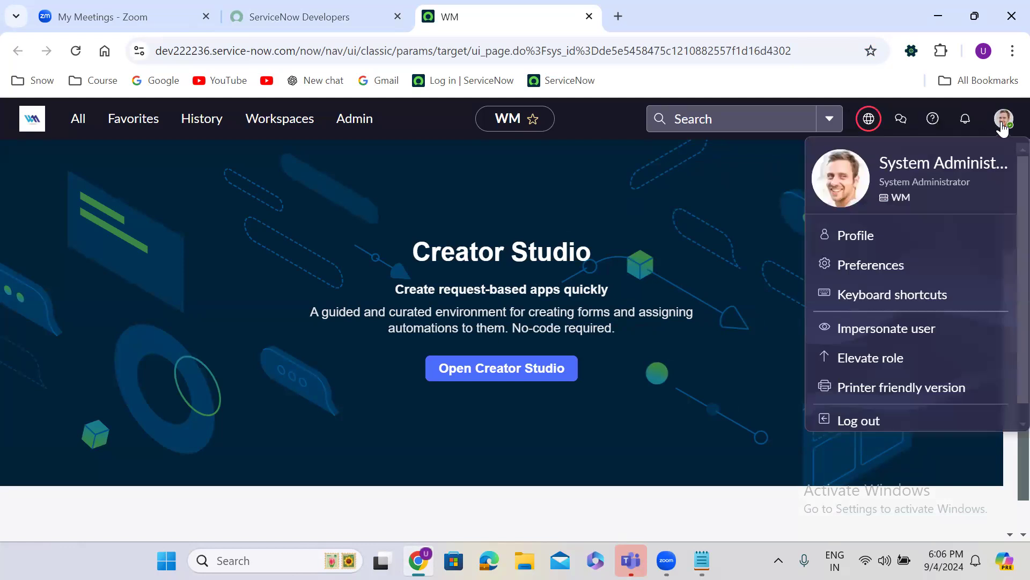
pyautogui.click(877, 359)
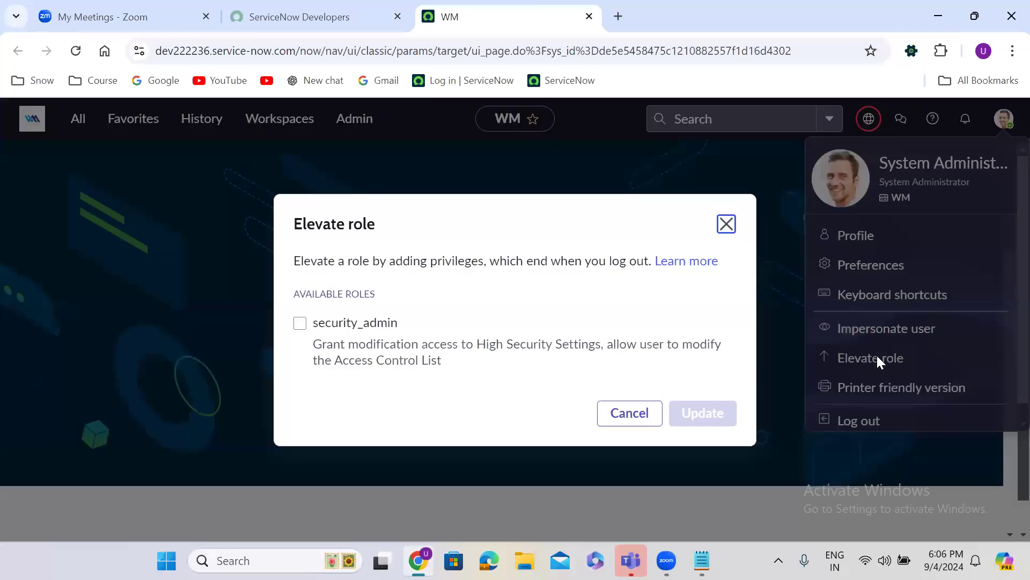
pyautogui.click(300, 325)
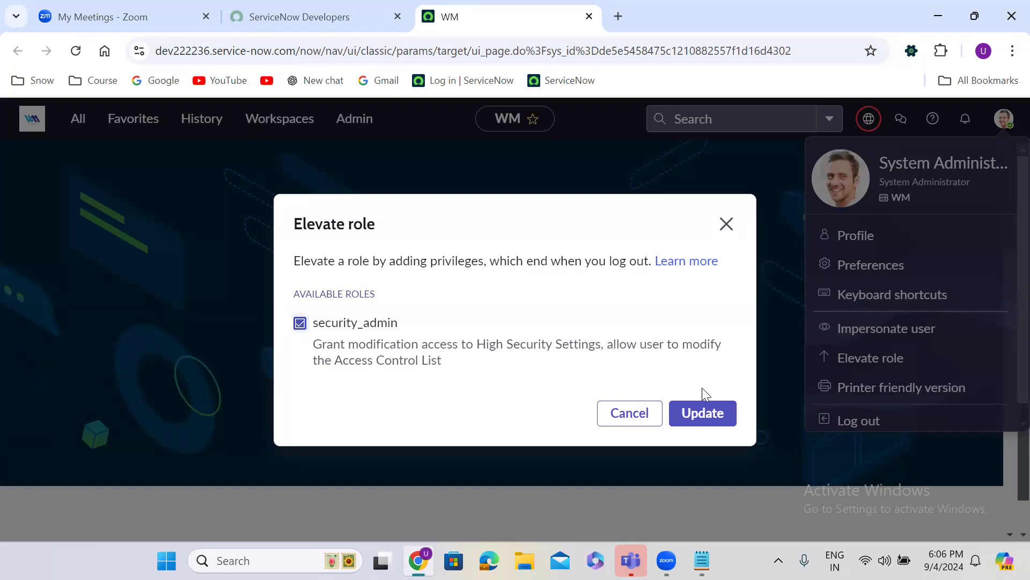
pyautogui.click(719, 411)
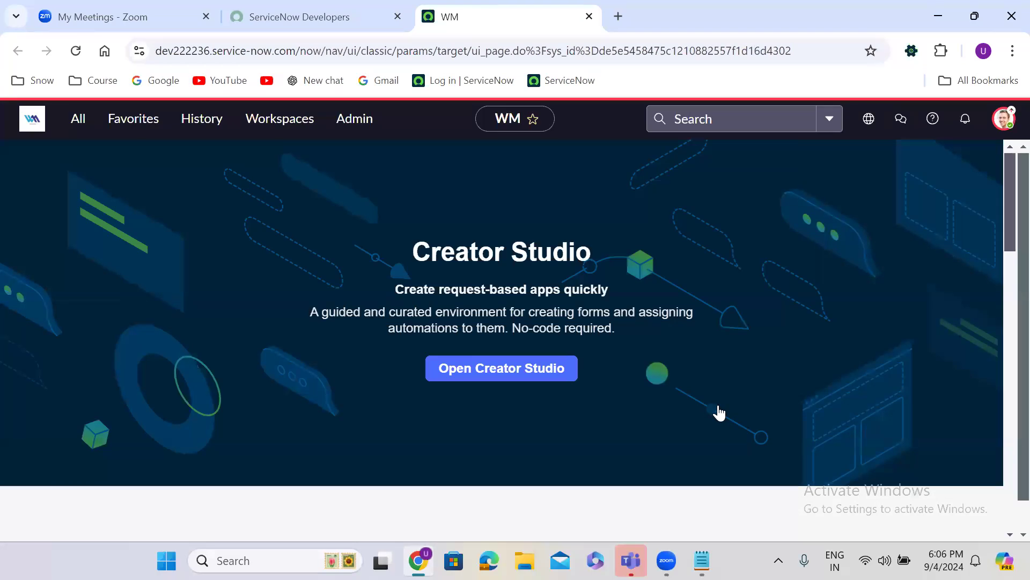
# Recheck the role elevation window for security_admin, then close it and the account menu unchanged
pyautogui.click(1006, 119)
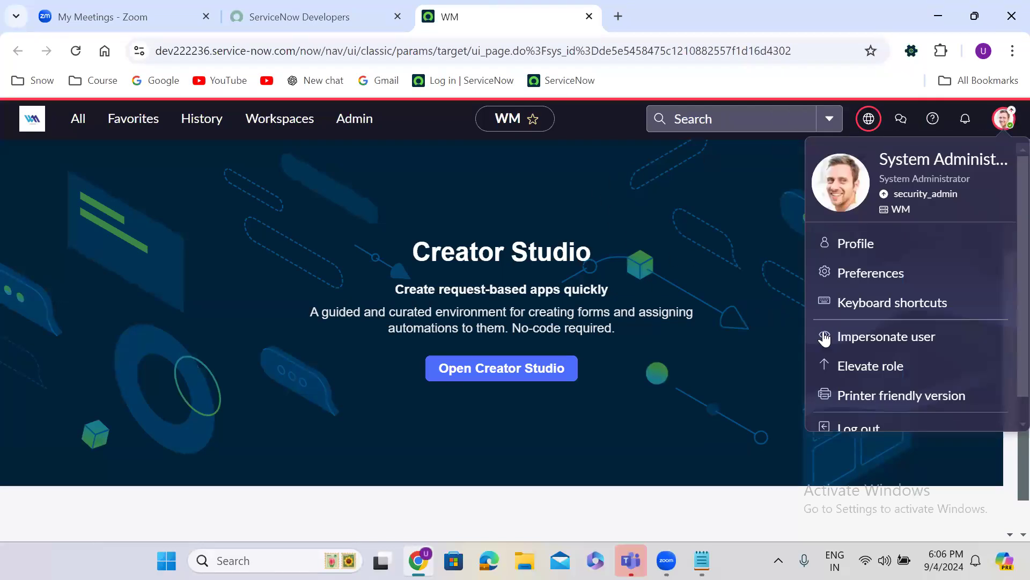
pyautogui.click(880, 371)
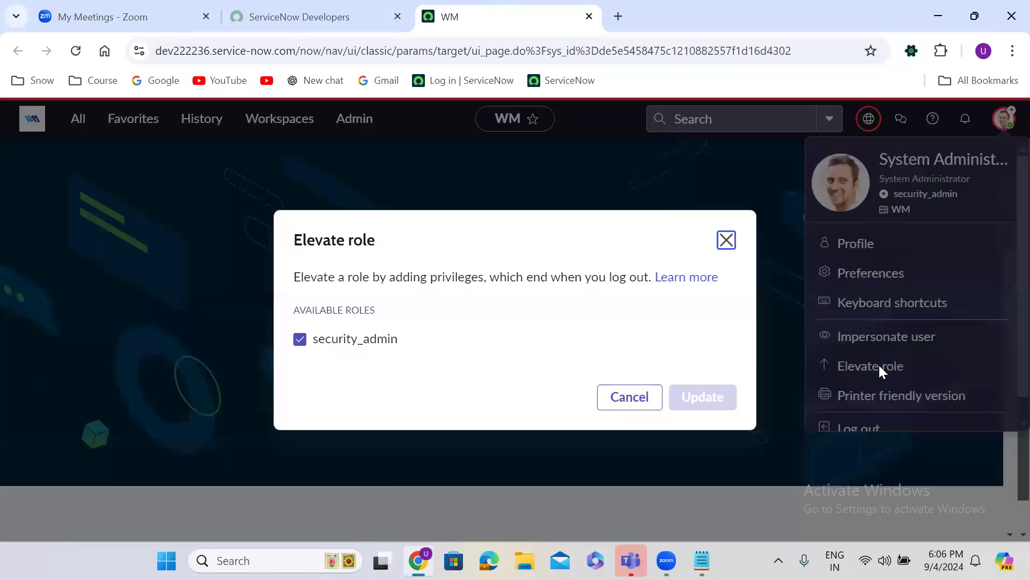
pyautogui.click(300, 322)
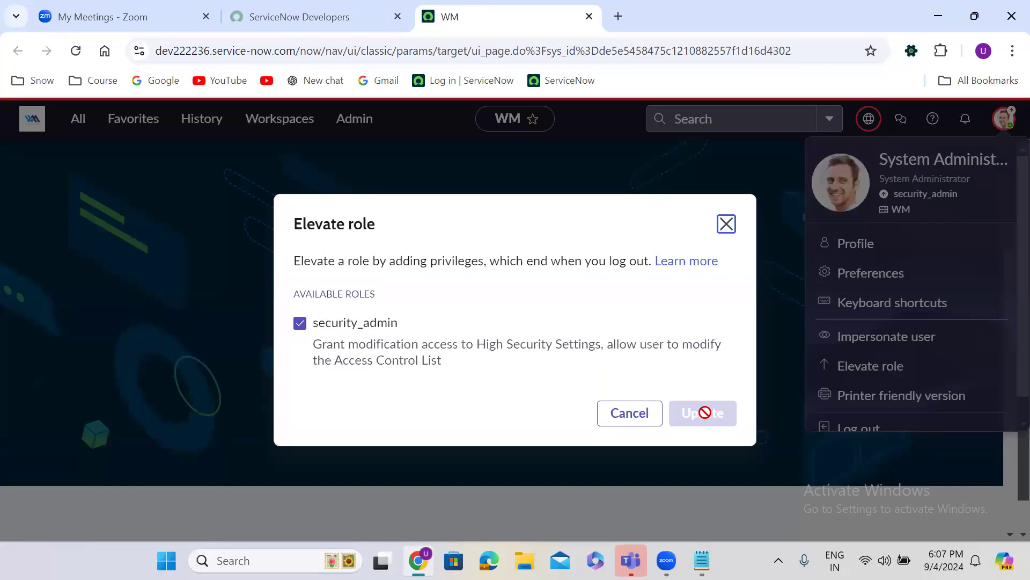
pyautogui.click(727, 223)
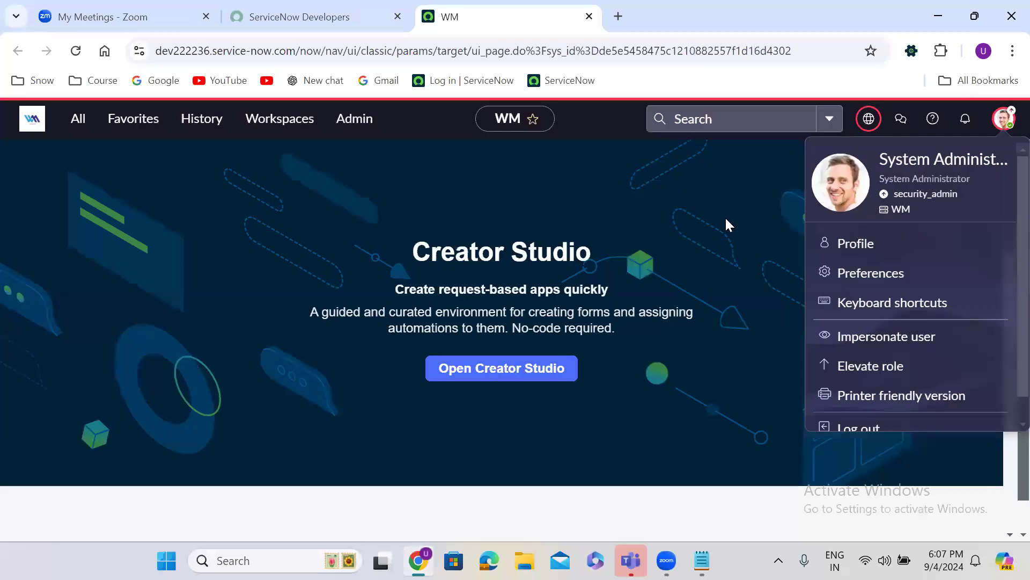
pyautogui.click(1008, 121)
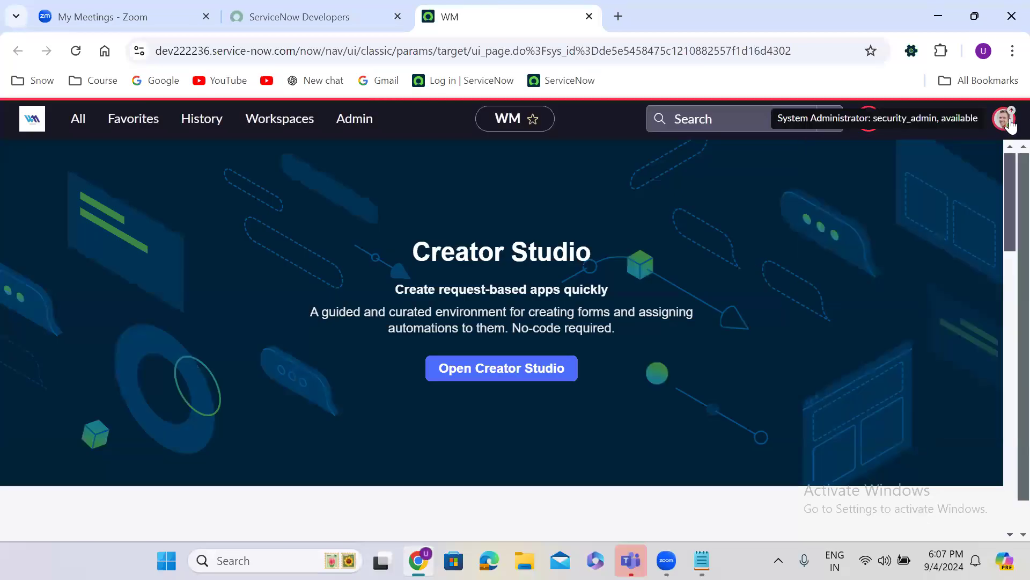
# Filter the navigator for 'acl', open the Access Controls list, and open the account menu
pyautogui.click(78, 120)
pyautogui.write('access c')
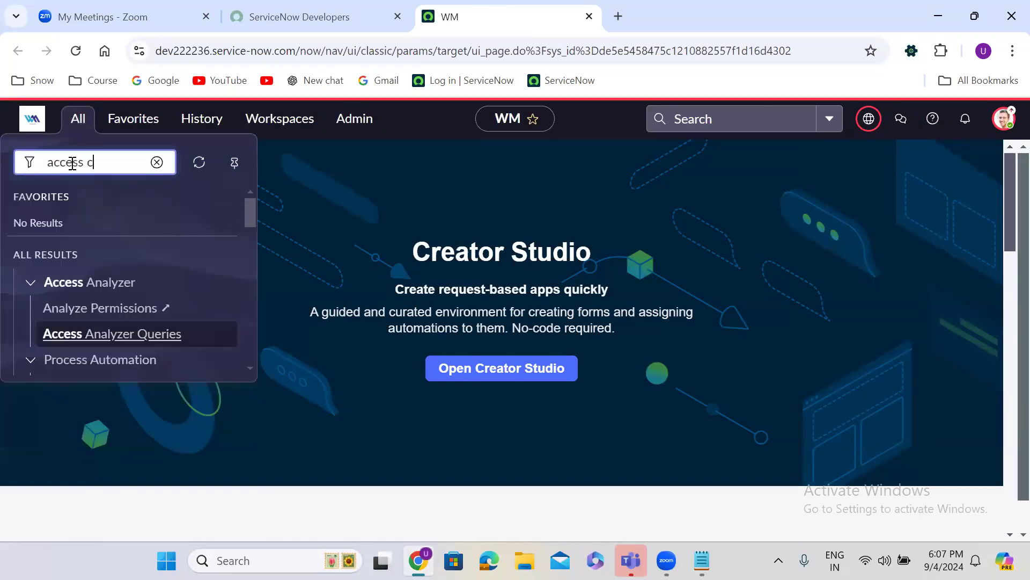
pyautogui.write('ontols')
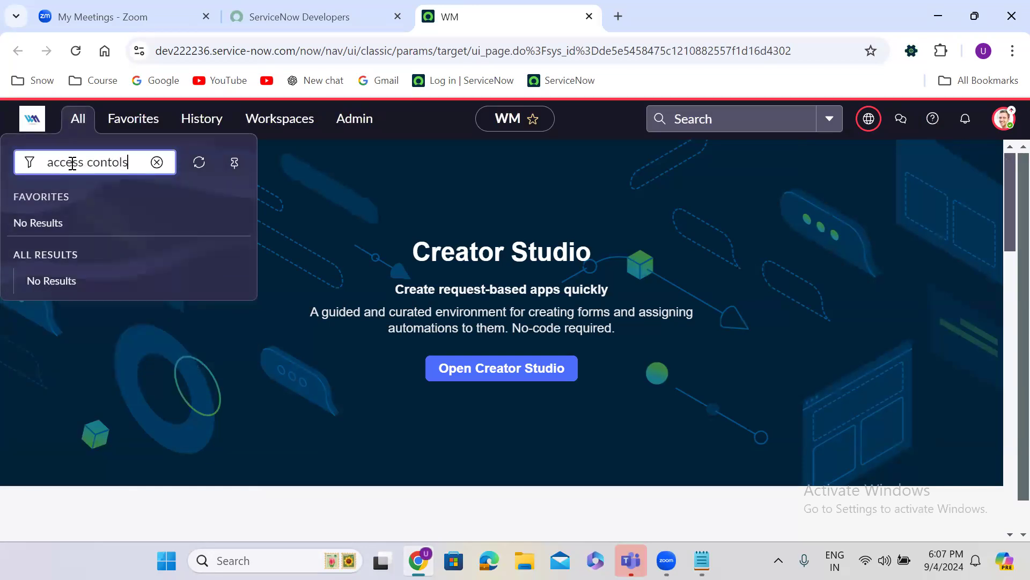
pyautogui.tripleClick(81, 162)
pyautogui.write('ax')
pyautogui.press('BackSpace')
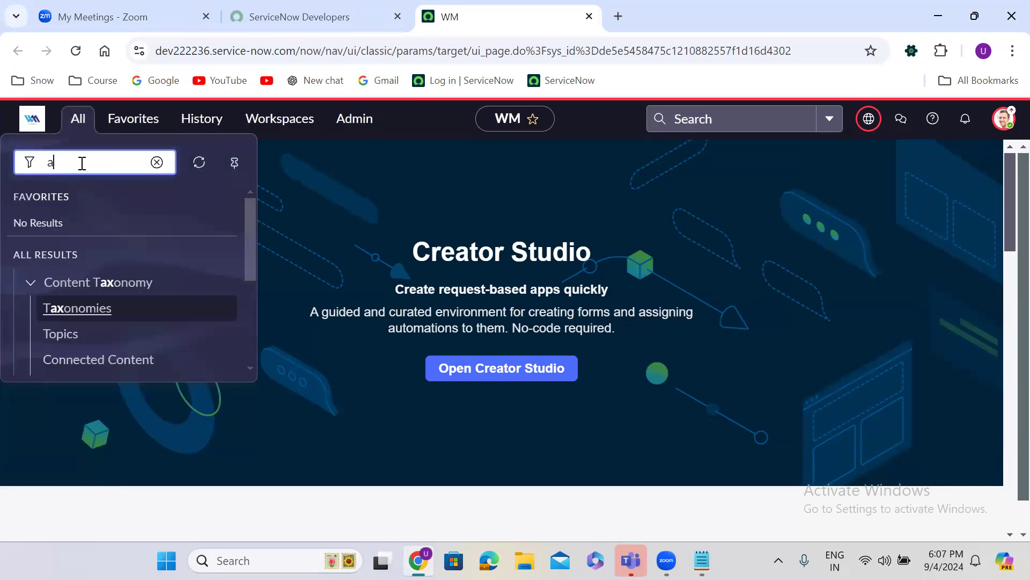
pyautogui.write('cl')
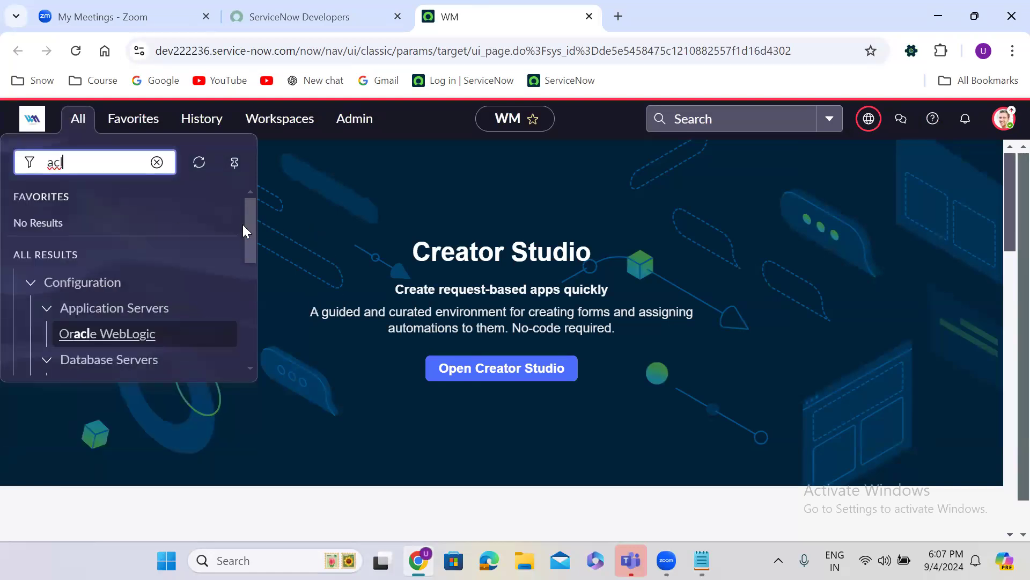
pyautogui.moveTo(250, 224); pyautogui.dragTo(262, 334)
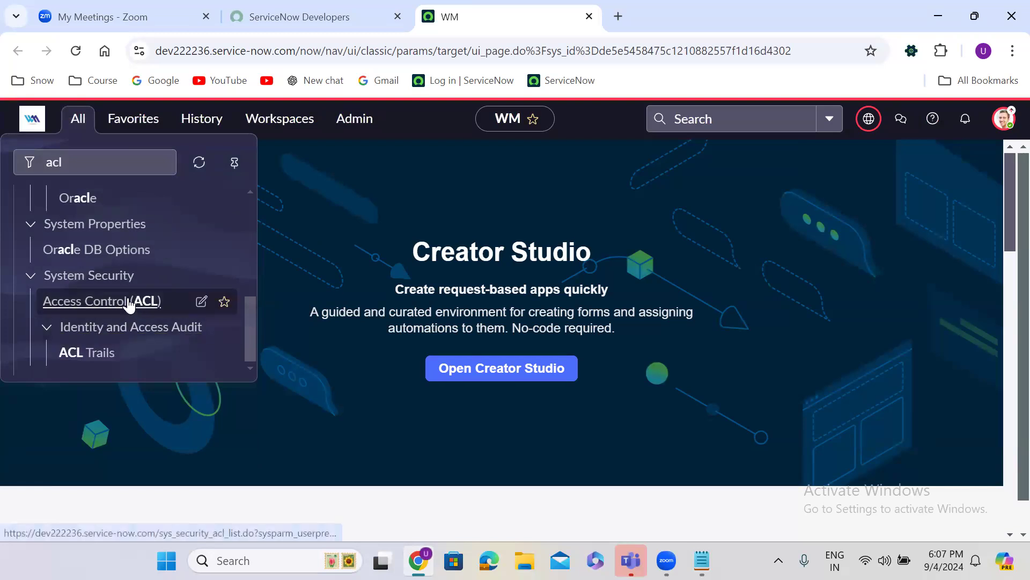
pyautogui.click(98, 302)
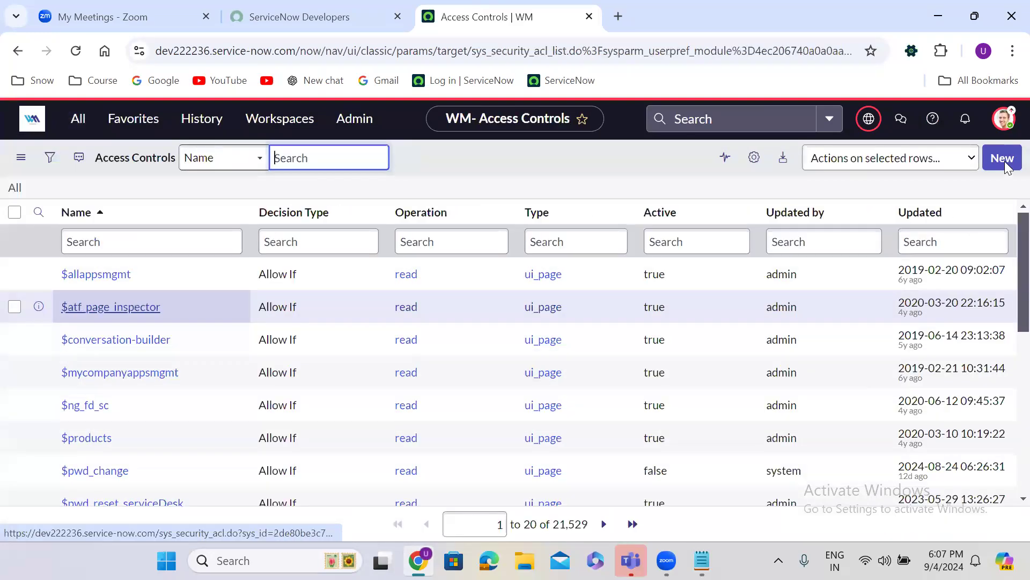
pyautogui.click(1010, 125)
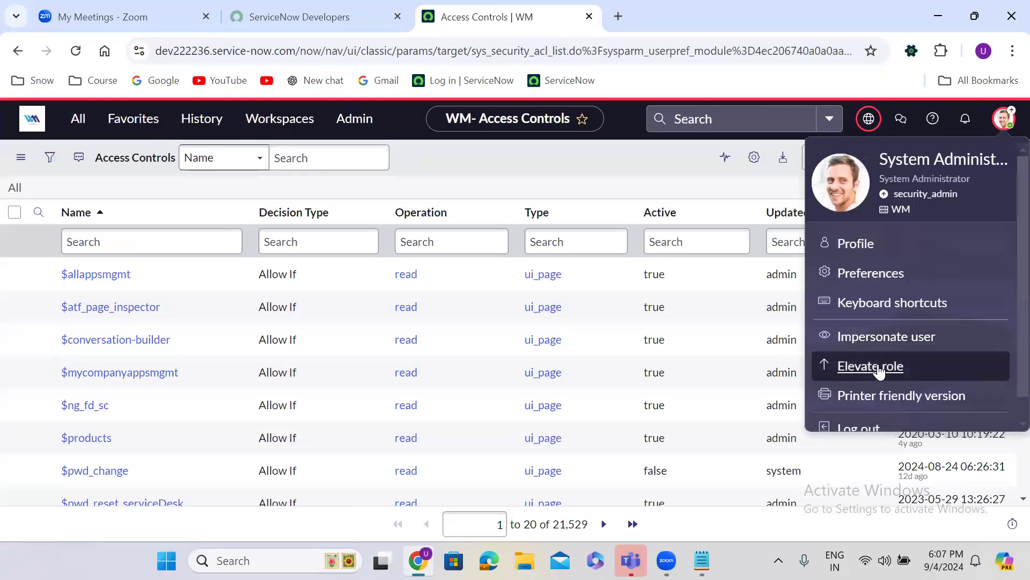
# Elevate to security_admin twice so the Access Controls list allows creating new ACLs
pyautogui.click(887, 366)
pyautogui.click(300, 323)
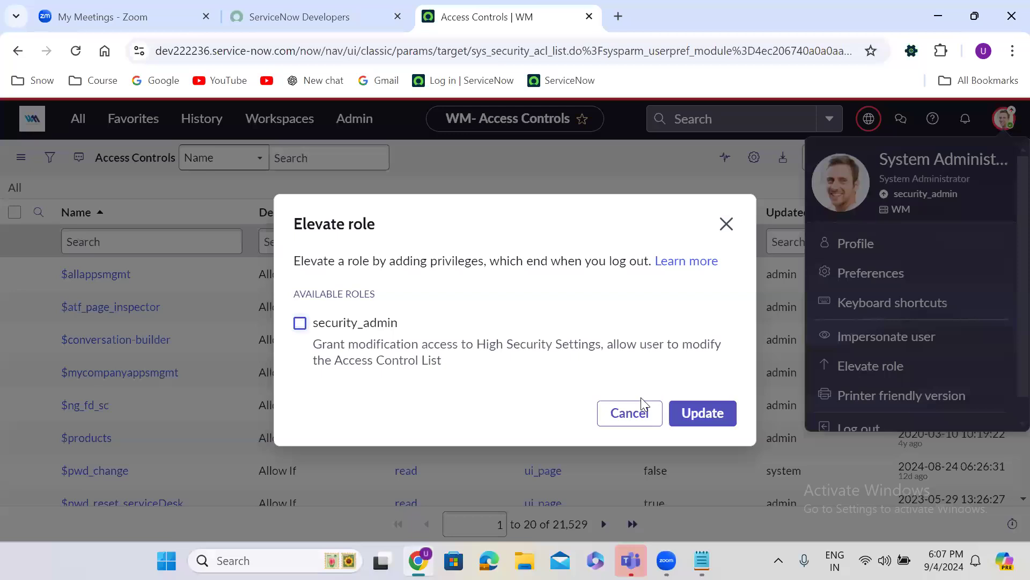
pyautogui.click(690, 413)
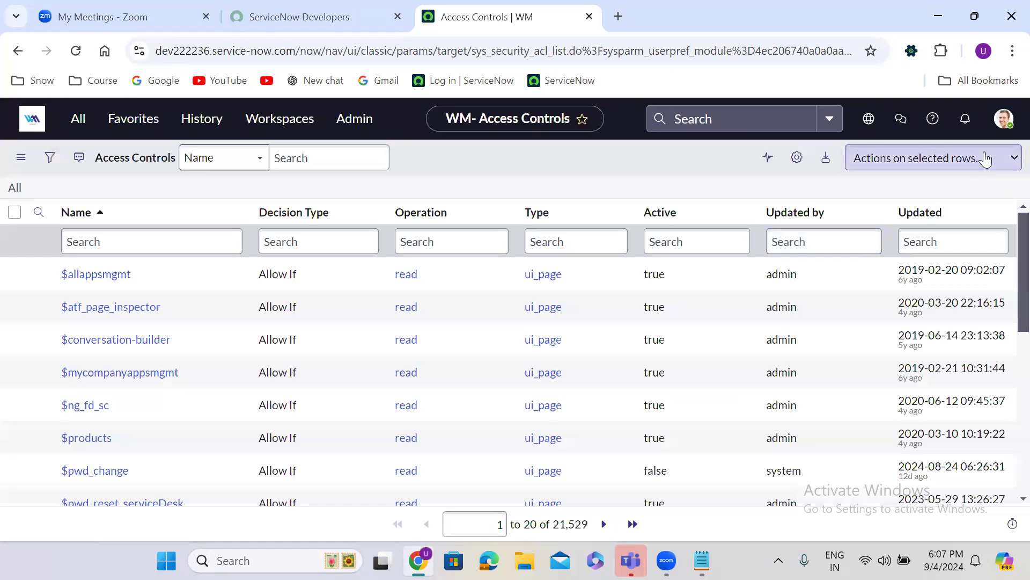
pyautogui.click(1004, 119)
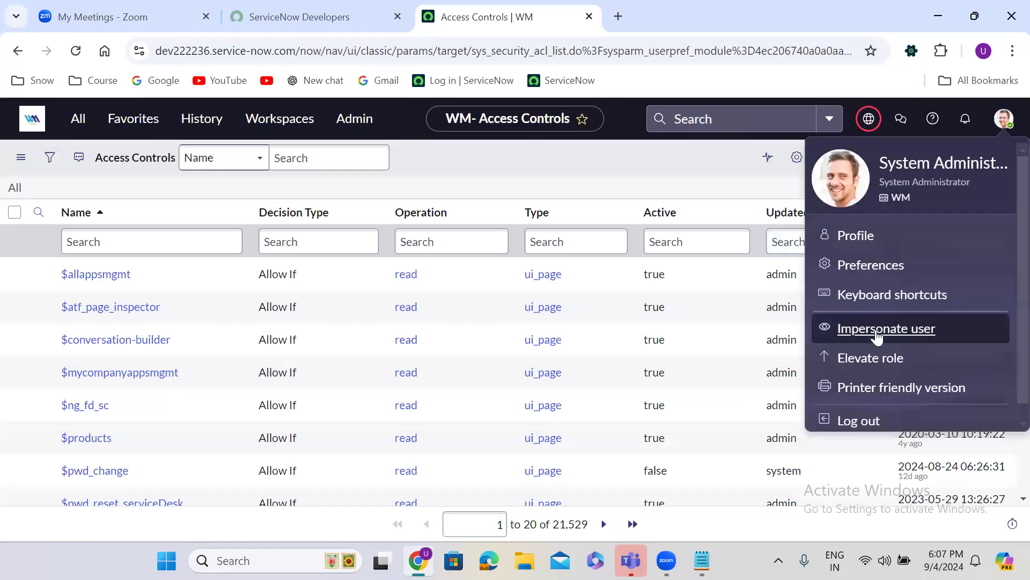
pyautogui.click(878, 366)
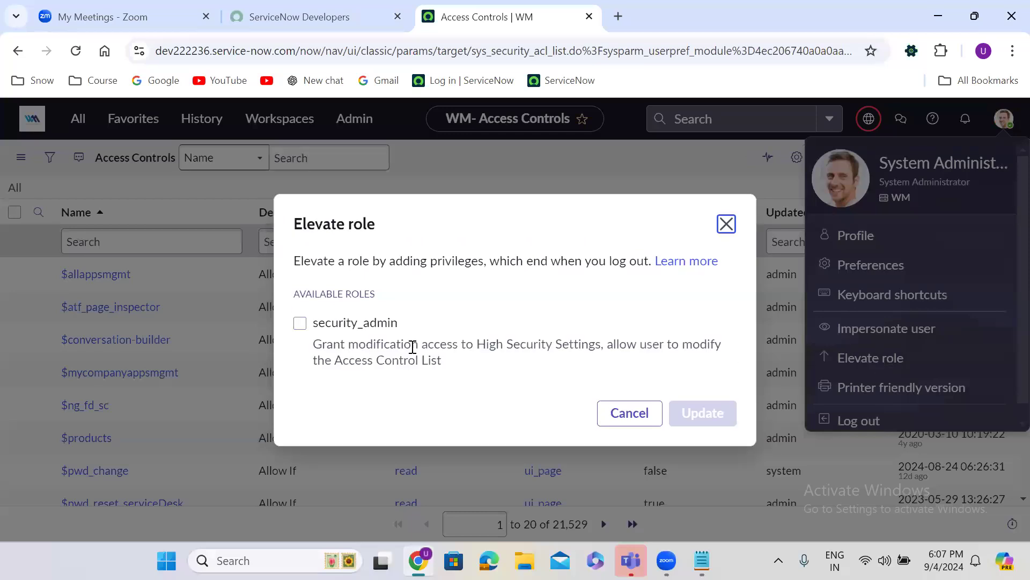
pyautogui.click(347, 327)
pyautogui.click(704, 414)
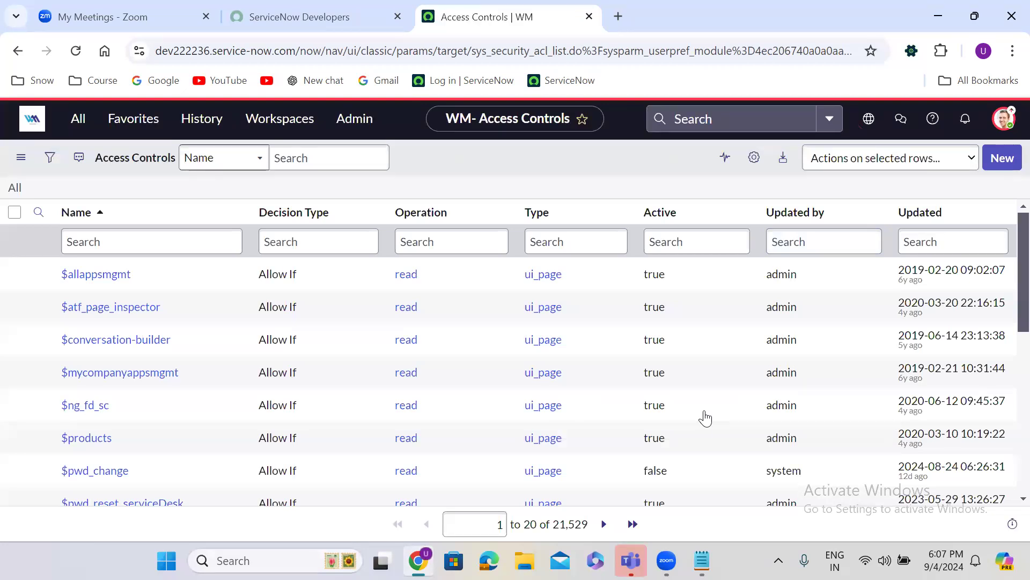
# Duplicate the Access Controls browser tab and return to the original tab
pyautogui.rightClick(483, 17)
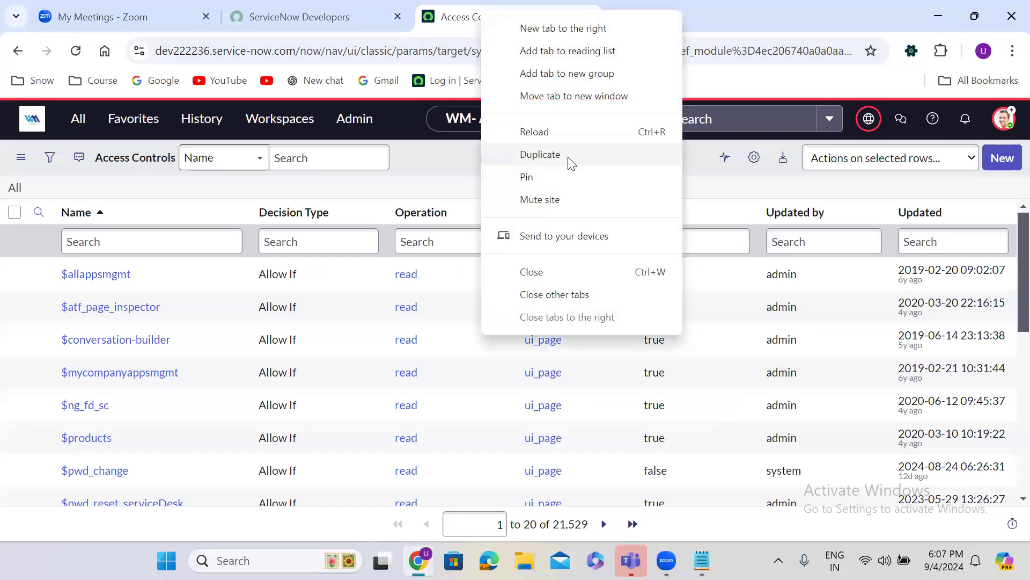
pyautogui.click(571, 162)
pyautogui.click(455, 18)
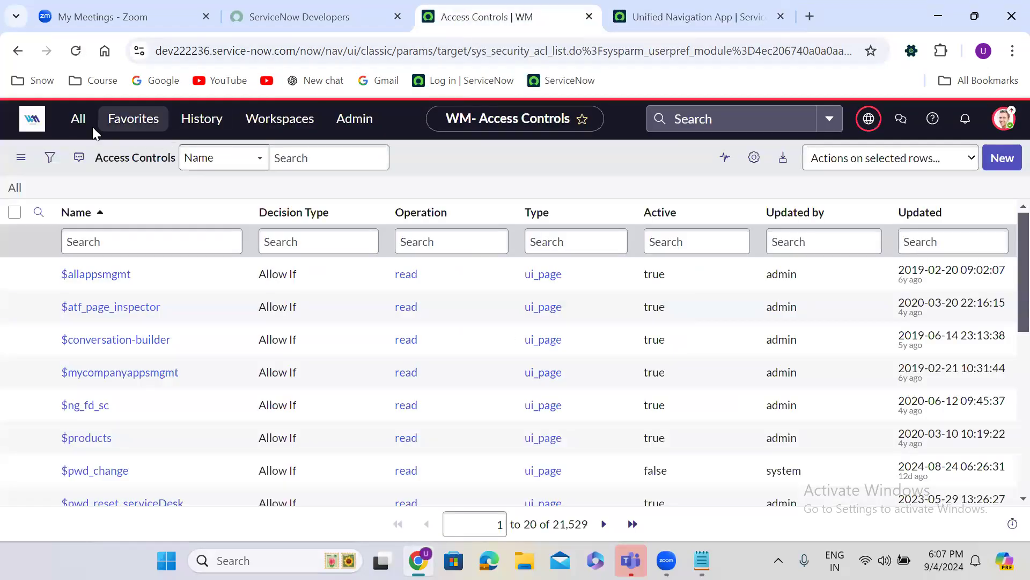
# Open System Definition > Tables via the navigator filter 'tables' and start a new table
pyautogui.click(77, 119)
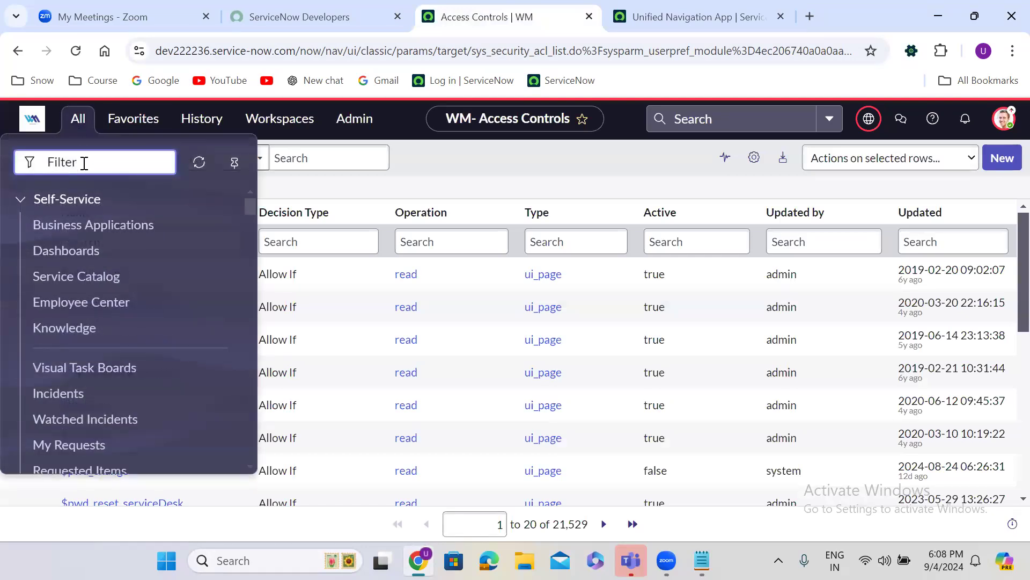
pyautogui.write('t')
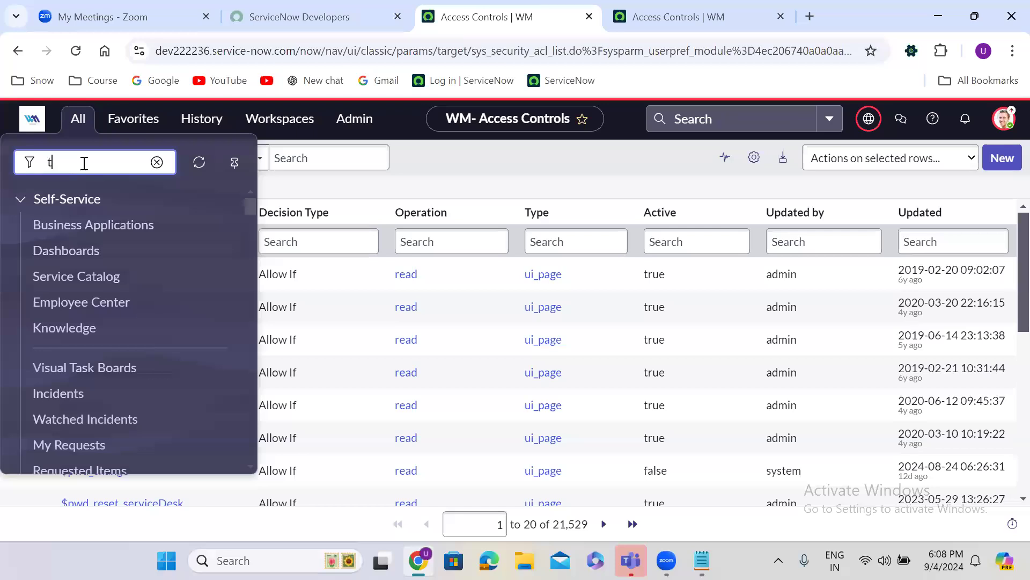
pyautogui.write('ables')
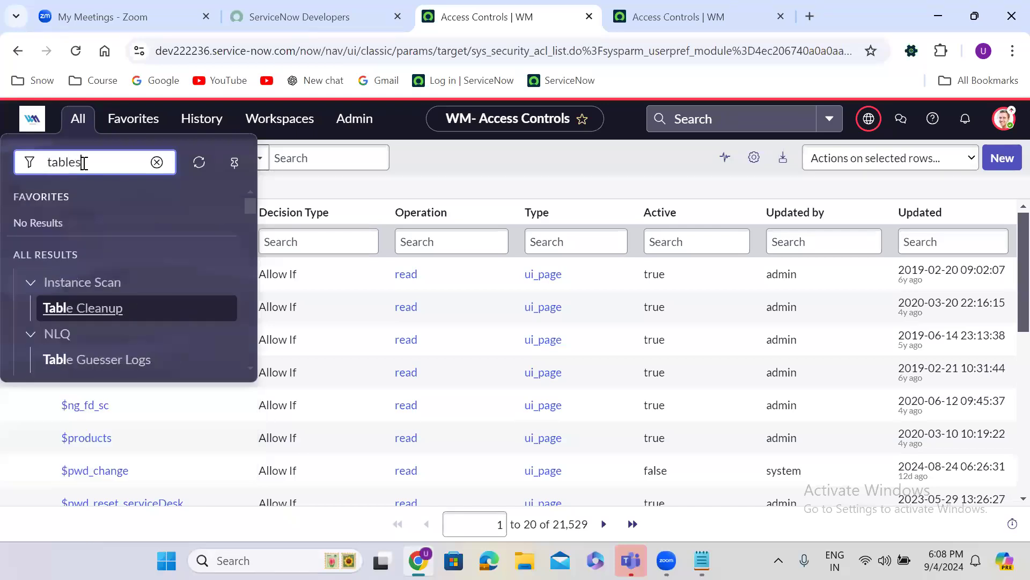
pyautogui.click(251, 208)
pyautogui.moveTo(252, 212); pyautogui.dragTo(253, 266)
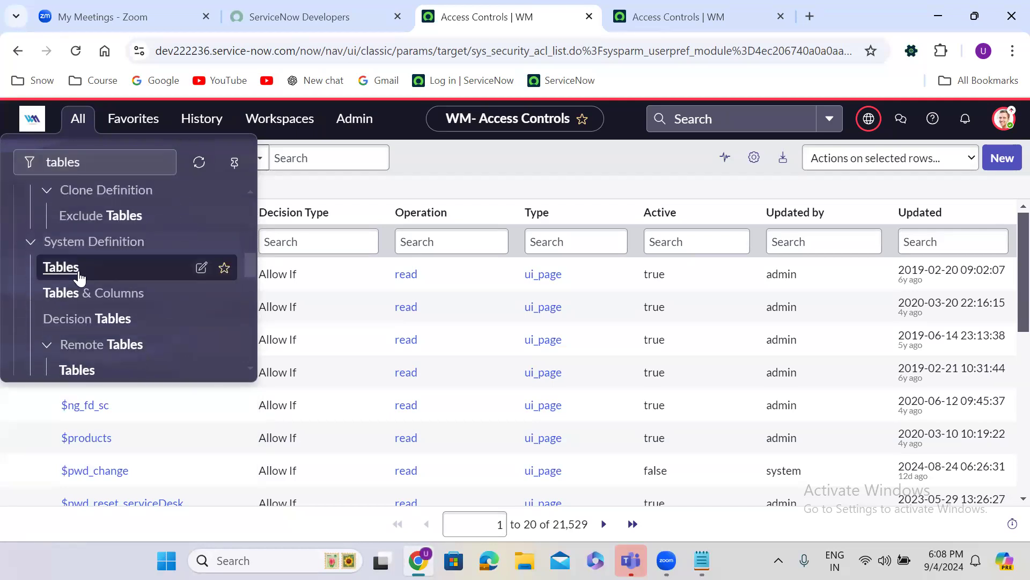
pyautogui.click(62, 267)
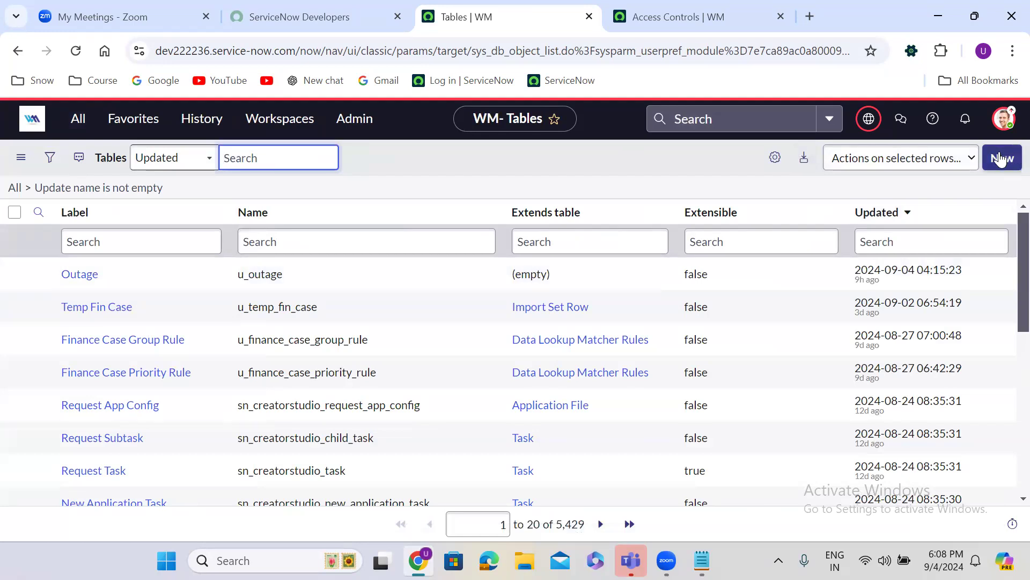
pyautogui.click(1008, 156)
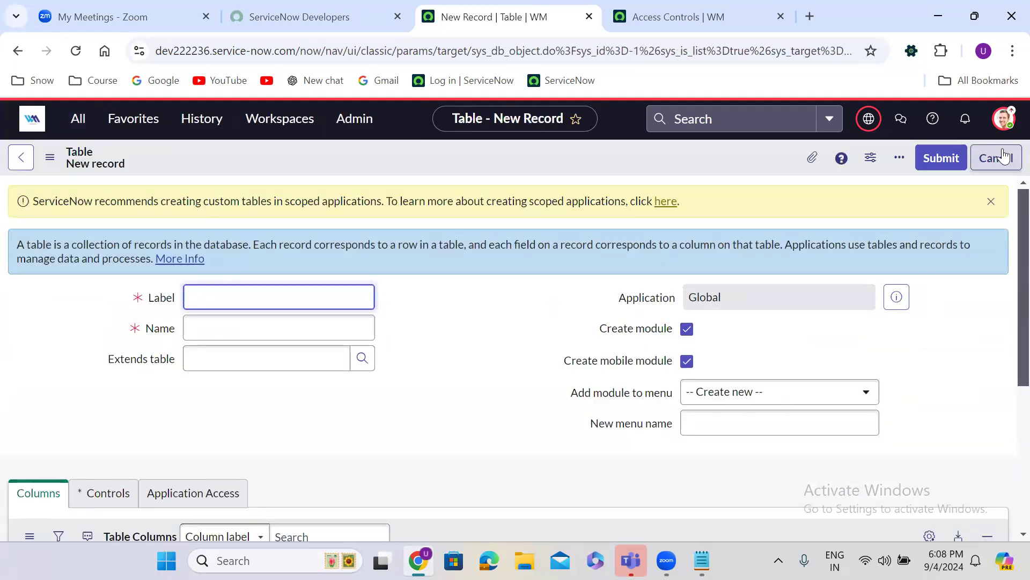
# Label the new table 'Employee Details' (name u_employee_details) and uncheck Create module
pyautogui.click(422, 284)
pyautogui.click(247, 299)
pyautogui.write('Employee')
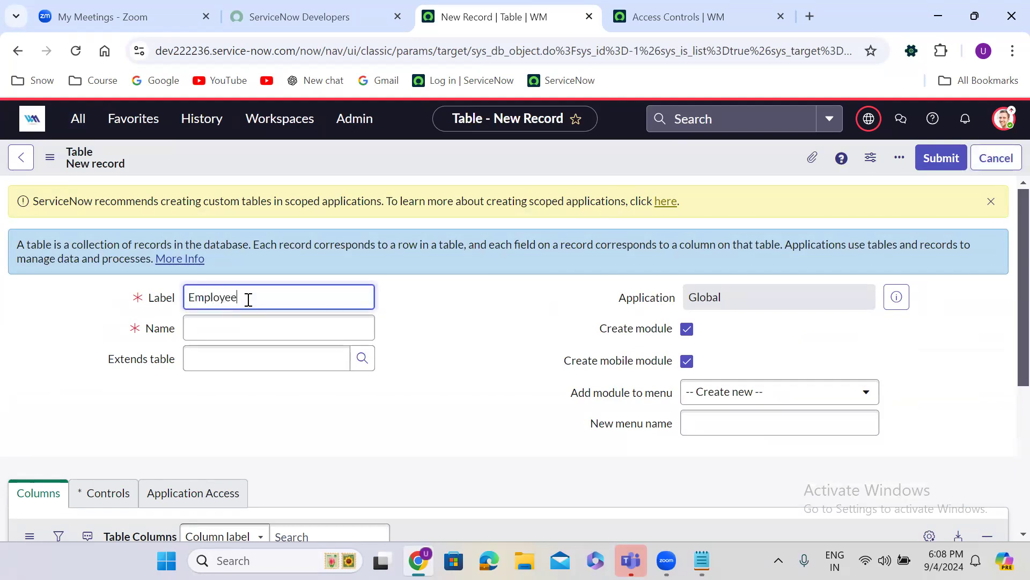
pyautogui.write(' De')
pyautogui.click(459, 332)
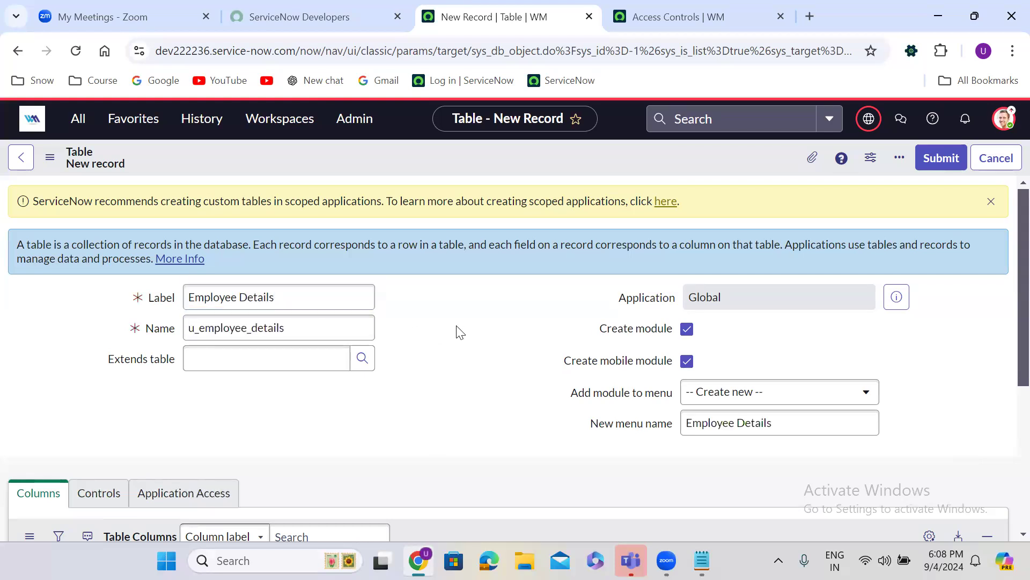
pyautogui.click(687, 330)
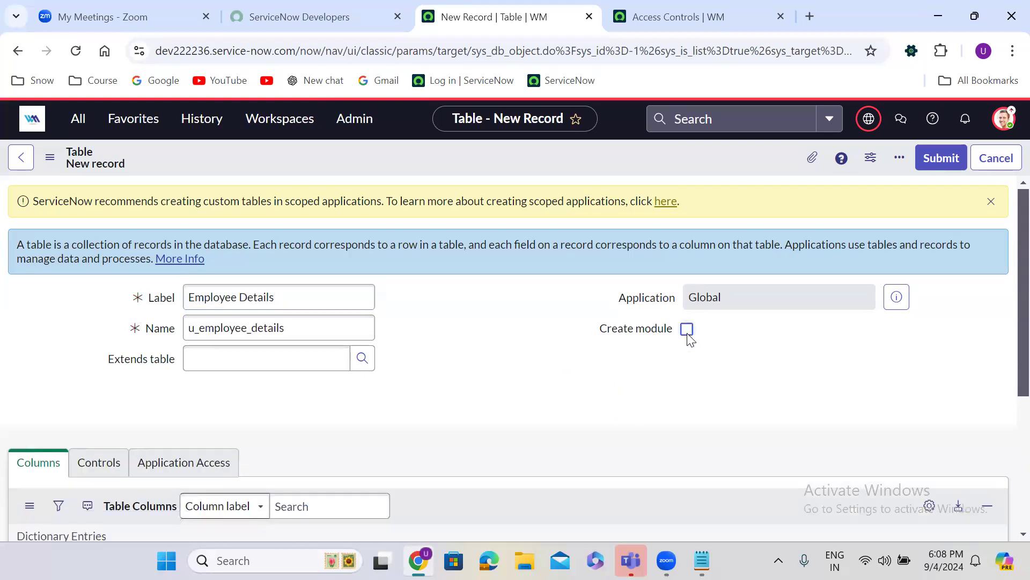
pyautogui.click(100, 462)
# Leave Create access controls unchecked in the table's Controls settings
pyautogui.scroll(-6, 339, 390)
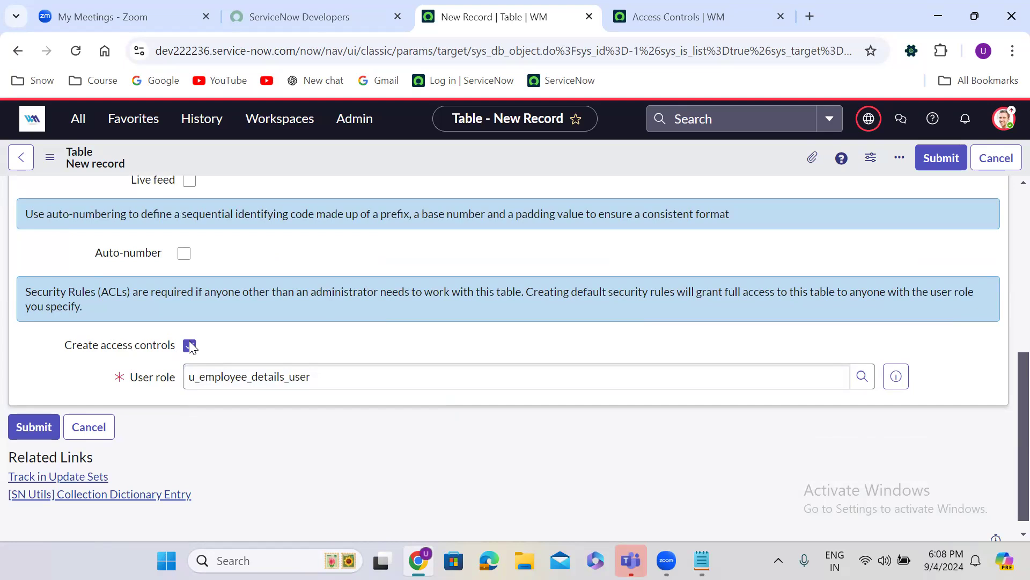
pyautogui.click(189, 345)
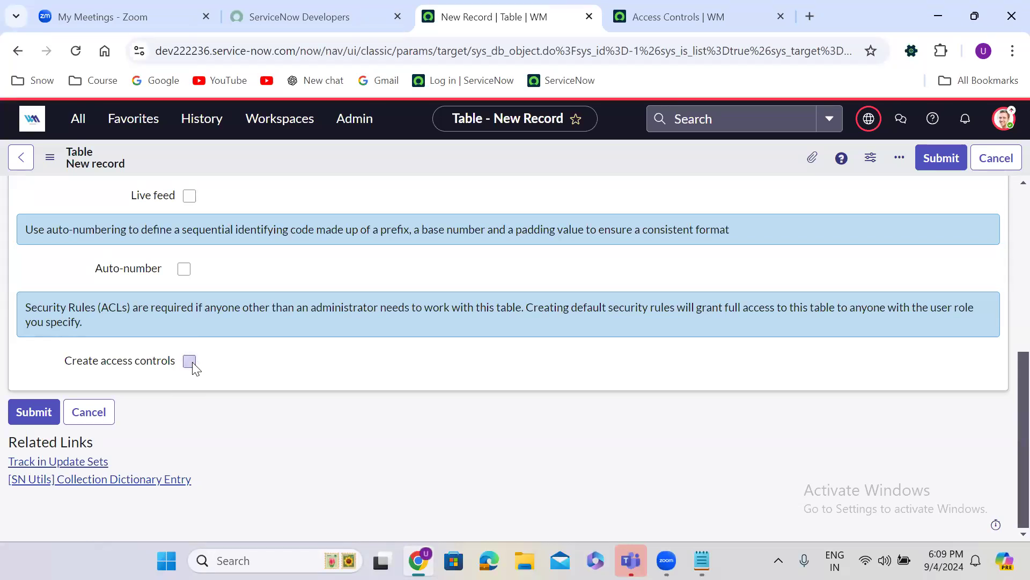
pyautogui.click(191, 361)
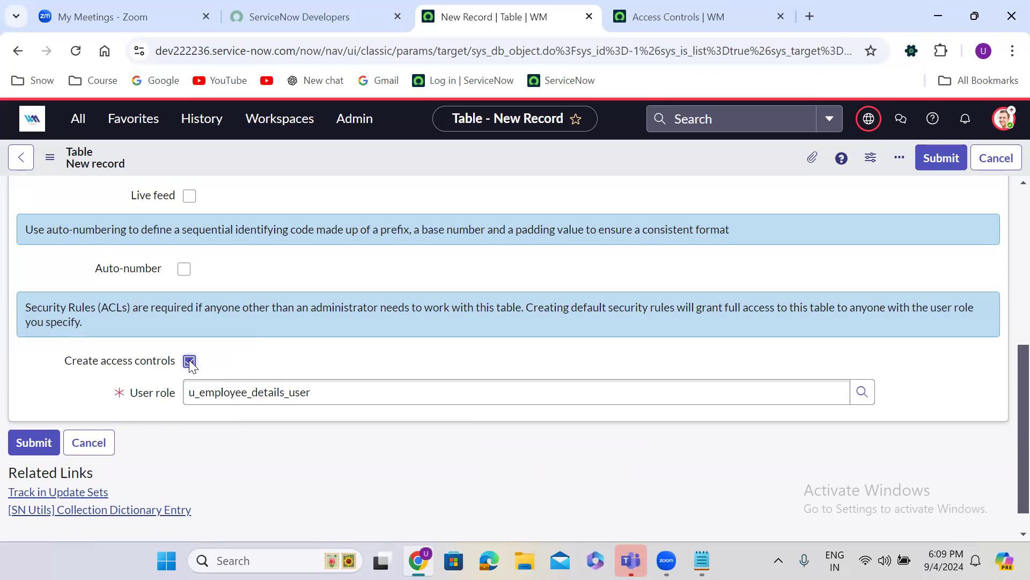
pyautogui.click(190, 361)
pyautogui.scroll(3, 369, 276)
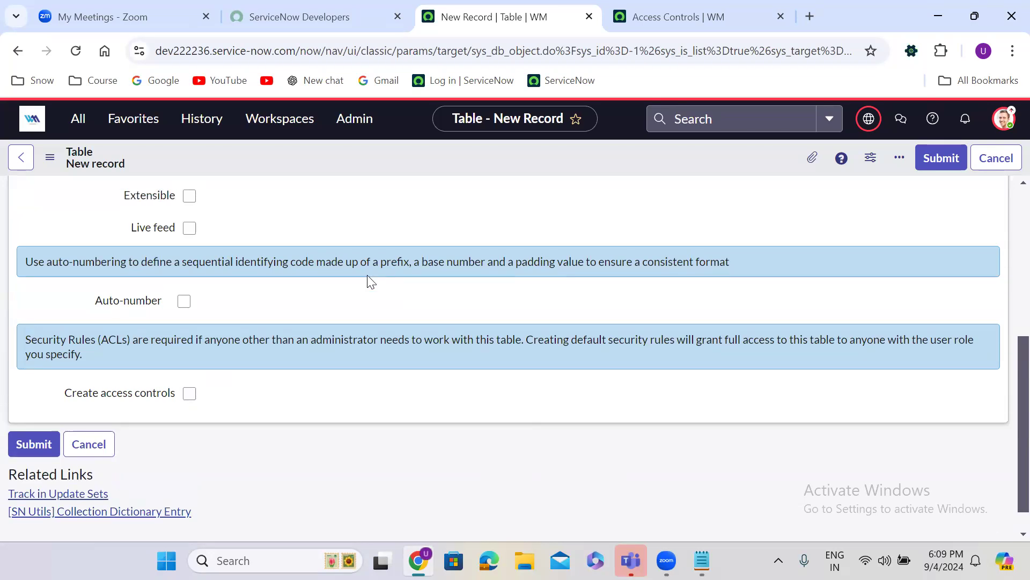
pyautogui.scroll(3, 368, 276)
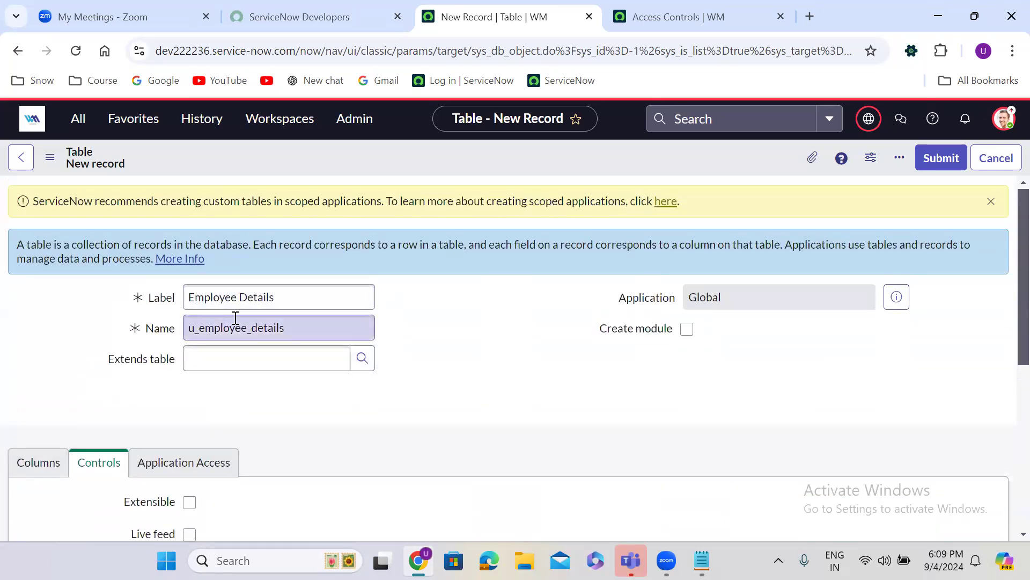
# Save the Employee Details table from the form header's context menu on the Columns view
pyautogui.click(25, 471)
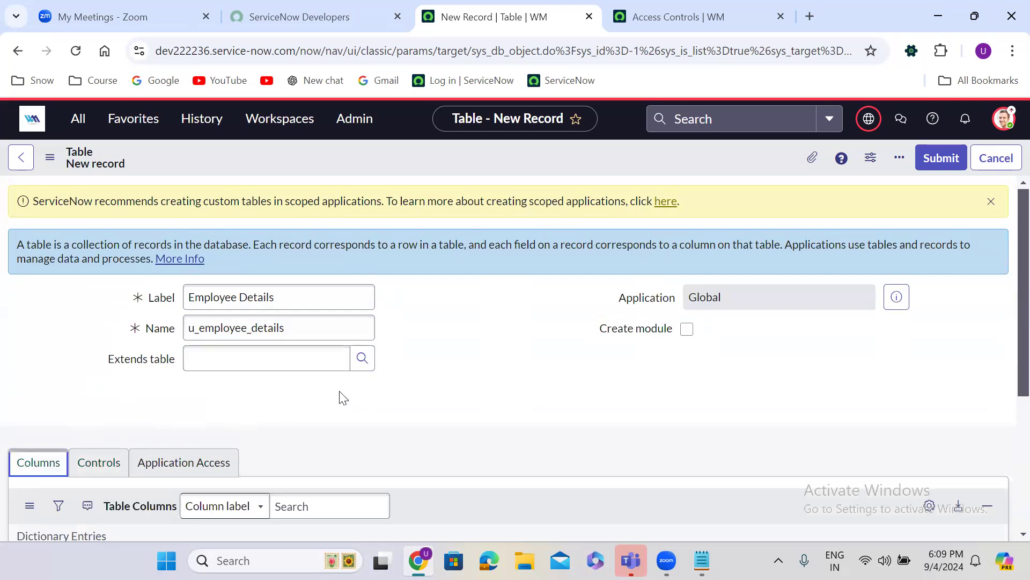
pyautogui.scroll(-4, 340, 397)
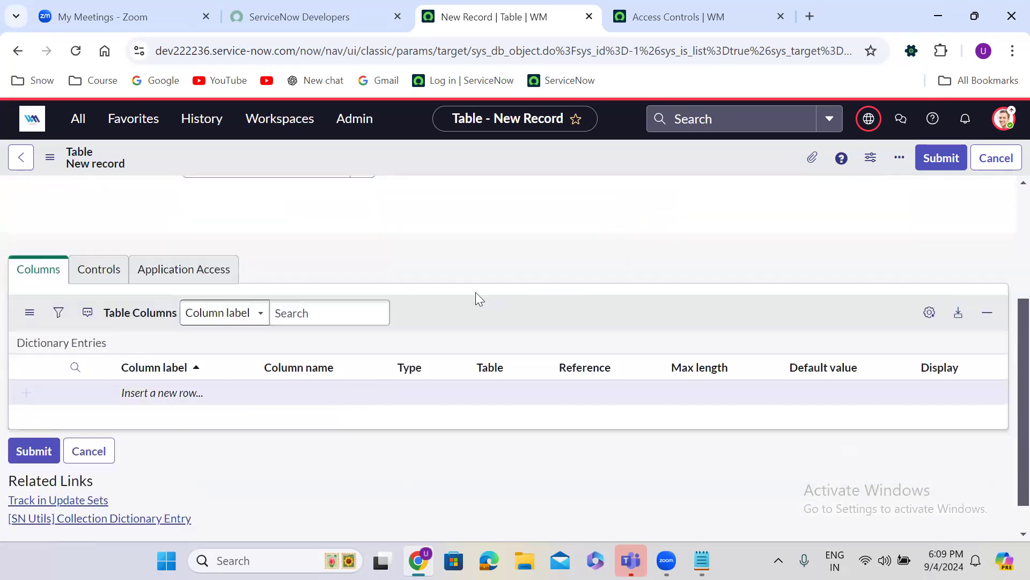
pyautogui.rightClick(446, 150)
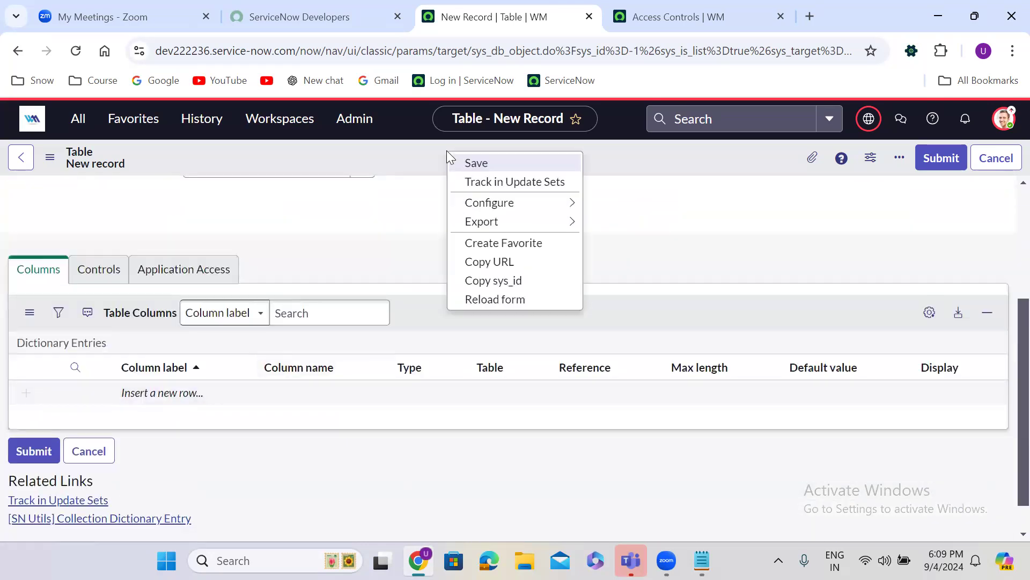
pyautogui.click(508, 163)
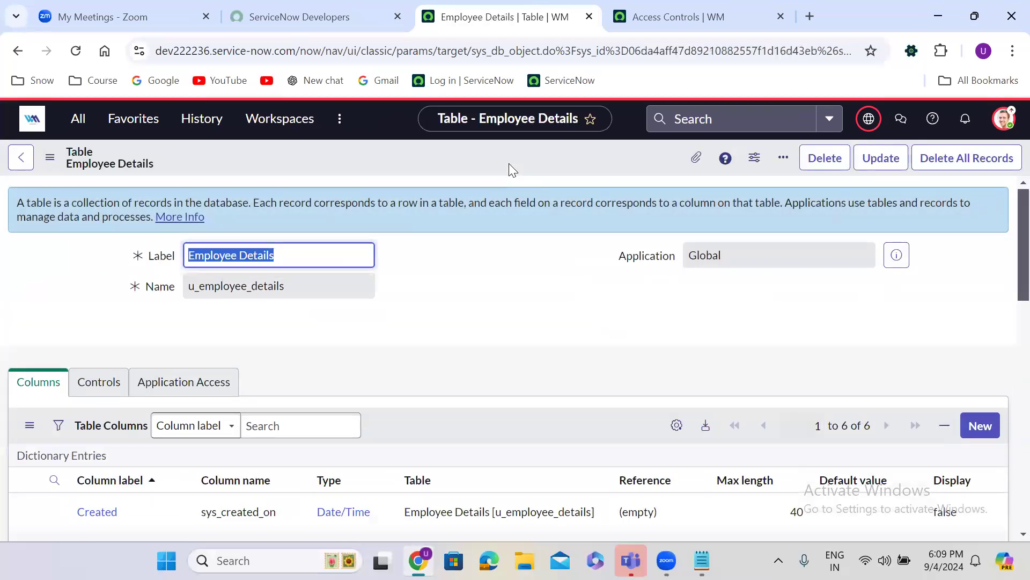
# Choose Design Form under Related Links on the Employee Details table record
pyautogui.click(455, 292)
pyautogui.scroll(-7, 455, 293)
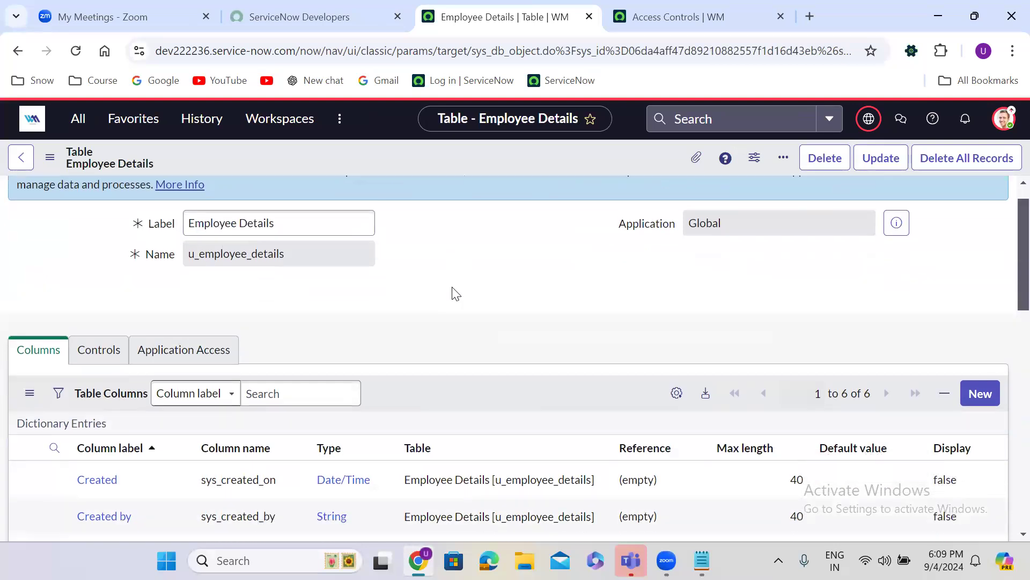
pyautogui.scroll(-3, 451, 286)
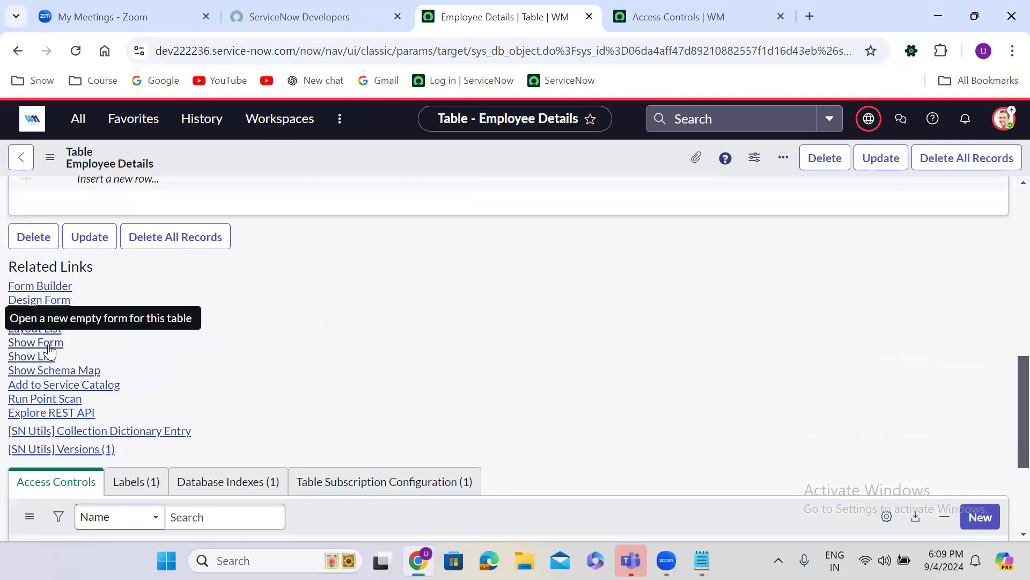
pyautogui.click(53, 307)
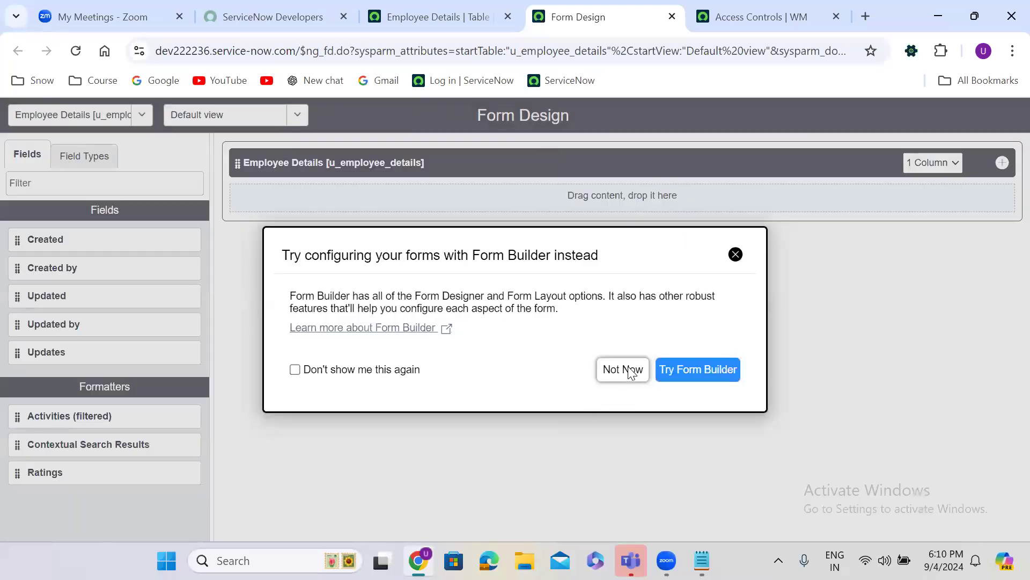
# Dismiss the Form Builder prompt, filter field types by 'str', and drop five String fields onto the form
pyautogui.click(628, 370)
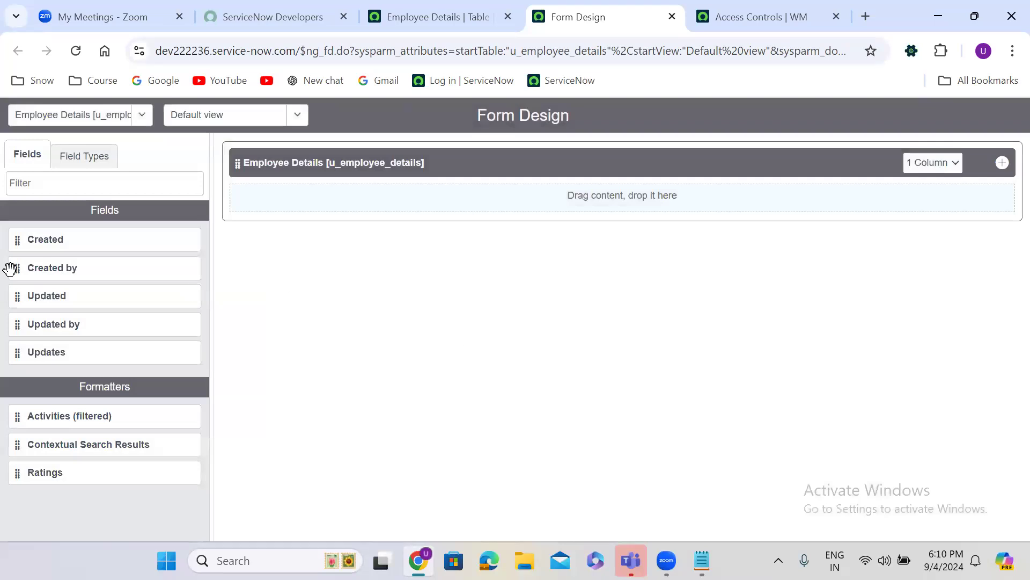
pyautogui.click(77, 171)
pyautogui.click(58, 183)
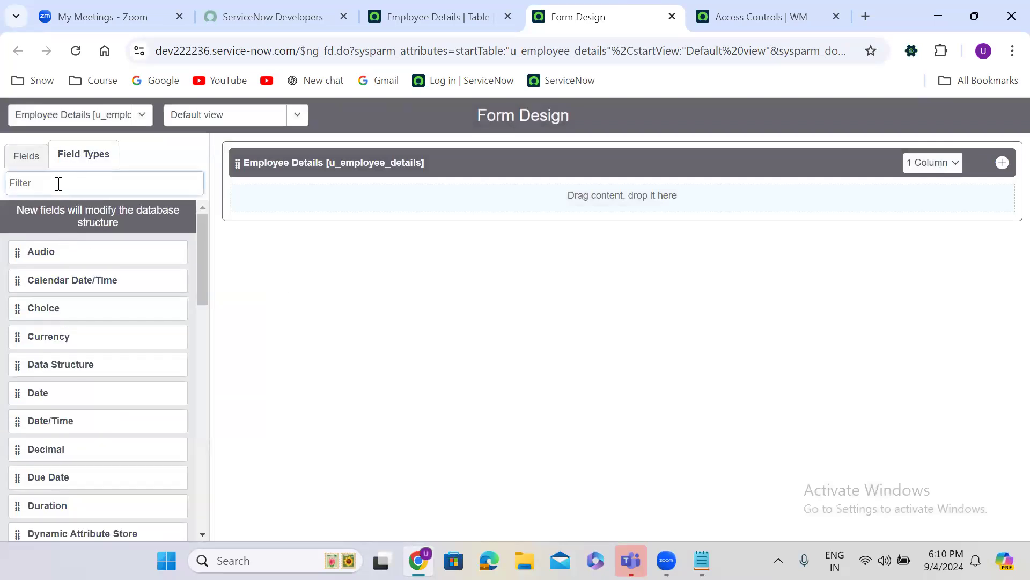
pyautogui.write('str')
pyautogui.moveTo(51, 279); pyautogui.dragTo(264, 209)
pyautogui.moveTo(14, 279); pyautogui.dragTo(255, 236)
pyautogui.moveTo(18, 281); pyautogui.dragTo(260, 257)
pyautogui.moveTo(21, 285); pyautogui.dragTo(276, 294)
pyautogui.moveTo(14, 280); pyautogui.dragTo(255, 312)
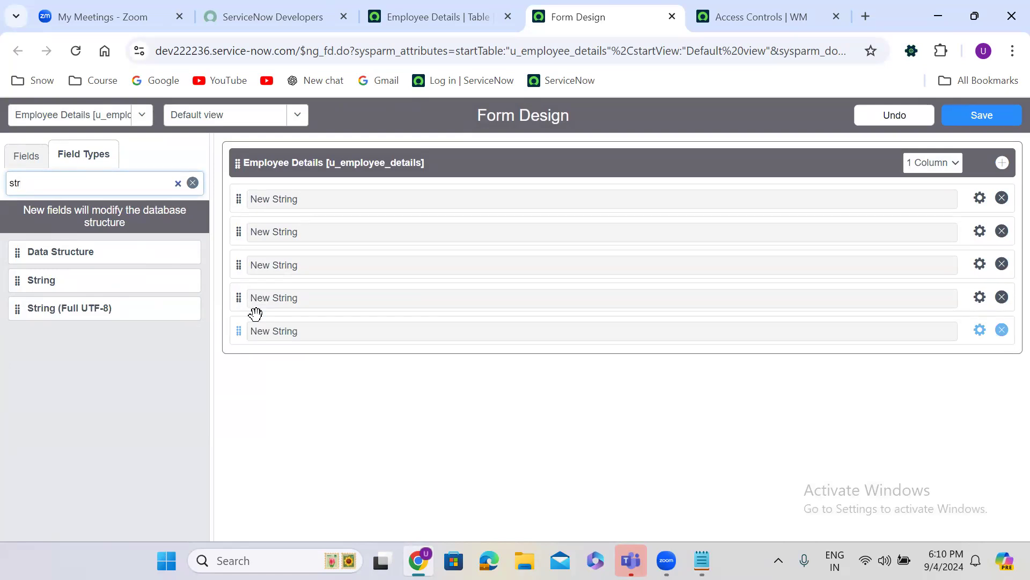
# Rename the first two String fields to Employee Name and Age, with matching field names
pyautogui.click(981, 198)
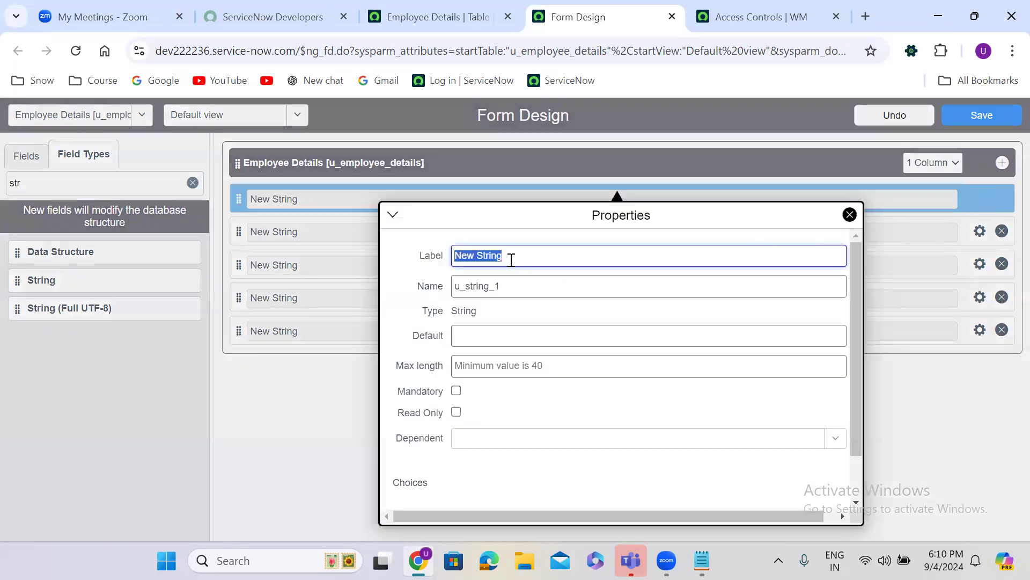
pyautogui.write('Empl')
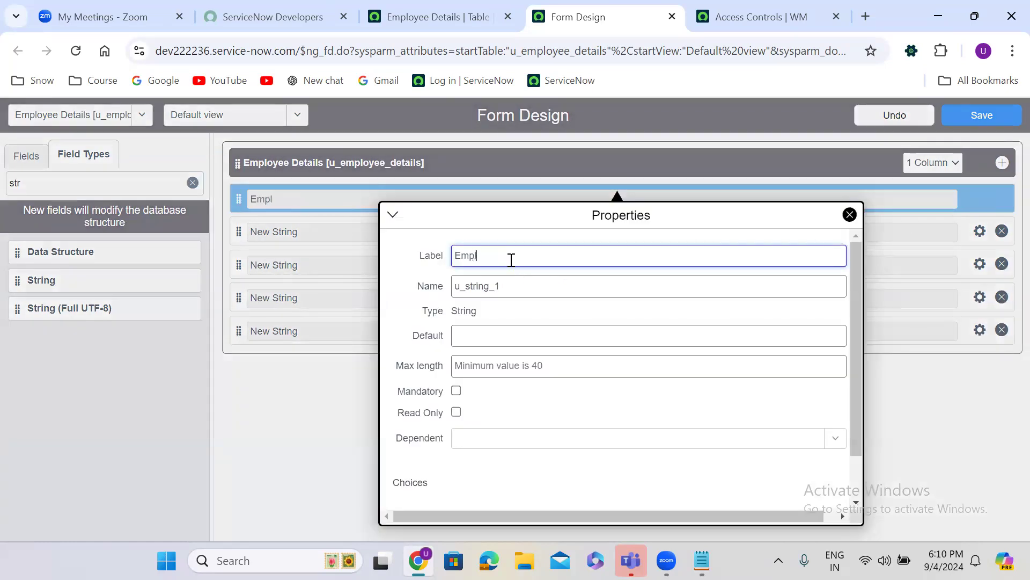
pyautogui.write('oyee Name')
pyautogui.tripleClick(504, 257)
pyautogui.hotkey('ctrl', 'c')
pyautogui.doubleClick(491, 296)
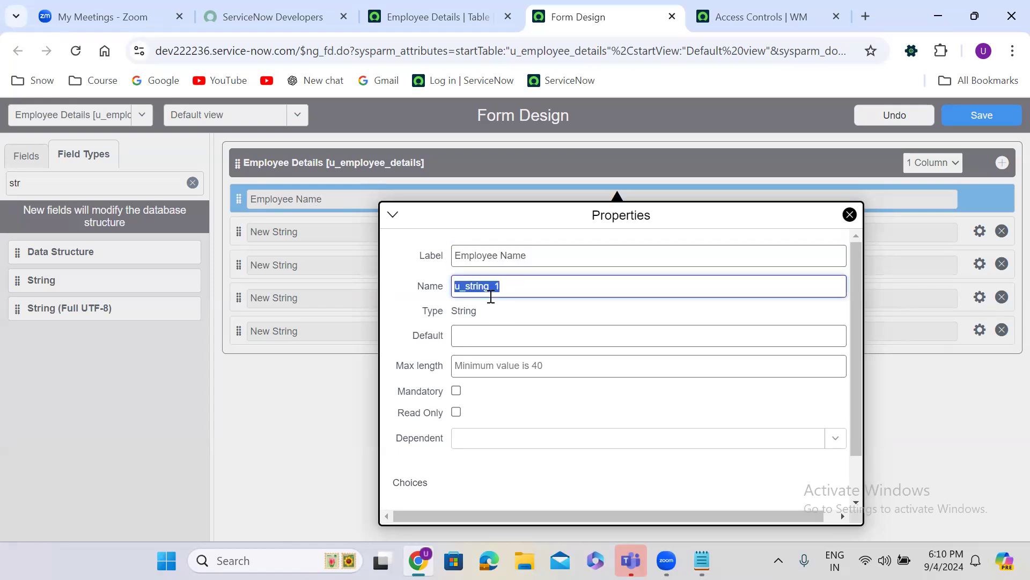
pyautogui.hotkey('ctrl', 'v')
pyautogui.click(327, 419)
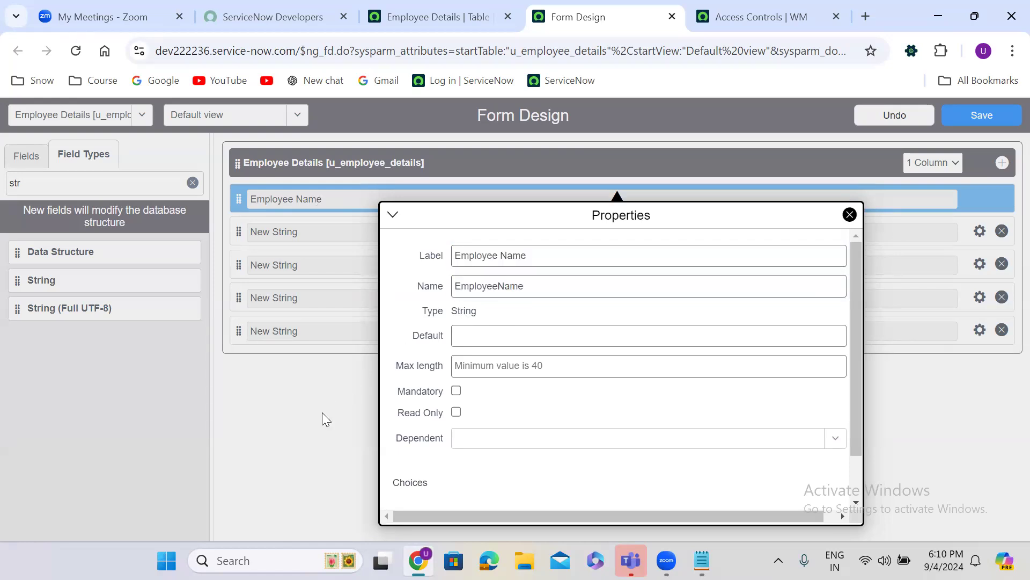
pyautogui.click(980, 231)
pyautogui.write('Age')
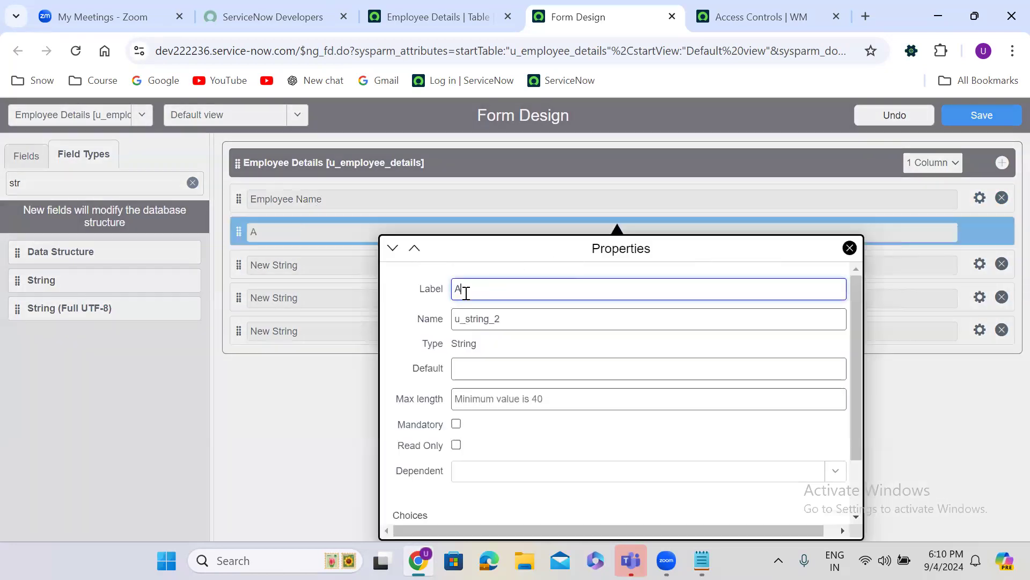
pyautogui.doubleClick(467, 319)
pyautogui.write('age')
pyautogui.click(333, 406)
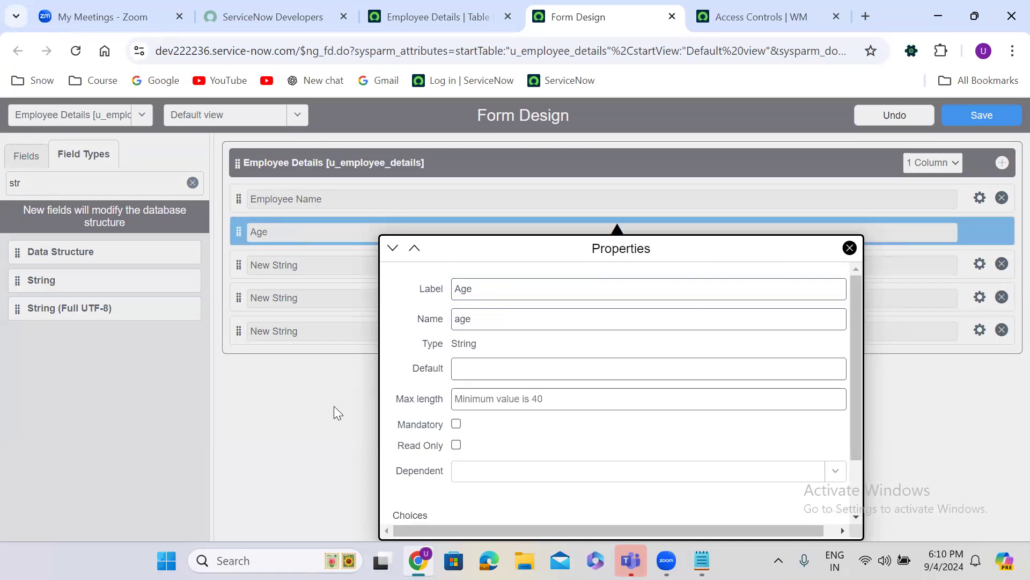
# Label the third and fourth fields Mobile Number and Email, updating their field names
pyautogui.click(979, 264)
pyautogui.write('Mo')
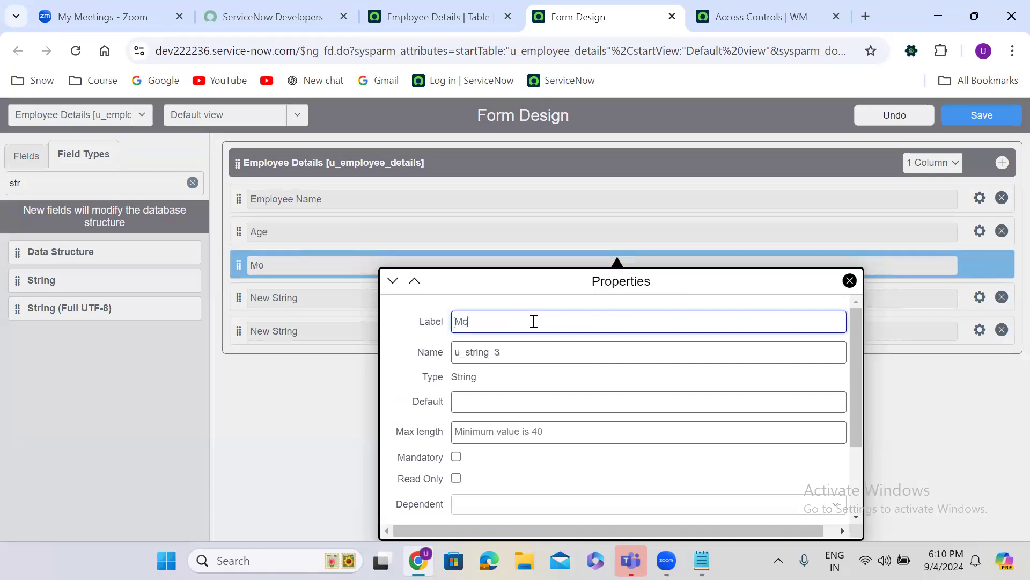
pyautogui.write('bile Number')
pyautogui.tripleClick(524, 323)
pyautogui.hotkey('ctrl', 'c')
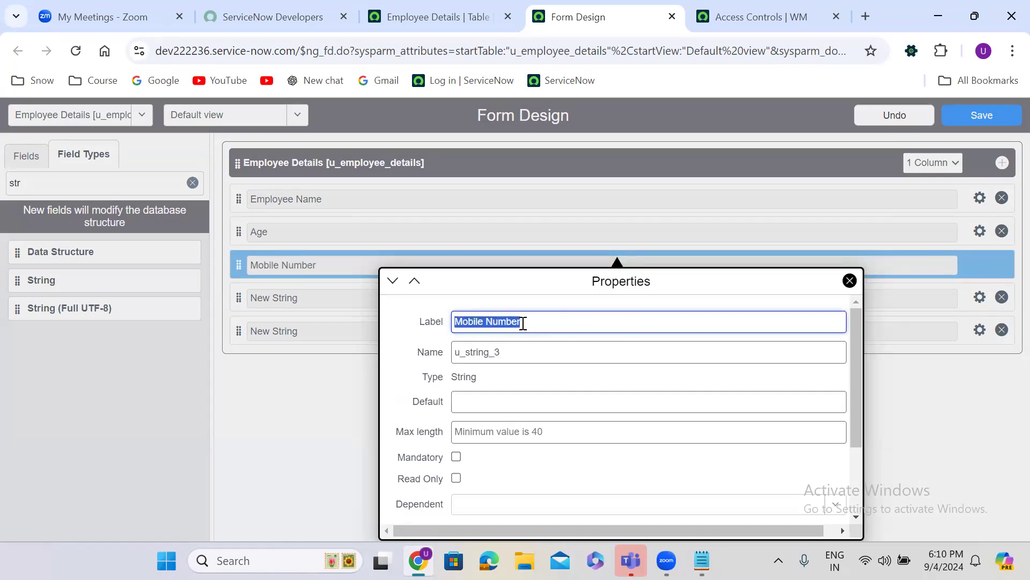
pyautogui.doubleClick(526, 352)
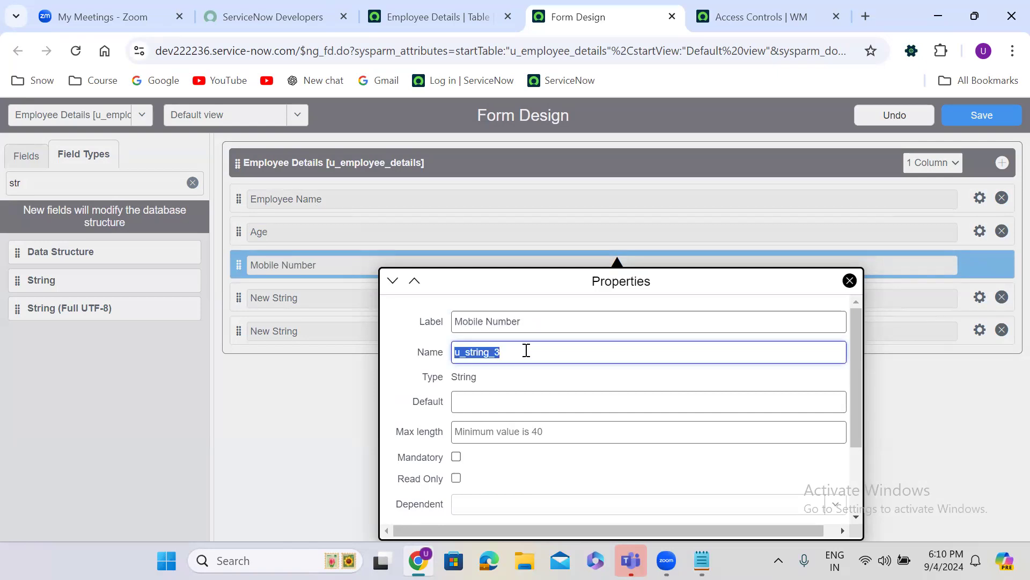
pyautogui.hotkey('ctrl', 'v')
pyautogui.click(317, 398)
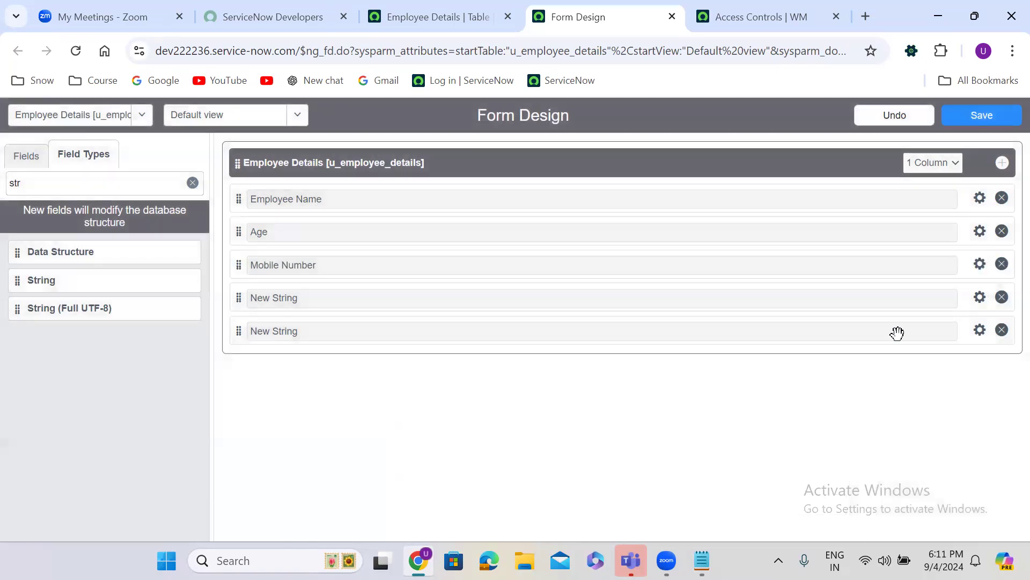
pyautogui.click(980, 298)
pyautogui.tripleClick(612, 351)
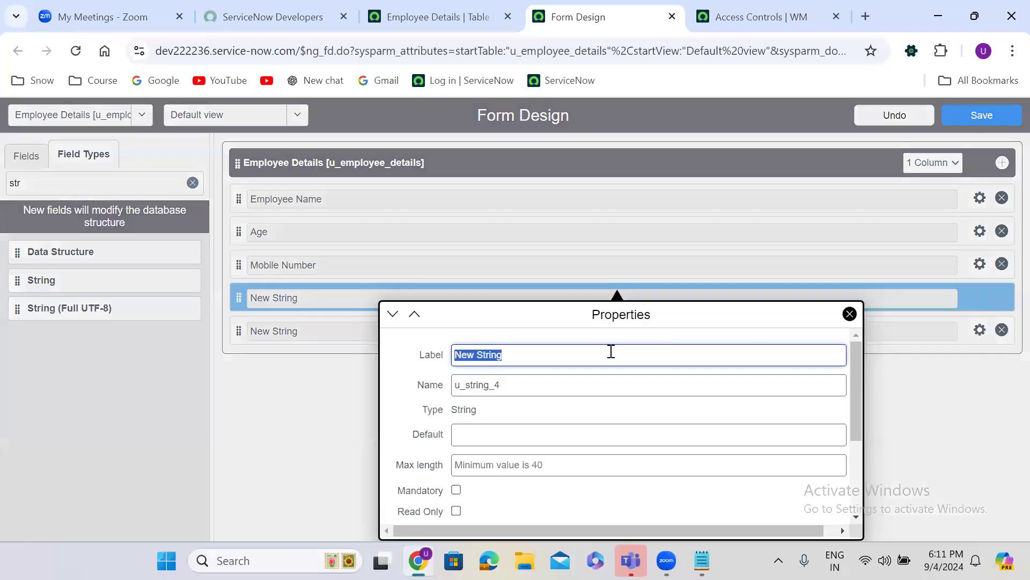
pyautogui.write('Email')
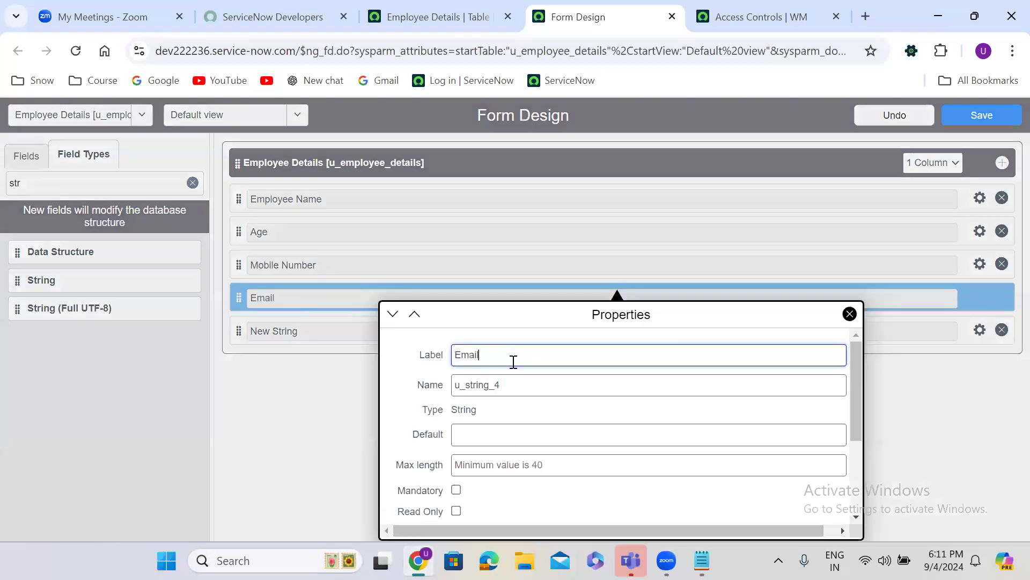
pyautogui.doubleClick(479, 388)
pyautogui.keyDown('shift'); pyautogui.click(479, 387); pyautogui.keyUp('shift')
pyautogui.moveTo(503, 387); pyautogui.dragTo(505, 386)
pyautogui.write('email')
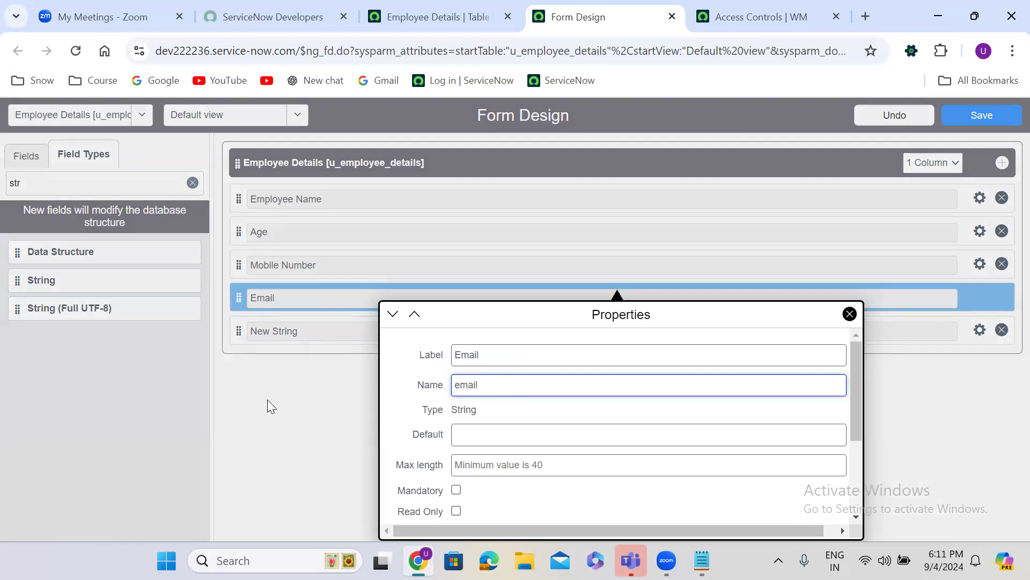
pyautogui.click(268, 400)
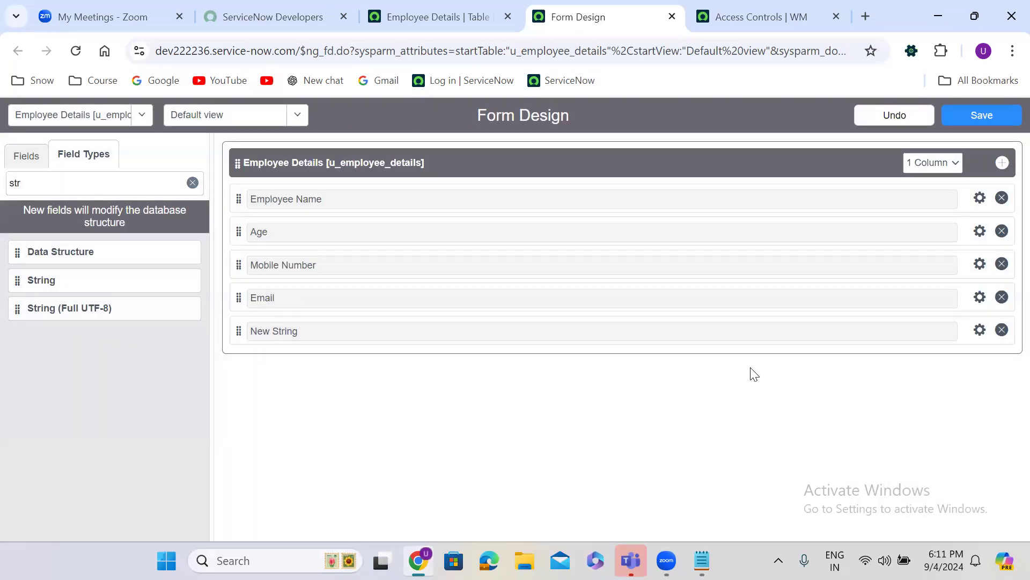
# Label the fifth field Address with field name 'add'
pyautogui.click(979, 330)
pyautogui.write('Address')
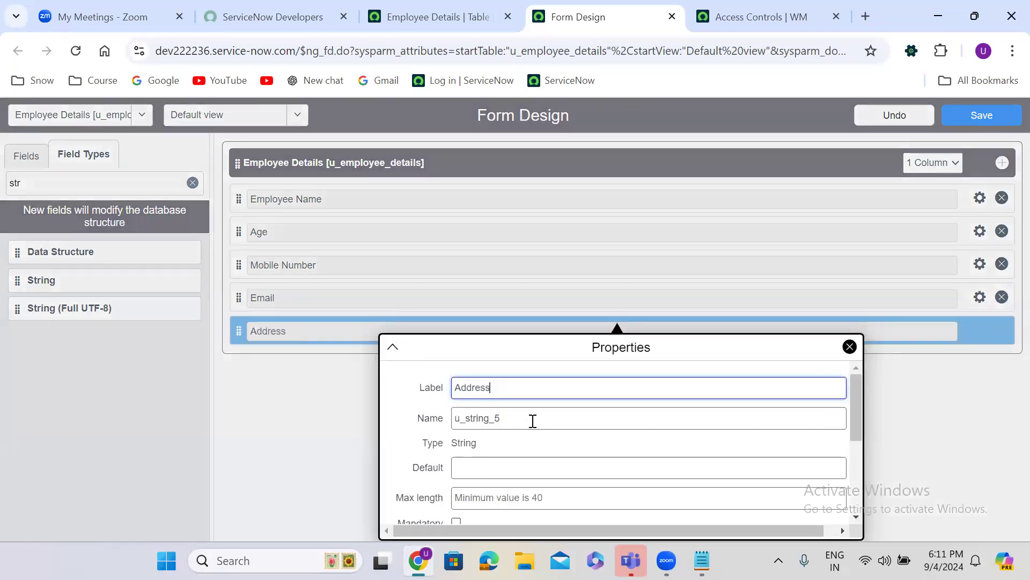
pyautogui.doubleClick(507, 416)
pyautogui.write('address')
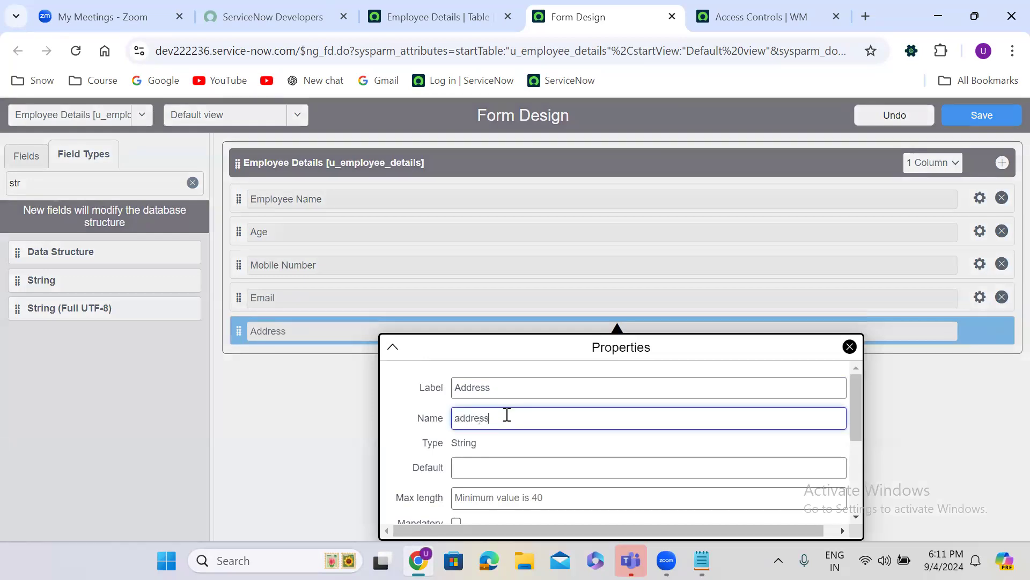
pyautogui.click(274, 422)
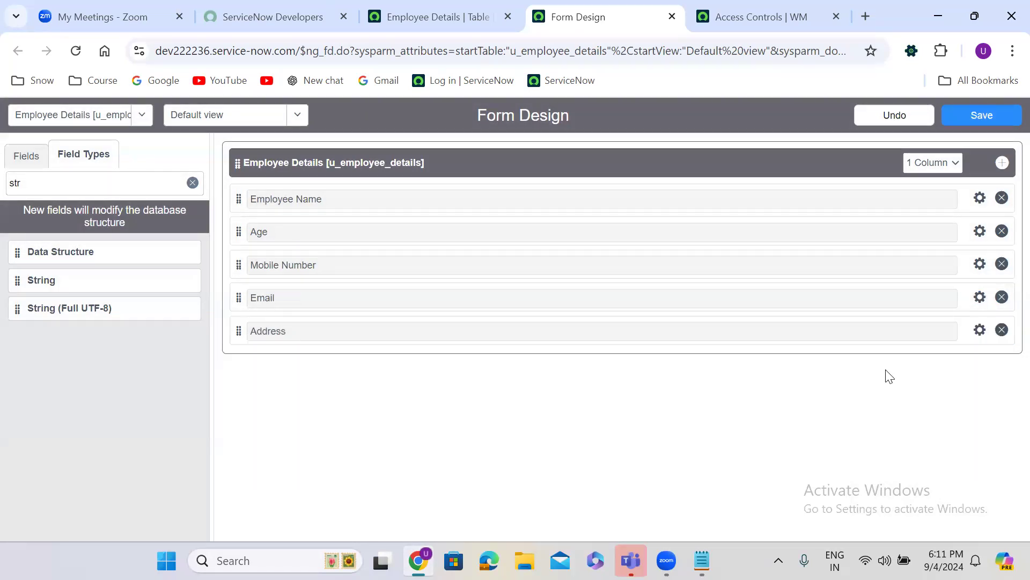
pyautogui.click(980, 332)
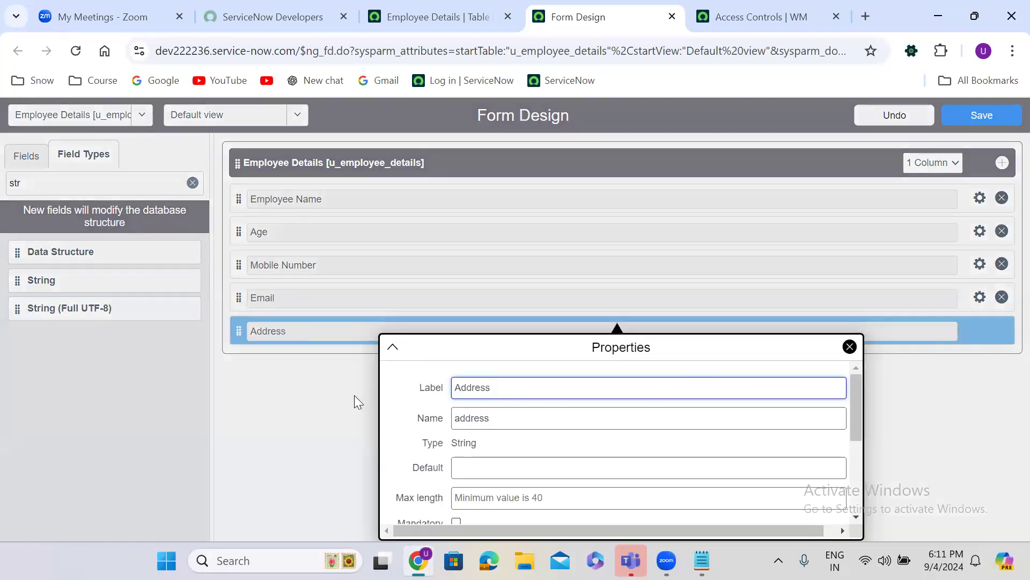
pyautogui.click(354, 396)
# Add two more String fields at the bottom and label the first Father Name
pyautogui.moveTo(25, 279); pyautogui.dragTo(277, 358)
pyautogui.moveTo(24, 279); pyautogui.dragTo(276, 397)
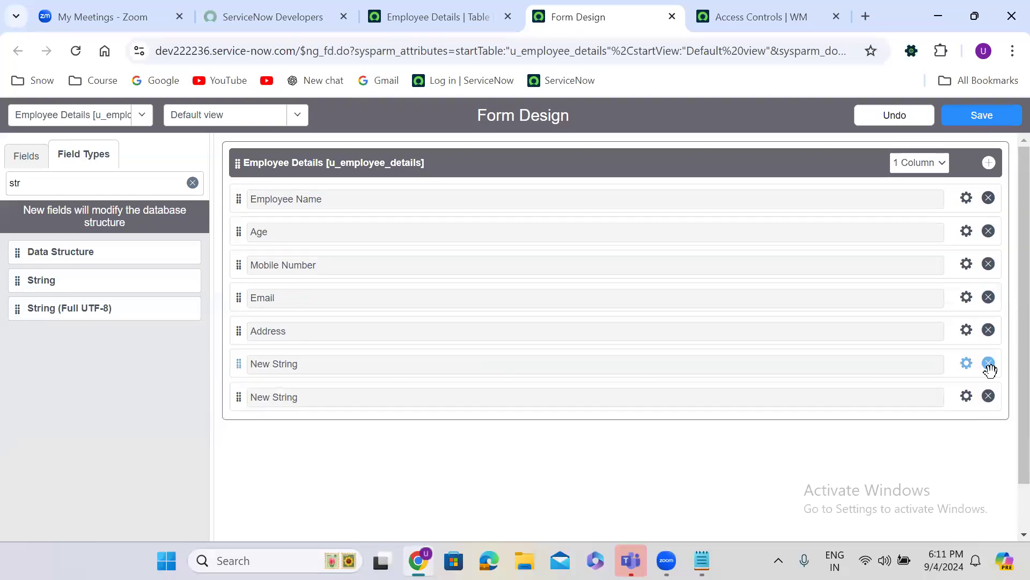
pyautogui.click(966, 365)
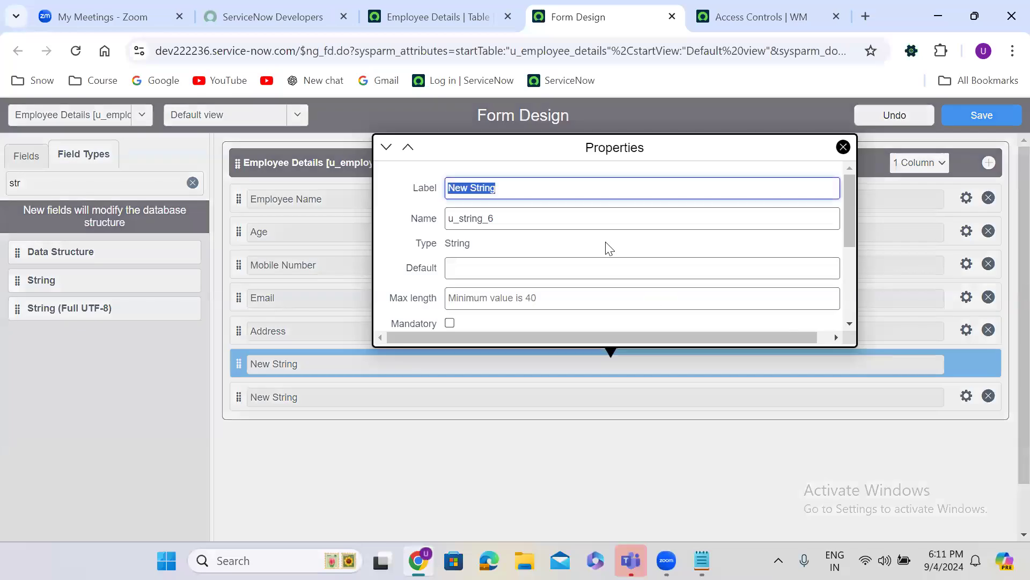
pyautogui.write('Fat')
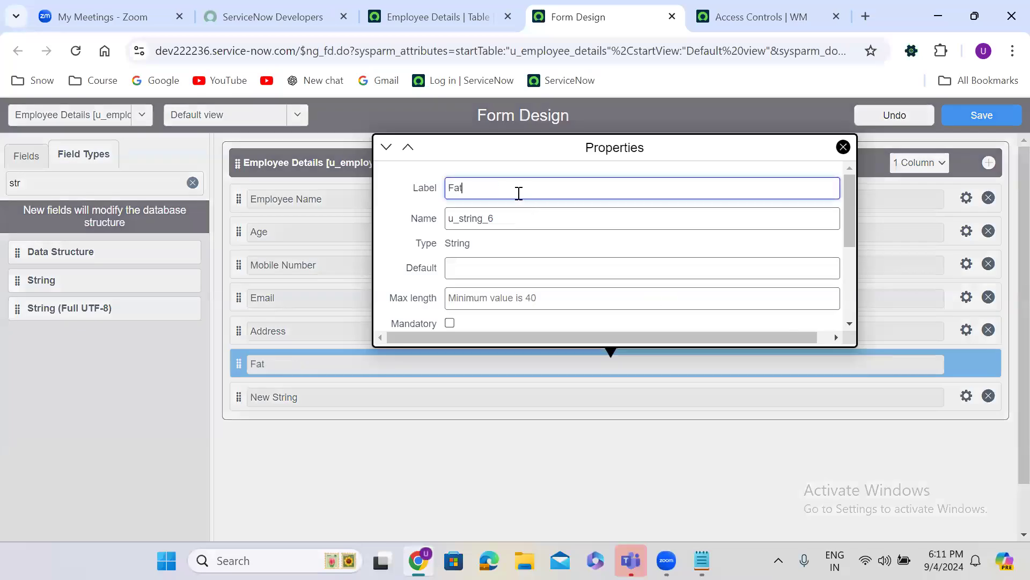
pyautogui.write('her Name')
pyautogui.hotkey('ctrl', 'a')
pyautogui.hotkey('ctrl', 'c')
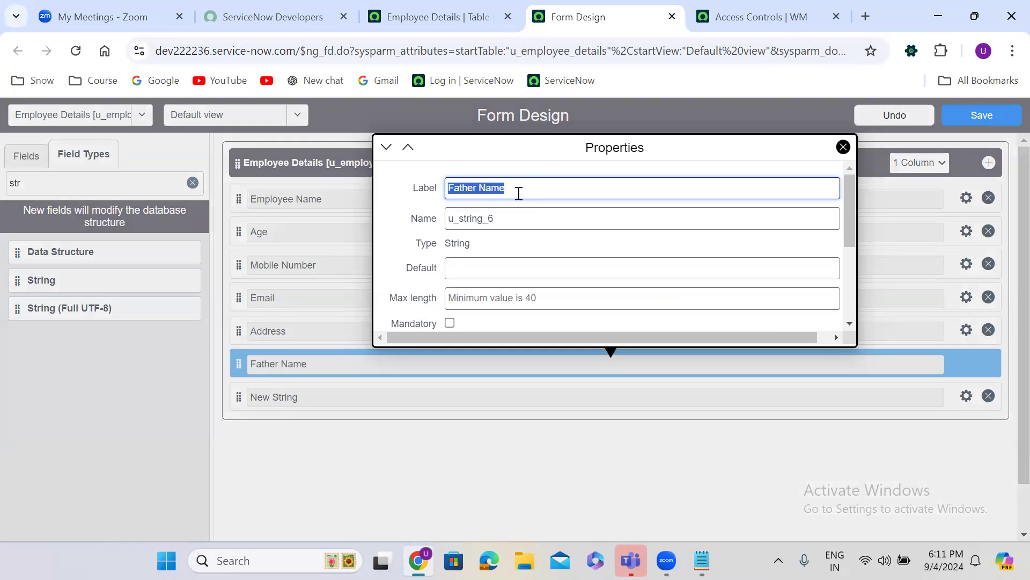
pyautogui.doubleClick(497, 222)
pyautogui.hotkey('ctrl', 'v')
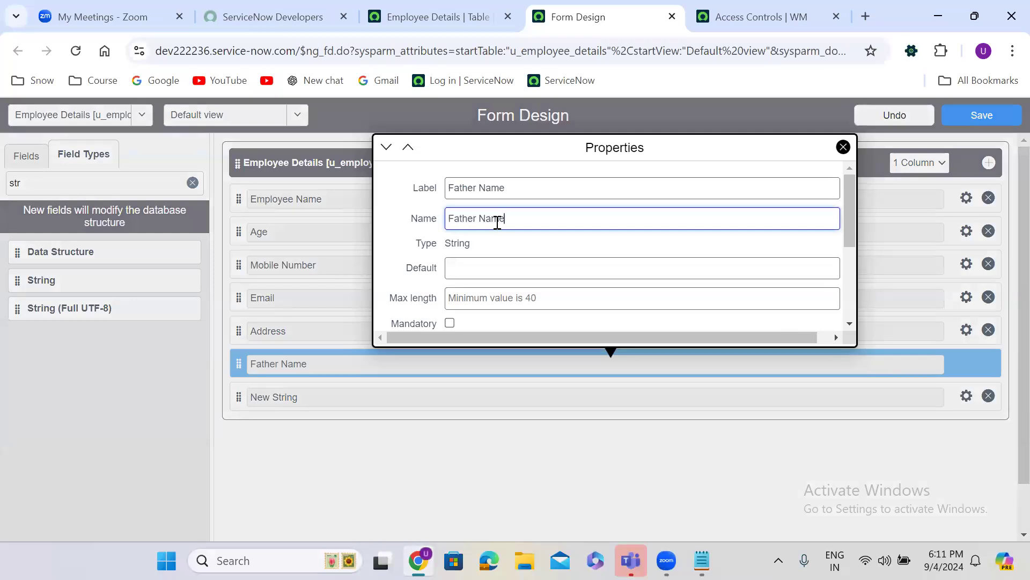
pyautogui.click(353, 429)
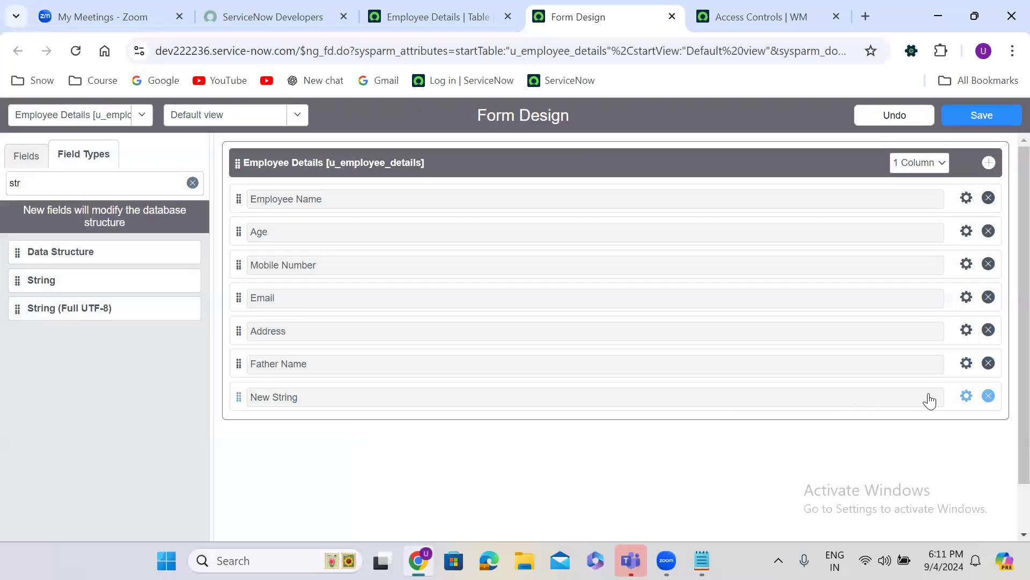
# Label the last field Mother Name, then save the form design
pyautogui.click(967, 396)
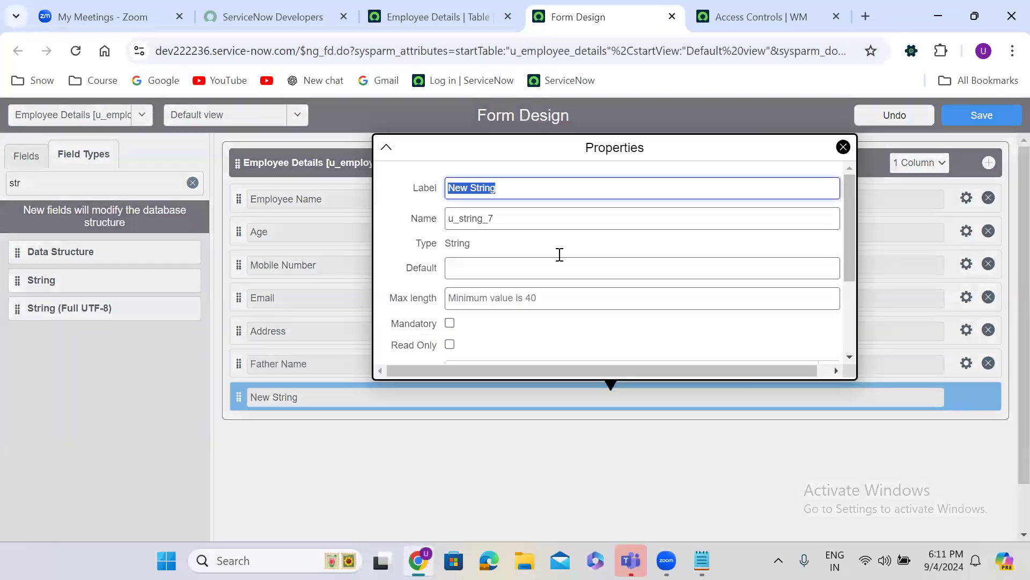
pyautogui.write('Mother Name')
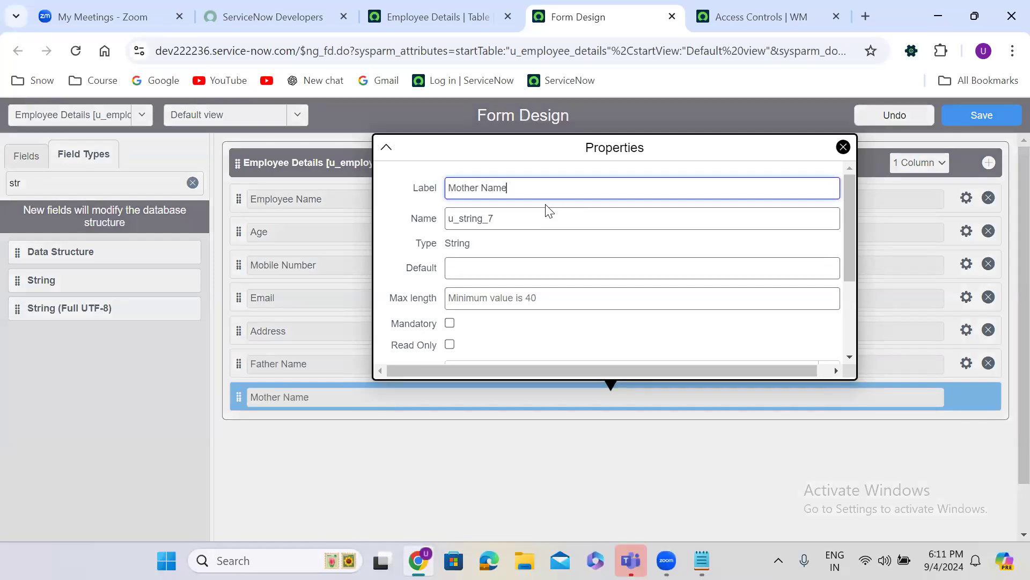
pyautogui.click(466, 434)
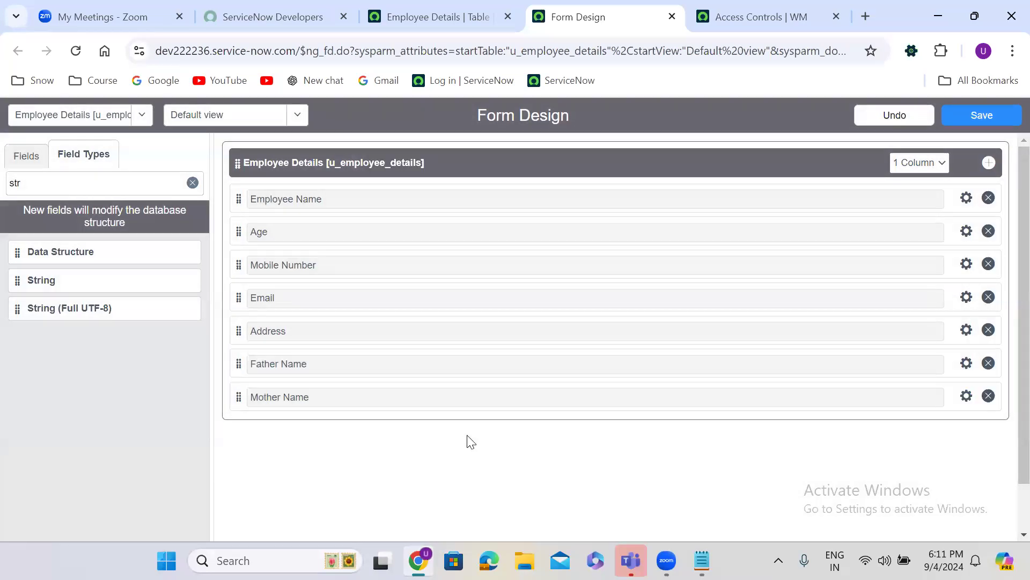
pyautogui.click(965, 396)
pyautogui.tripleClick(525, 187)
pyautogui.hotkey('ctrl', 'c')
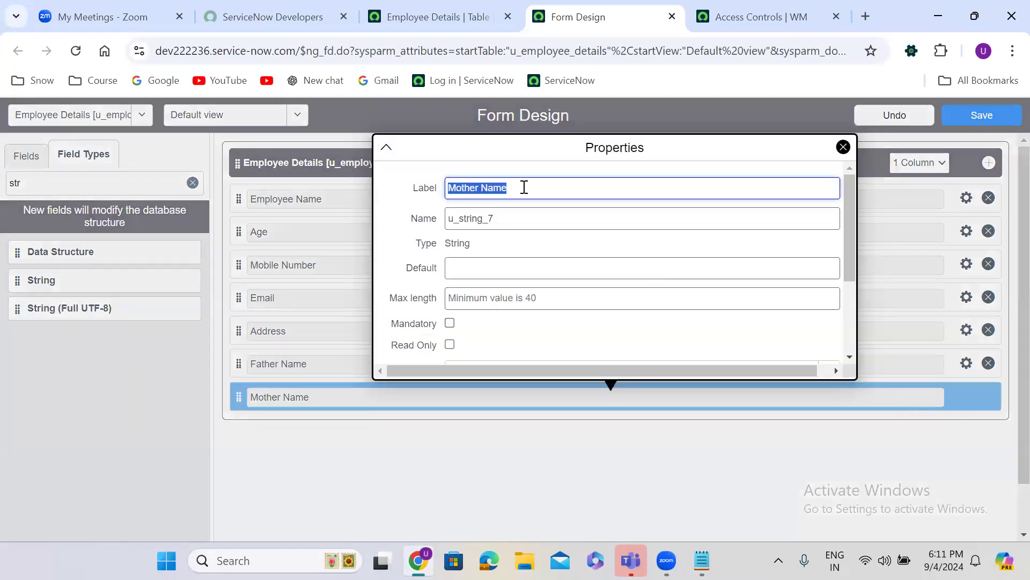
pyautogui.doubleClick(489, 217)
pyautogui.hotkey('ctrl', 'v')
pyautogui.click(349, 477)
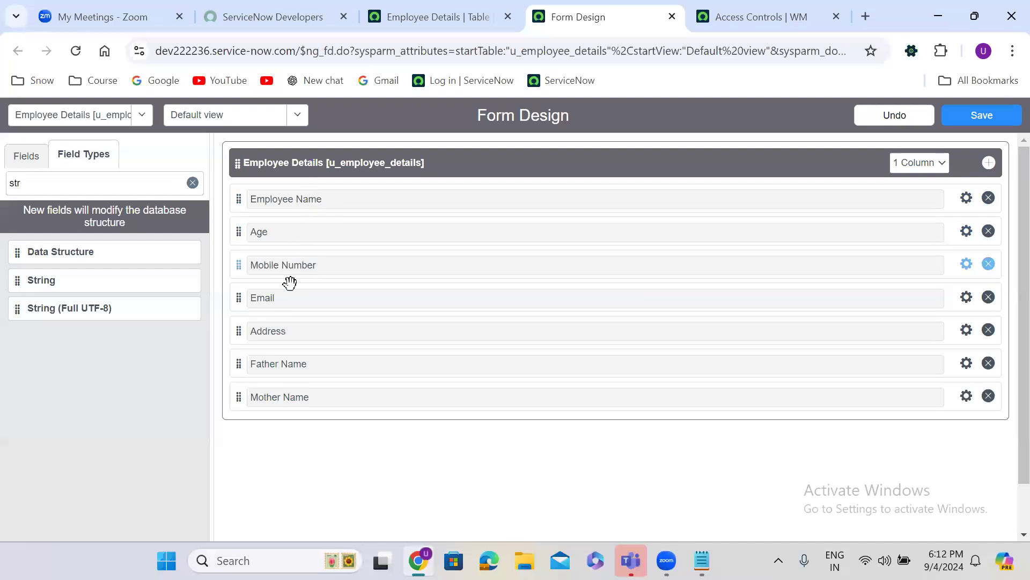
pyautogui.click(971, 115)
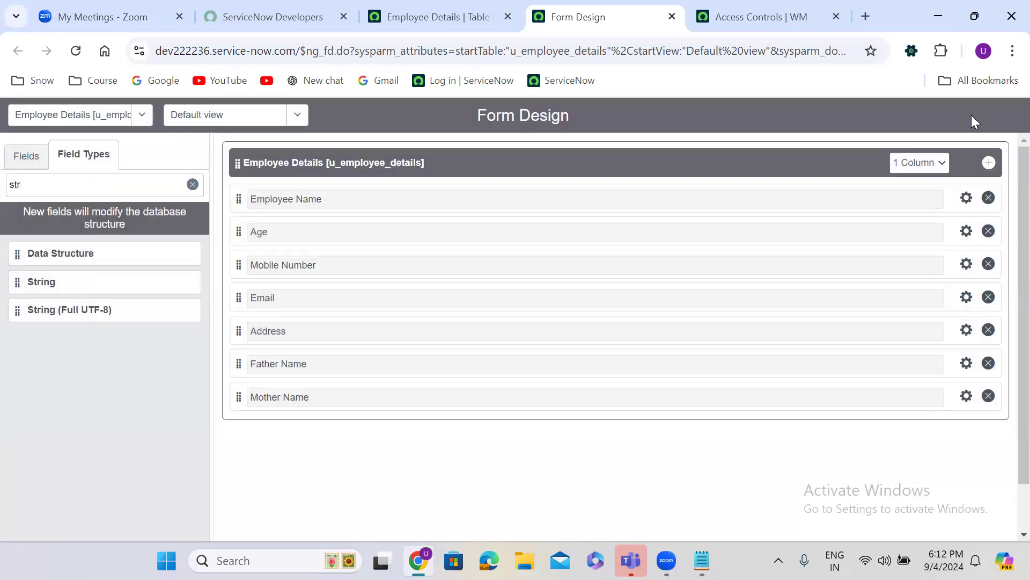
pyautogui.click(441, 15)
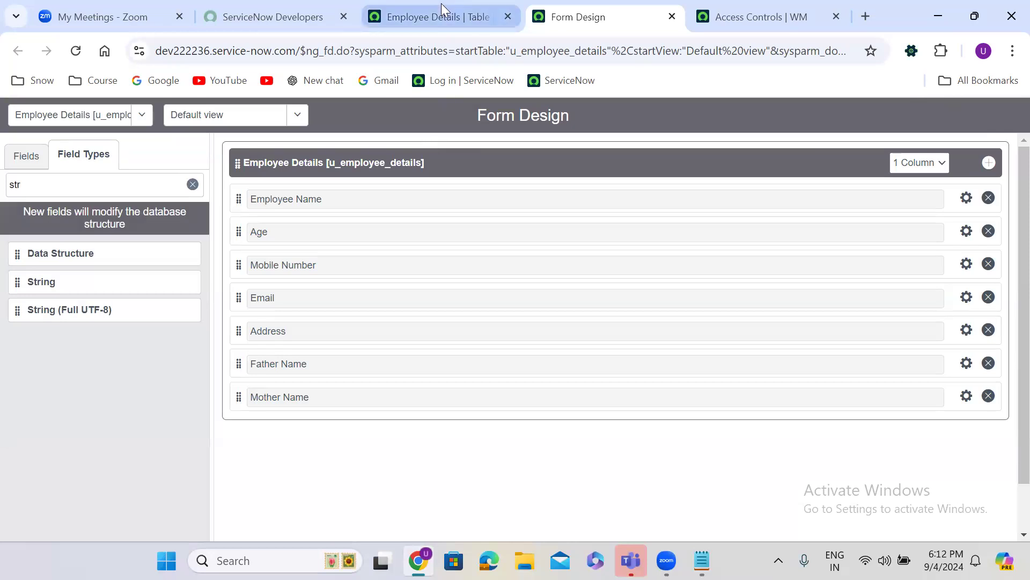
# Reload the Employee Details table page, scroll down and bring up a blank new record form
pyautogui.click(76, 52)
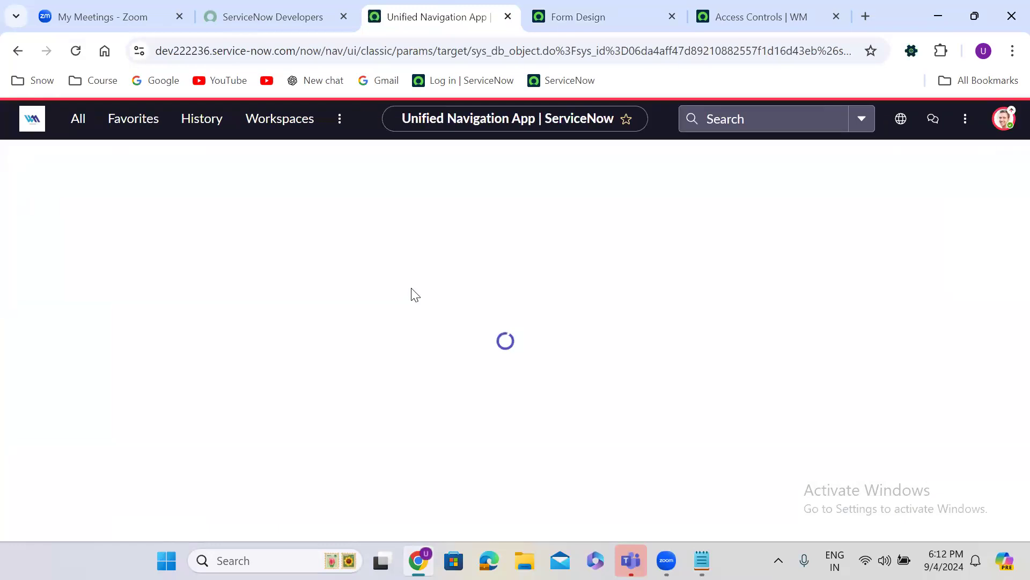
pyautogui.click(419, 309)
pyautogui.scroll(-1, 419, 310)
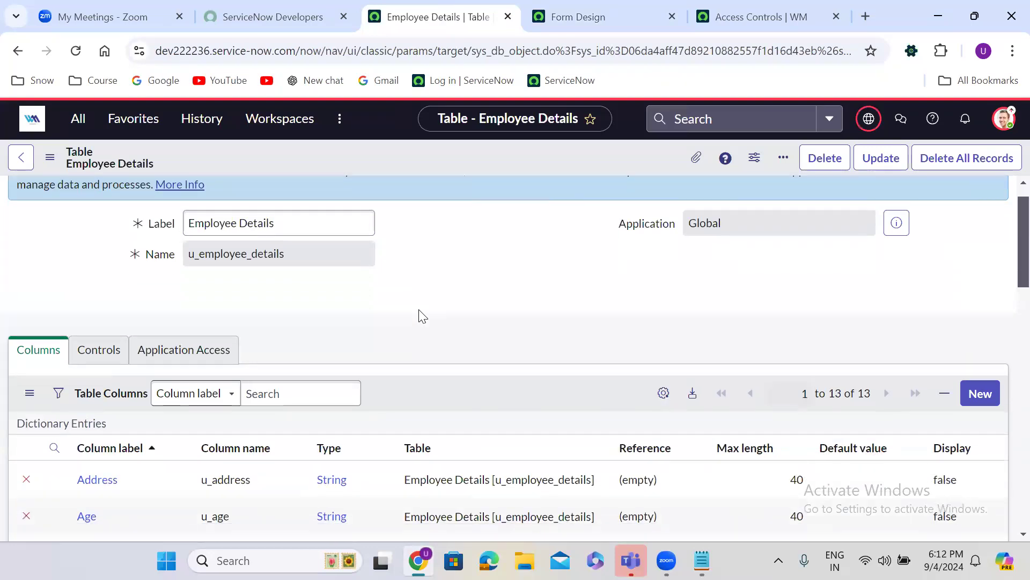
pyautogui.scroll(-6, 422, 316)
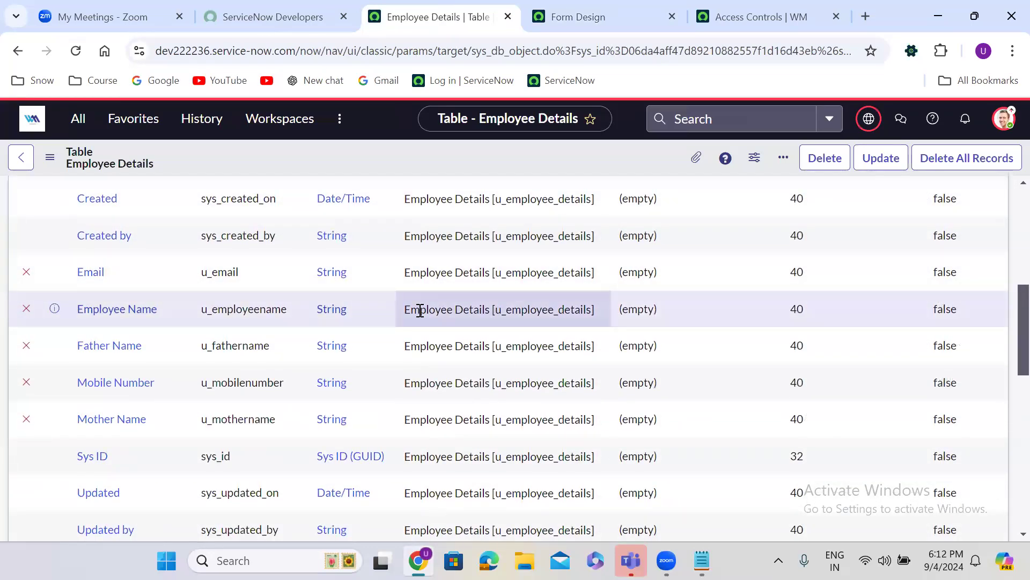
pyautogui.scroll(-8, 420, 310)
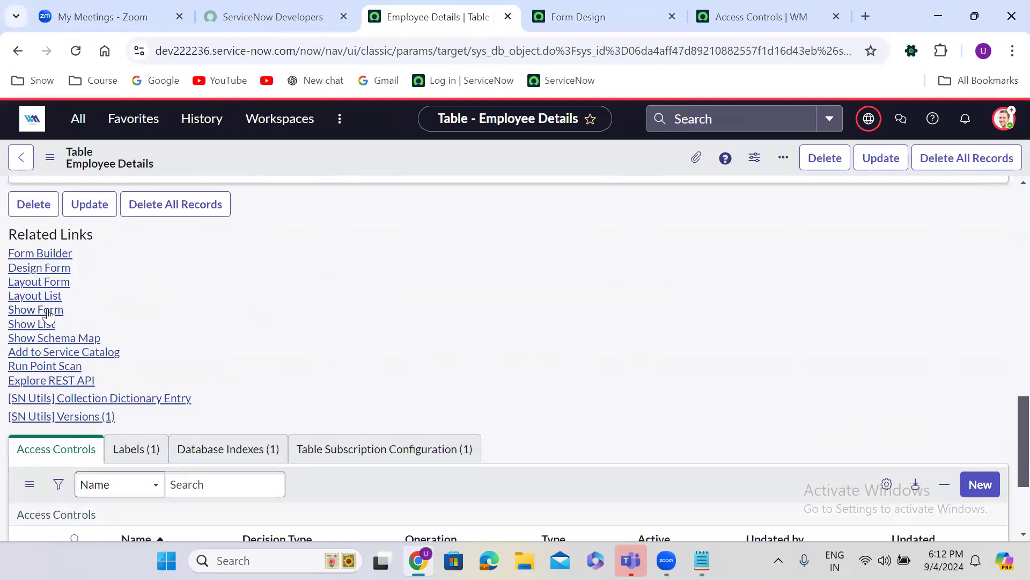
pyautogui.click(48, 311)
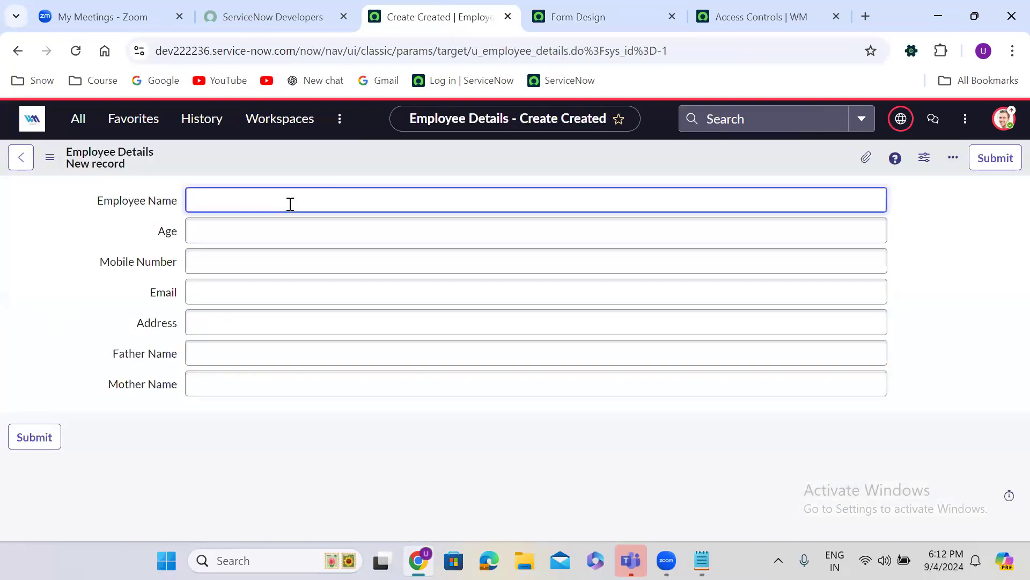
# Enter the employee's name, age 78 and mobile number, and autofill email and address
pyautogui.write('Ramesh')
pyautogui.click(244, 234)
pyautogui.write('78')
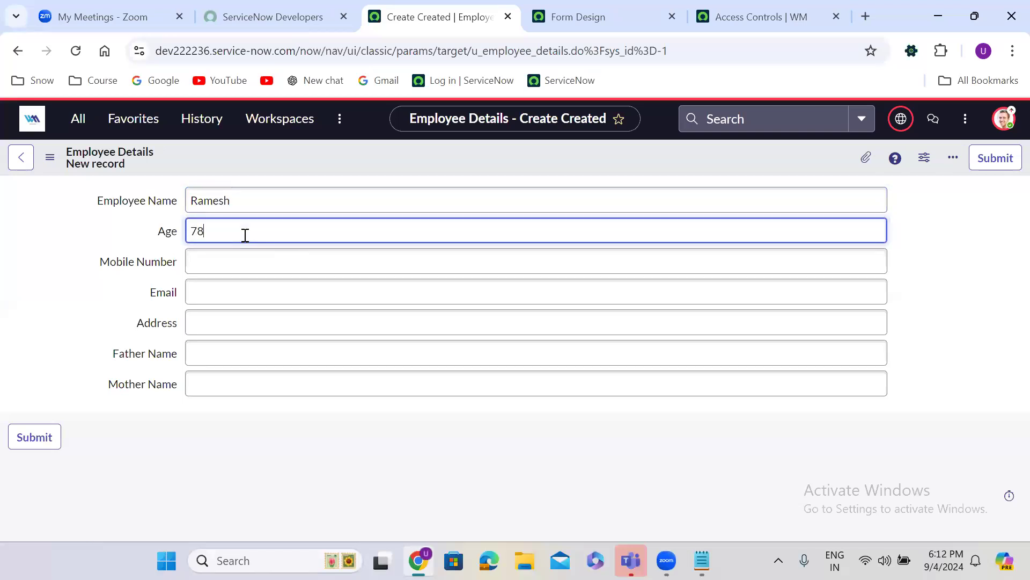
pyautogui.click(229, 262)
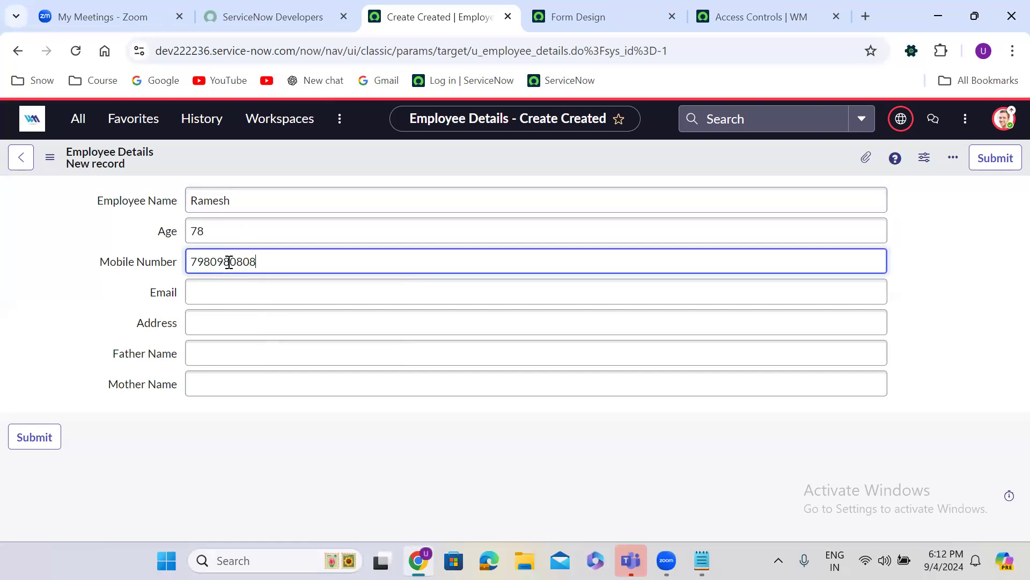
pyautogui.click(251, 293)
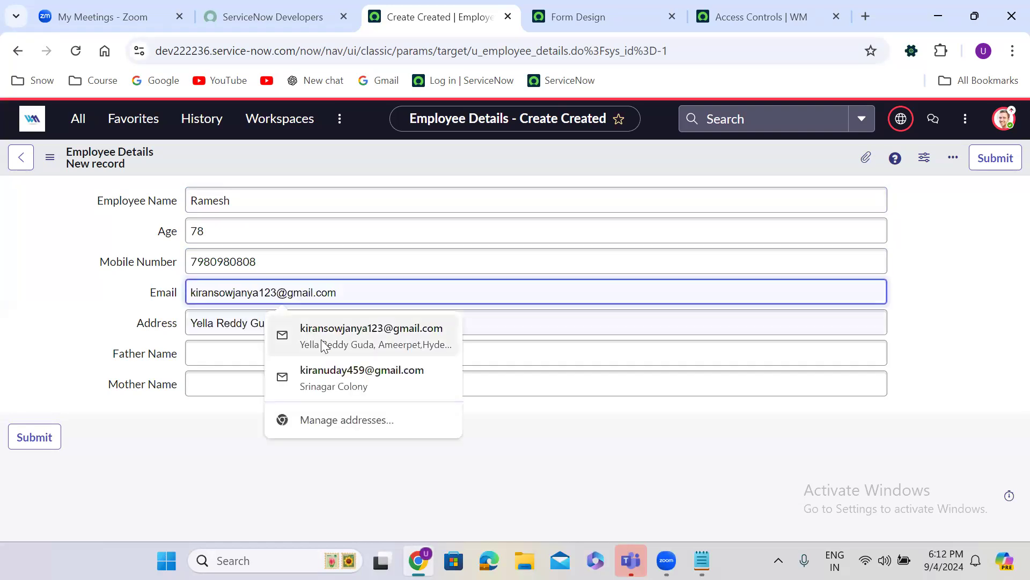
pyautogui.click(337, 354)
# Fill in the father's and mother's names and save the new record
pyautogui.click(255, 356)
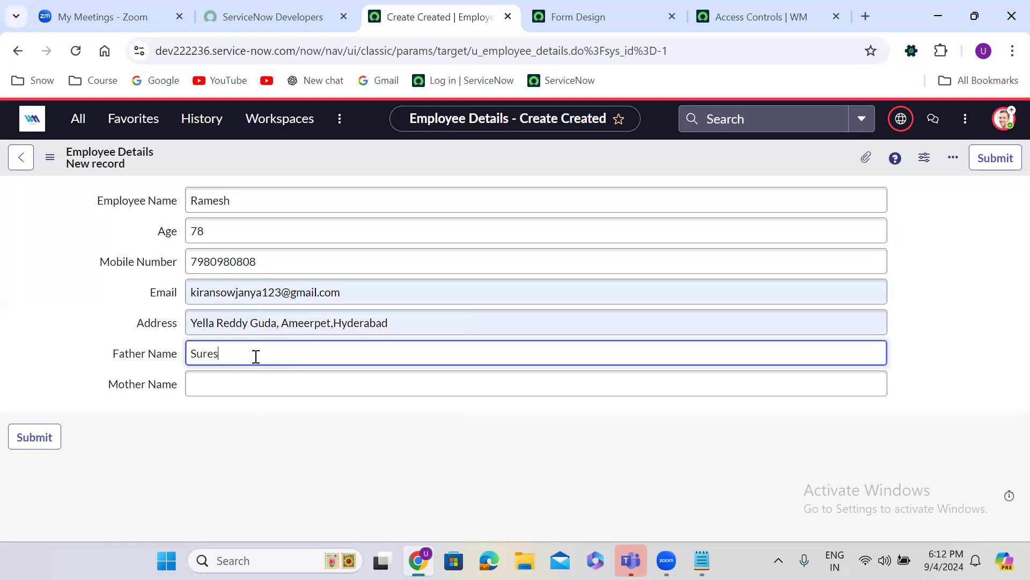
pyautogui.doubleClick(239, 356)
pyautogui.click(259, 399)
pyautogui.click(246, 381)
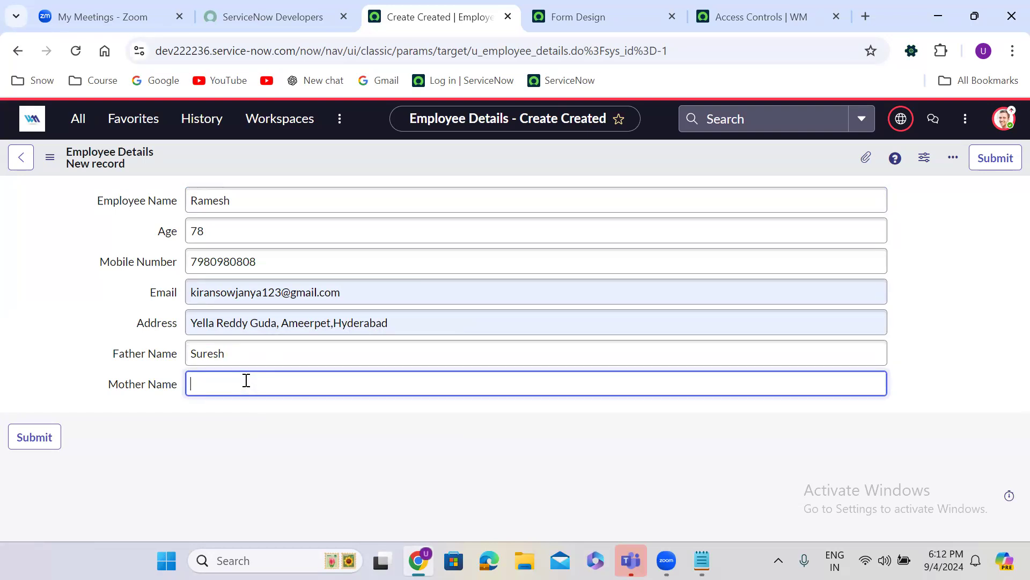
pyautogui.click(417, 412)
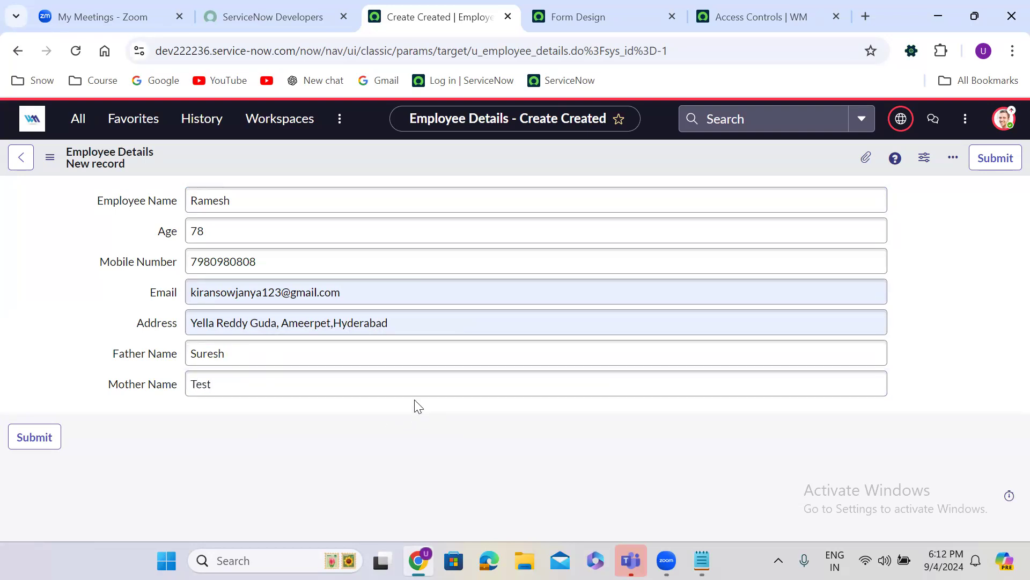
pyautogui.rightClick(437, 152)
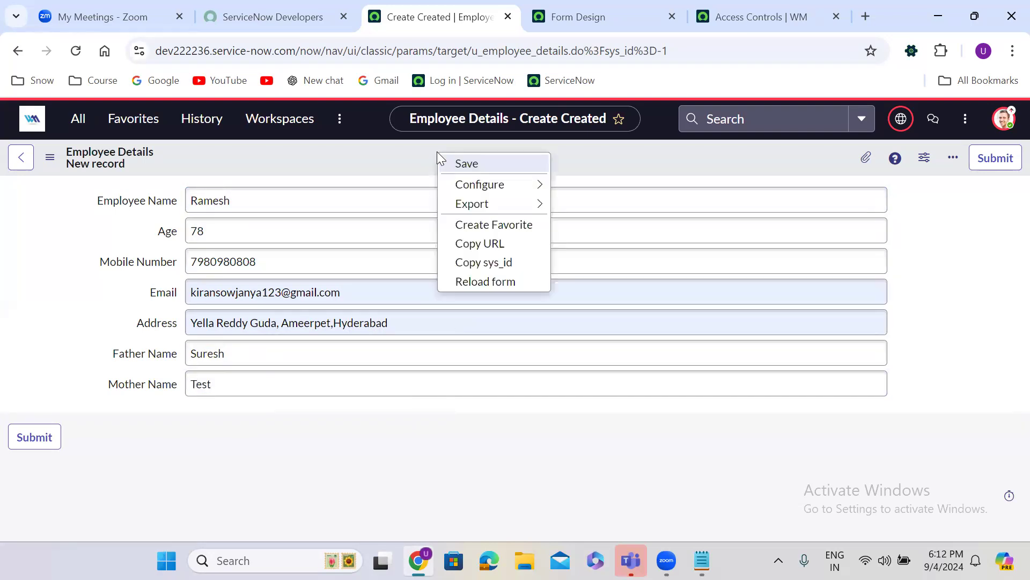
pyautogui.click(469, 164)
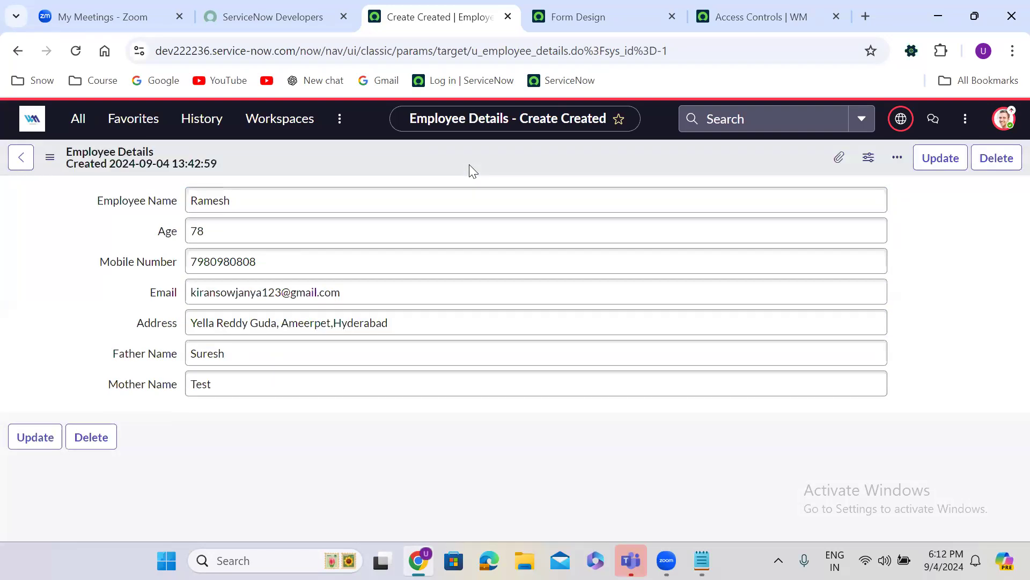
# Use Insert and Stay to create five more copies of the employee record
pyautogui.rightClick(429, 158)
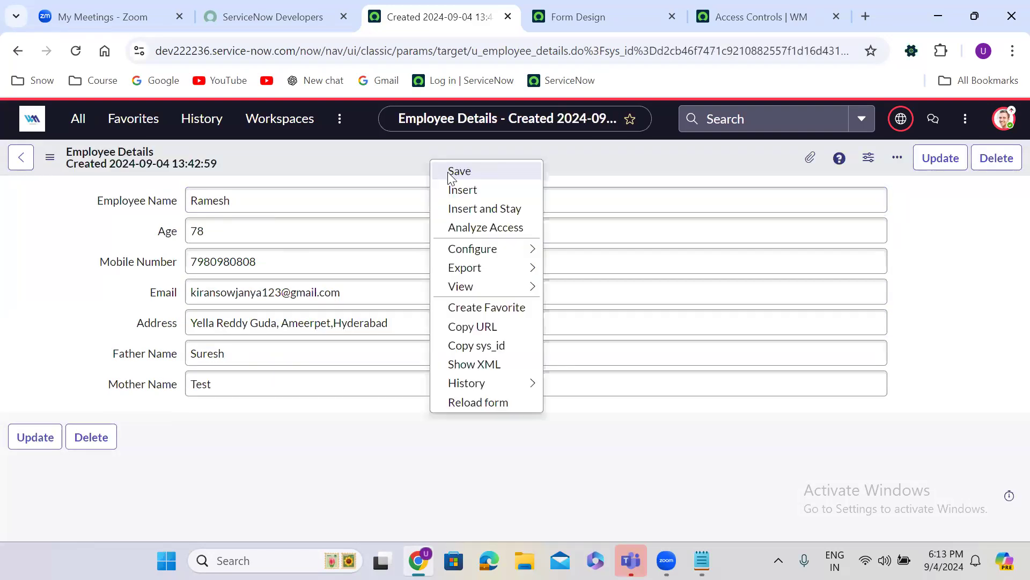
pyautogui.click(473, 209)
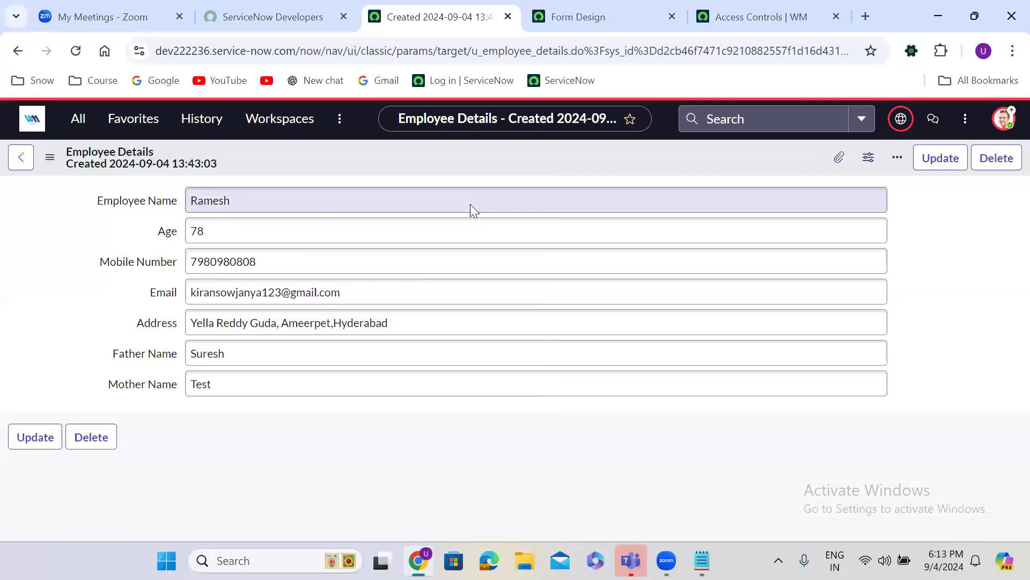
pyautogui.rightClick(398, 154)
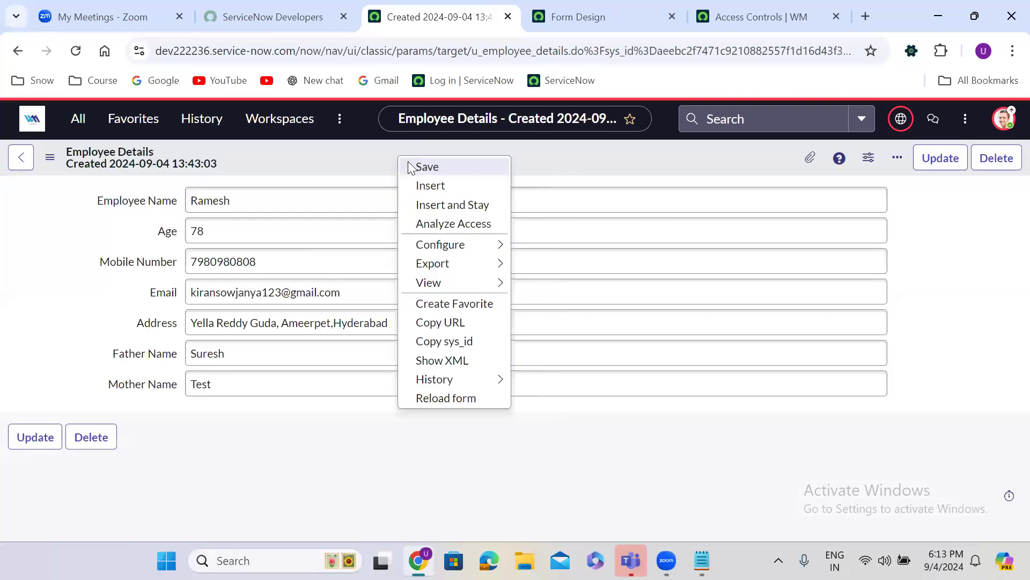
pyautogui.click(453, 212)
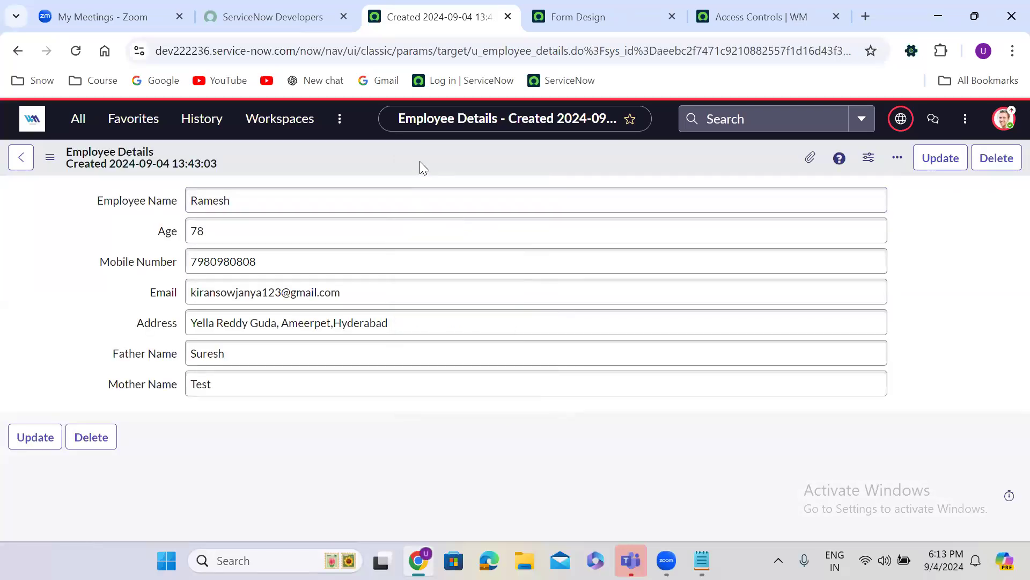
pyautogui.rightClick(419, 161)
pyautogui.click(462, 214)
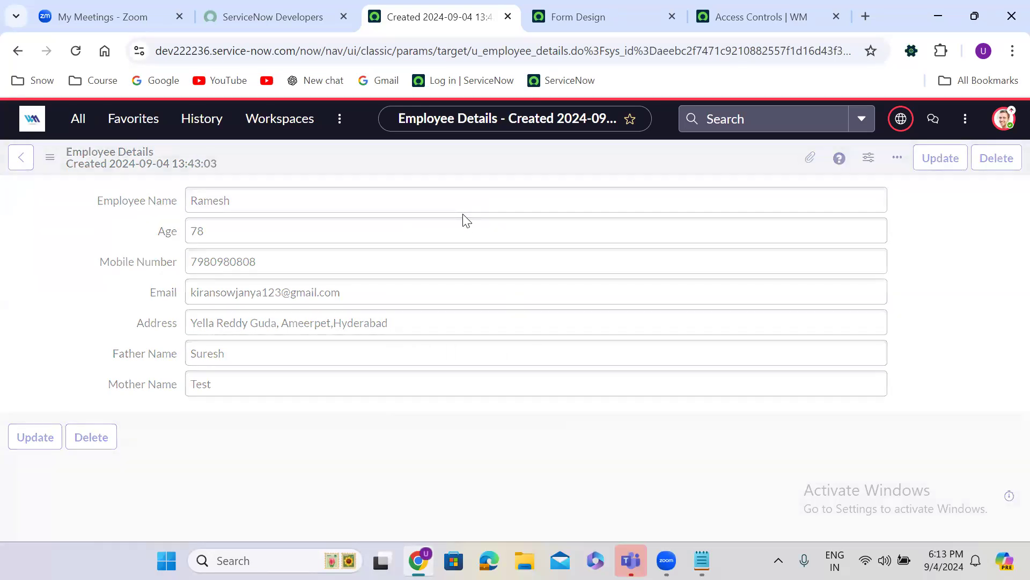
pyautogui.rightClick(402, 153)
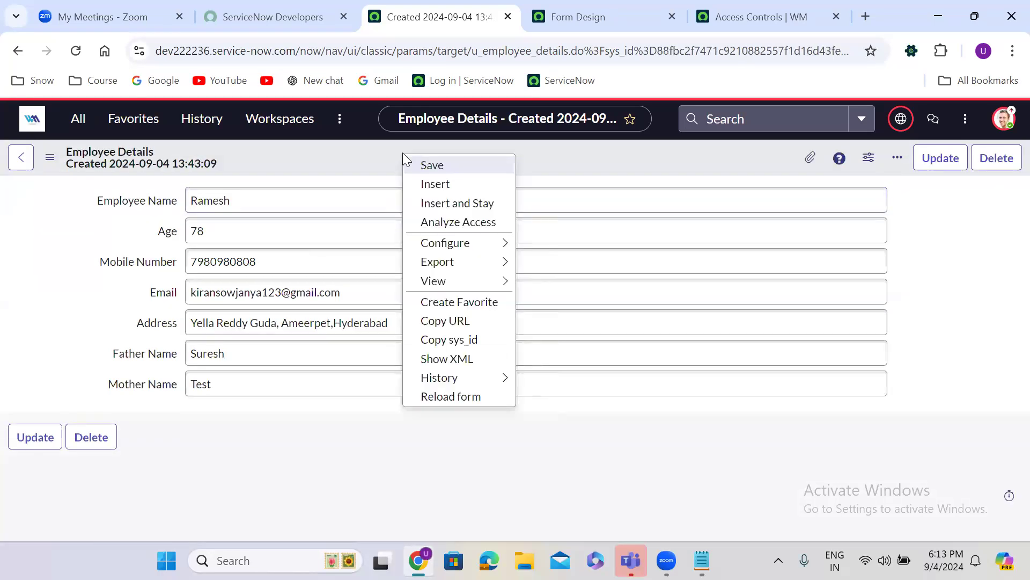
pyautogui.click(454, 209)
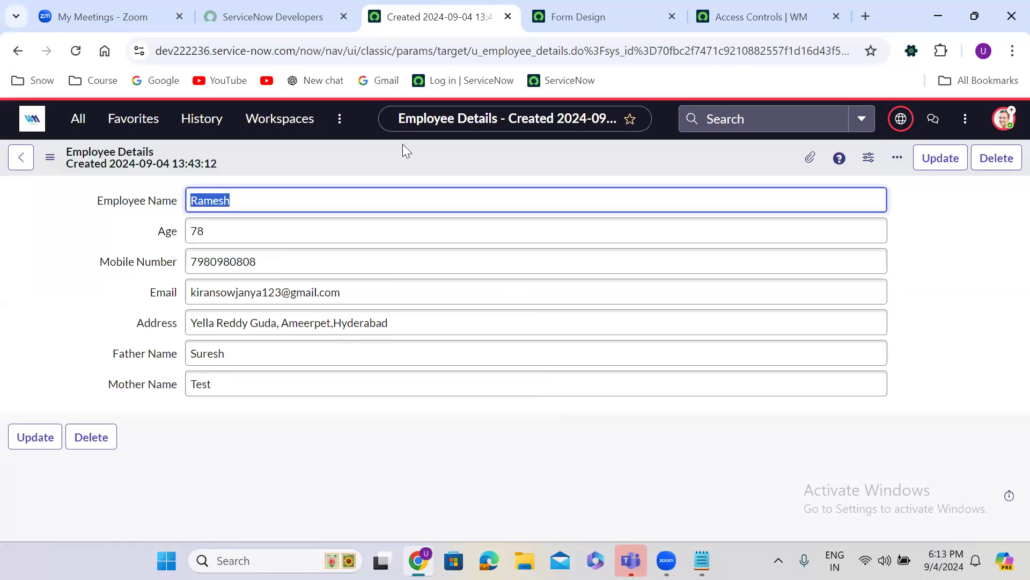
pyautogui.rightClick(403, 146)
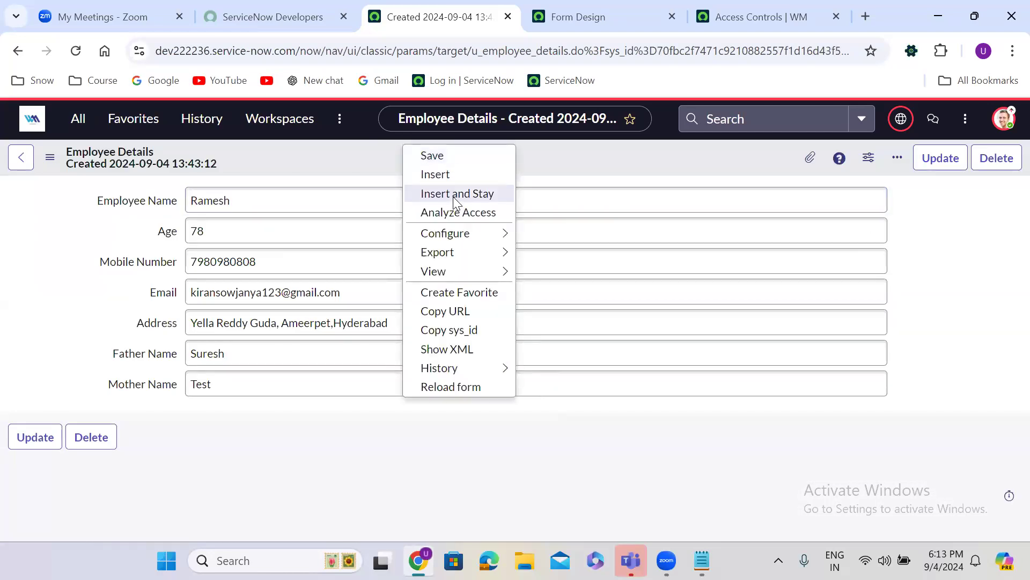
pyautogui.click(453, 197)
pyautogui.rightClick(407, 157)
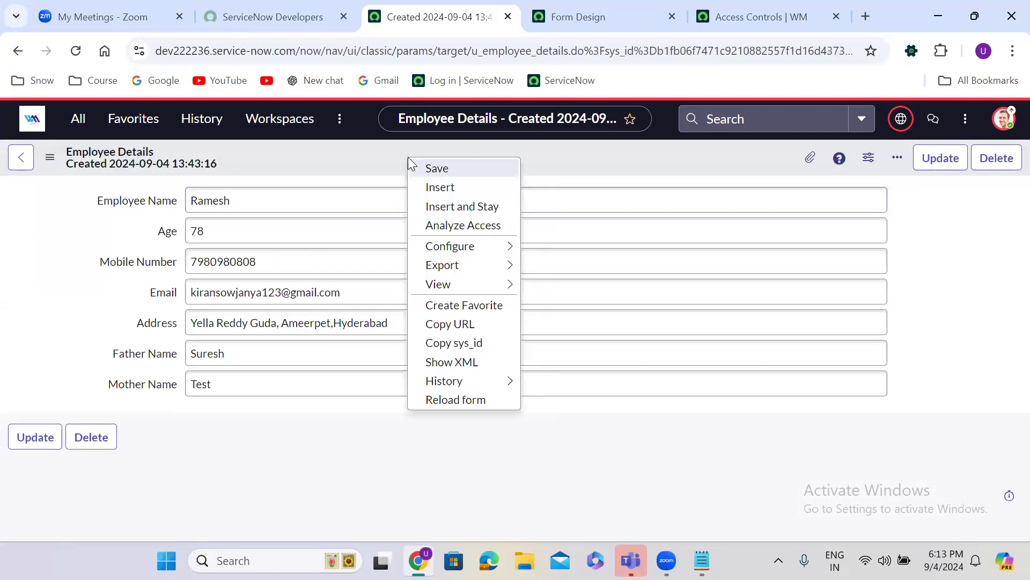
pyautogui.click(450, 205)
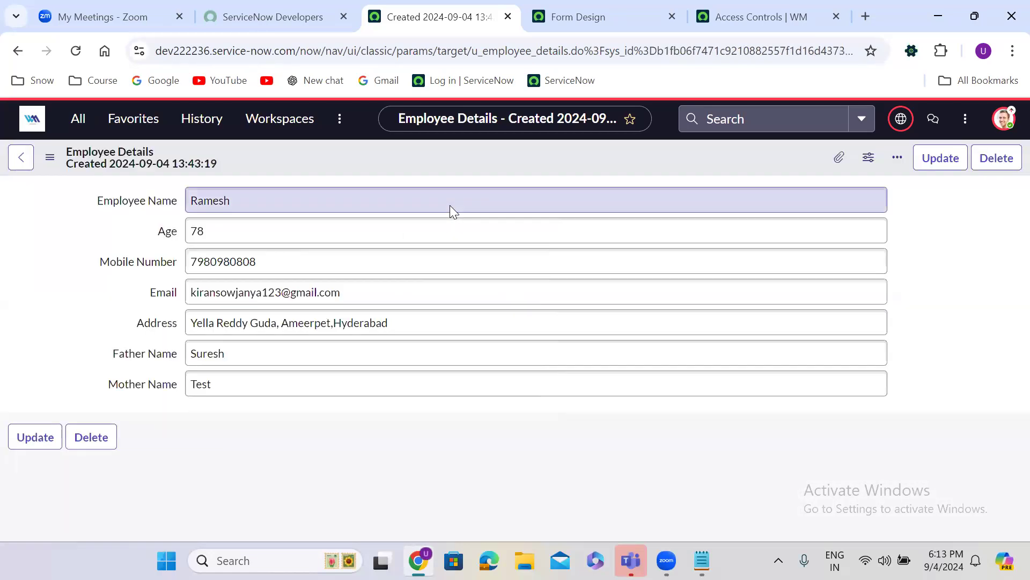
# Tick Display on the Employee Name dictionary entry and update it
pyautogui.rightClick(137, 201)
pyautogui.rightClick(136, 199)
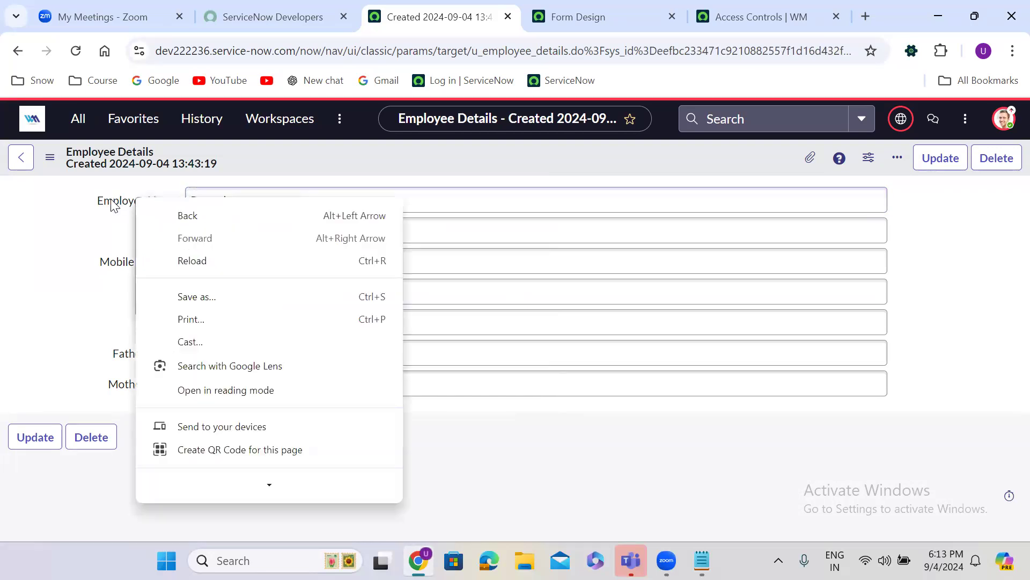
pyautogui.click(113, 205)
pyautogui.rightClick(113, 205)
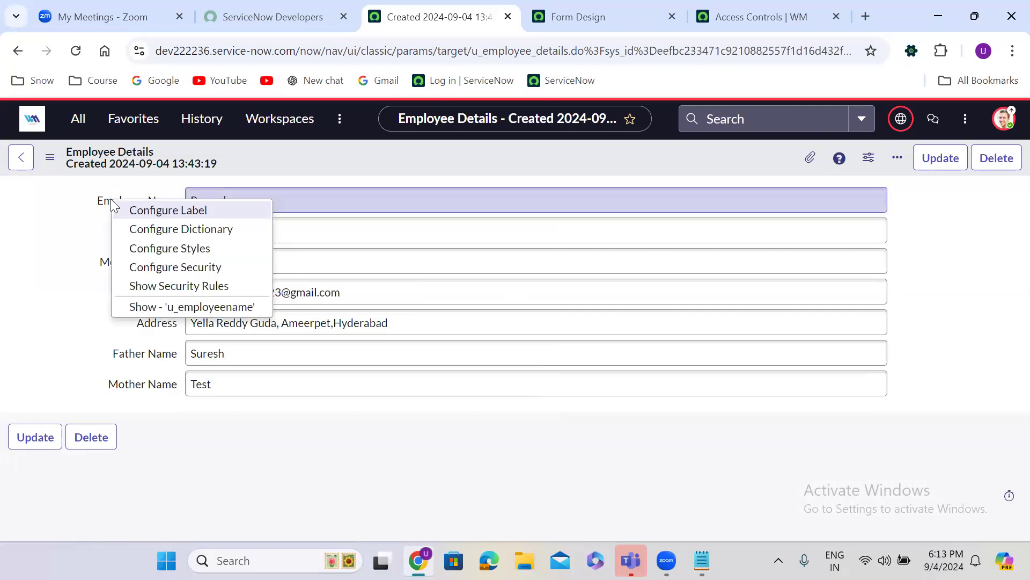
pyautogui.click(207, 234)
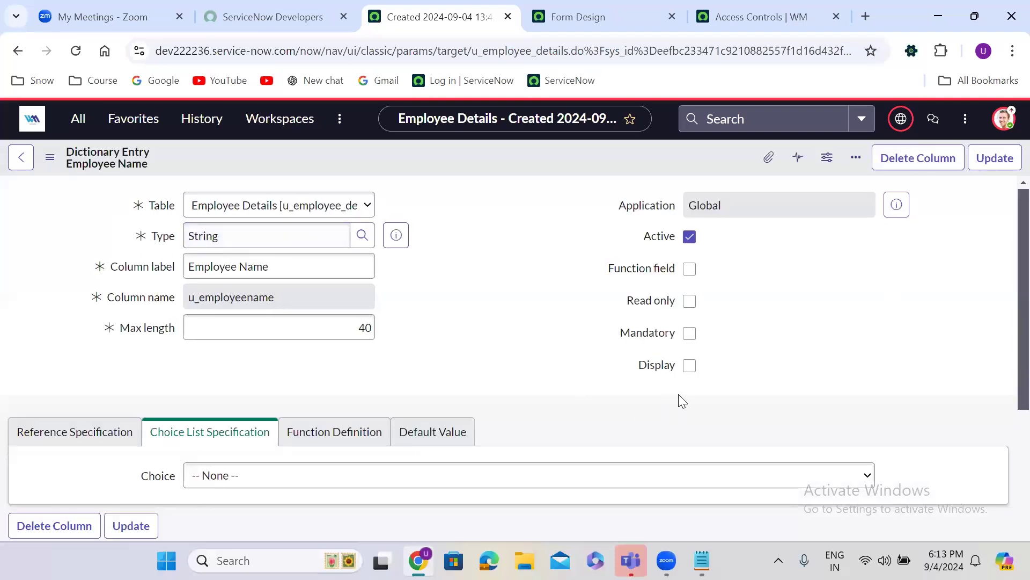
pyautogui.click(690, 430)
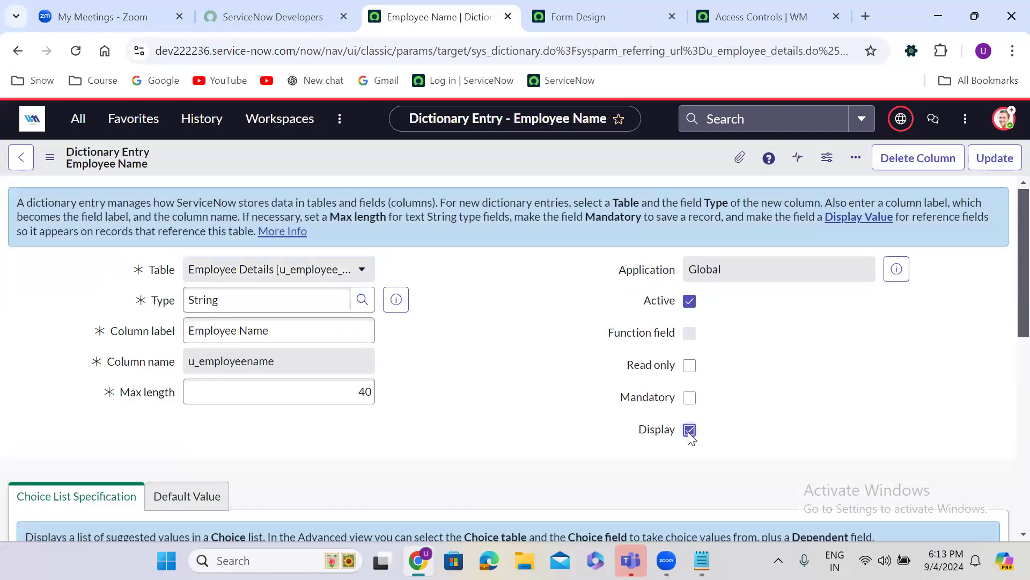
pyautogui.click(993, 159)
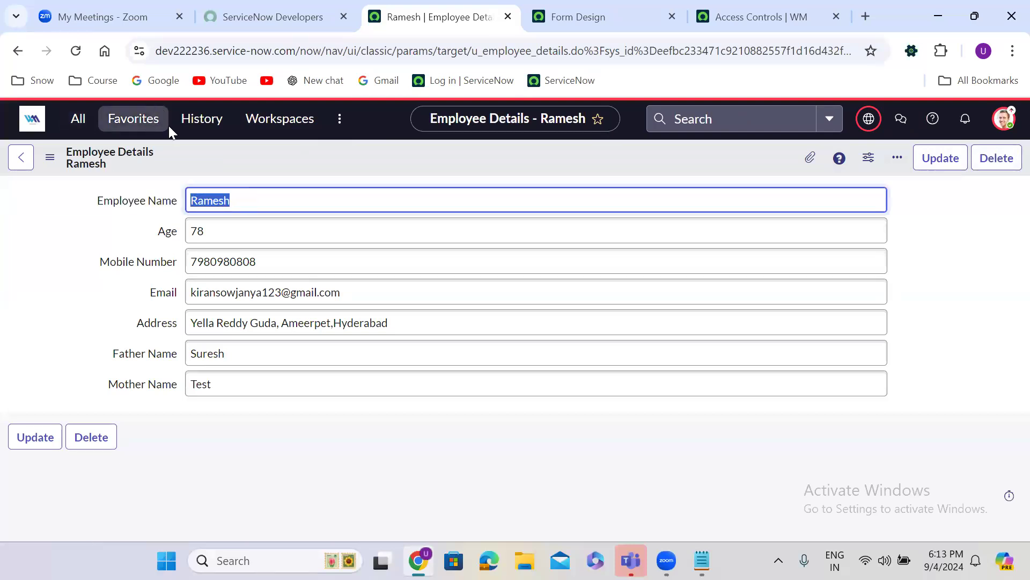
# Return to the Employee Details table definition through the history list
pyautogui.click(206, 122)
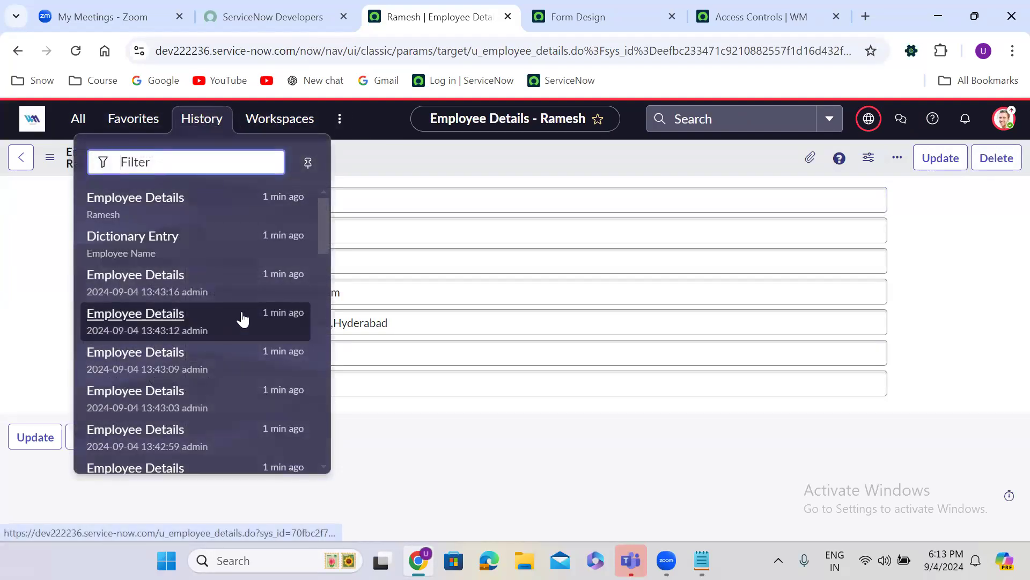
pyautogui.click(324, 277)
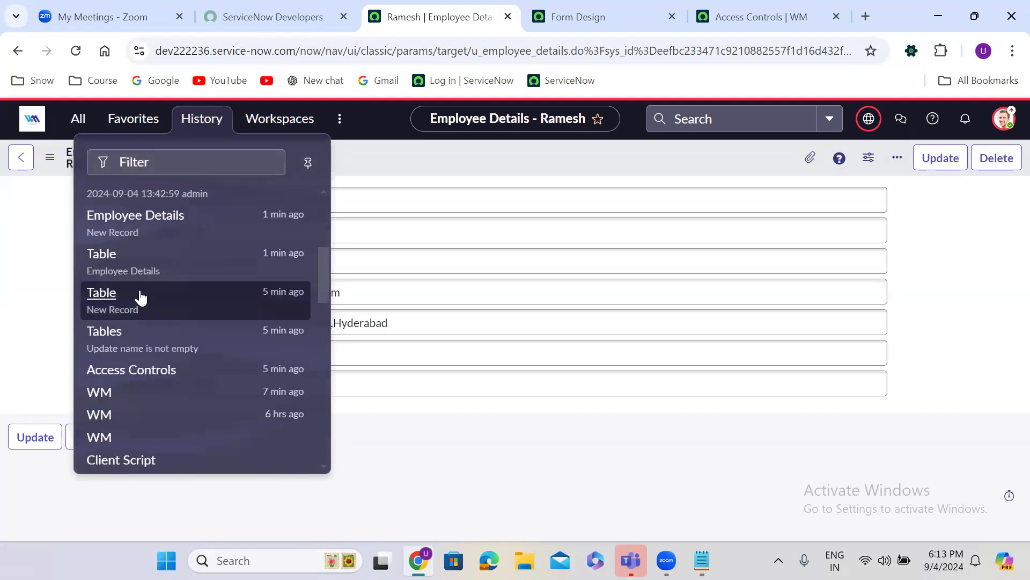
pyautogui.click(136, 297)
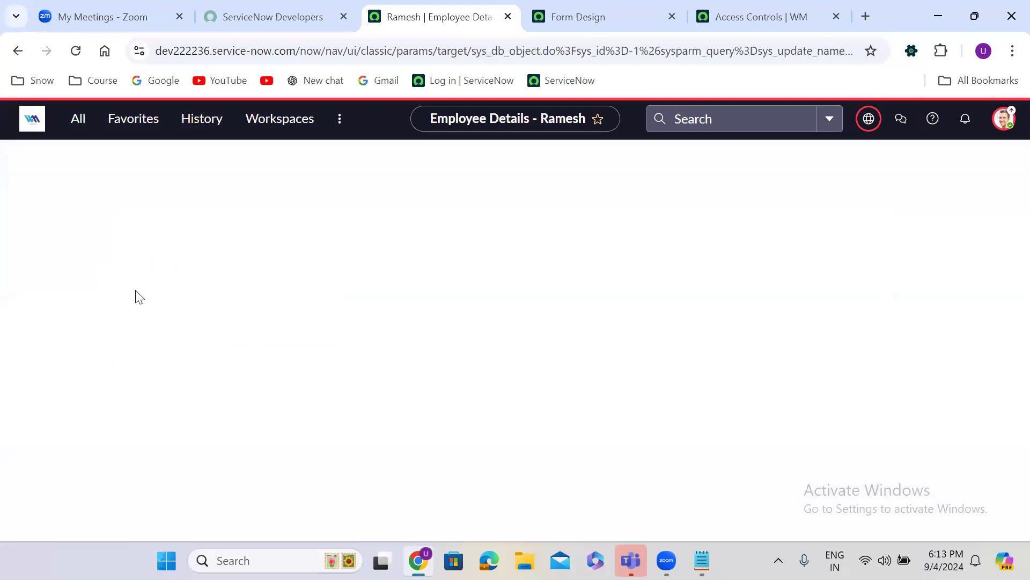
pyautogui.click(197, 124)
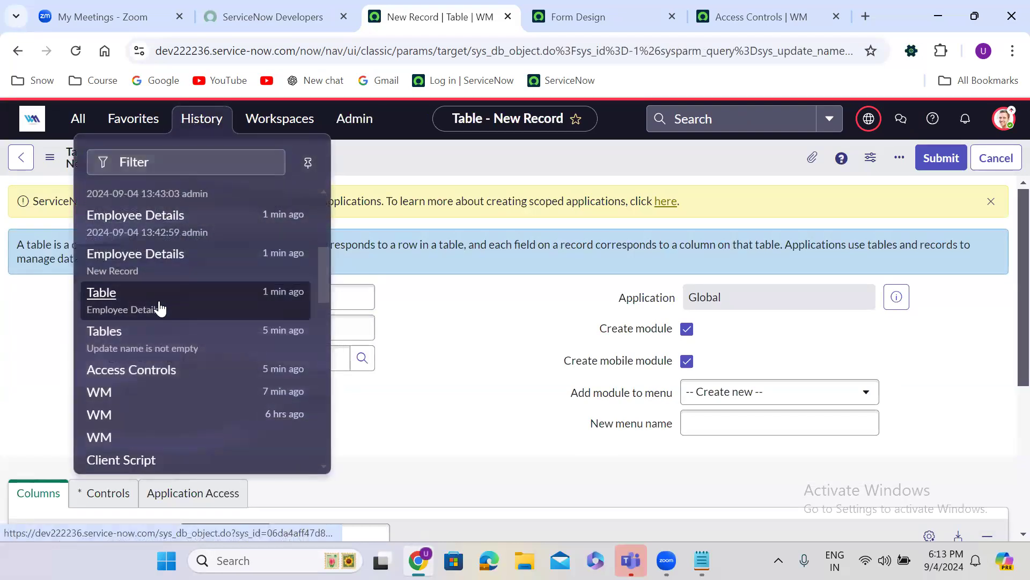
pyautogui.click(160, 306)
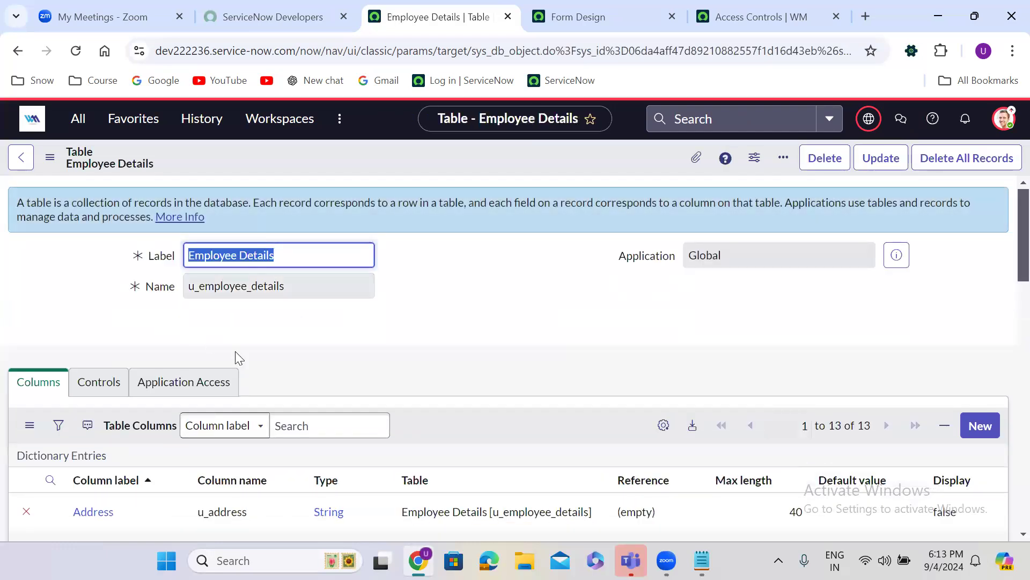
# Scroll down the table definition and show the list of Employee Details records
pyautogui.press('Down')
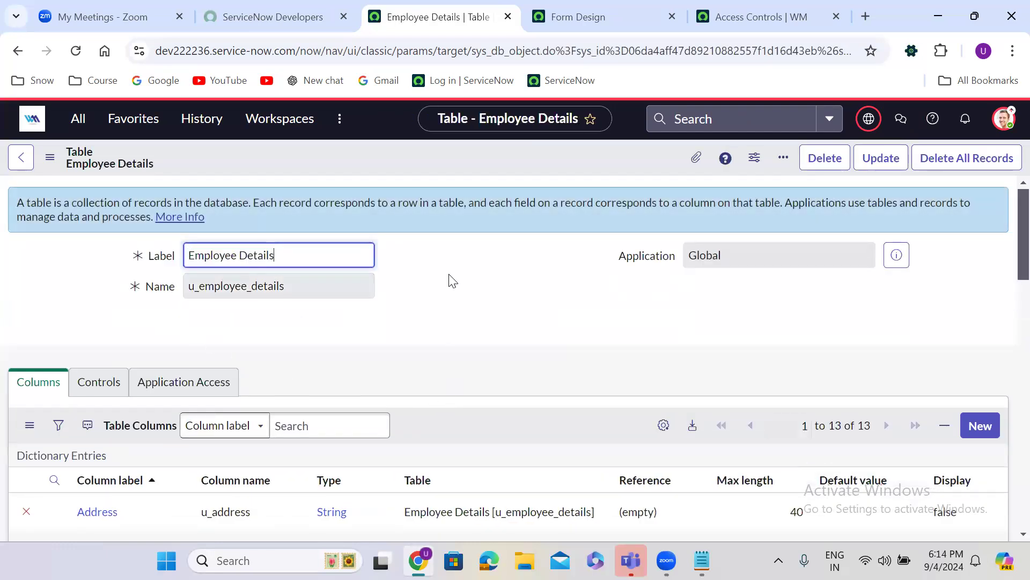
pyautogui.click(444, 317)
pyautogui.scroll(-5, 443, 317)
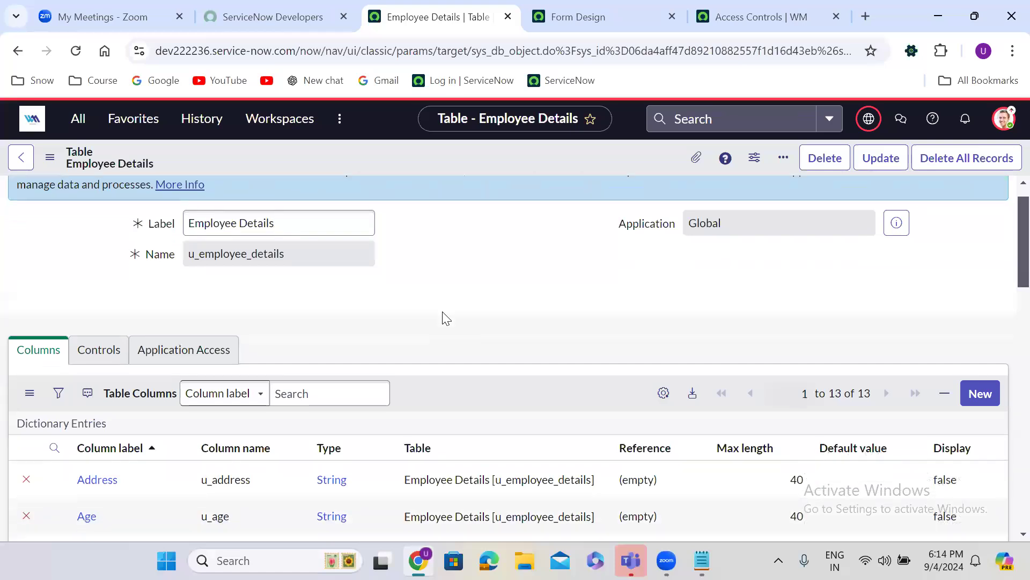
pyautogui.scroll(-10, 443, 314)
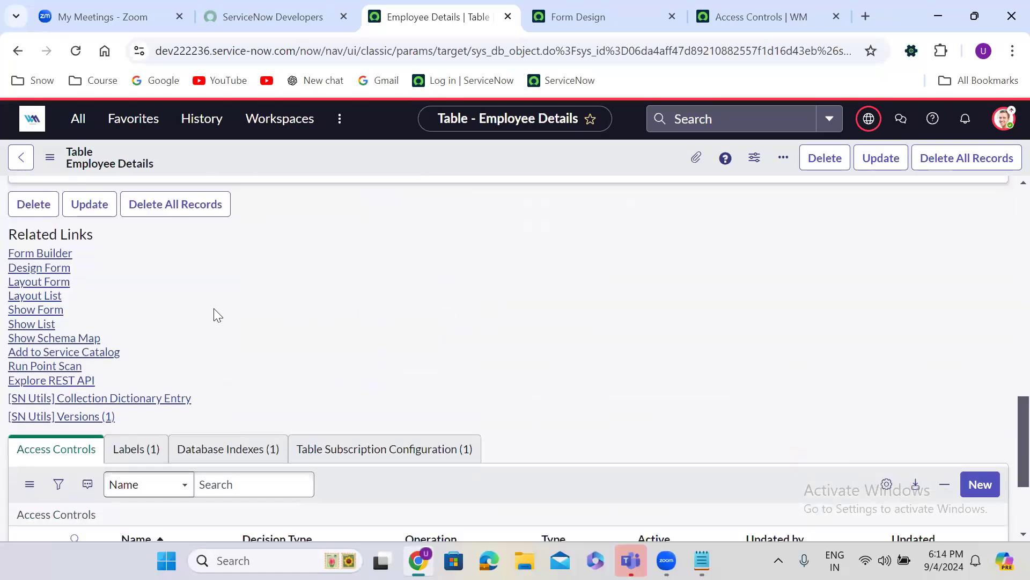
pyautogui.click(45, 325)
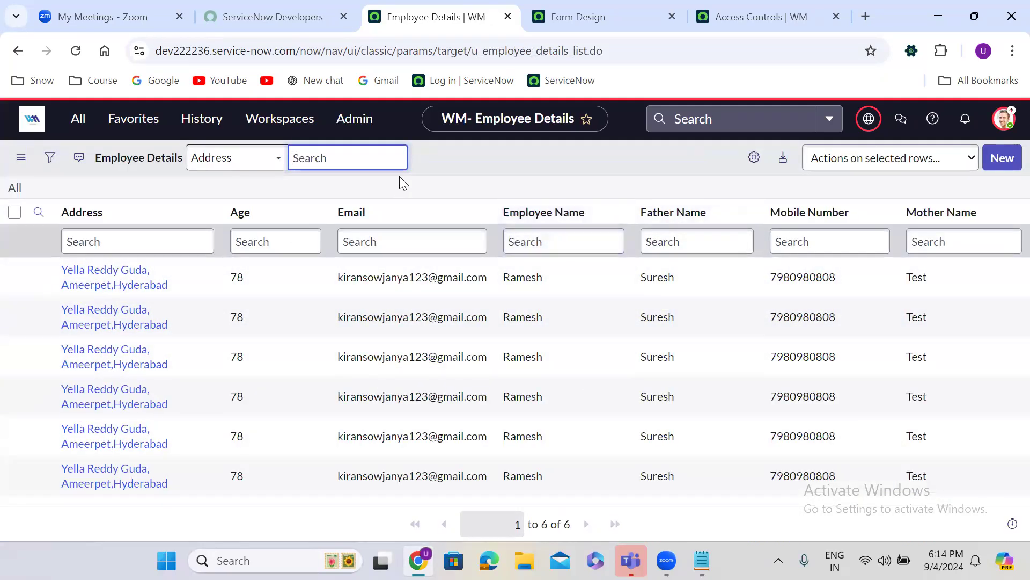
# Move Employee Name to the first list column with Age right after it
pyautogui.click(753, 156)
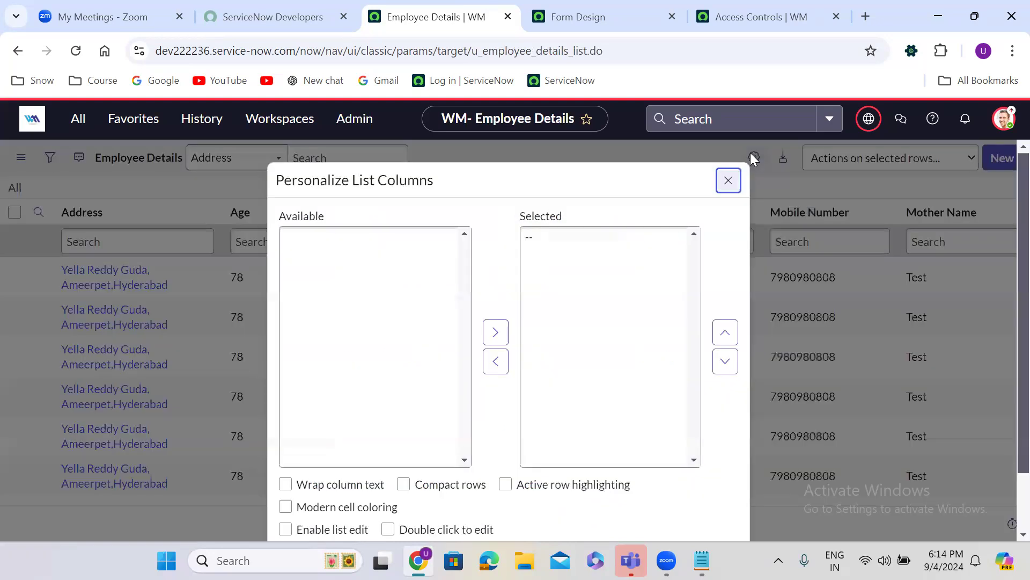
pyautogui.click(578, 282)
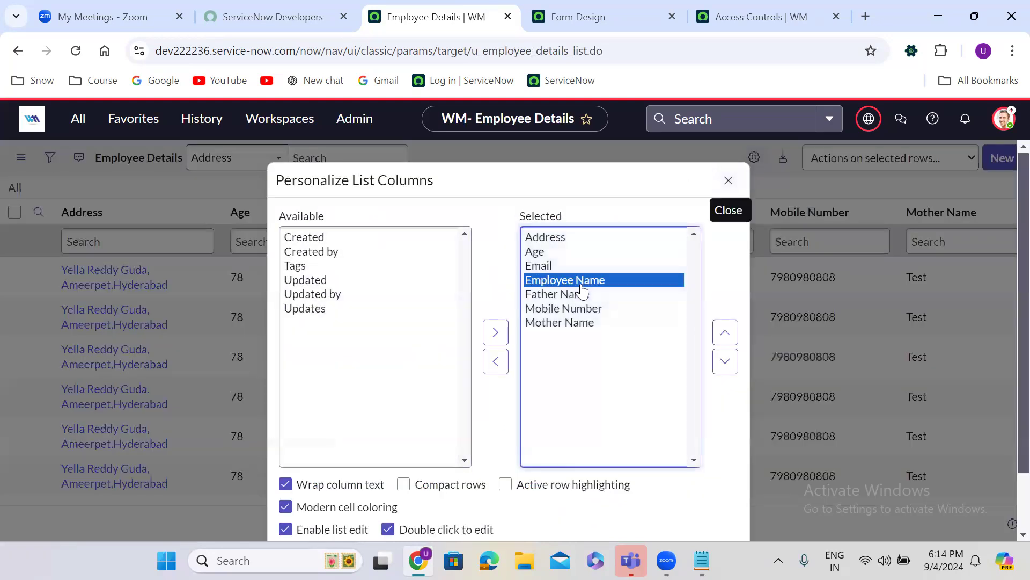
pyautogui.click(724, 332)
pyautogui.doubleClick(724, 332)
pyautogui.click(544, 266)
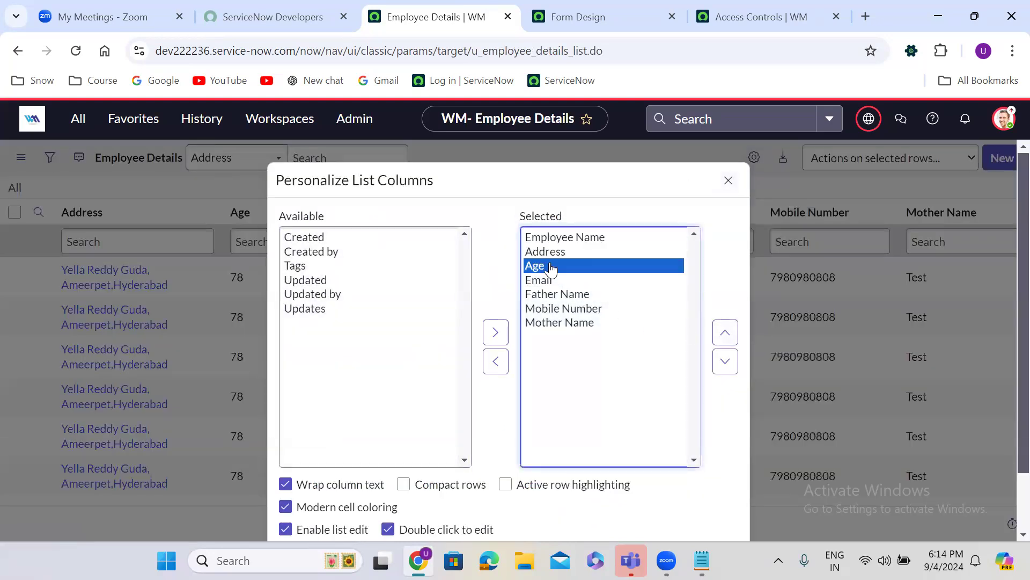
pyautogui.doubleClick(725, 332)
pyautogui.click(724, 361)
# Place Father Name then Mother Name after Age and apply the column order
pyautogui.click(592, 323)
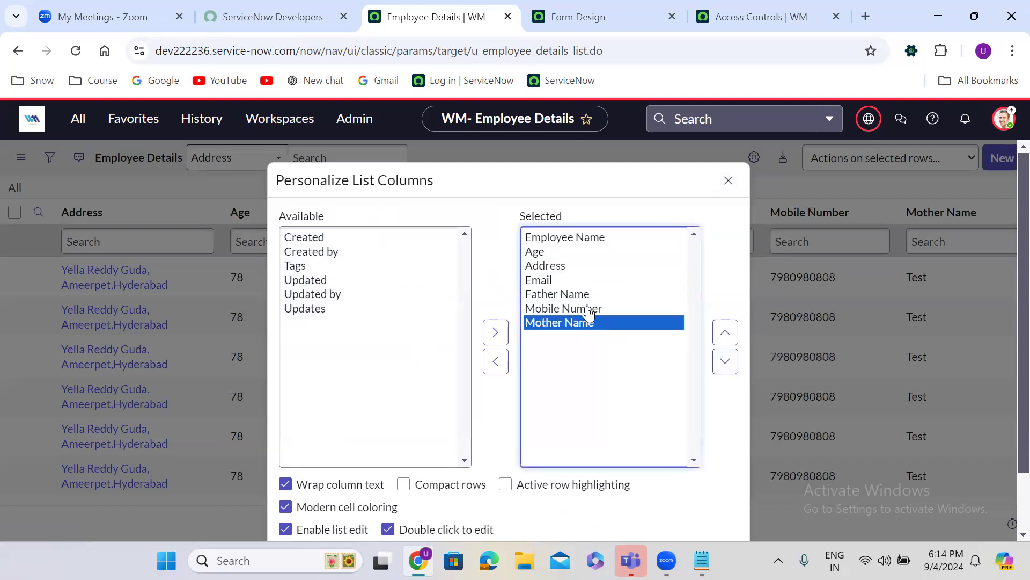
pyautogui.click(578, 298)
pyautogui.tripleClick(725, 332)
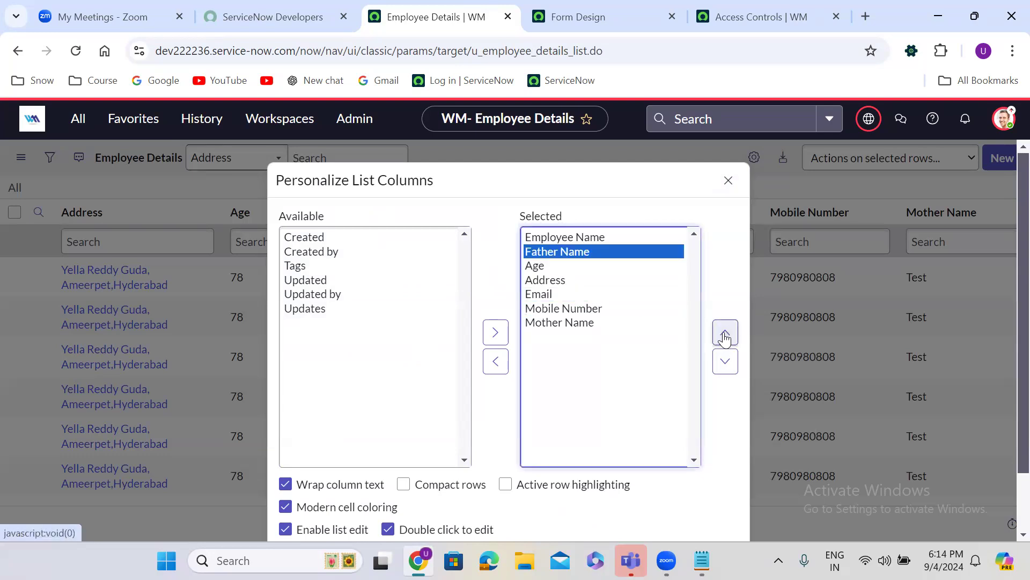
pyautogui.click(725, 361)
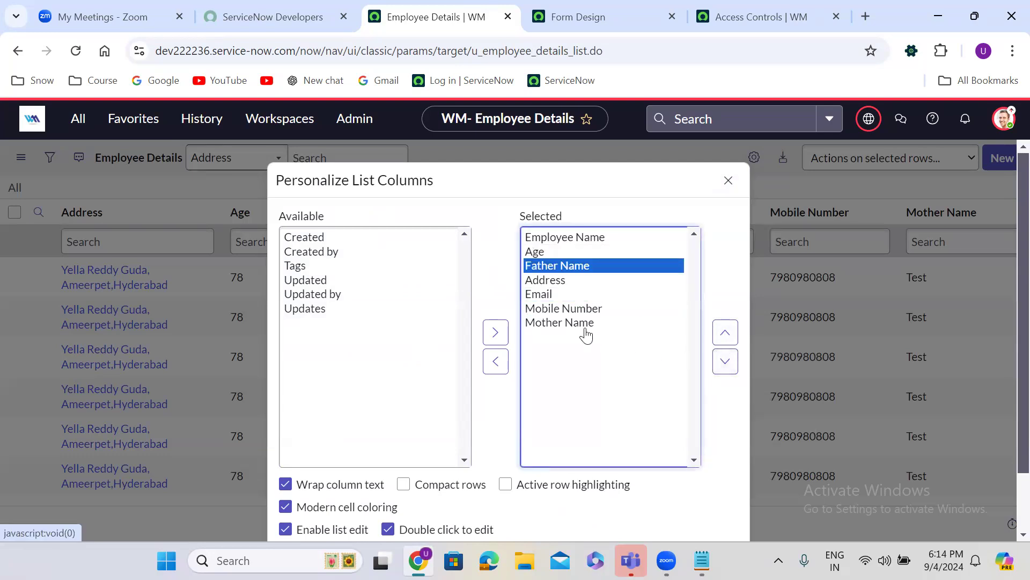
pyautogui.click(585, 333)
pyautogui.tripleClick(725, 332)
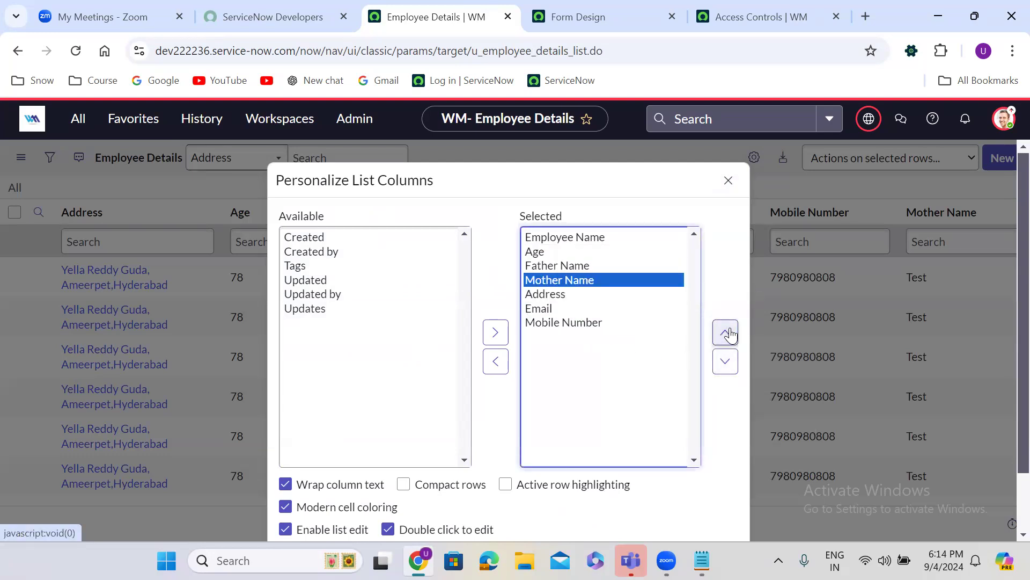
pyautogui.click(701, 488)
pyautogui.scroll(-2, 702, 488)
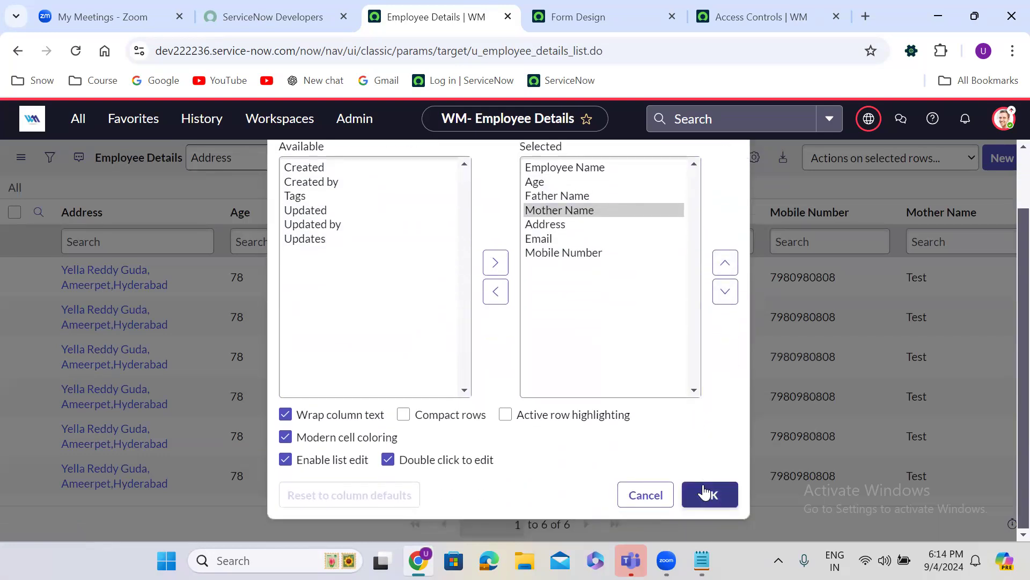
pyautogui.click(714, 495)
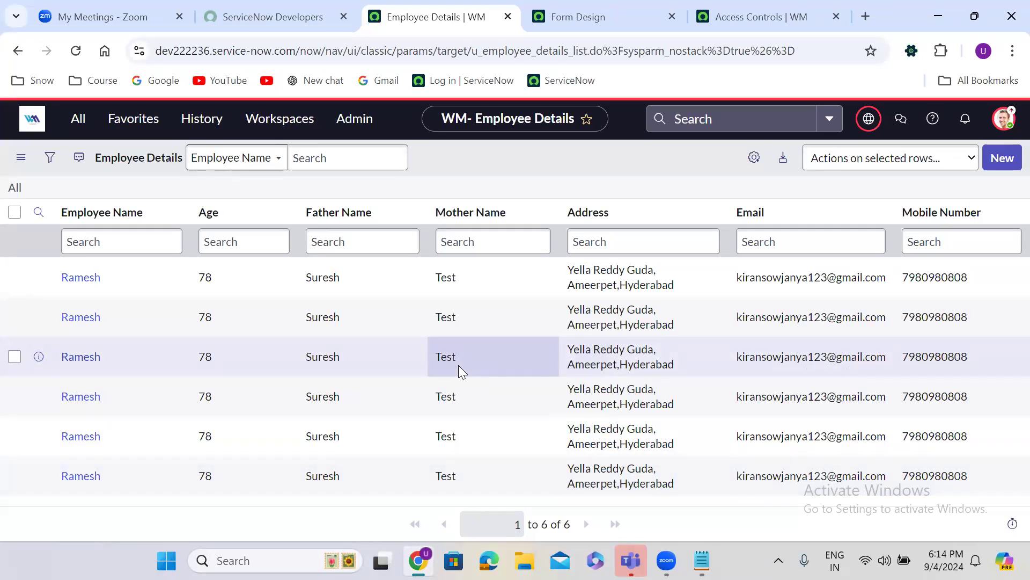
# Duplicate the Employee Details tab and reopen the table definition from history
pyautogui.rightClick(416, 19)
pyautogui.click(500, 160)
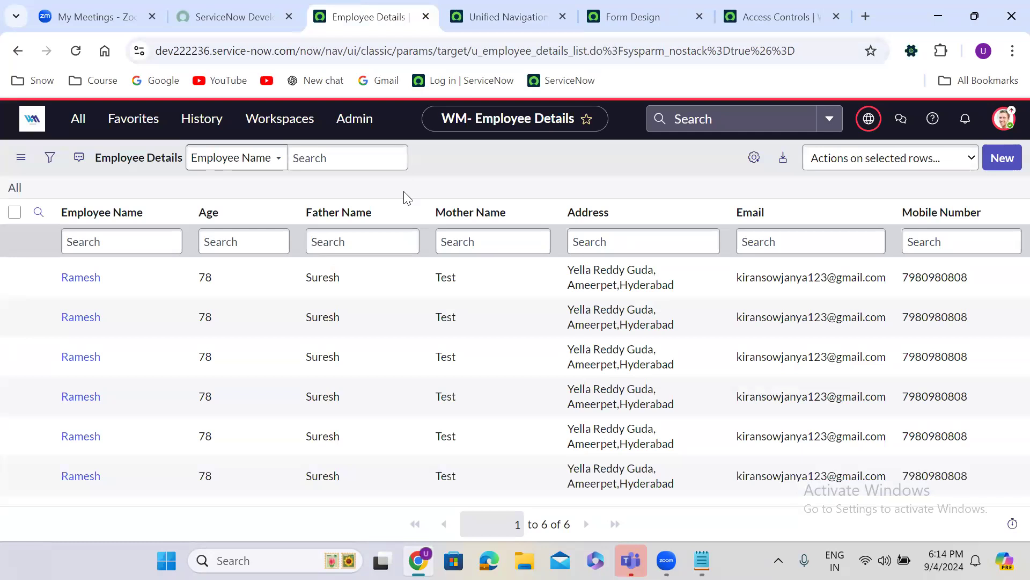
pyautogui.click(201, 128)
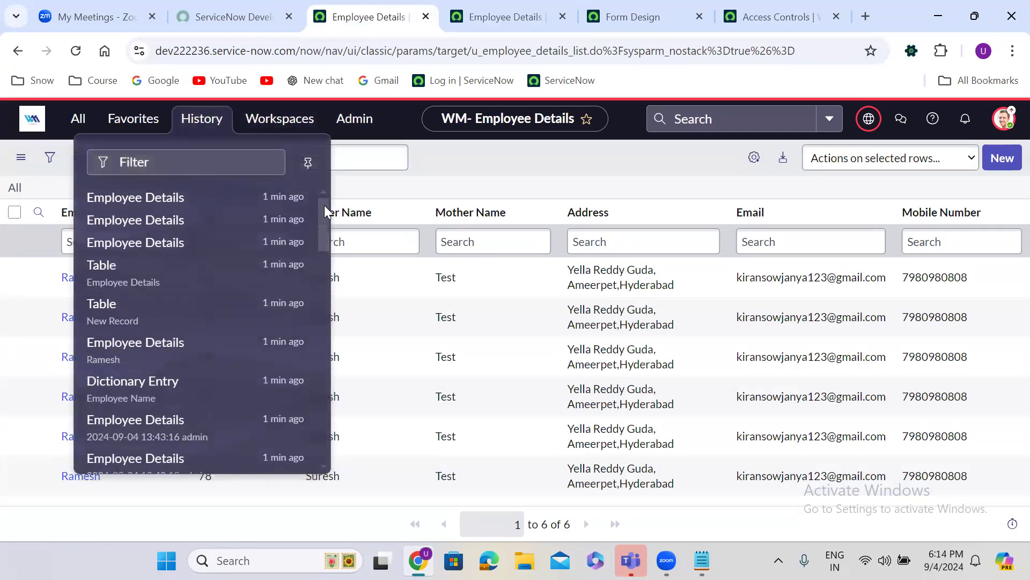
pyautogui.click(178, 271)
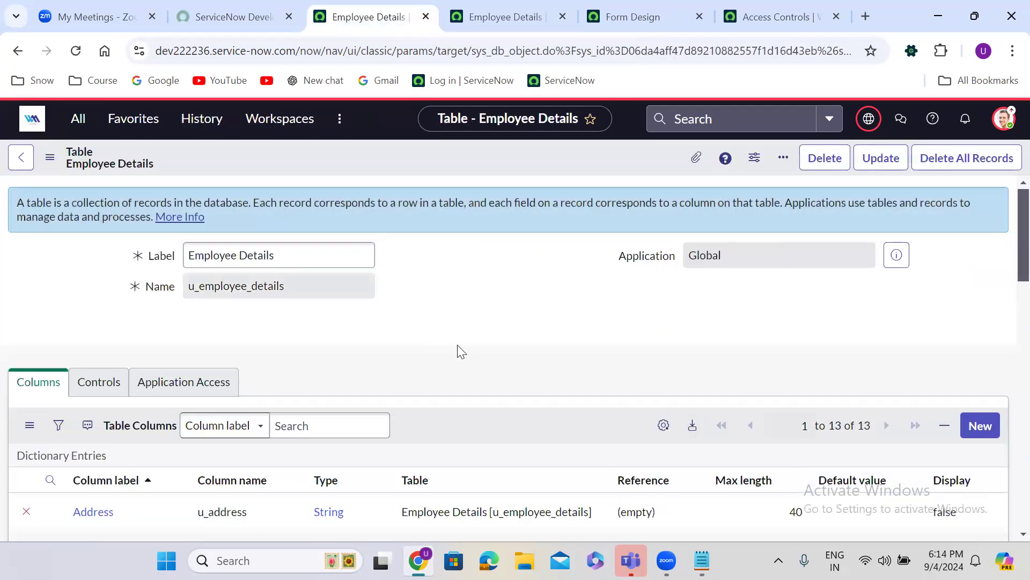
pyautogui.scroll(-20, 458, 351)
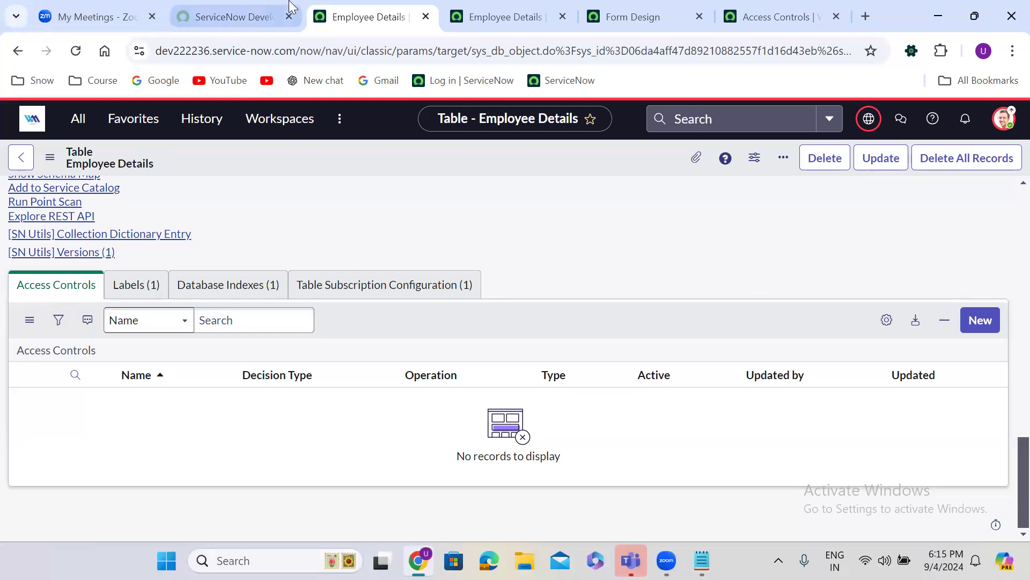
# Duplicate the Employee Details table tab and return to the original tab
pyautogui.rightClick(394, 18)
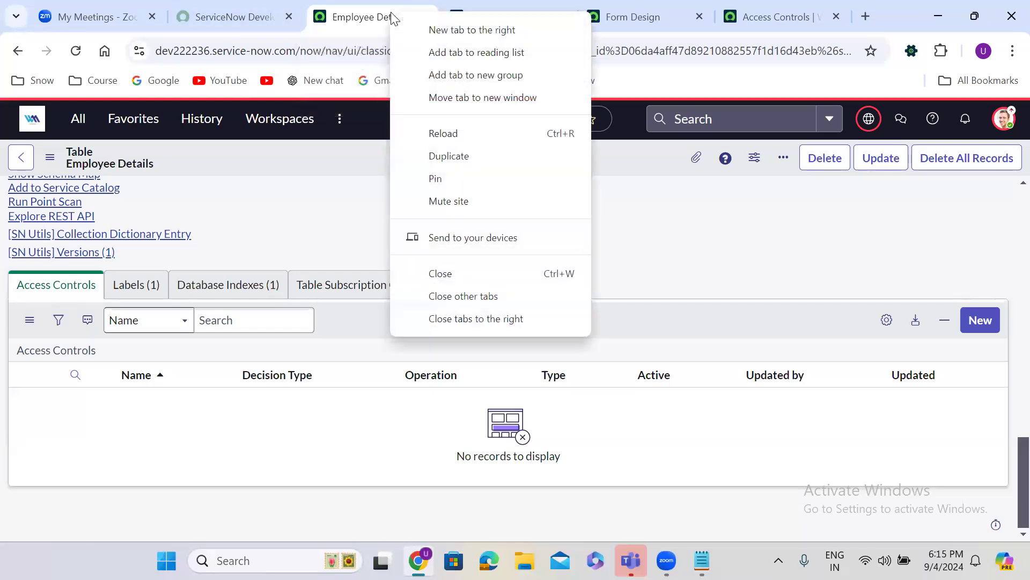
pyautogui.click(466, 156)
pyautogui.click(309, 4)
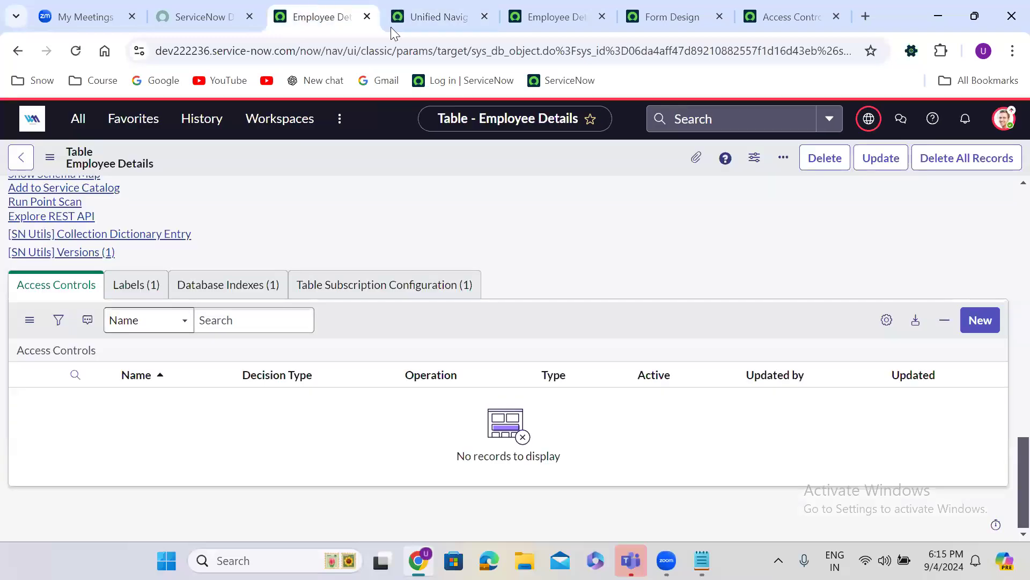
# Impersonate another user and reload the Employee Details list as that user
pyautogui.click(1006, 119)
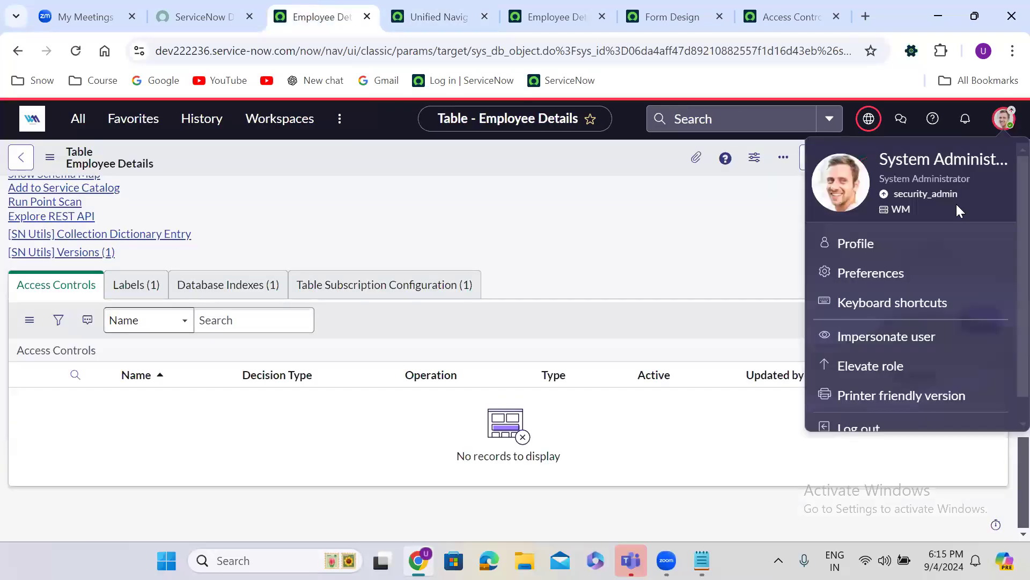
pyautogui.click(881, 337)
pyautogui.click(431, 338)
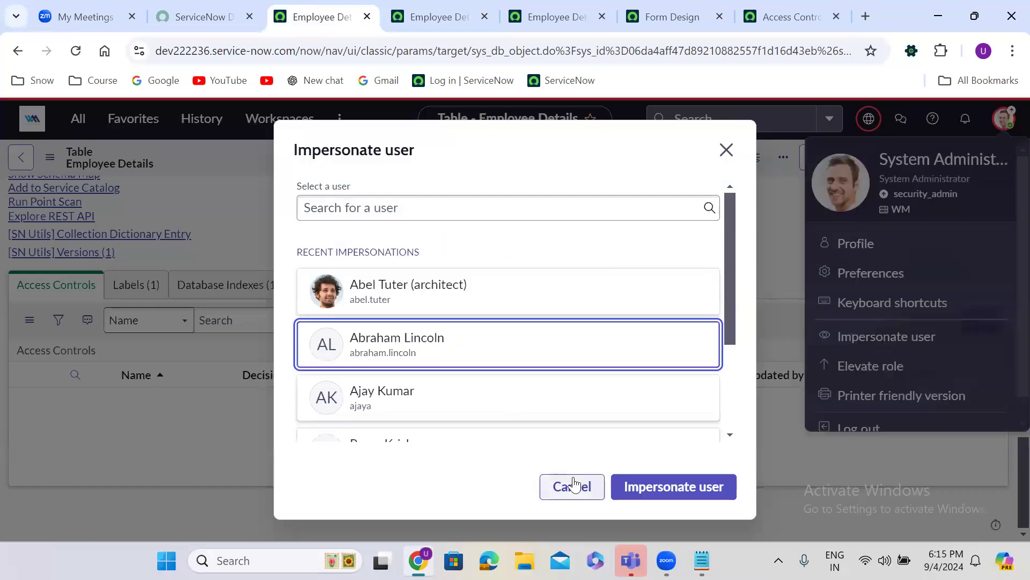
pyautogui.click(664, 486)
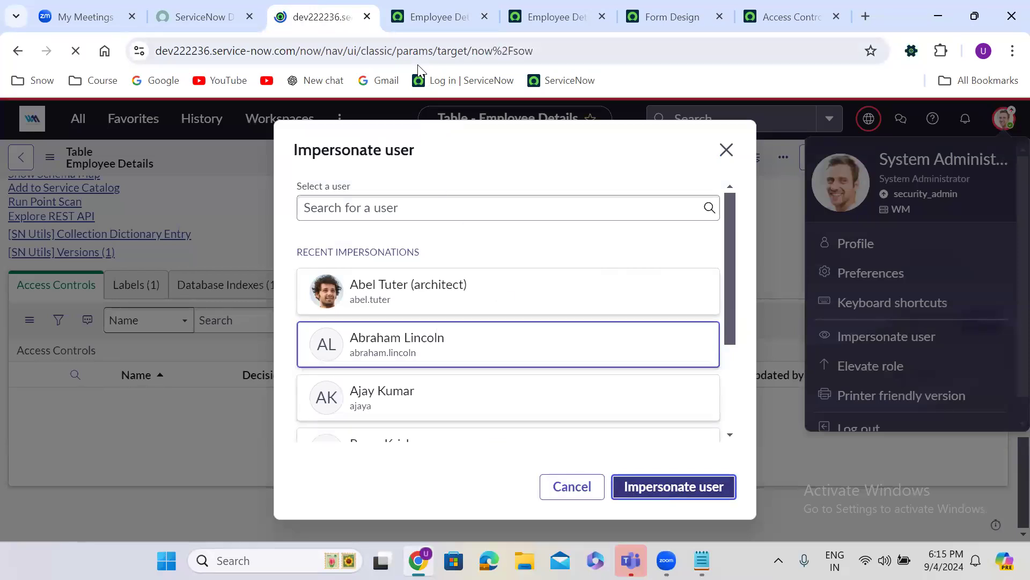
pyautogui.click(541, 13)
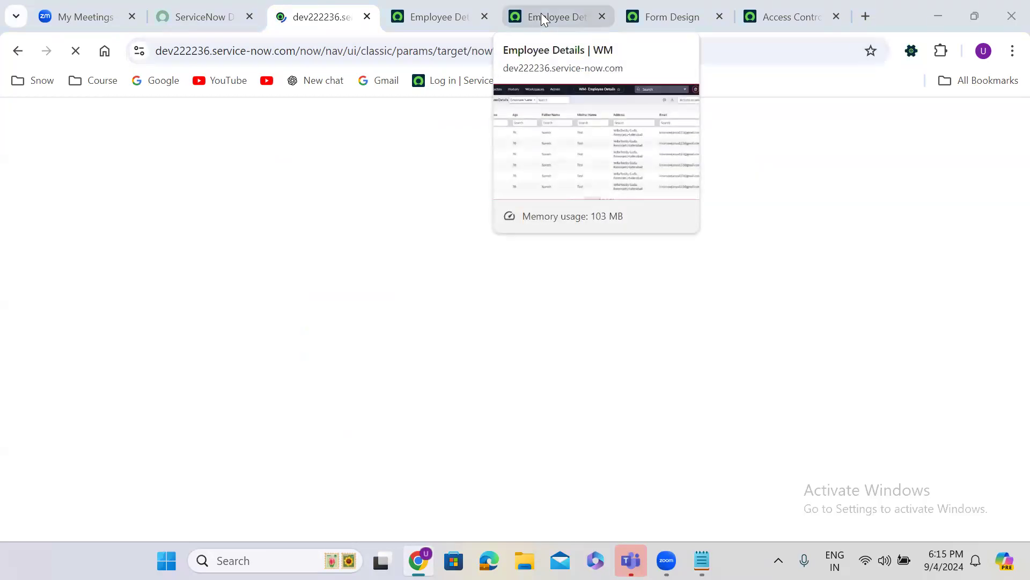
pyautogui.click(76, 50)
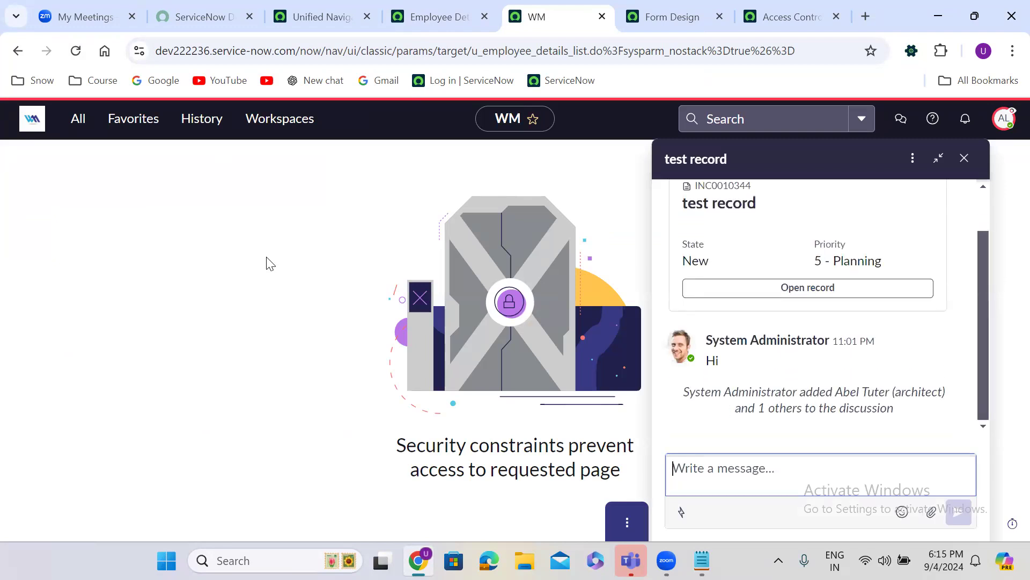
# Dismiss the chat panel, then impersonate a different user from the account menu
pyautogui.click(965, 159)
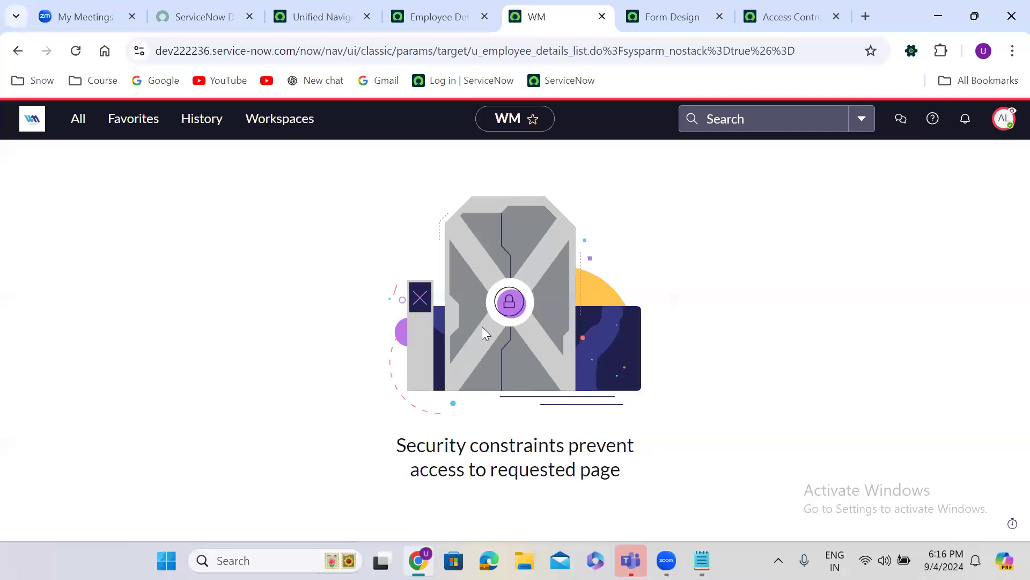
pyautogui.click(1003, 119)
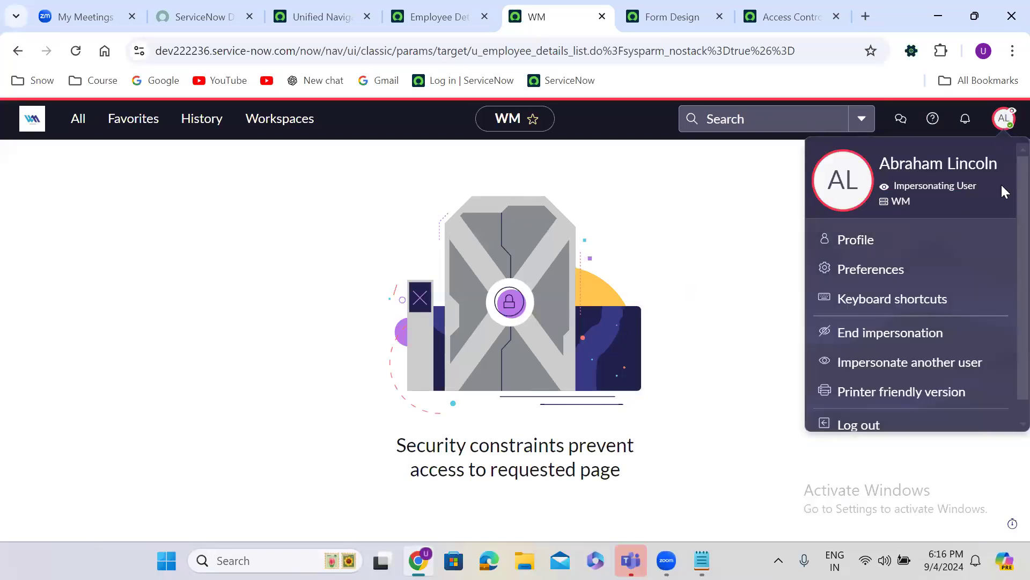
pyautogui.click(895, 367)
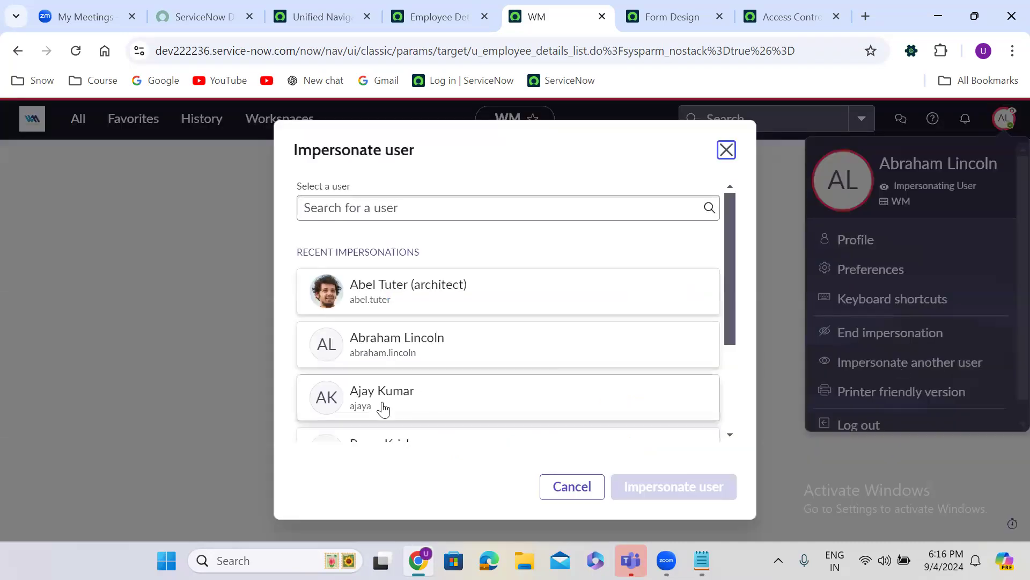
pyautogui.click(403, 401)
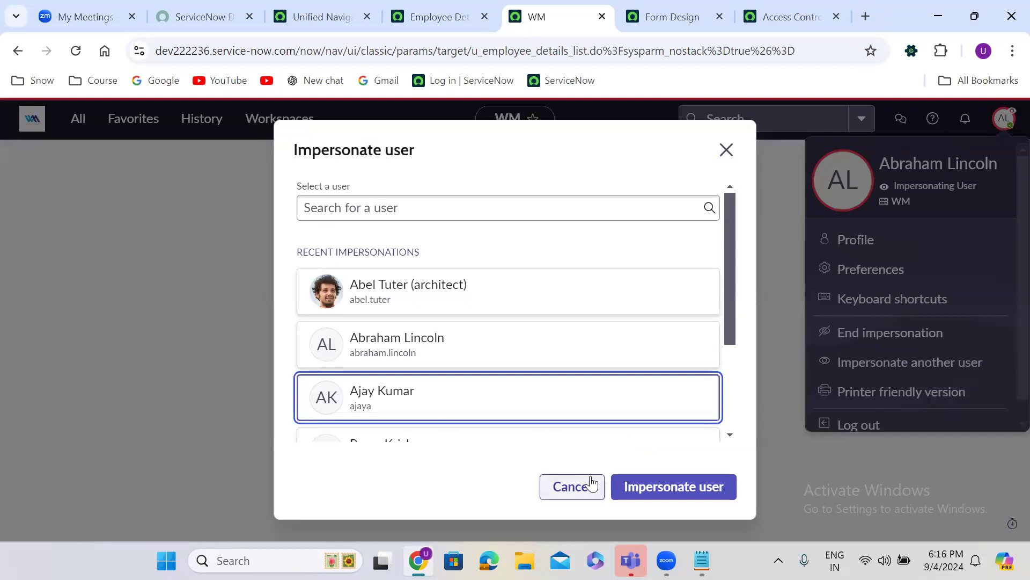
pyautogui.click(661, 486)
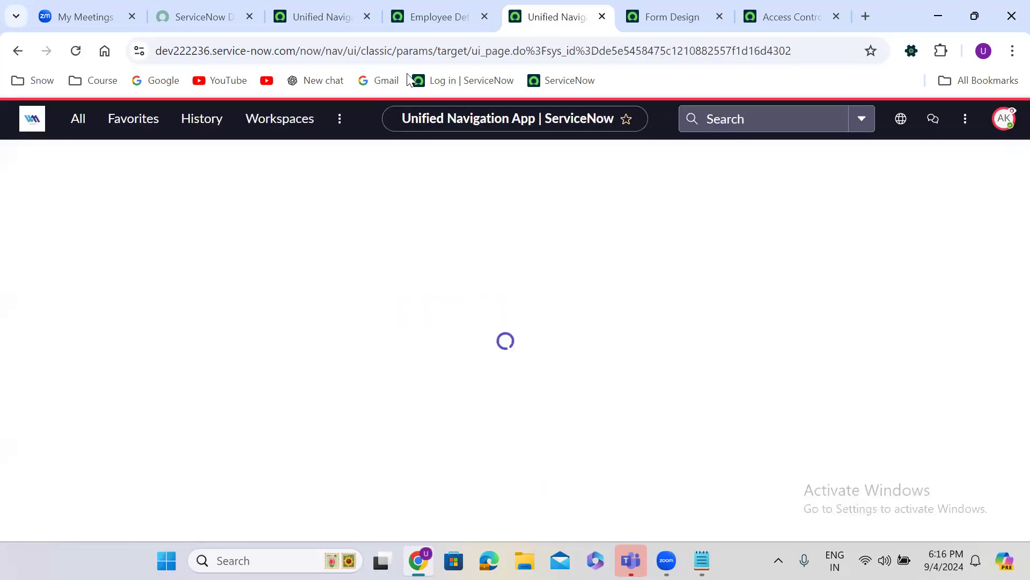
# Copy the table name u_employee_details and open its .LIST view from the navigator filter
pyautogui.click(444, 9)
pyautogui.click(533, 9)
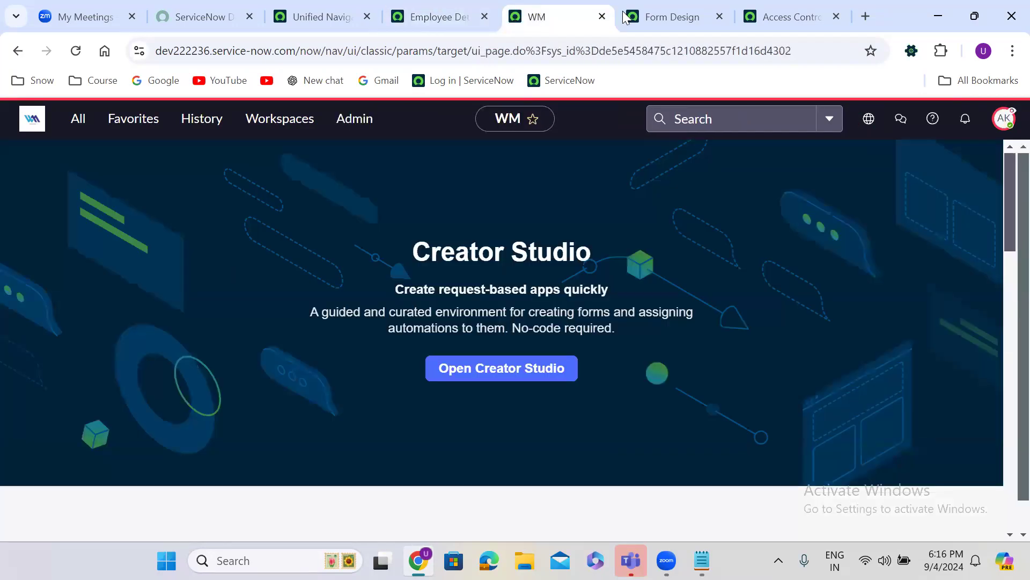
pyautogui.click(664, 11)
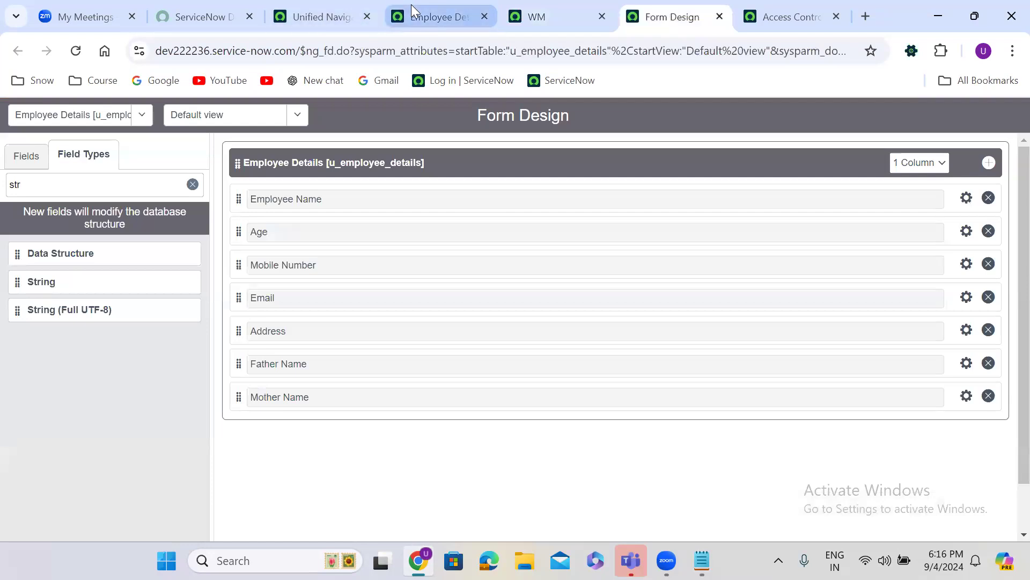
pyautogui.click(412, 13)
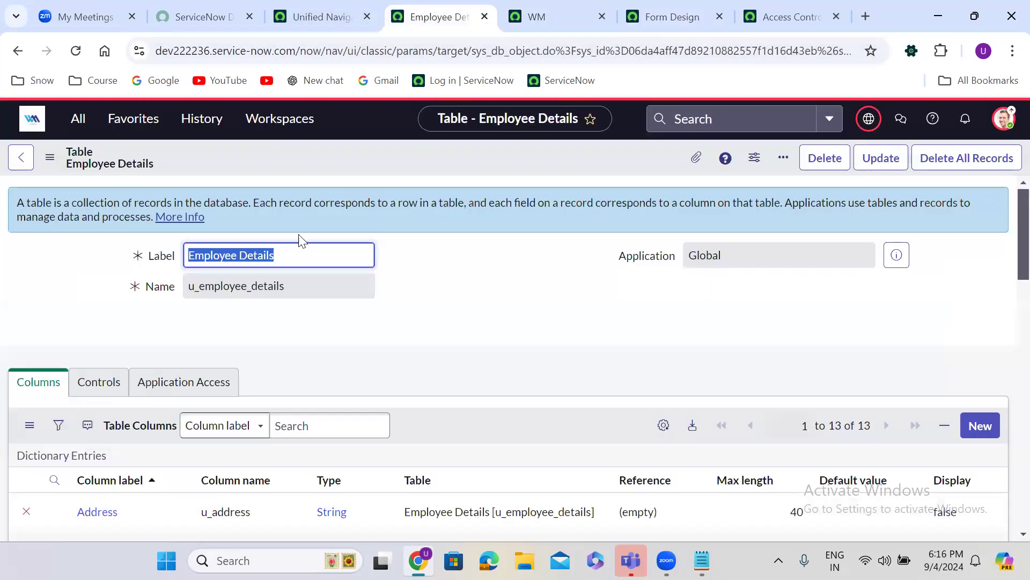
pyautogui.doubleClick(230, 285)
pyautogui.hotkey('ctrl', 'c')
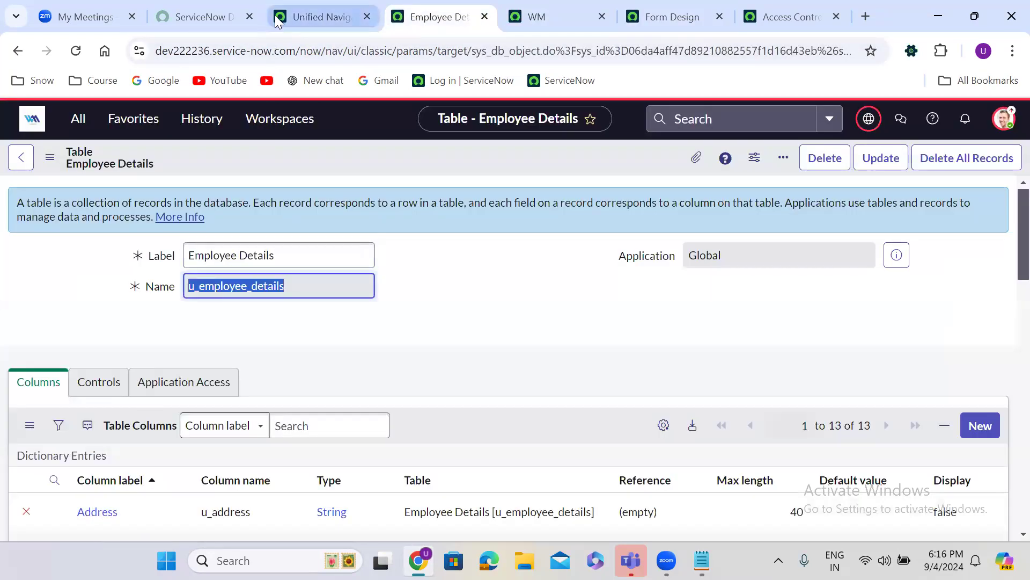
pyautogui.click(317, 16)
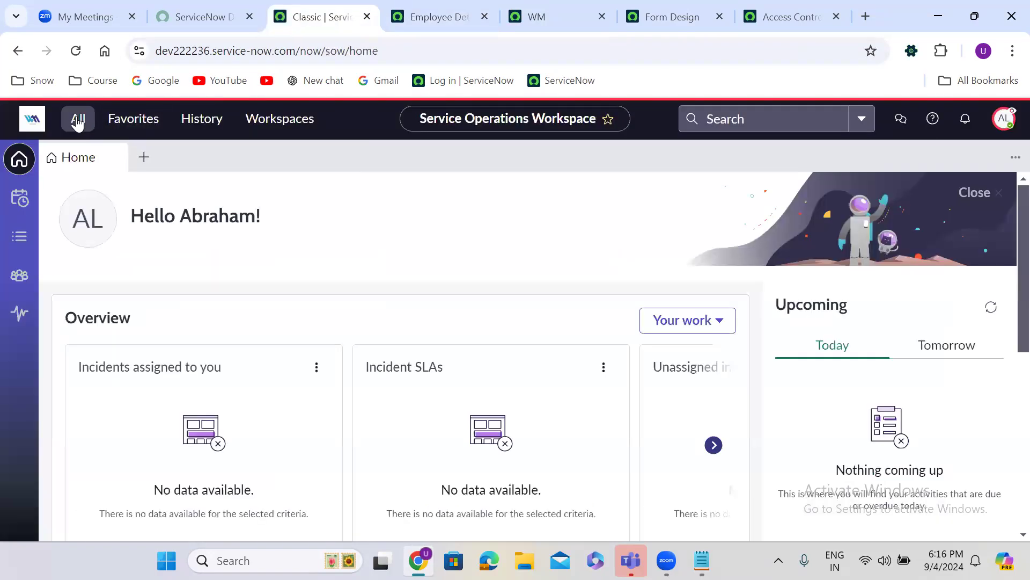
pyautogui.click(78, 121)
pyautogui.hotkey('ctrl', 'v')
pyautogui.write('.lIST')
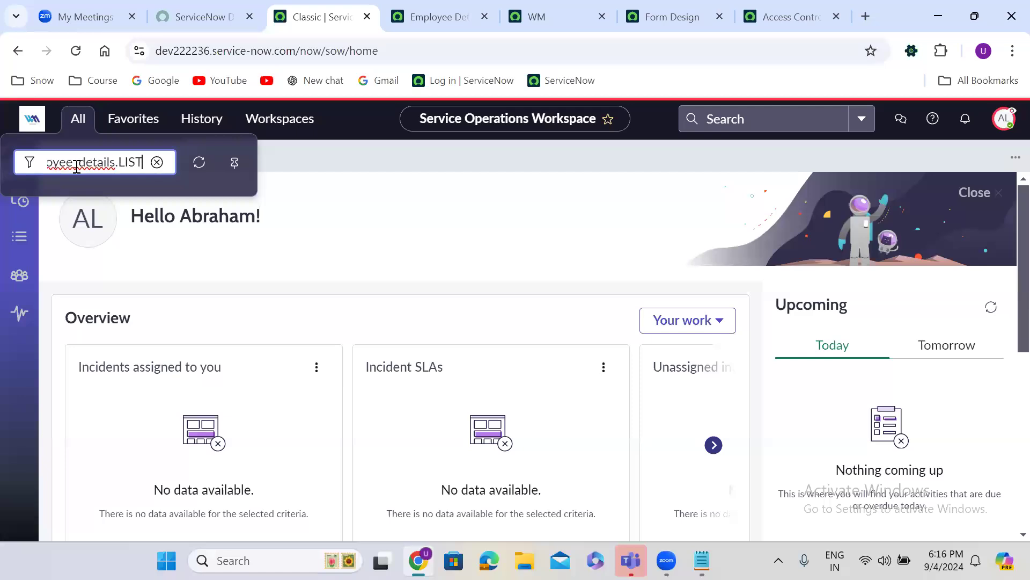
pyautogui.press('Return')
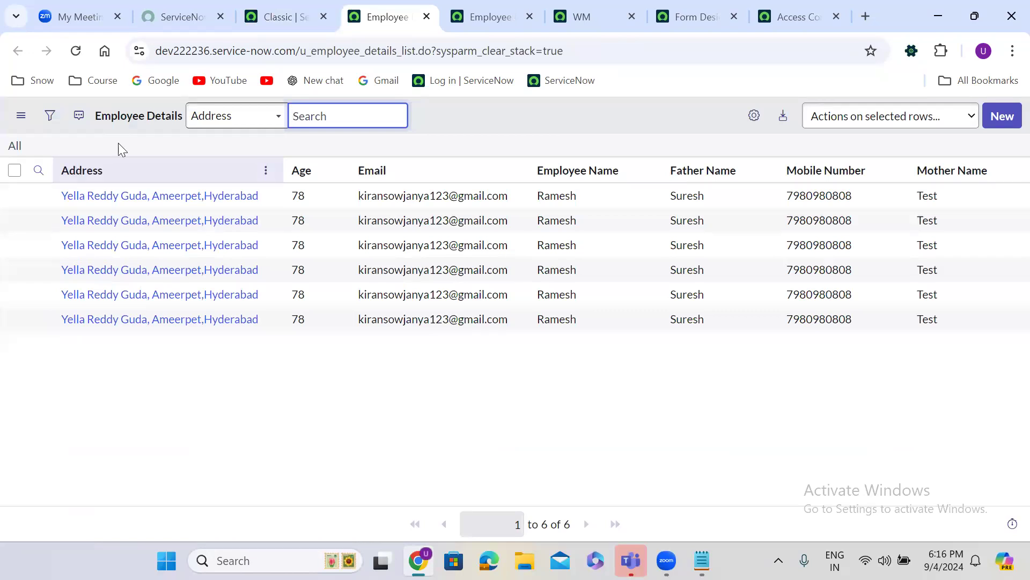
# End the impersonation session from the account menu on the workspace home
pyautogui.click(263, 6)
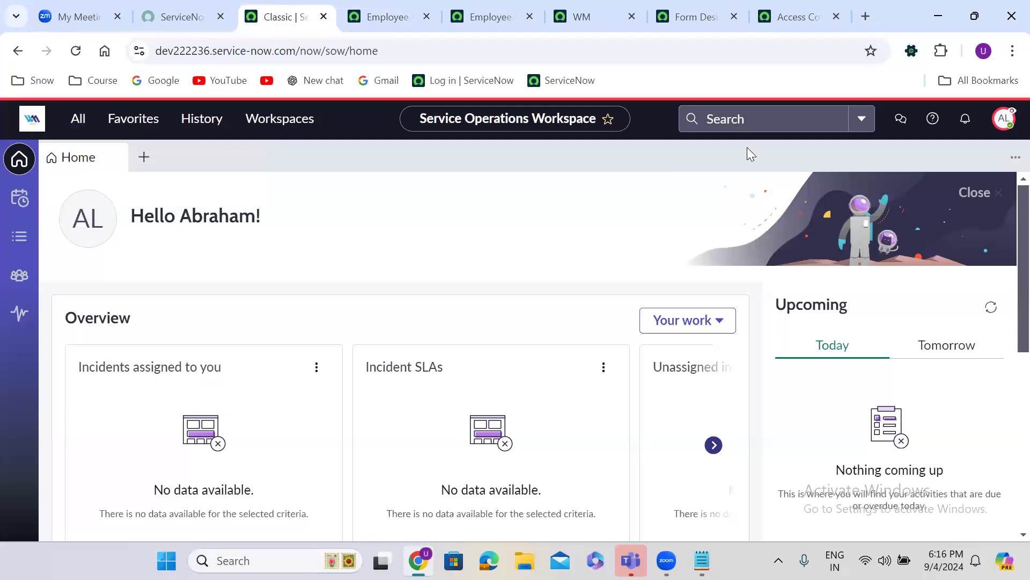
pyautogui.click(1004, 120)
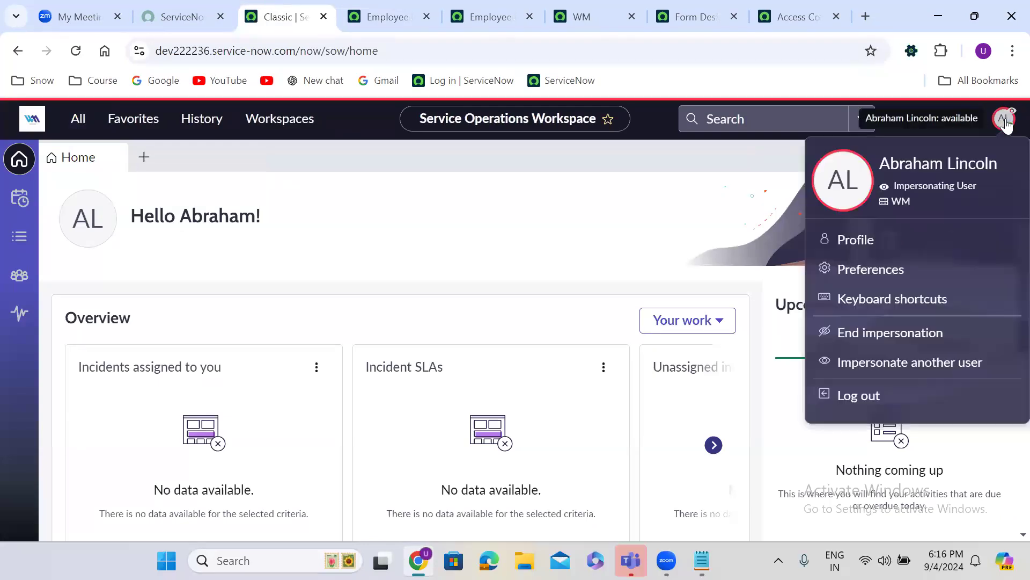
pyautogui.click(873, 333)
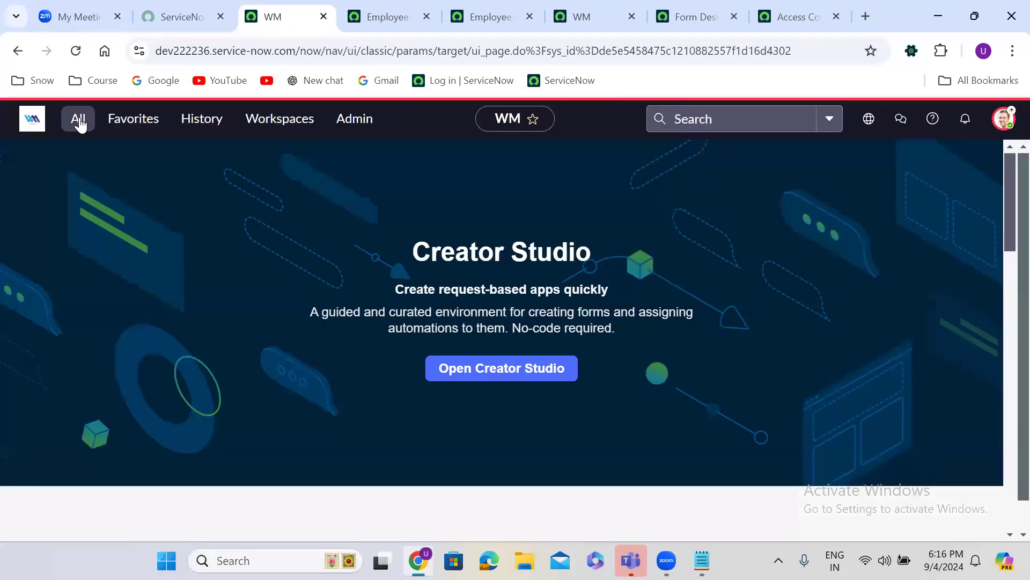
# Open the Users module by filtering the navigator for 'user admin'
pyautogui.click(80, 122)
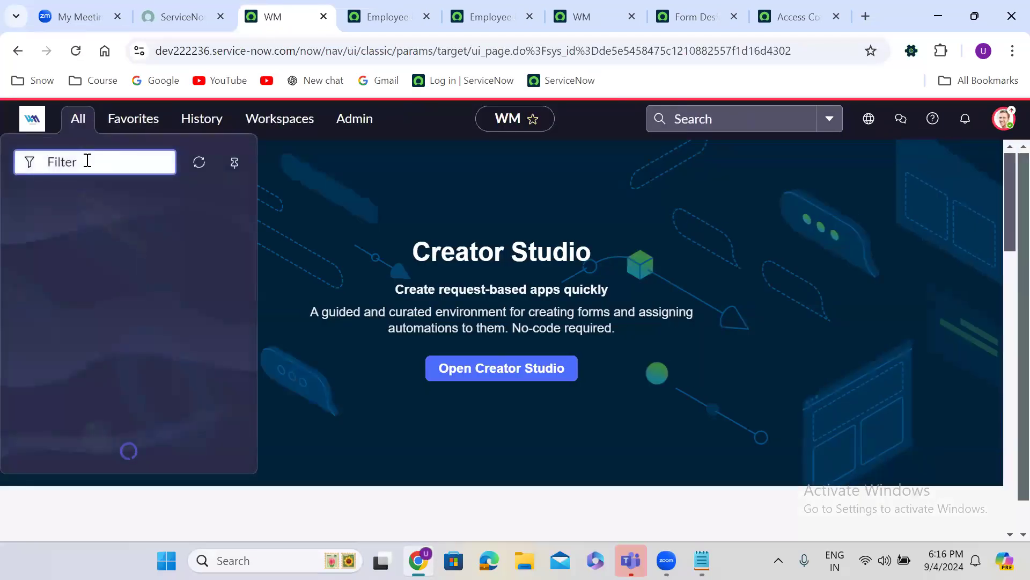
pyautogui.write('user ad')
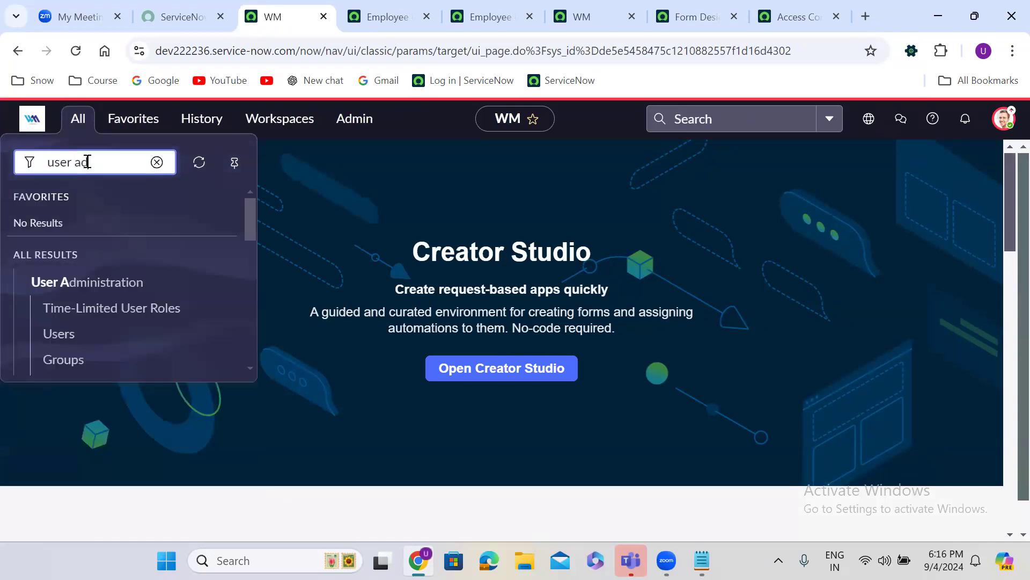
pyautogui.write('min')
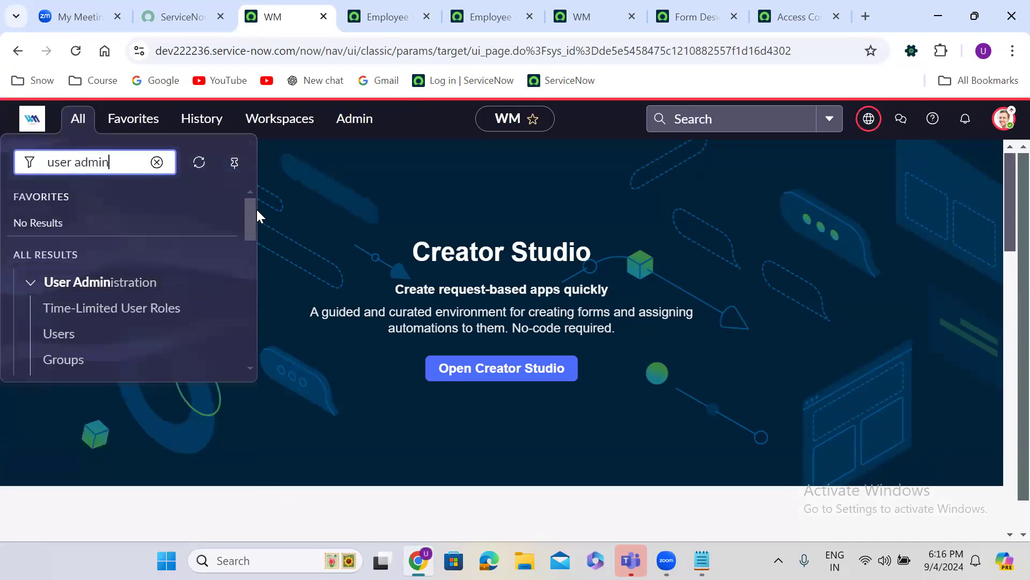
pyautogui.moveTo(248, 212)
pyautogui.mouseDown()
pyautogui.moveTo(249, 334)
pyautogui.moveTo(253, 195)
pyautogui.moveTo(253, 223)
pyautogui.mouseUp()
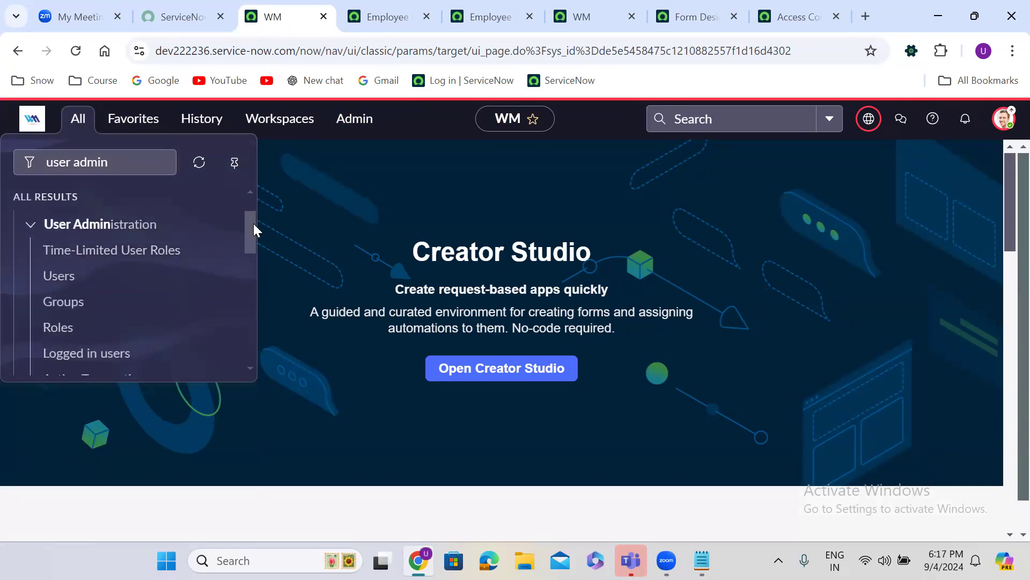
pyautogui.click(73, 281)
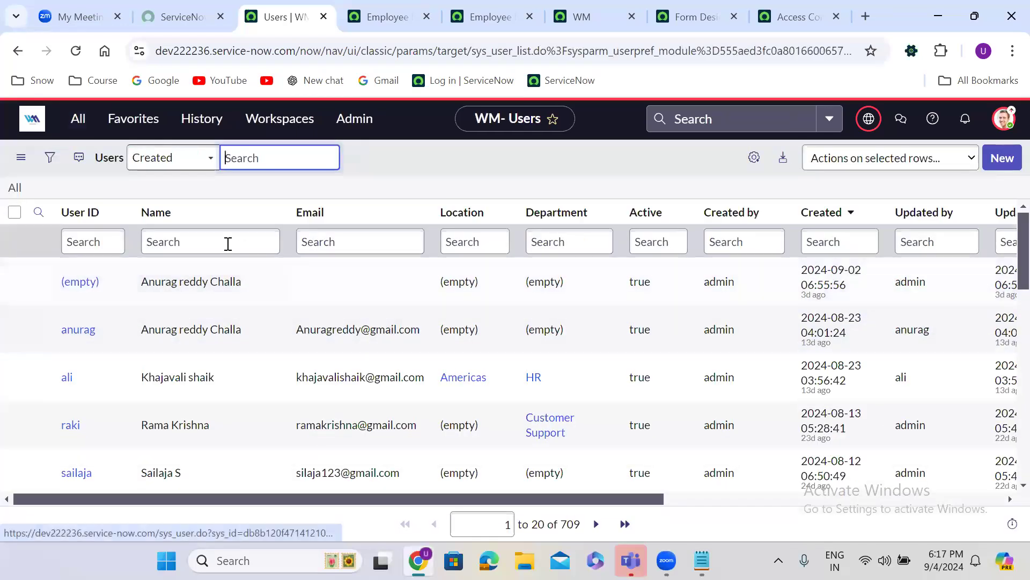
# Filter the Users list by name to the test user and open their record in a new tab
pyautogui.click(198, 238)
pyautogui.write('a')
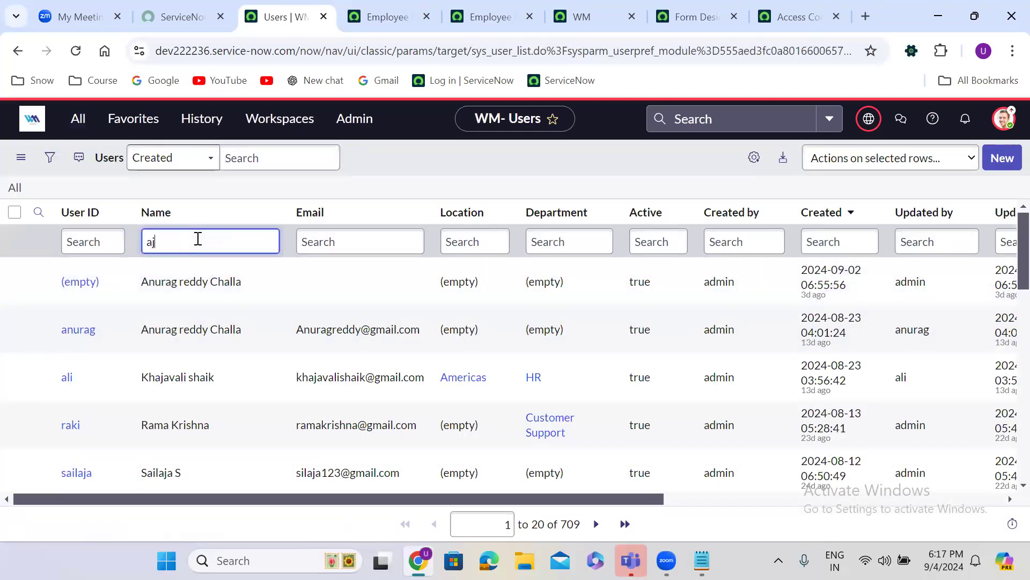
pyautogui.press('Return')
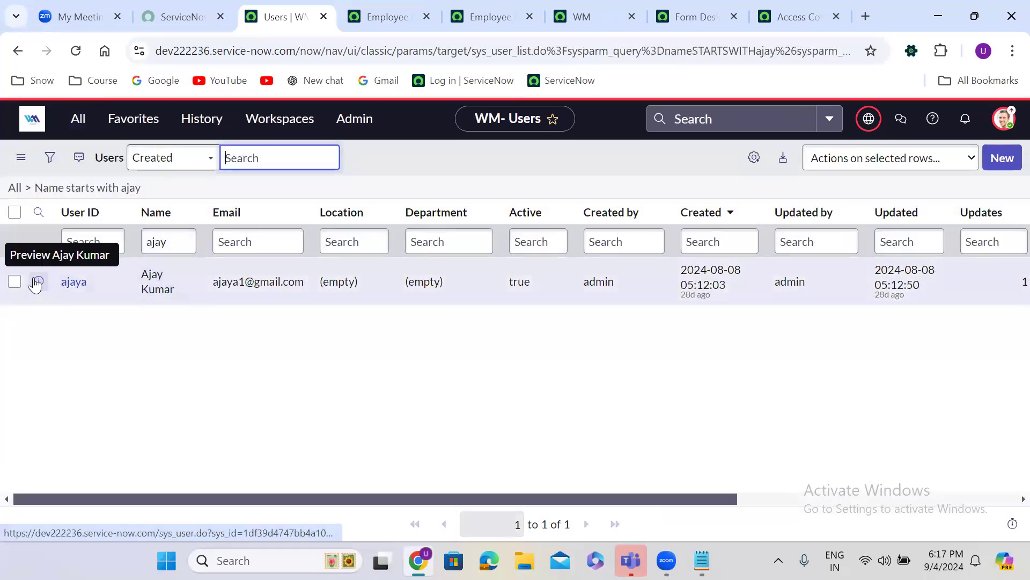
pyautogui.rightClick(37, 282)
pyautogui.click(118, 296)
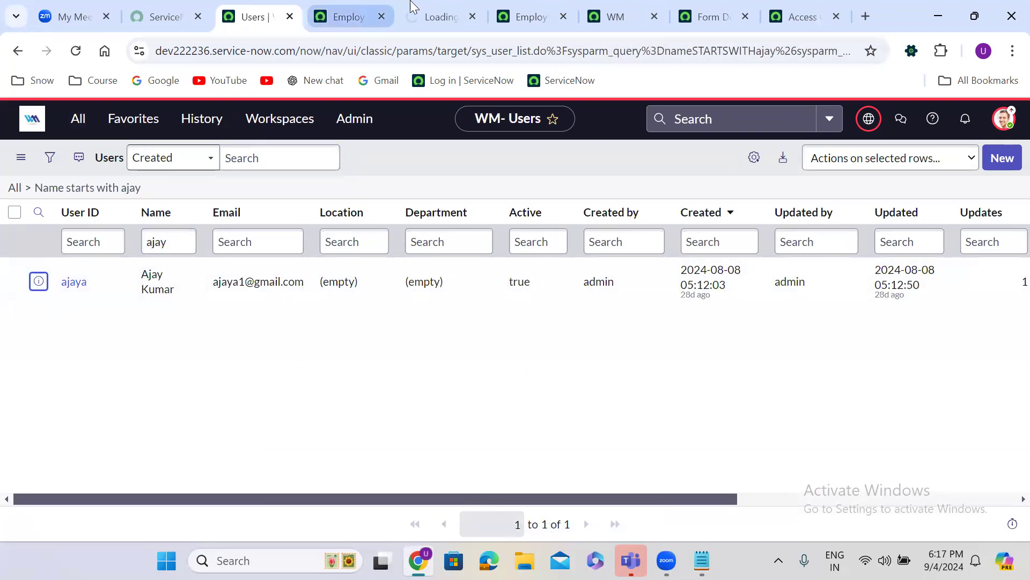
pyautogui.click(430, 16)
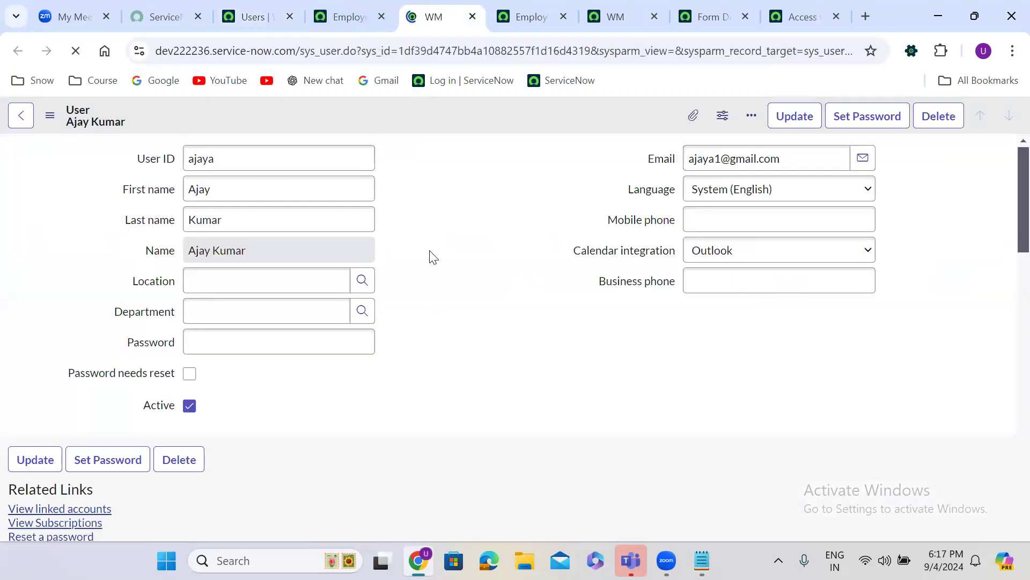
# Review the user's 43 roles, then edit Groups showing ServiceNow Level1 Support membership
pyautogui.scroll(-5, 430, 250)
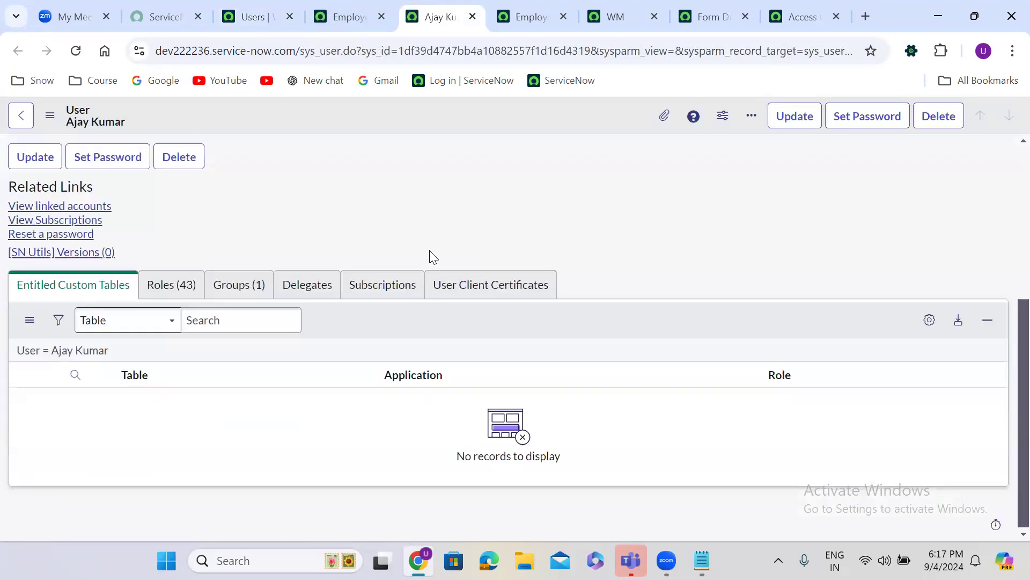
pyautogui.click(194, 291)
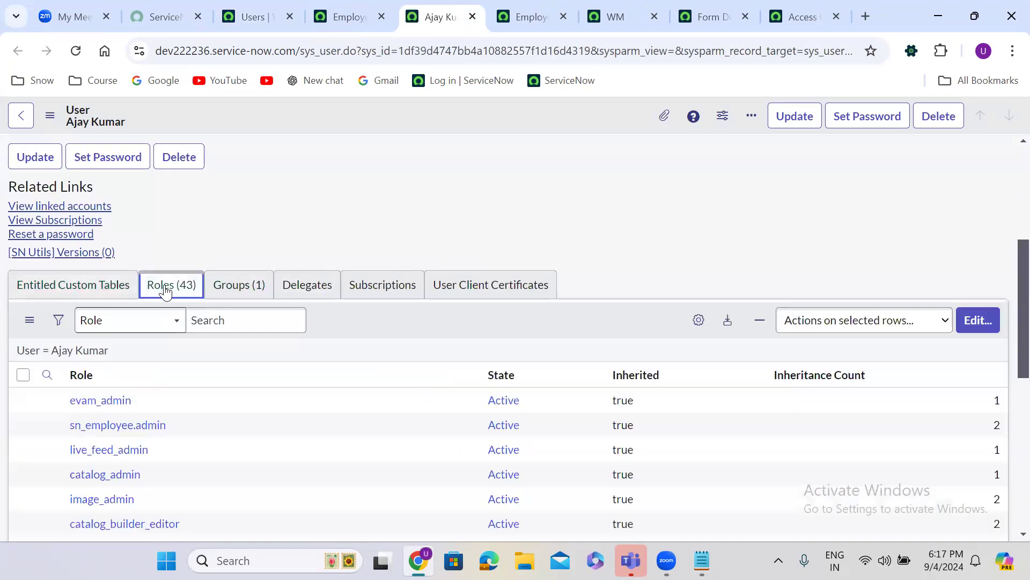
pyautogui.scroll(-7, 358, 213)
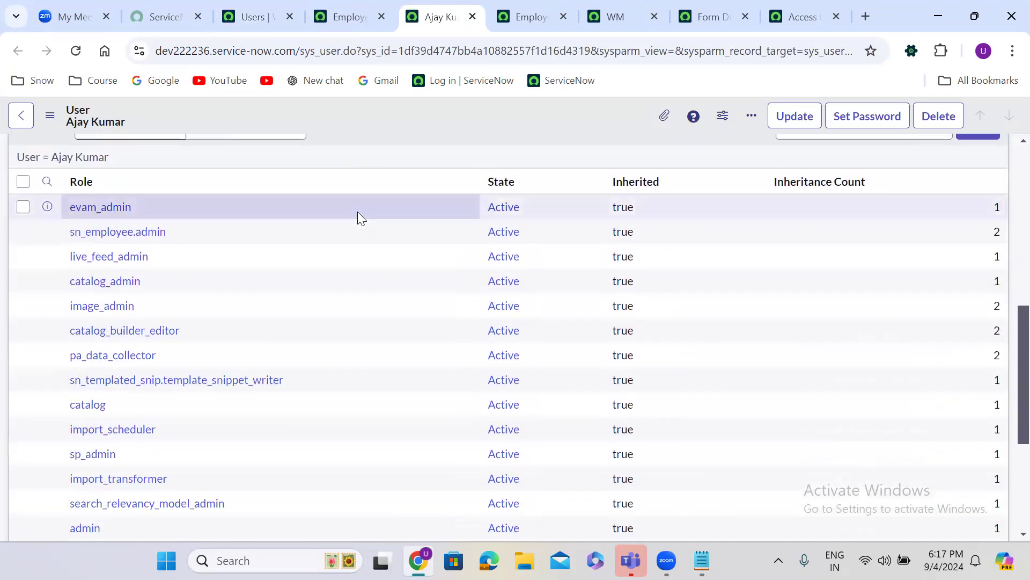
pyautogui.scroll(-1, 357, 211)
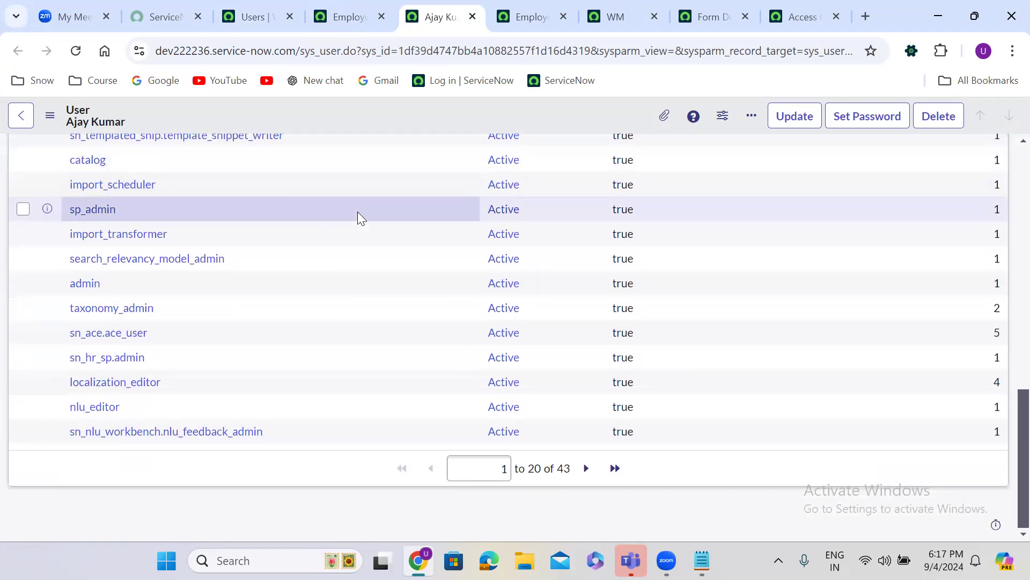
pyautogui.scroll(8, 95, 290)
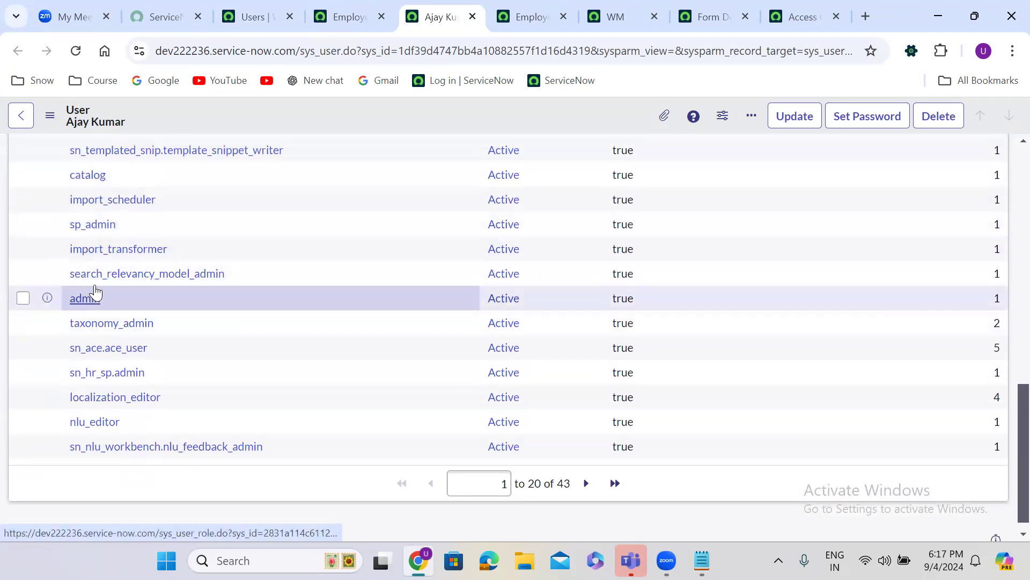
pyautogui.scroll(1, 95, 286)
pyautogui.click(236, 330)
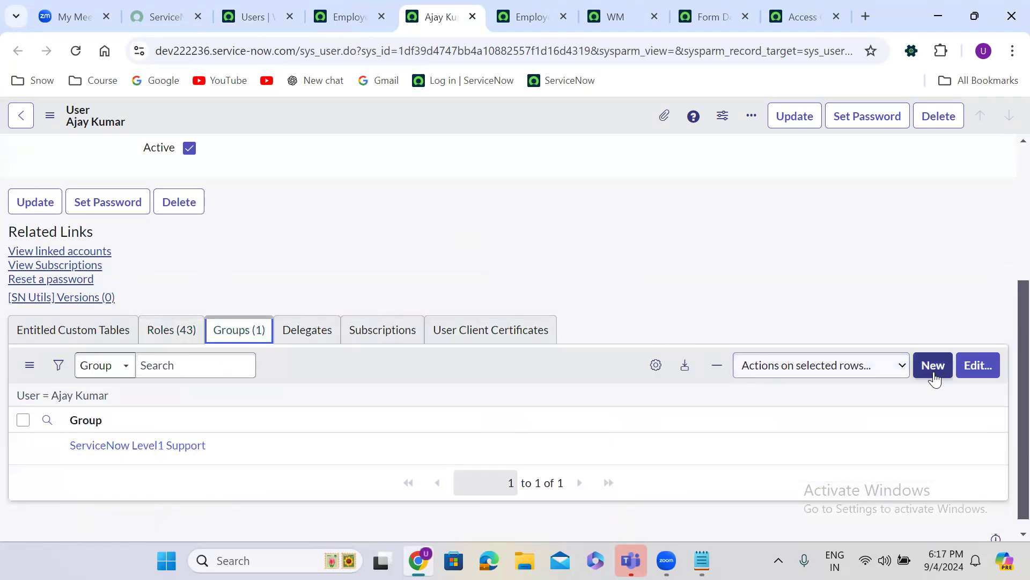
pyautogui.click(974, 368)
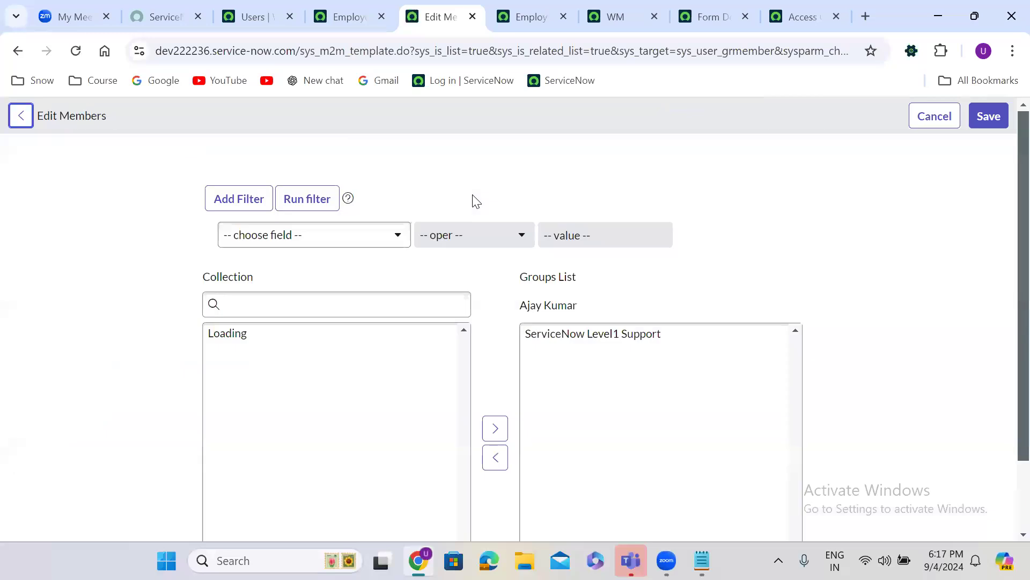
# Remove the user from ServiceNow Level1 Support and save the group membership
pyautogui.click(569, 334)
pyautogui.scroll(-1, 572, 344)
pyautogui.doubleClick(572, 343)
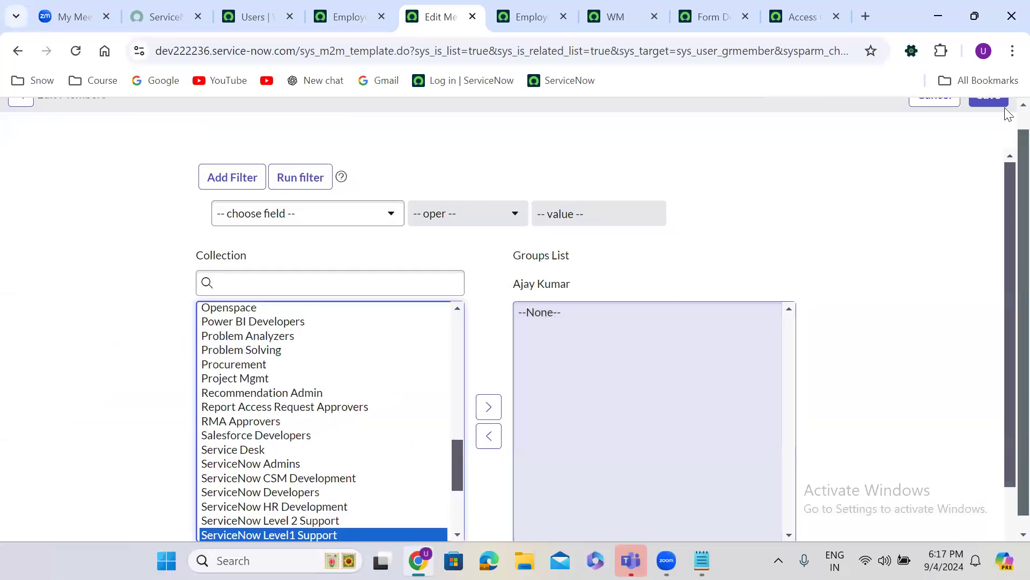
pyautogui.scroll(1, 1007, 123)
pyautogui.click(1004, 117)
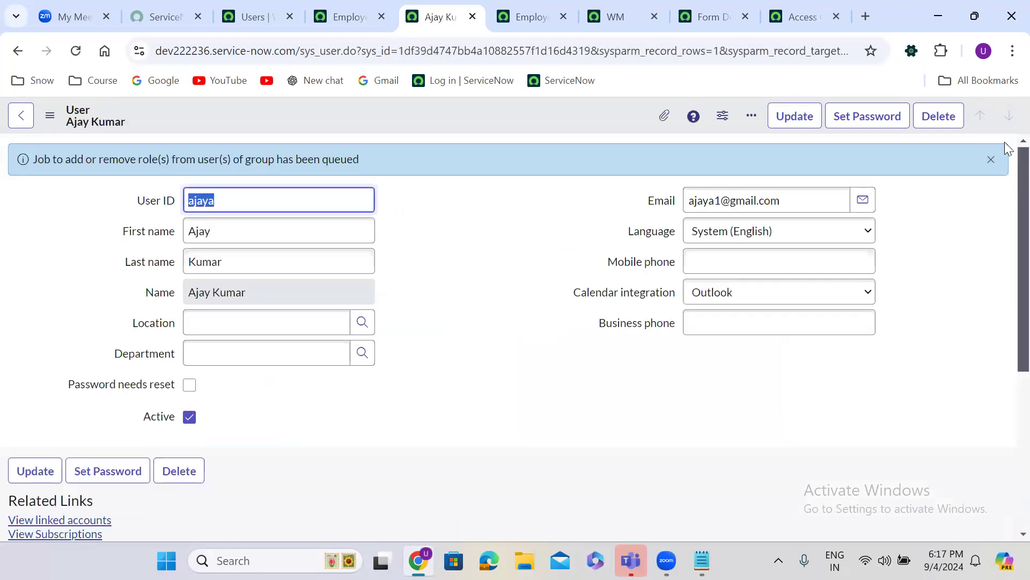
pyautogui.click(990, 161)
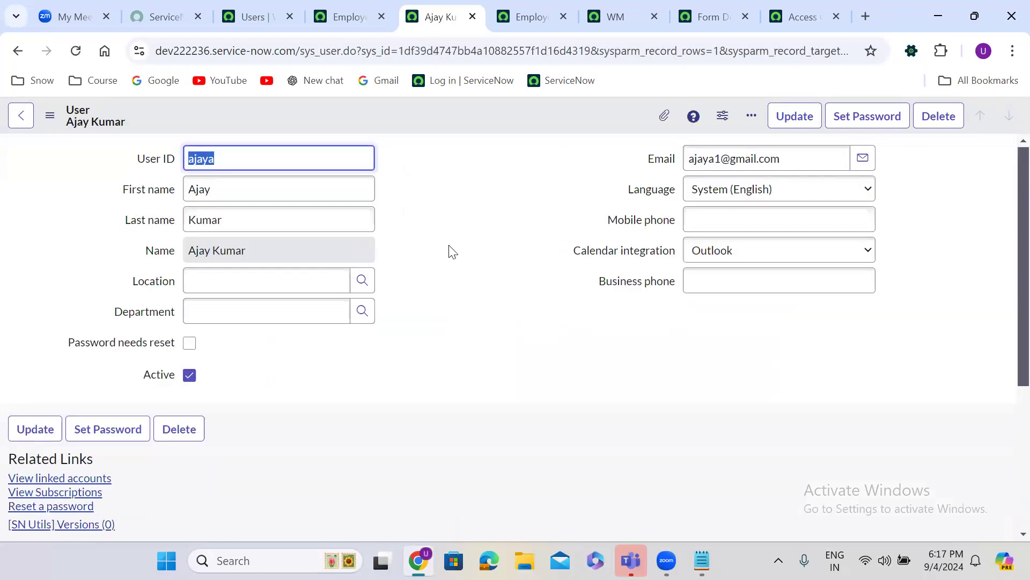
# Refresh the groups and roles lists to confirm only u_hr_case_user remains, then return to Users
pyautogui.scroll(-1, 447, 242)
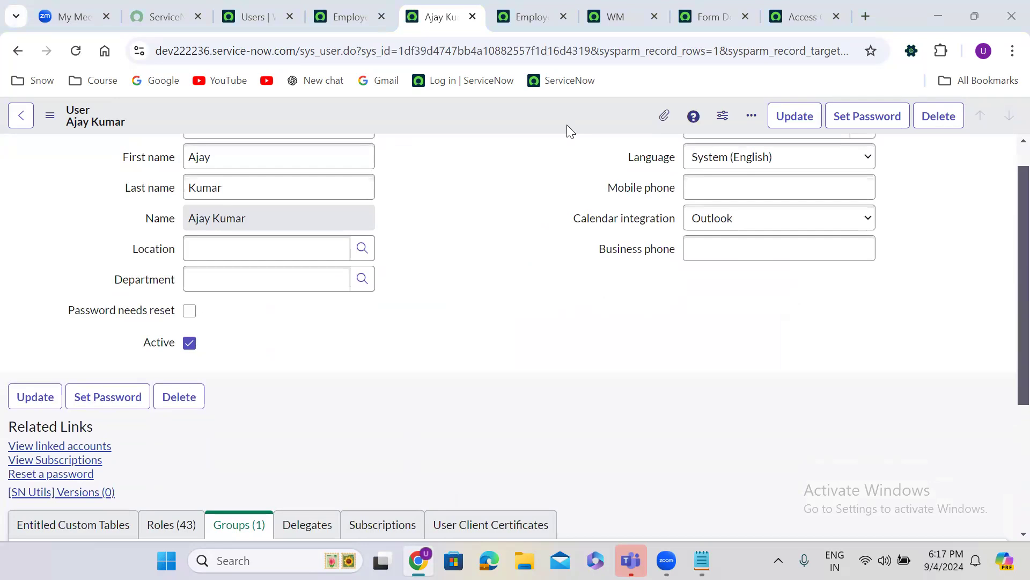
pyautogui.click(421, 320)
pyautogui.scroll(-1, 421, 319)
pyautogui.scroll(-3, 421, 320)
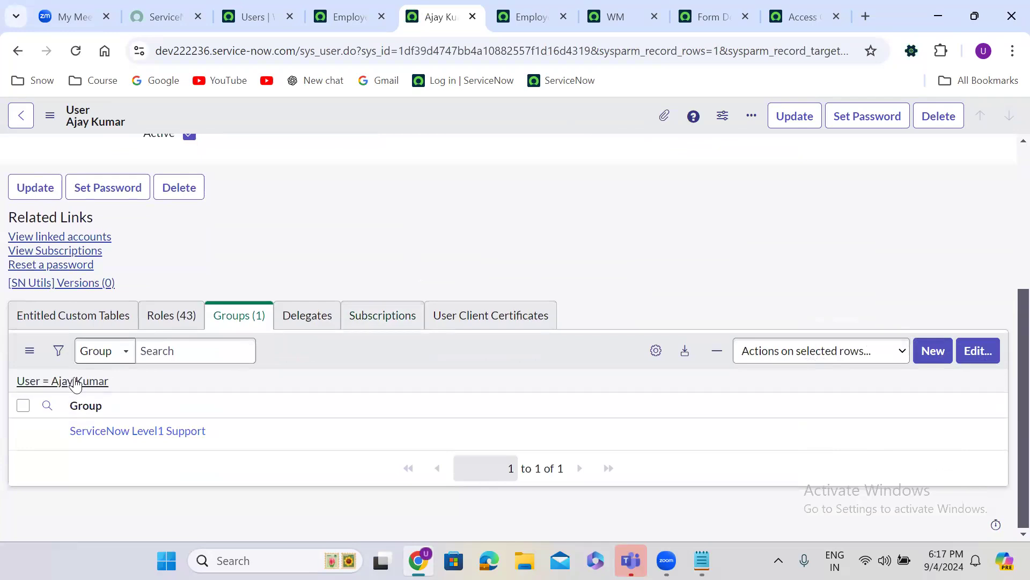
pyautogui.click(75, 382)
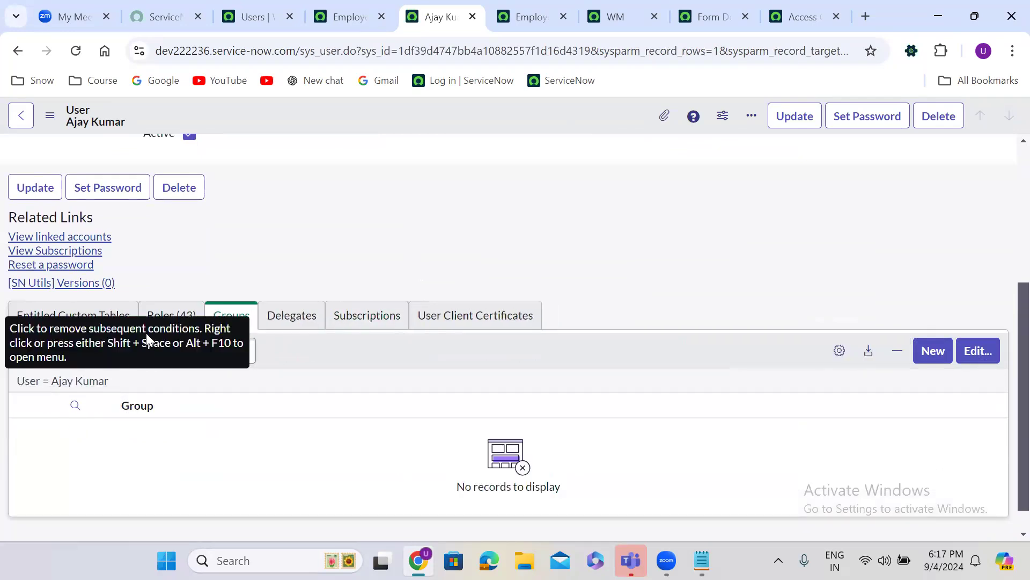
pyautogui.click(156, 316)
pyautogui.click(100, 381)
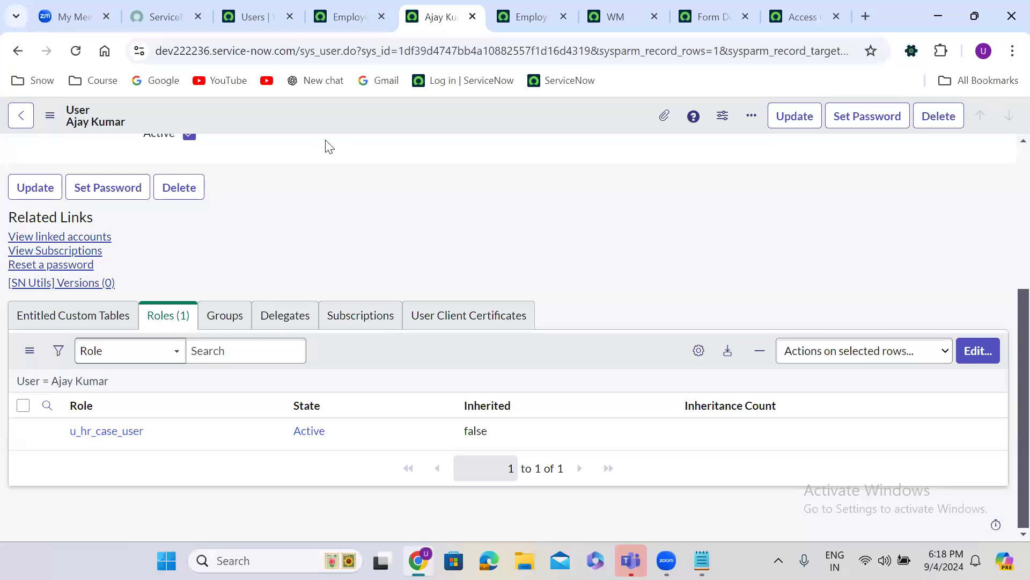
pyautogui.click(260, 17)
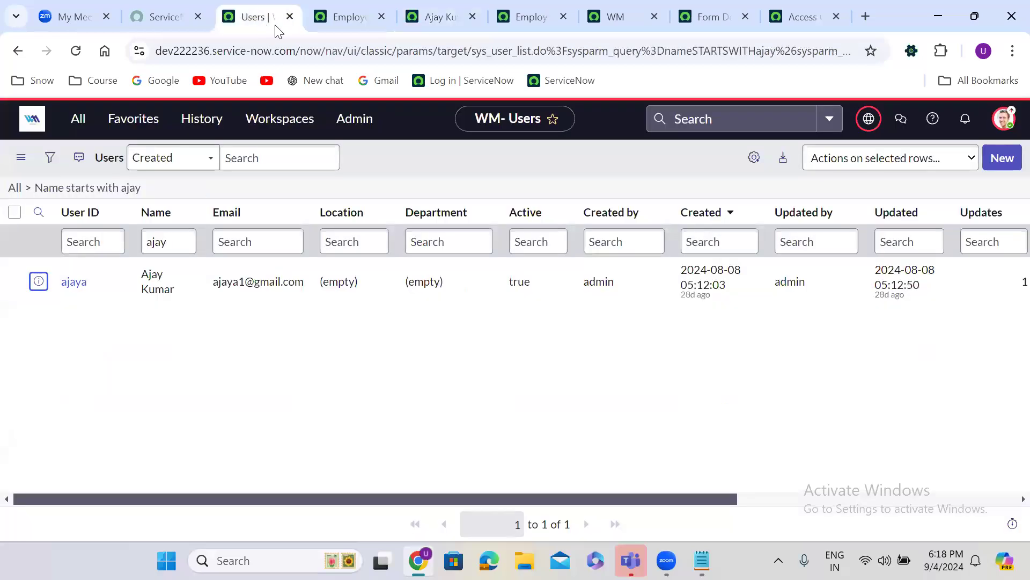
# Impersonate the test user from the account menu
pyautogui.click(1001, 121)
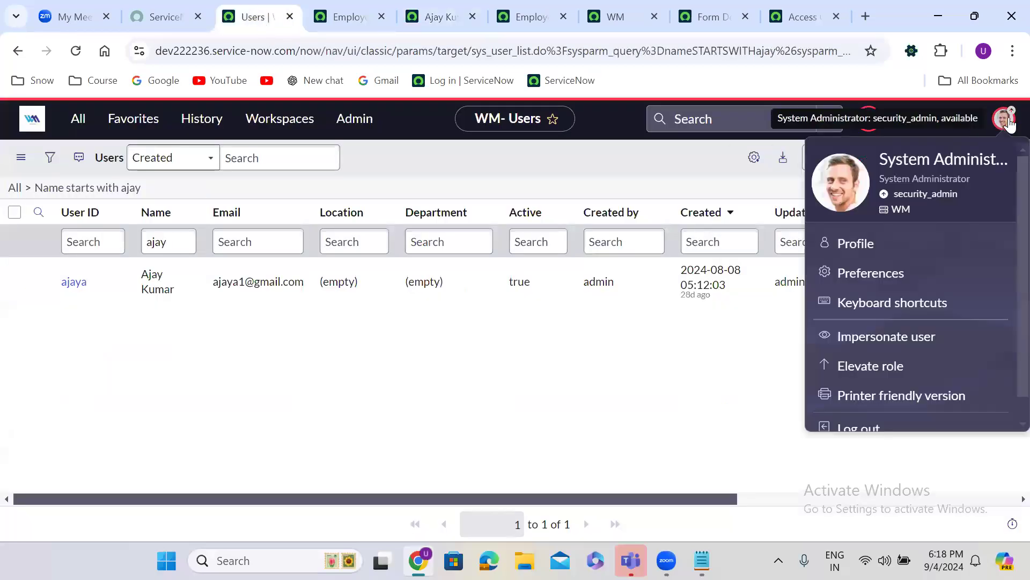
pyautogui.click(888, 338)
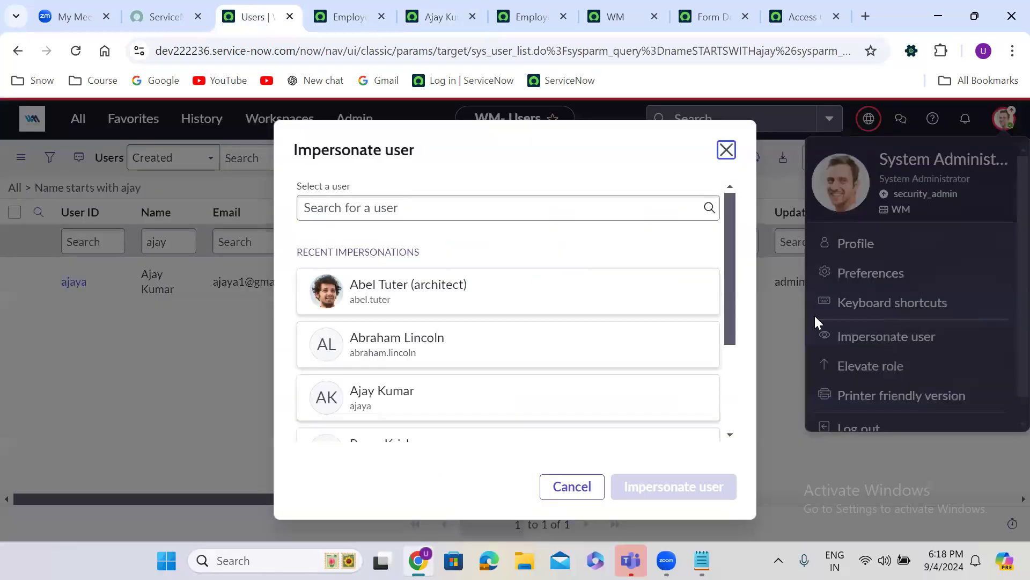
pyautogui.click(440, 398)
pyautogui.click(646, 485)
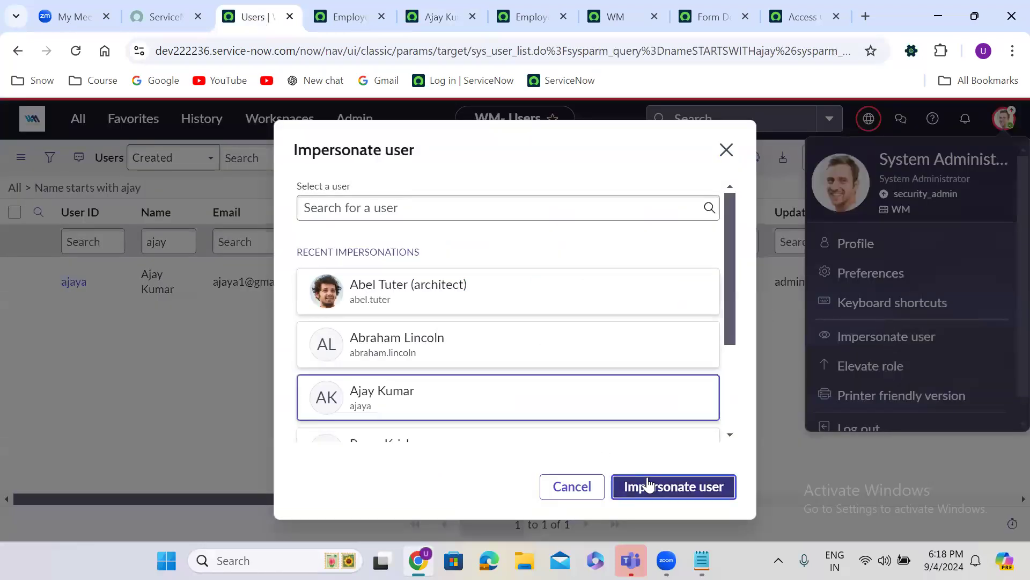
# Reload the Employee Details list as the test user, confirming security constraints now block it
pyautogui.click(521, 7)
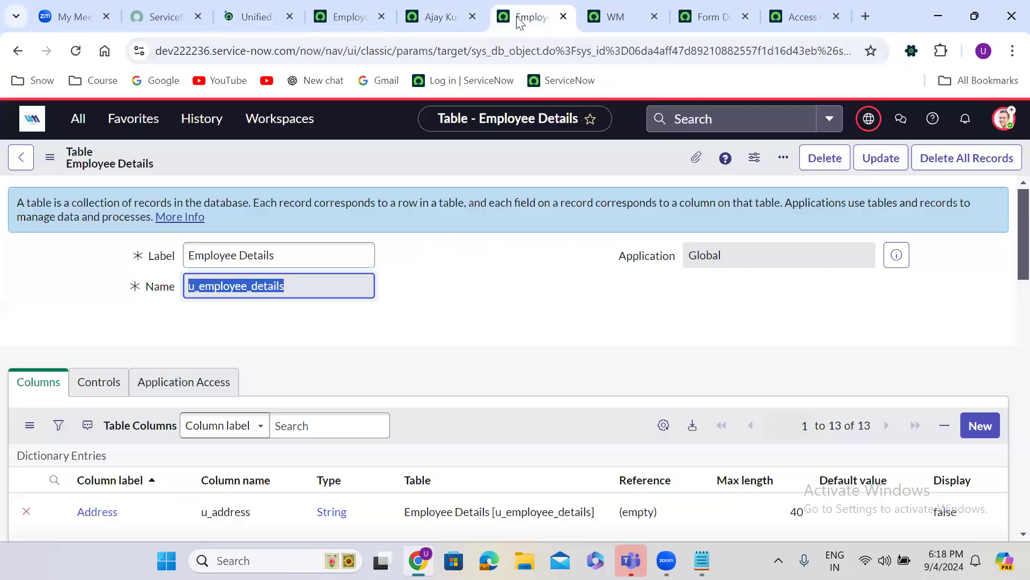
pyautogui.click(334, 12)
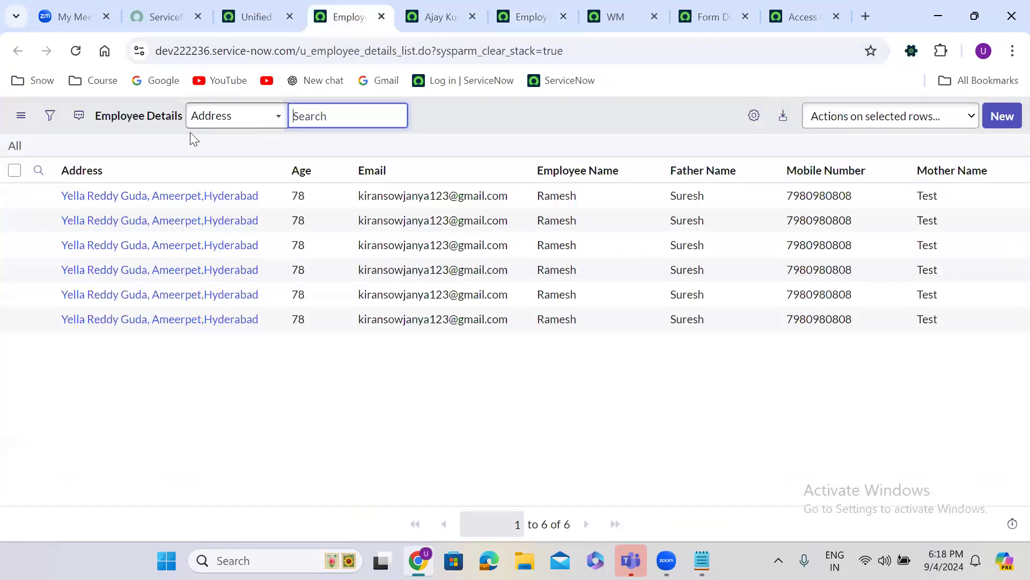
pyautogui.click(75, 51)
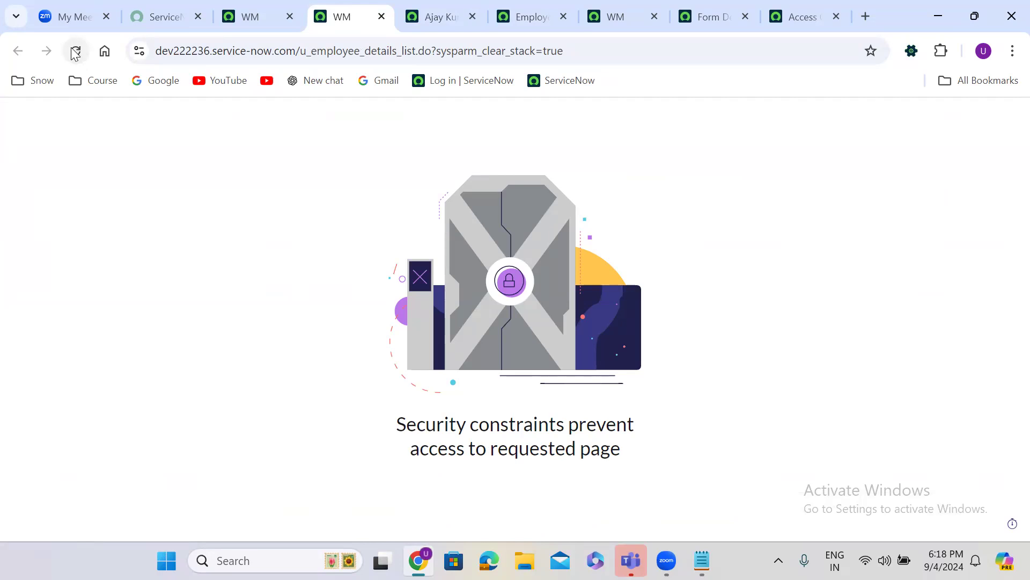
pyautogui.click(247, 16)
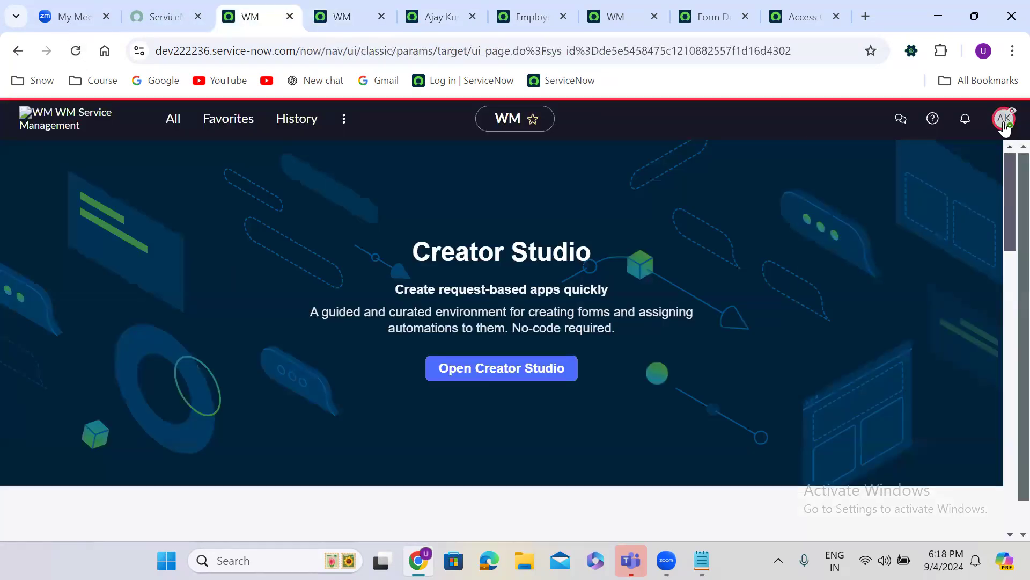
# End impersonation and confirm the administrator is signed in again
pyautogui.click(1004, 119)
pyautogui.click(880, 334)
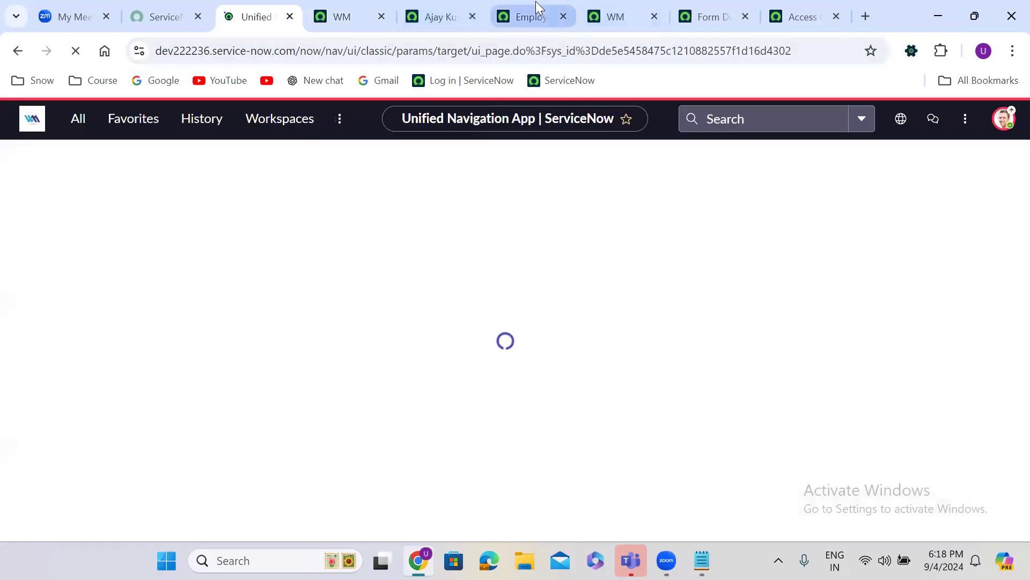
pyautogui.click(538, 8)
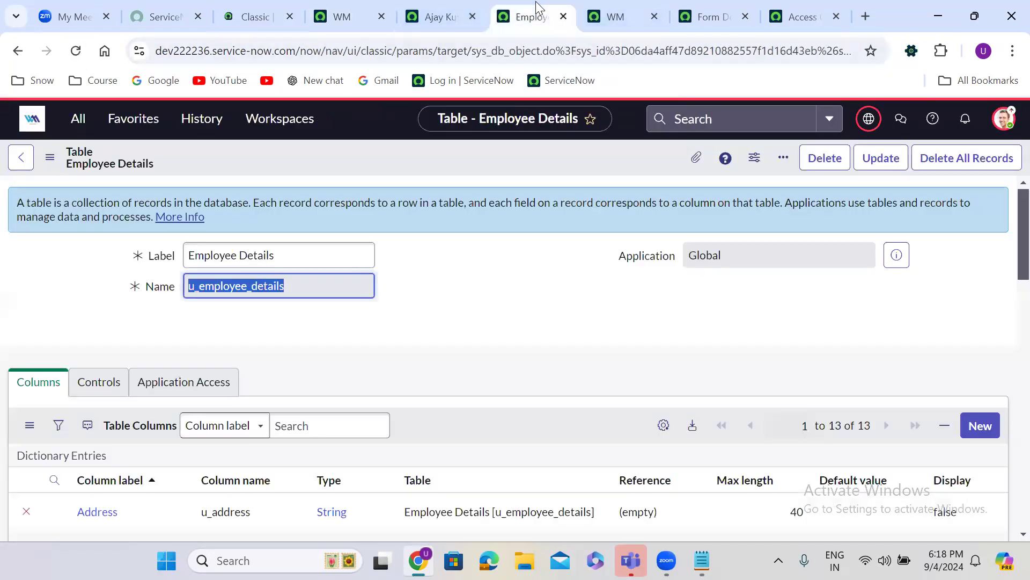
pyautogui.click(443, 267)
pyautogui.scroll(-15, 443, 268)
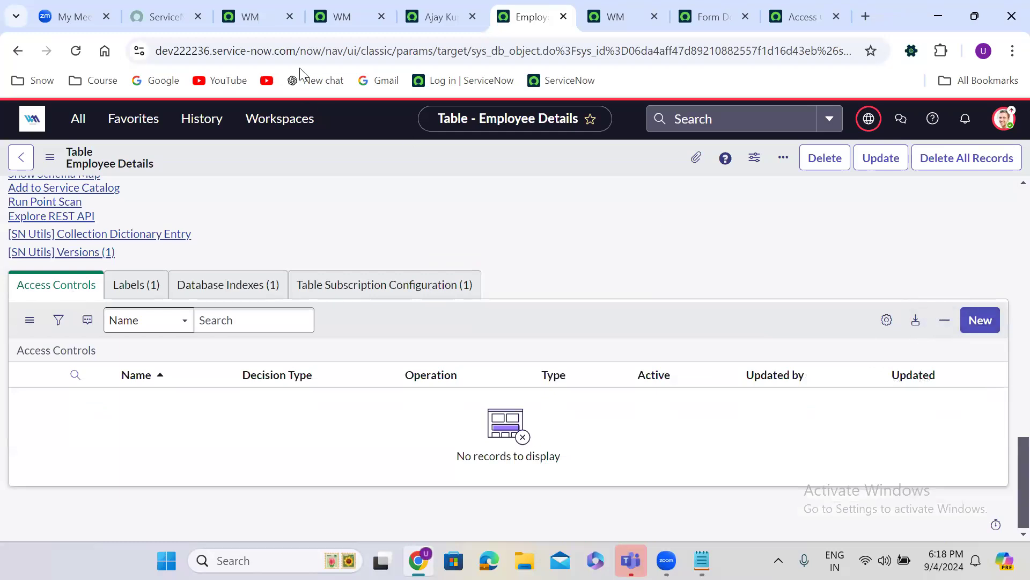
pyautogui.click(259, 28)
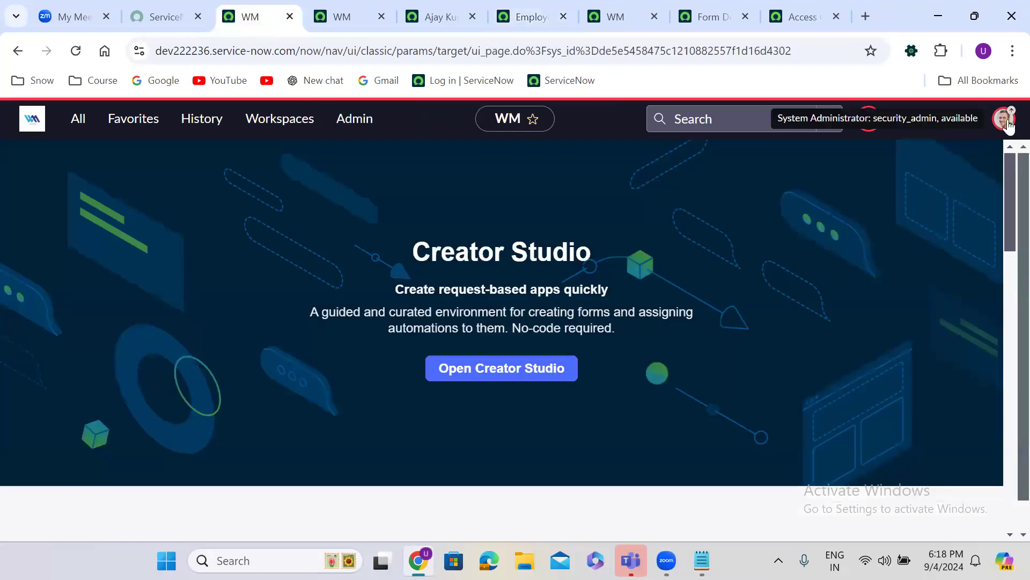
pyautogui.click(1004, 121)
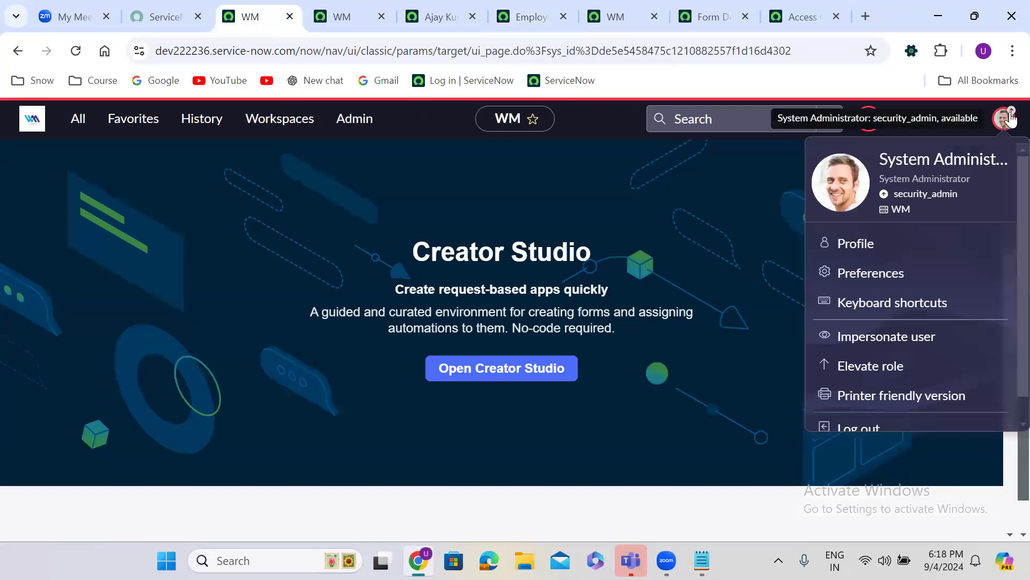
pyautogui.click(597, 225)
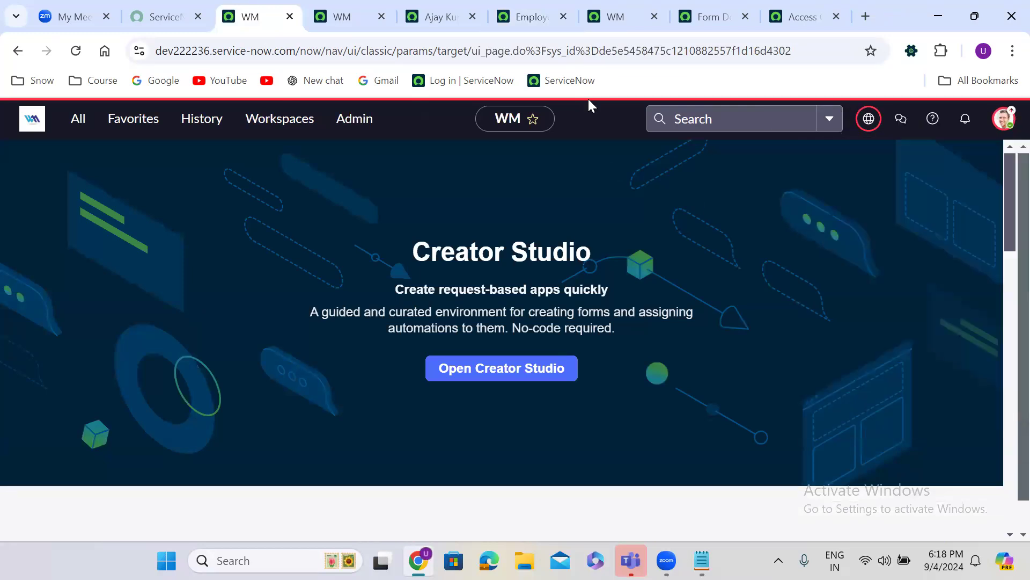
# Reload the Employee Details list as administrator, close the user record, and show the empty Access Controls list
pyautogui.click(354, 16)
pyautogui.click(76, 51)
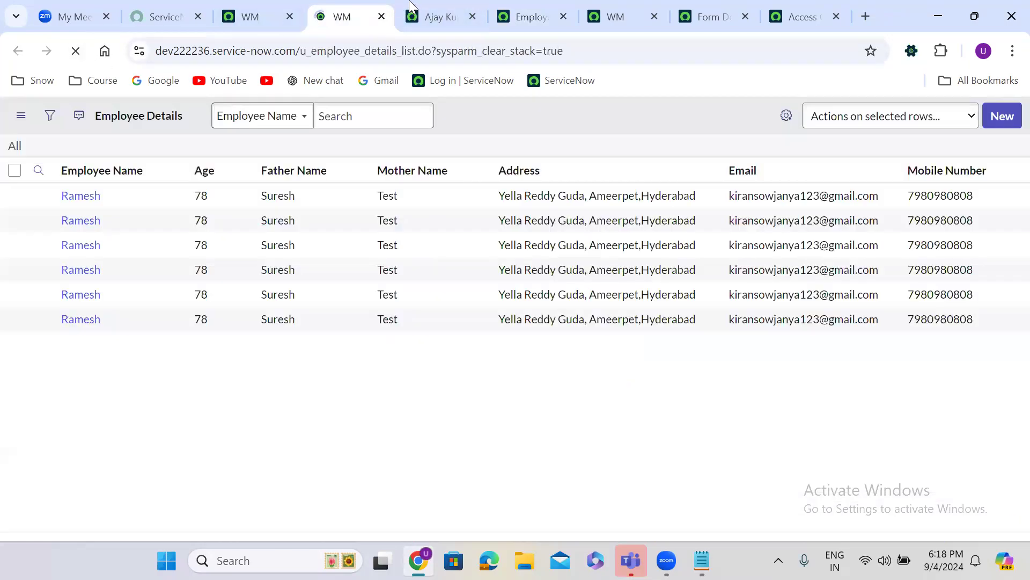
pyautogui.click(468, 16)
pyautogui.click(472, 18)
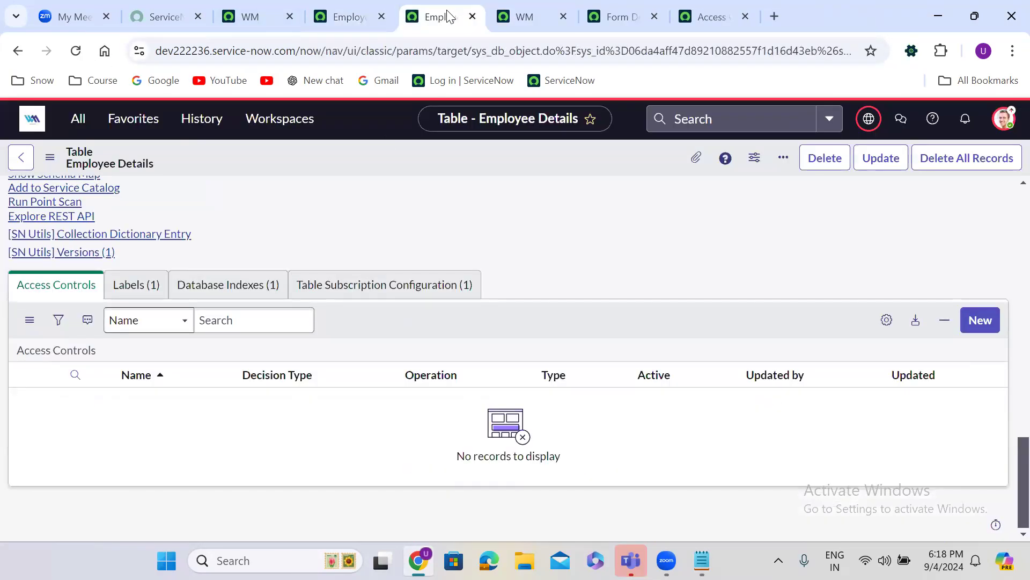
pyautogui.click(44, 292)
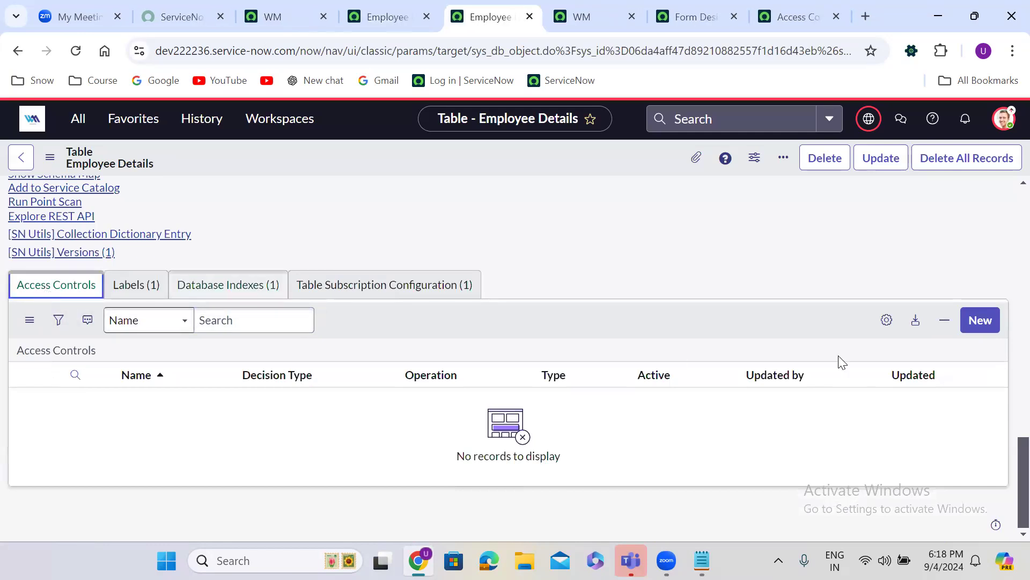
pyautogui.click(978, 320)
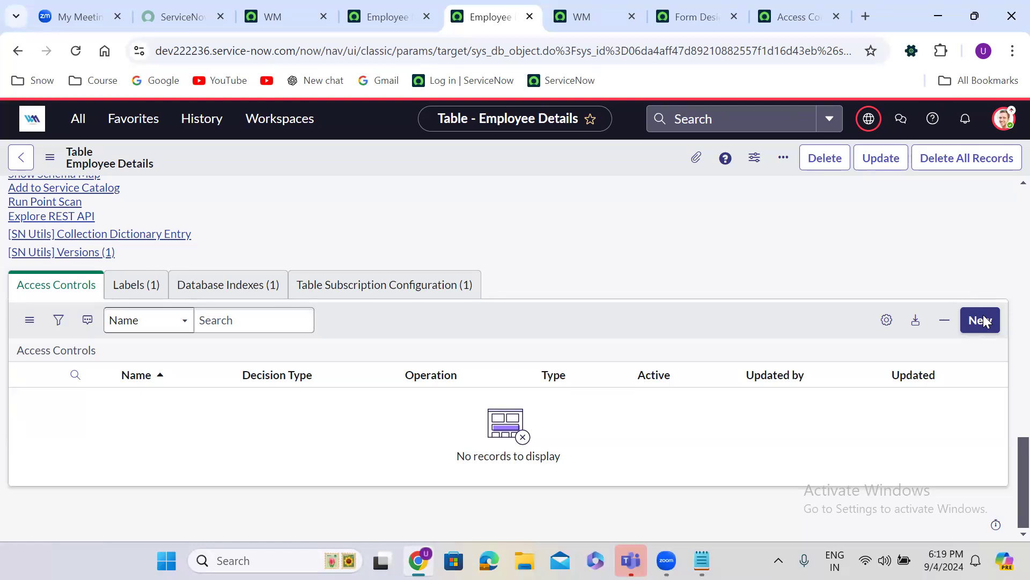
# Create a new access control with Type record, Operation read, and Decision Type Allow If
pyautogui.click(986, 320)
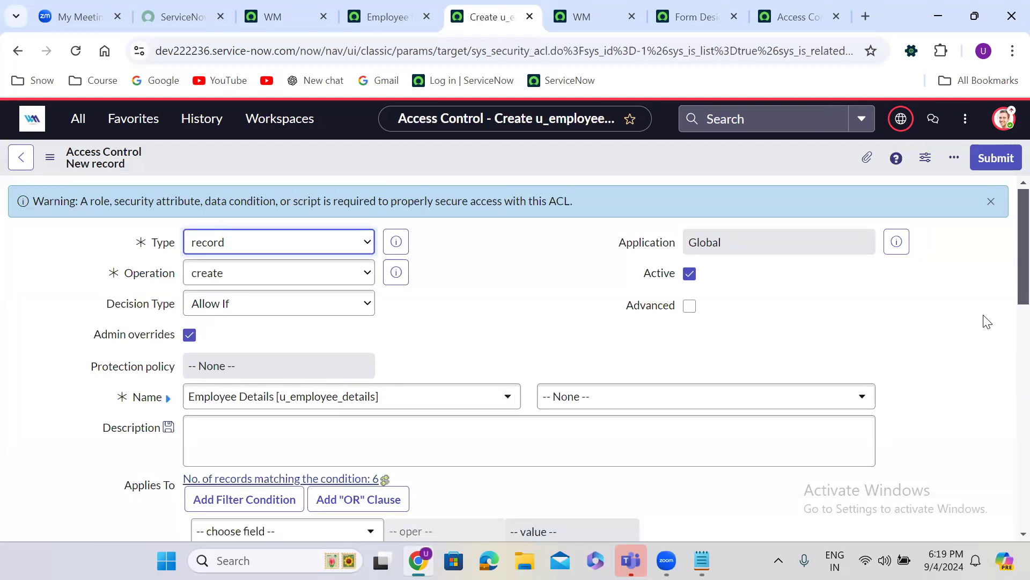
pyautogui.click(276, 243)
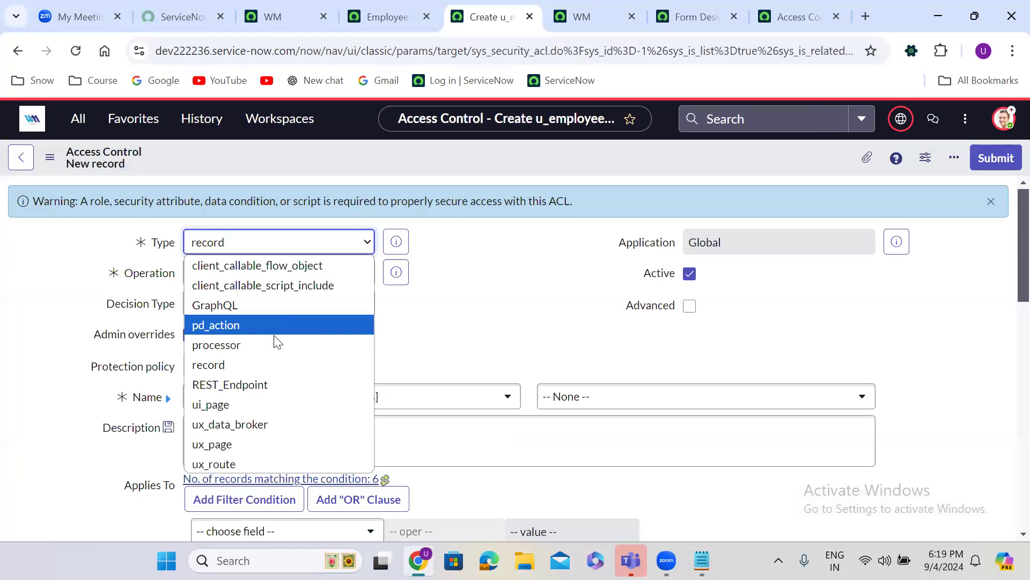
pyautogui.click(242, 364)
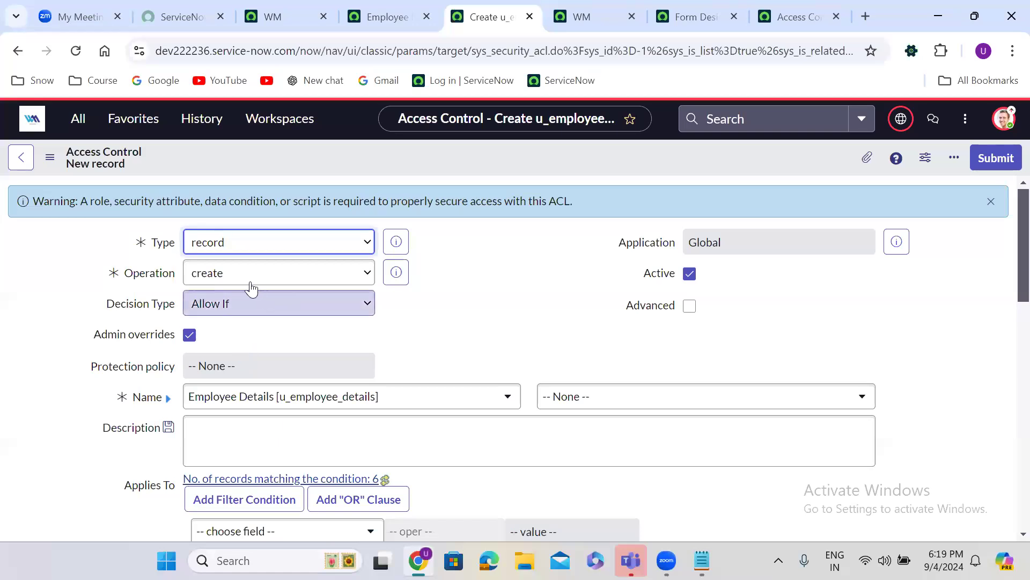
pyautogui.click(224, 279)
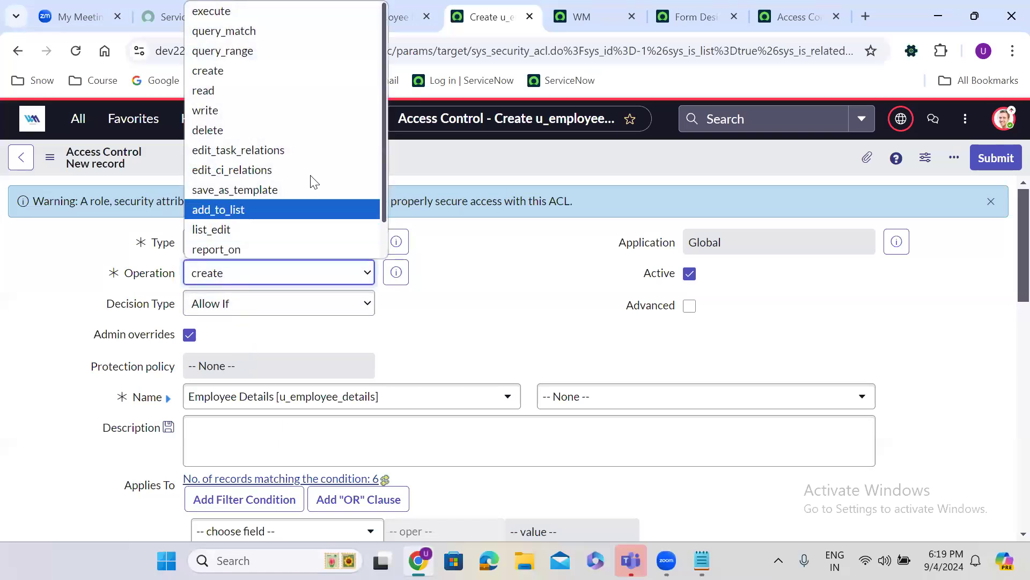
pyautogui.click(221, 91)
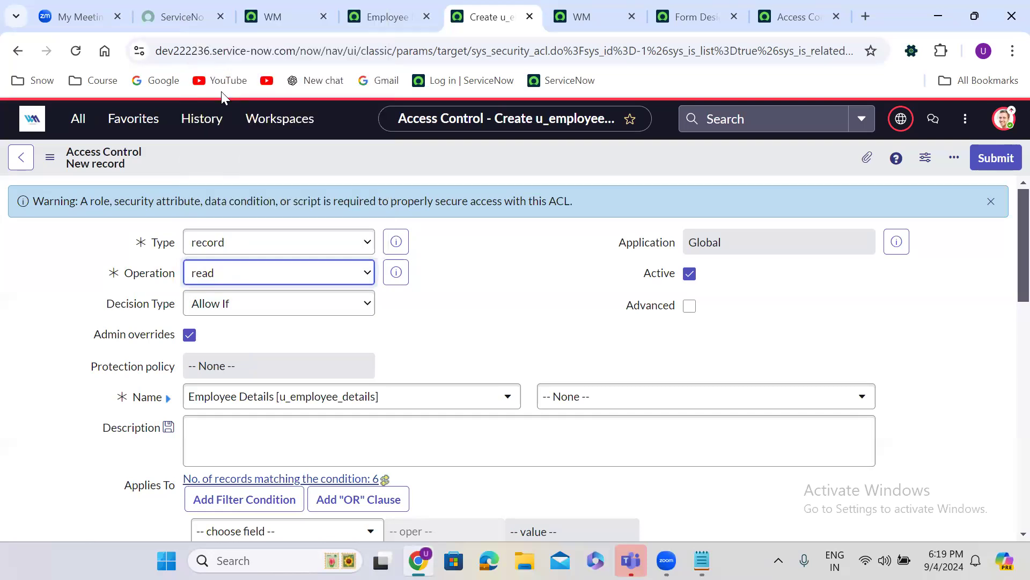
pyautogui.click(459, 324)
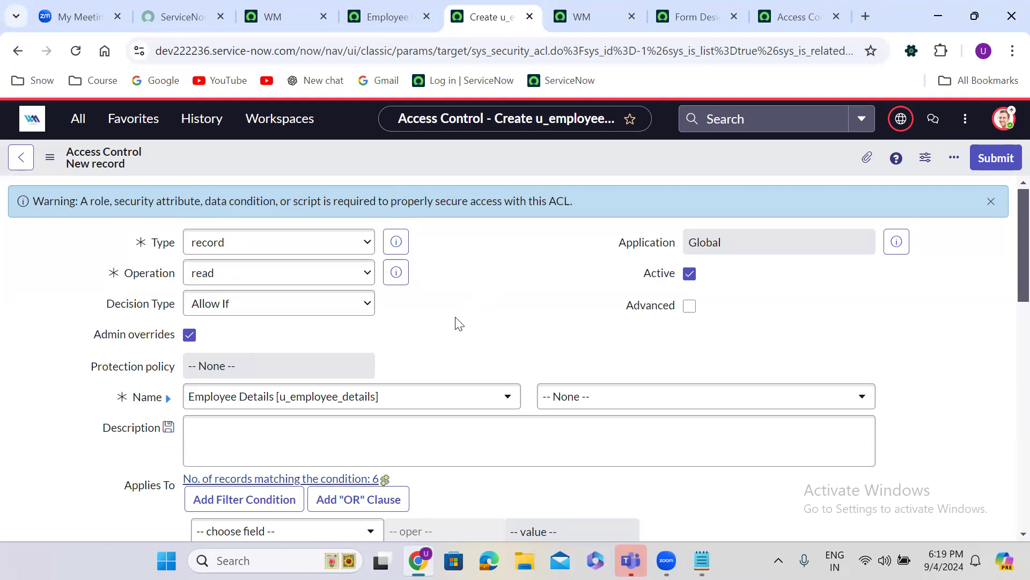
pyautogui.click(245, 314)
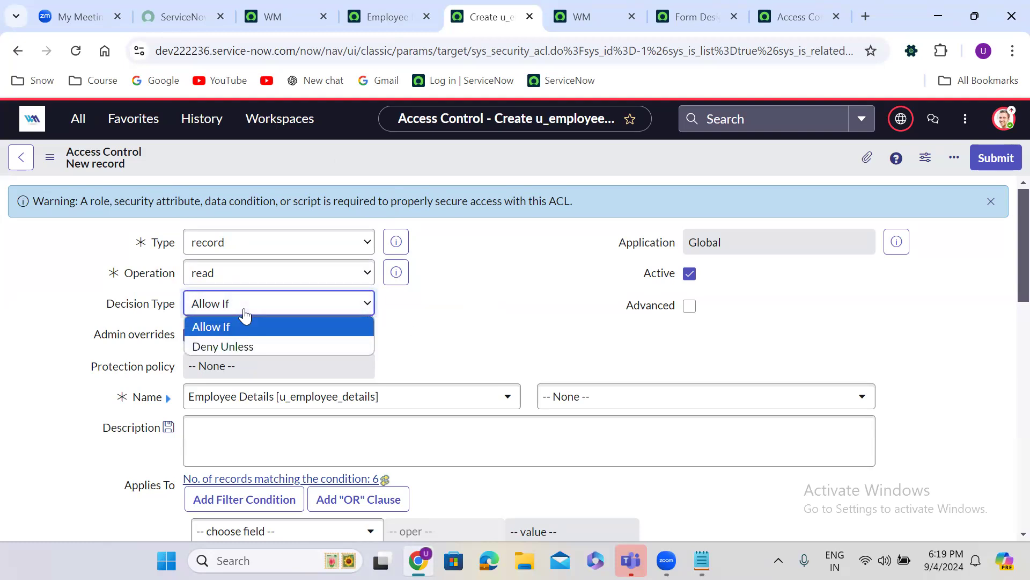
pyautogui.click(245, 314)
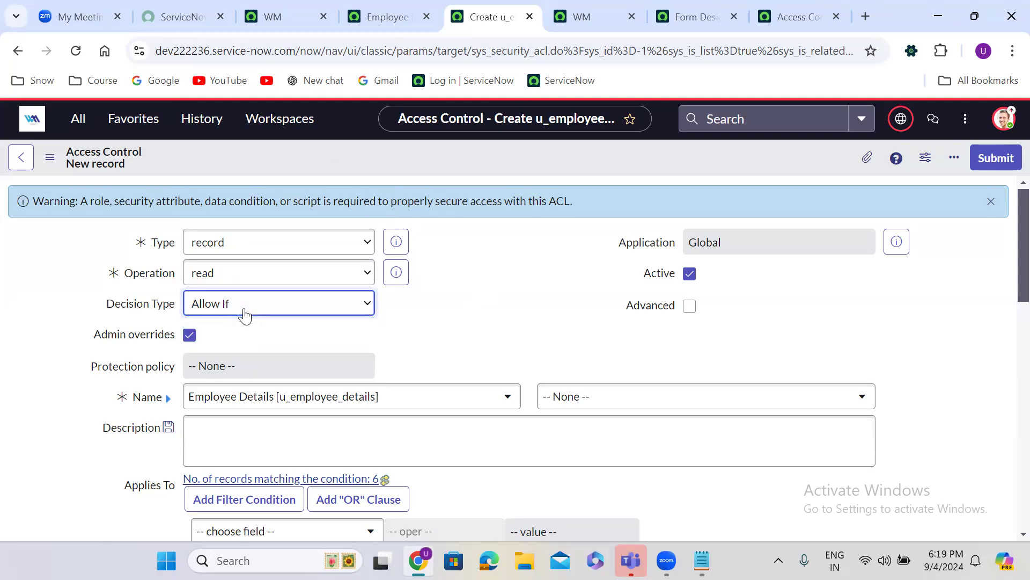
pyautogui.click(537, 337)
pyautogui.scroll(-1, 537, 337)
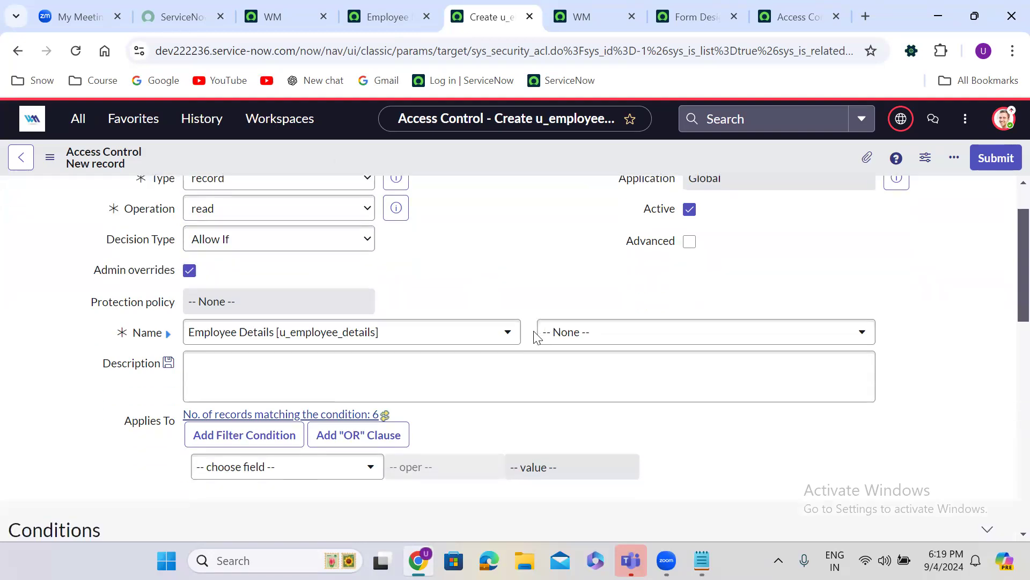
pyautogui.click(618, 336)
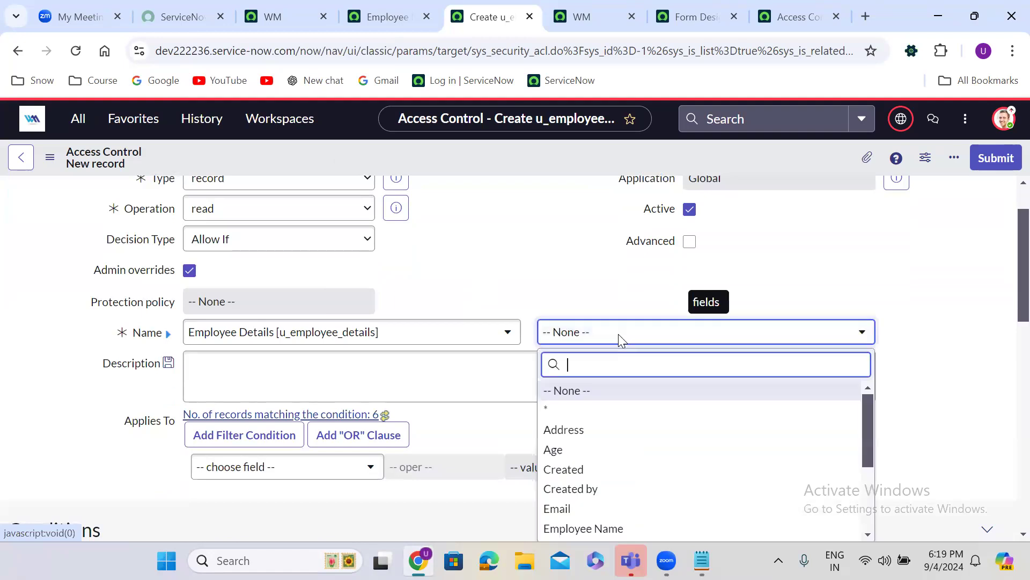
pyautogui.click(586, 397)
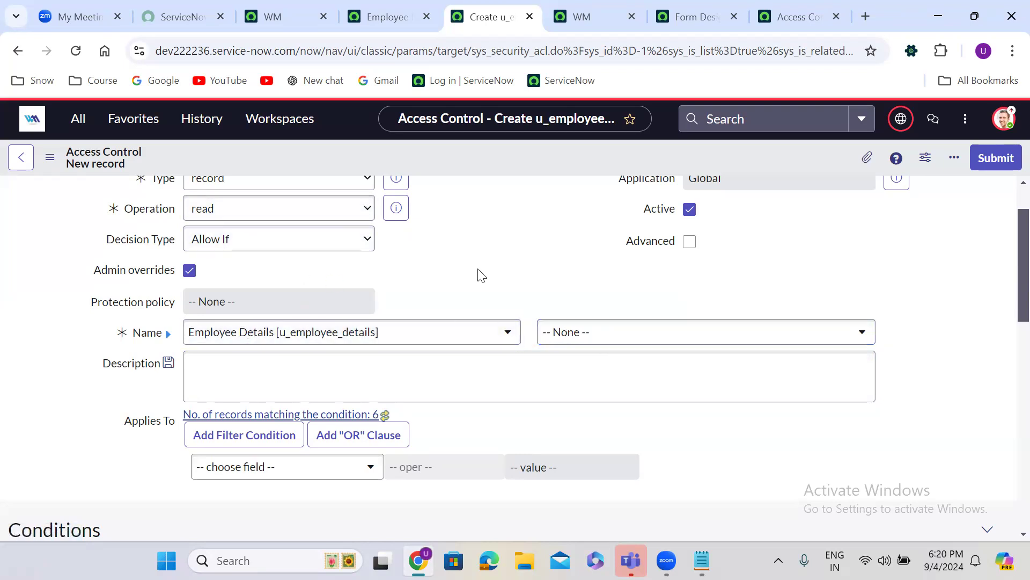
pyautogui.scroll(-3, 480, 275)
pyautogui.scroll(-7, 479, 275)
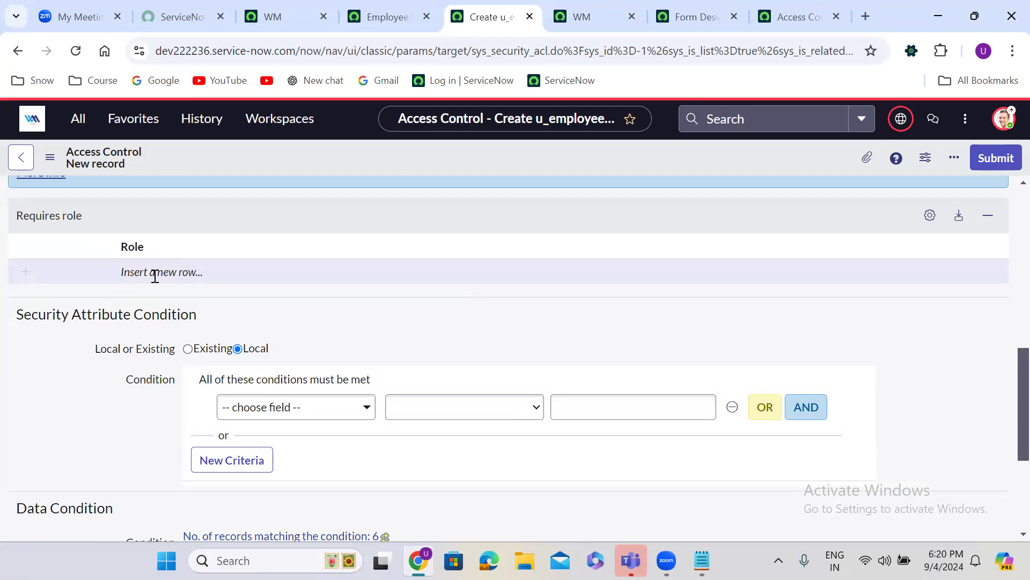
pyautogui.click(154, 272)
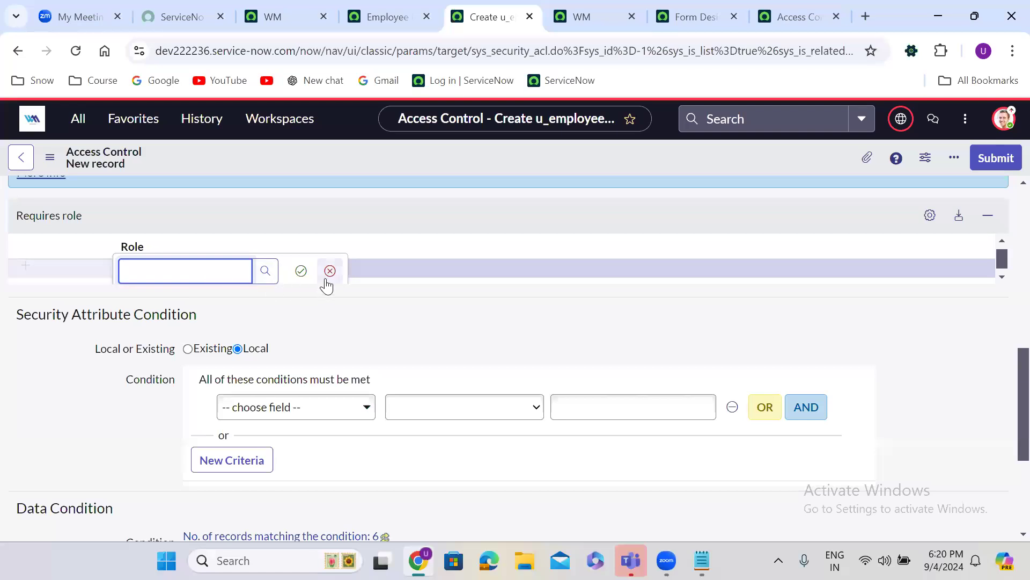
pyautogui.click(328, 272)
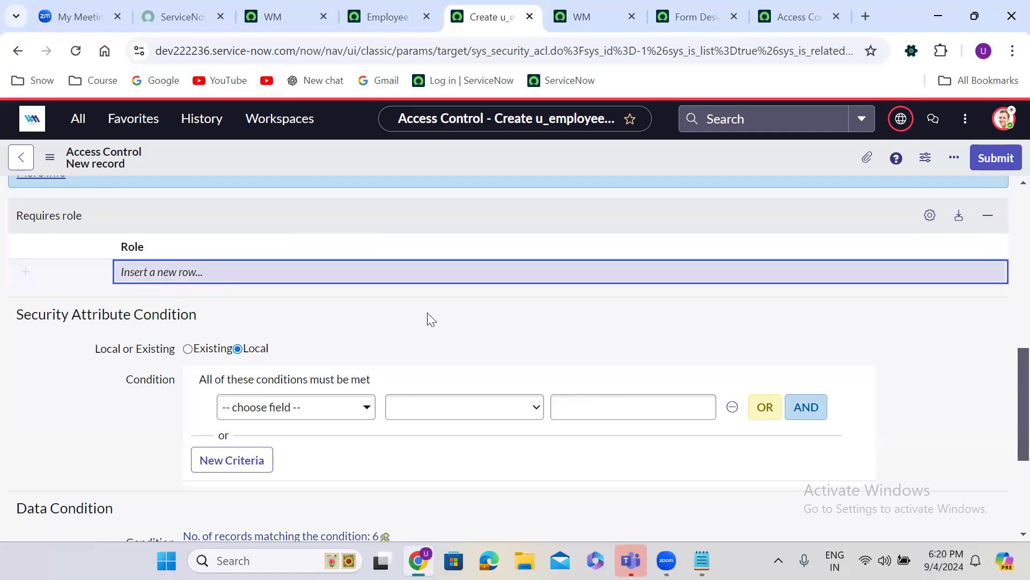
pyautogui.click(463, 316)
pyautogui.scroll(1, 462, 317)
pyautogui.scroll(10, 462, 317)
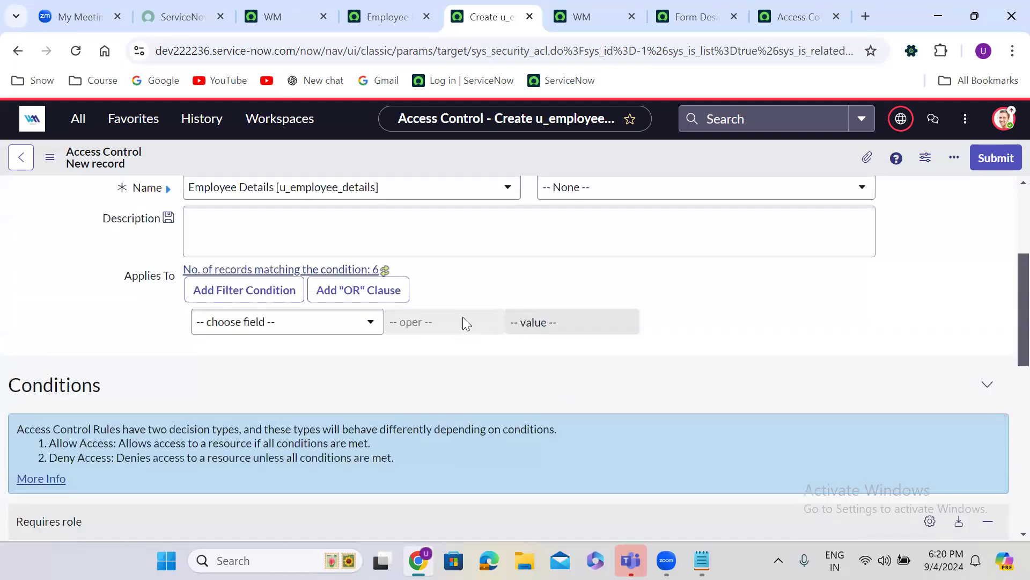
pyautogui.rightClick(470, 147)
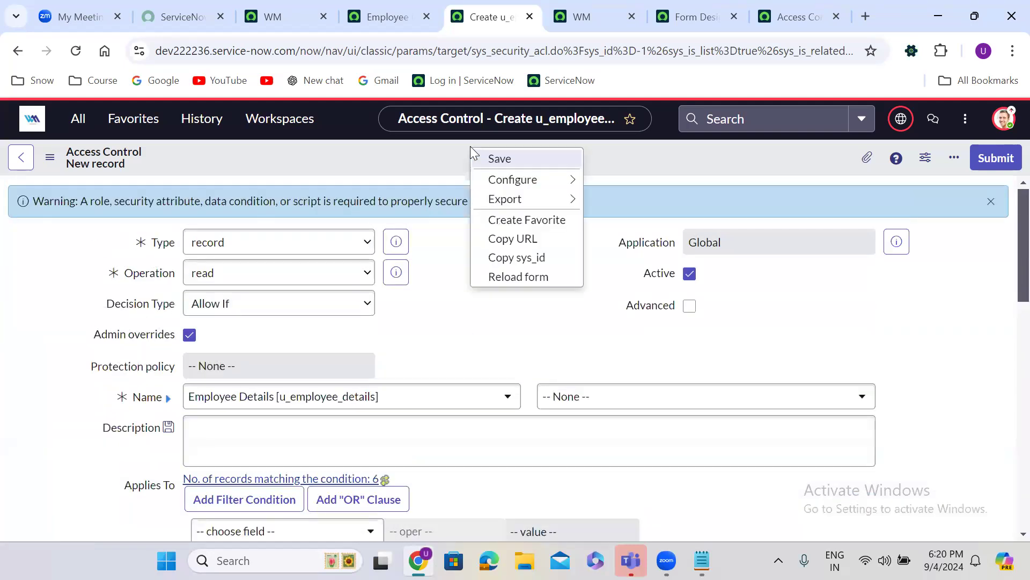
# Try saving the read ACL and choose admin as the required role in the Empty ACL prompt
pyautogui.click(502, 160)
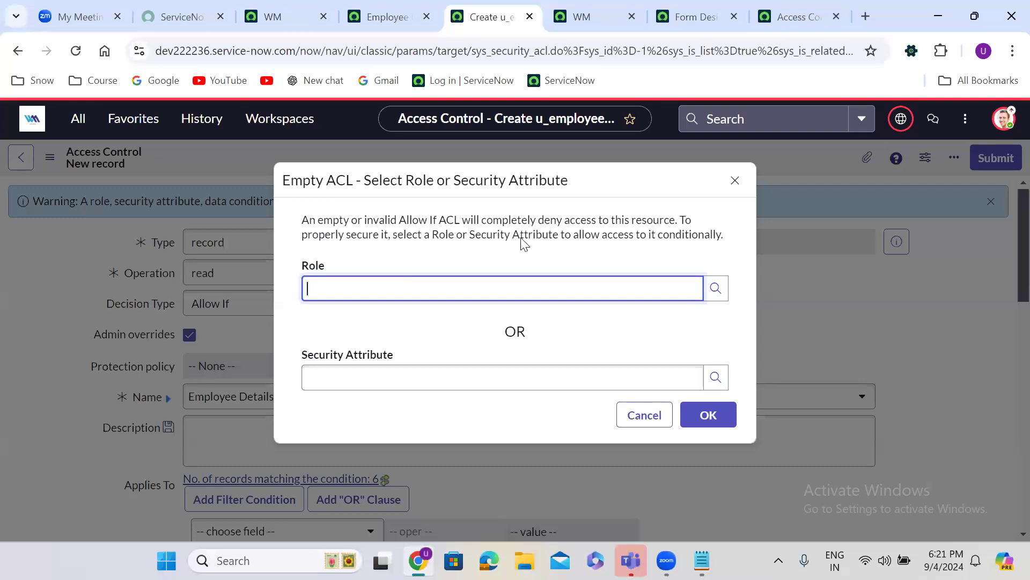
pyautogui.click(715, 376)
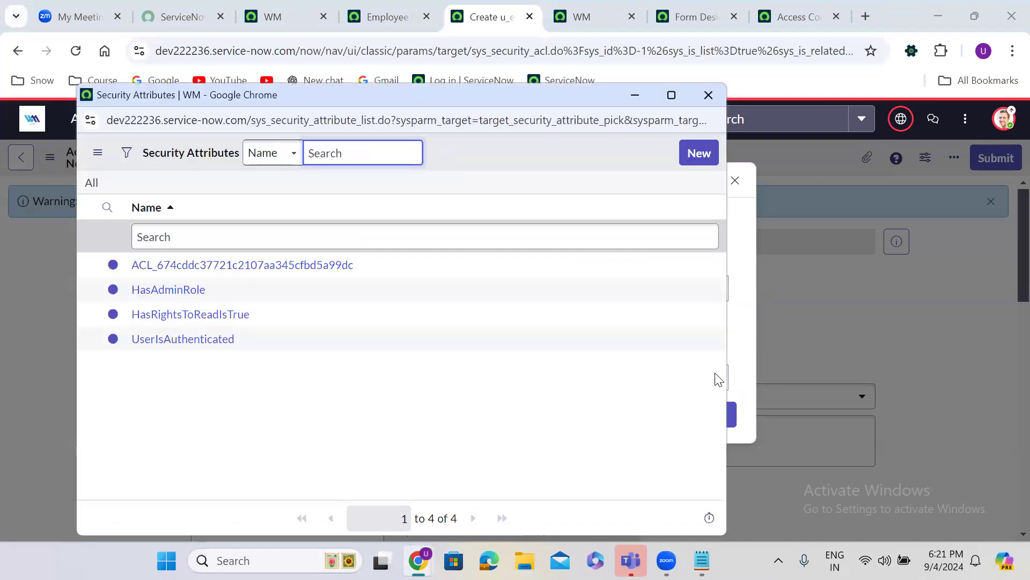
pyautogui.click(714, 96)
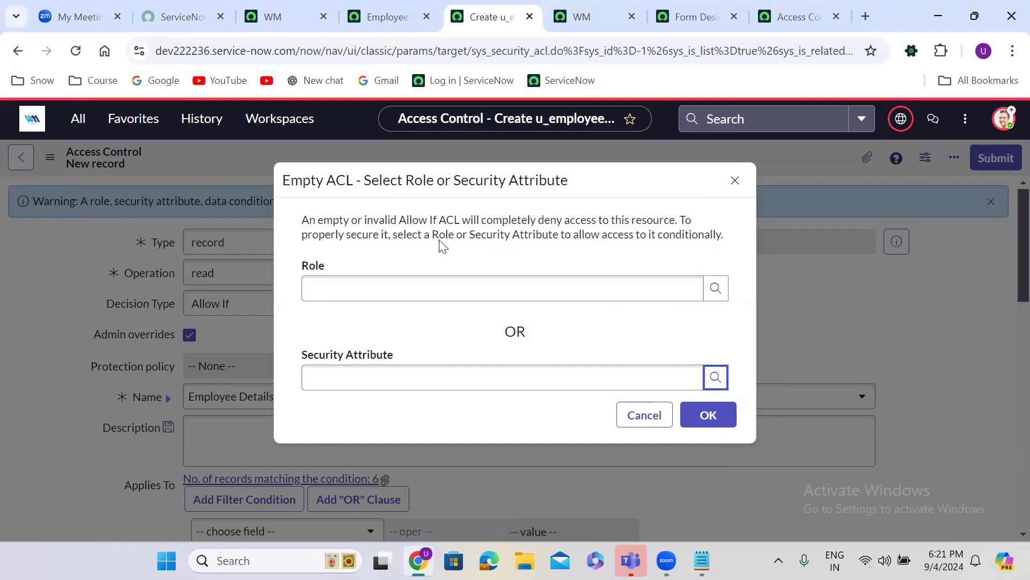
pyautogui.click(717, 289)
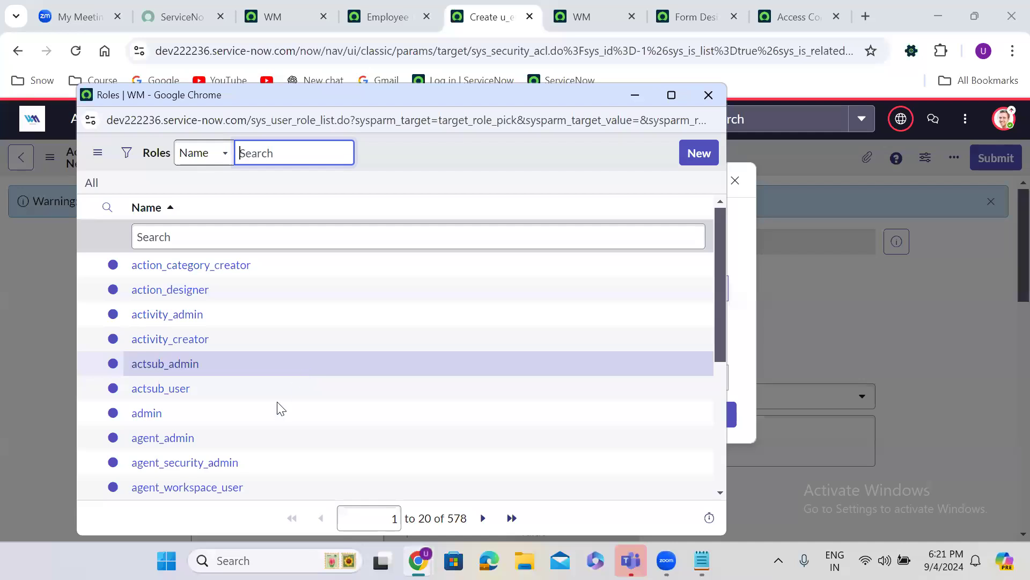
pyautogui.click(154, 413)
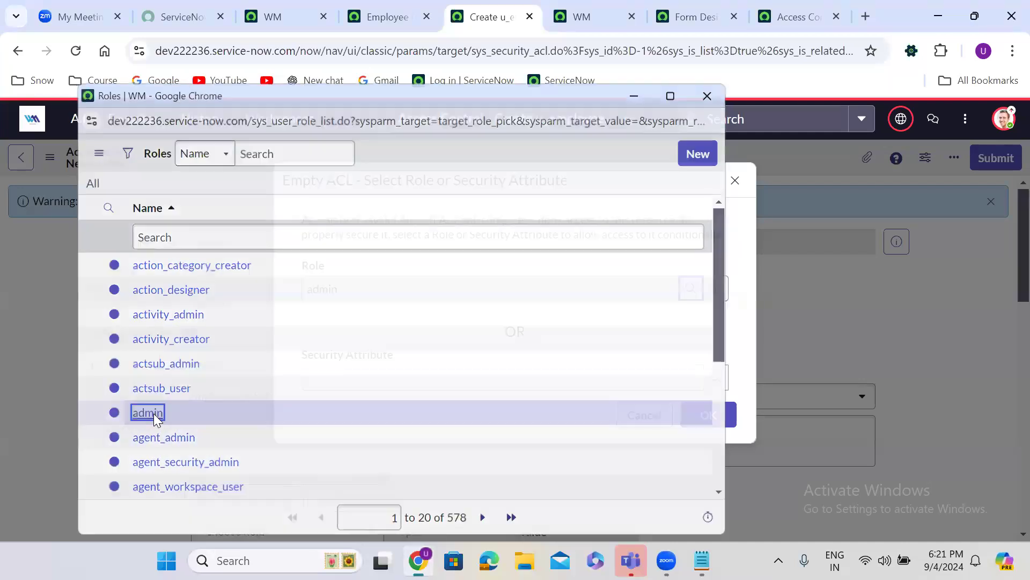
pyautogui.click(708, 419)
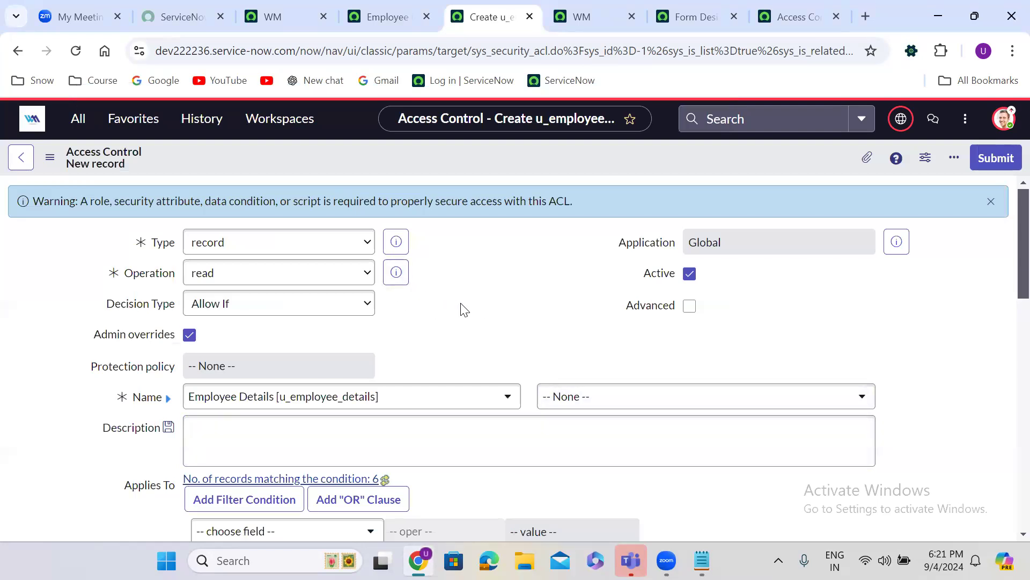
# Save the Employee Details read ACL, continuing past the Verify Security Rules check
pyautogui.rightClick(469, 155)
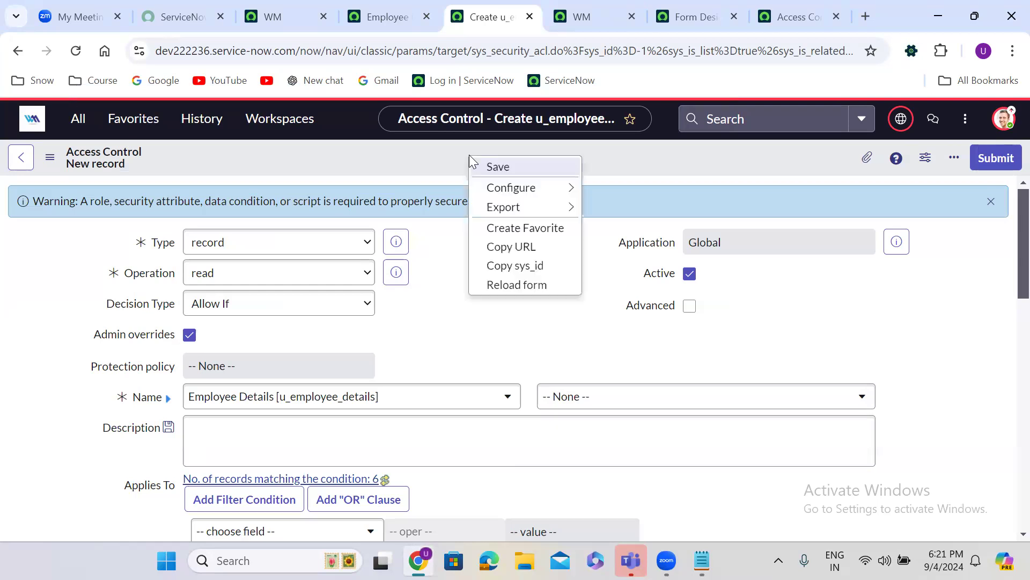
pyautogui.click(513, 163)
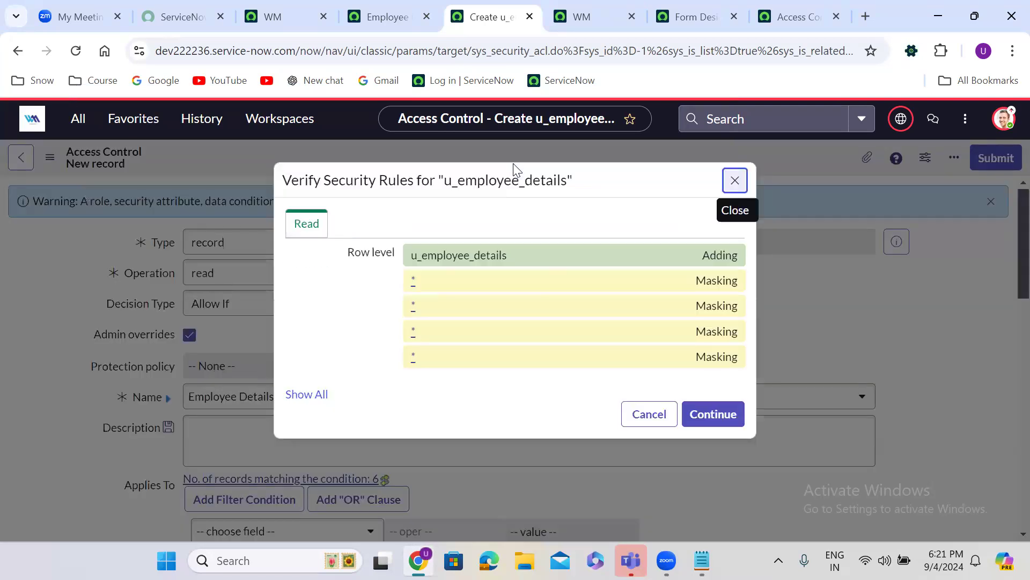
pyautogui.click(720, 418)
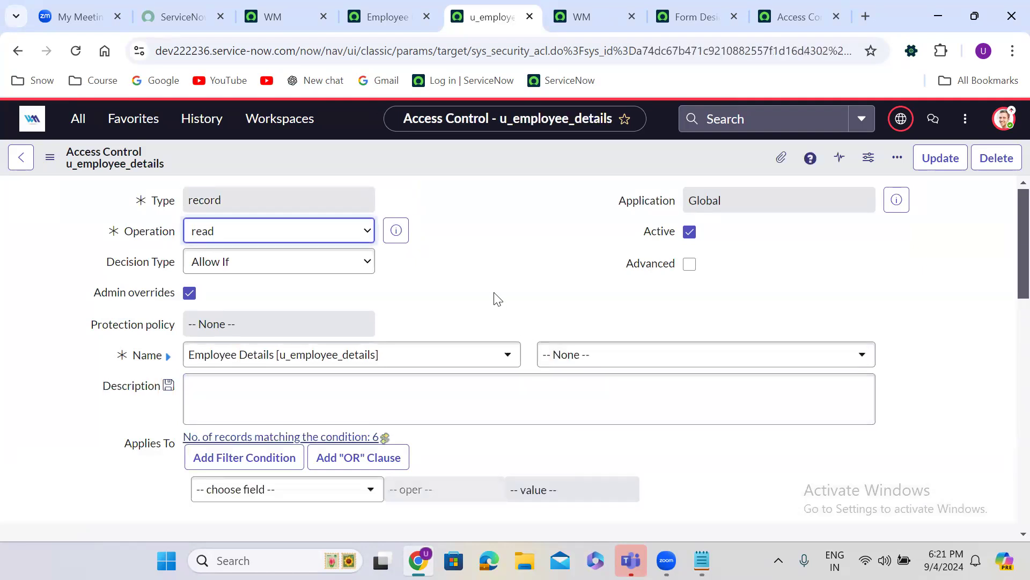
# Mark the admin entry under Requires role for deletion
pyautogui.scroll(-10, 489, 293)
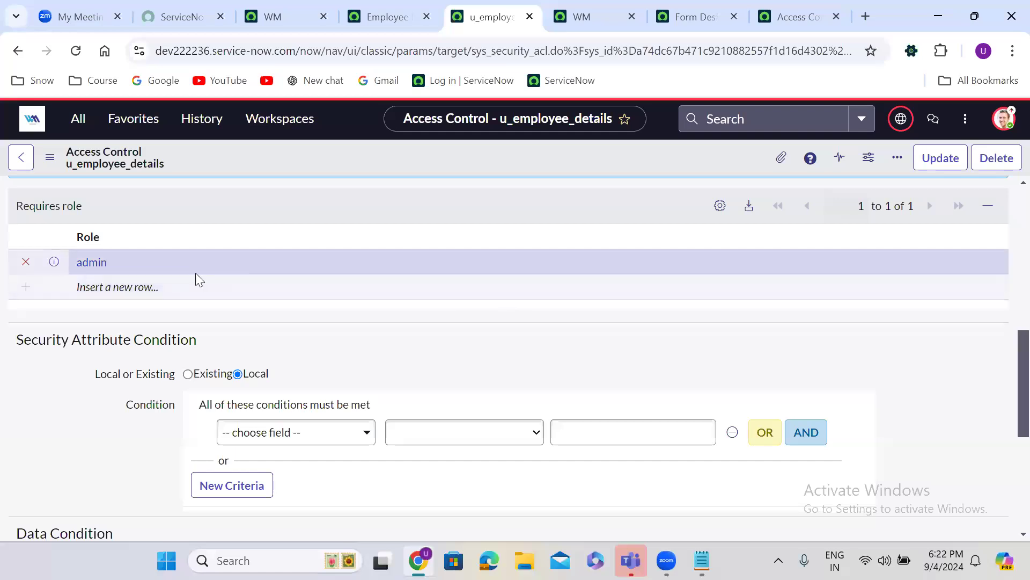
pyautogui.click(26, 264)
pyautogui.click(135, 261)
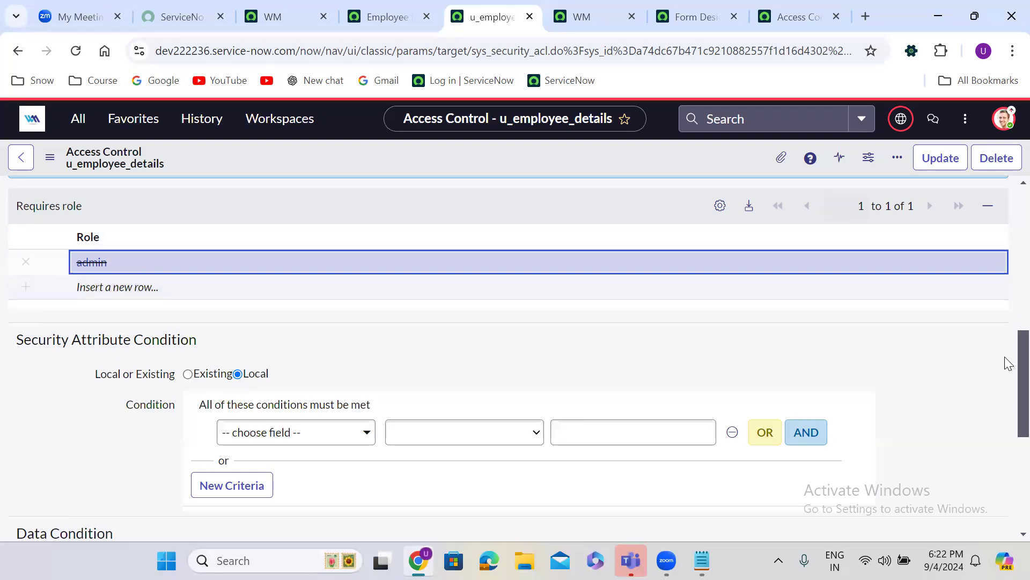
pyautogui.scroll(3, 1009, 386)
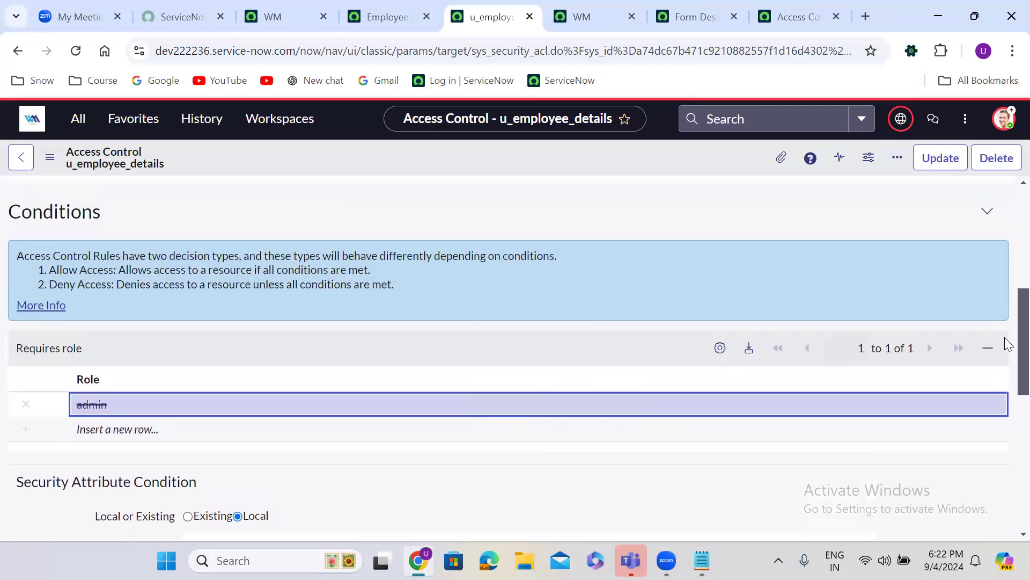
pyautogui.moveTo(1004, 341); pyautogui.dragTo(1005, 343)
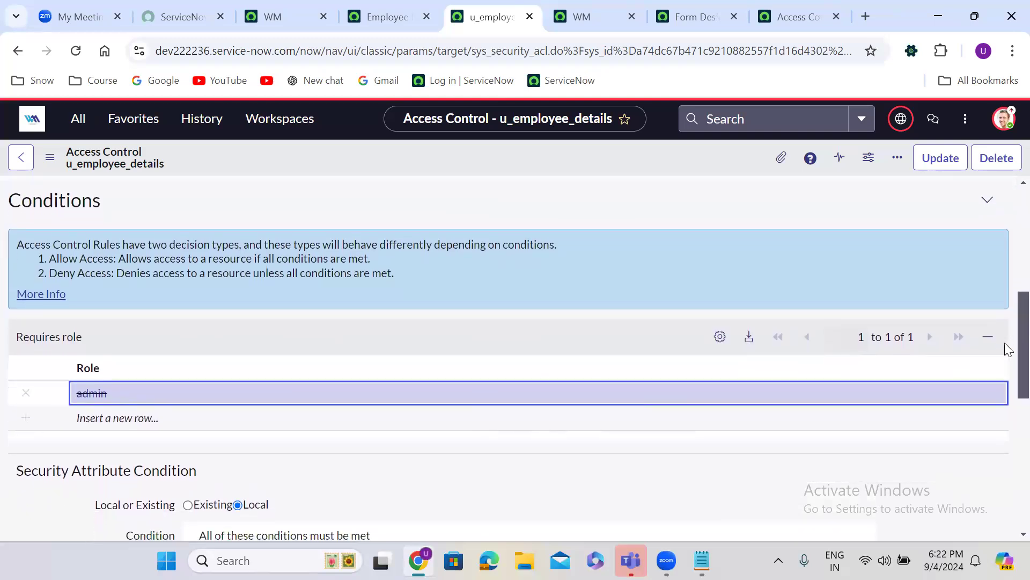
# Save the ACL without the admin role, then set HasRightsToReadIsTrue as its security attribute and save again
pyautogui.rightClick(475, 157)
pyautogui.click(509, 167)
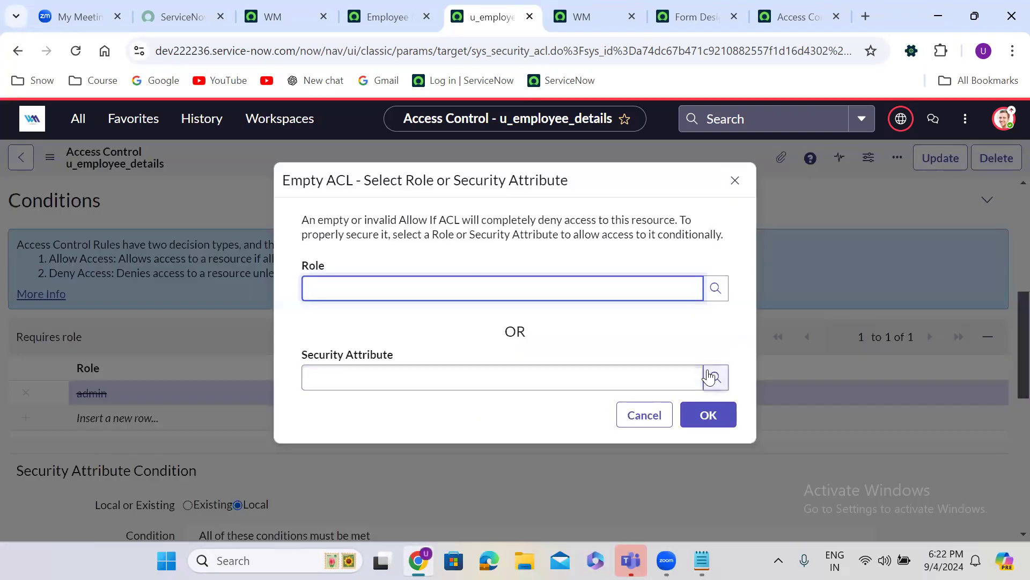
pyautogui.click(714, 377)
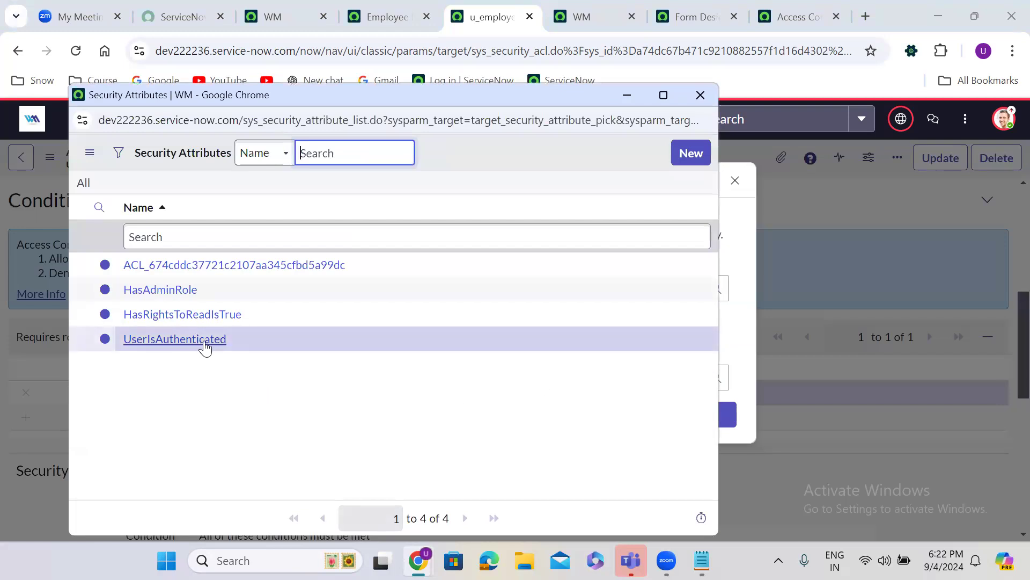
pyautogui.click(195, 317)
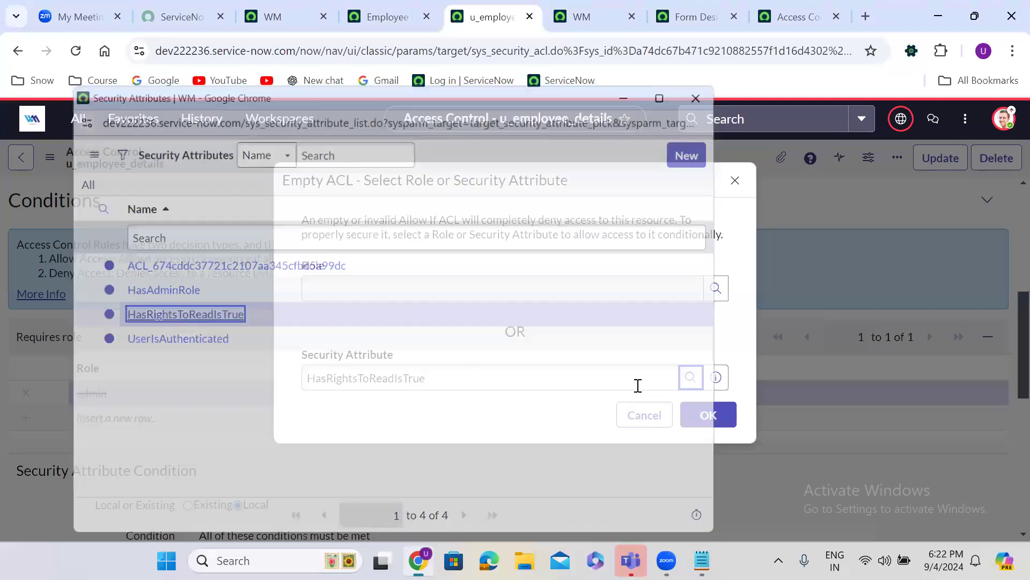
pyautogui.click(713, 418)
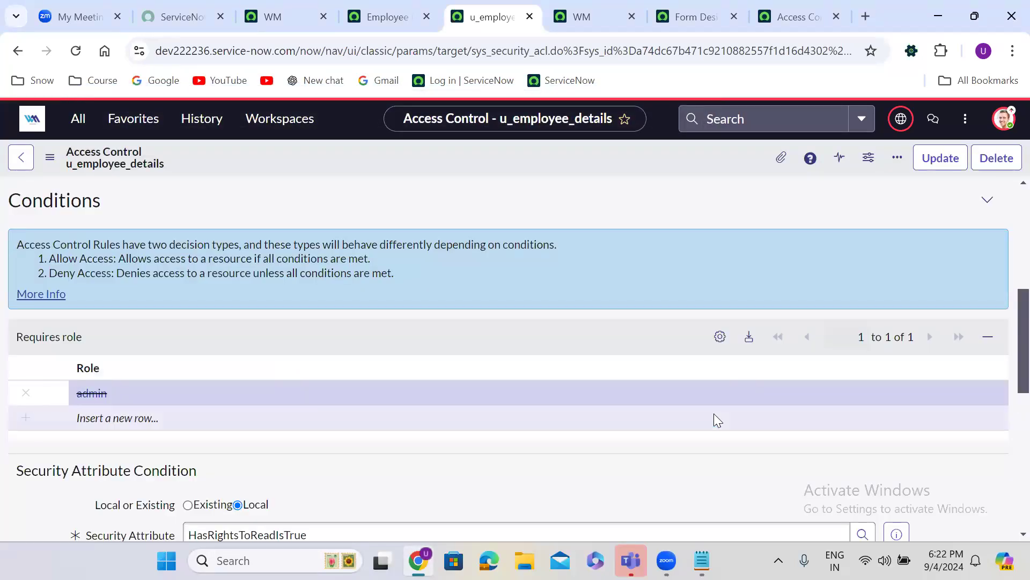
pyautogui.rightClick(463, 151)
pyautogui.click(493, 161)
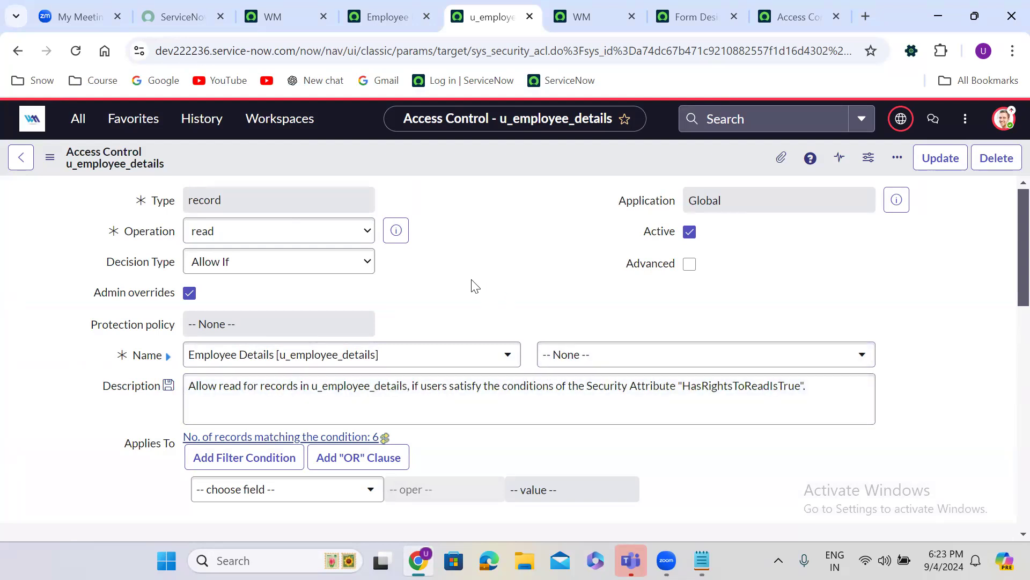
# Replace HasRightsToReadIsTrue with the UserIsAuthenticated security attribute and save the Employee Details ACL
pyautogui.scroll(-10, 475, 286)
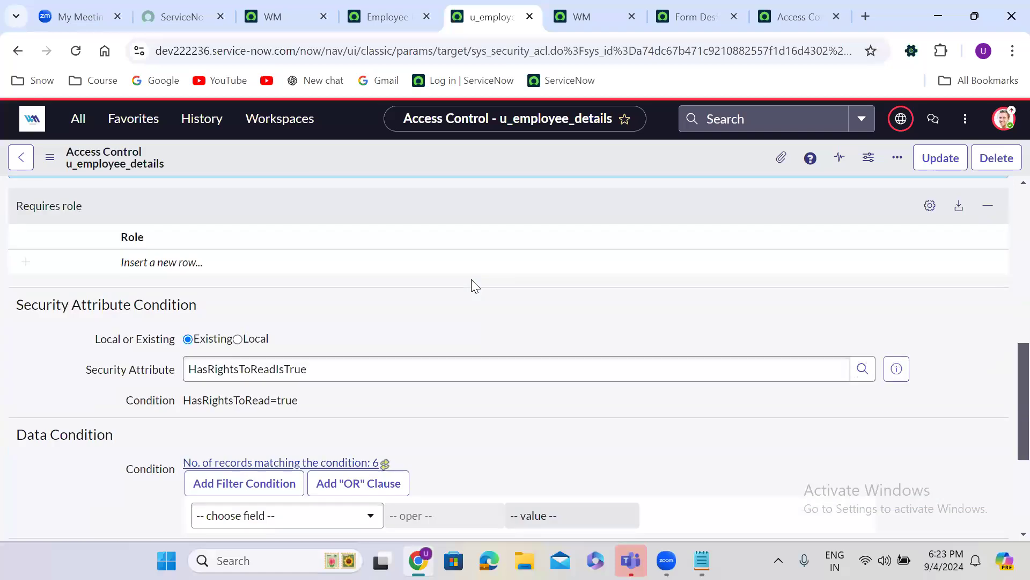
pyautogui.scroll(-1, 472, 280)
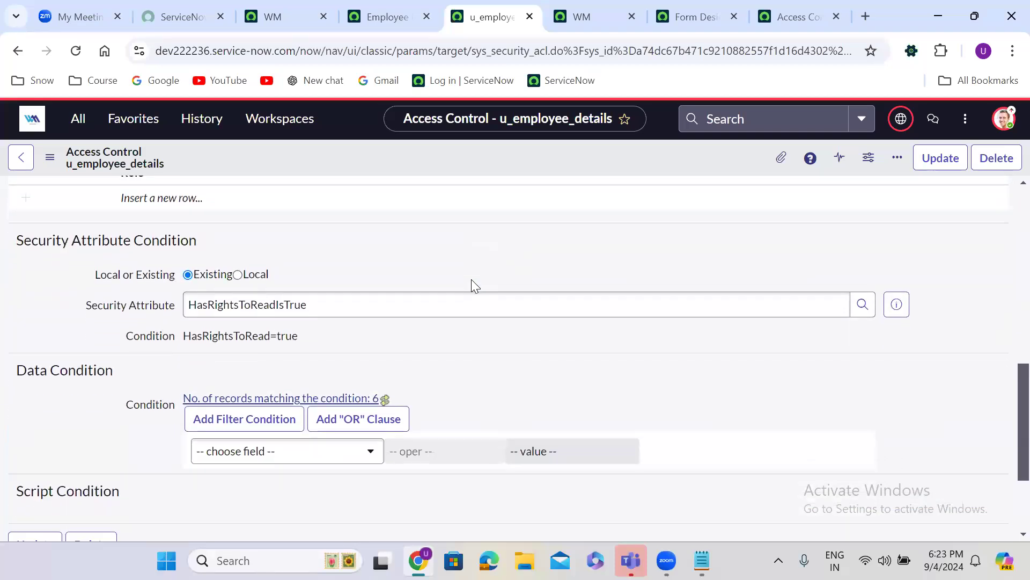
pyautogui.scroll(-1, 471, 279)
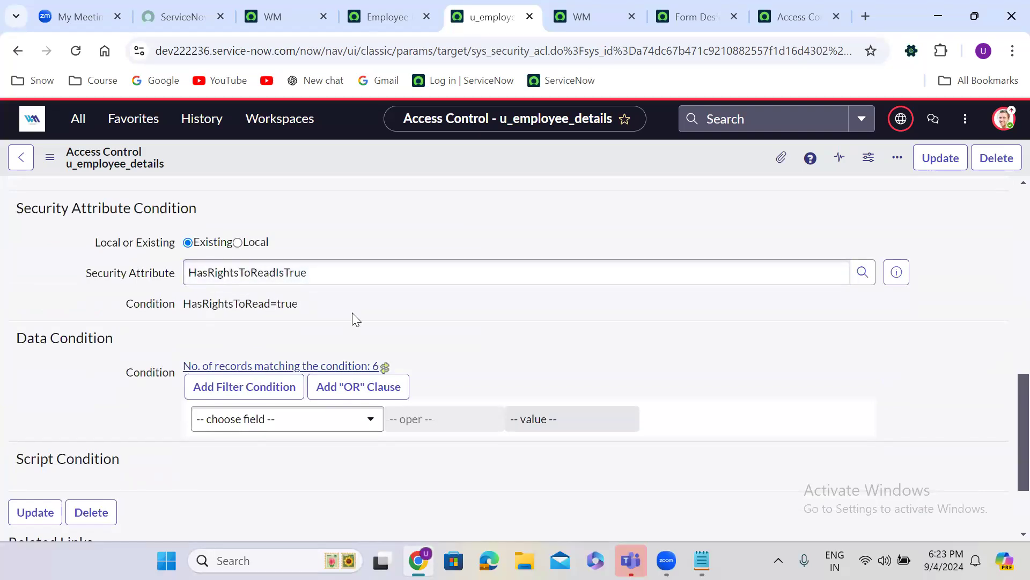
pyautogui.scroll(-2, 352, 313)
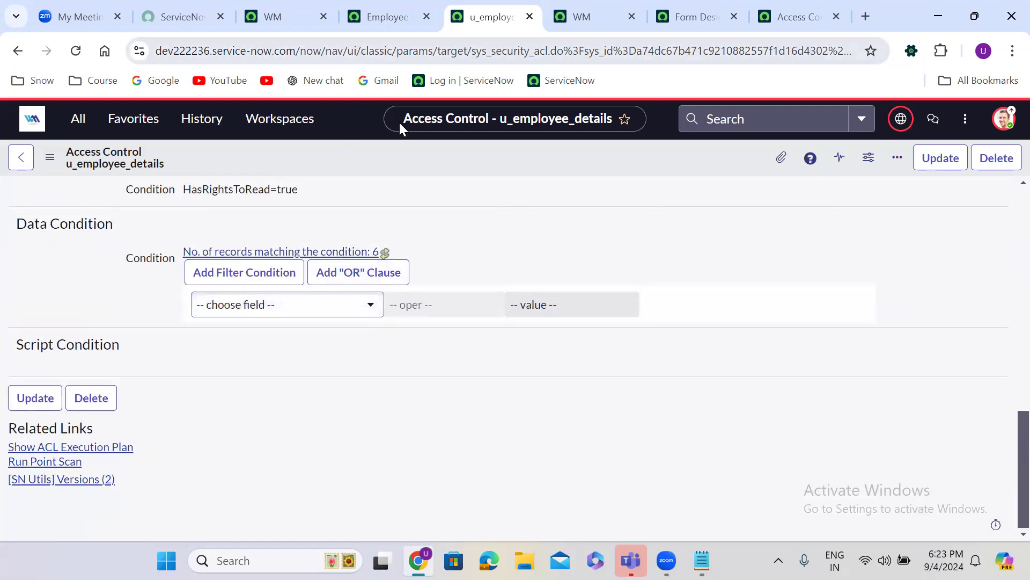
pyautogui.scroll(5, 560, 250)
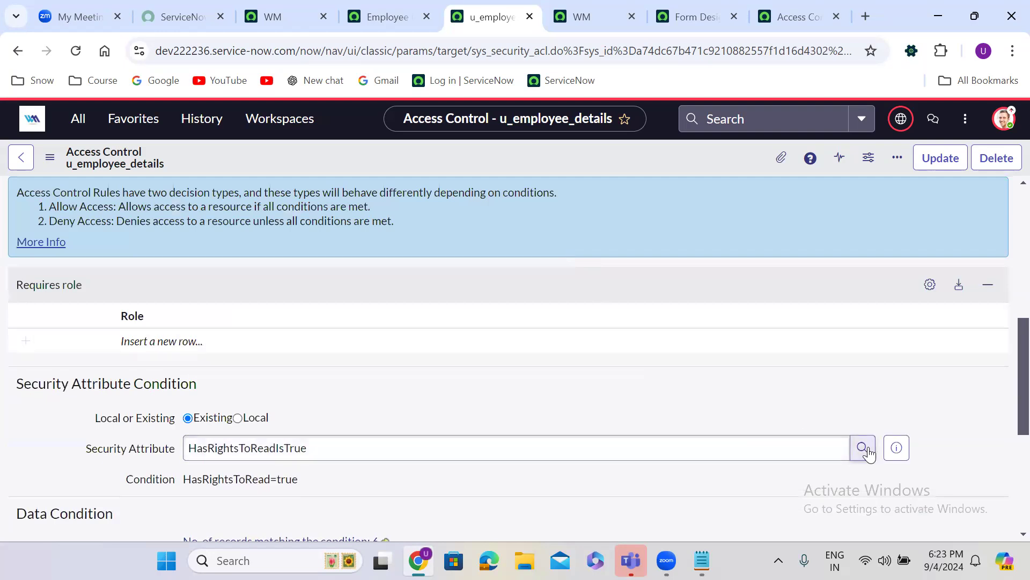
pyautogui.click(862, 447)
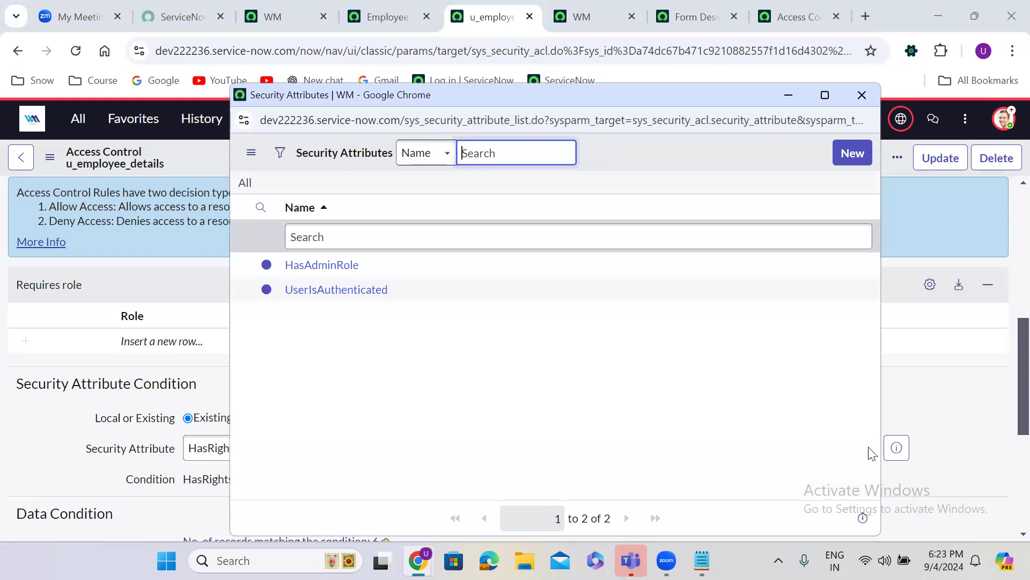
pyautogui.click(361, 291)
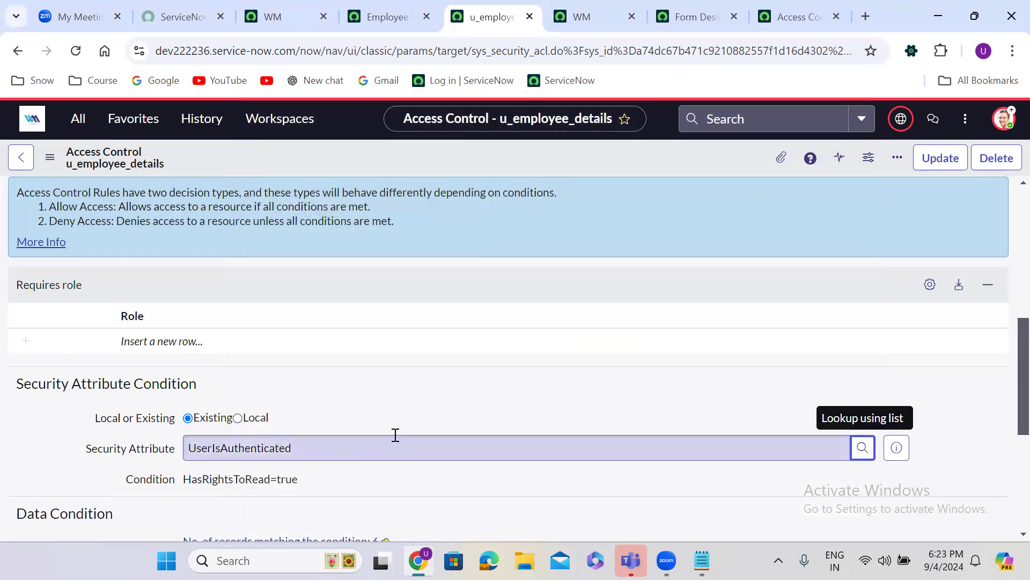
pyautogui.rightClick(431, 154)
pyautogui.click(470, 162)
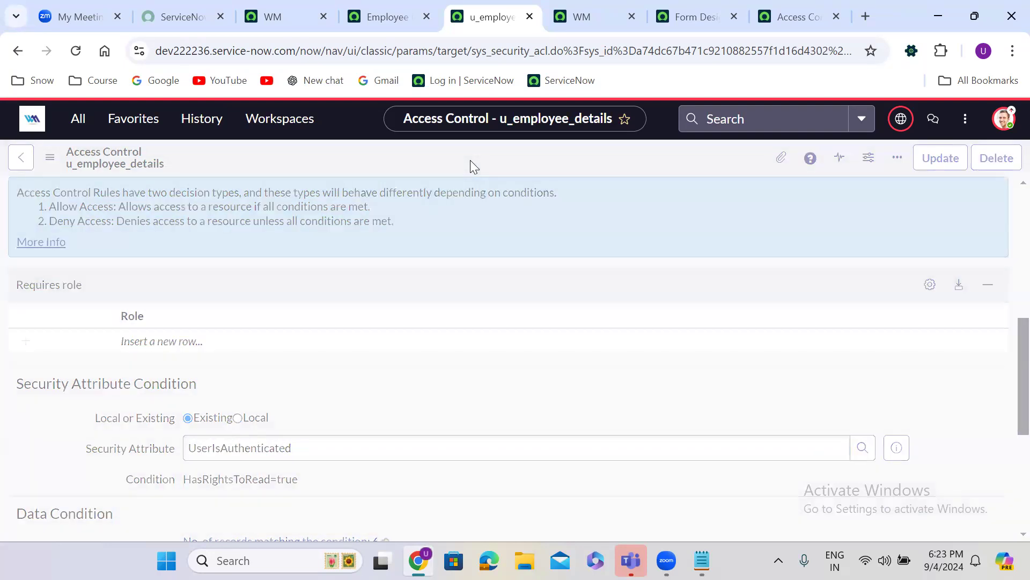
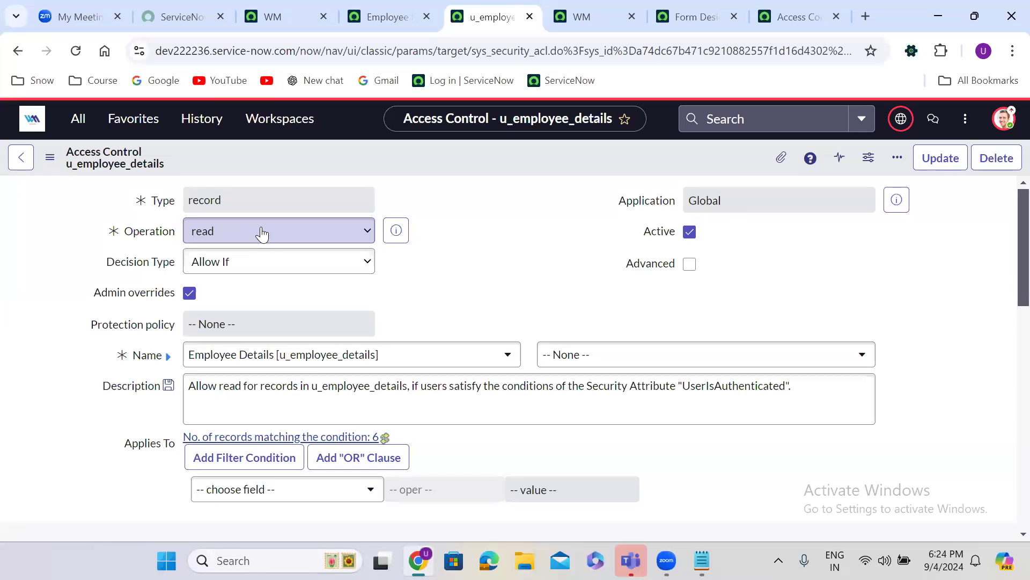
# Impersonate the test user from the avatar menu on the WM home page
pyautogui.click(268, 10)
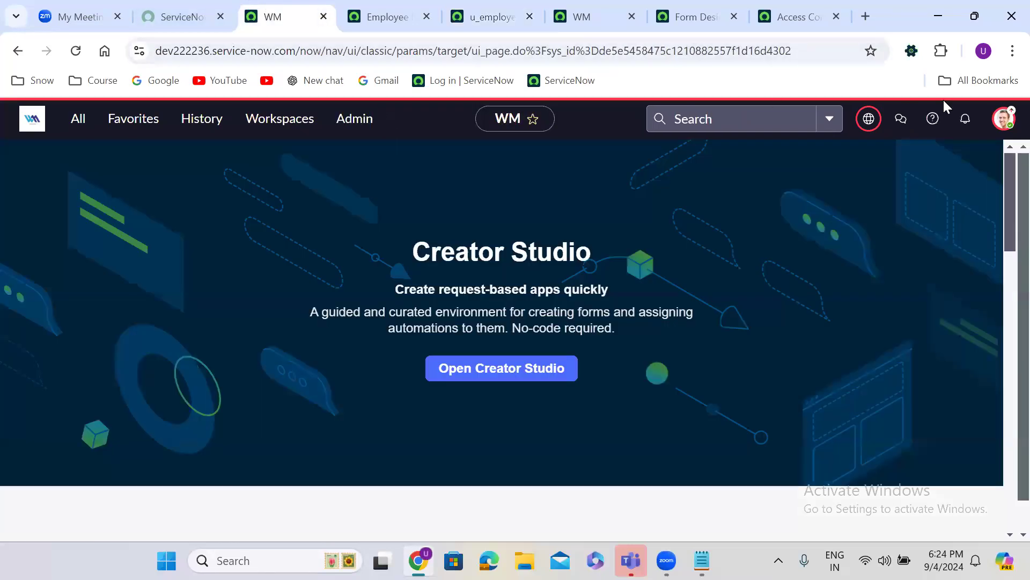
pyautogui.click(1004, 120)
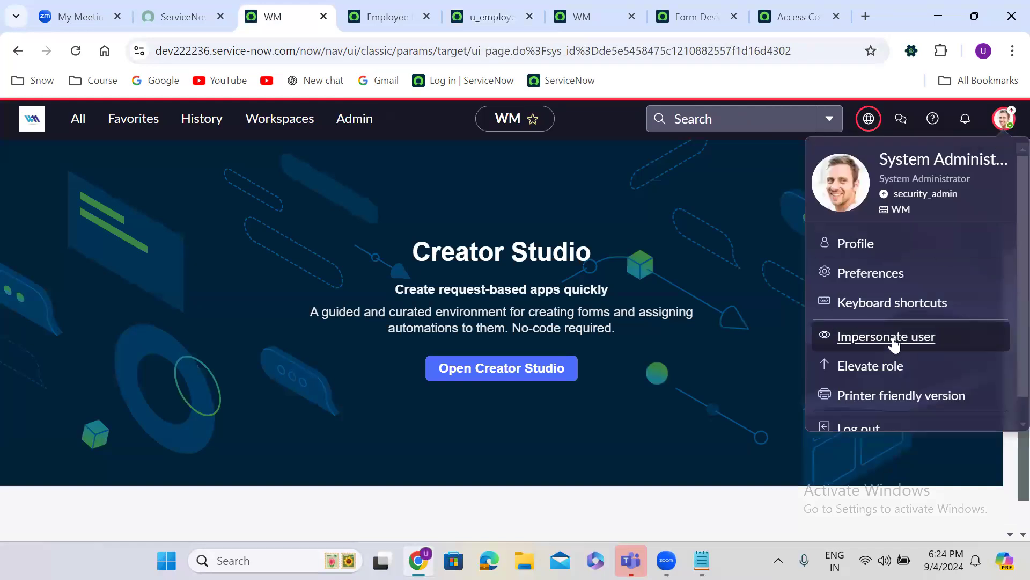
pyautogui.click(893, 337)
pyautogui.click(379, 350)
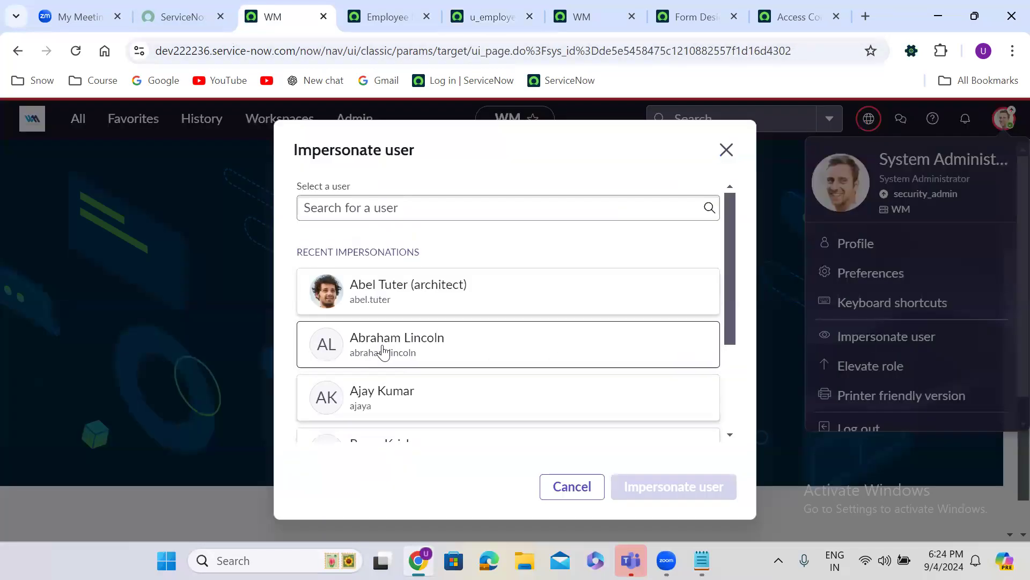
pyautogui.click(662, 485)
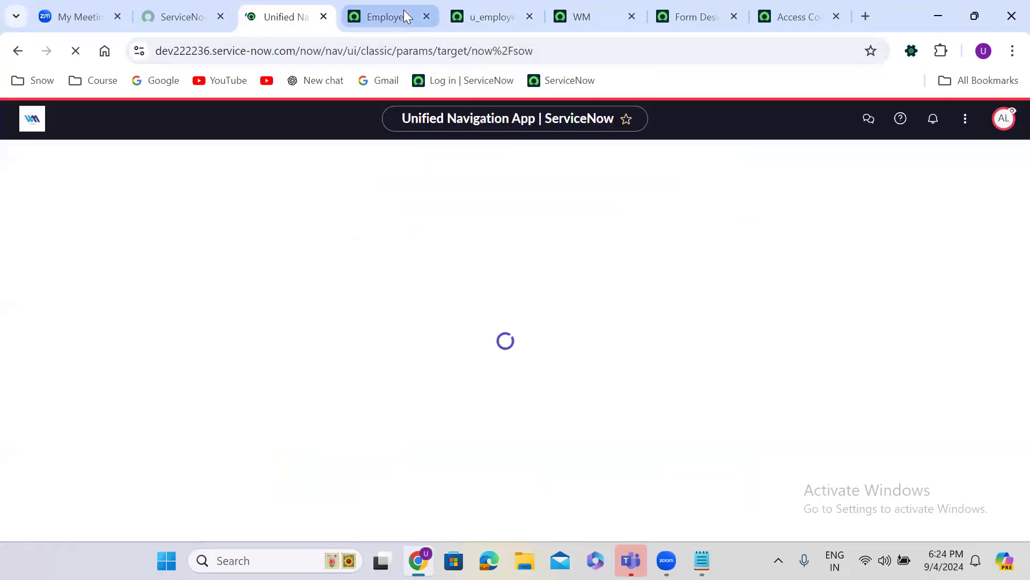
# Reload the Employee Details list as that user, open the first record, then return to the ACL
pyautogui.click(403, 11)
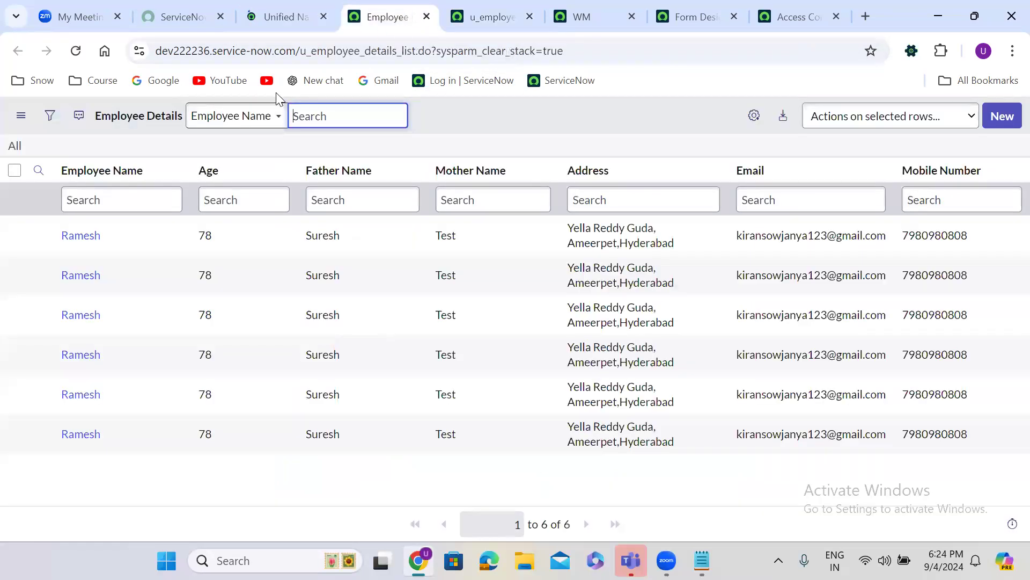
pyautogui.click(75, 51)
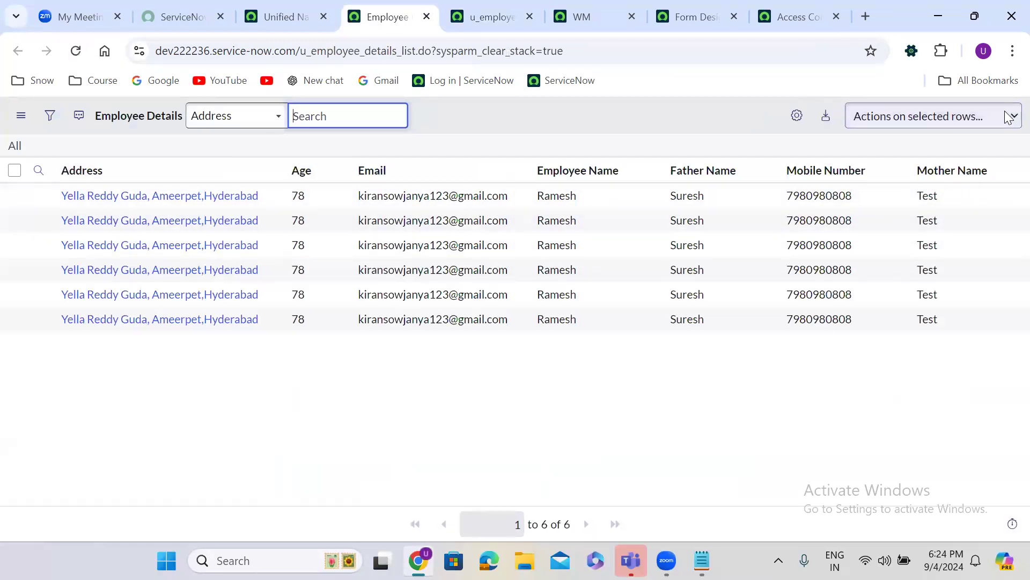
pyautogui.click(121, 198)
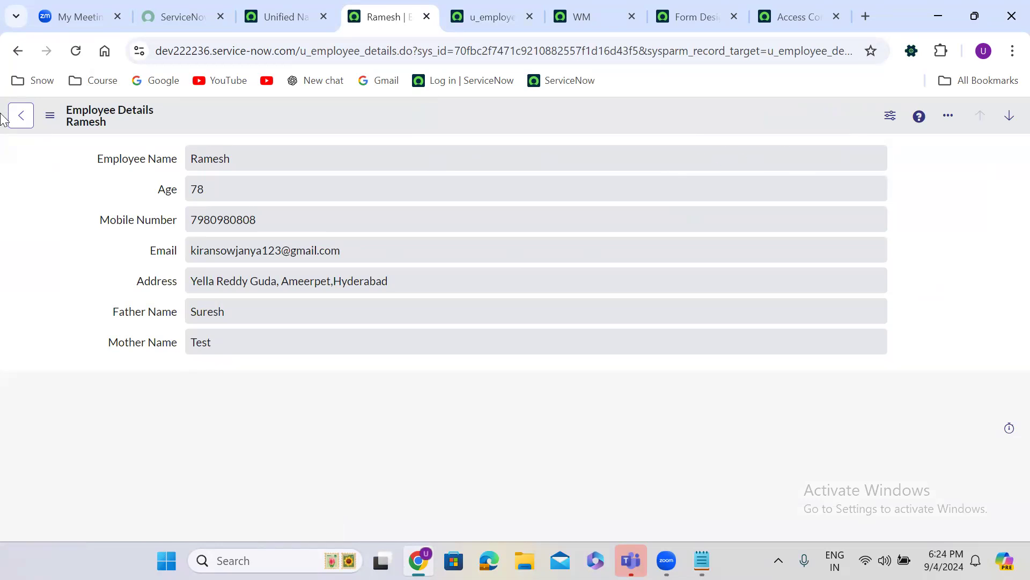
pyautogui.click(18, 51)
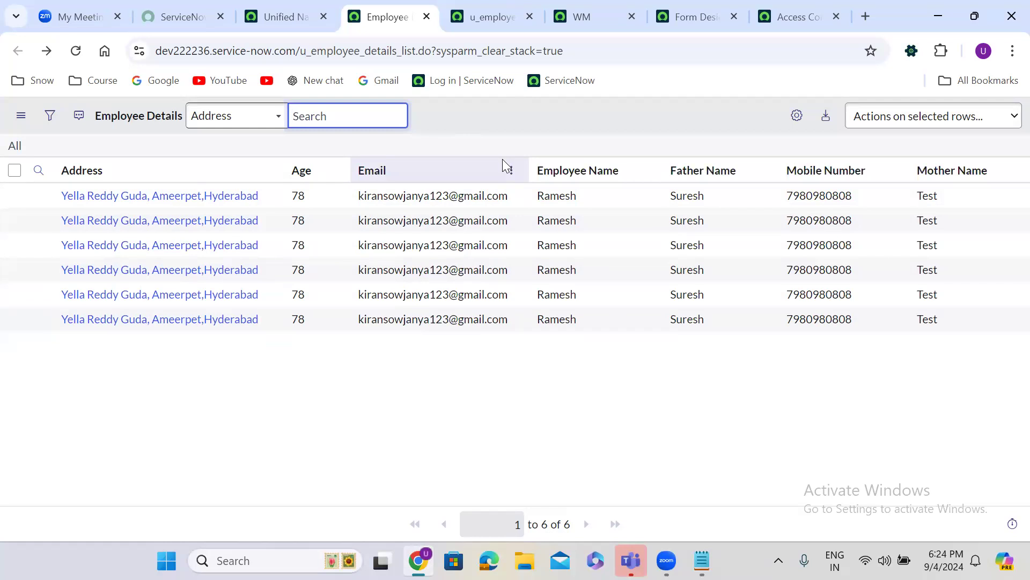
pyautogui.click(485, 17)
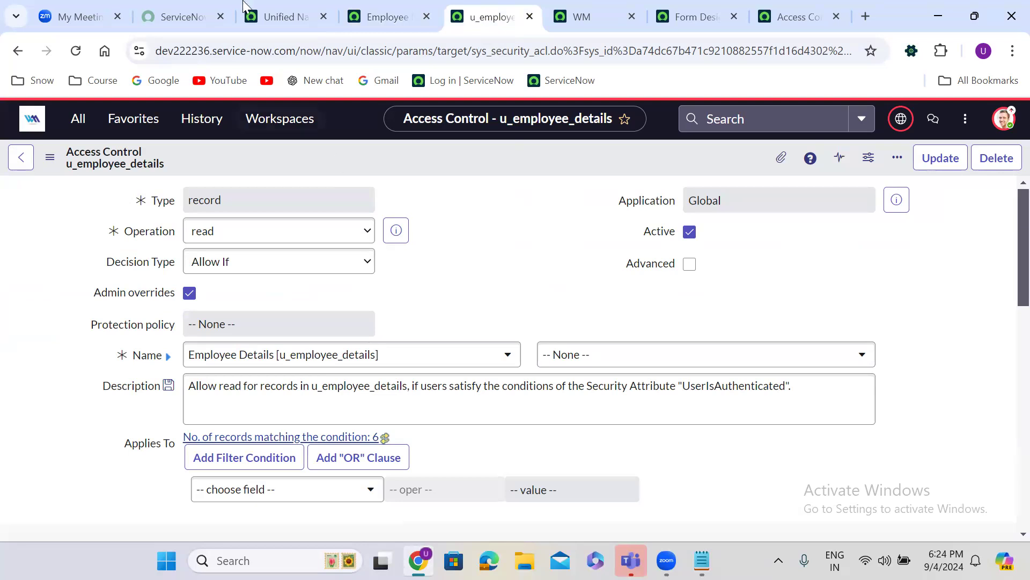
# Switch the impersonation to the second test user
pyautogui.click(265, 18)
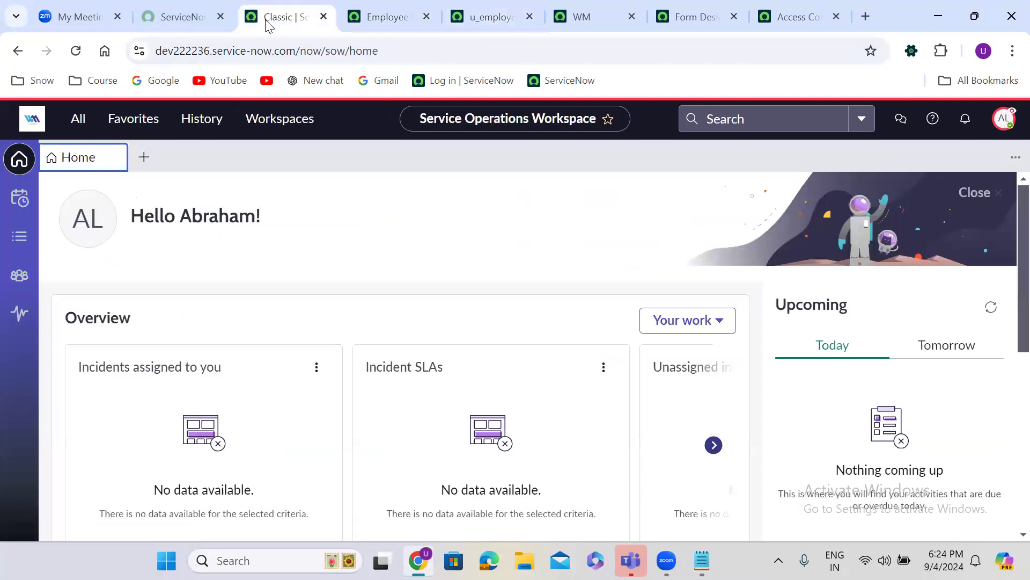
pyautogui.click(1004, 118)
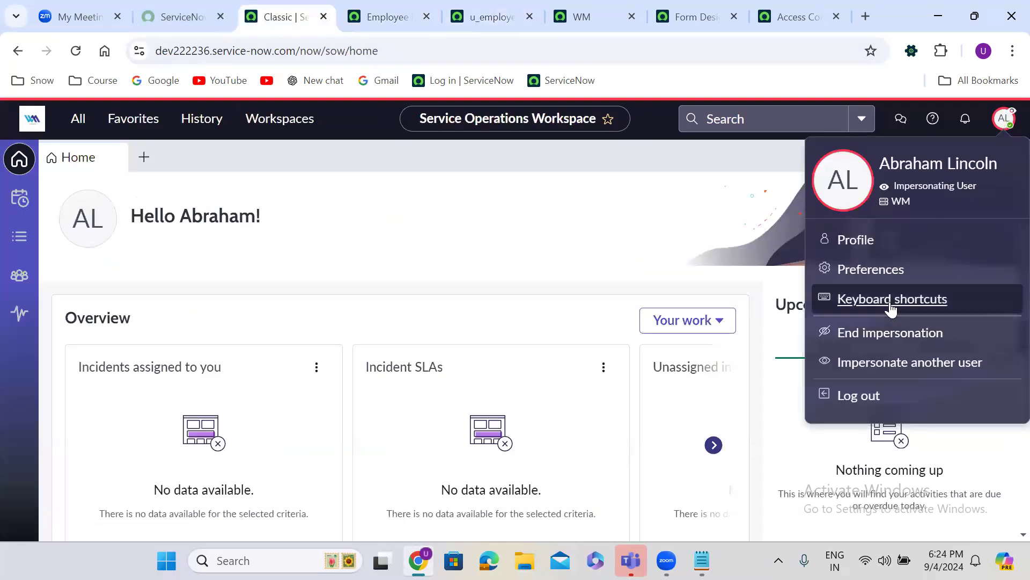
pyautogui.click(891, 365)
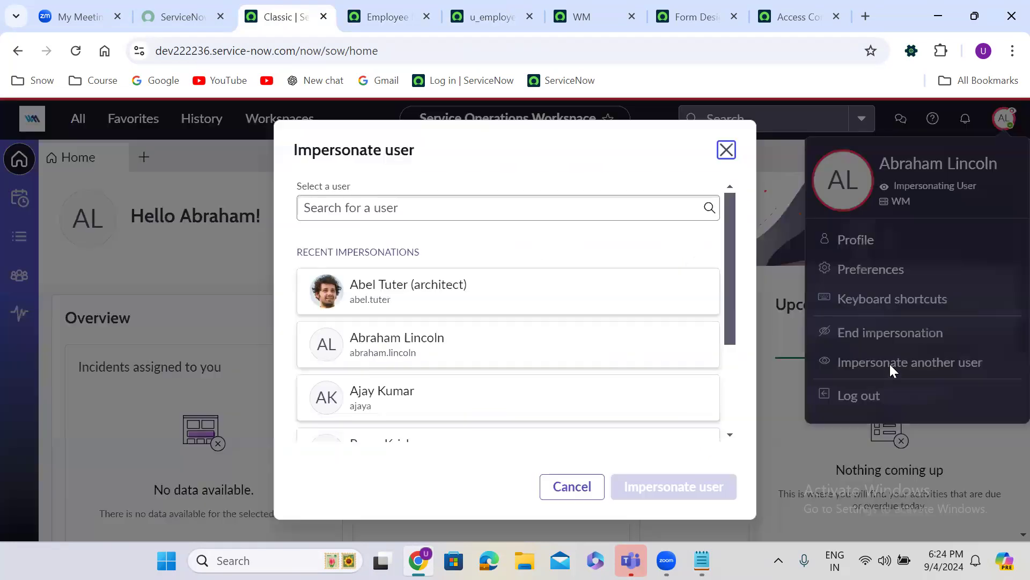
pyautogui.click(406, 397)
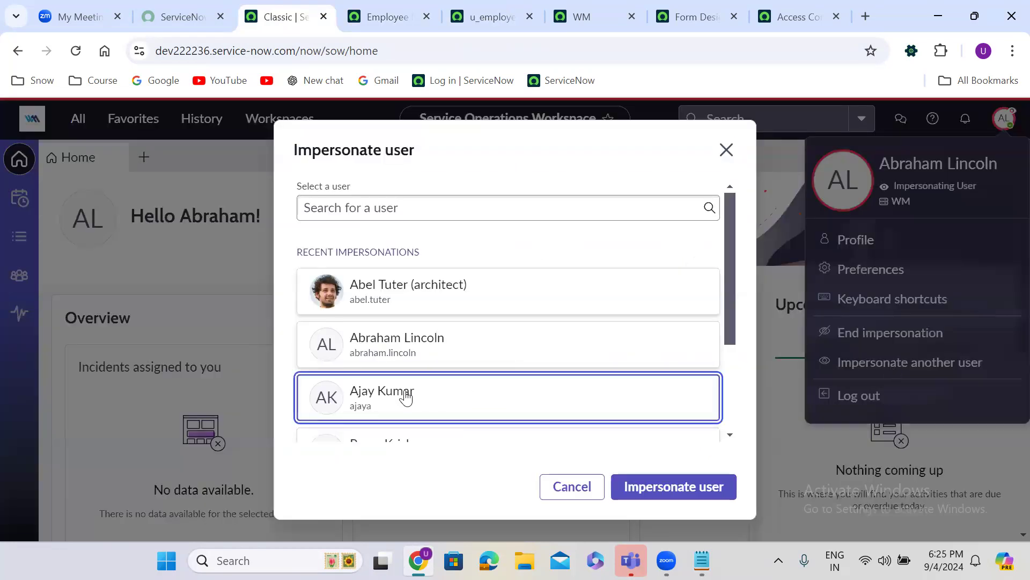
pyautogui.click(681, 486)
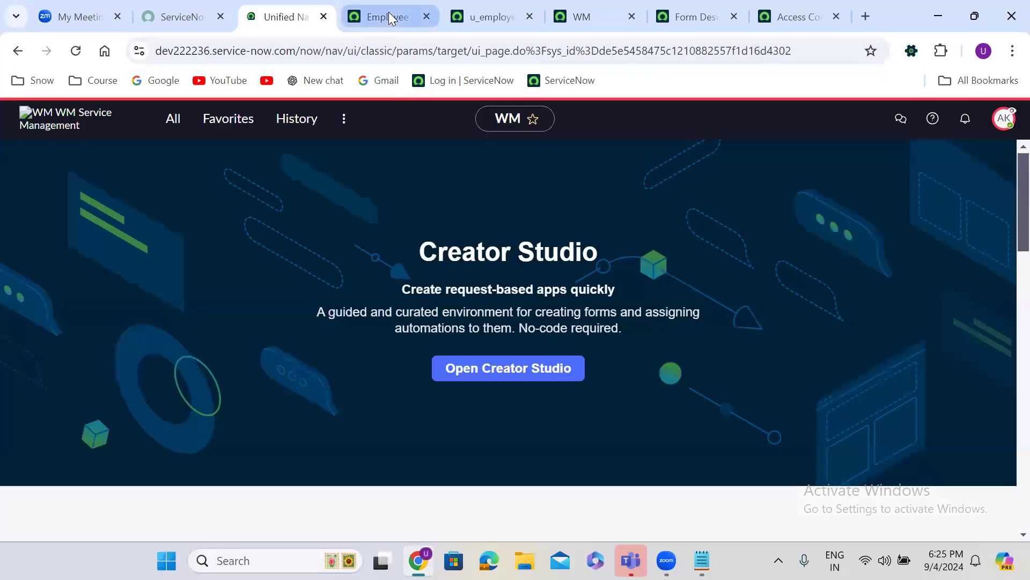
# Reload the Employee Details list as the second user and open the first employee record
pyautogui.click(389, 12)
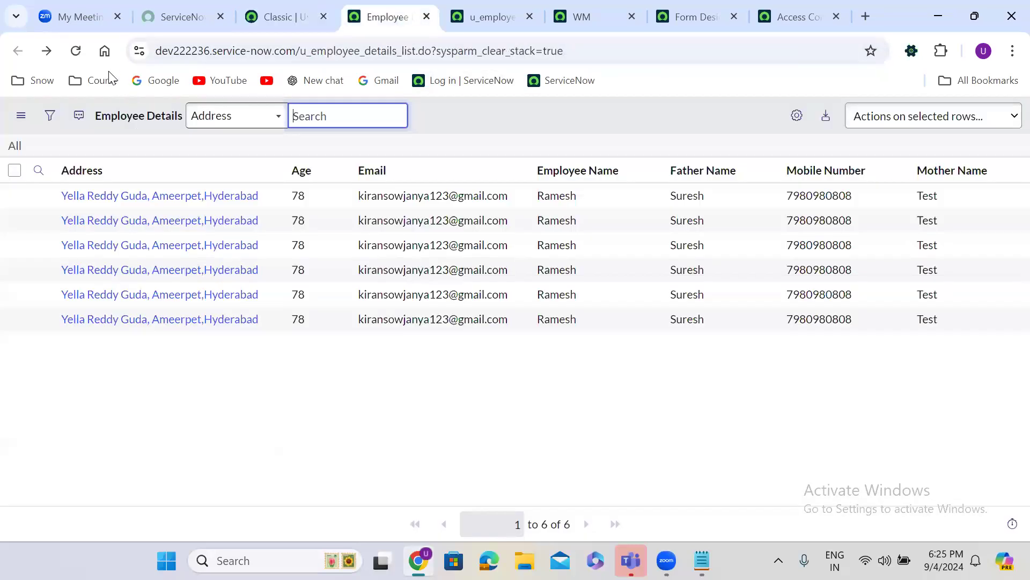
pyautogui.click(76, 51)
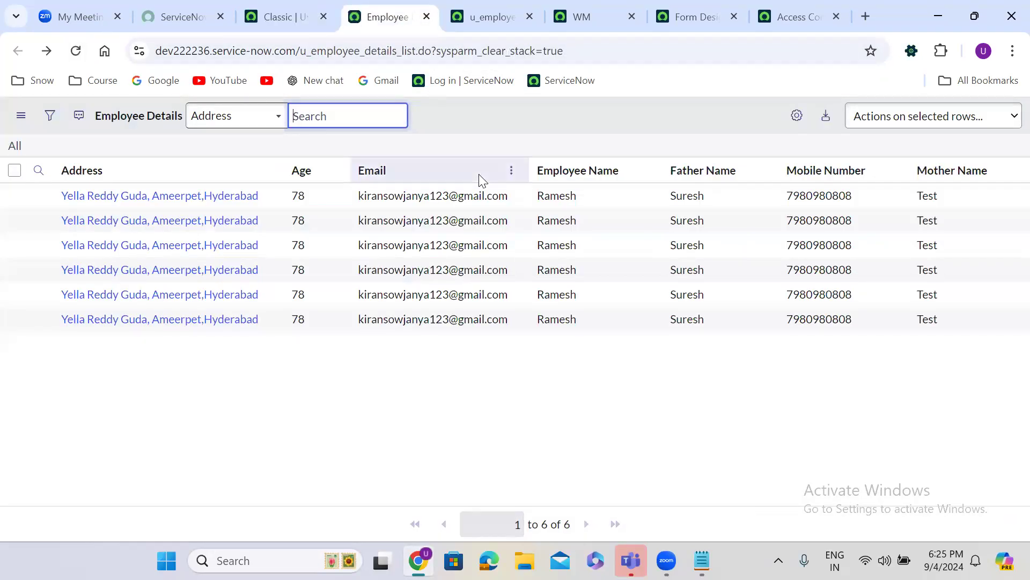
pyautogui.click(144, 195)
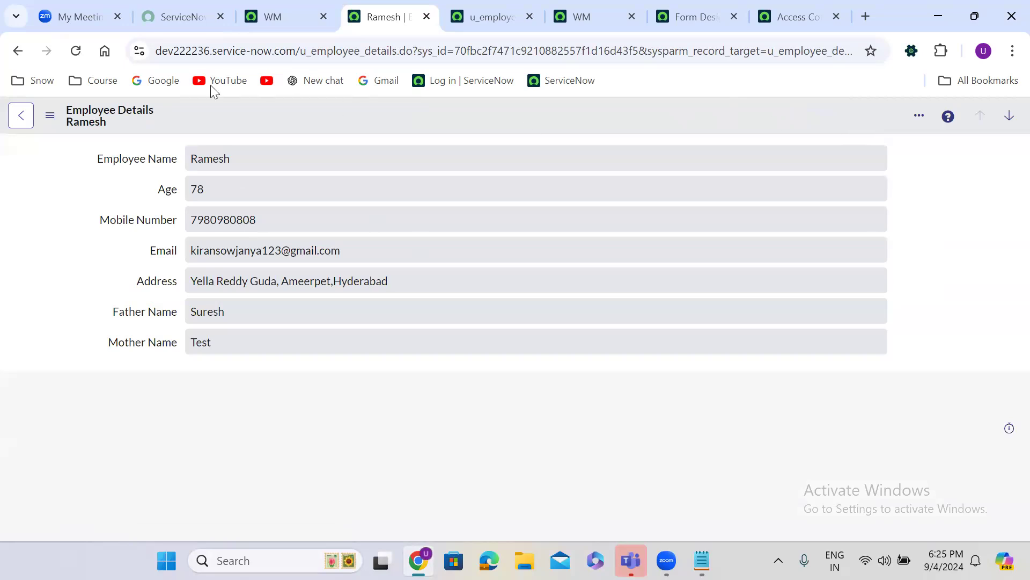
pyautogui.click(17, 50)
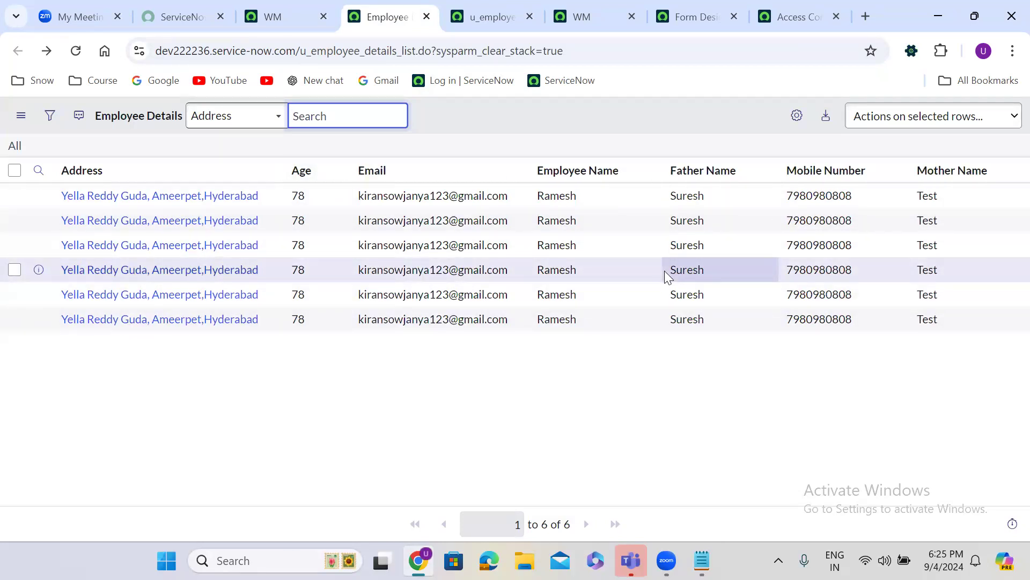
# End impersonation to return to the admin account and reopen the Access Control rule
pyautogui.click(283, 19)
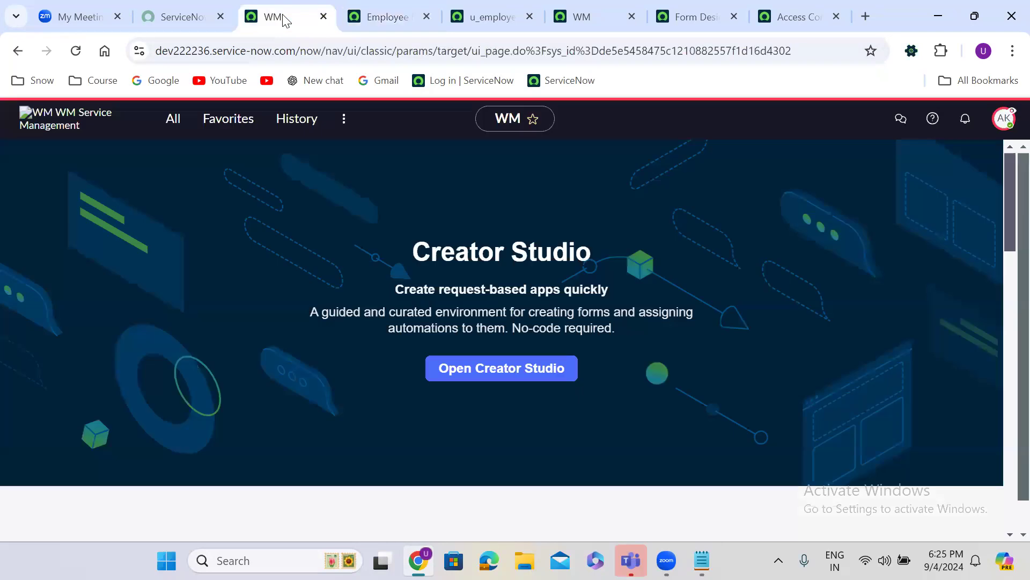
pyautogui.click(1004, 118)
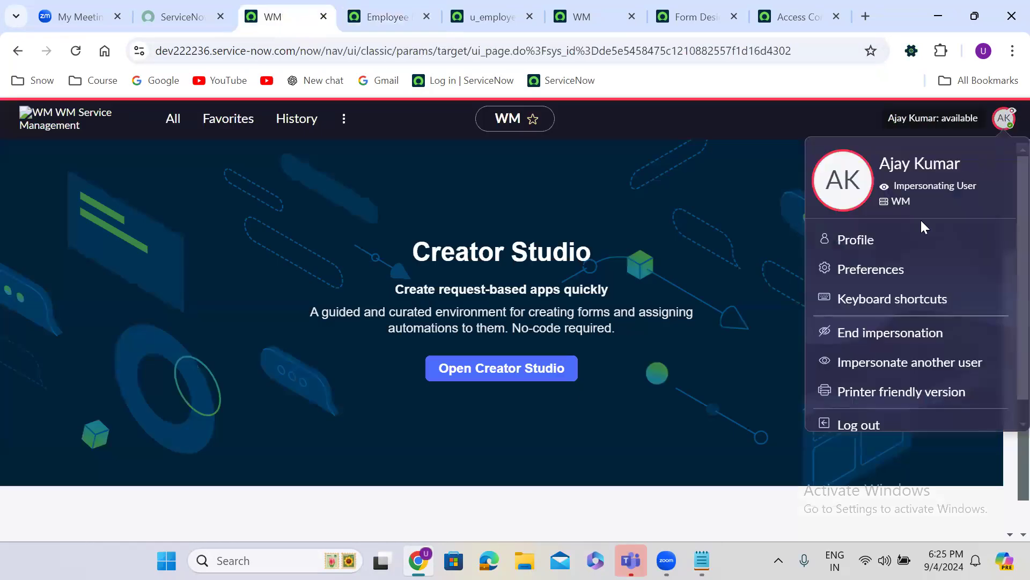
pyautogui.click(892, 333)
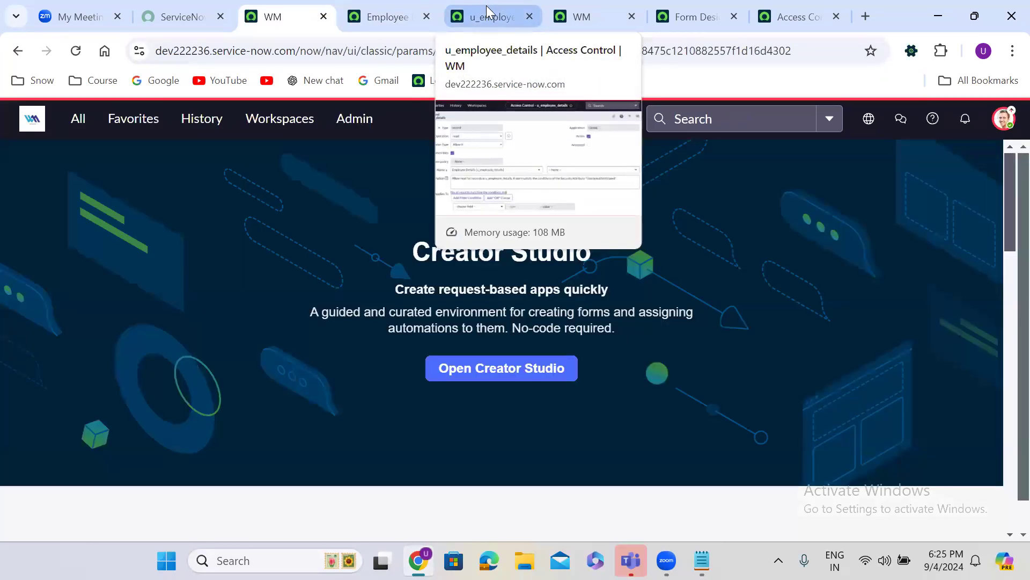
pyautogui.click(489, 9)
pyautogui.click(352, 2)
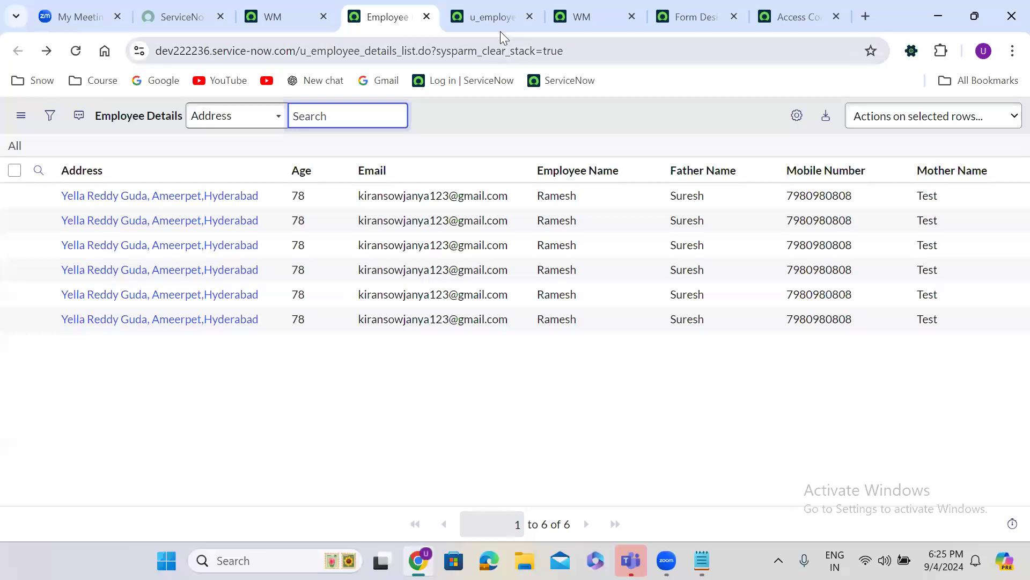
pyautogui.click(495, 16)
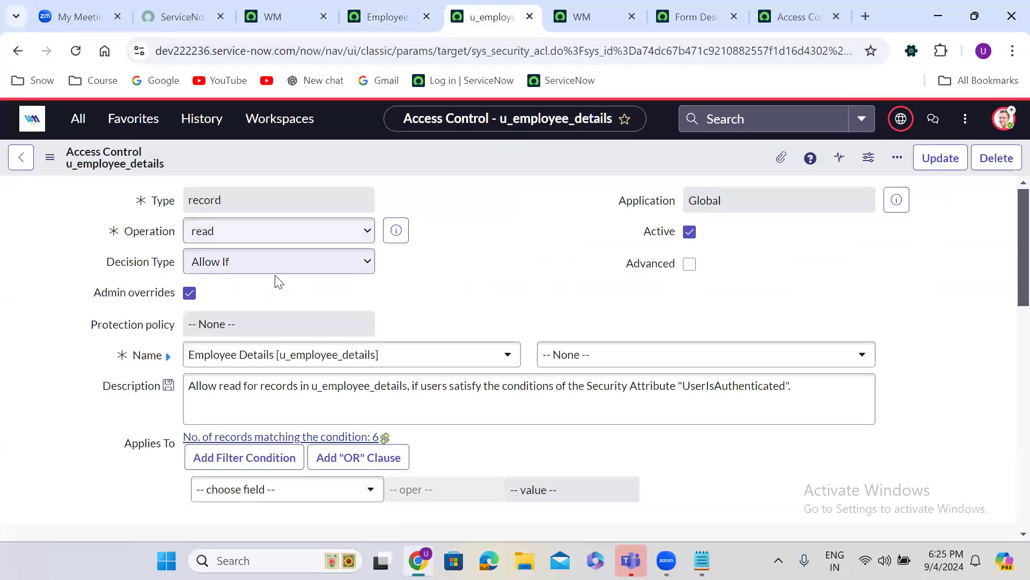
# Change the operation to write and Insert and Stay as a new ACL, continuing past verification
pyautogui.click(227, 234)
pyautogui.click(231, 354)
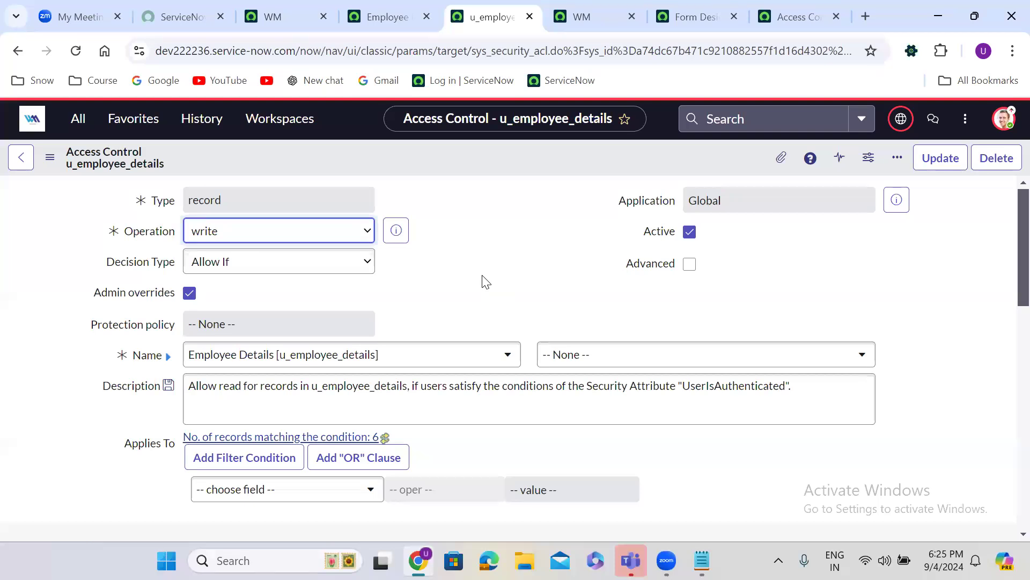
pyautogui.rightClick(438, 154)
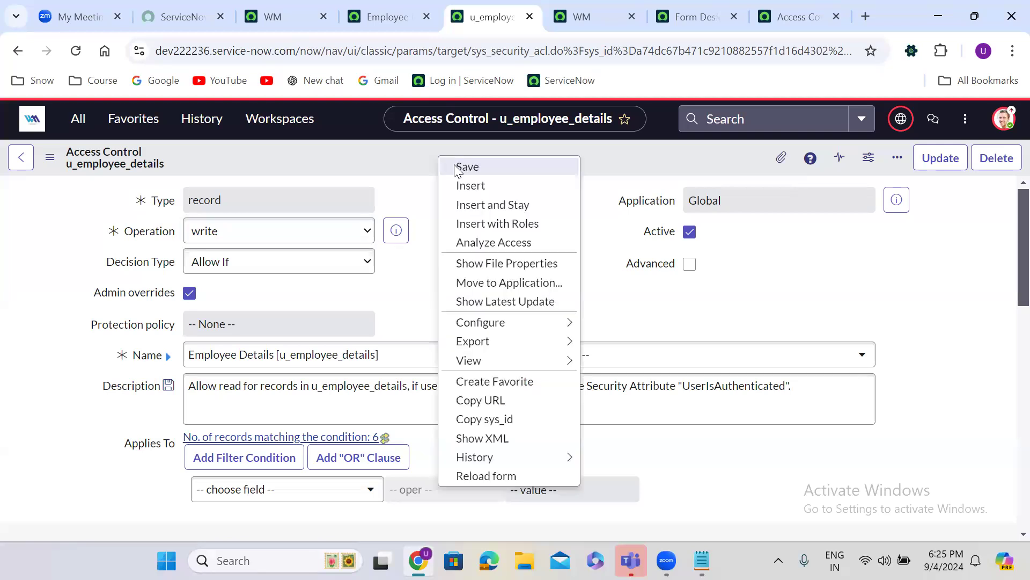
pyautogui.click(488, 207)
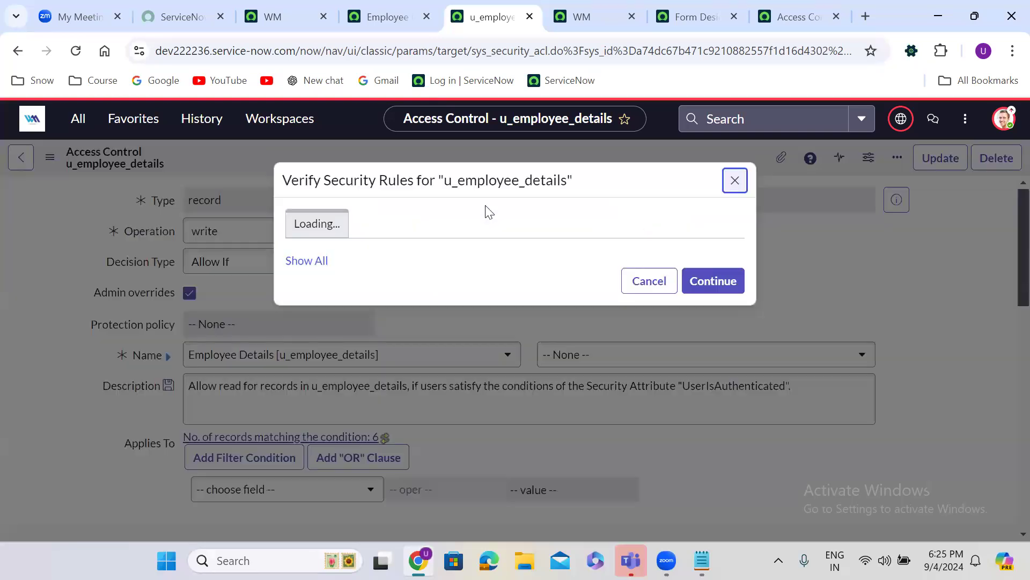
pyautogui.click(721, 388)
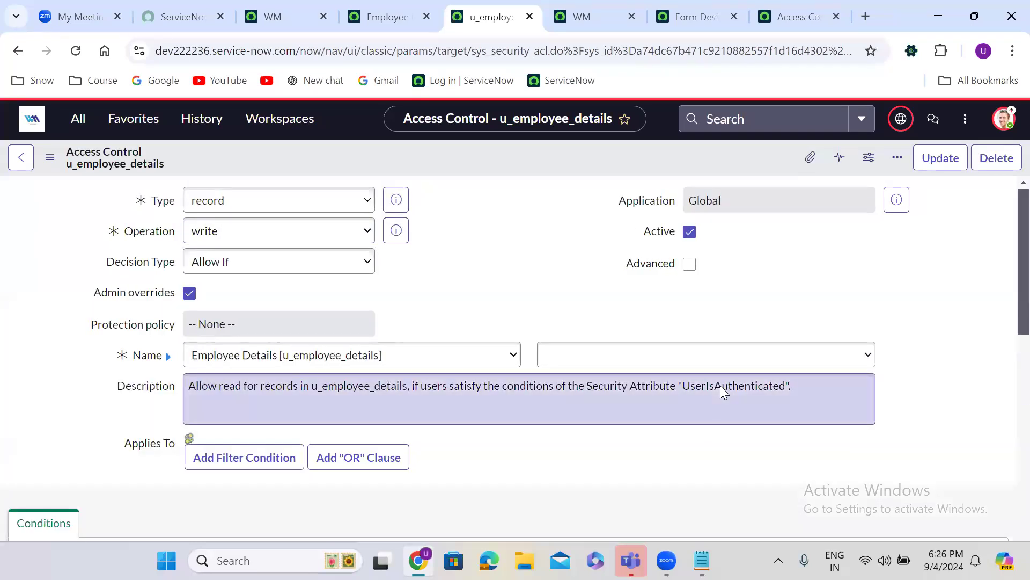
# Impersonate the test user from the WM home page avatar menu
pyautogui.click(287, 12)
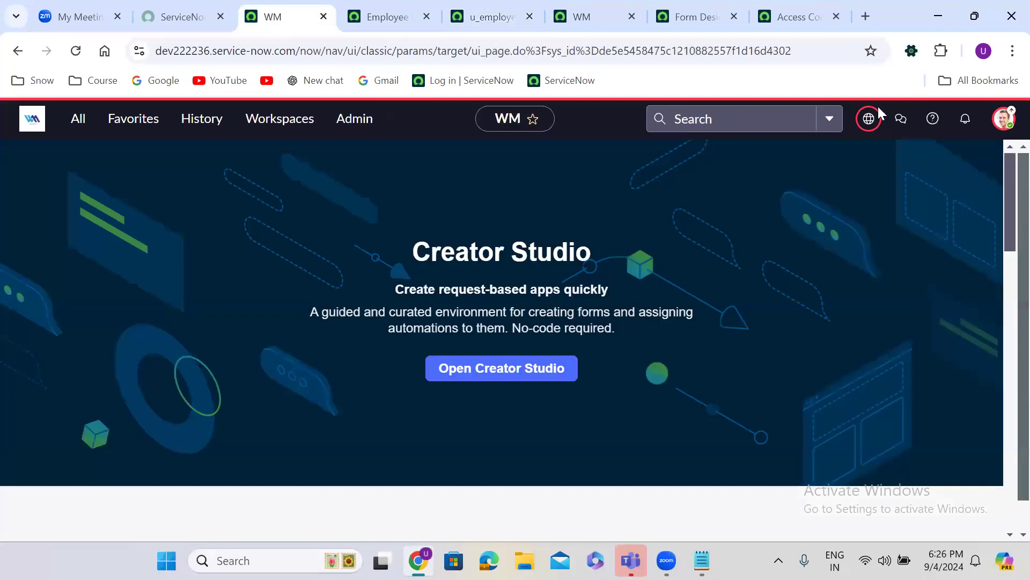
pyautogui.click(1004, 120)
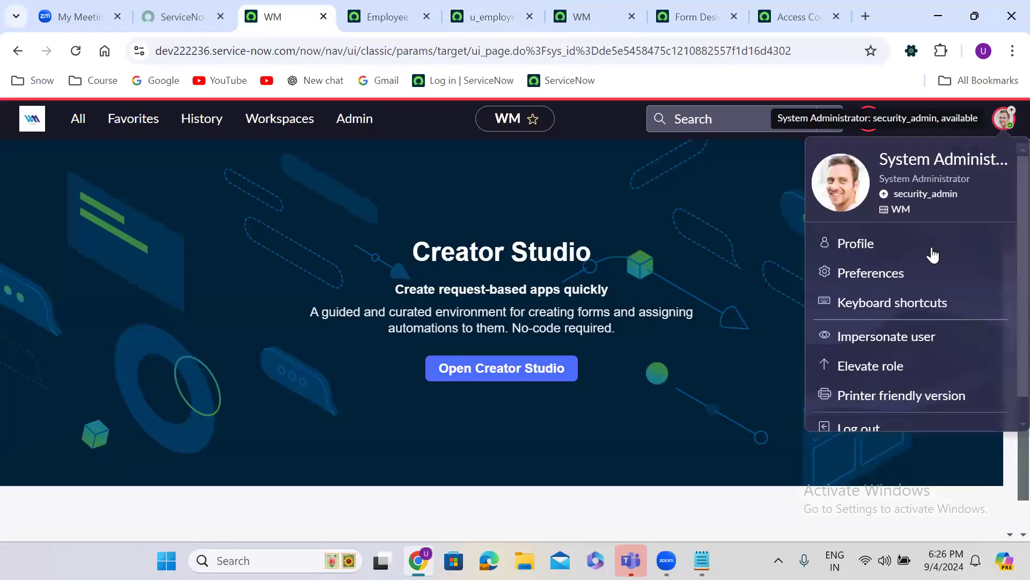
pyautogui.click(891, 336)
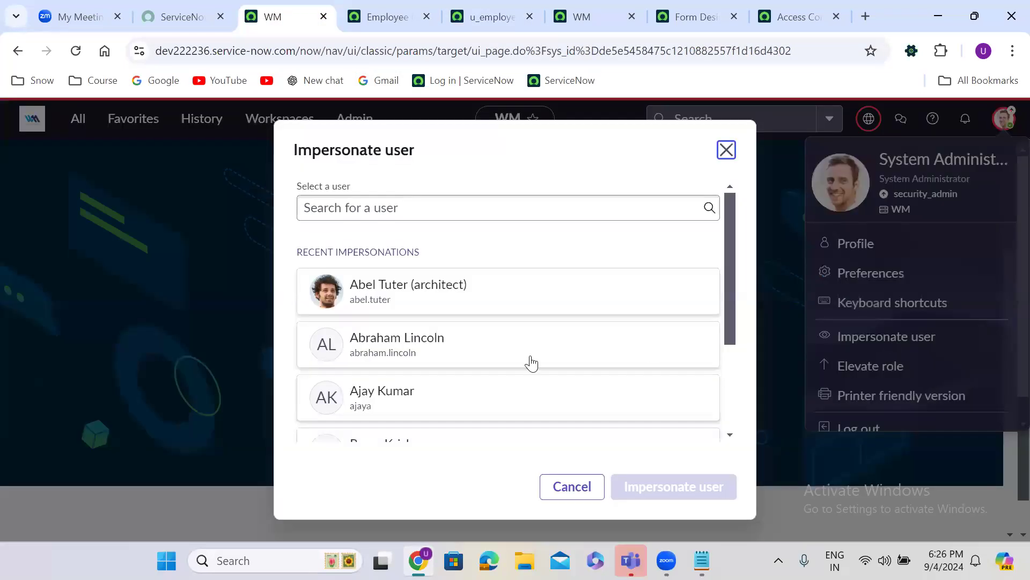
pyautogui.click(529, 356)
pyautogui.click(708, 486)
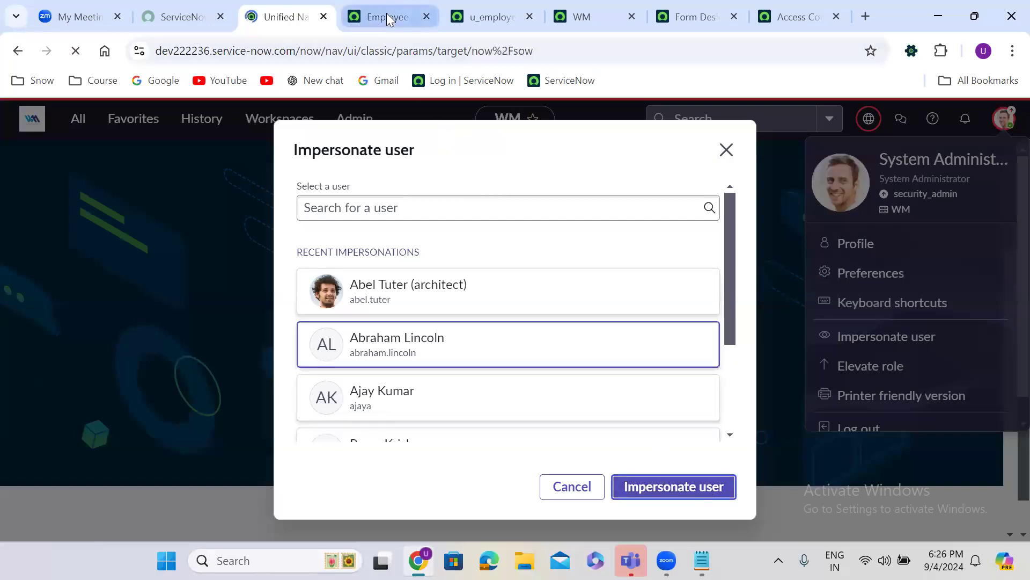
# Reload Employee Details, open the first record, change Age from 78 to 67 and save
pyautogui.click(386, 15)
pyautogui.click(76, 51)
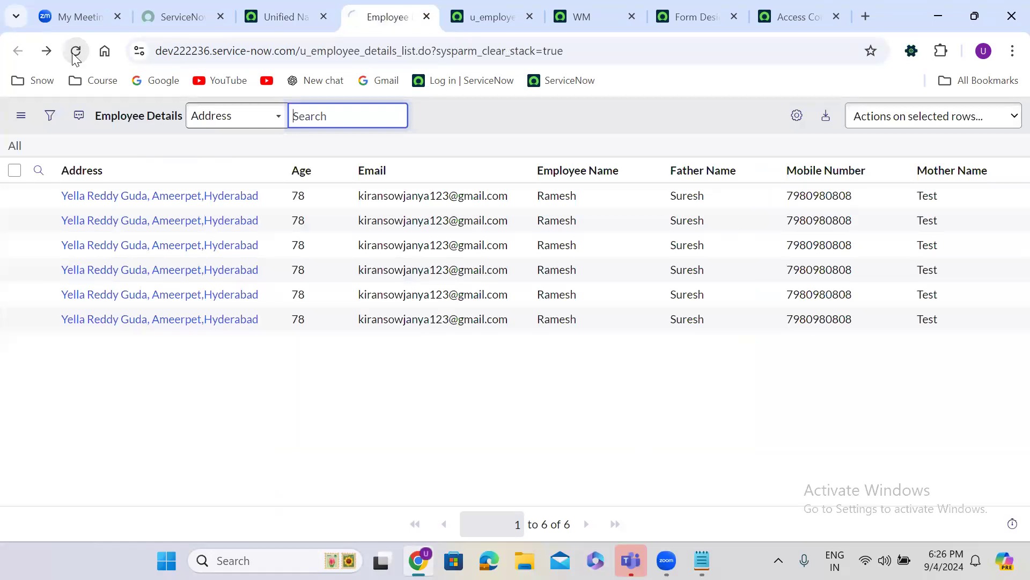
pyautogui.click(125, 197)
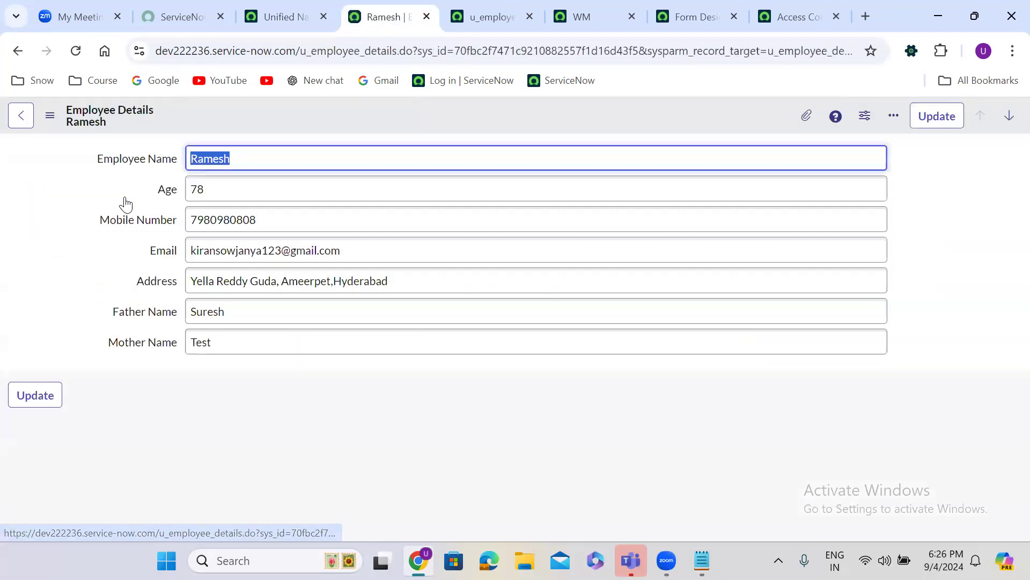
pyautogui.click(381, 190)
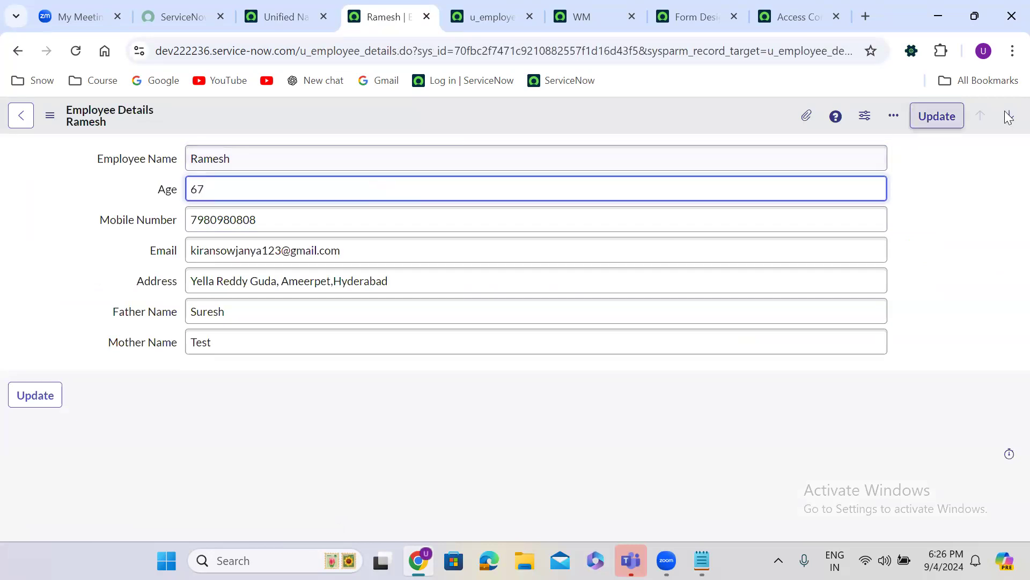
pyautogui.rightClick(720, 115)
pyautogui.click(750, 127)
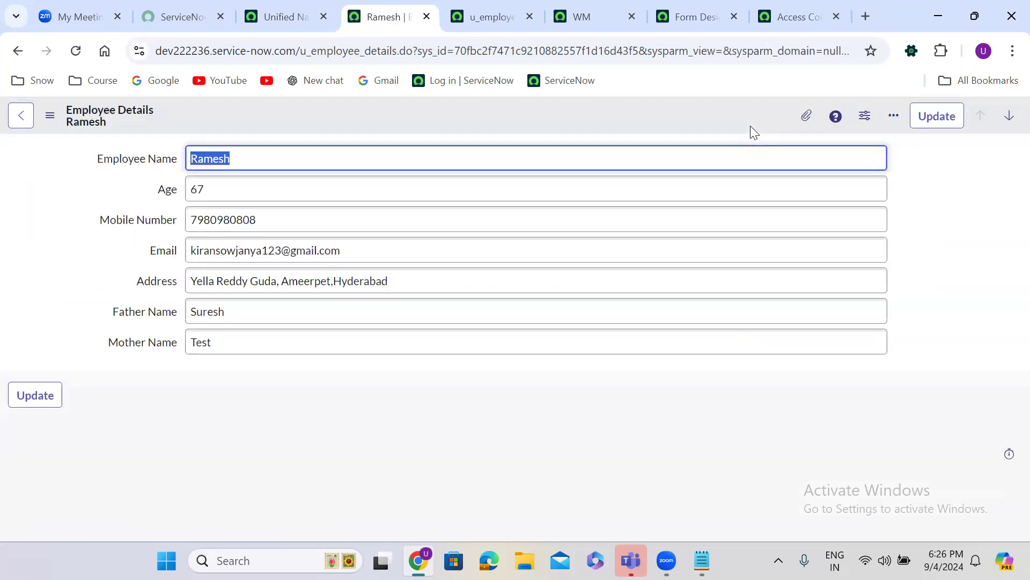
# Return to the list, end the impersonation and go back to the write ACL
pyautogui.click(16, 51)
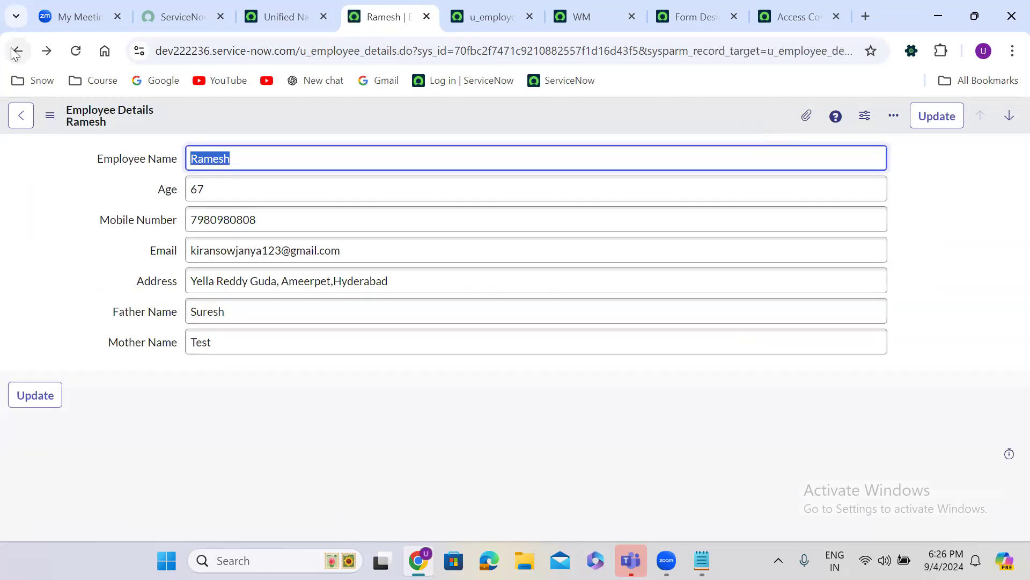
pyautogui.click(12, 49)
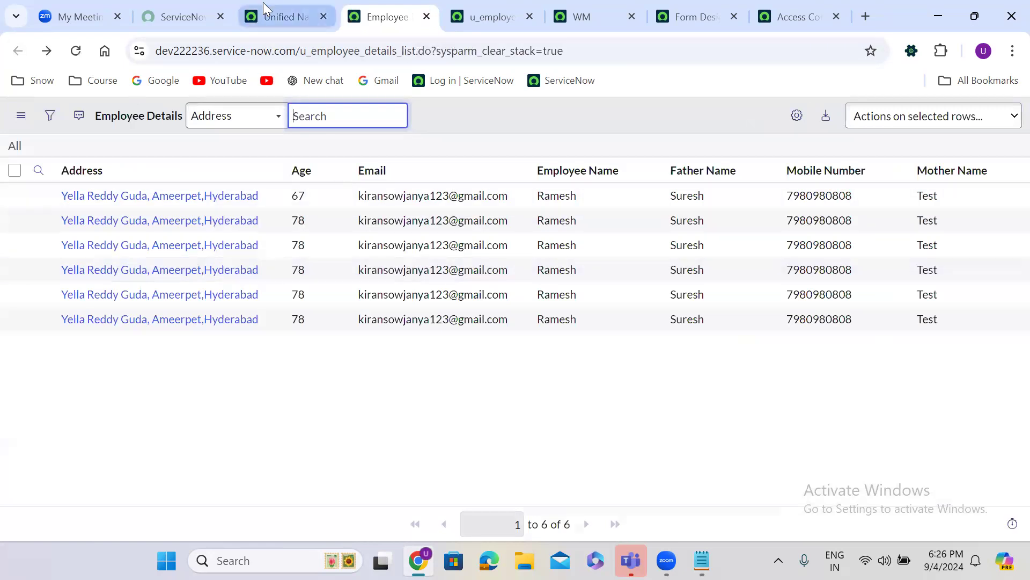
pyautogui.click(264, 11)
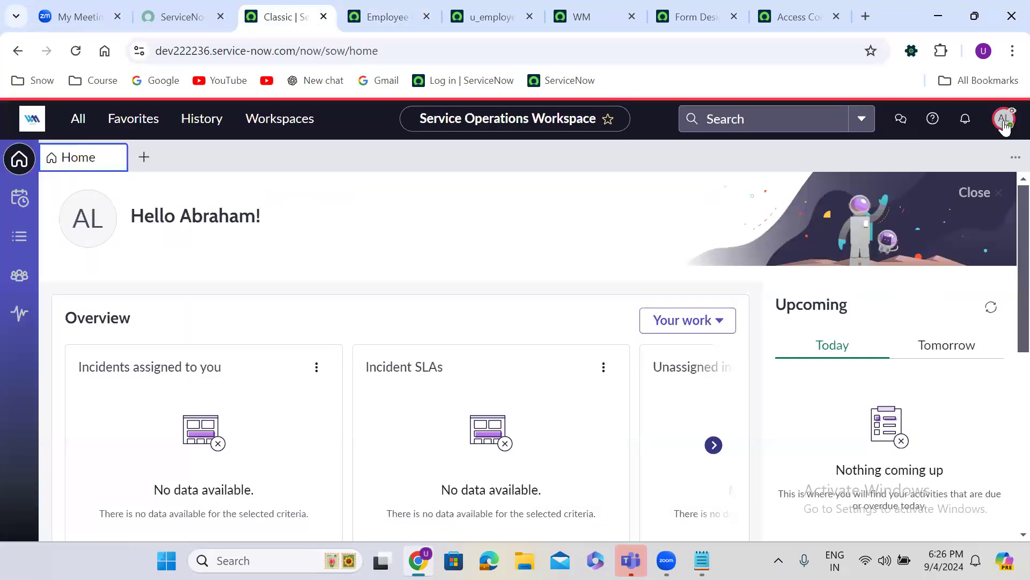
pyautogui.click(1005, 123)
pyautogui.click(886, 334)
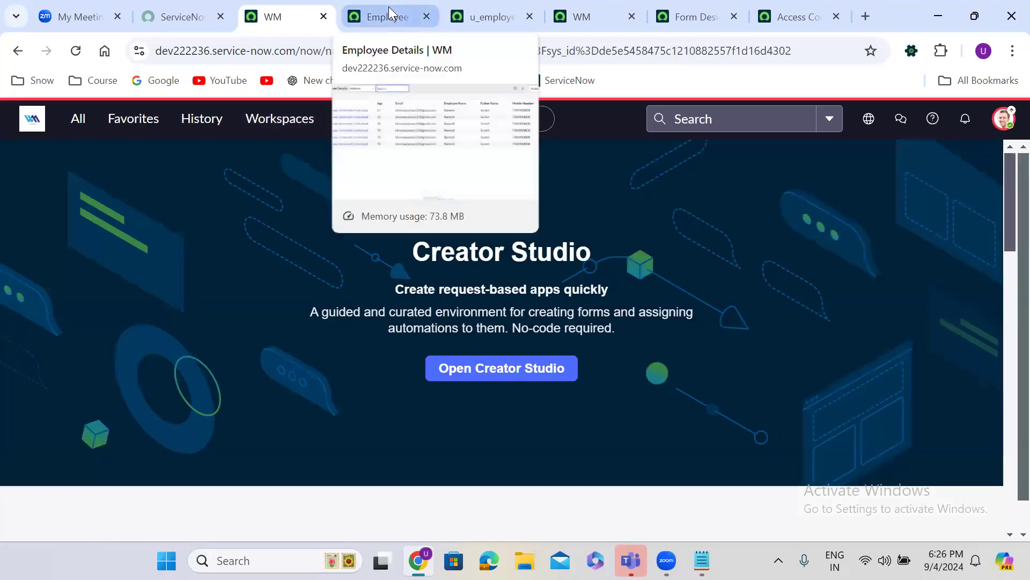
pyautogui.click(487, 11)
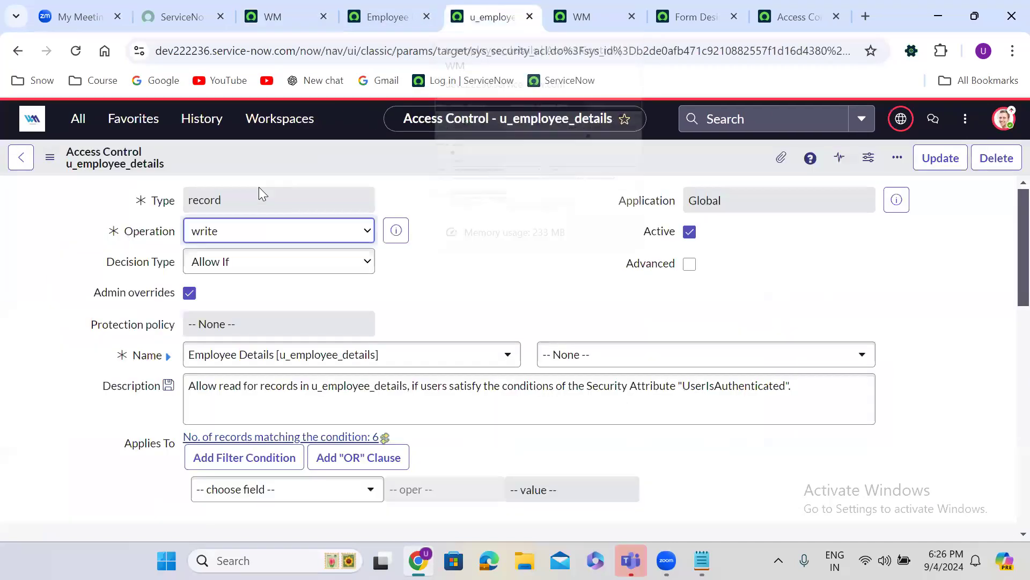
# Set the operation to delete and Insert and Stay as a new ACL, continuing past verification
pyautogui.click(227, 235)
pyautogui.click(225, 365)
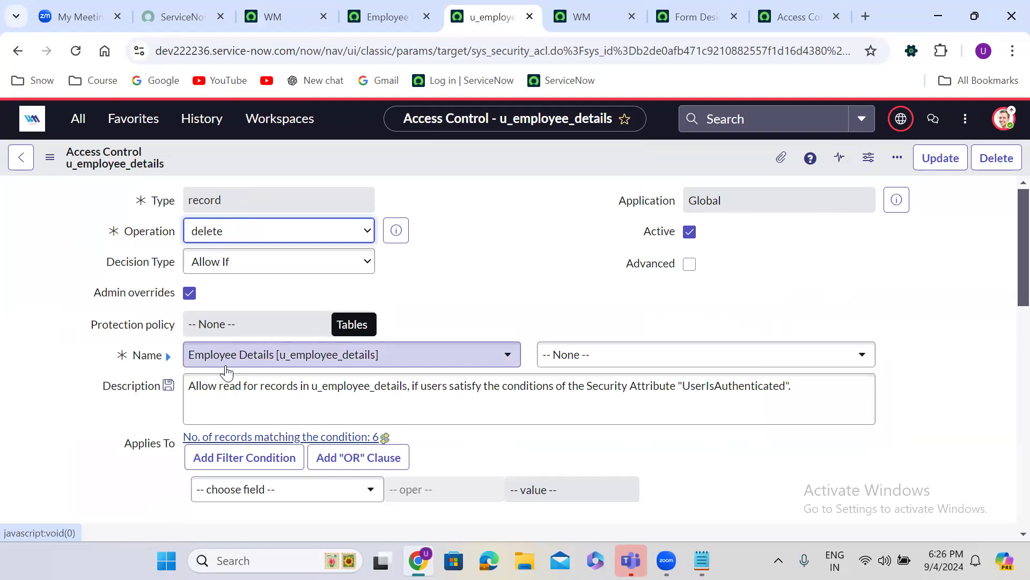
pyautogui.rightClick(460, 153)
pyautogui.click(501, 200)
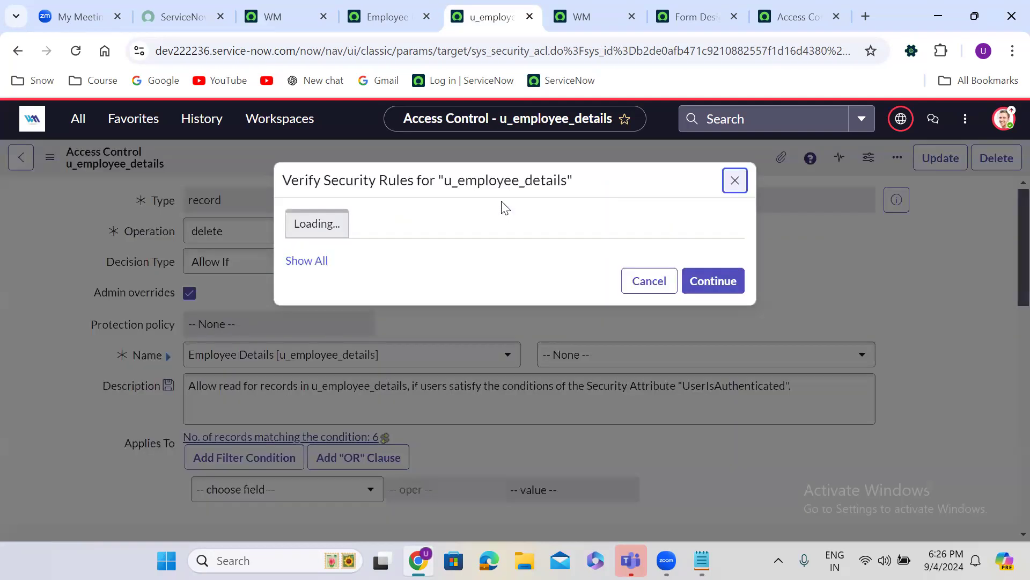
pyautogui.click(714, 419)
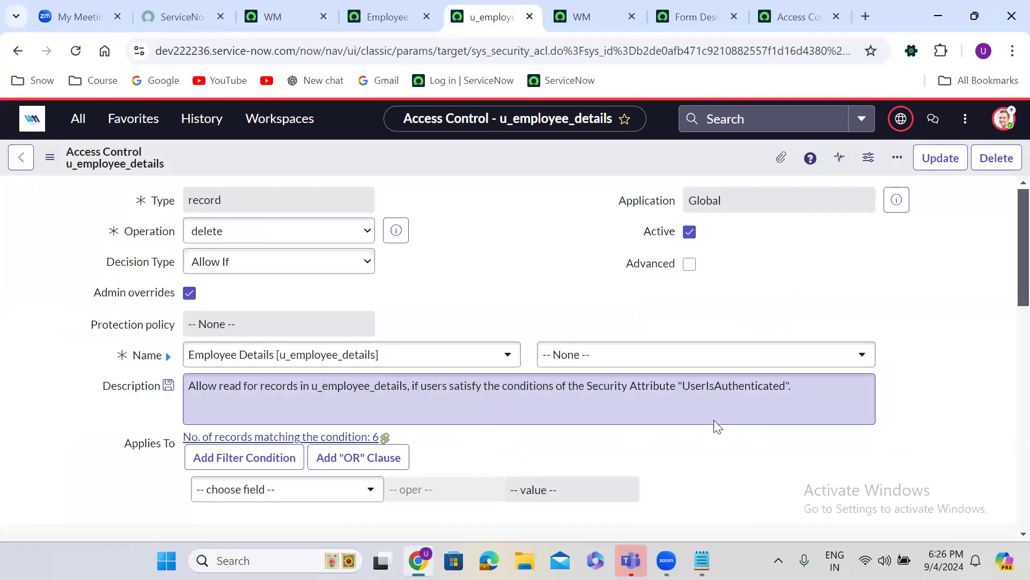
# Impersonate the test user from the avatar menu
pyautogui.click(275, 15)
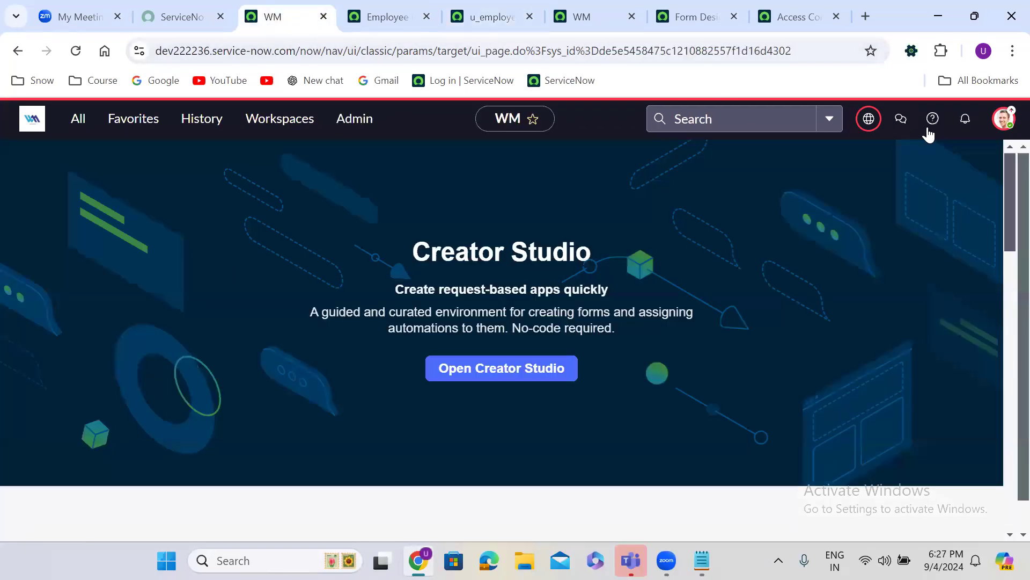
pyautogui.click(1003, 119)
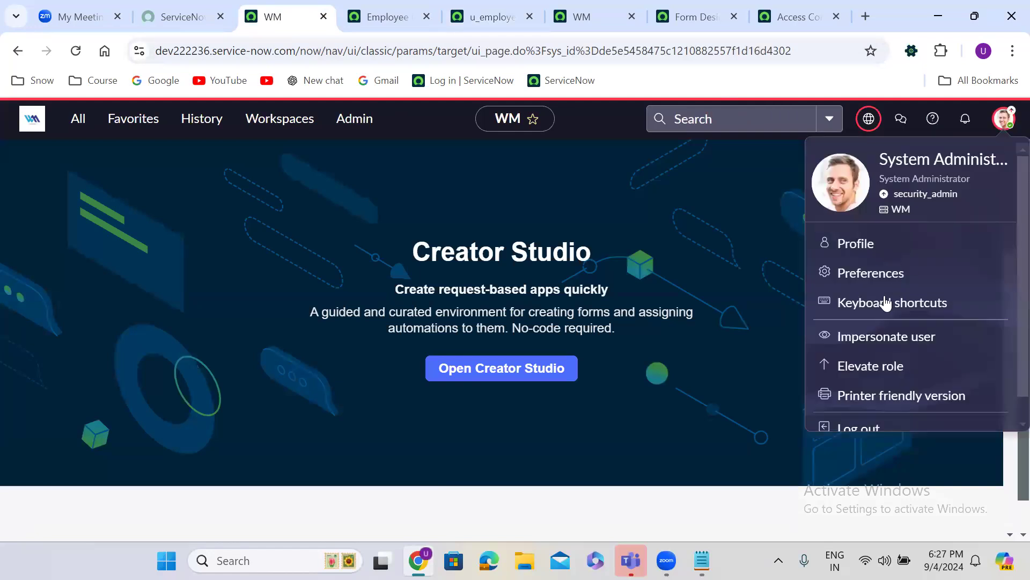
pyautogui.click(873, 336)
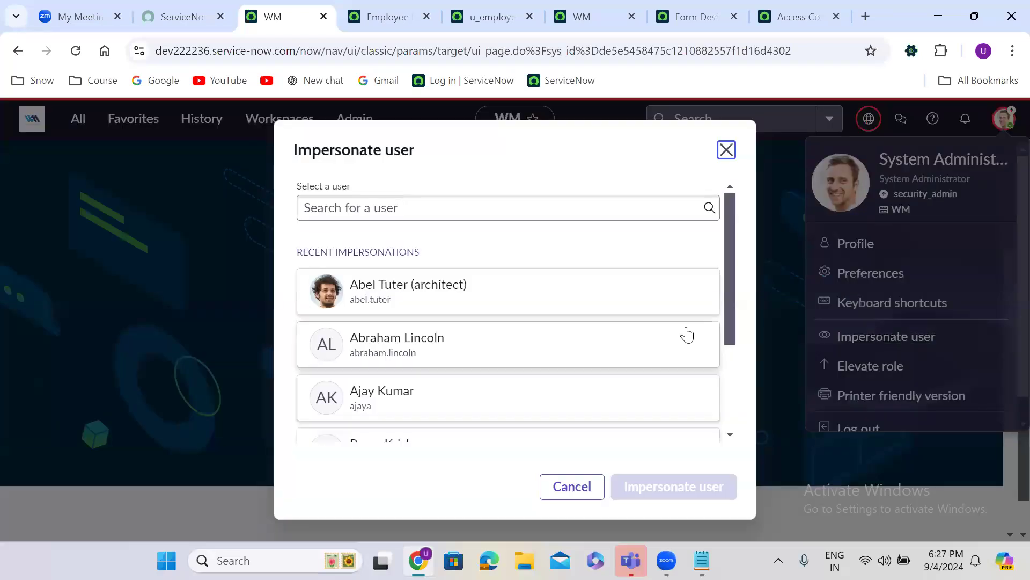
pyautogui.click(617, 347)
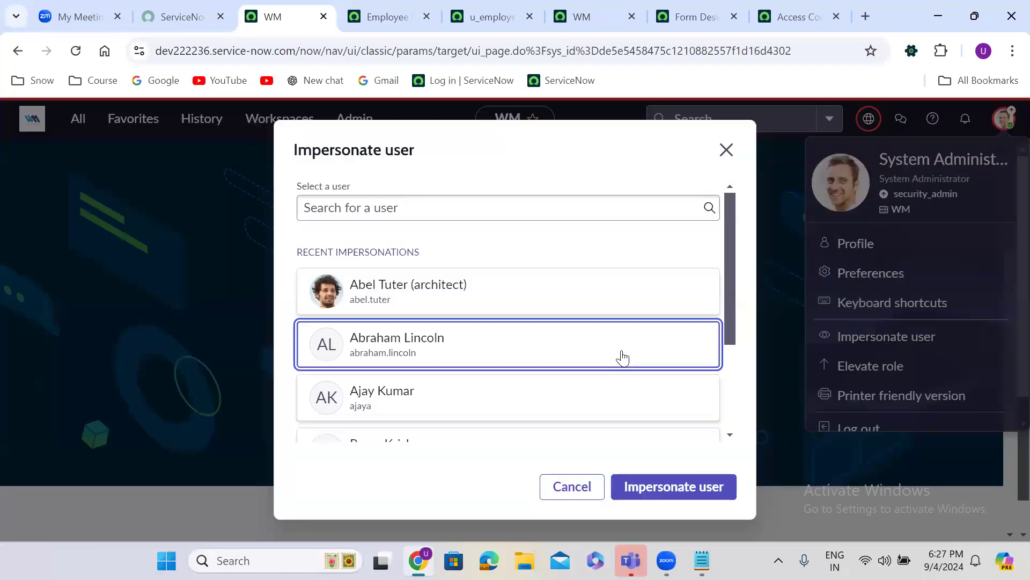
pyautogui.click(638, 489)
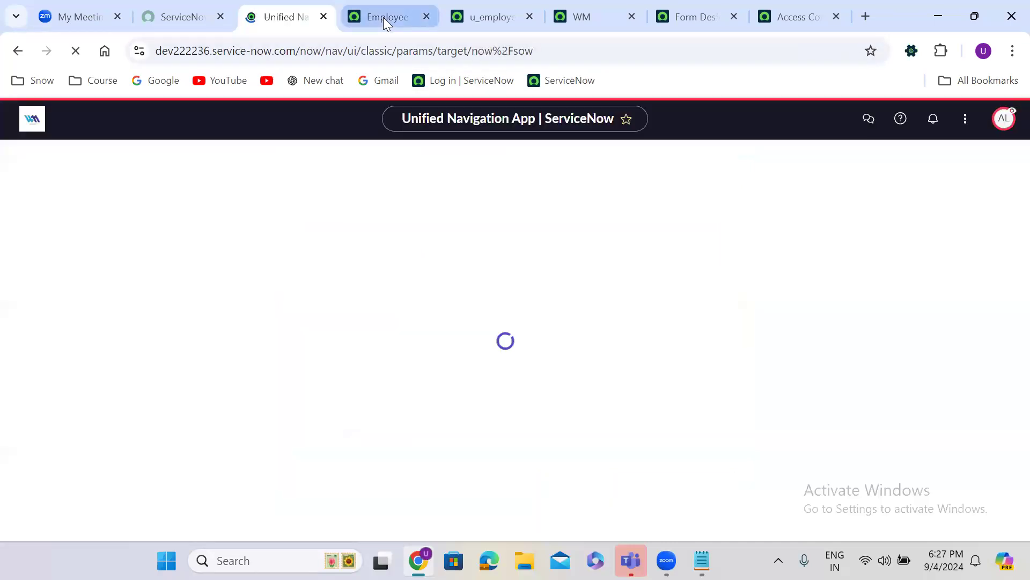
# Reload Employee Details and delete the first employee record as the impersonated user
pyautogui.click(383, 17)
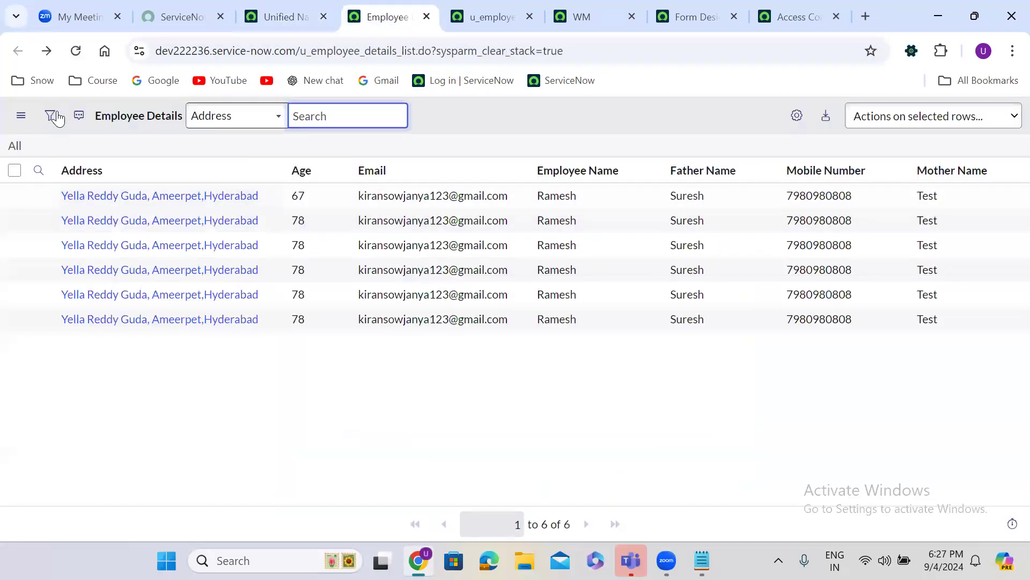
pyautogui.click(76, 51)
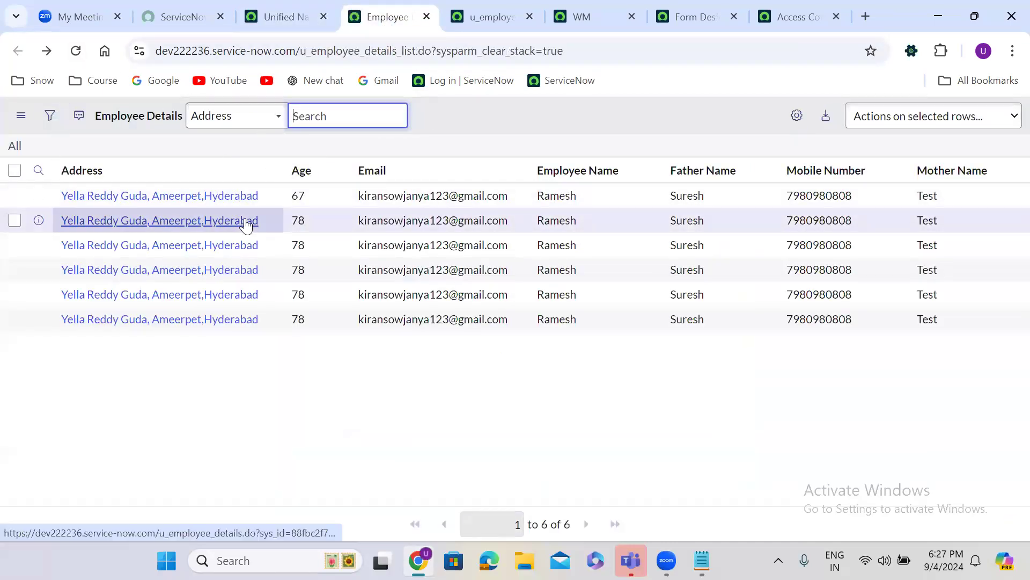
pyautogui.click(145, 195)
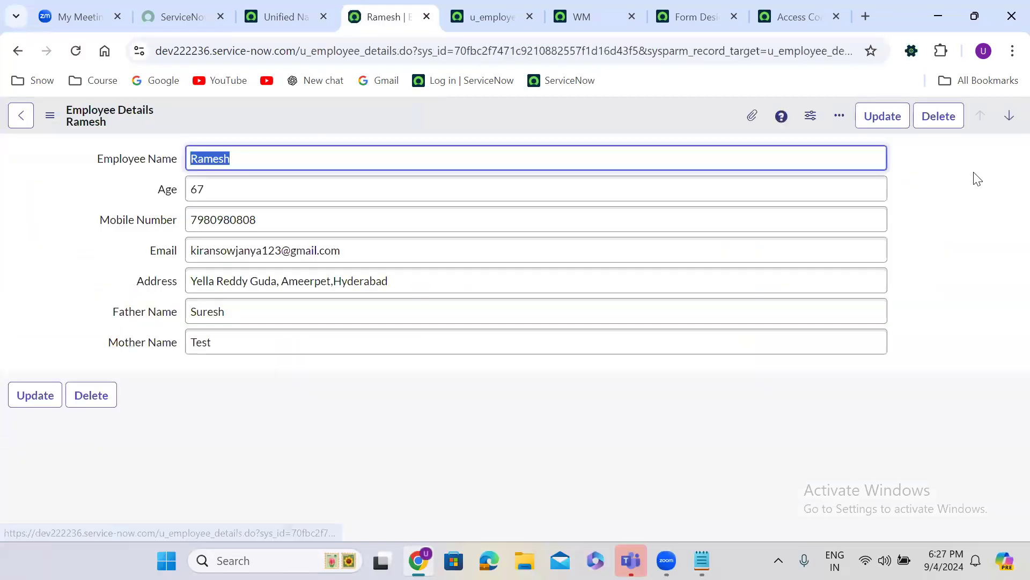
pyautogui.click(938, 118)
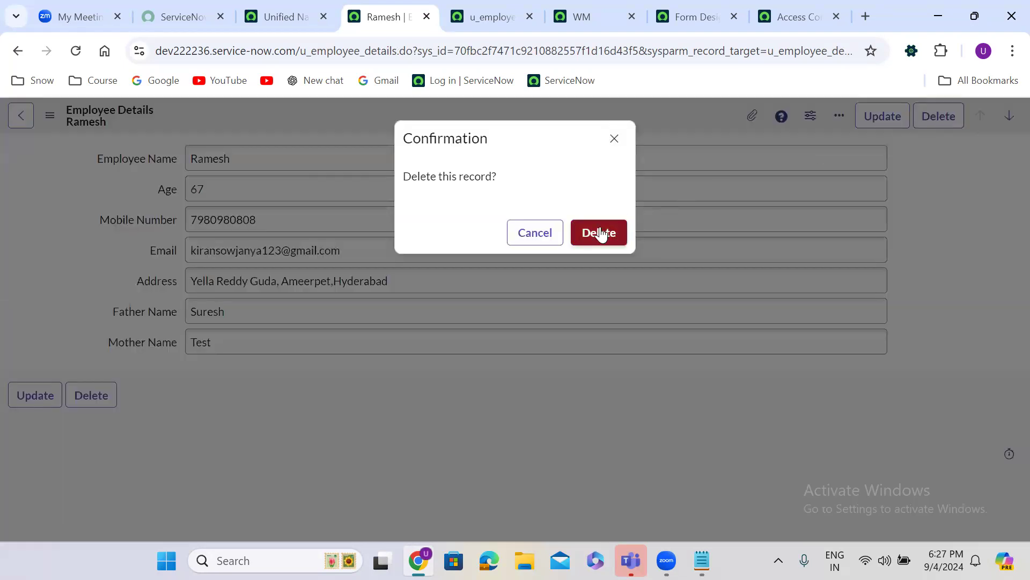
pyautogui.click(599, 232)
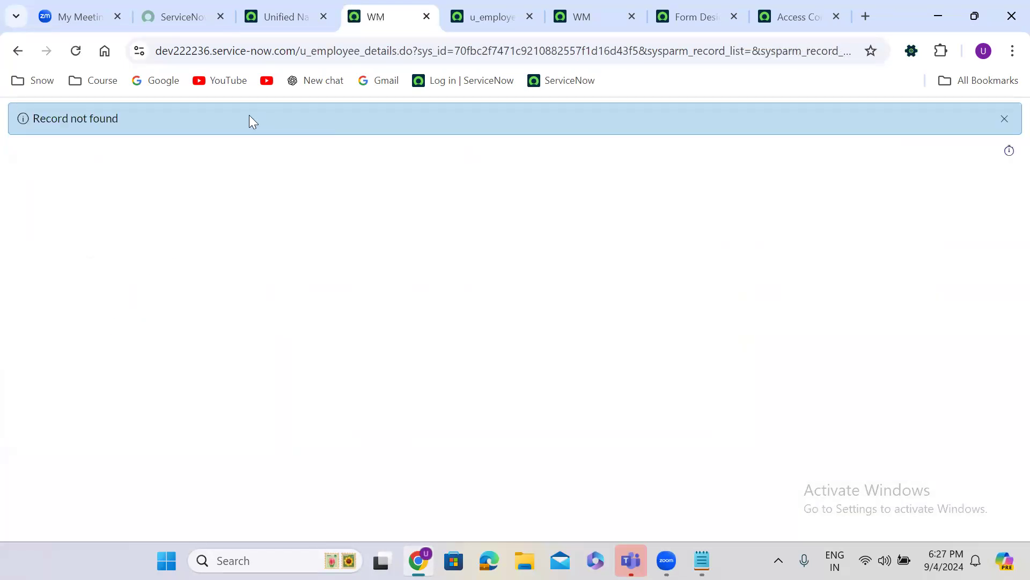
pyautogui.click(296, 11)
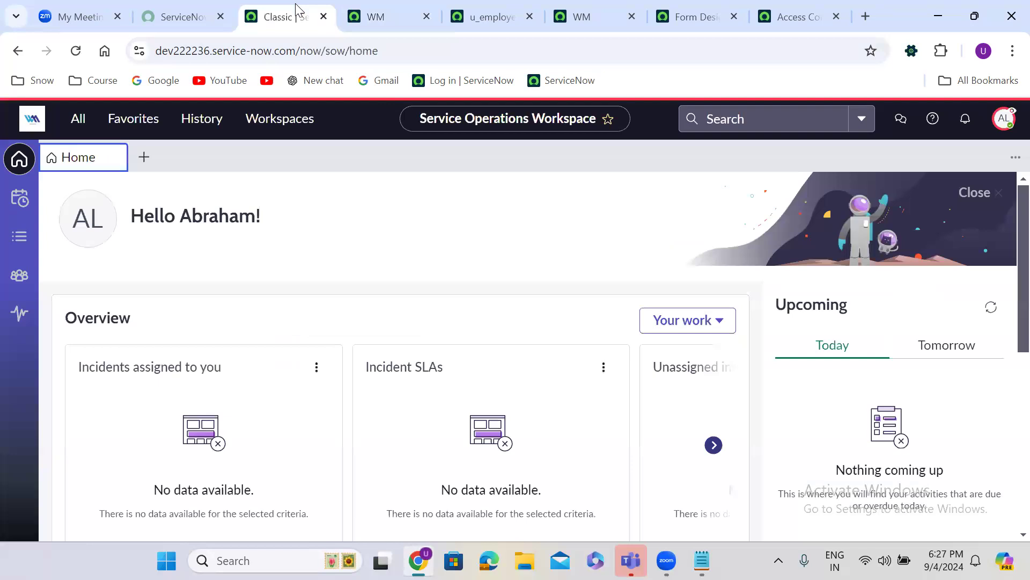
pyautogui.click(1004, 118)
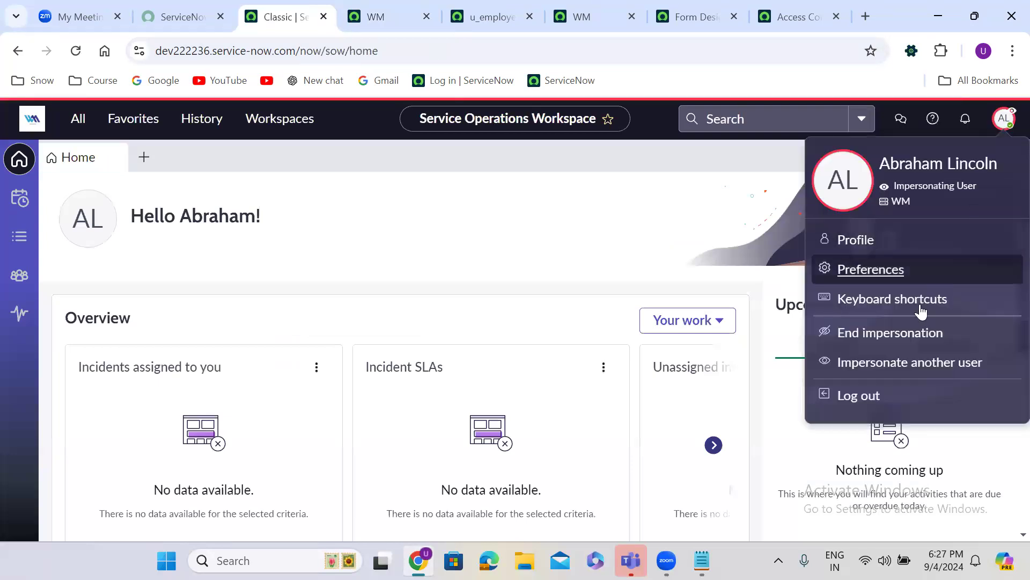
# End impersonation, then set the ACL operation to create and Insert and Stay, continuing past verification
pyautogui.click(890, 333)
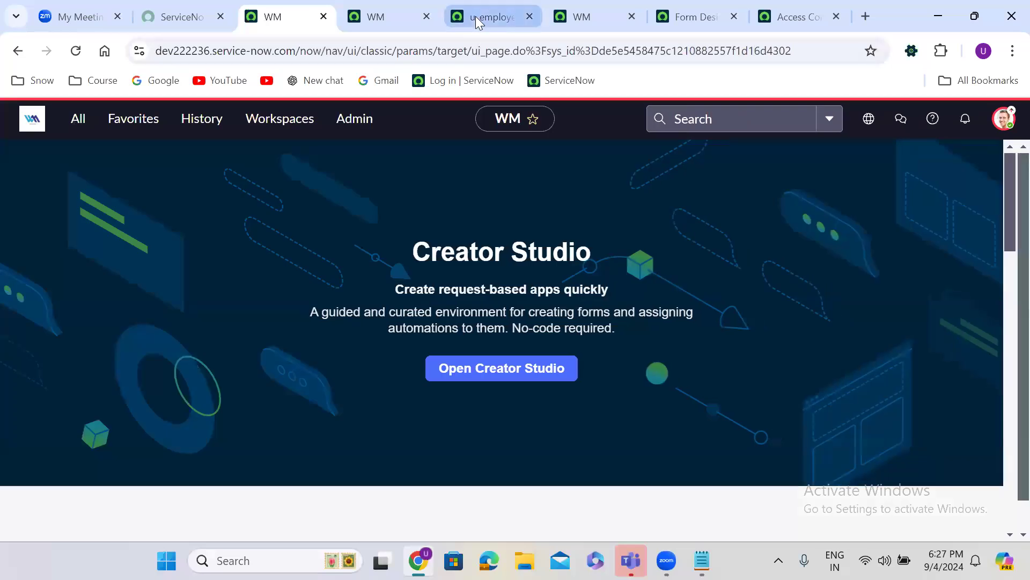
pyautogui.click(475, 17)
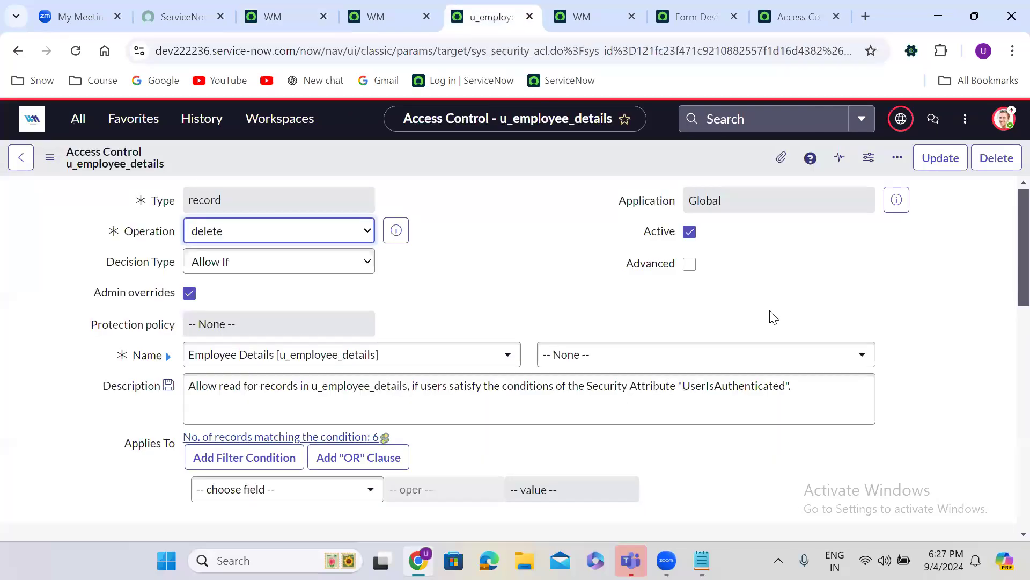
pyautogui.click(218, 231)
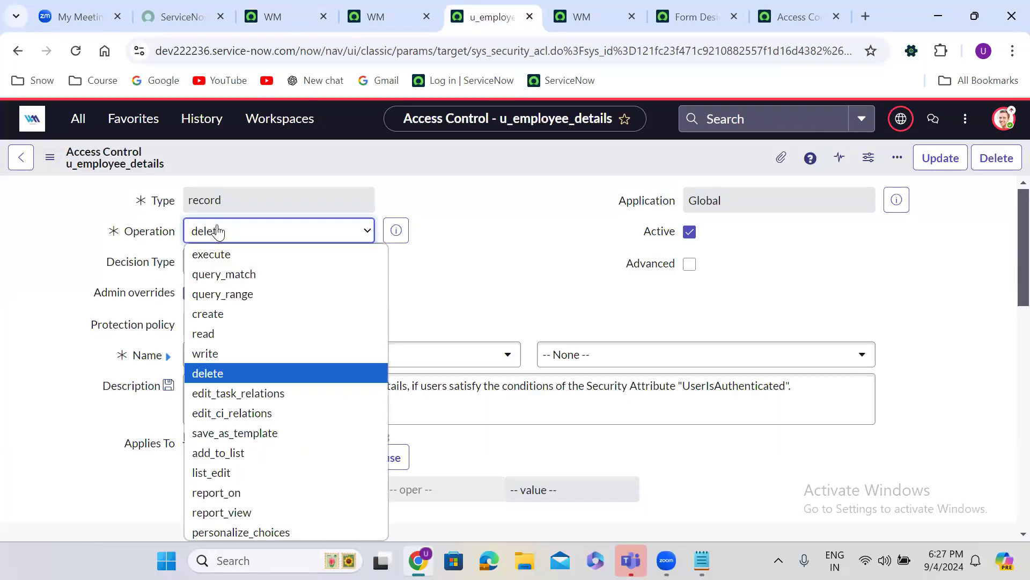
pyautogui.click(230, 315)
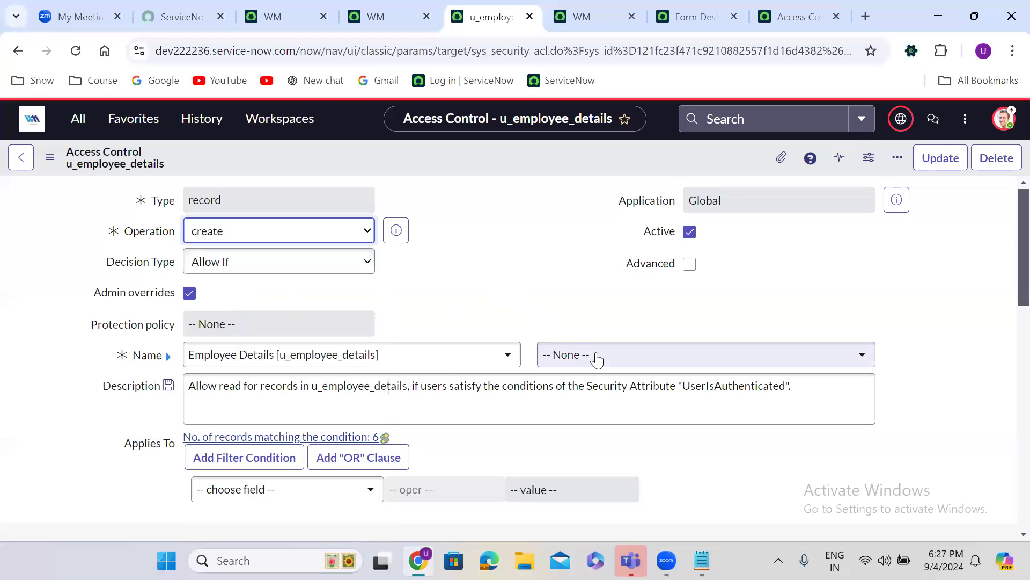
pyautogui.rightClick(442, 152)
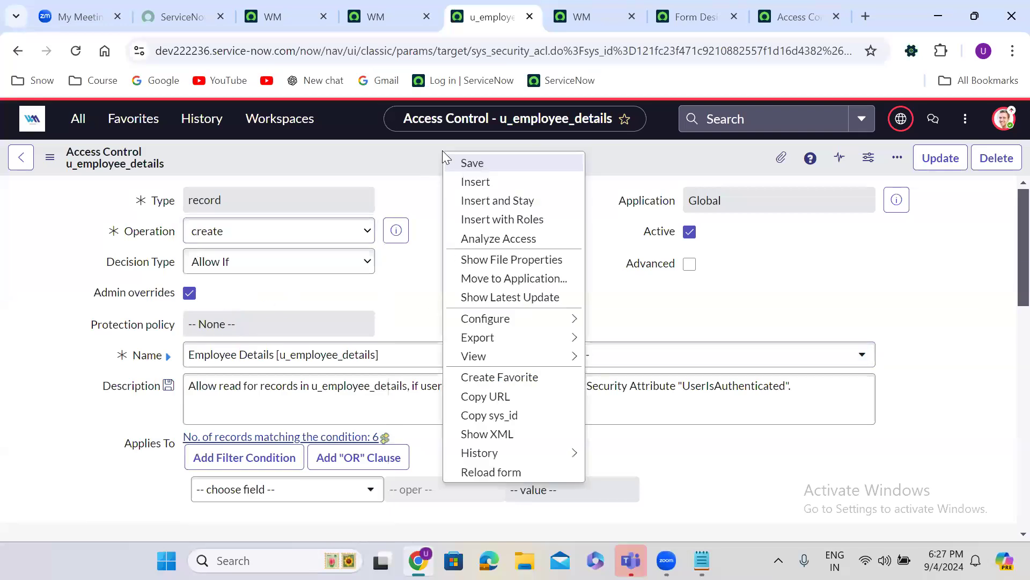
pyautogui.click(488, 202)
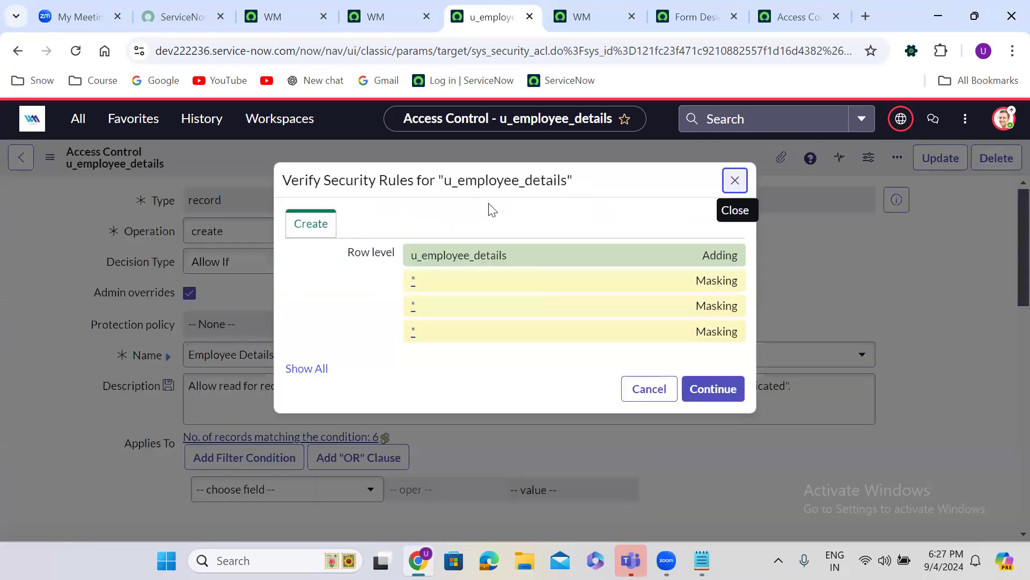
pyautogui.click(722, 388)
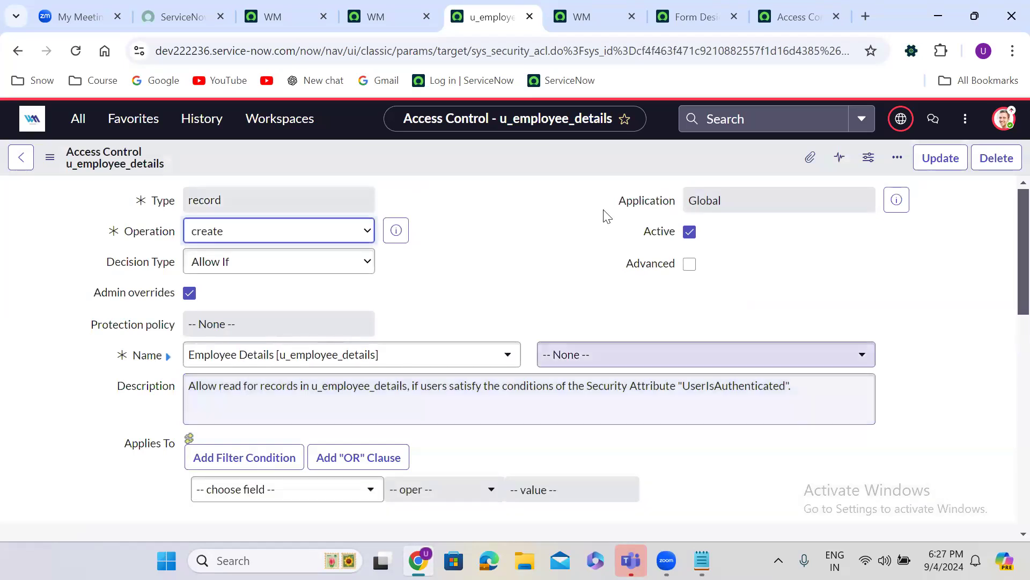
# Impersonate the test user from the avatar menu on the Creator Studio page
pyautogui.click(273, 16)
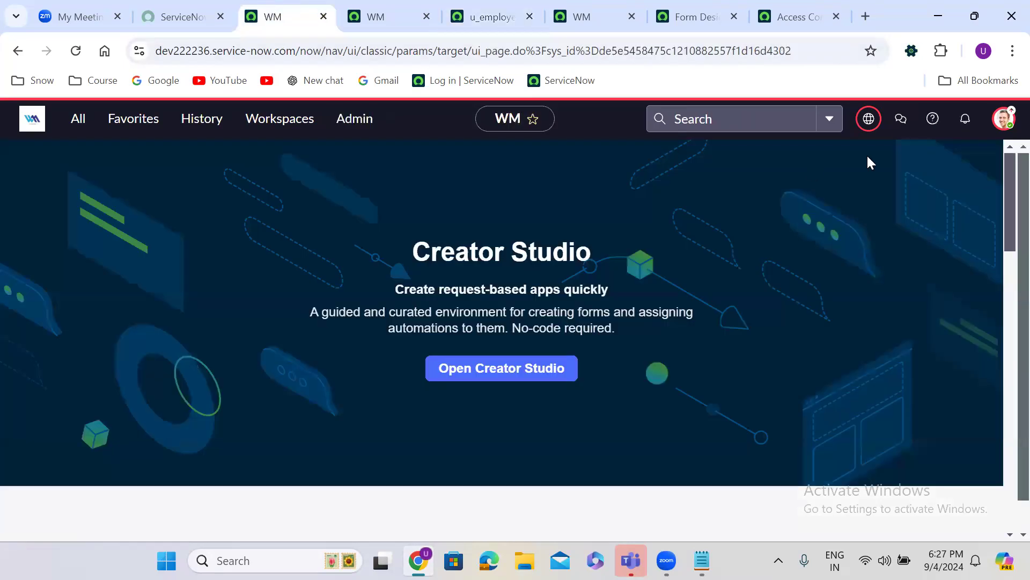
pyautogui.click(1008, 119)
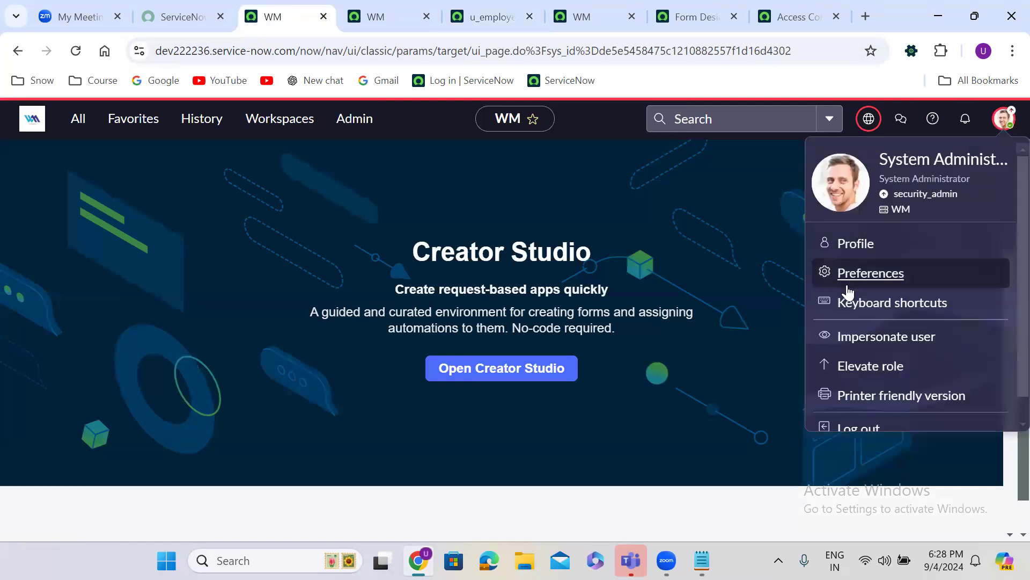
pyautogui.click(884, 338)
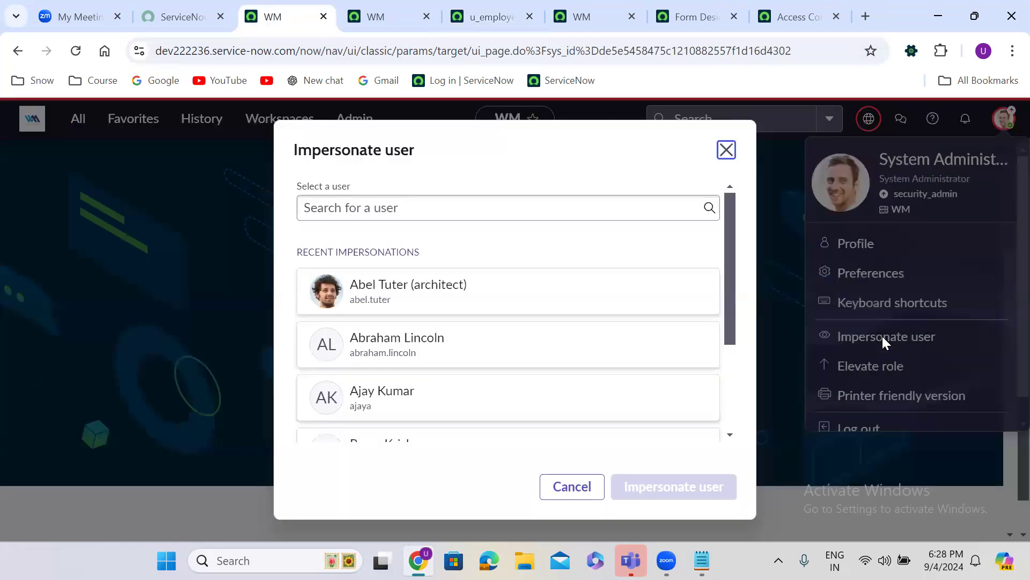
pyautogui.click(375, 343)
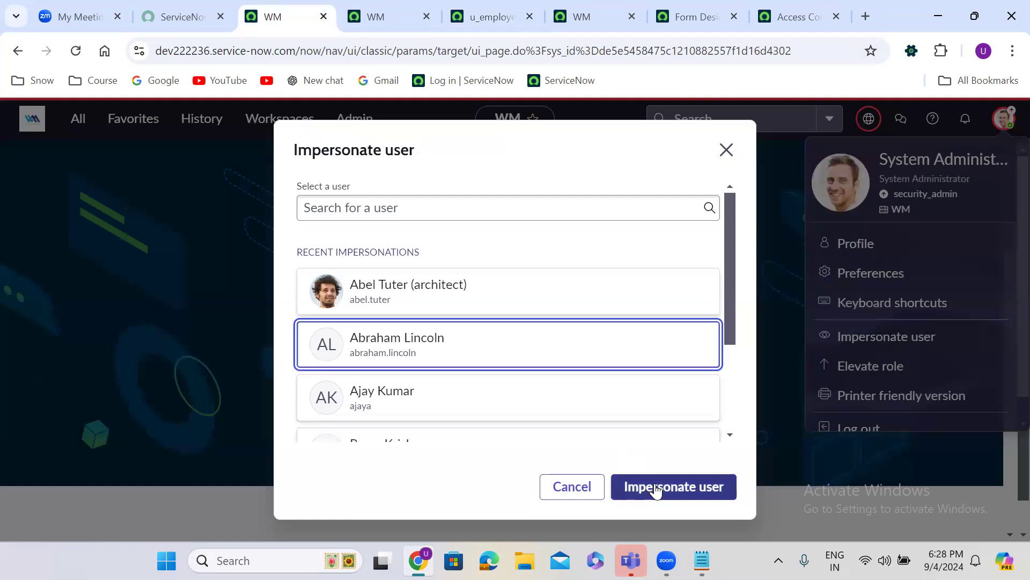
pyautogui.click(440, 392)
pyautogui.click(675, 489)
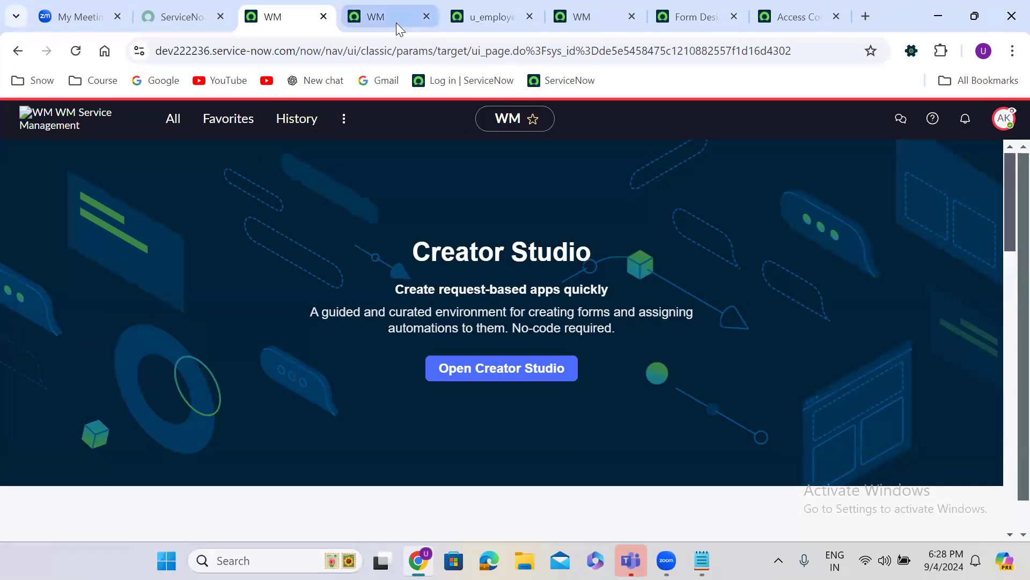
# Check the Employee Details list, its New record form and an existing record as that user
pyautogui.click(375, 18)
pyautogui.click(12, 51)
pyautogui.click(7, 53)
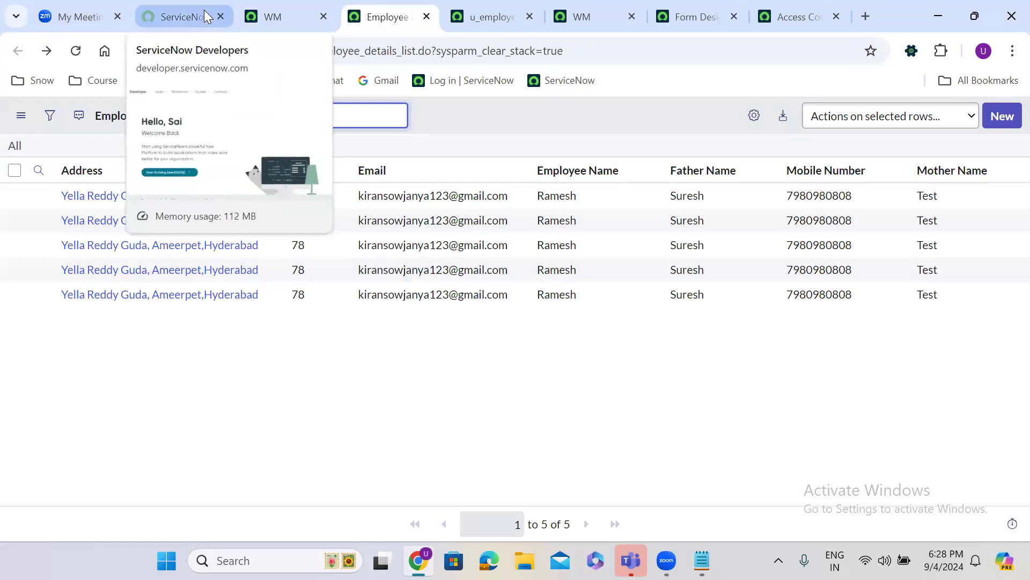
pyautogui.click(1002, 115)
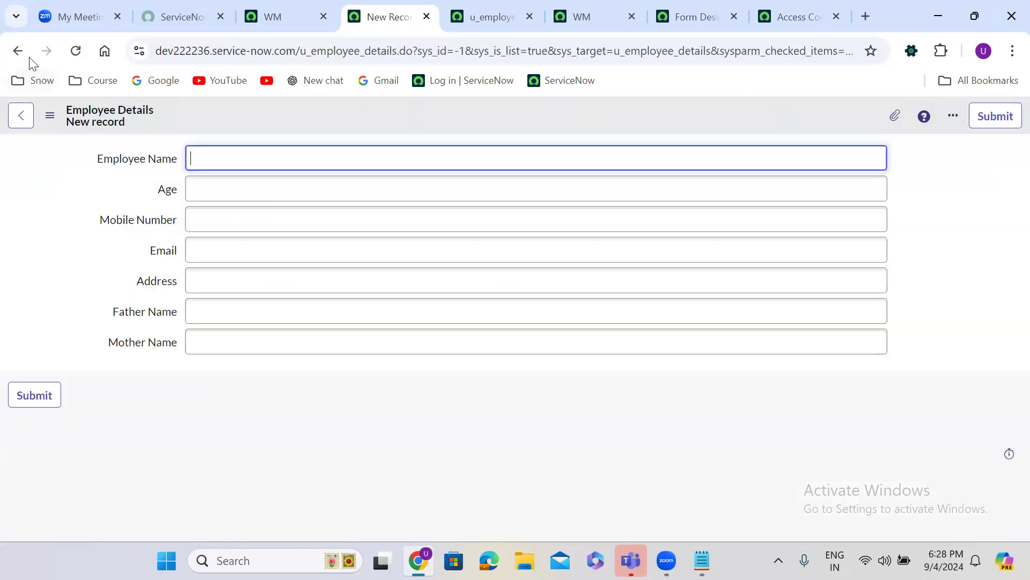
pyautogui.click(18, 53)
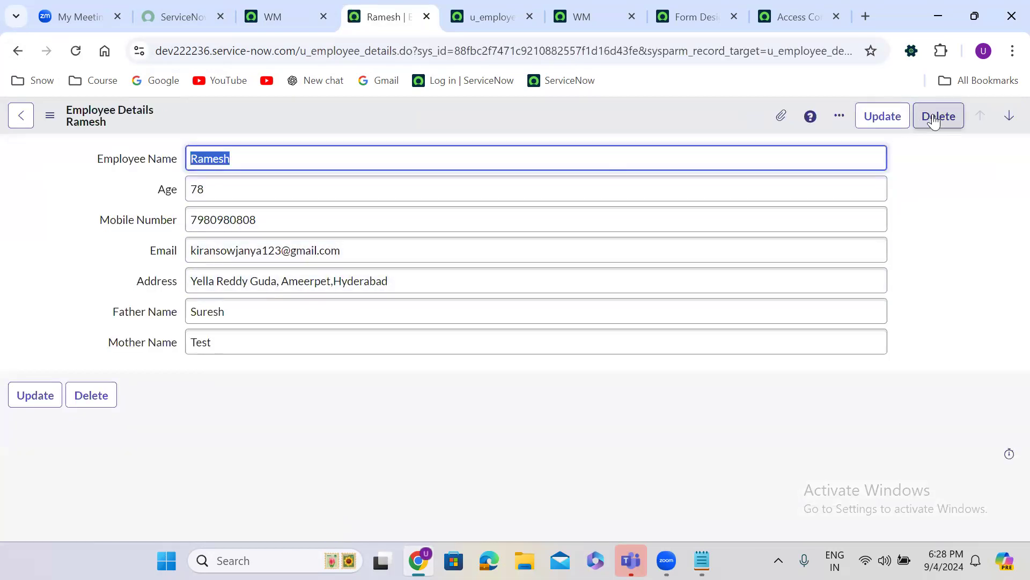
pyautogui.click(17, 53)
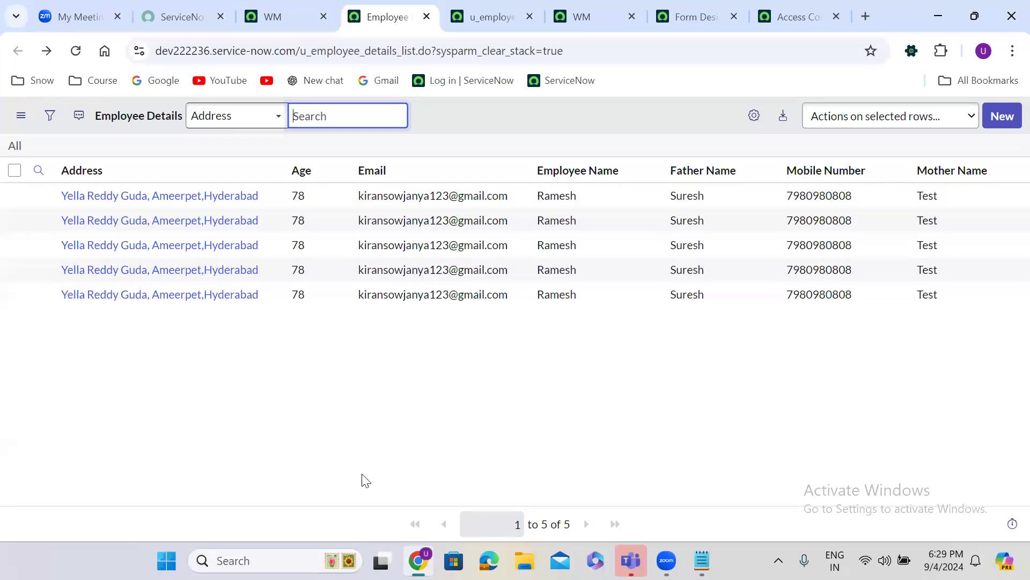
pyautogui.hotkey('alt', 'Tab')
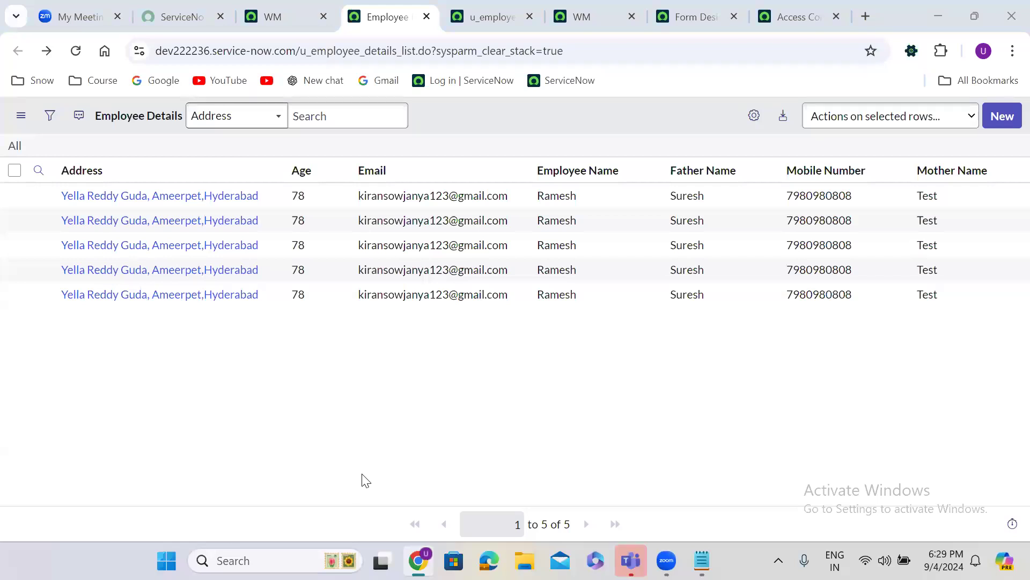
# Add itil and itil_admin lines below security_admin in the Access Controls note
pyautogui.click(403, 477)
pyautogui.click(702, 560)
pyautogui.press('Return')
pyautogui.press('Return')
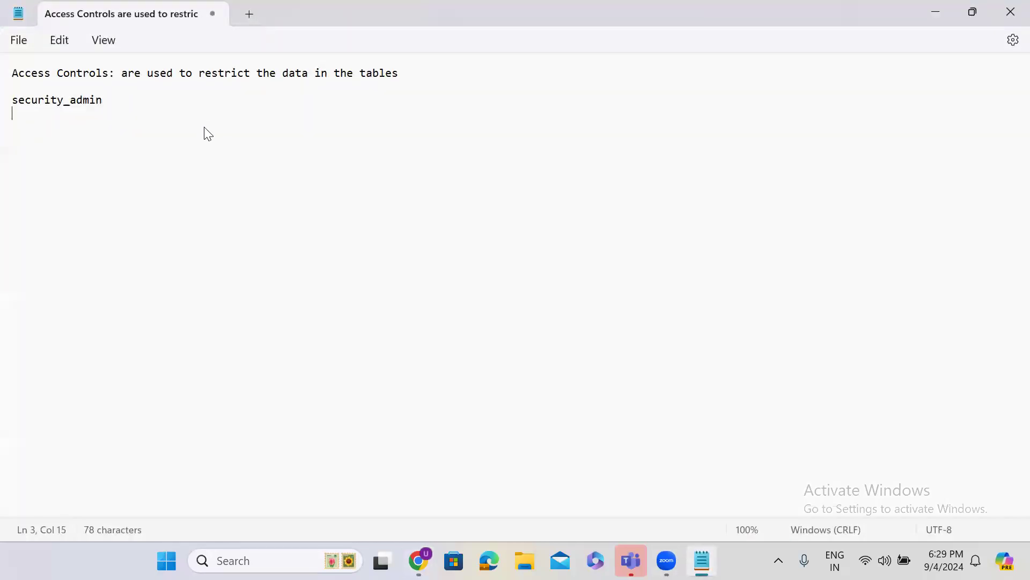
pyautogui.write('itil')
pyautogui.doubleClick(24, 132)
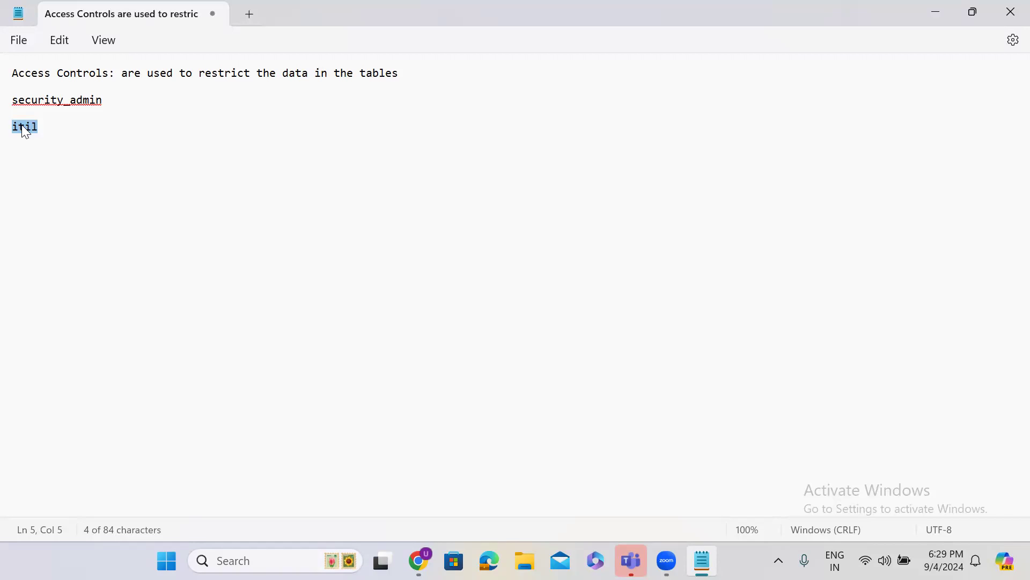
pyautogui.click(45, 127)
pyautogui.press('Return')
pyautogui.press('Return')
pyautogui.write('itil_admin')
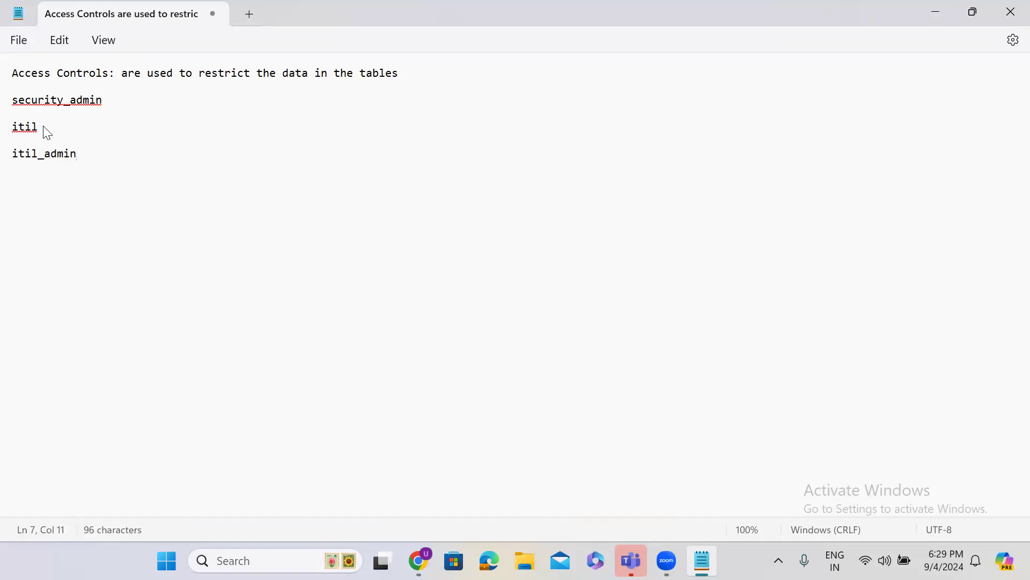
# Annotate the itil line with read, create, update and the delete duty for itil_admin
pyautogui.click(47, 126)
pyautogui.write('---- ')
pyautogui.write('creat')
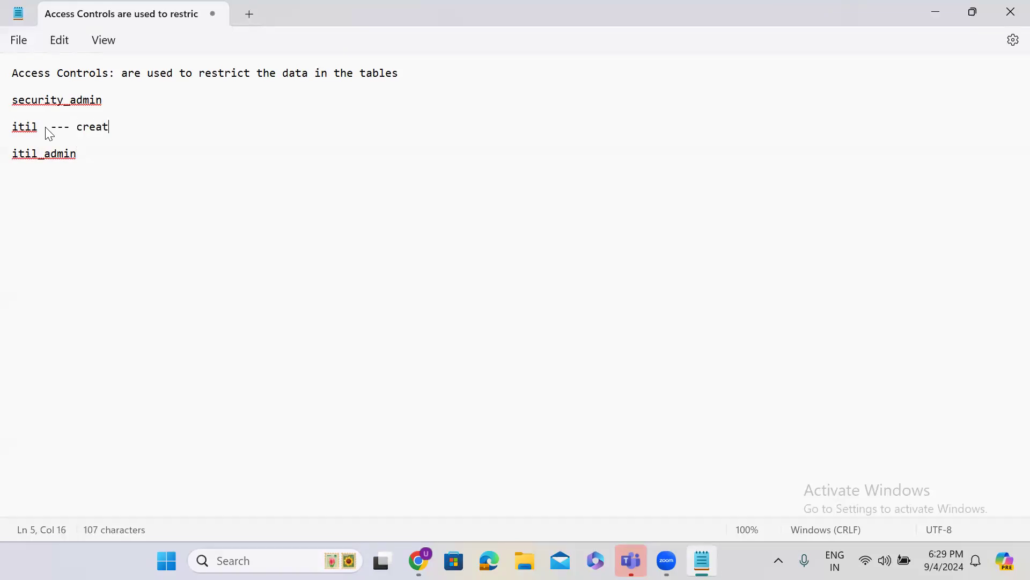
pyautogui.write('e, update,')
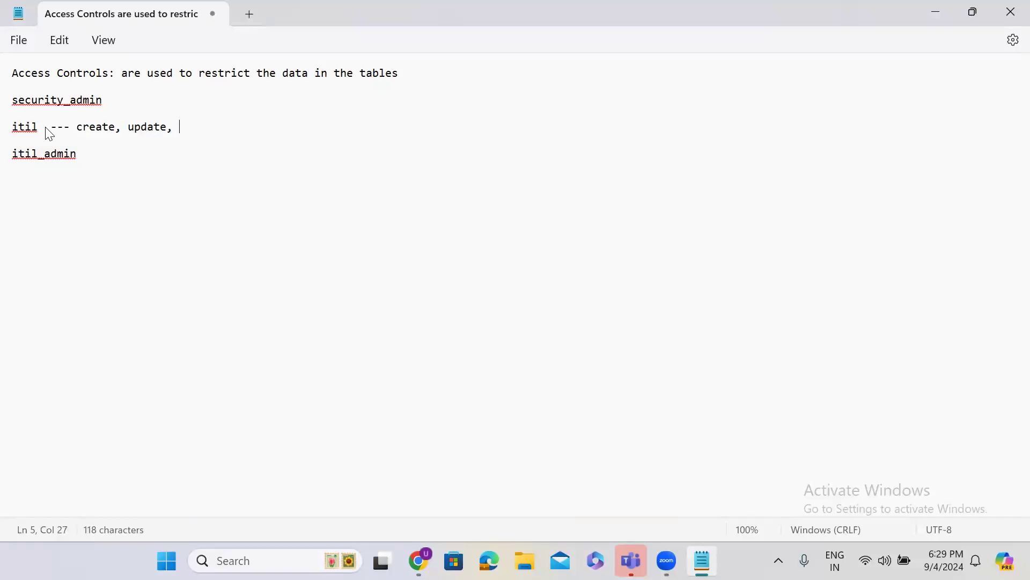
pyautogui.click(75, 127)
pyautogui.write('read')
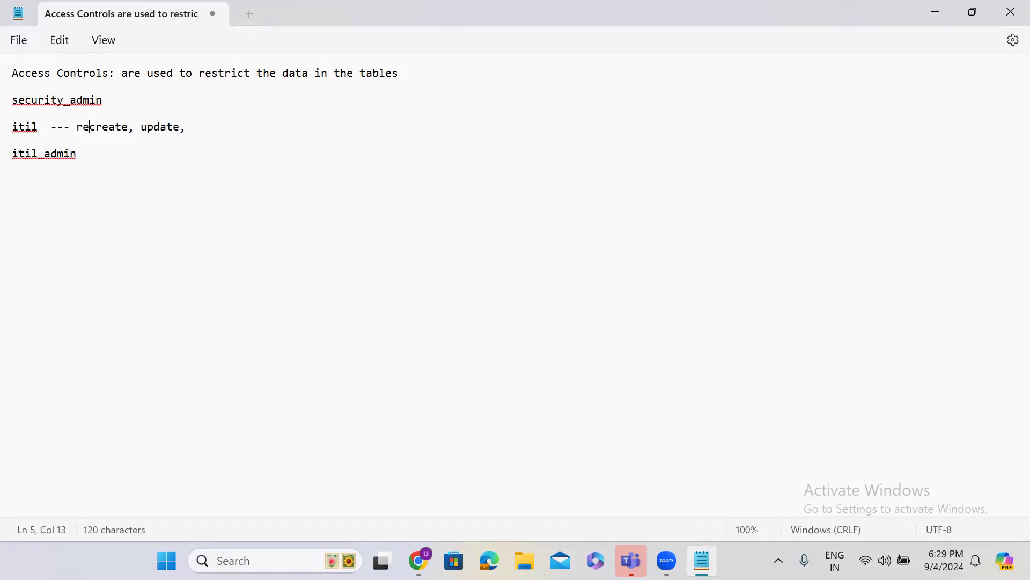
pyautogui.write(', ')
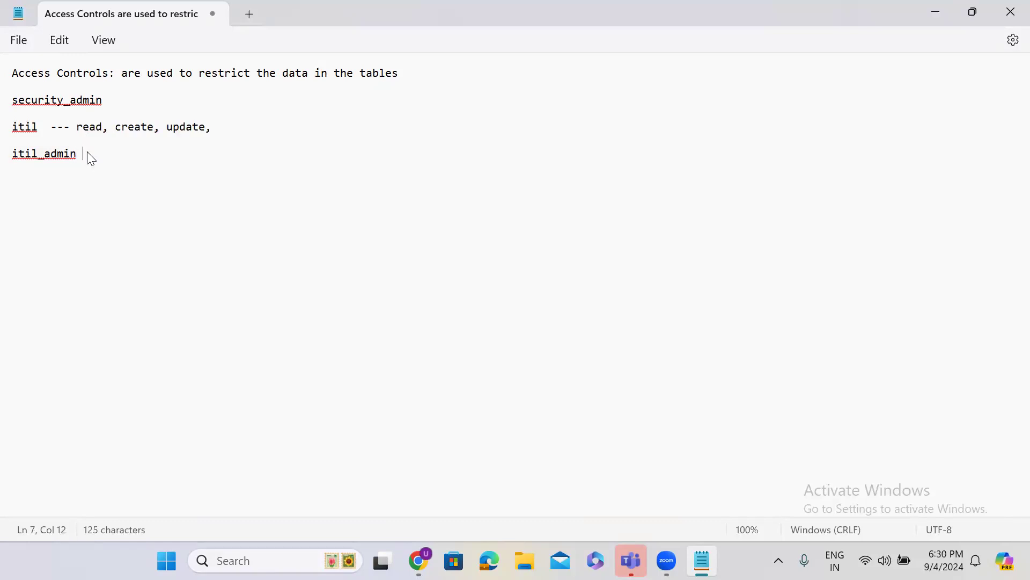
pyautogui.write('lete')
# Return to the browser and end the impersonation from the Creator Studio account menu
pyautogui.click(936, 16)
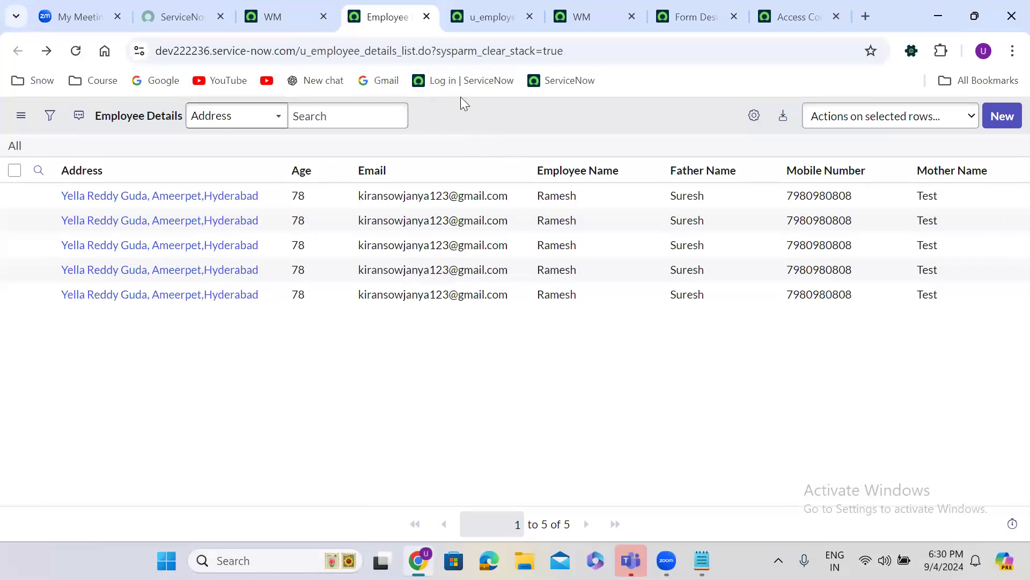
pyautogui.click(485, 15)
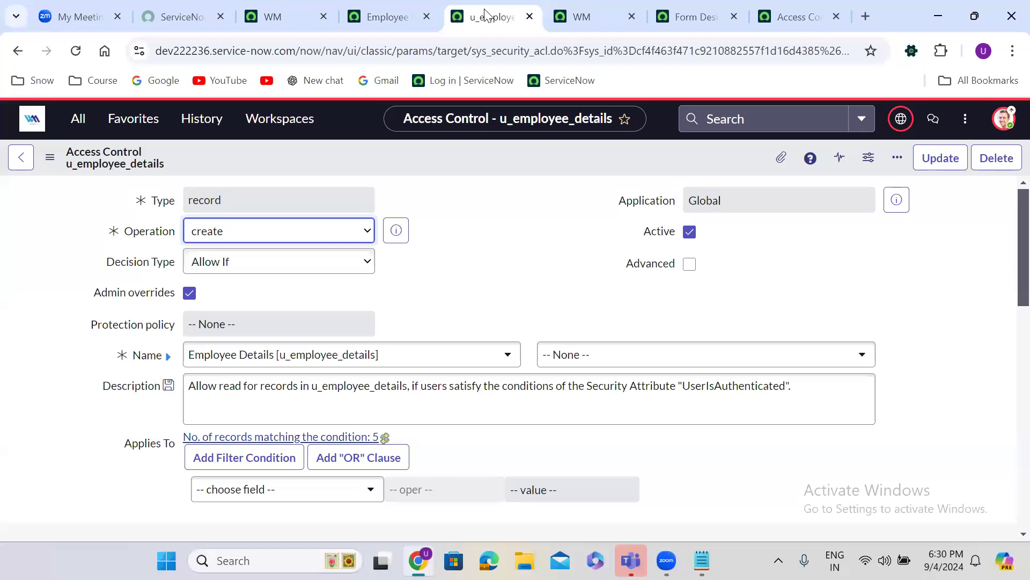
pyautogui.click(284, 17)
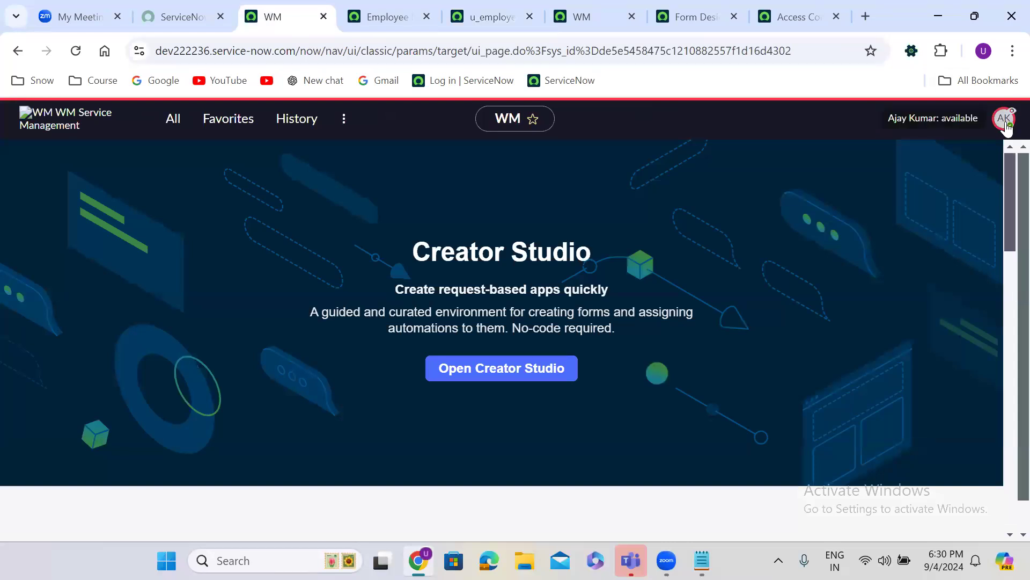
pyautogui.click(1003, 118)
pyautogui.click(873, 337)
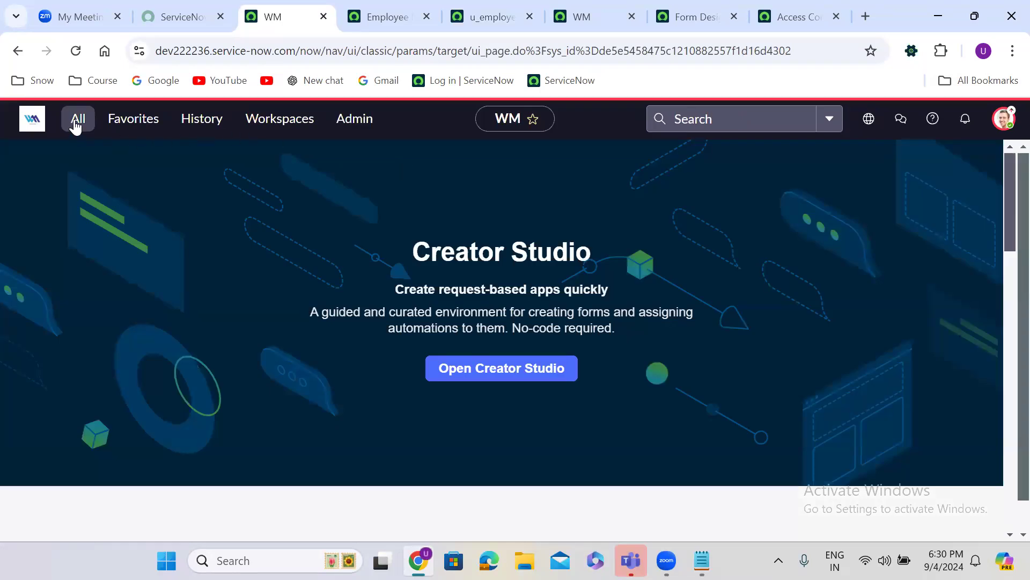
# Filter the navigator for 'access control' and open Access Control (ACL) in a new tab
pyautogui.click(76, 124)
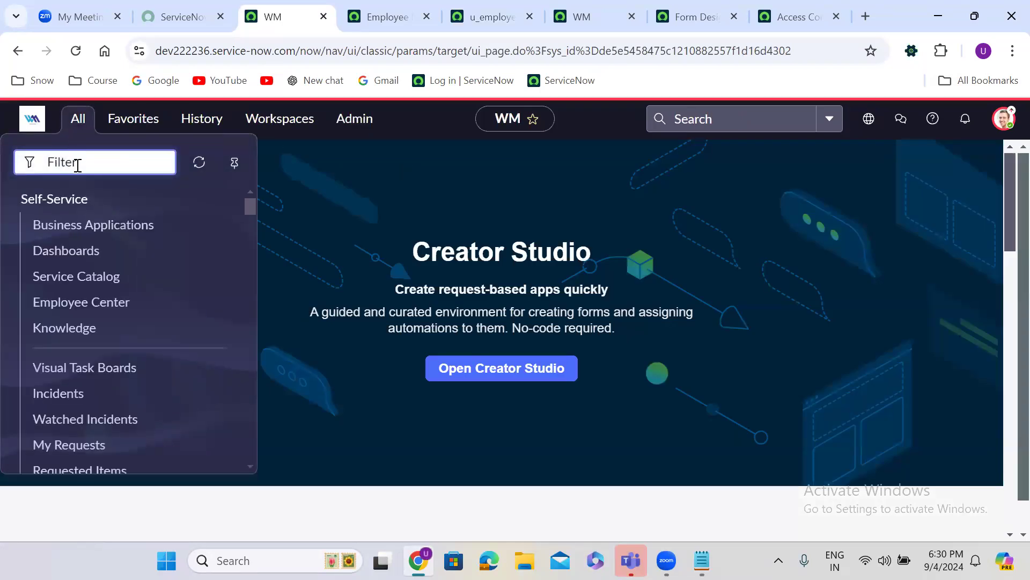
pyautogui.click(398, 18)
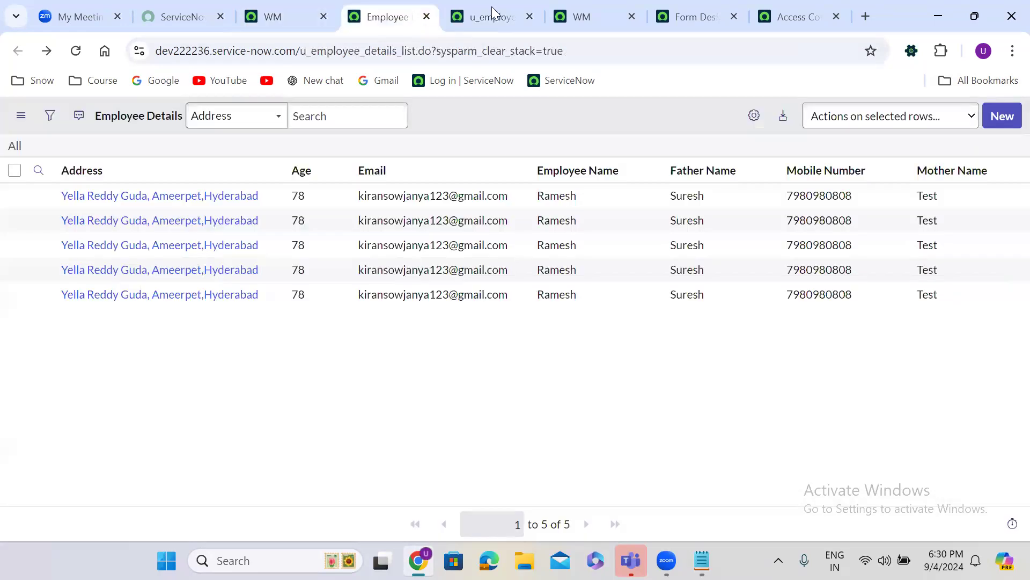
pyautogui.click(493, 11)
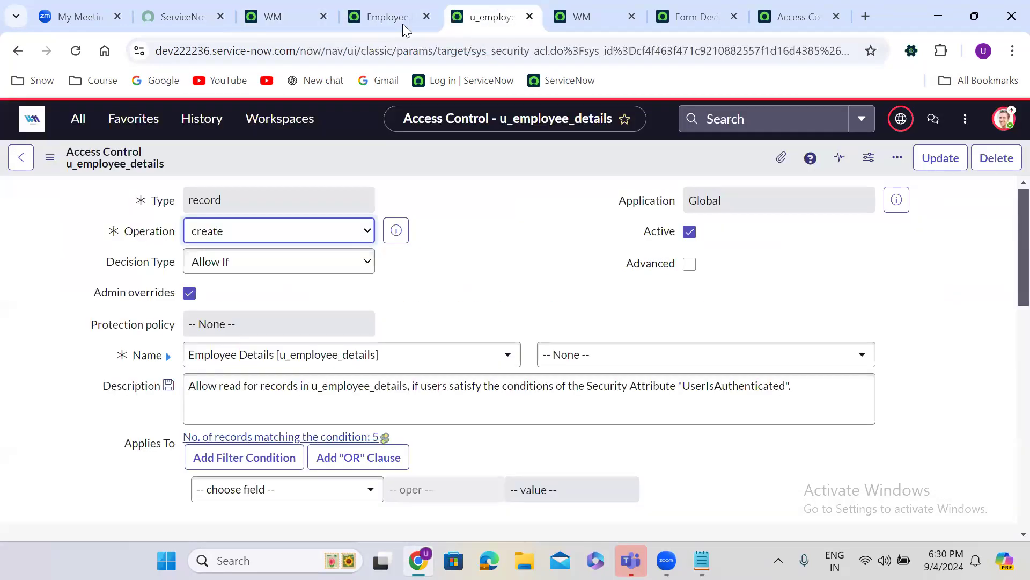
pyautogui.click(290, 14)
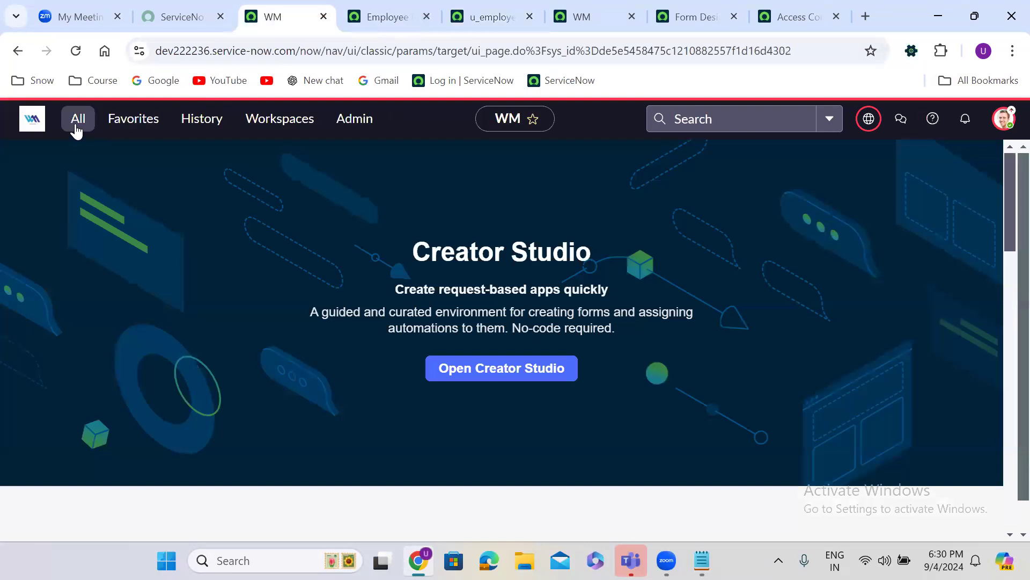
pyautogui.click(77, 124)
pyautogui.write('access c')
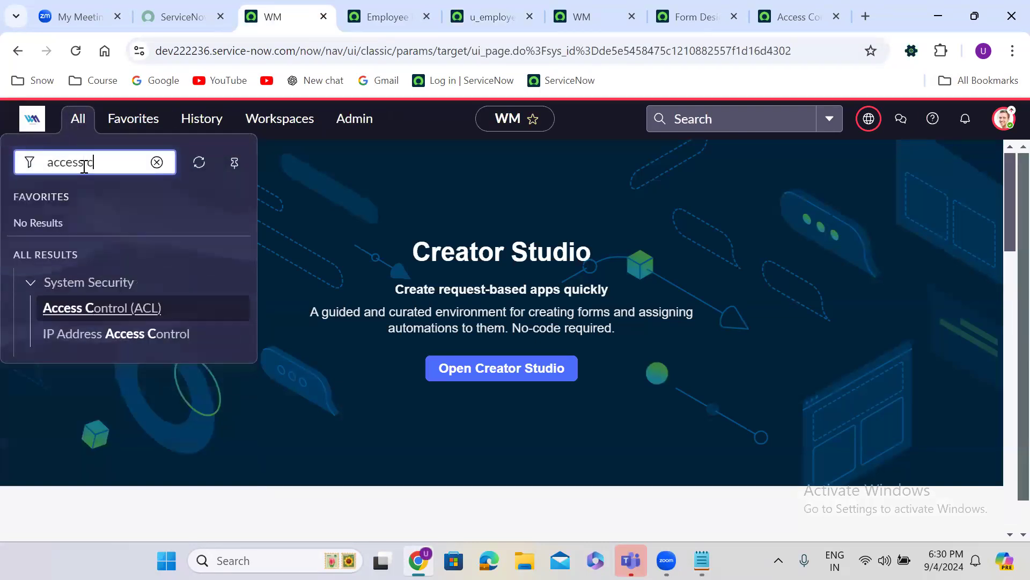
pyautogui.write('ontrols')
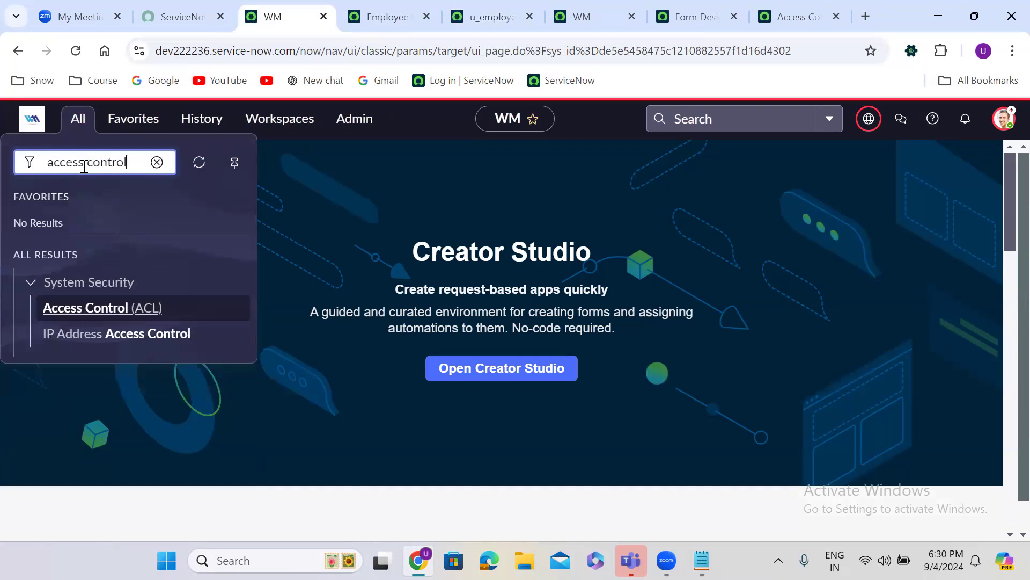
pyautogui.press('BackSpace')
pyautogui.click(98, 307)
pyautogui.rightClick(97, 304)
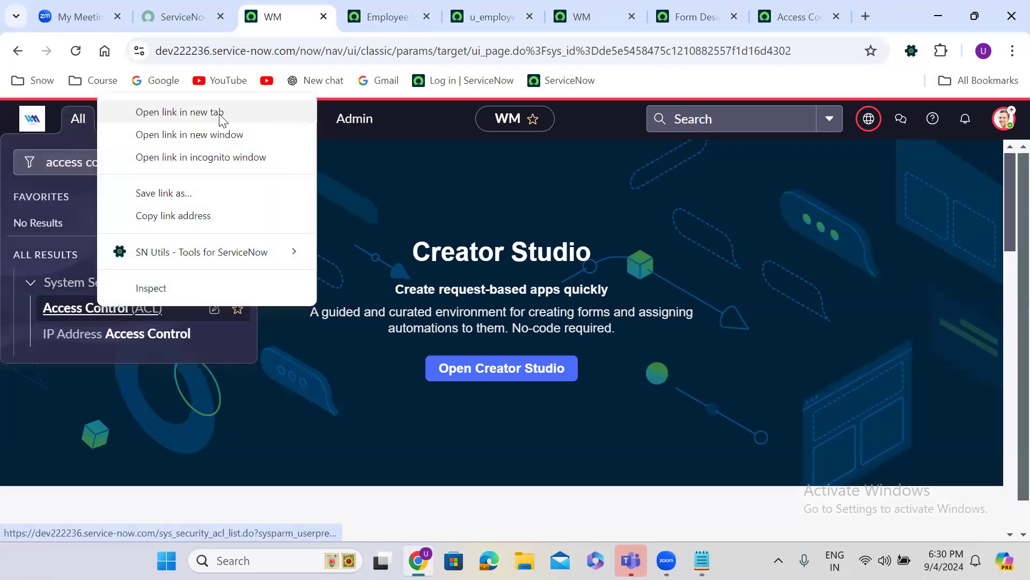
pyautogui.click(220, 115)
pyautogui.click(369, 7)
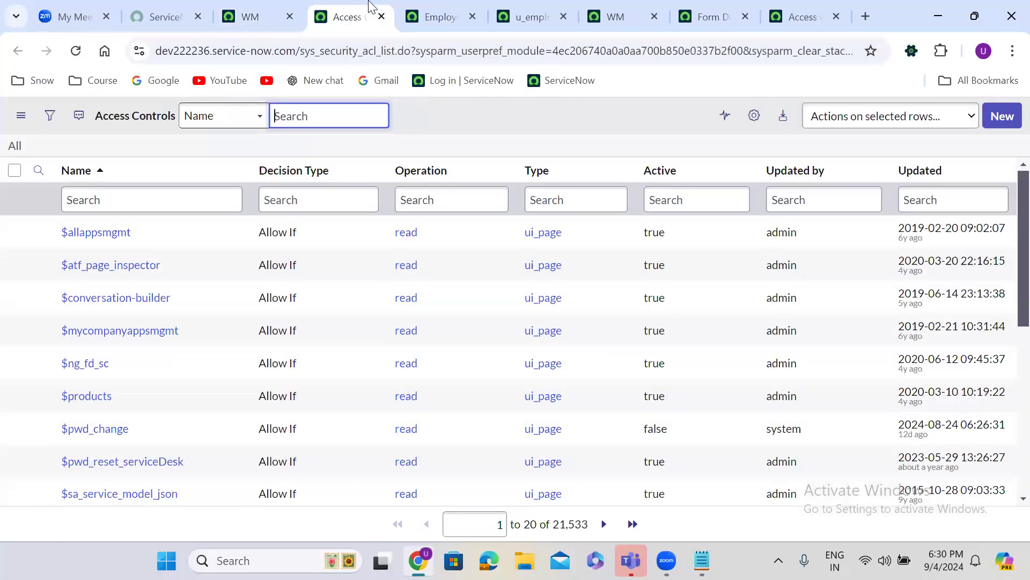
# Sort ACLs by Updated and open the read, write, delete and create u_employee_details ACLs in new tabs
pyautogui.click(930, 172)
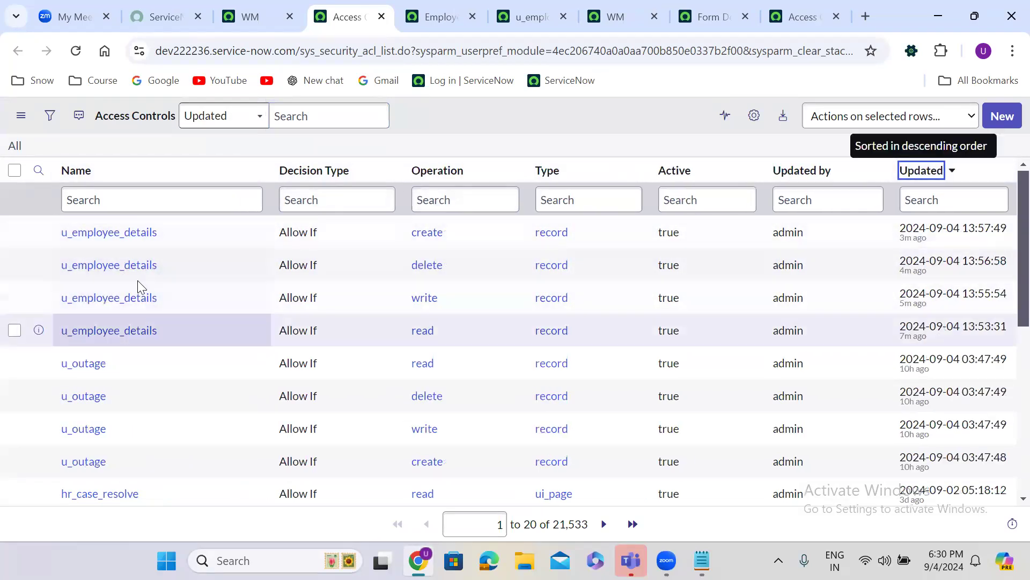
pyautogui.rightClick(43, 334)
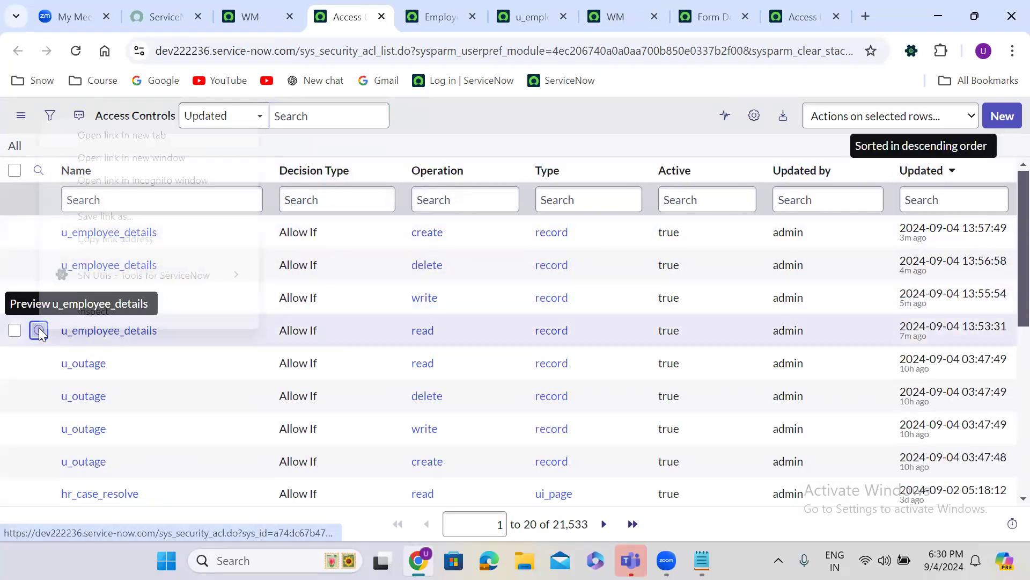
pyautogui.click(137, 141)
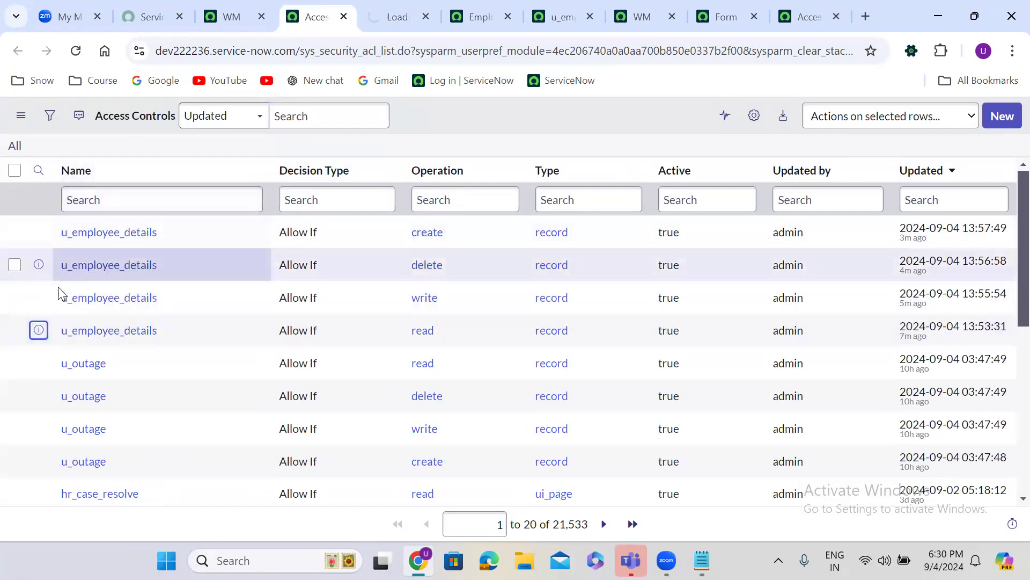
pyautogui.rightClick(38, 301)
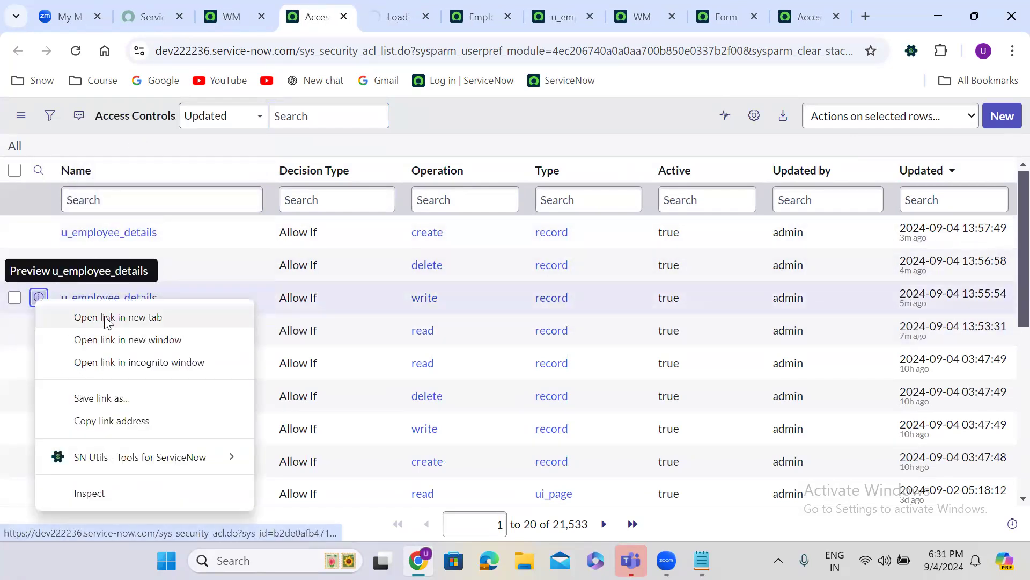
pyautogui.click(105, 318)
pyautogui.rightClick(38, 265)
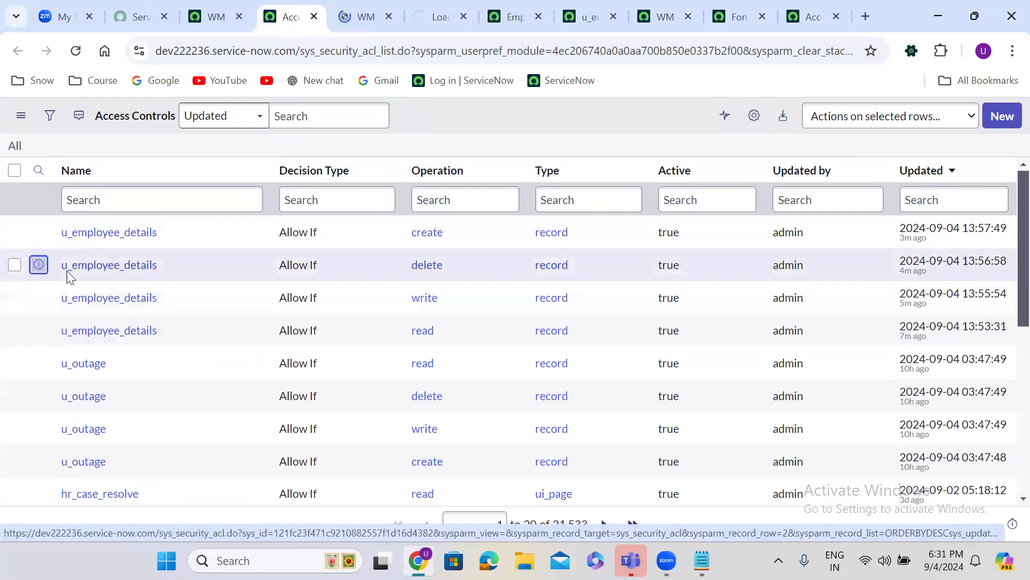
pyautogui.click(108, 279)
pyautogui.rightClick(39, 232)
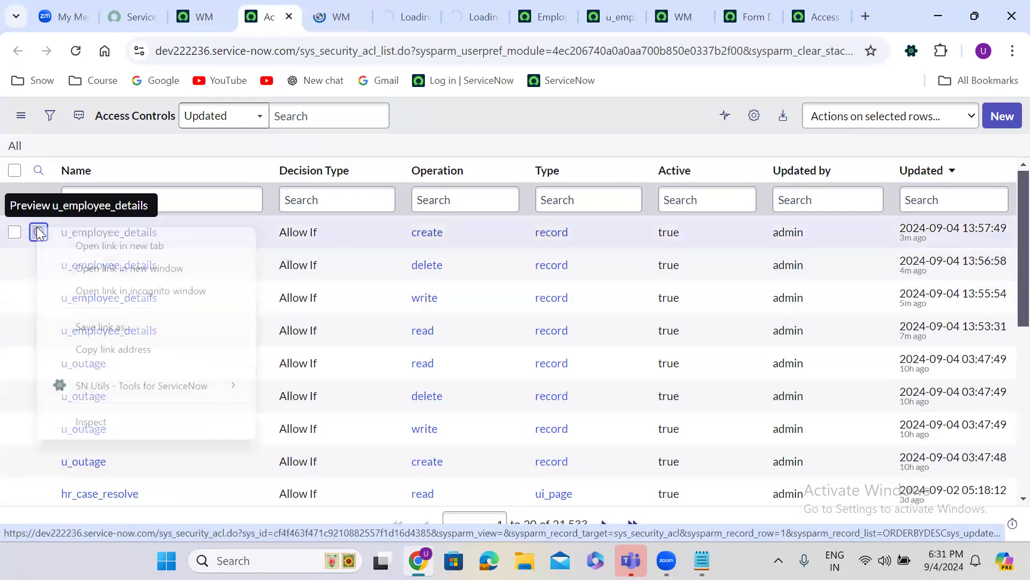
pyautogui.click(91, 247)
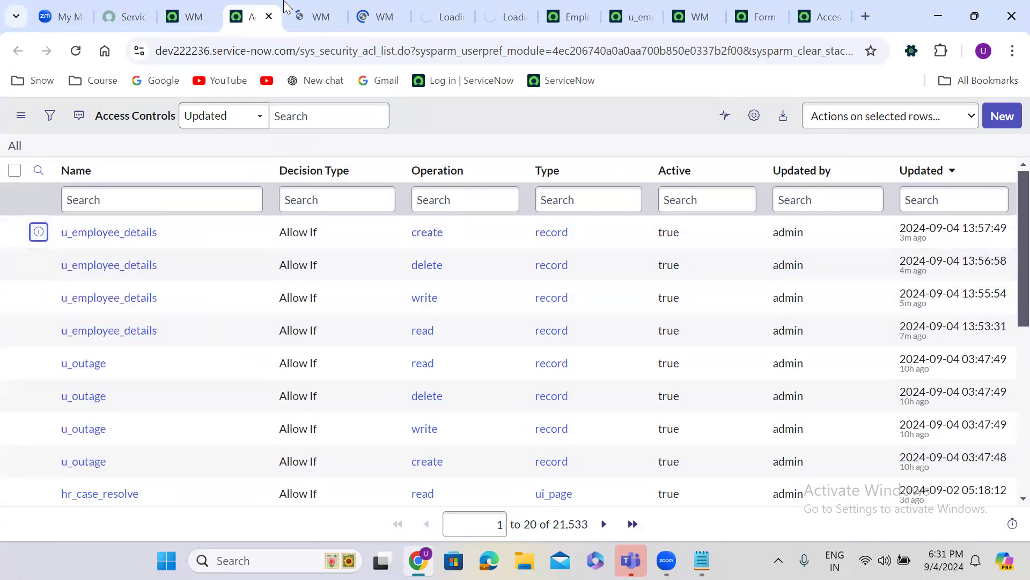
pyautogui.click(299, 6)
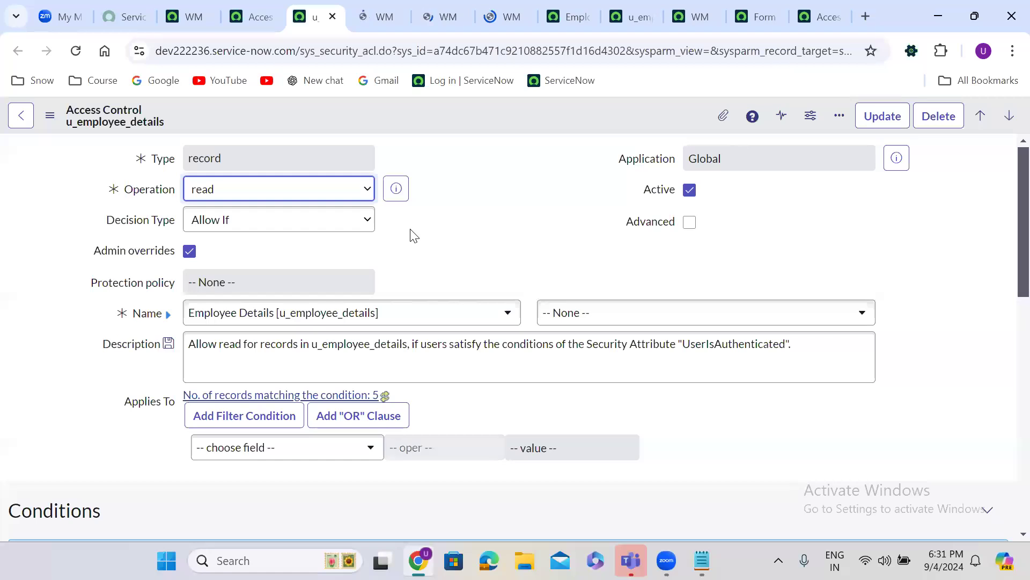
# Add itil under Requires role on the u_employee_details read ACL and save the record
pyautogui.scroll(-2, 473, 265)
pyautogui.scroll(1, 473, 265)
pyautogui.scroll(-5, 471, 265)
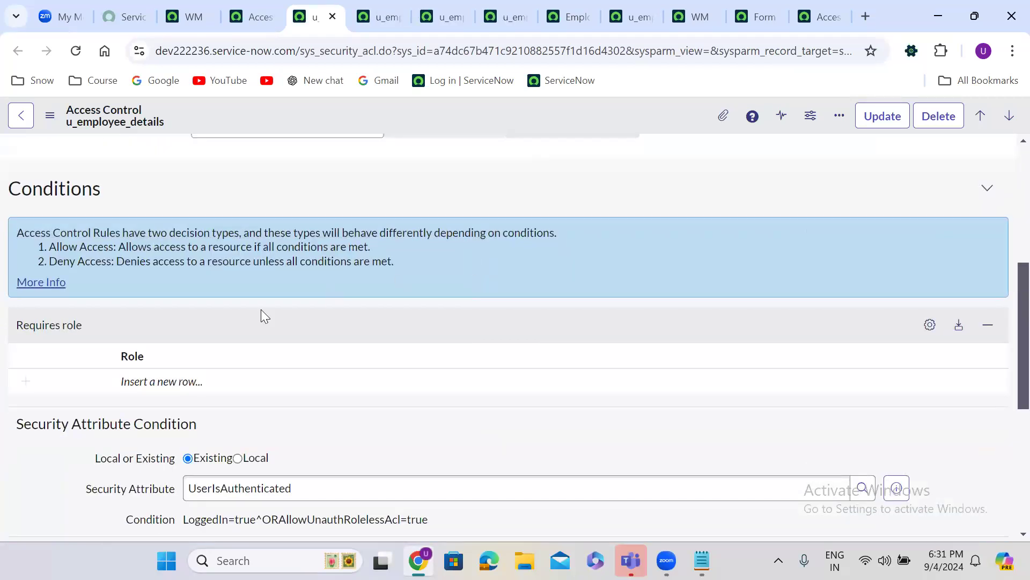
pyautogui.click(164, 379)
pyautogui.click(163, 379)
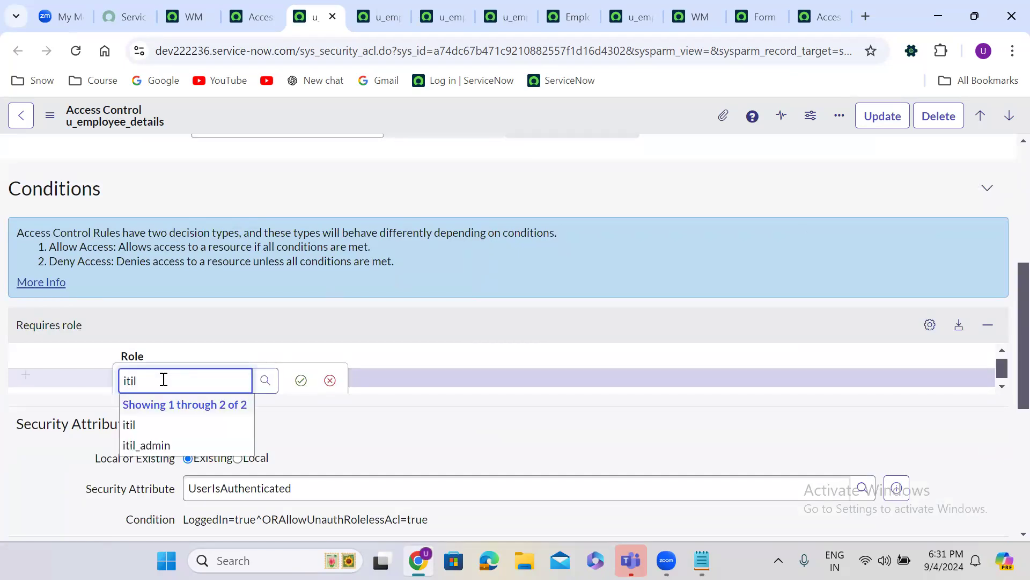
pyautogui.click(154, 424)
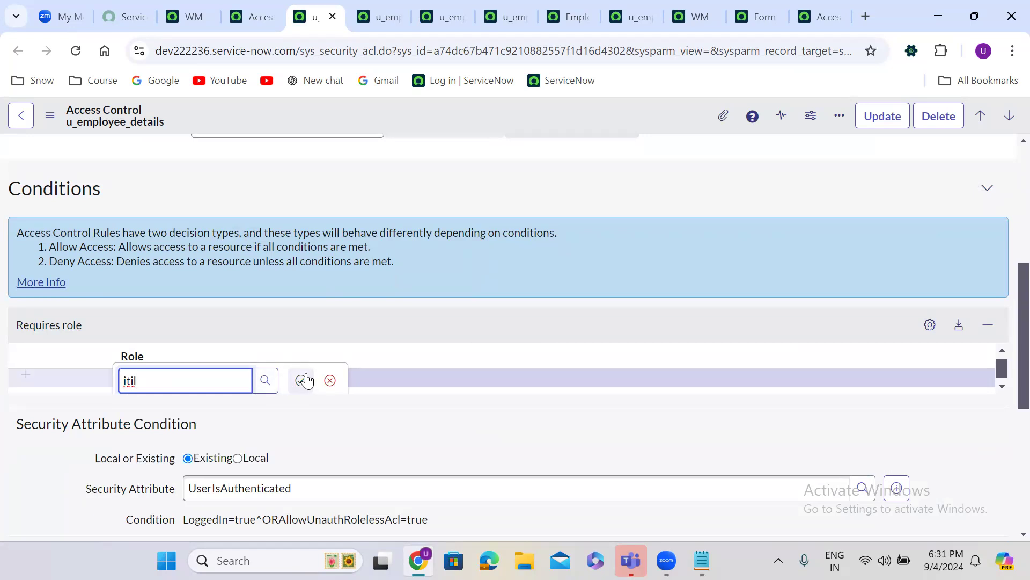
pyautogui.click(301, 380)
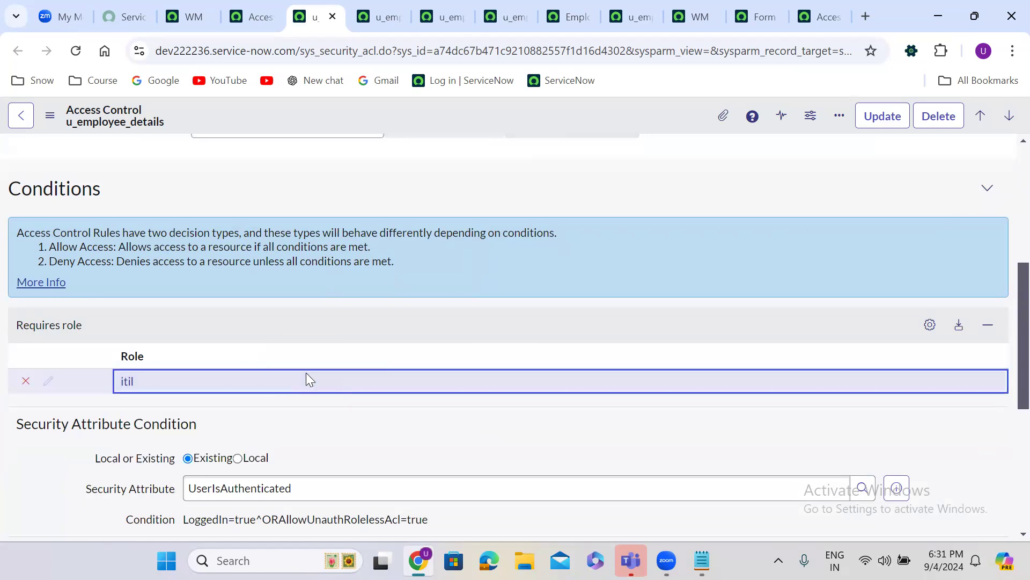
pyautogui.rightClick(431, 117)
pyautogui.click(460, 128)
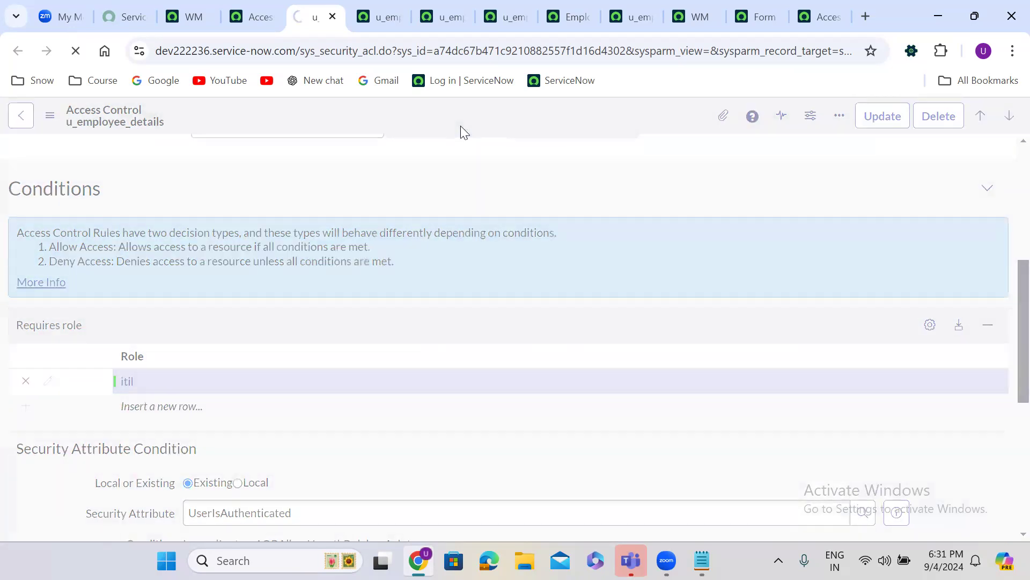
# On the u_employee_details write ACL, add itil_admin as a required role
pyautogui.click(379, 7)
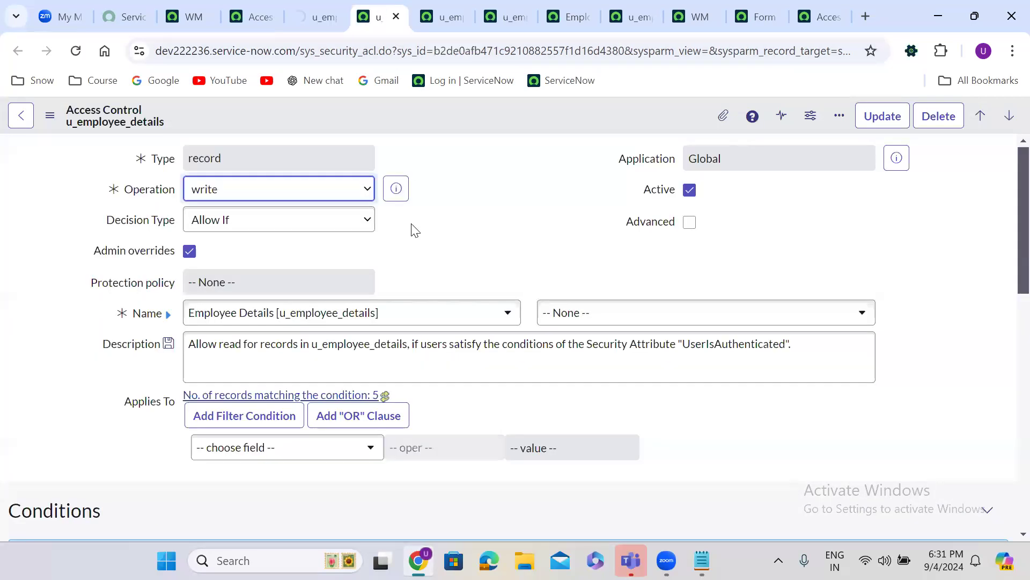
pyautogui.scroll(-7, 417, 240)
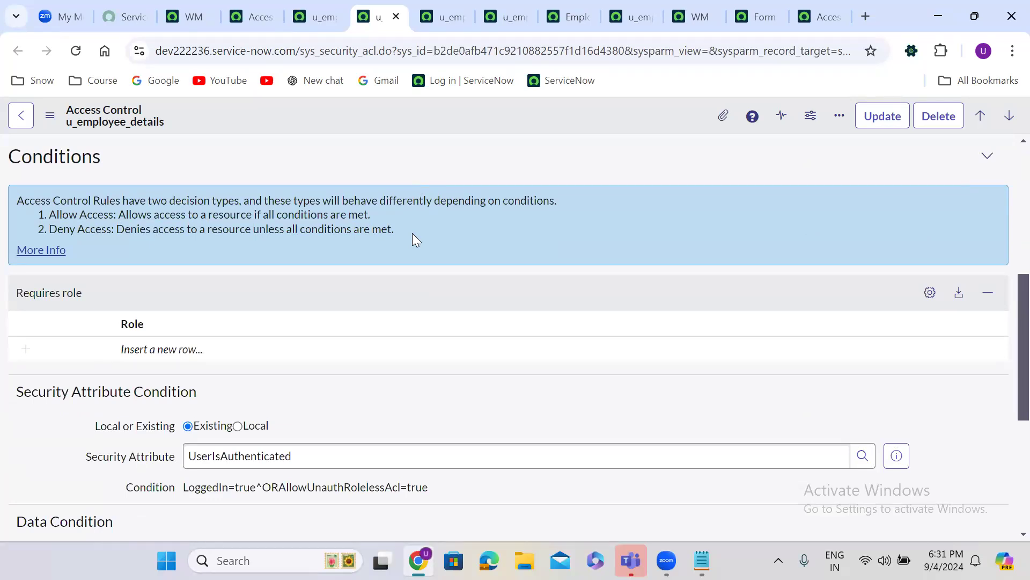
pyautogui.click(165, 349)
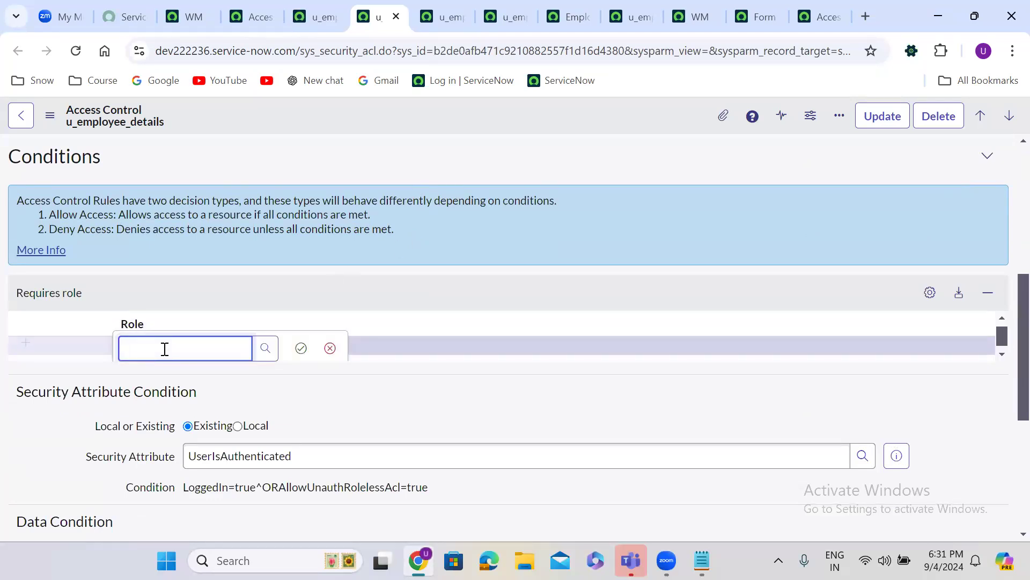
pyautogui.write('itil')
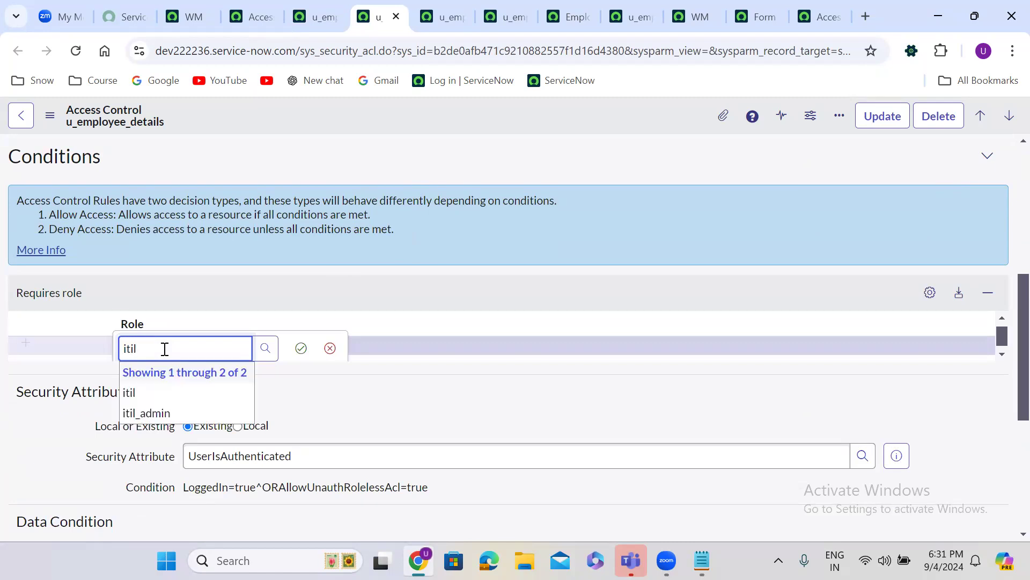
pyautogui.click(171, 407)
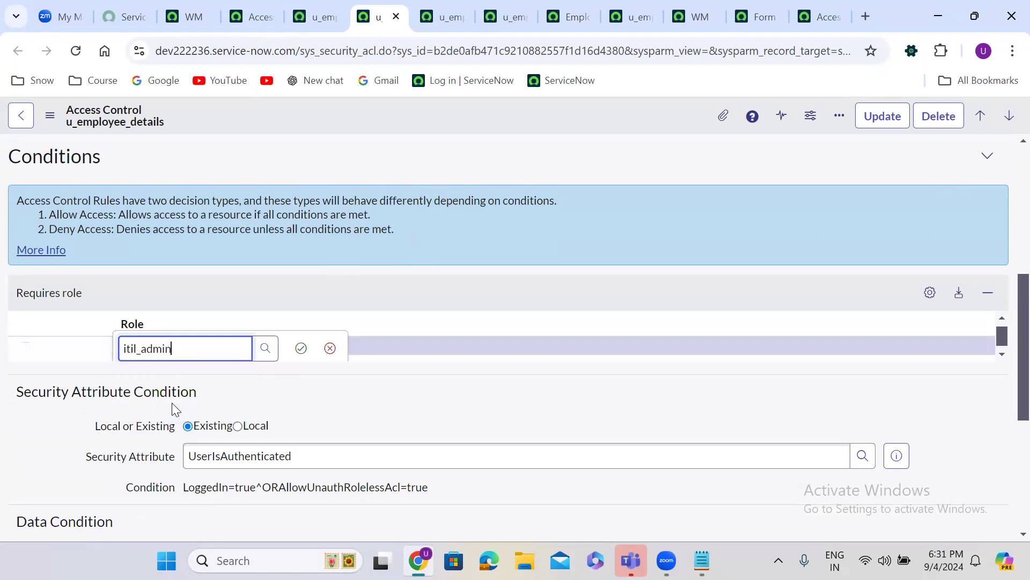
pyautogui.click(301, 348)
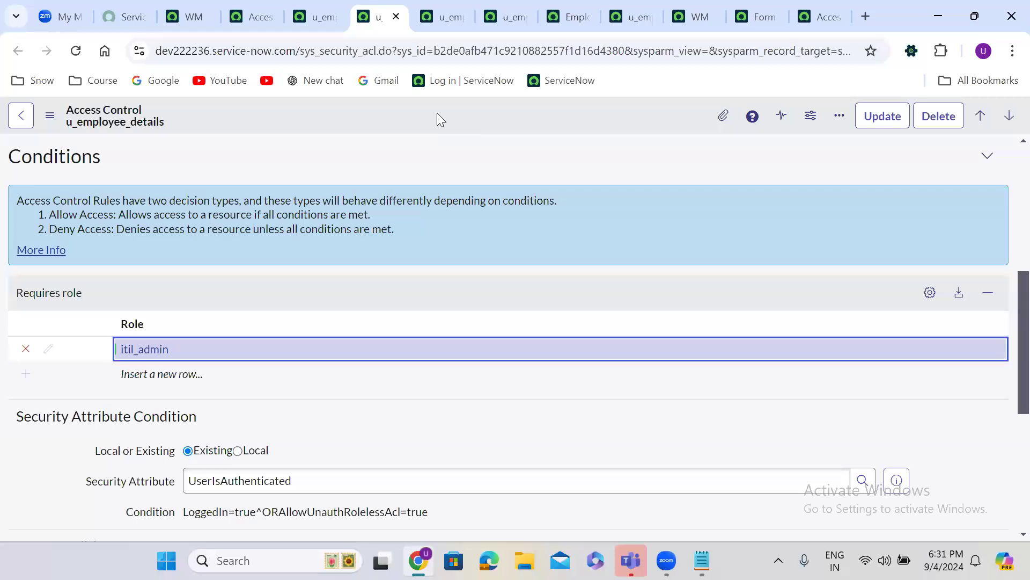
# Change the write ACL's required role from itil_admin to itil and save the rule
pyautogui.doubleClick(185, 350)
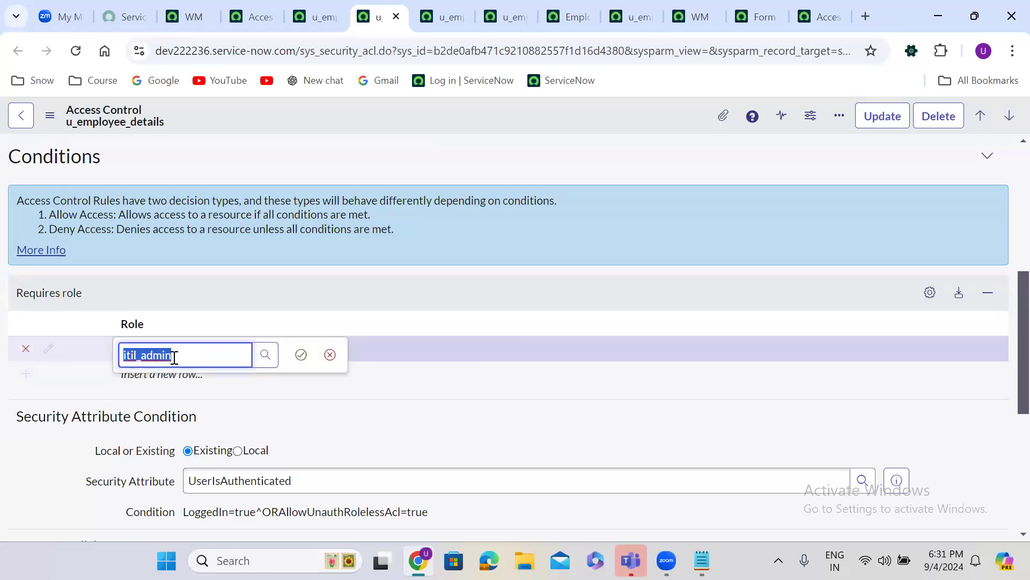
pyautogui.click(175, 356)
pyautogui.press('BackSpace')
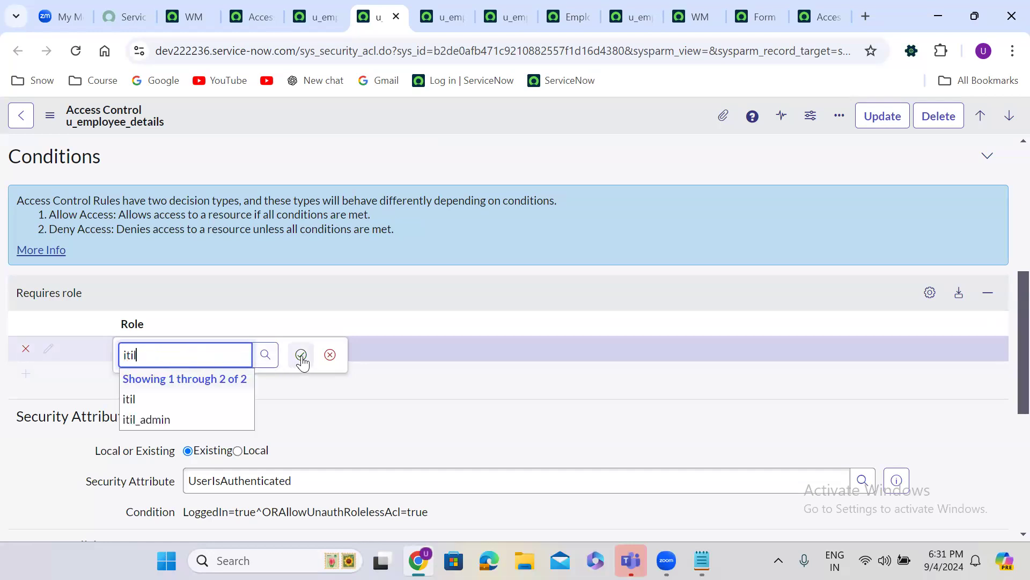
pyautogui.click(171, 396)
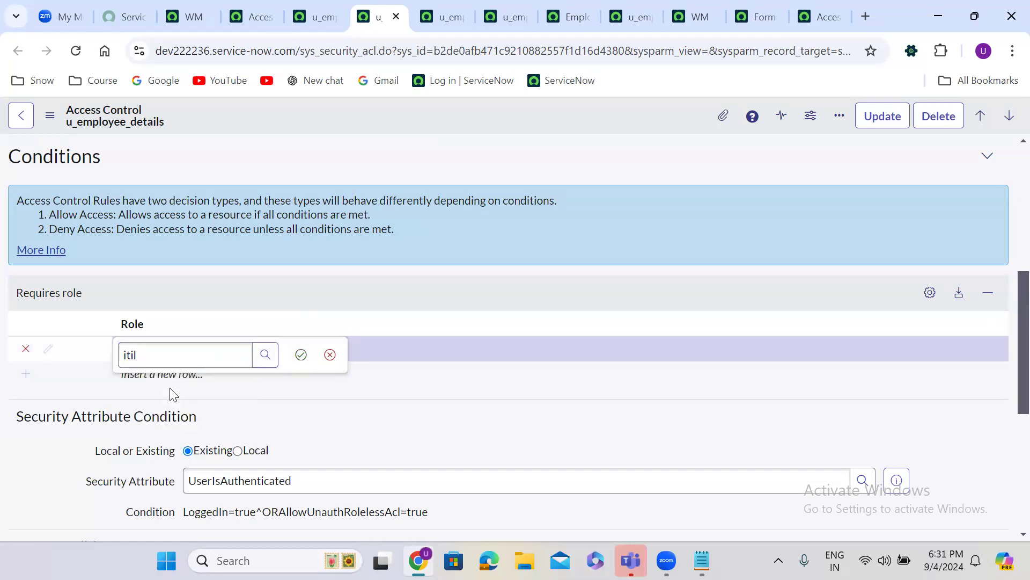
pyautogui.click(301, 355)
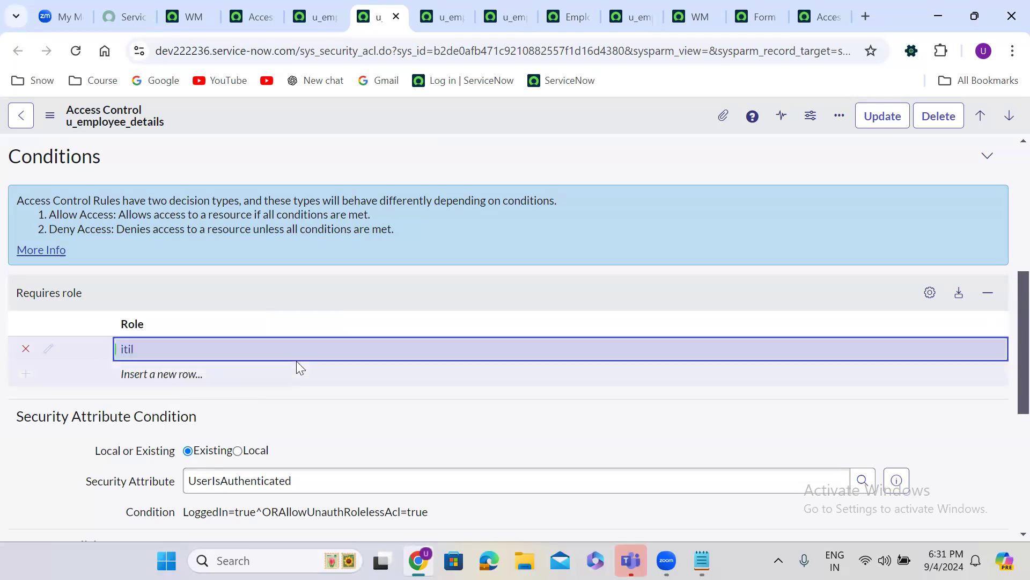
pyautogui.rightClick(460, 105)
pyautogui.click(491, 116)
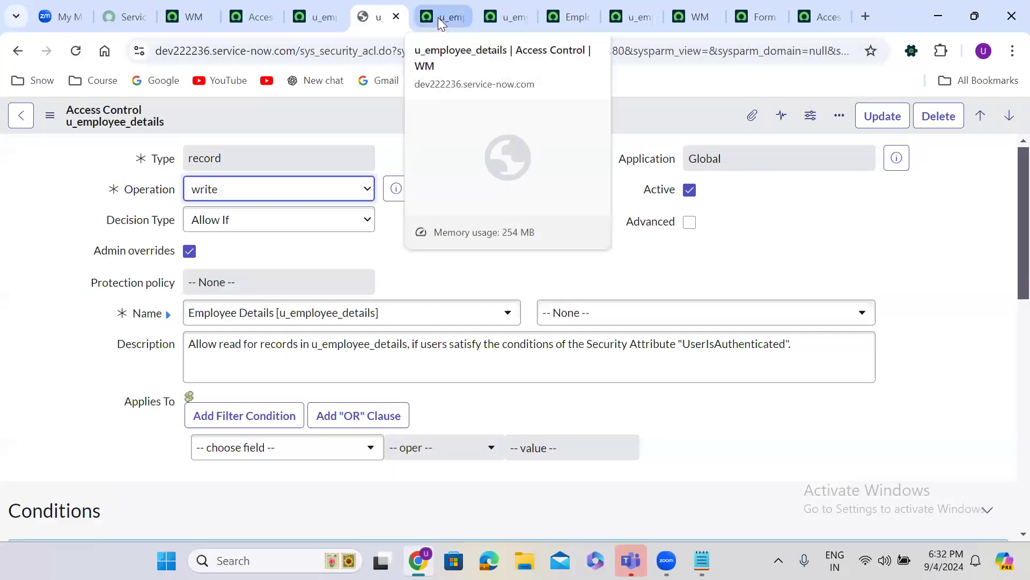
# Add an itil_admin row under Requires role on the u_employee_details delete ACL and save
pyautogui.click(437, 7)
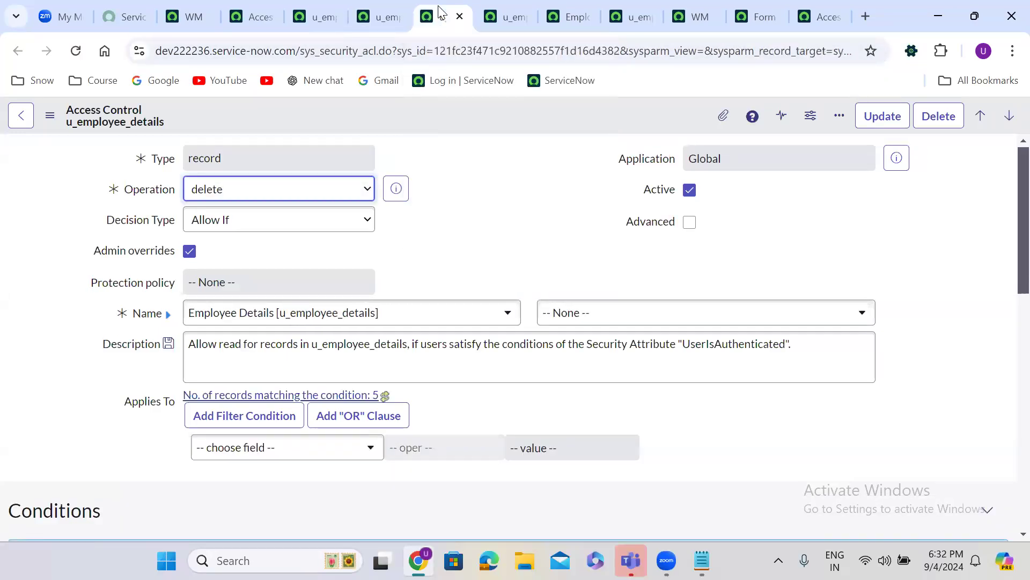
pyautogui.scroll(-6, 447, 208)
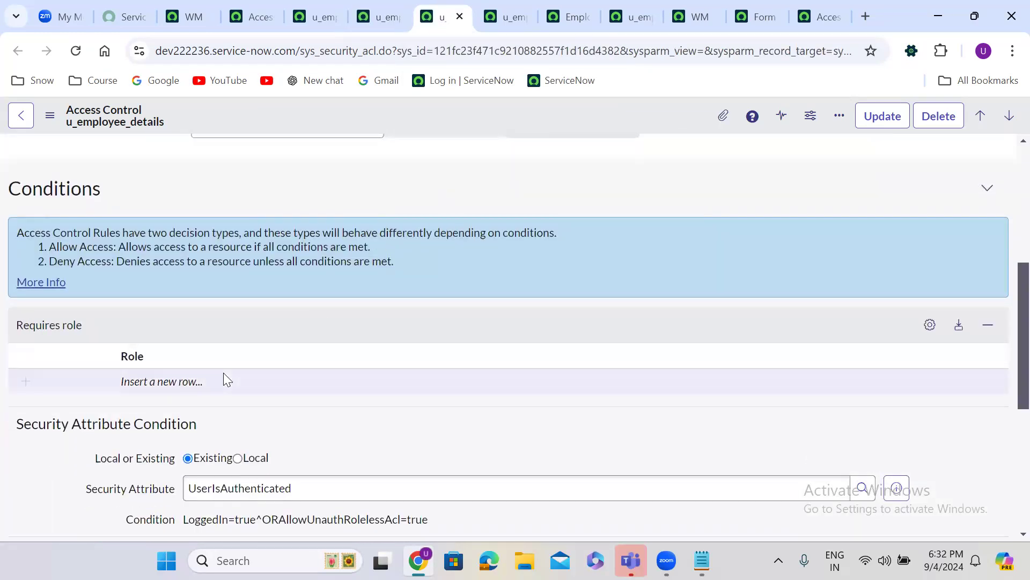
pyautogui.doubleClick(181, 378)
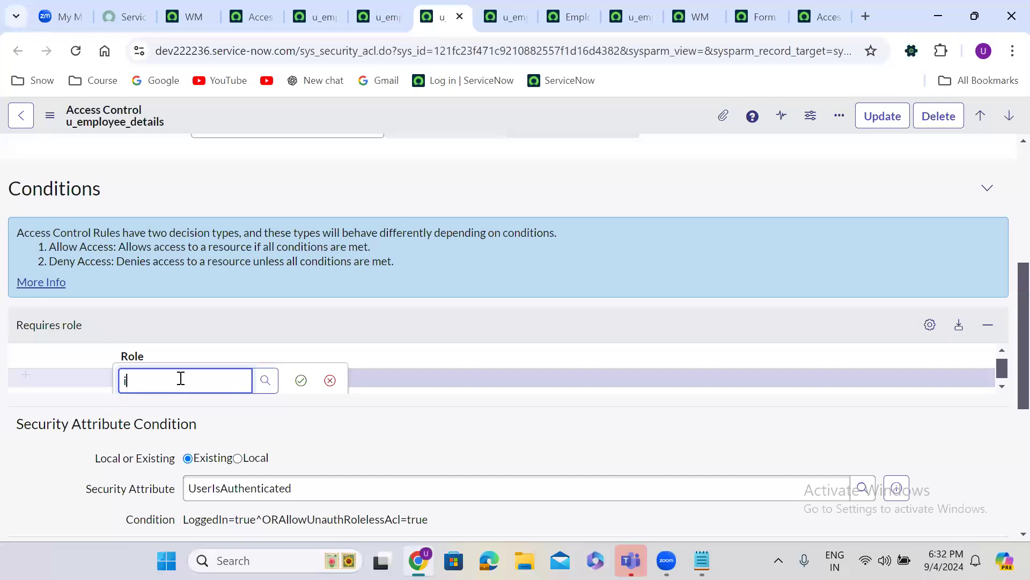
pyautogui.write('itil')
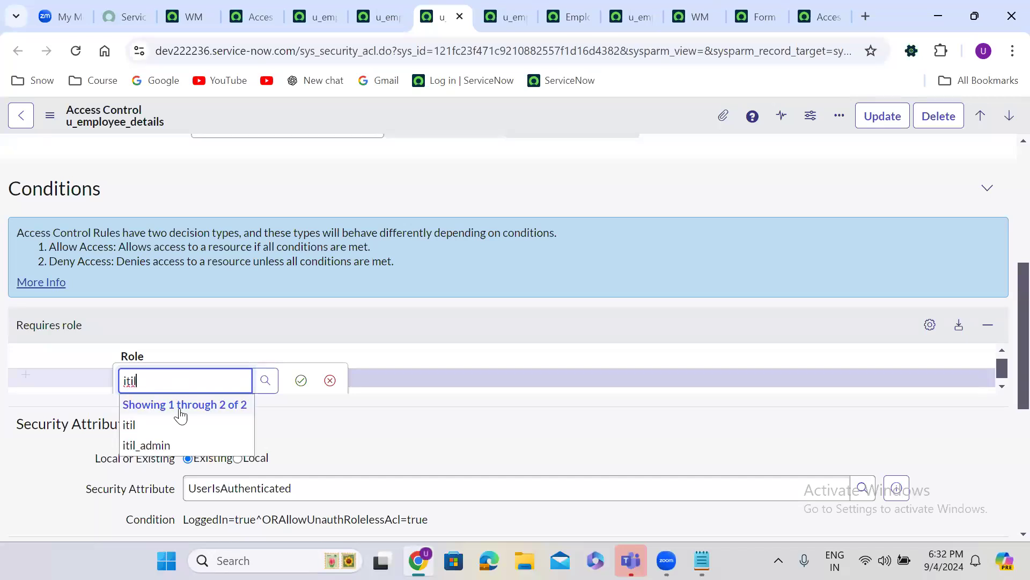
pyautogui.click(175, 445)
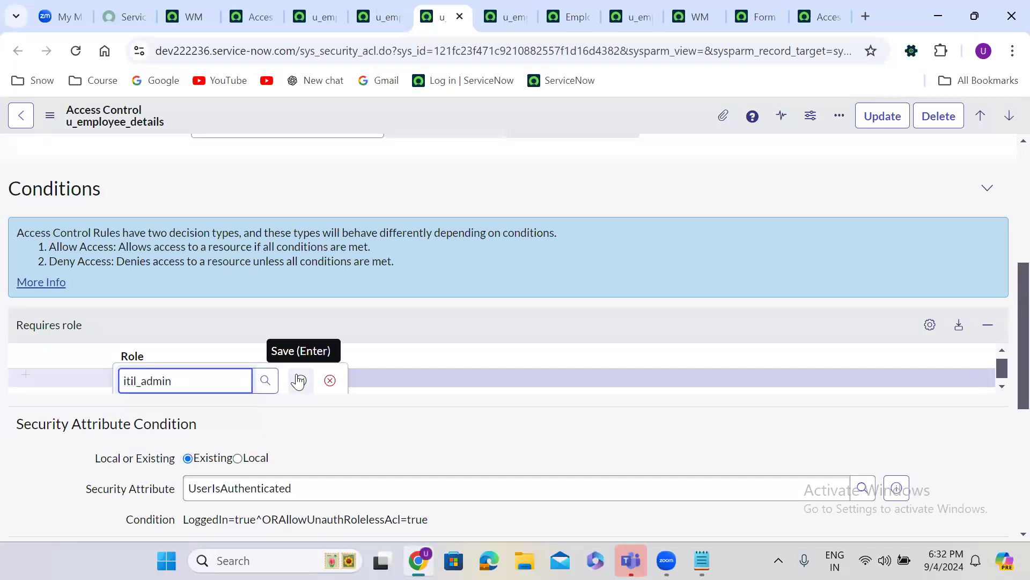
pyautogui.click(297, 378)
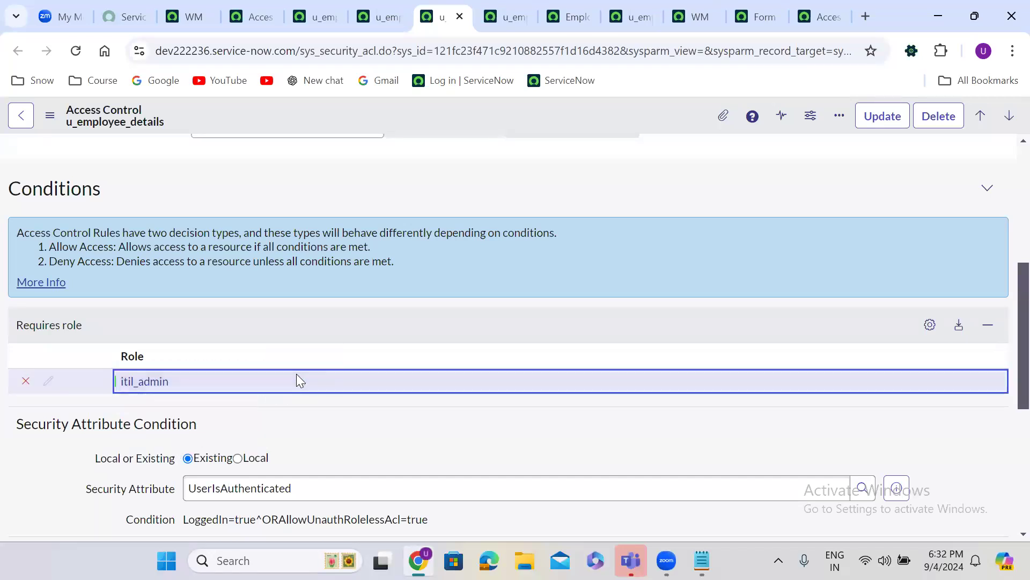
pyautogui.rightClick(469, 115)
pyautogui.click(501, 124)
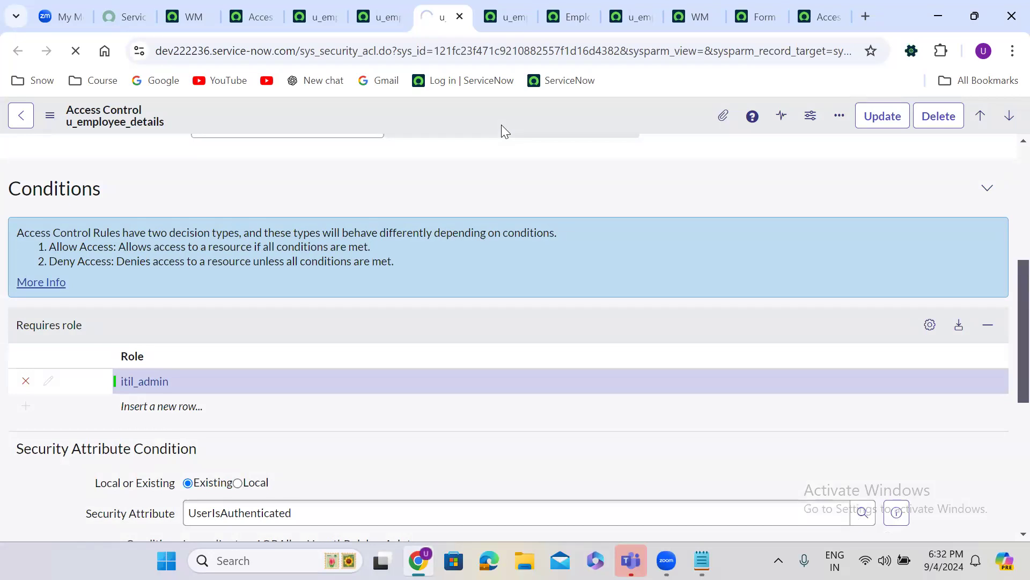
# Add an itil row under Requires role on the u_employee_details create ACL and save
pyautogui.click(491, 4)
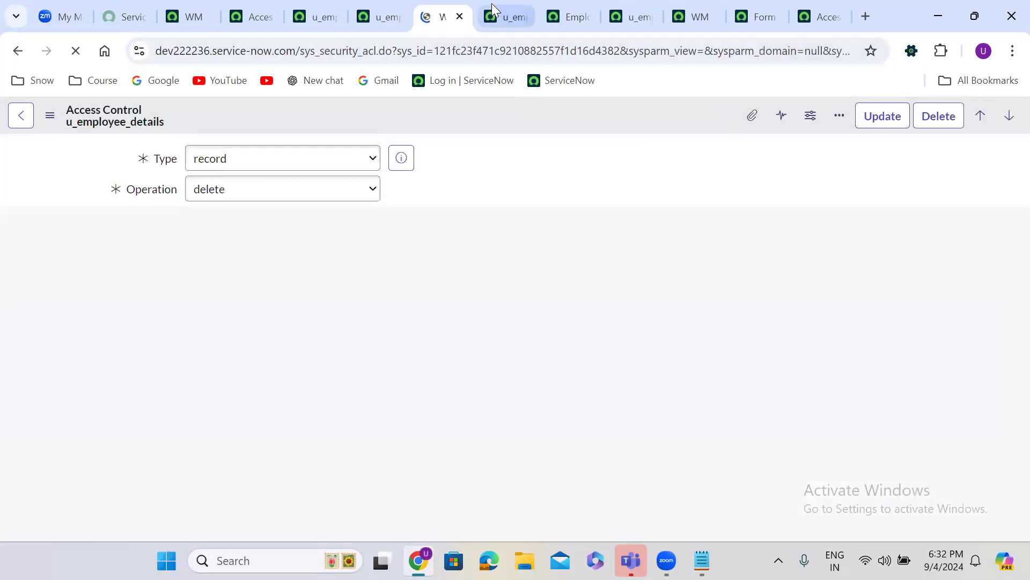
pyautogui.scroll(-7, 408, 240)
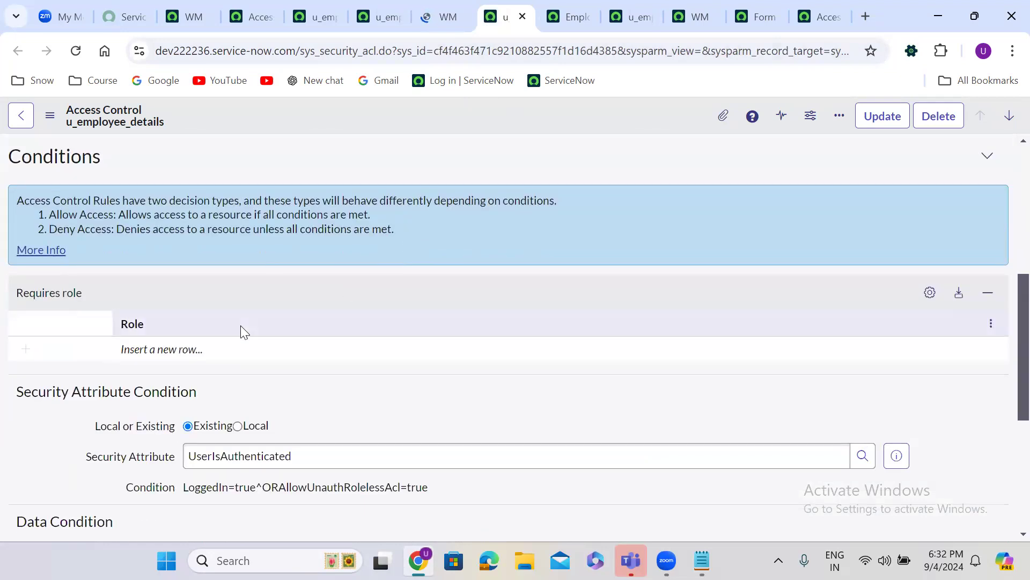
pyautogui.click(174, 344)
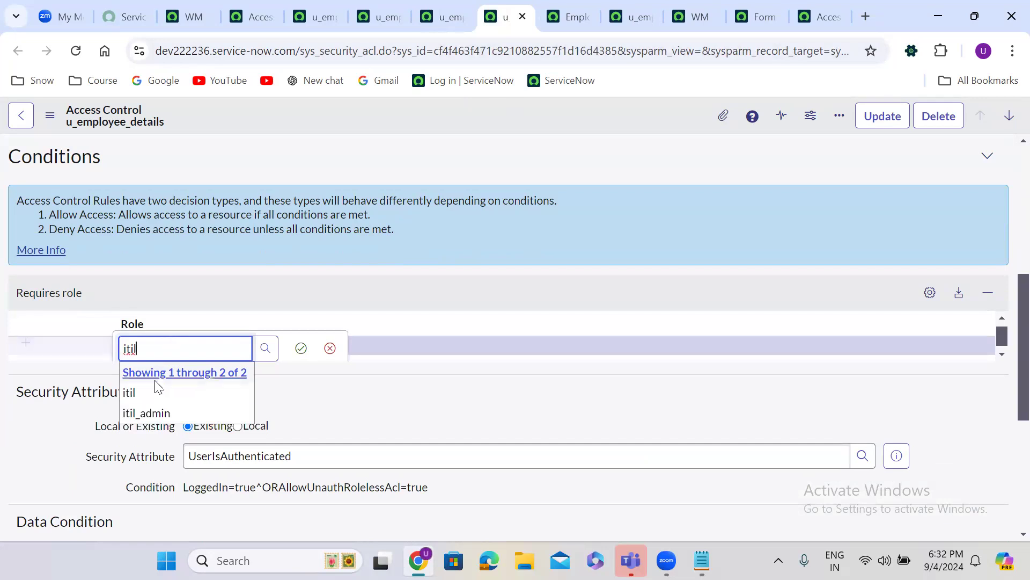
pyautogui.click(151, 398)
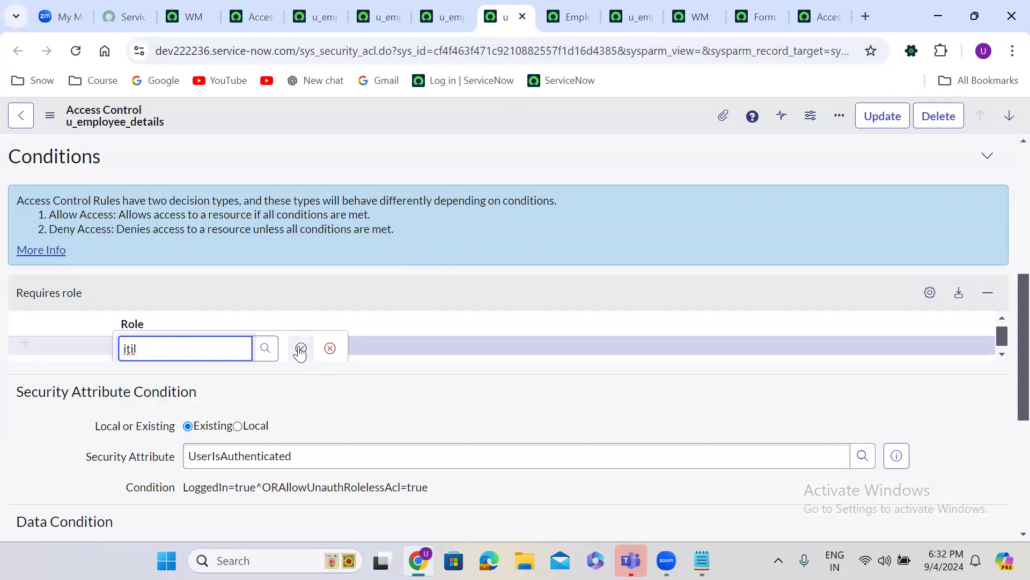
pyautogui.click(300, 348)
pyautogui.rightClick(467, 107)
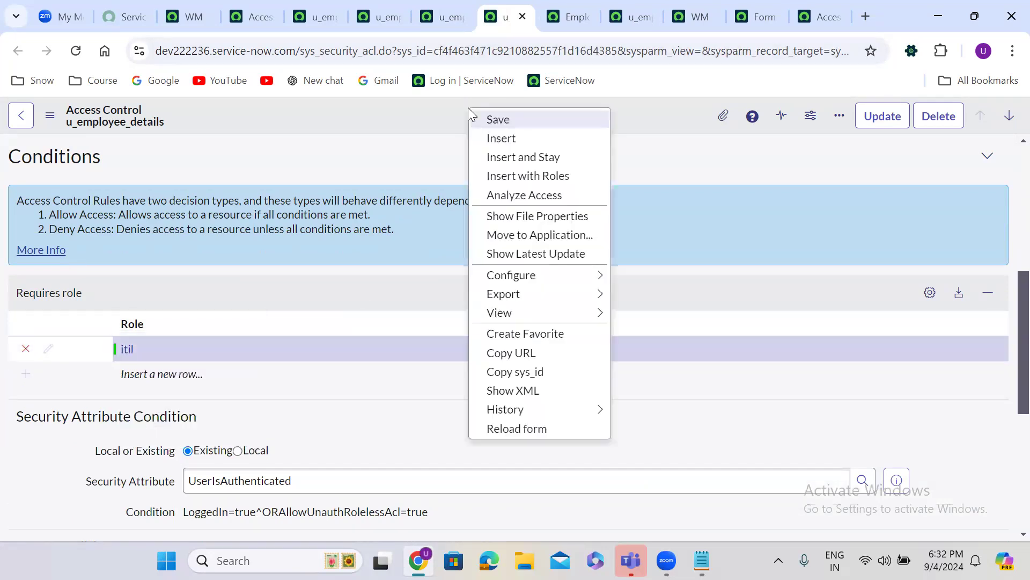
pyautogui.click(525, 119)
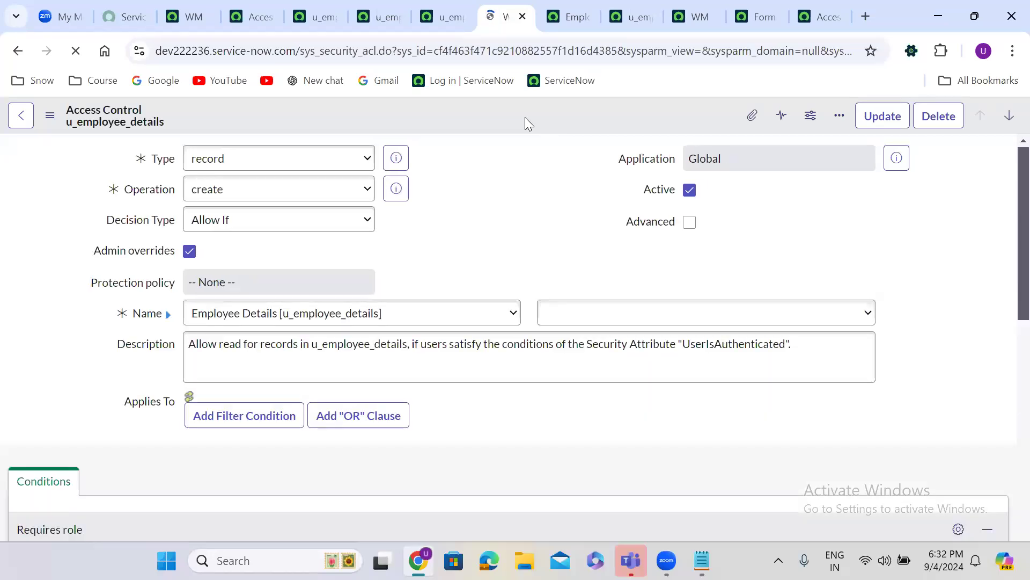
# Add itil_admin as a second Requires role row, next to itil, on the read ACL and save
pyautogui.click(309, 11)
pyautogui.scroll(-6, 438, 225)
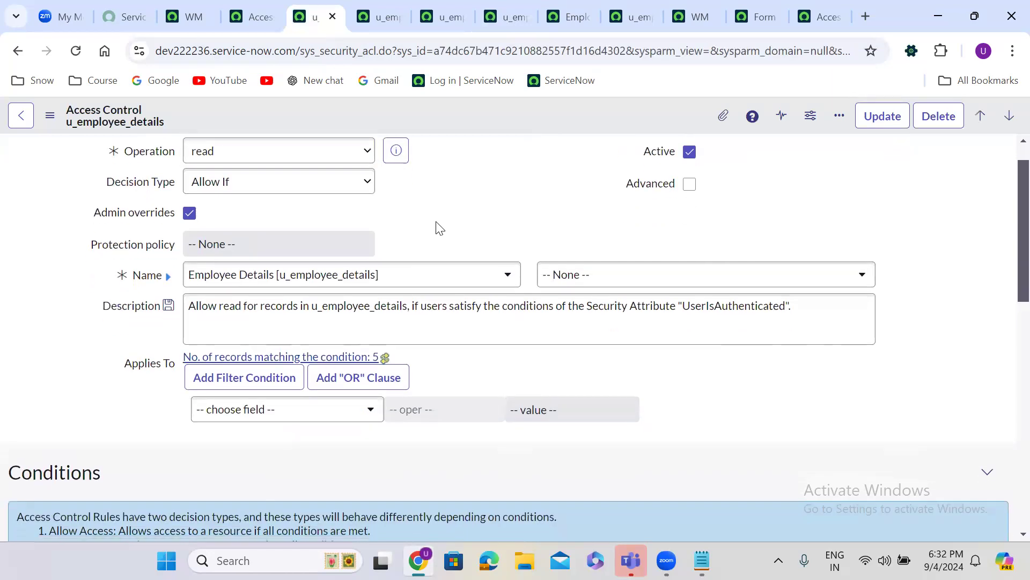
pyautogui.click(97, 376)
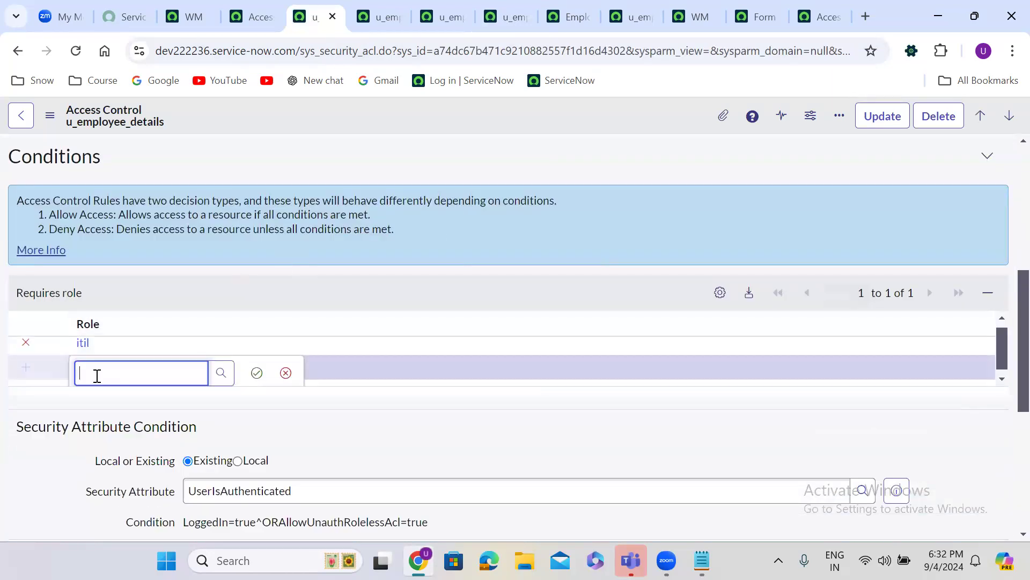
pyautogui.write('iti')
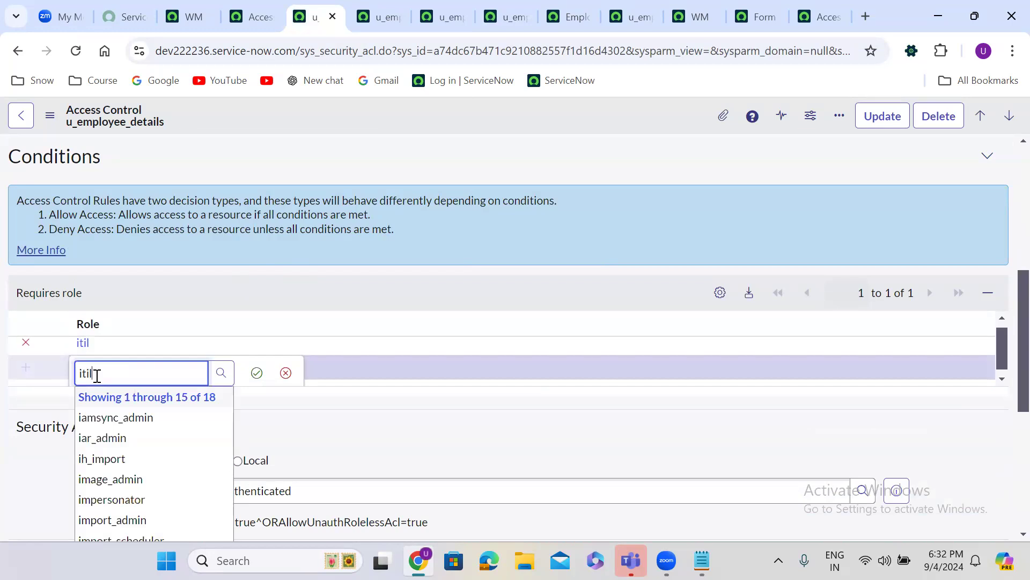
pyautogui.write('l')
pyautogui.click(120, 439)
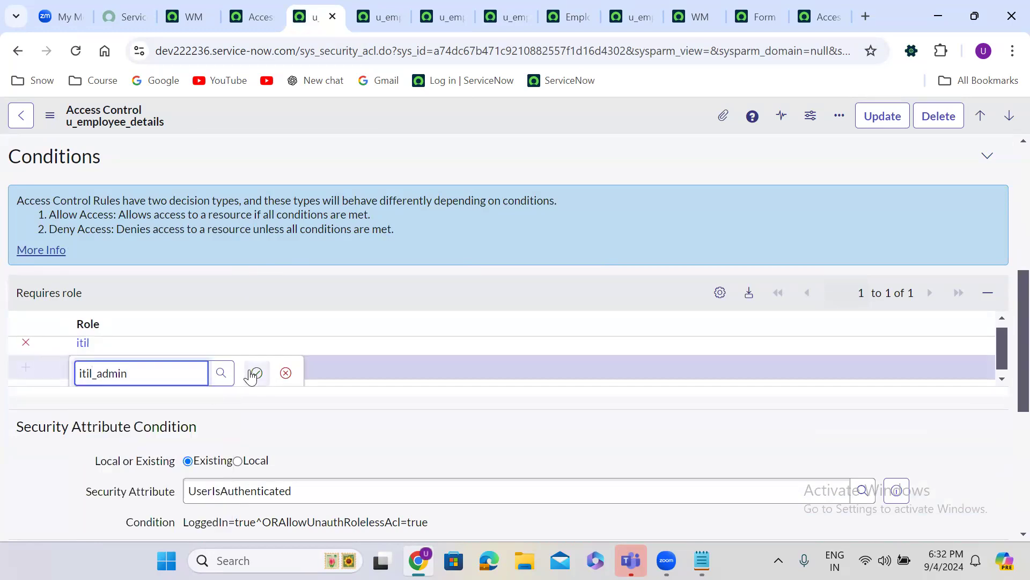
pyautogui.click(255, 373)
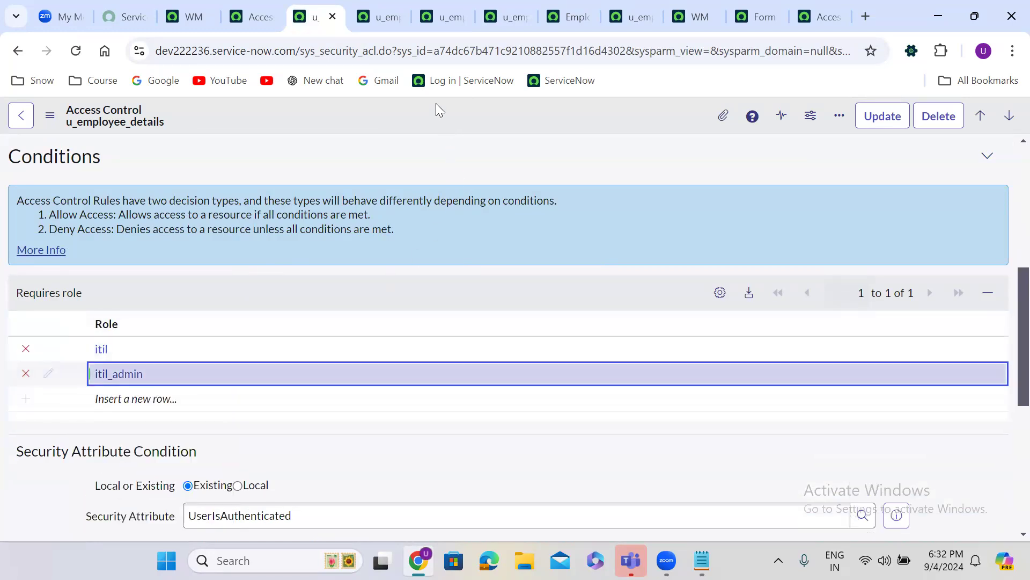
pyautogui.rightClick(436, 103)
pyautogui.click(472, 116)
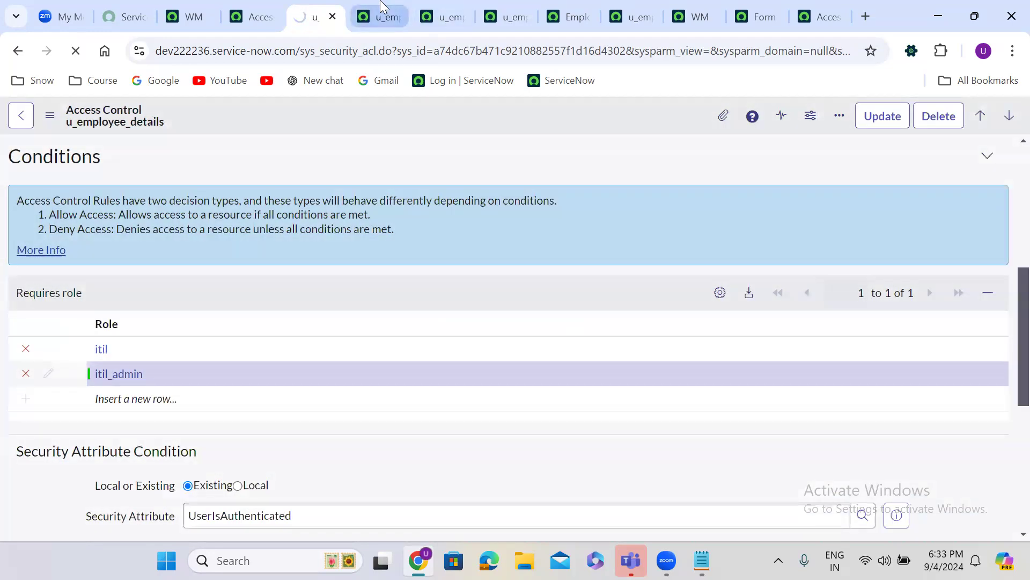
# Add itil_admin next to itil on the write ACL, save, and return to the delete ACL
pyautogui.click(380, 16)
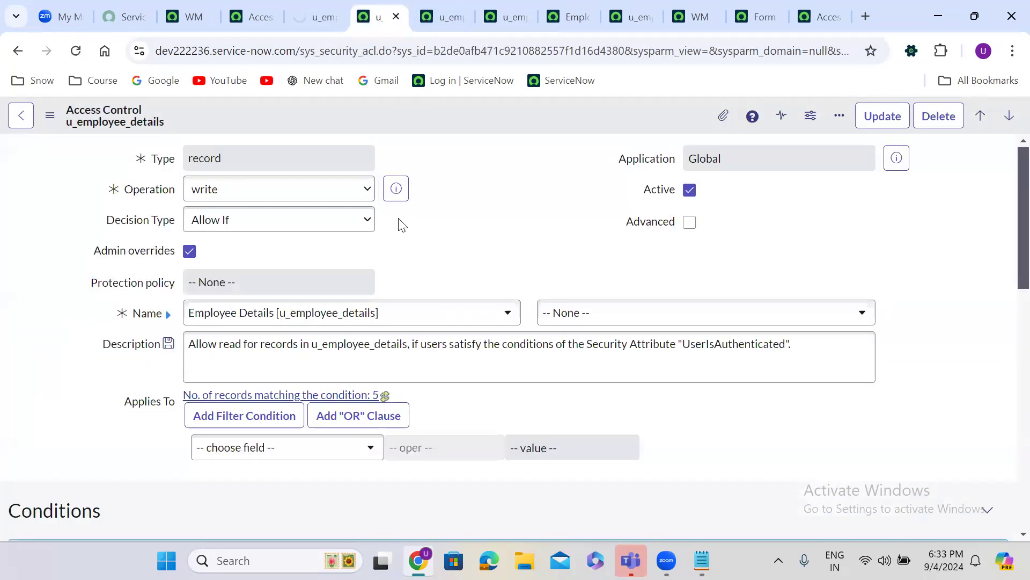
pyautogui.scroll(-7, 398, 220)
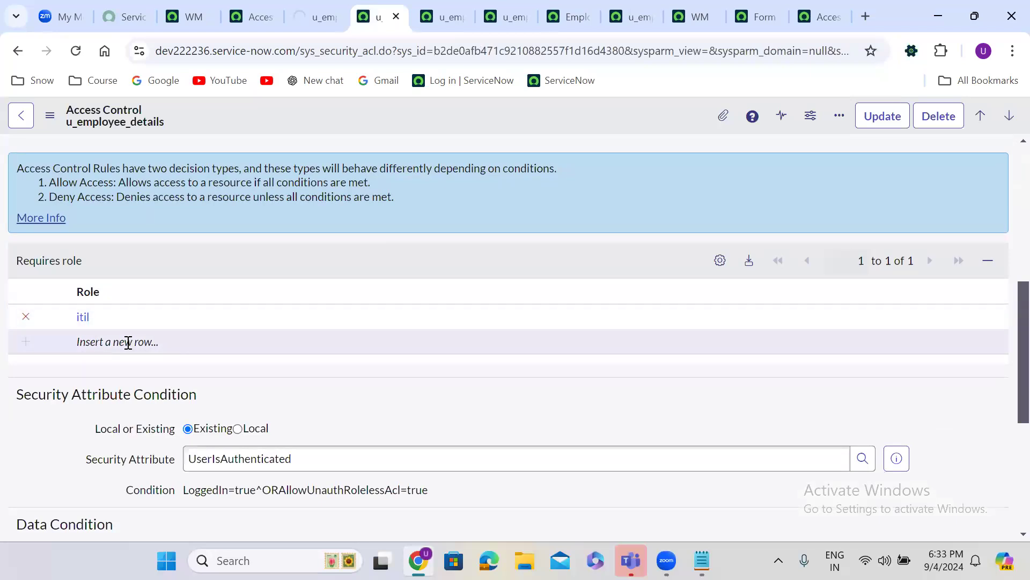
pyautogui.click(127, 341)
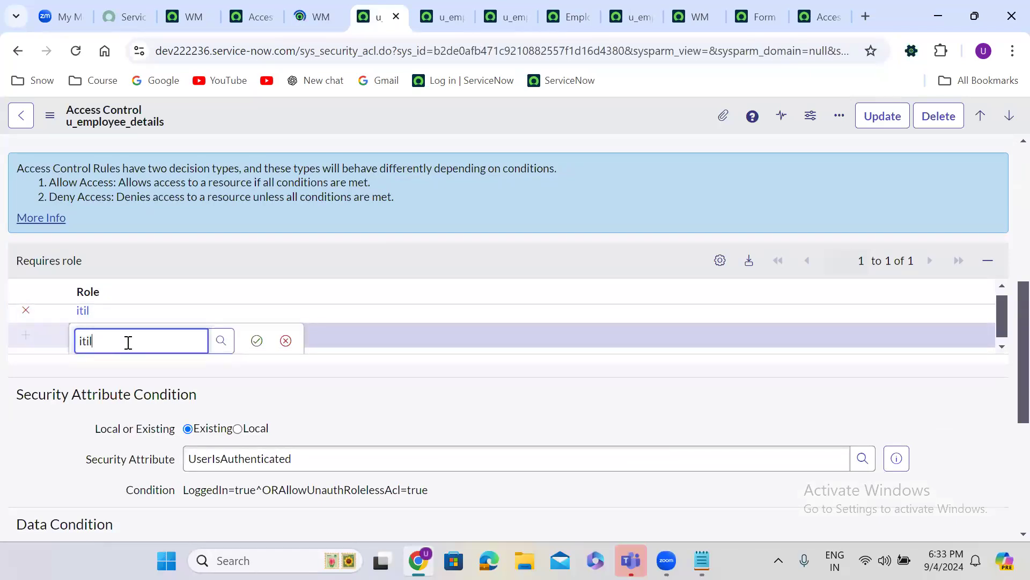
pyautogui.click(142, 401)
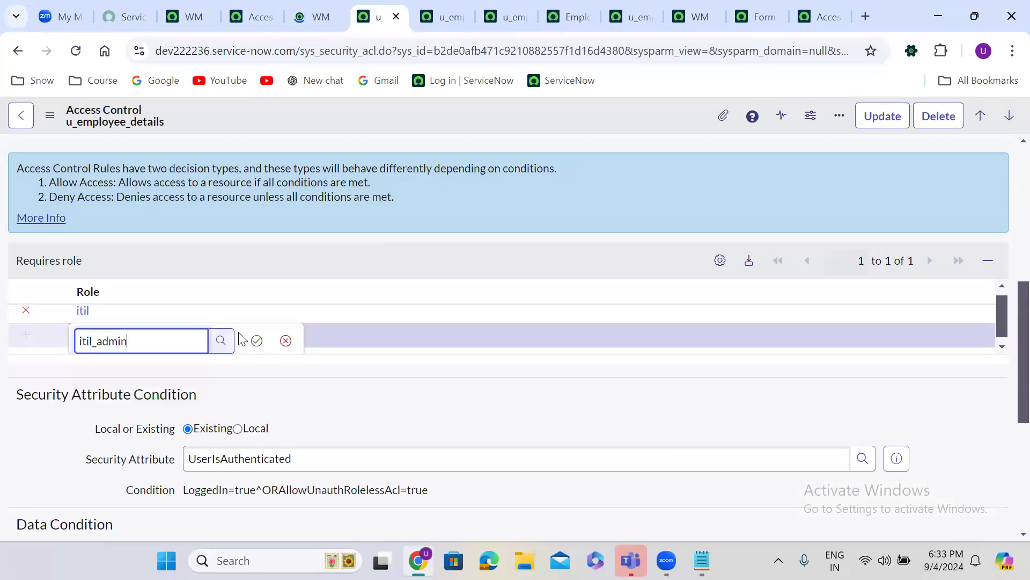
pyautogui.click(257, 339)
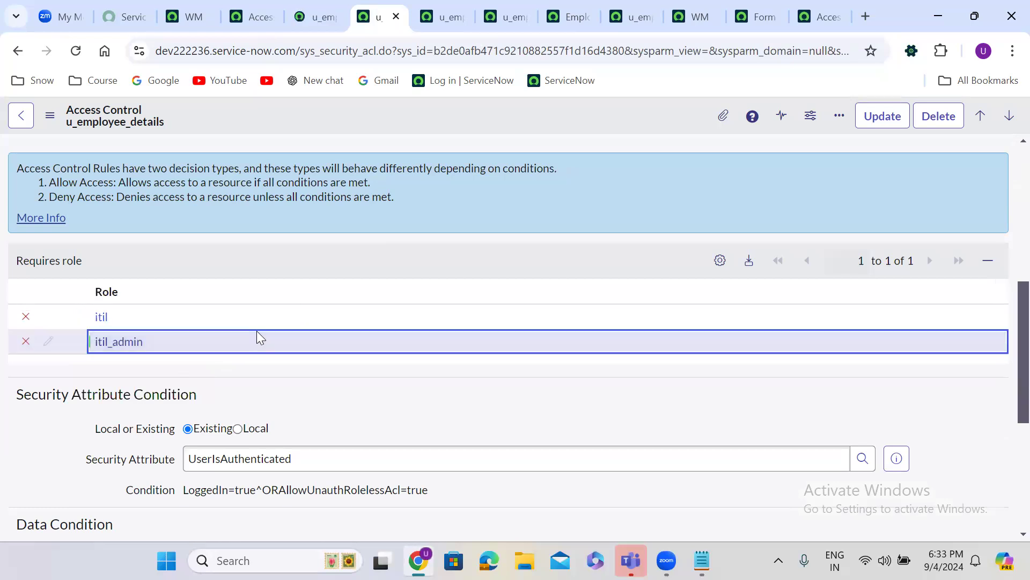
pyautogui.rightClick(432, 118)
pyautogui.click(465, 134)
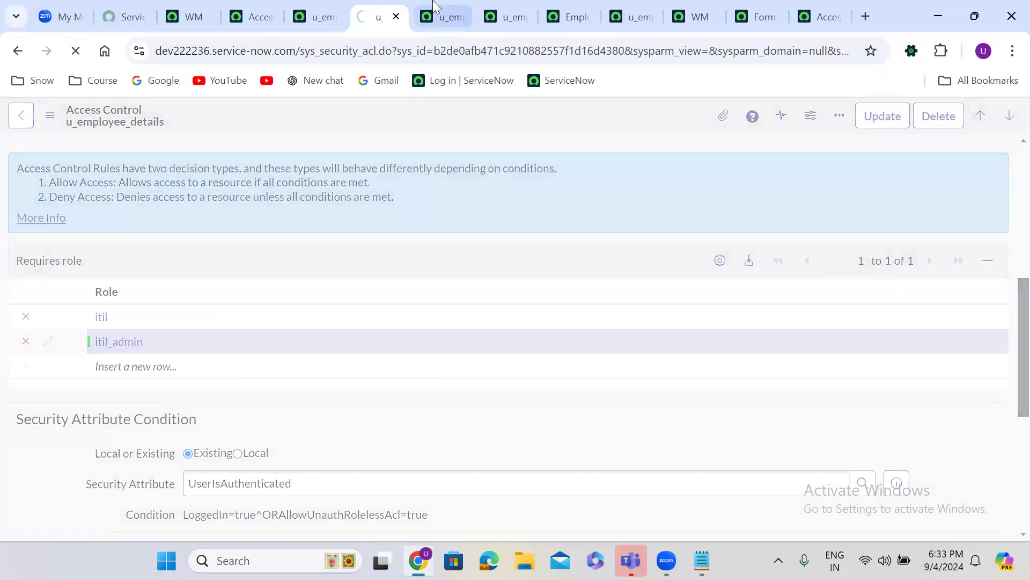
pyautogui.click(441, 17)
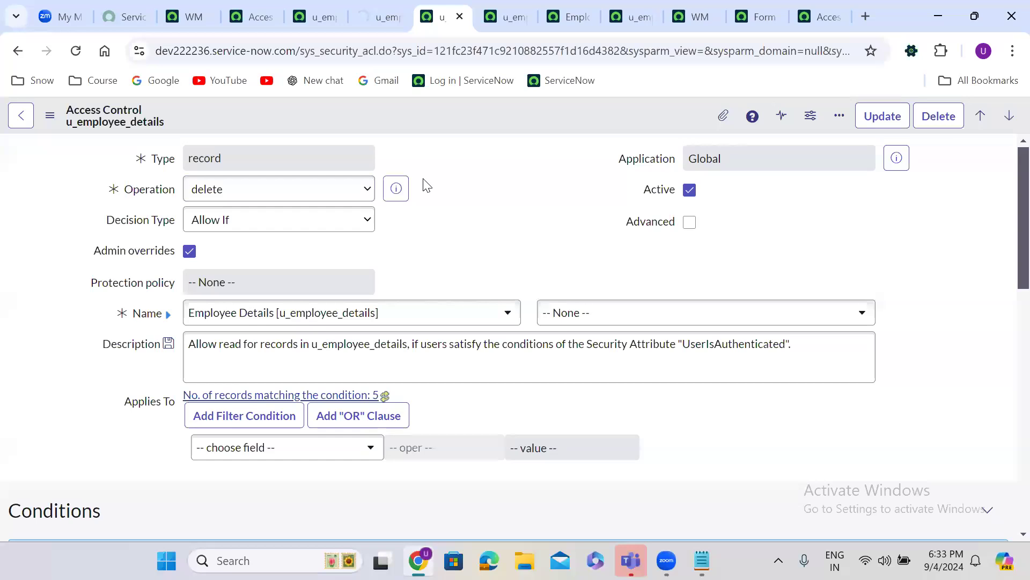
pyautogui.scroll(-8, 426, 184)
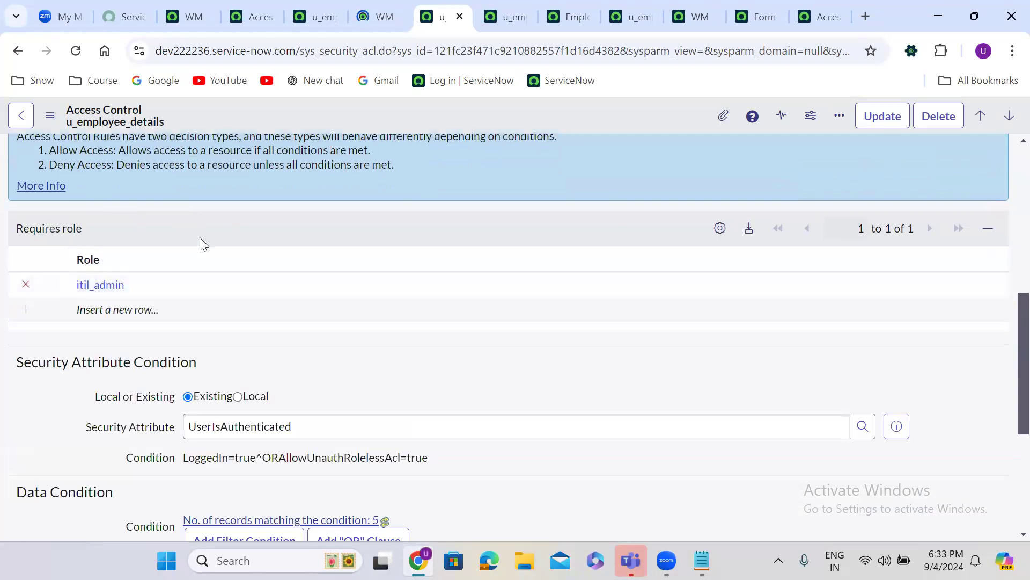
# Insert an itil_admin Requires role row next to itil on the create ACL and save the rule
pyautogui.click(513, 12)
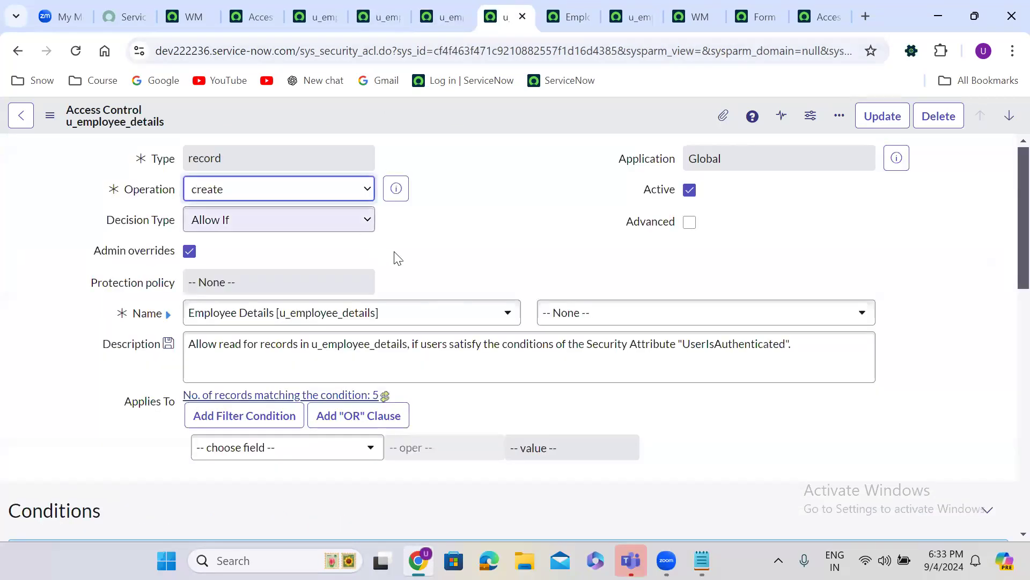
pyautogui.scroll(-2, 442, 250)
pyautogui.scroll(-5, 440, 244)
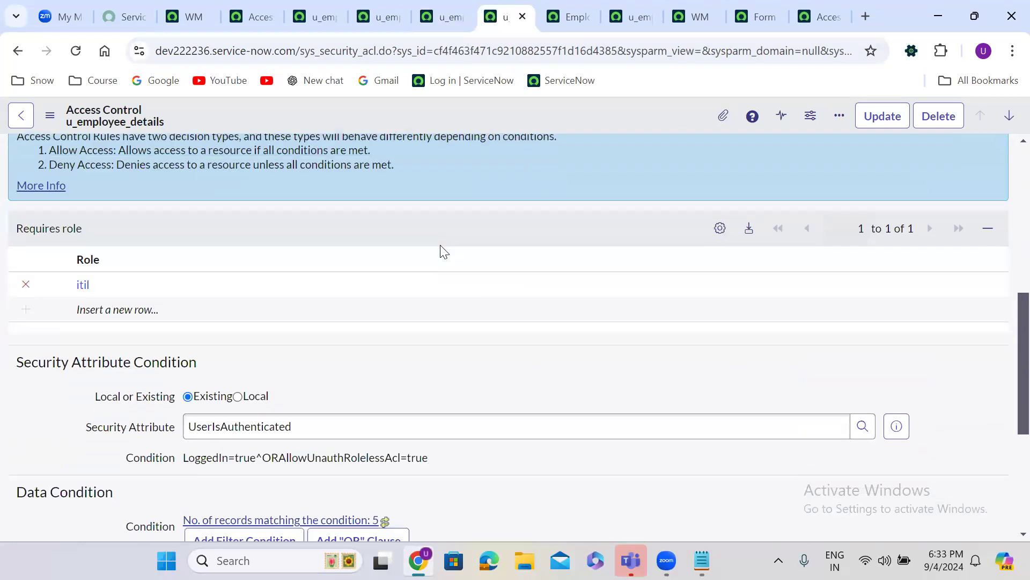
pyautogui.doubleClick(96, 310)
pyautogui.write('itil')
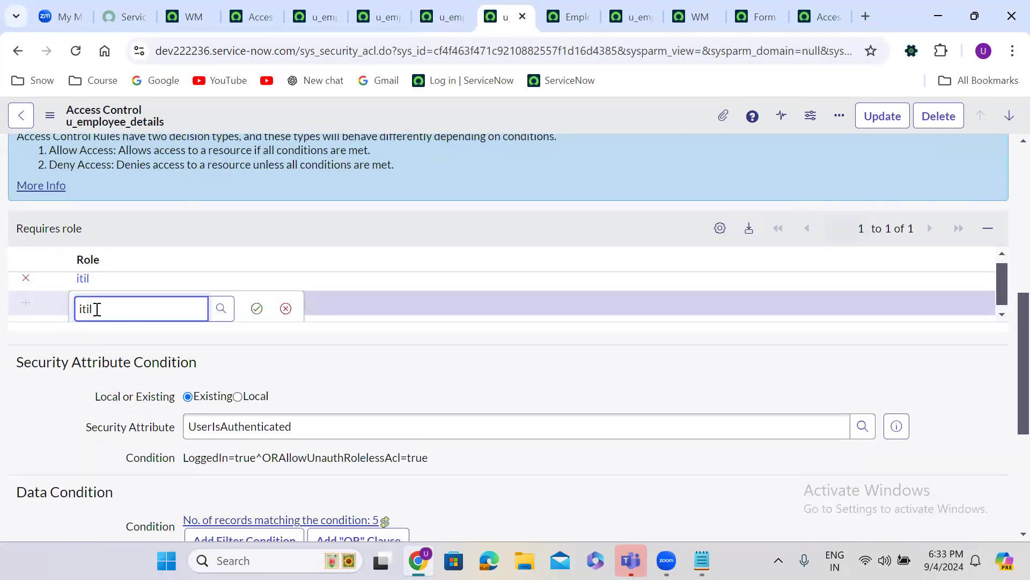
pyautogui.click(110, 371)
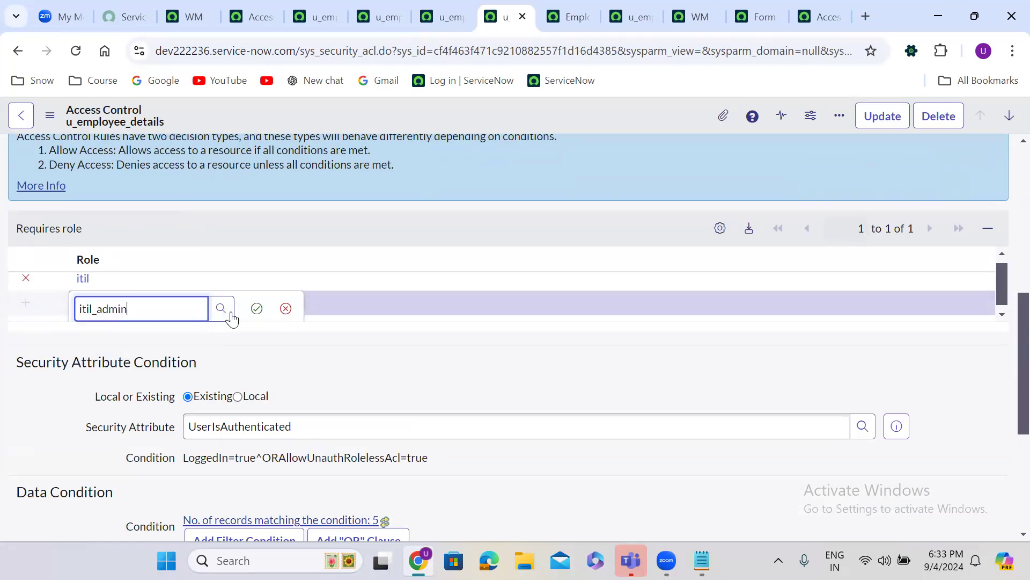
pyautogui.click(256, 308)
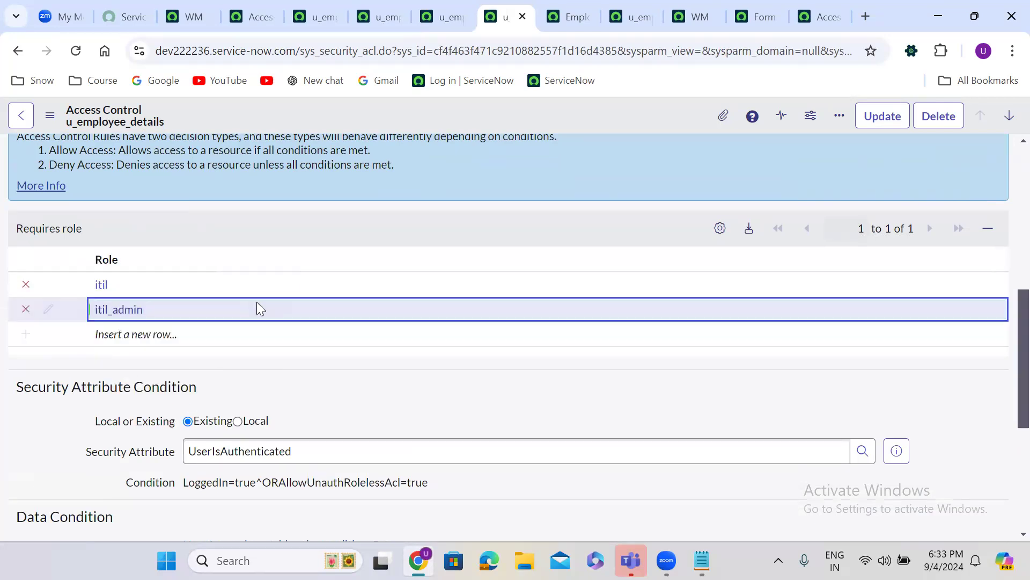
pyautogui.rightClick(475, 106)
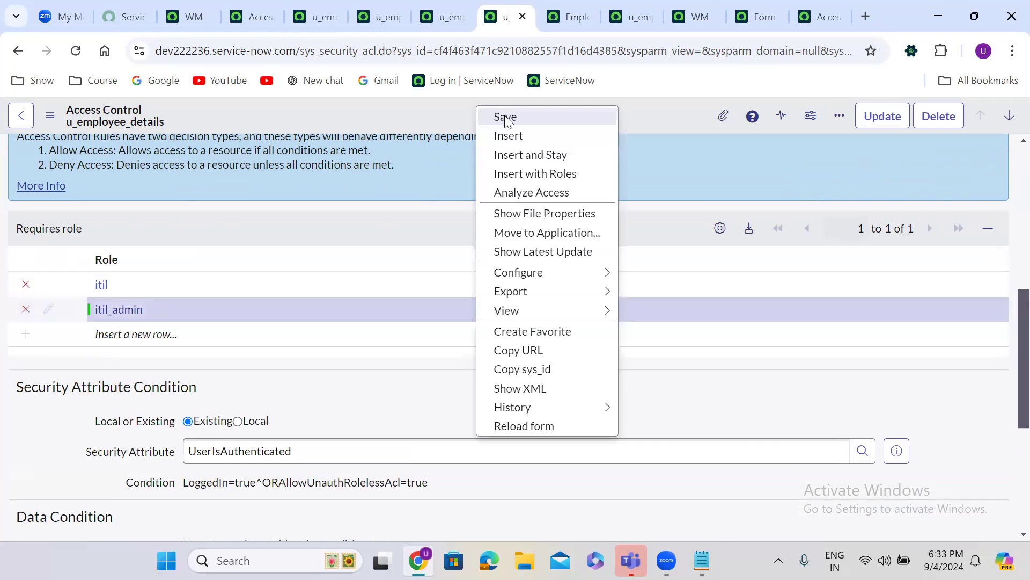
pyautogui.click(506, 117)
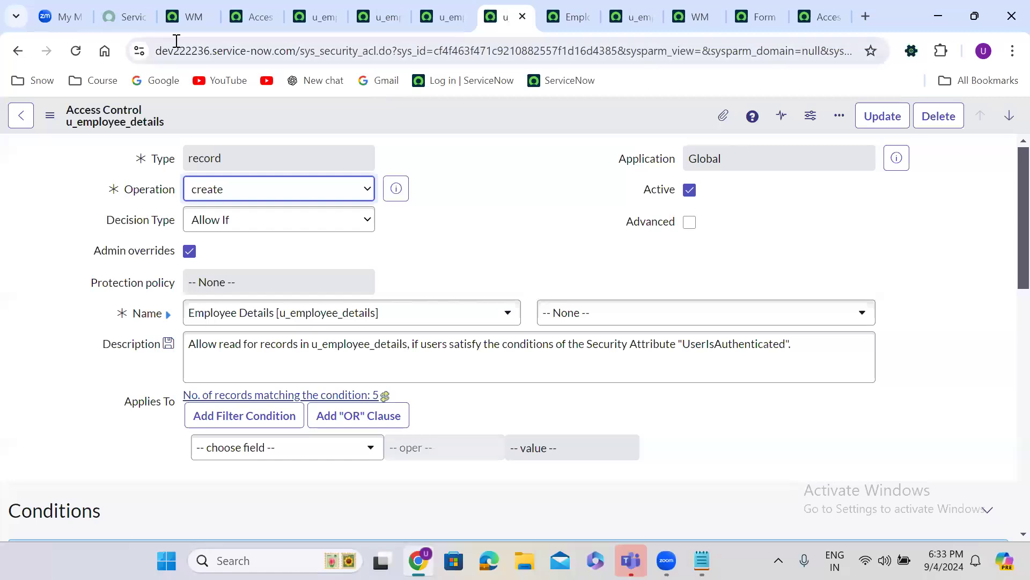
pyautogui.click(189, 7)
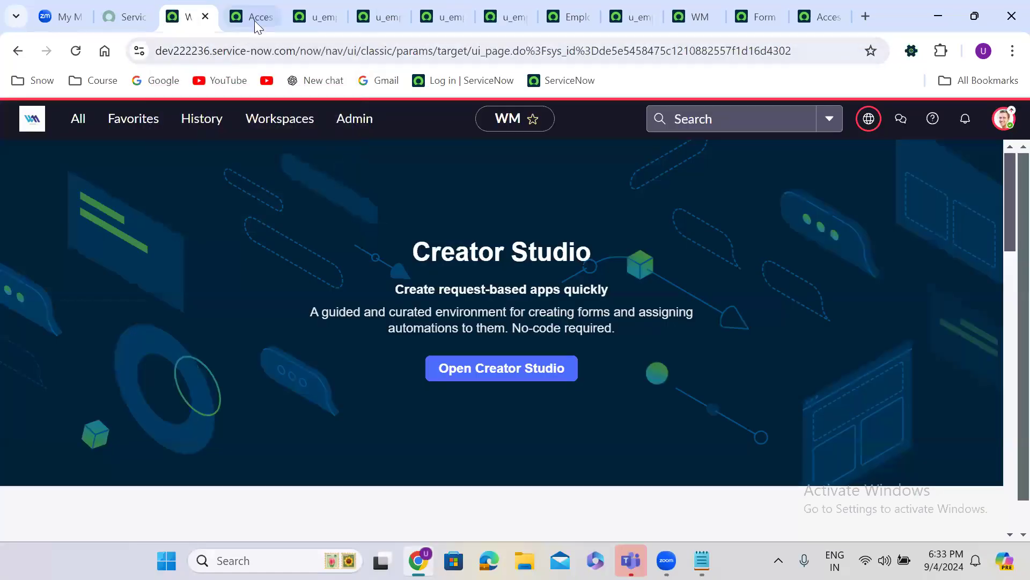
# Search the navigator for 'user ad' and open the Users list in a new tab
pyautogui.click(75, 123)
pyautogui.write('u')
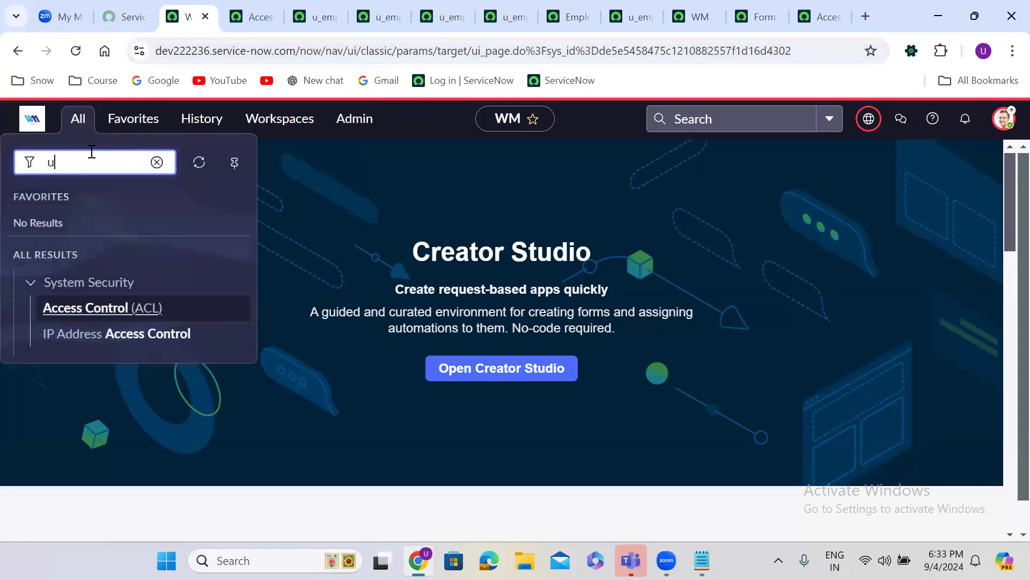
pyautogui.write('ser')
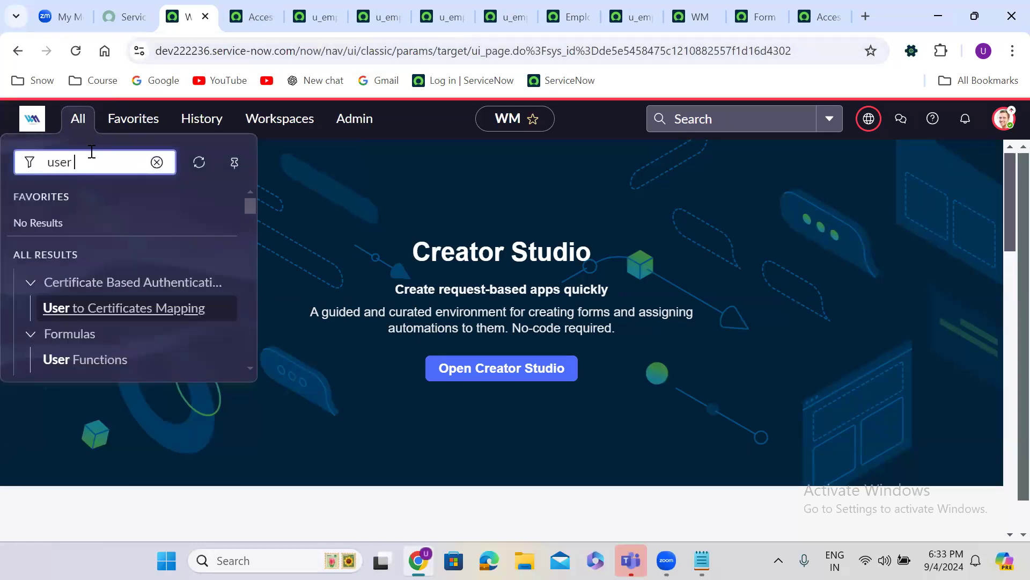
pyautogui.write(' ad')
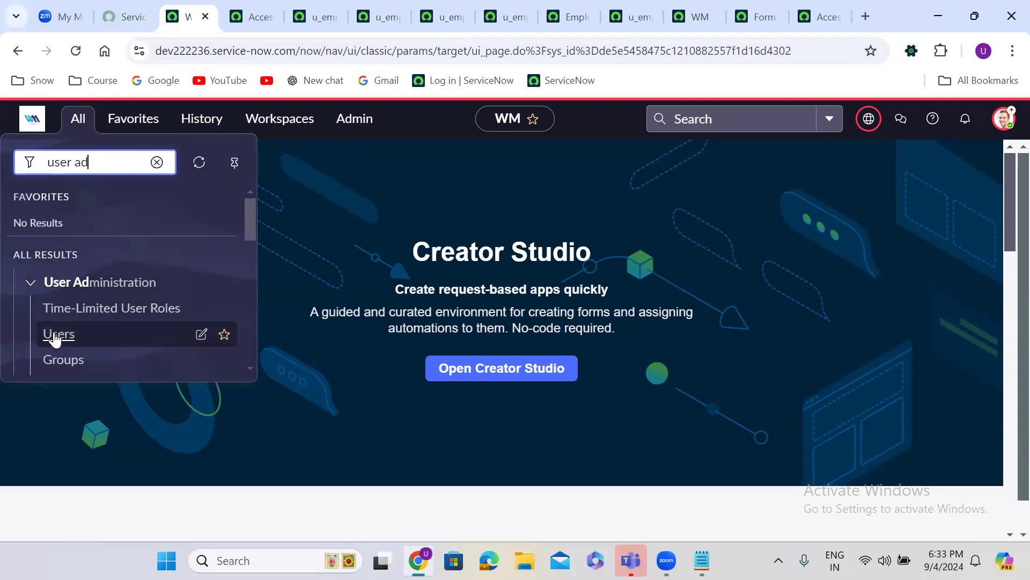
pyautogui.rightClick(54, 331)
pyautogui.click(151, 142)
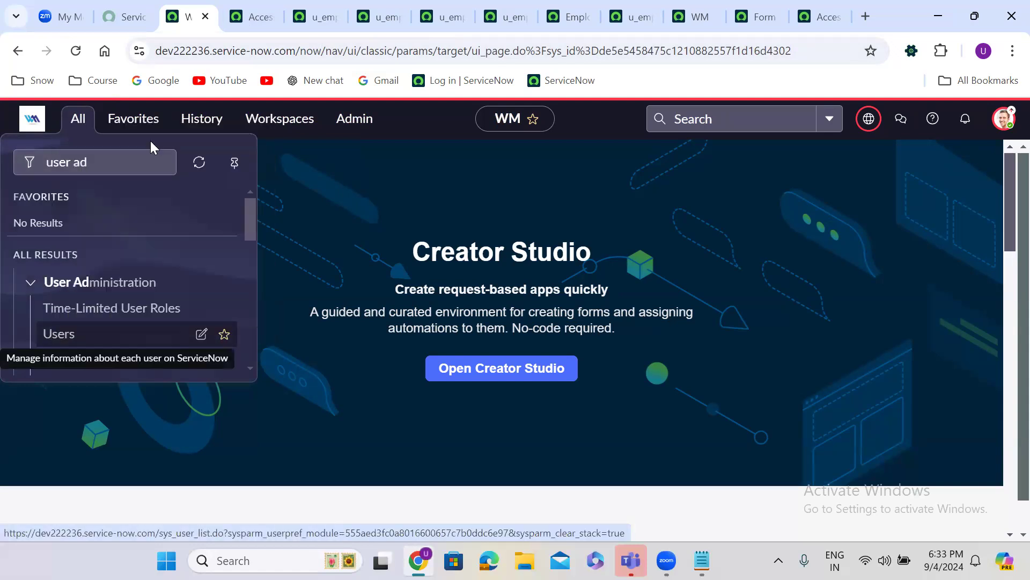
pyautogui.click(234, 16)
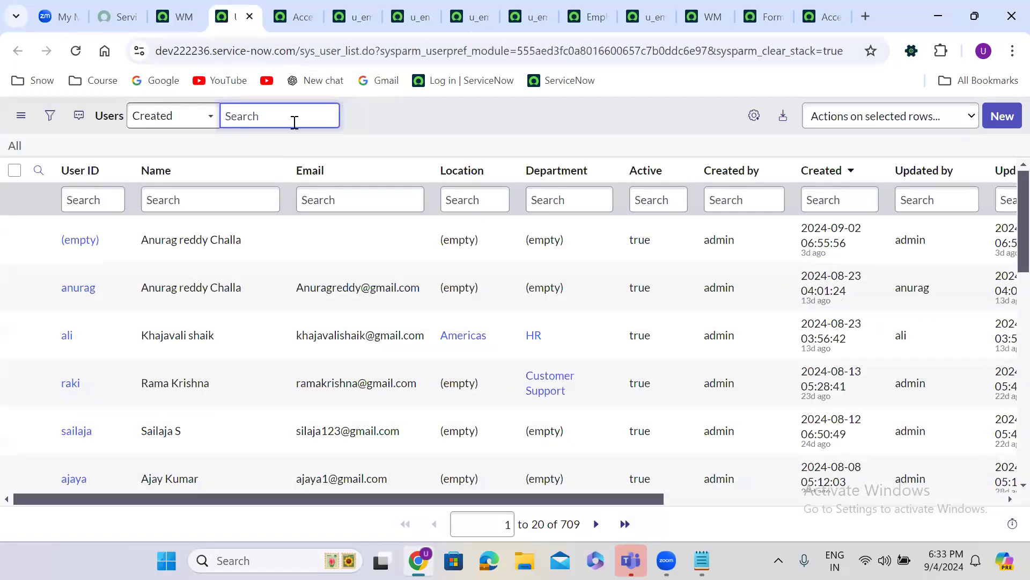
# Filter Users by the test user's name and open the single matching record in a new tab
pyautogui.click(179, 198)
pyautogui.write('abra')
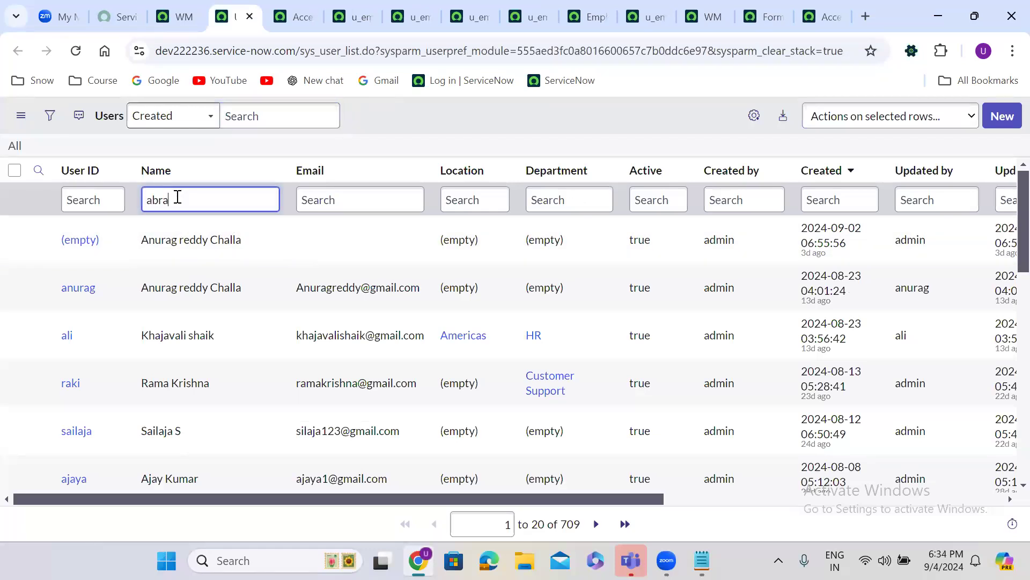
pyautogui.write('ham')
pyautogui.press('Return')
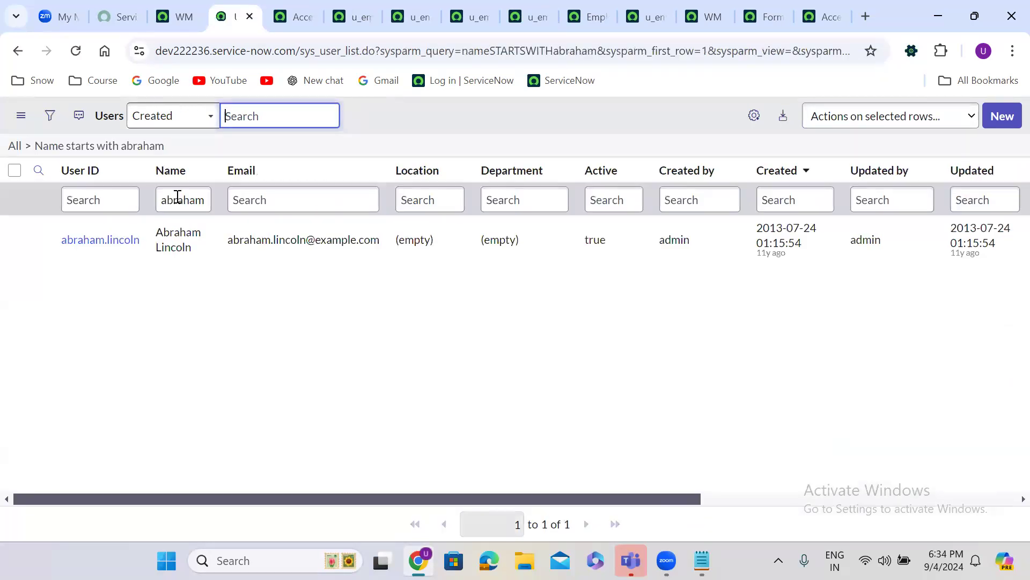
pyautogui.rightClick(38, 241)
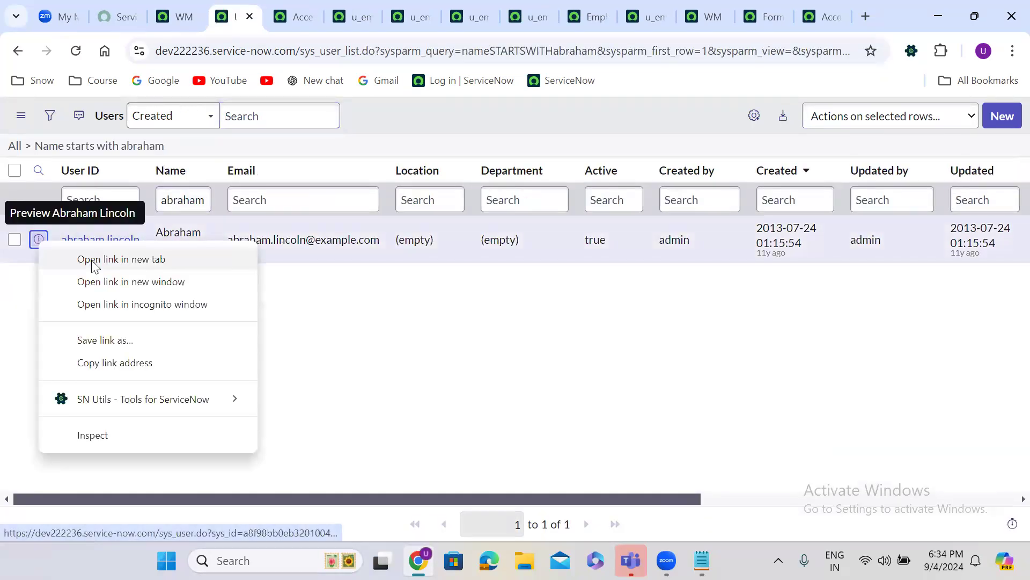
pyautogui.click(94, 260)
pyautogui.click(272, 7)
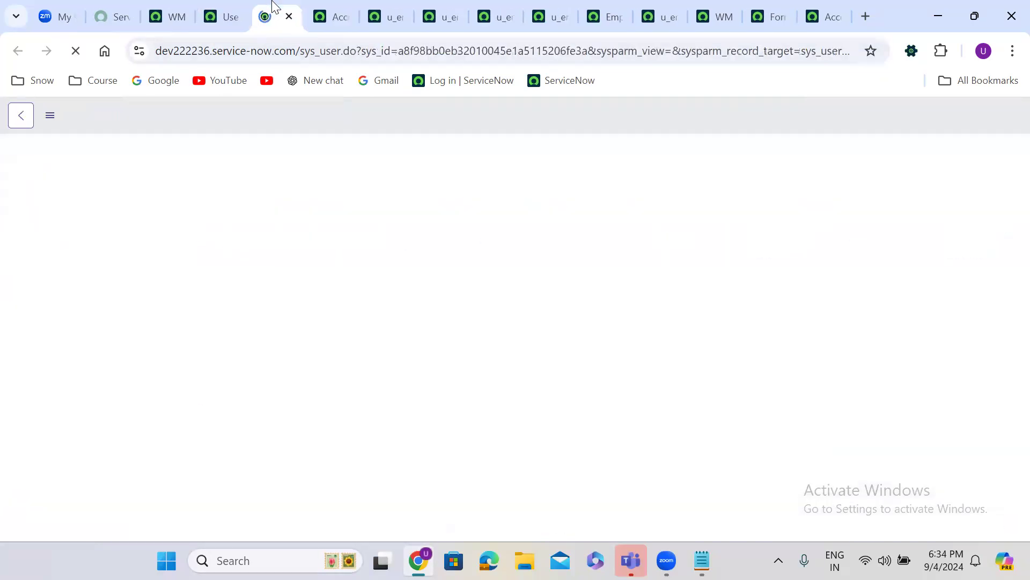
# Show the Groups related list on the test user's form
pyautogui.scroll(-3, 444, 275)
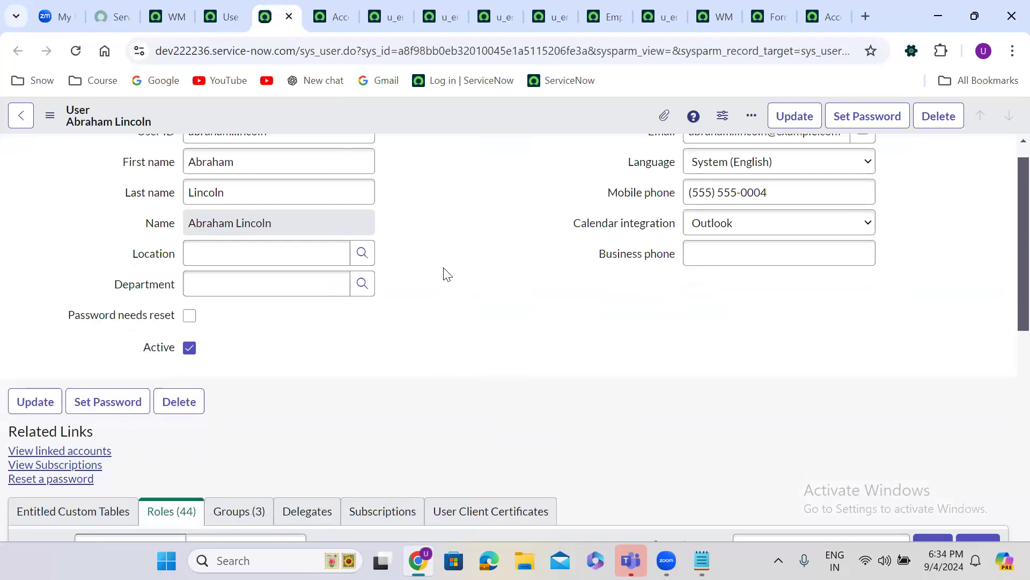
pyautogui.scroll(-5, 444, 274)
pyautogui.scroll(-1, 444, 271)
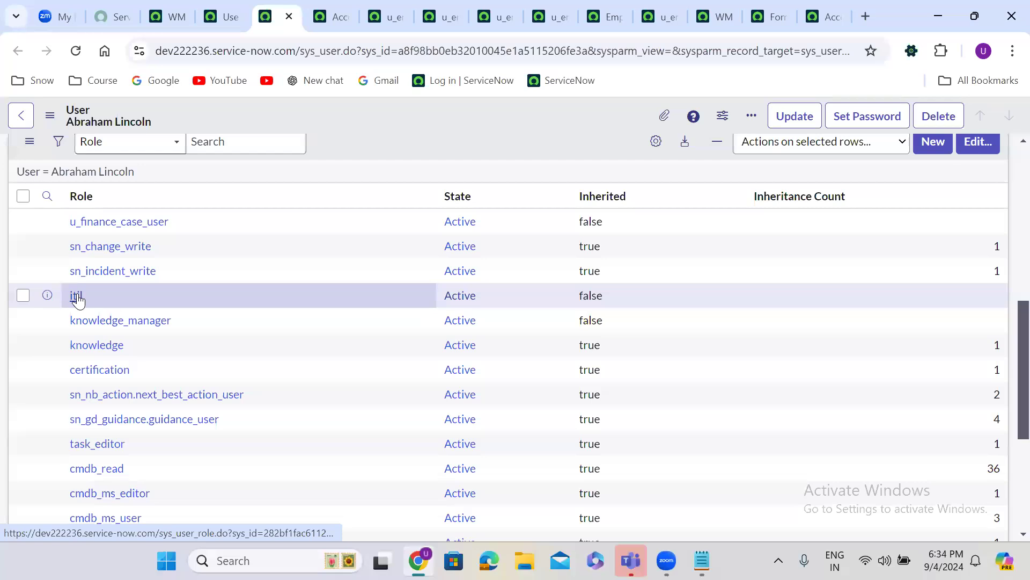
pyautogui.scroll(1, 79, 301)
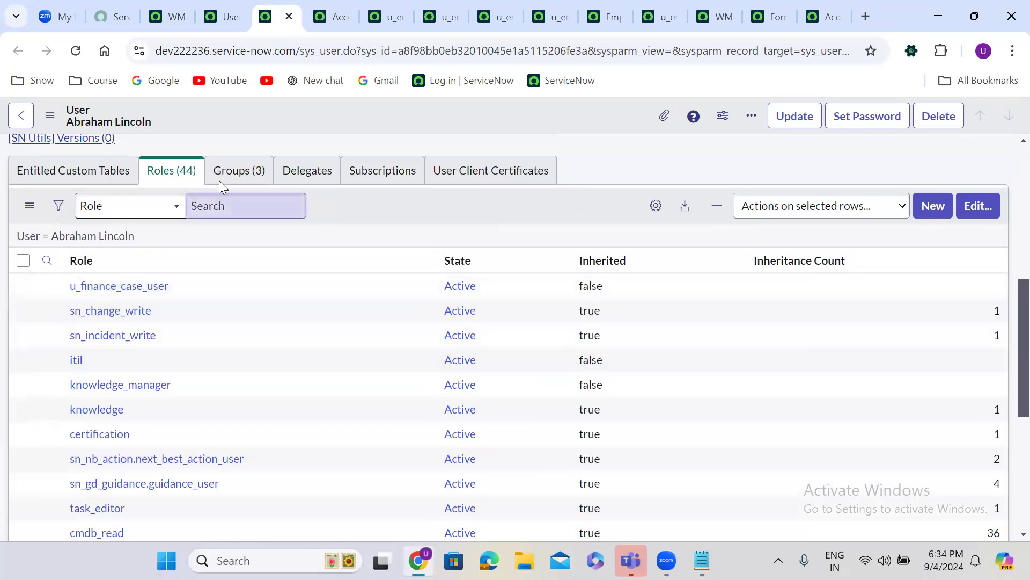
pyautogui.click(239, 170)
# Remove ABC Group, Power BI Developers and US Presidents Group 2 from the user and save
pyautogui.click(983, 302)
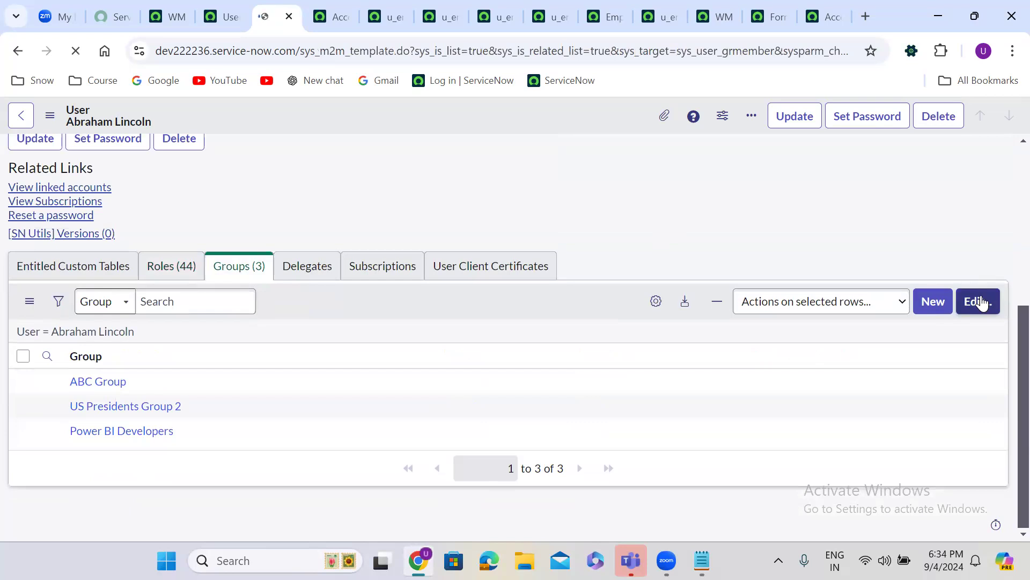
pyautogui.click(630, 367)
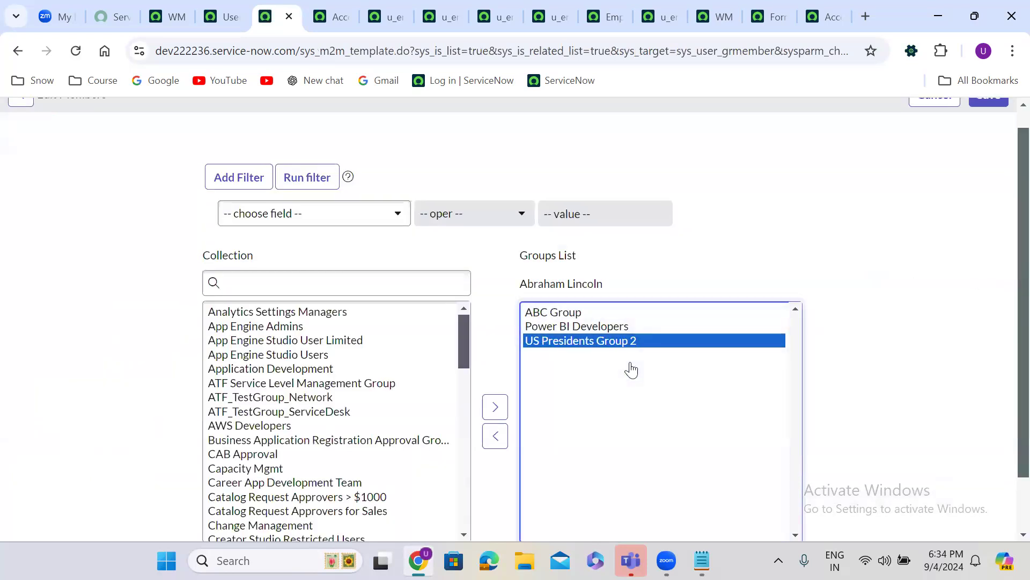
pyautogui.hotkey('ctrl', 'a')
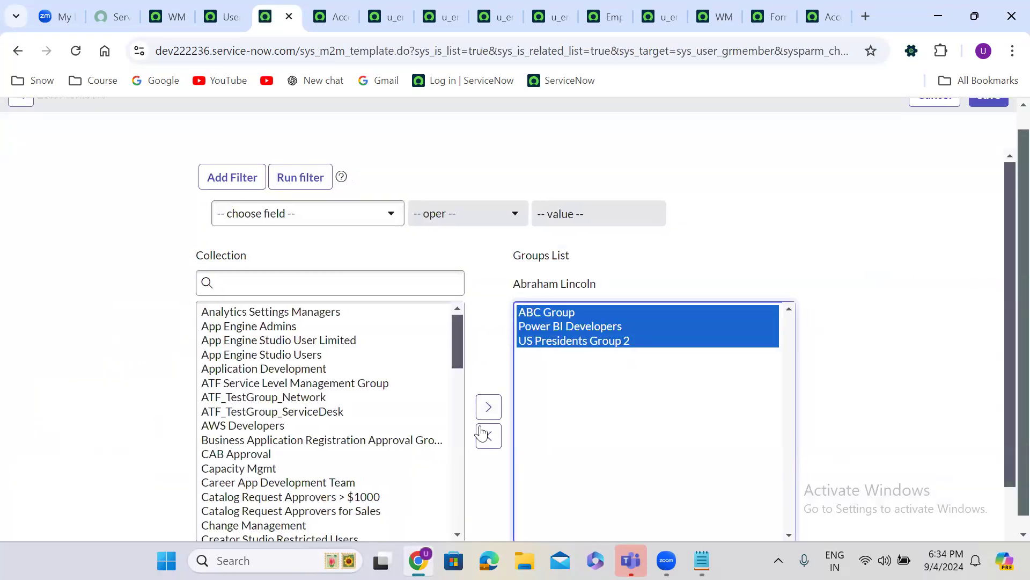
pyautogui.click(489, 436)
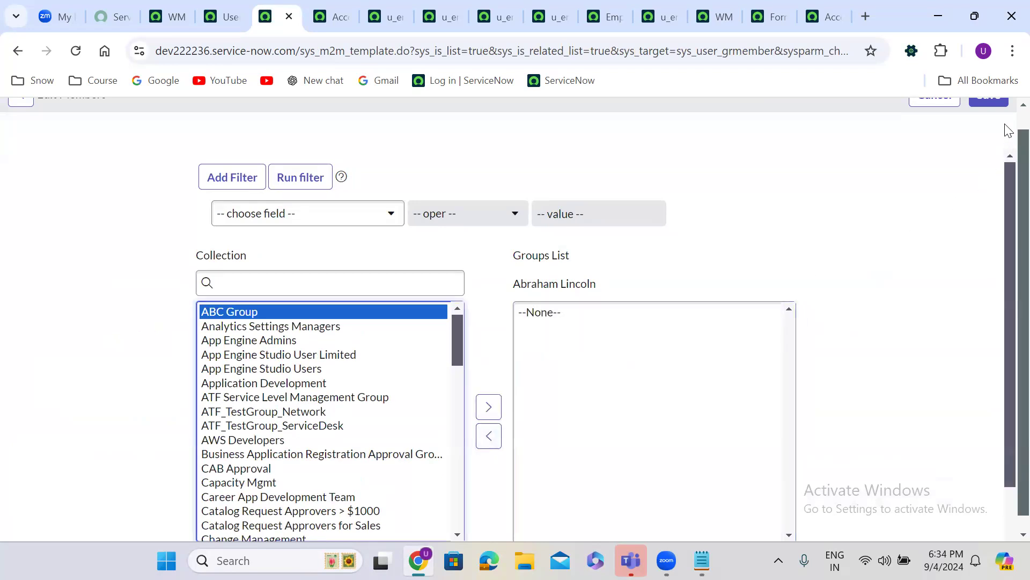
pyautogui.scroll(1, 1006, 132)
pyautogui.click(991, 115)
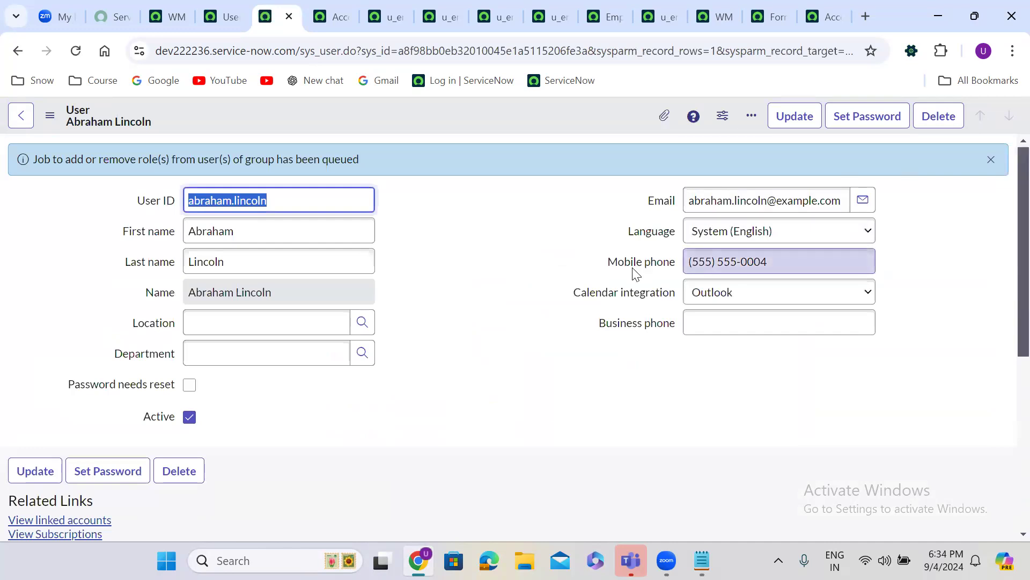
pyautogui.click(456, 302)
pyautogui.scroll(-4, 457, 303)
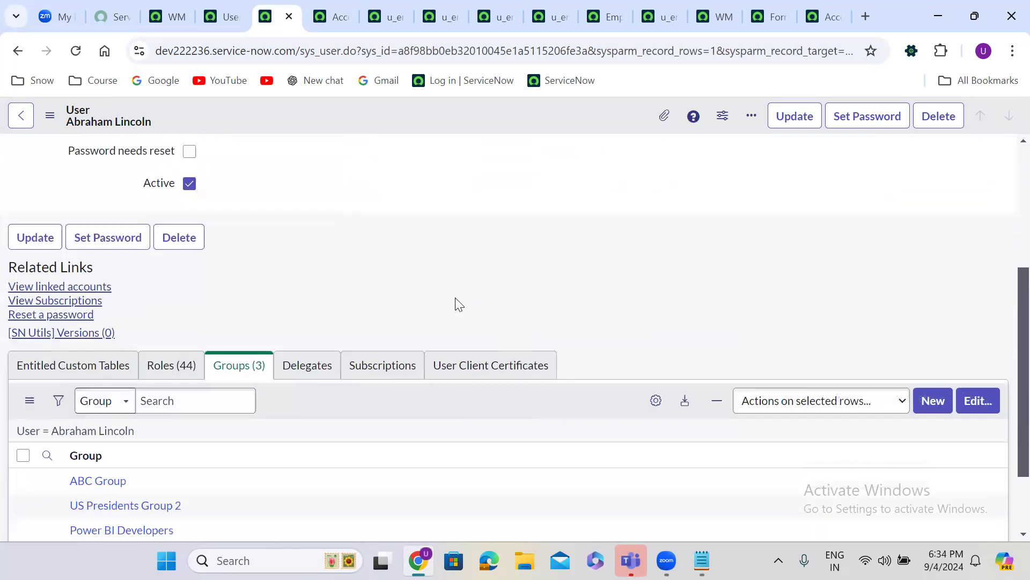
# Remove the itil role from the test user, keeping knowledge_manager, u_finance_case_user and u_hr_case_user, and save
pyautogui.scroll(-2, 459, 304)
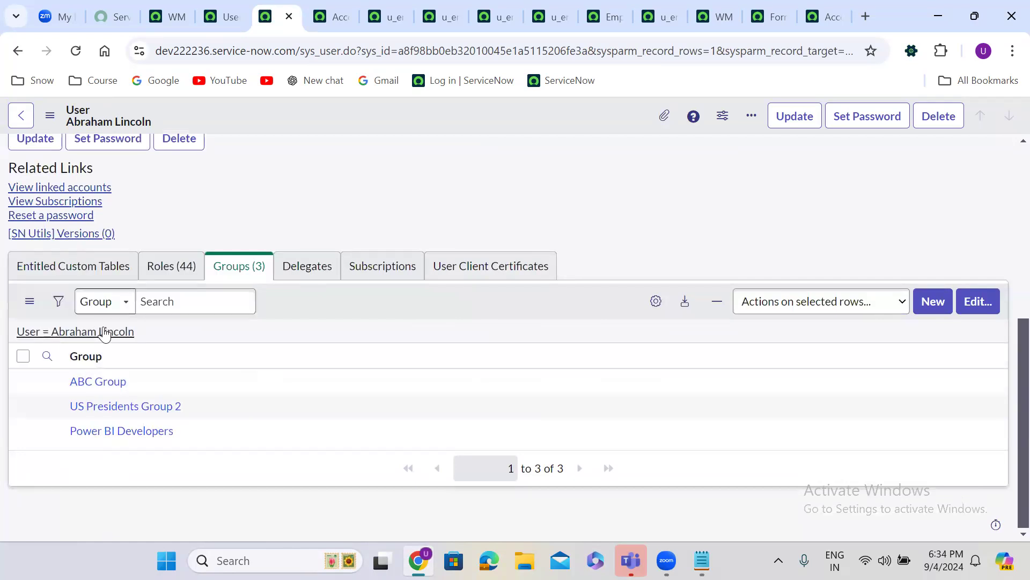
pyautogui.click(167, 285)
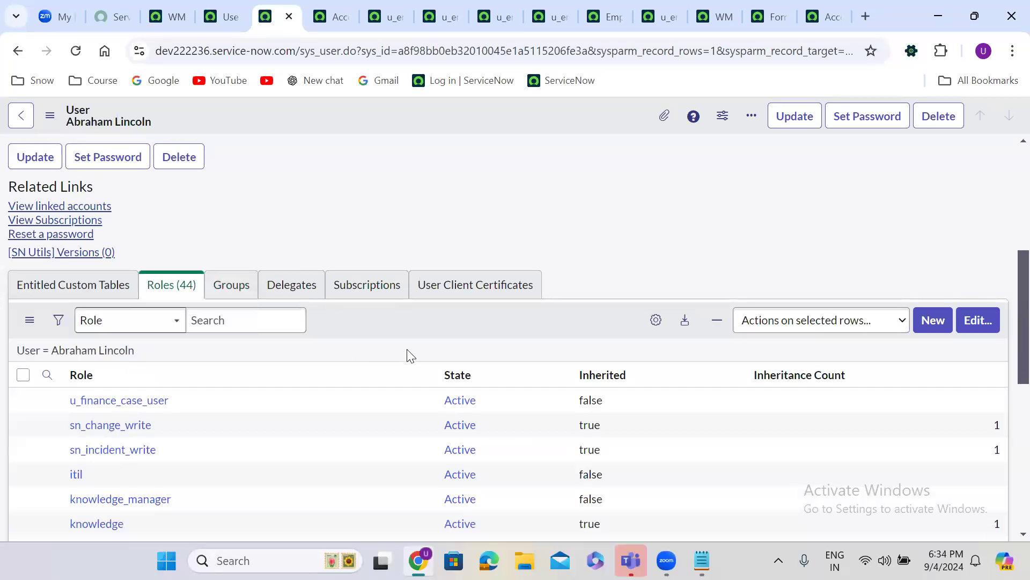
pyautogui.click(980, 321)
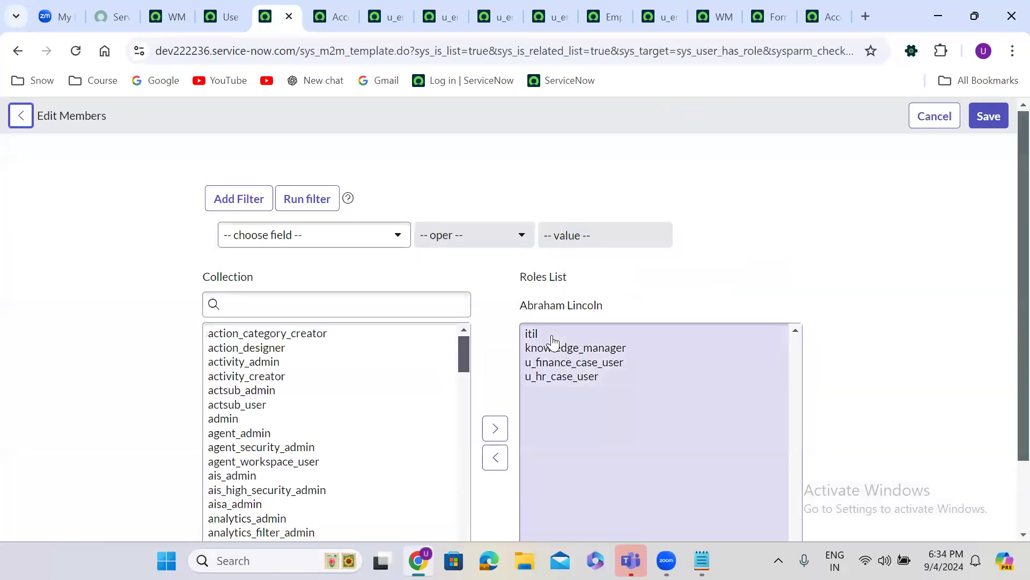
pyautogui.click(552, 335)
pyautogui.click(498, 436)
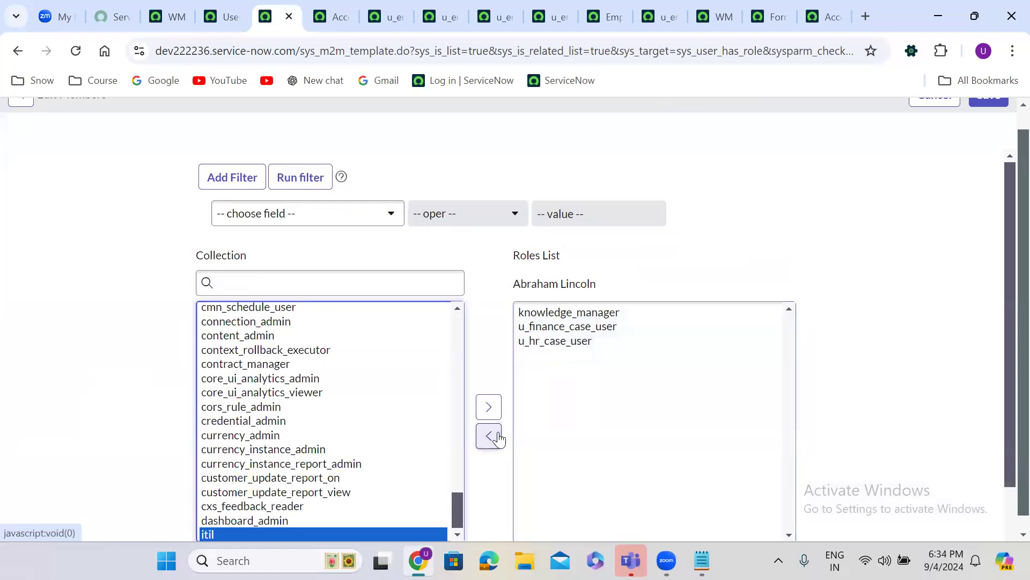
pyautogui.scroll(1, 1008, 128)
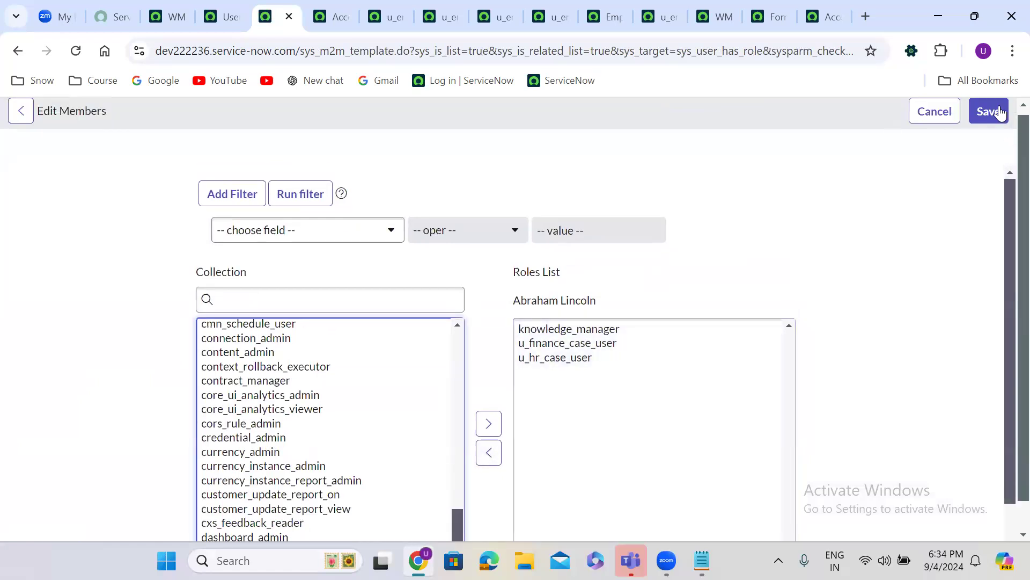
pyautogui.click(990, 117)
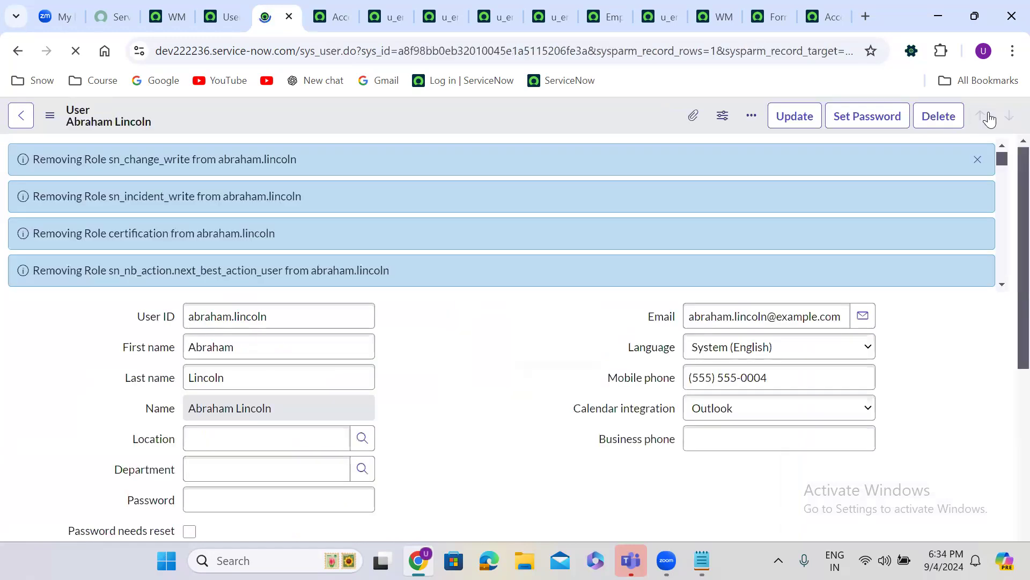
pyautogui.click(975, 161)
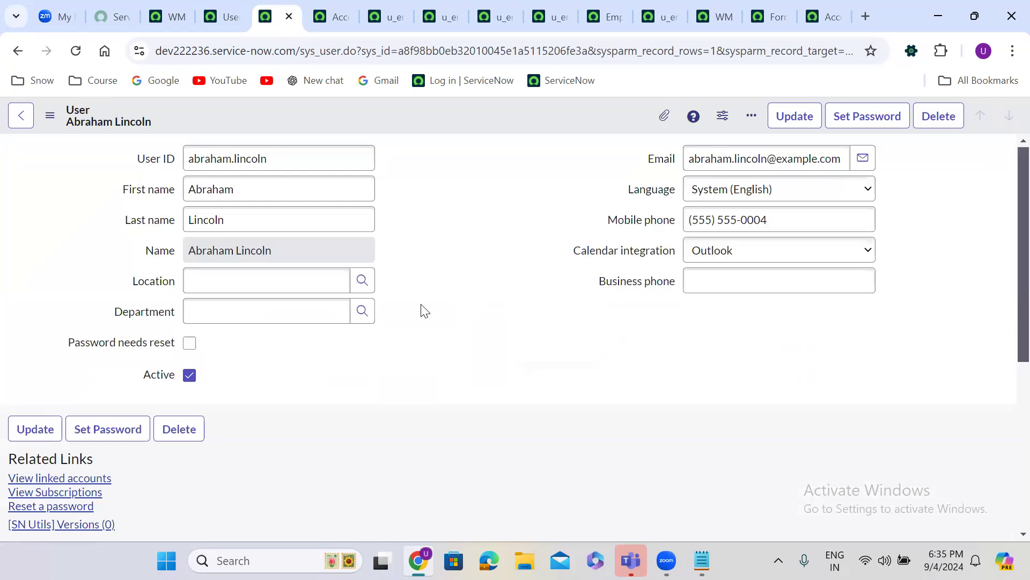
pyautogui.scroll(-5, 424, 310)
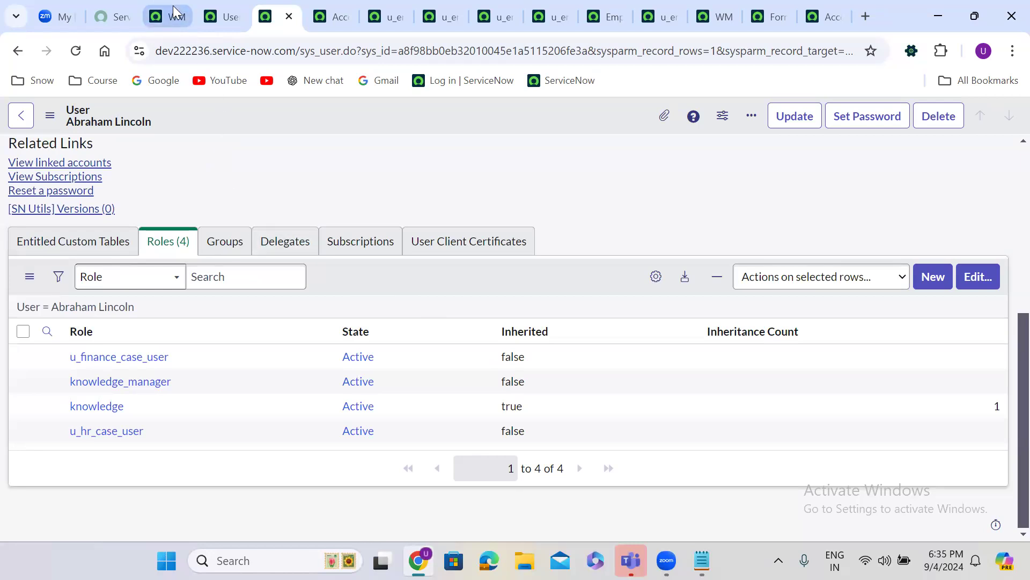
# Review the Access Controls, filtered Users and Employee Details lists
pyautogui.click(329, 12)
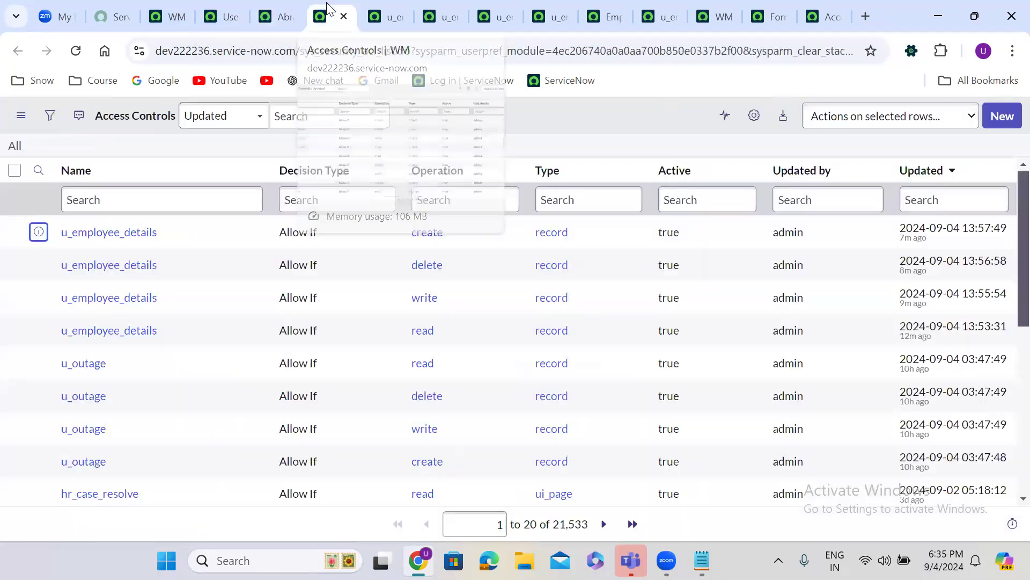
pyautogui.click(225, 13)
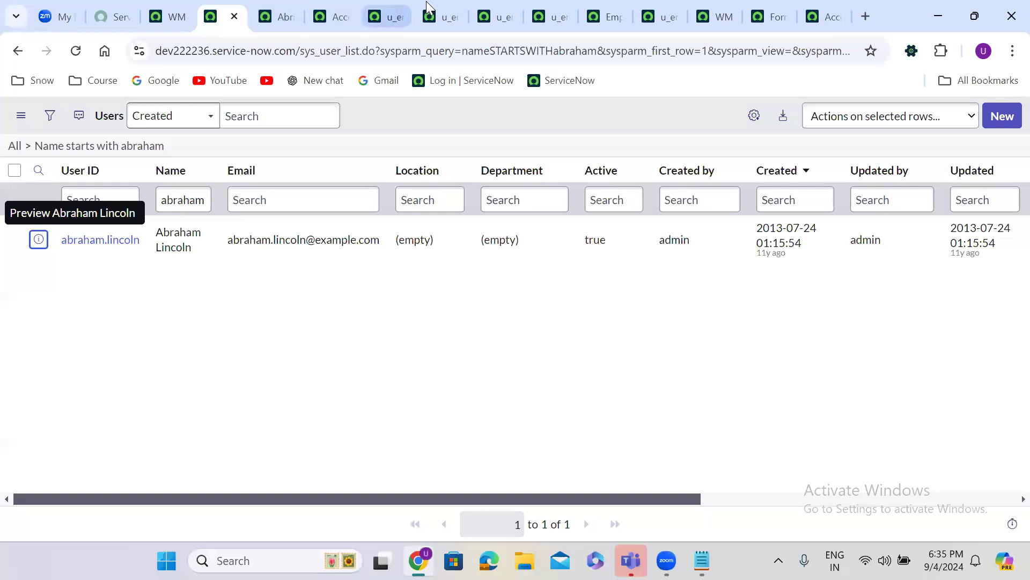
pyautogui.click(602, 4)
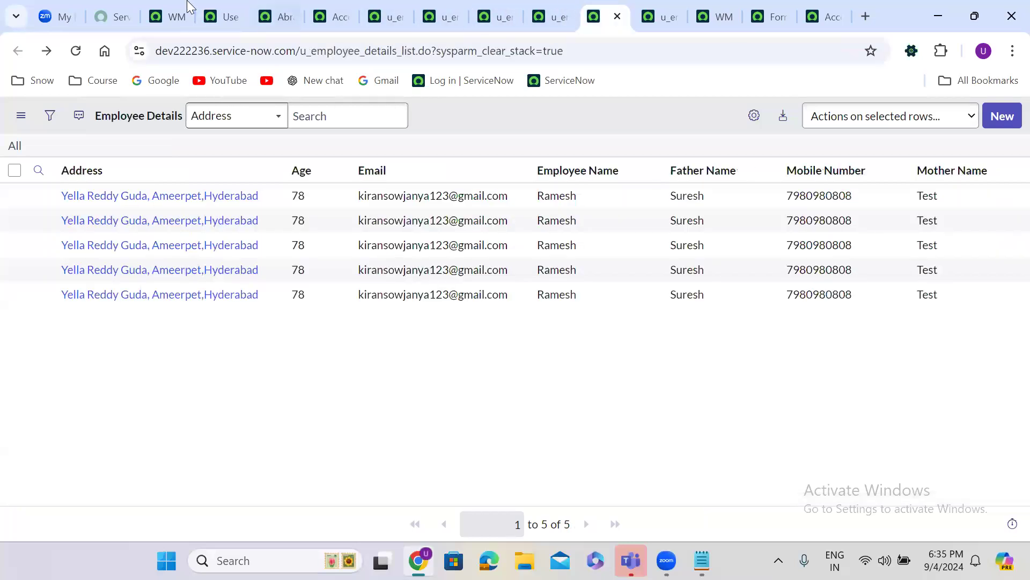
pyautogui.click(168, 8)
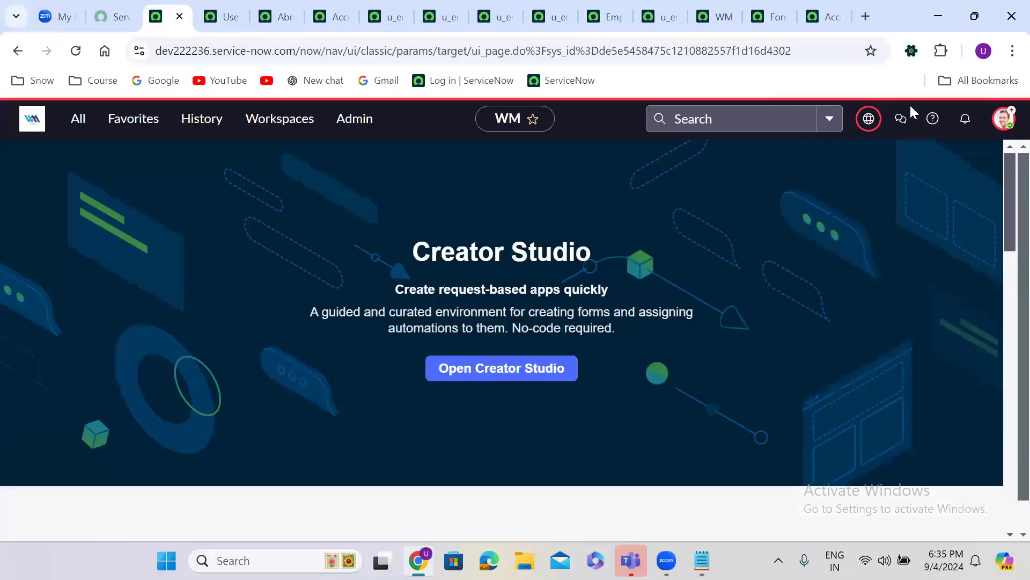
# Impersonate the test user and reload Employee Details, now showing a security-constraint denial
pyautogui.click(1004, 120)
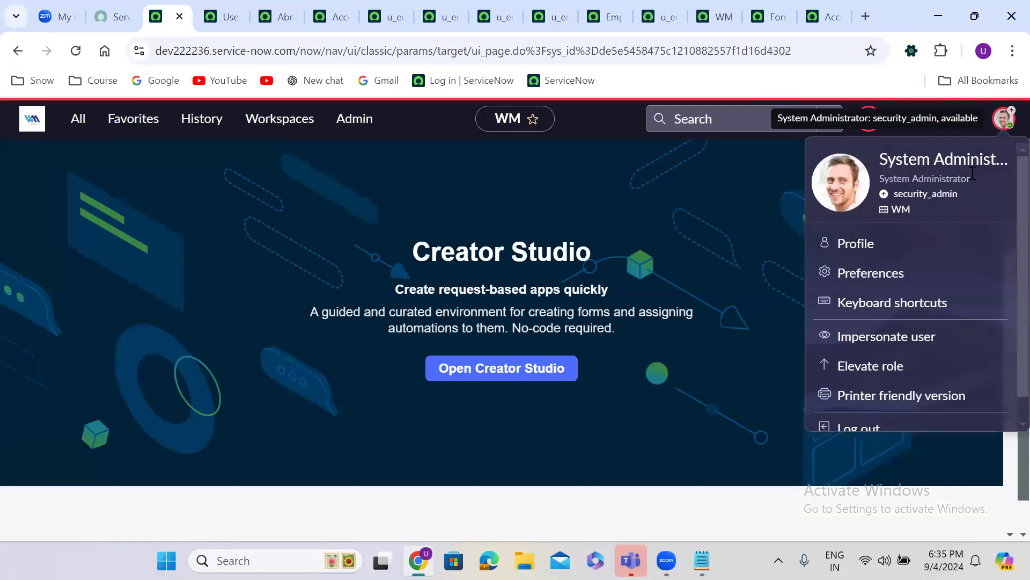
pyautogui.click(881, 338)
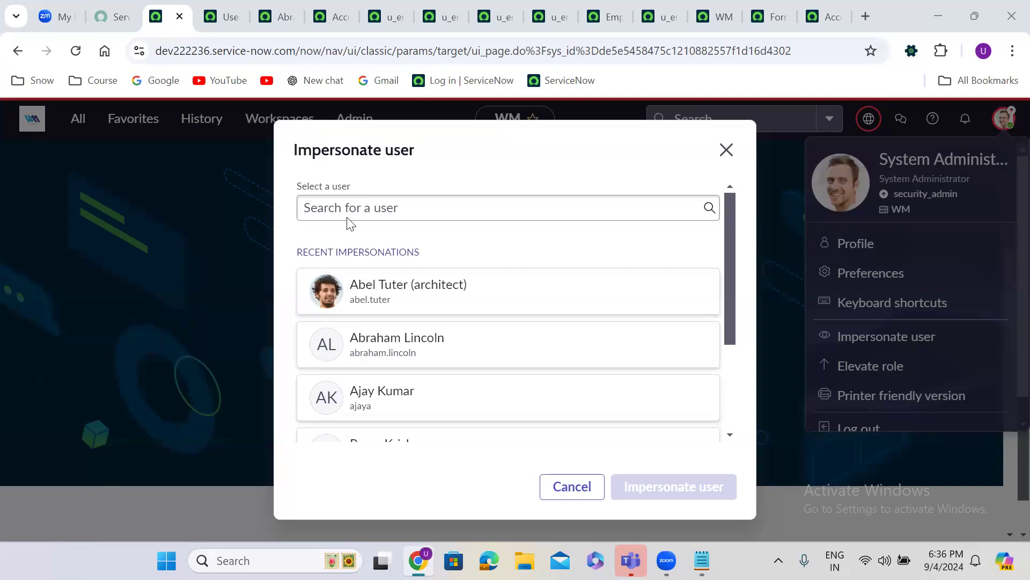
pyautogui.click(459, 359)
pyautogui.click(694, 485)
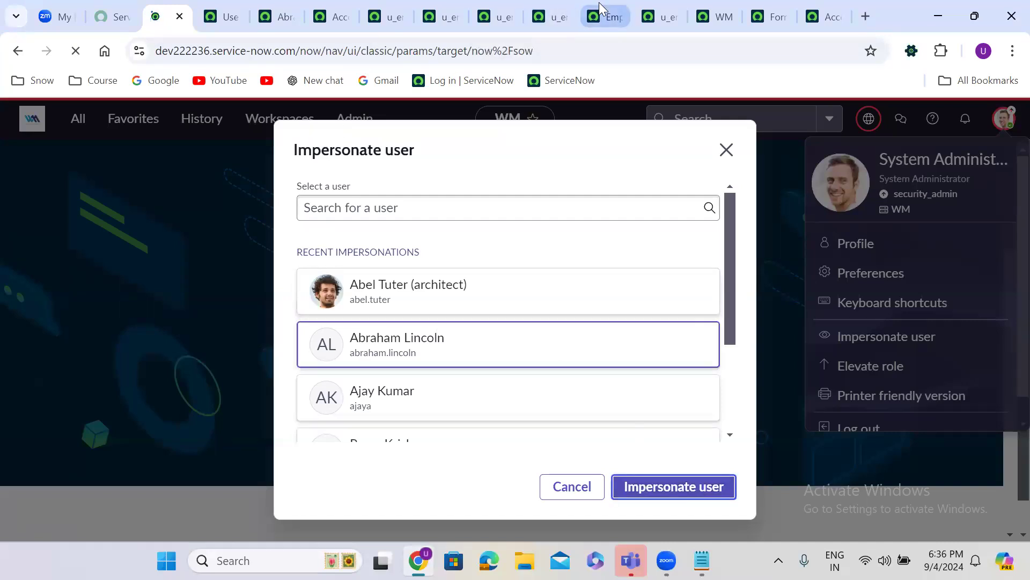
pyautogui.click(598, 4)
pyautogui.click(75, 51)
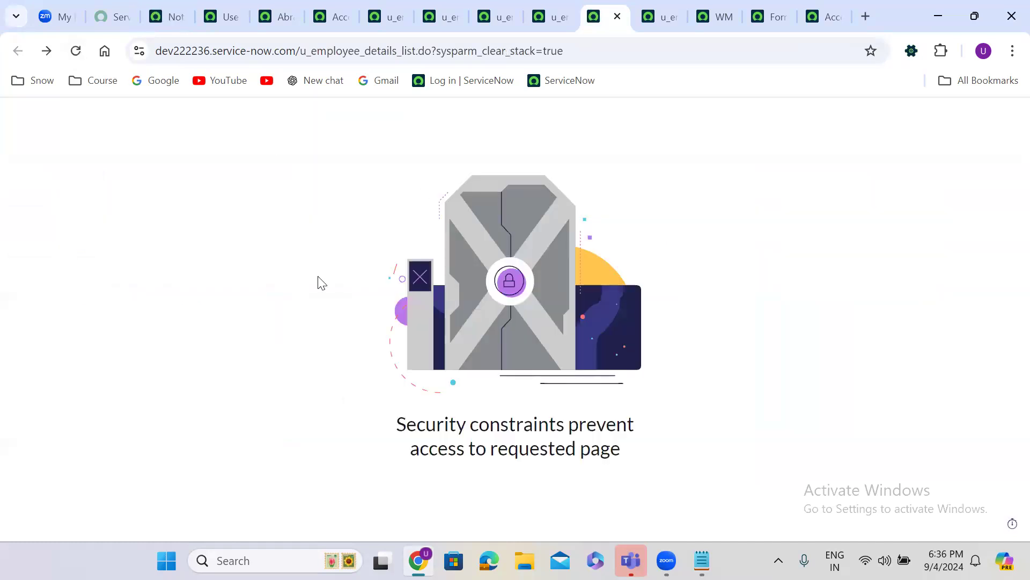
# End the test user's impersonation from the workspace profile menu and return to the test user's record
pyautogui.click(169, 8)
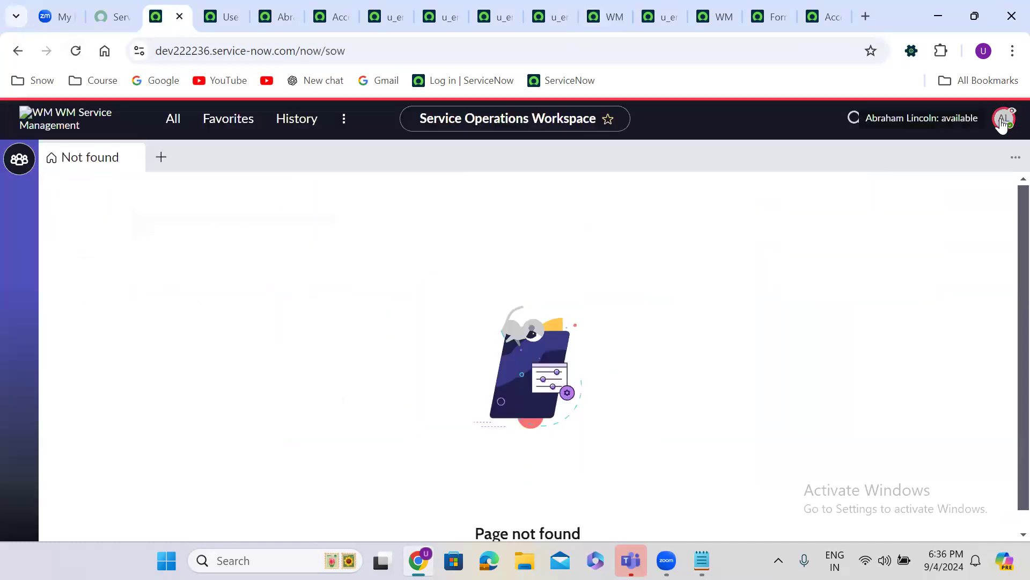
pyautogui.click(1004, 119)
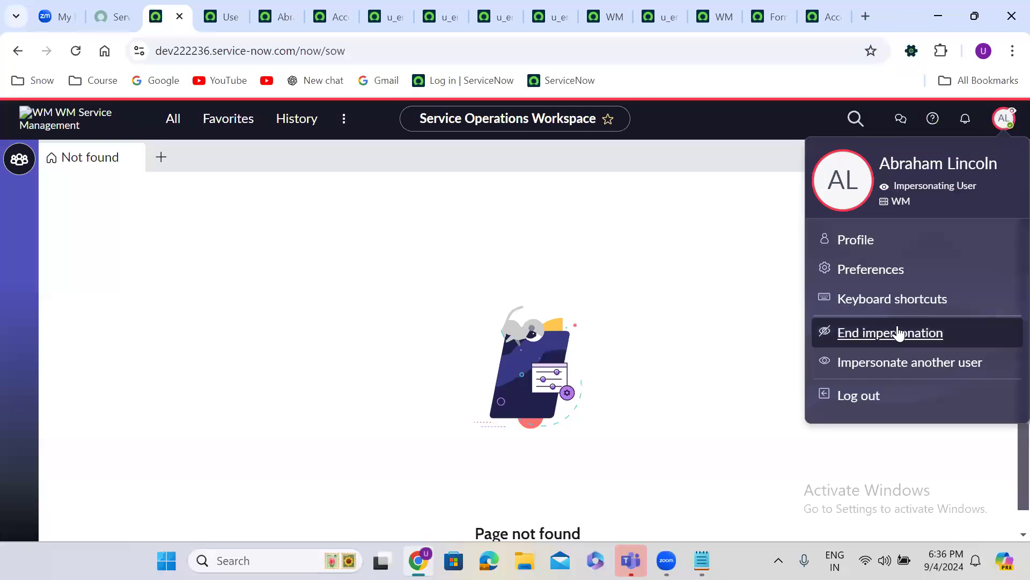
pyautogui.click(279, 15)
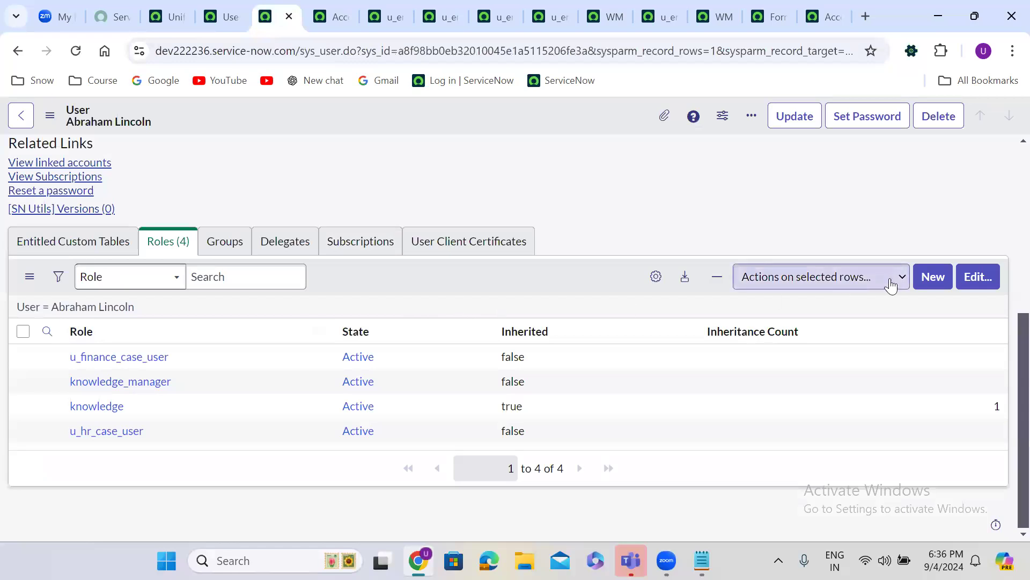
# Filter the roles for 'til', add itil instead of itil_admin to the test user, and save
pyautogui.click(980, 282)
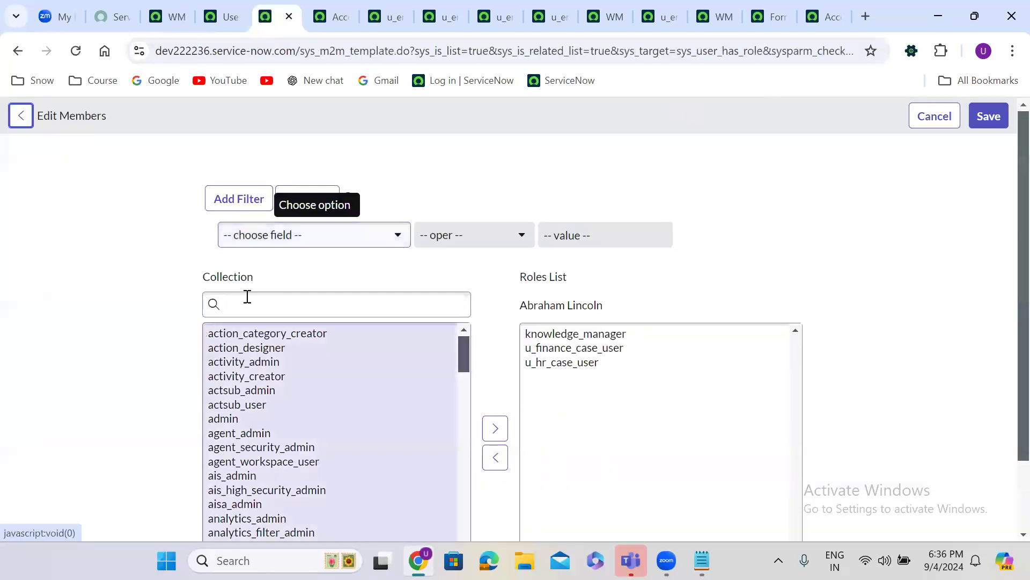
pyautogui.click(246, 303)
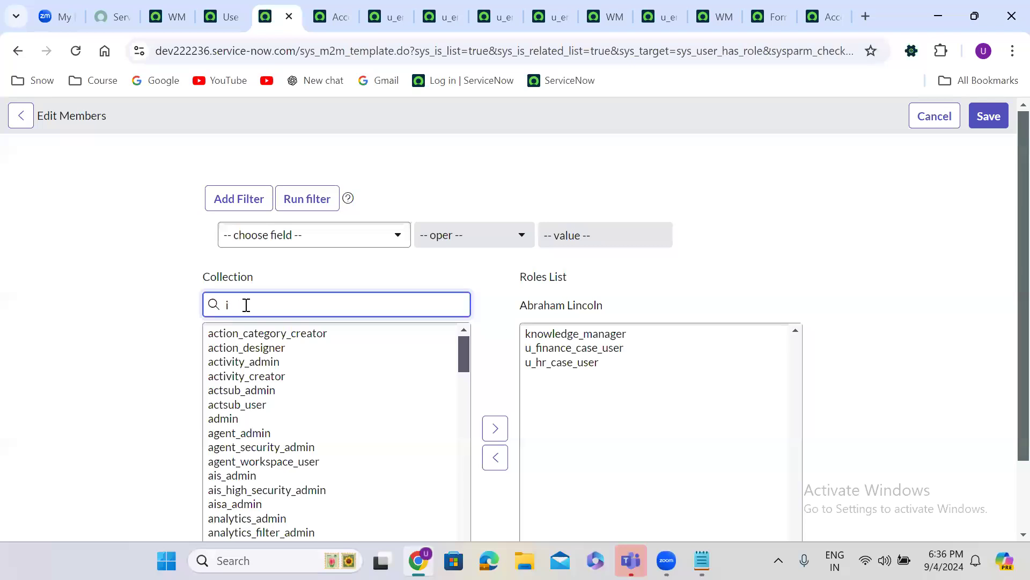
pyautogui.write('til')
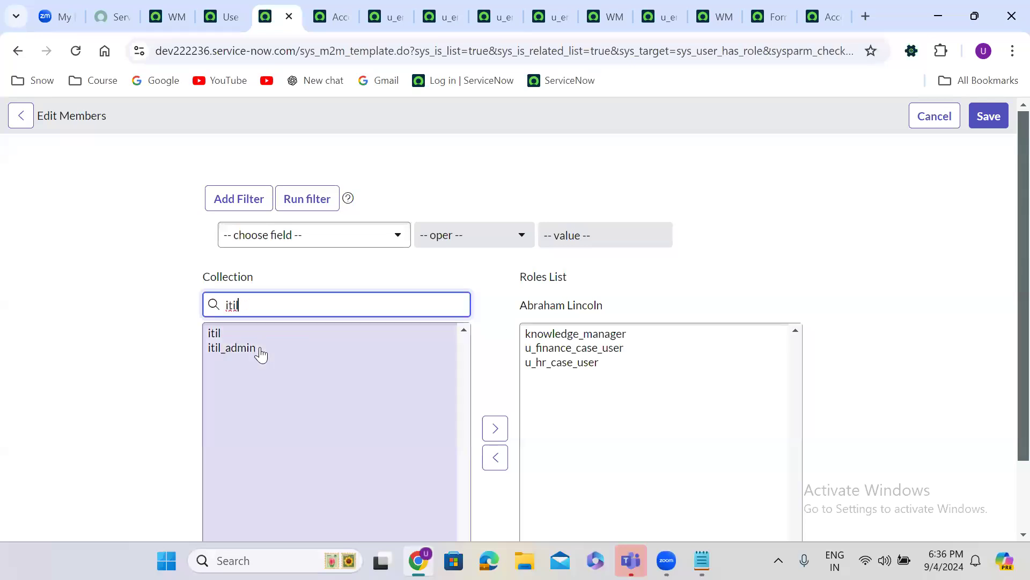
pyautogui.doubleClick(236, 347)
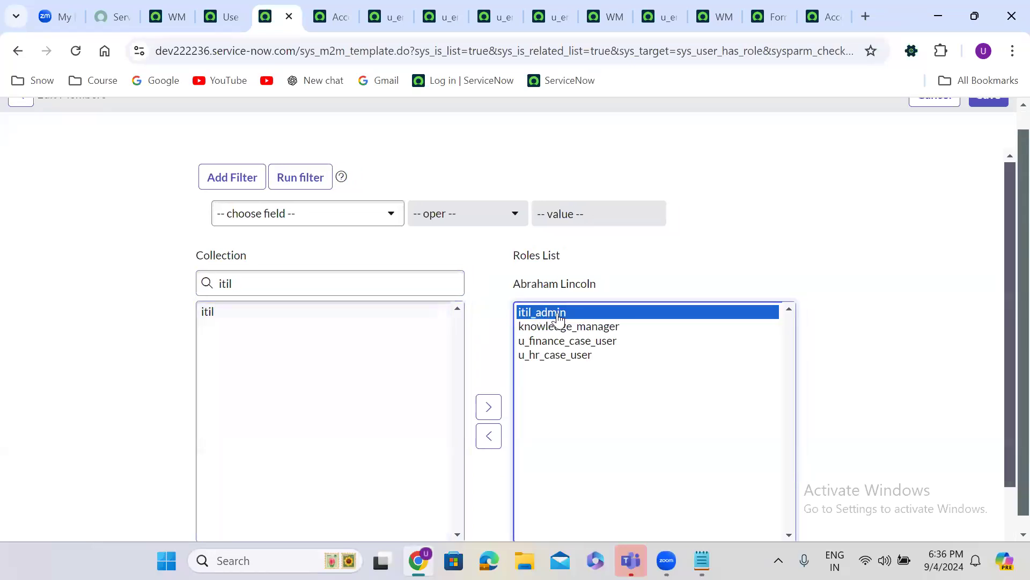
pyautogui.doubleClick(558, 316)
pyautogui.click(257, 315)
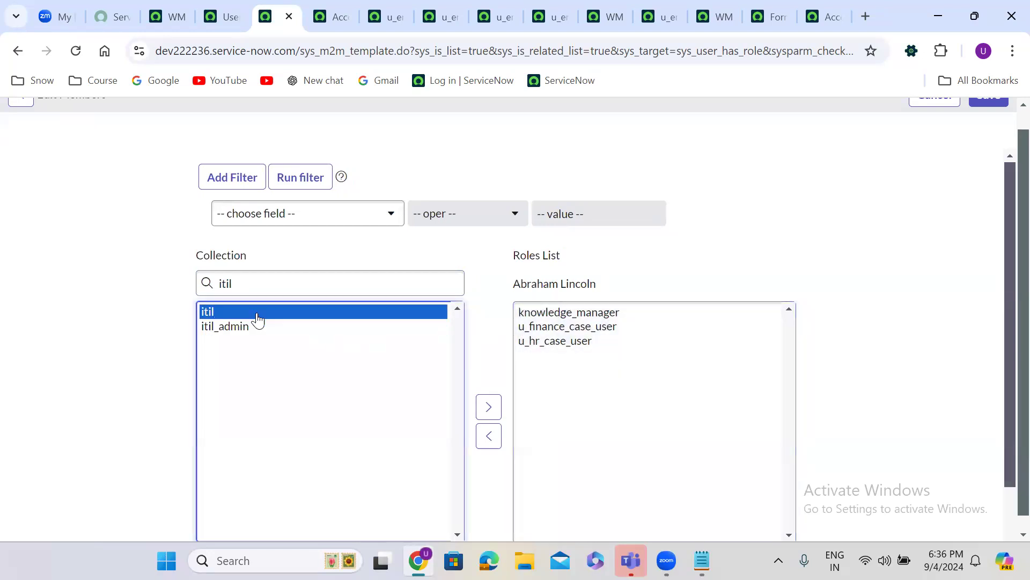
pyautogui.click(489, 406)
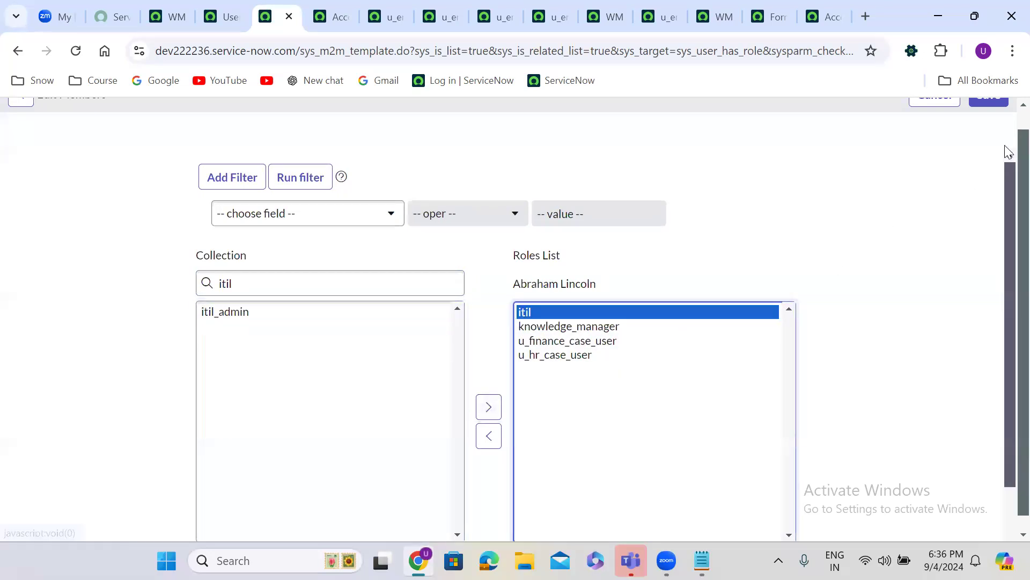
pyautogui.scroll(1, 1005, 129)
pyautogui.click(988, 111)
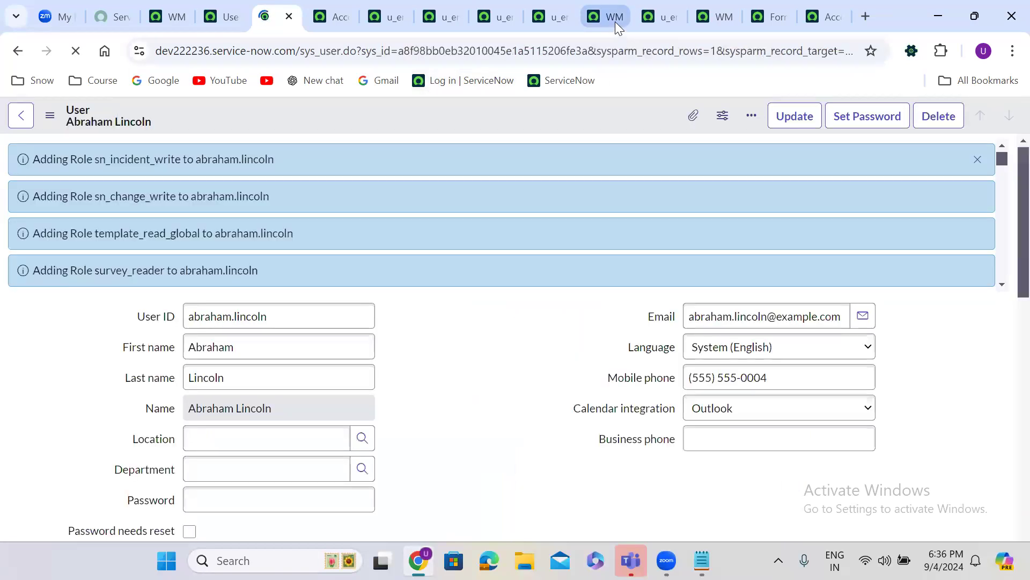
# Reload the five-record Employee Details list, open the first employee, then go to the main navigation tab
pyautogui.click(603, 1)
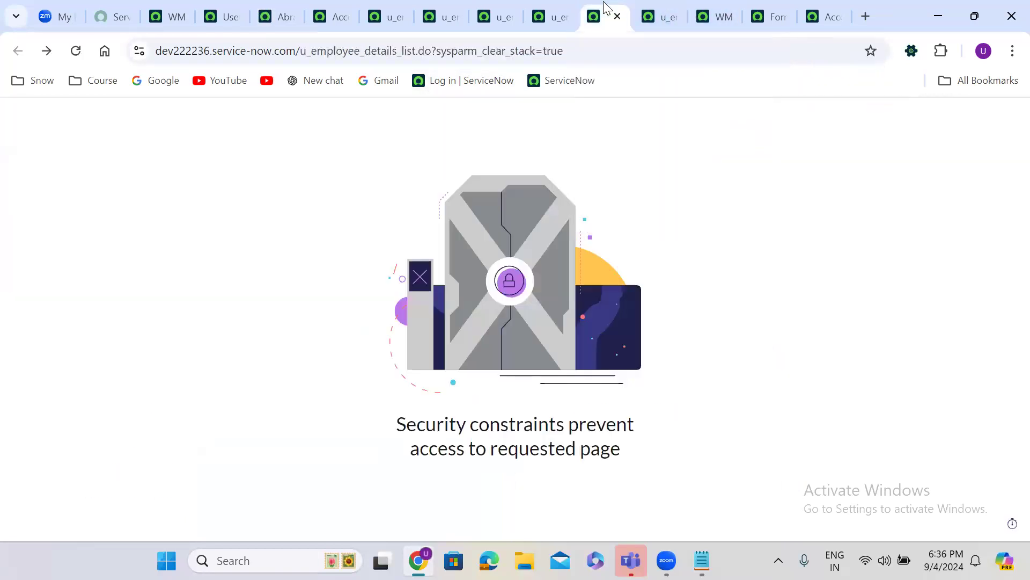
pyautogui.click(76, 50)
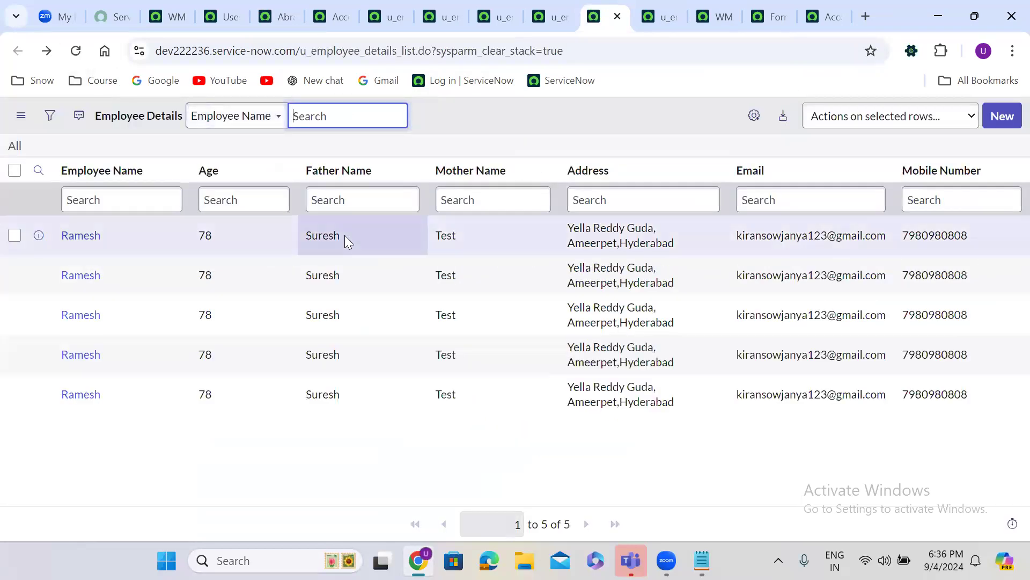
pyautogui.click(80, 241)
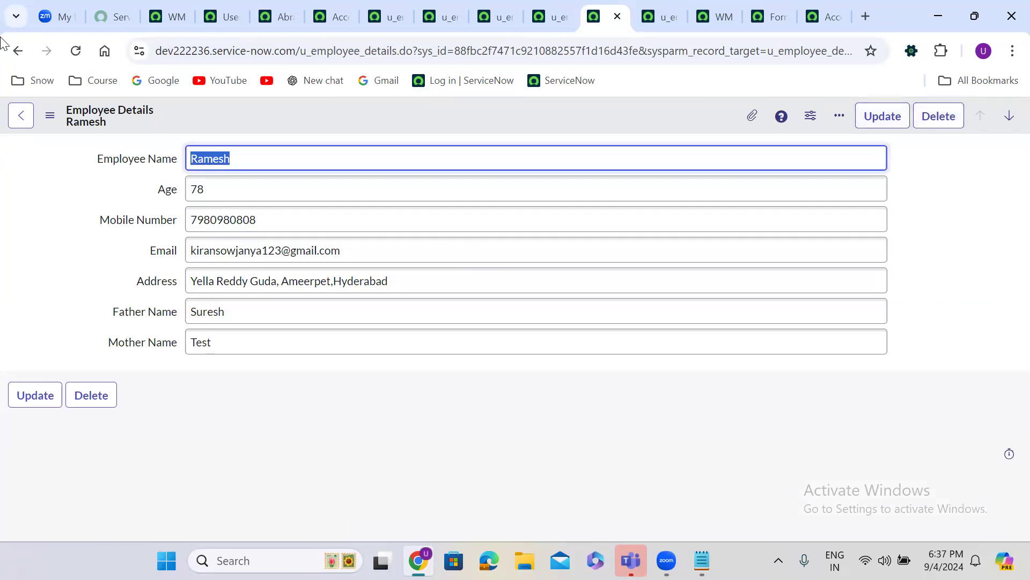
pyautogui.click(162, 7)
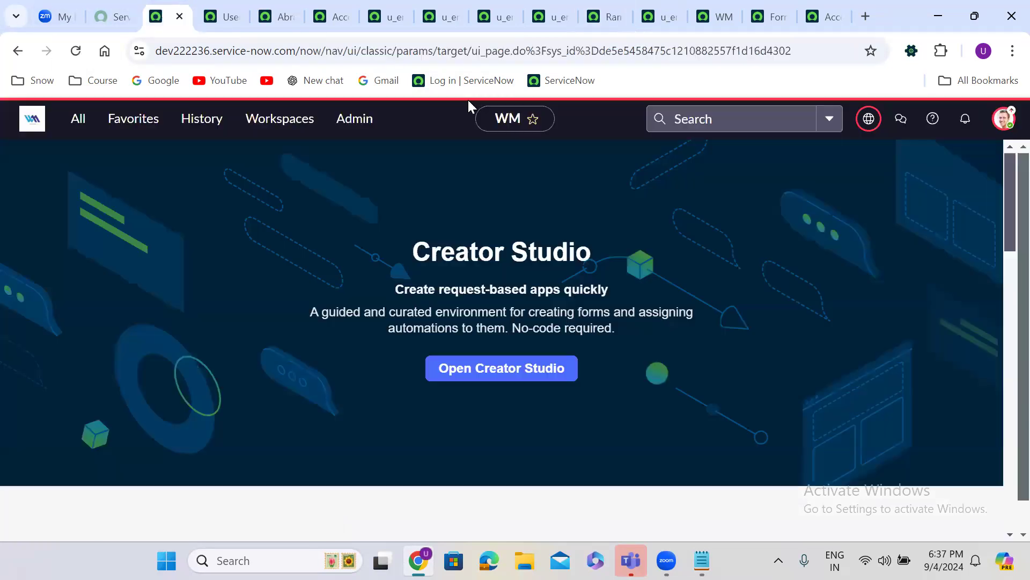
# Impersonate the test user from the avatar menu and return to the five-record Employee Details list
pyautogui.click(1004, 118)
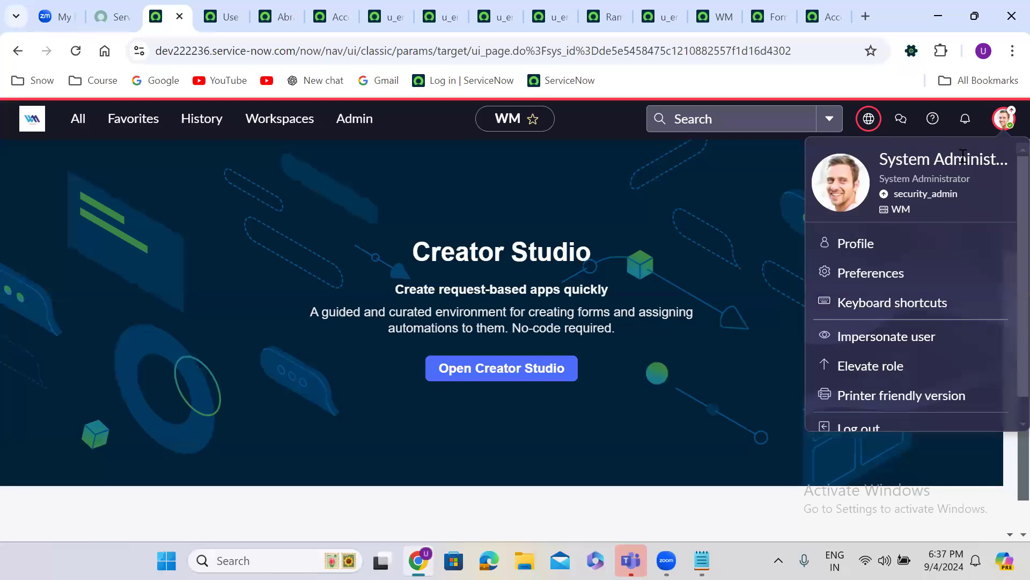
pyautogui.click(875, 337)
pyautogui.click(444, 345)
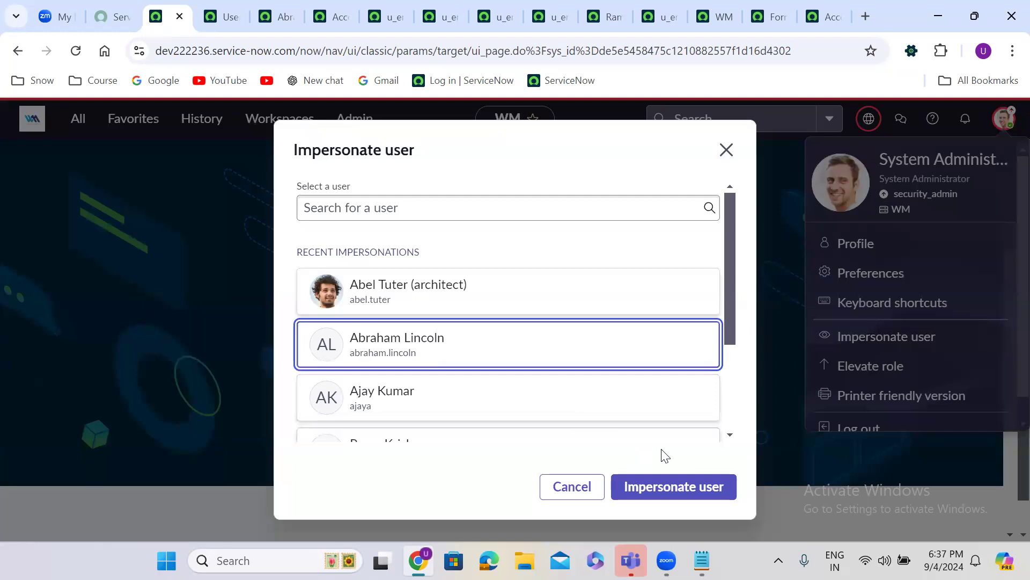
pyautogui.click(700, 486)
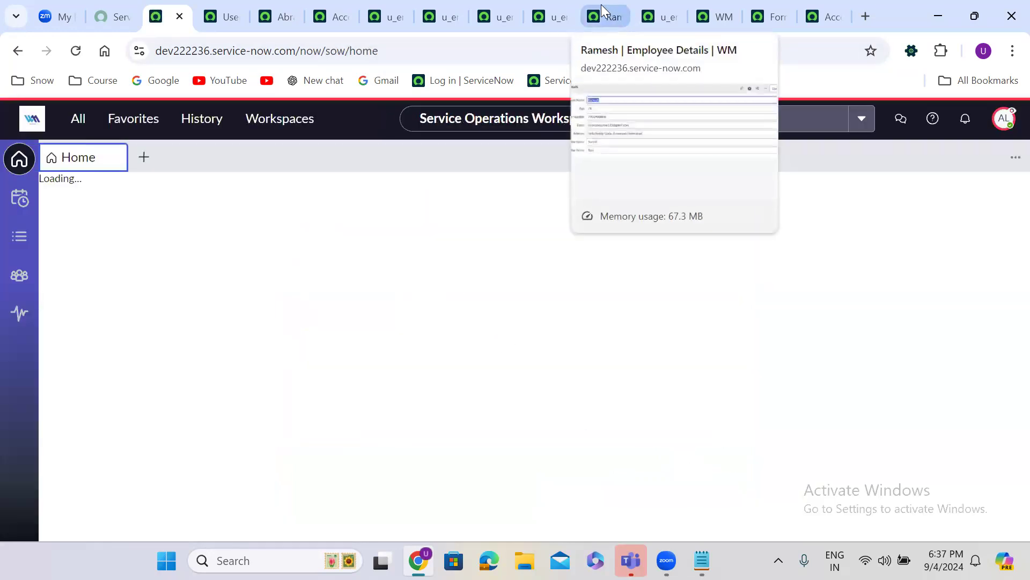
pyautogui.click(601, 4)
pyautogui.click(16, 52)
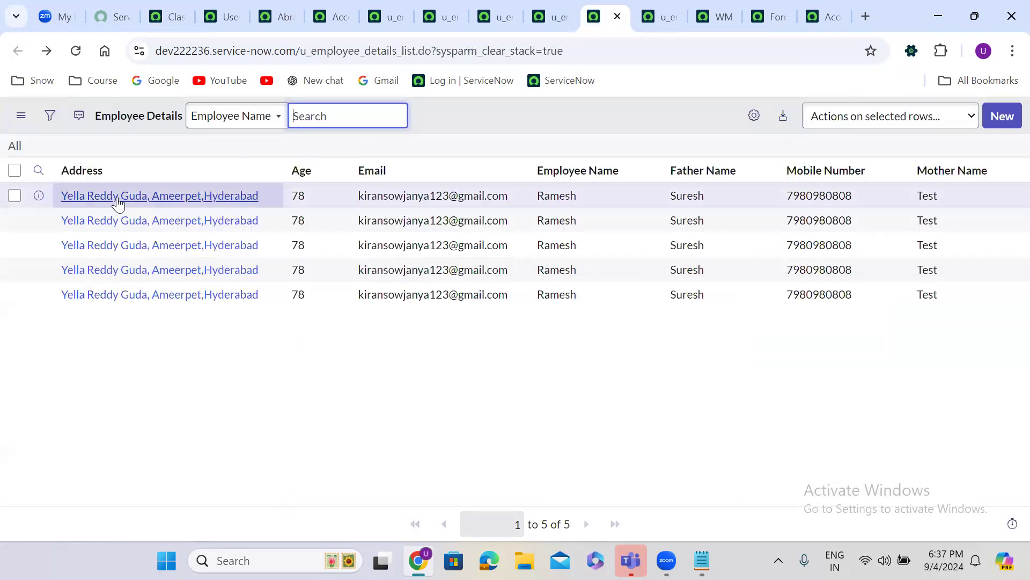
# Open the first employee record twice, returning to the list each time, then show the test user's record
pyautogui.click(117, 198)
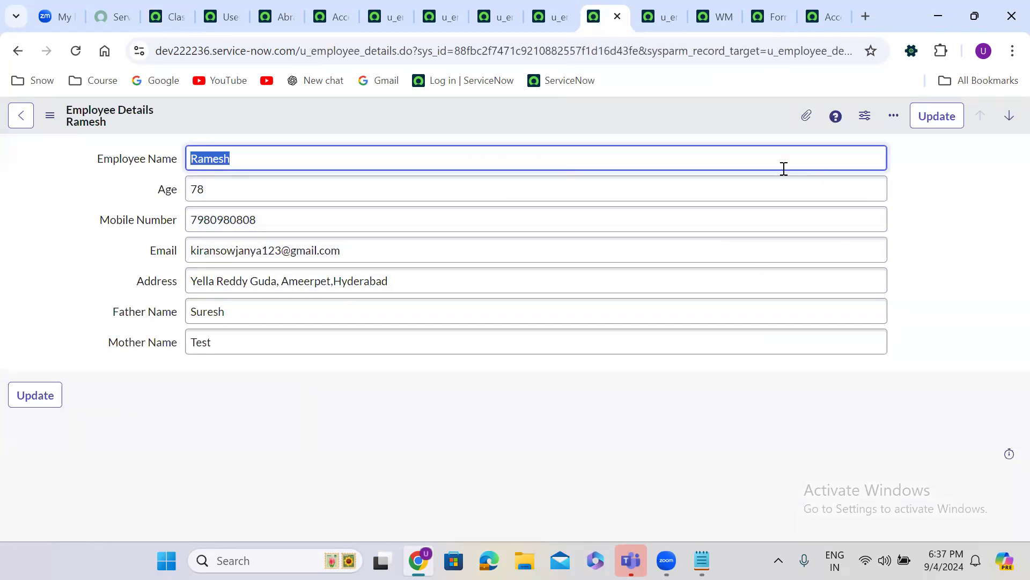
pyautogui.click(19, 49)
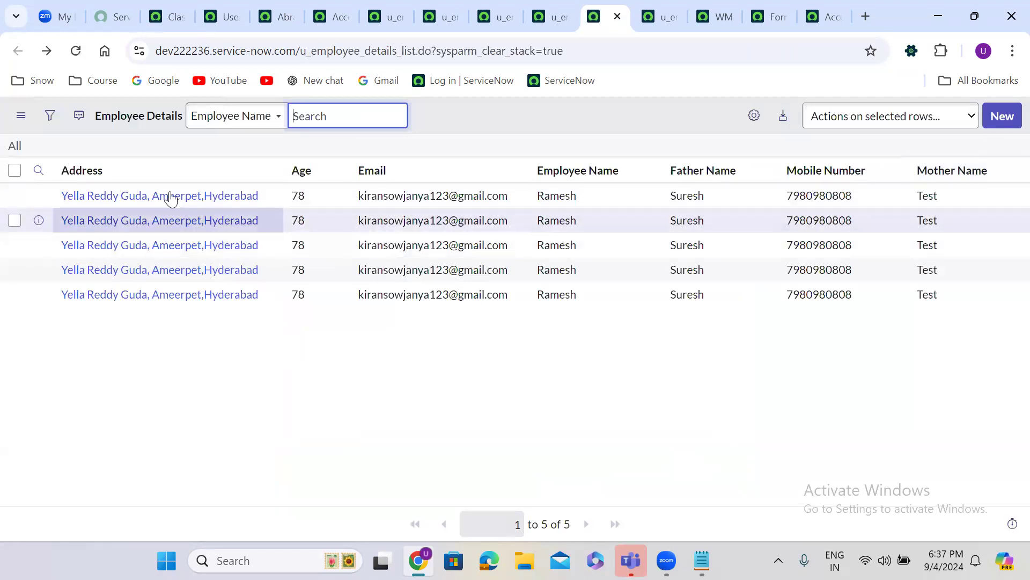
pyautogui.click(167, 195)
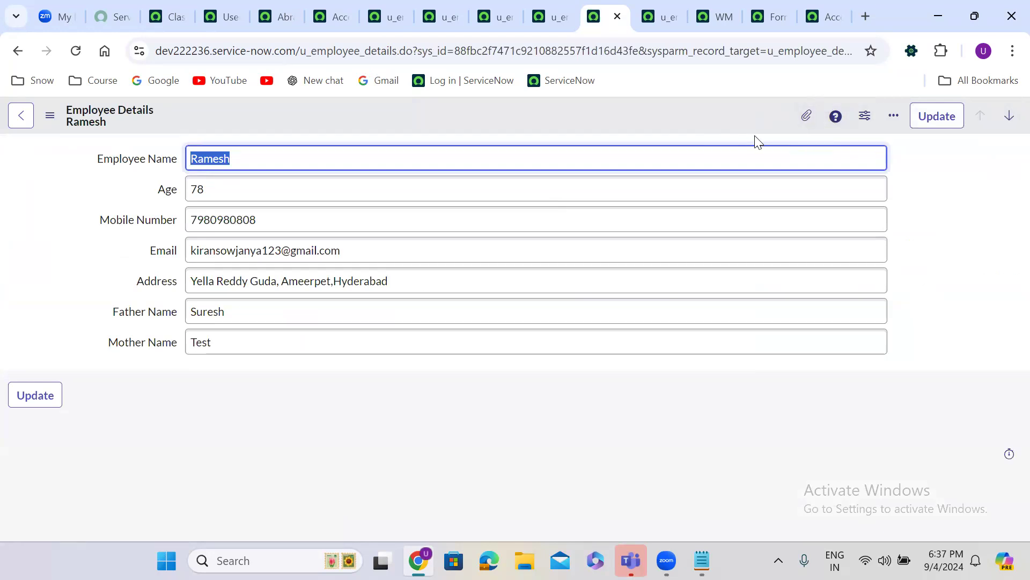
pyautogui.click(17, 50)
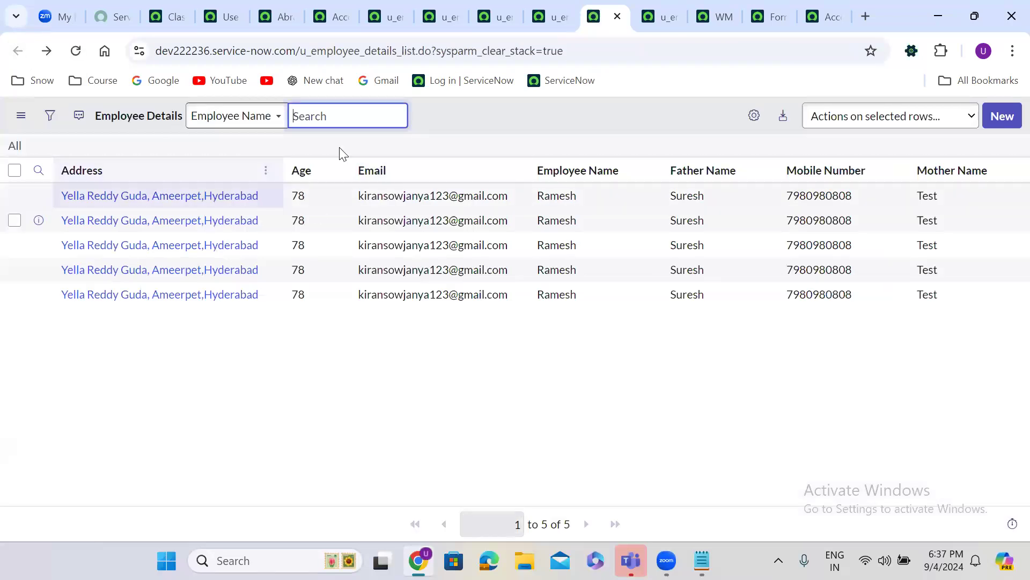
pyautogui.click(276, 7)
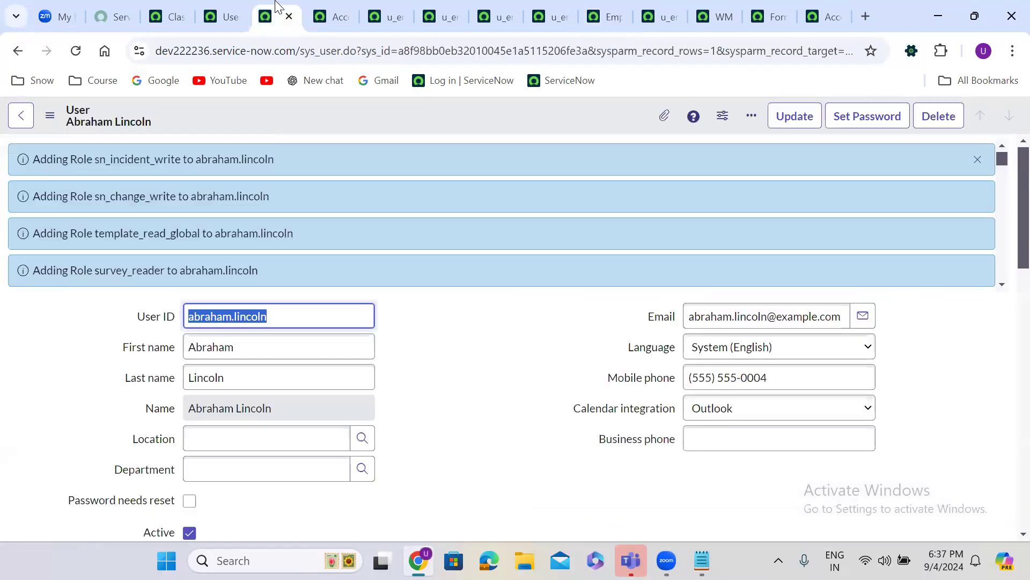
# Dismiss the role-added messages and end the impersonation from the workspace account menu
pyautogui.click(976, 160)
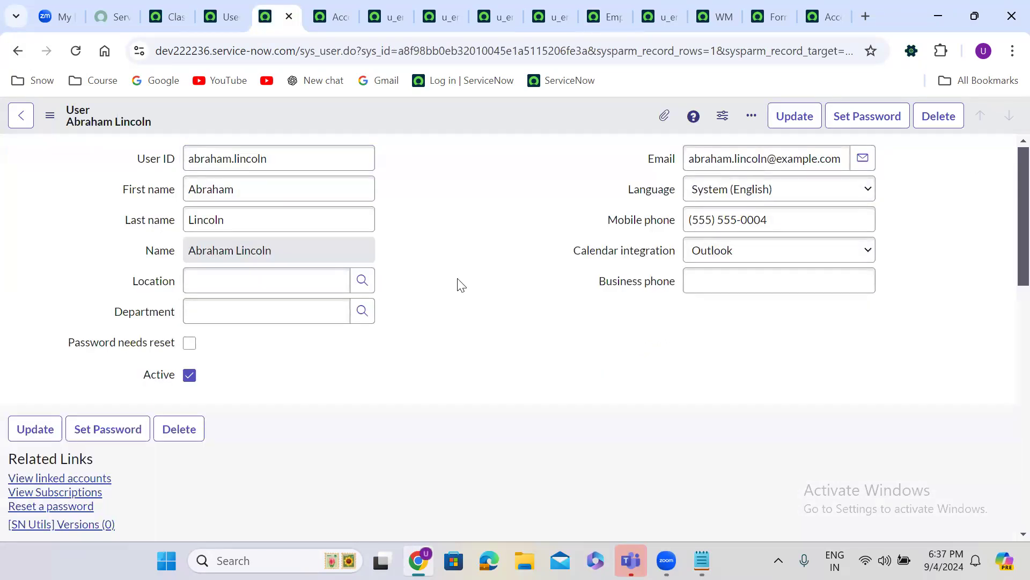
pyautogui.scroll(-10, 459, 280)
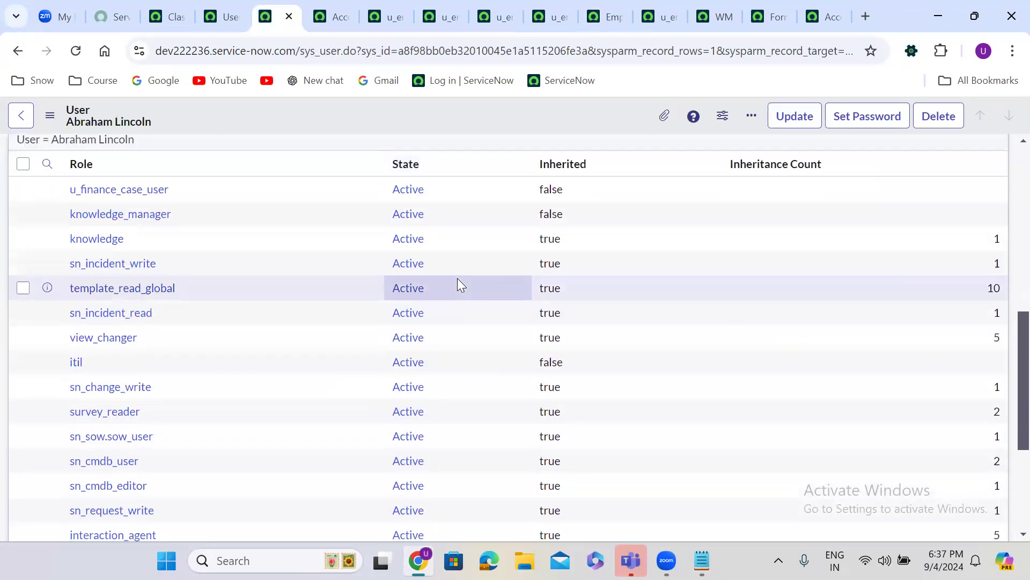
pyautogui.scroll(10, 457, 280)
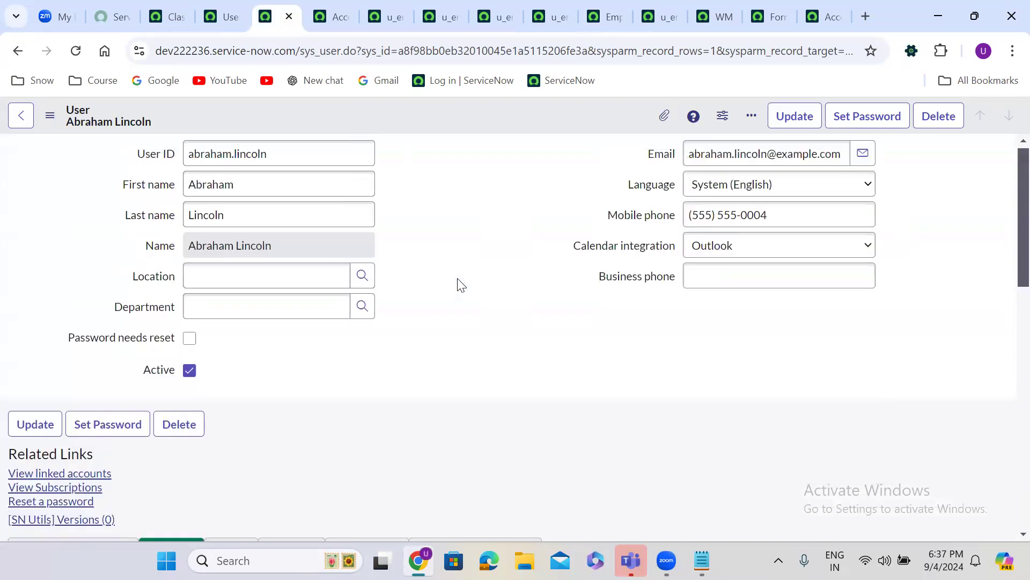
pyautogui.click(167, 3)
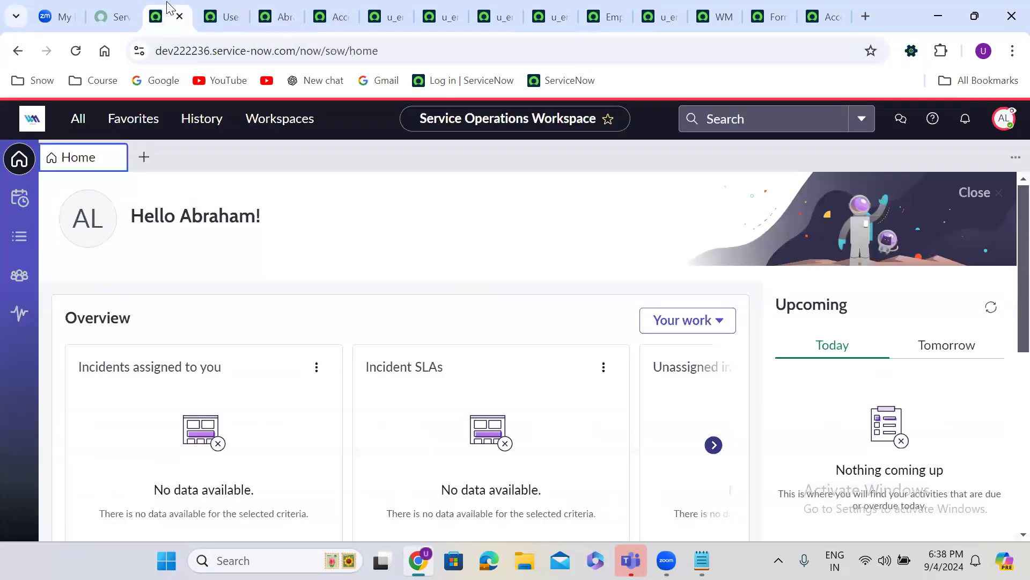
pyautogui.click(1004, 117)
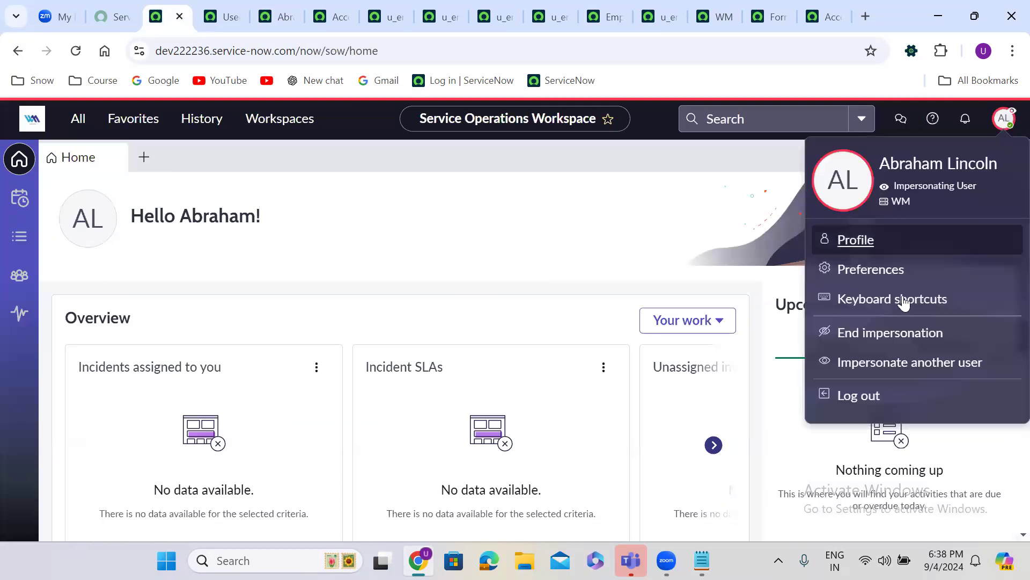
pyautogui.click(870, 332)
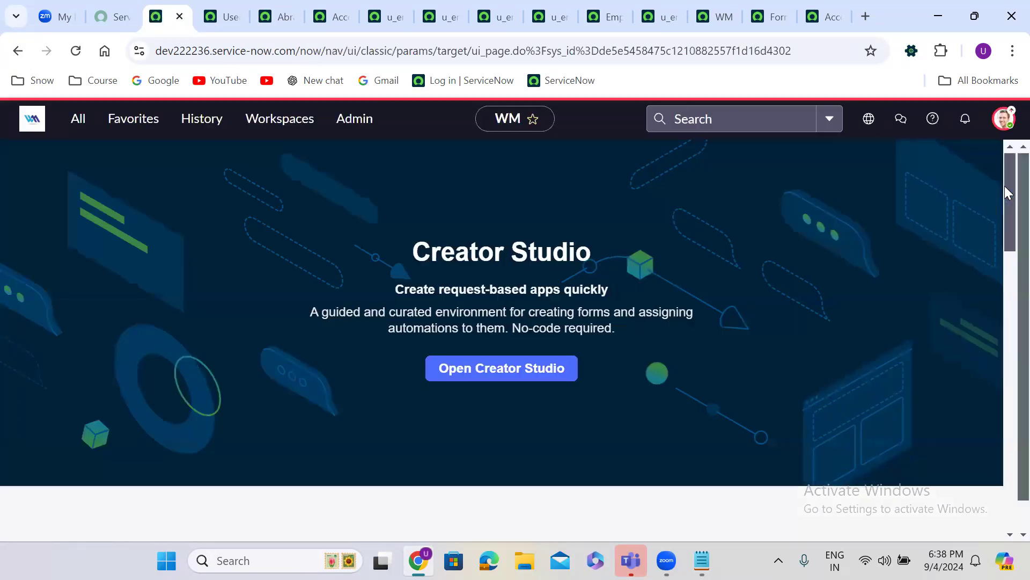
# Close the Elevate role options without changes and scroll to the test user's Roles list
pyautogui.click(1003, 117)
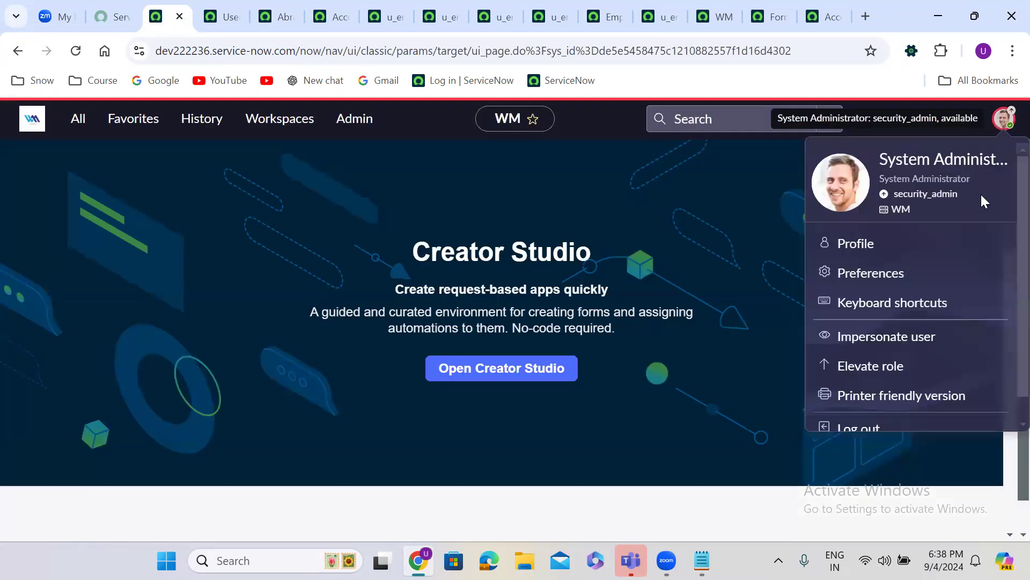
pyautogui.click(866, 364)
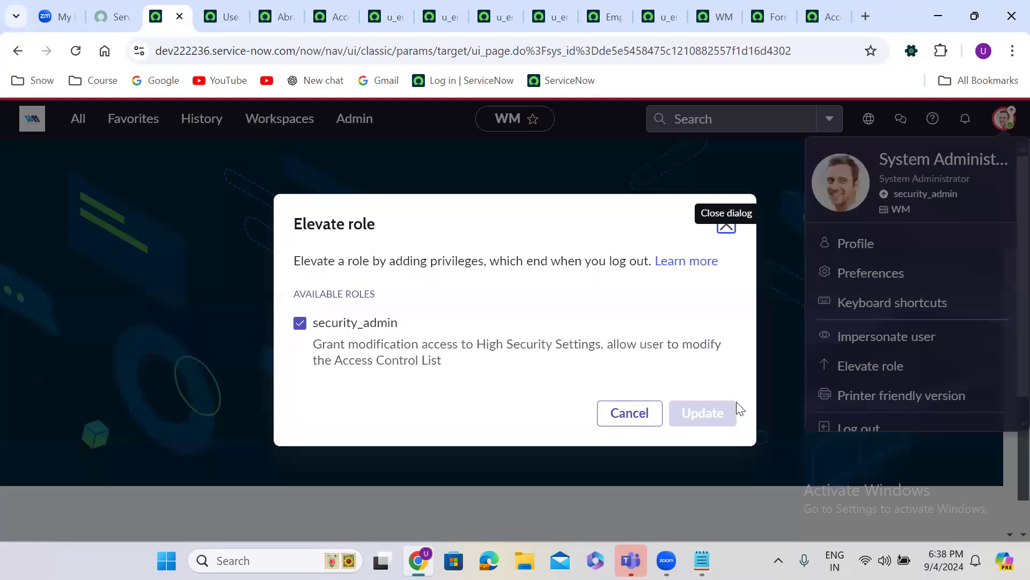
pyautogui.click(727, 226)
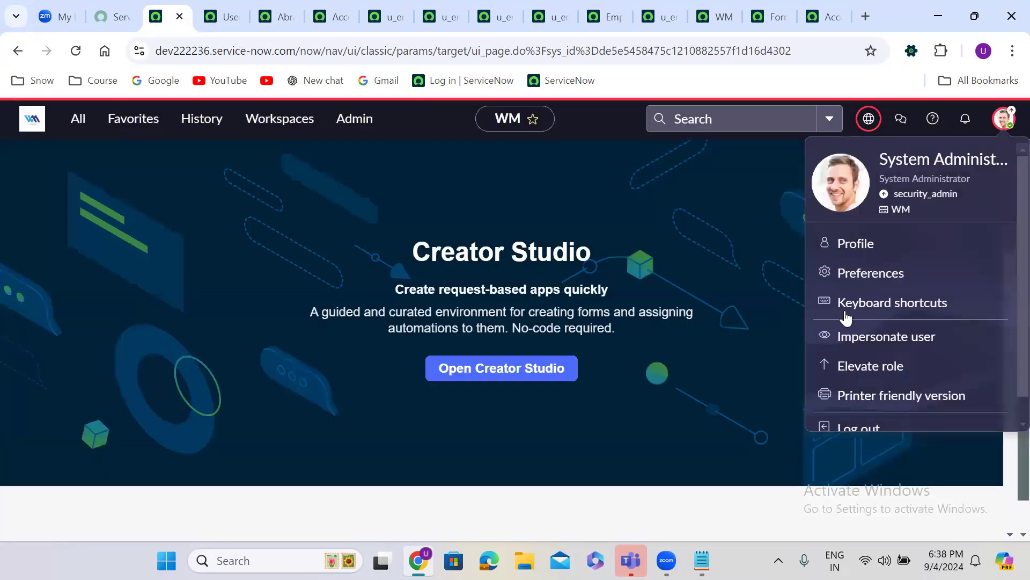
pyautogui.click(859, 335)
pyautogui.click(279, 16)
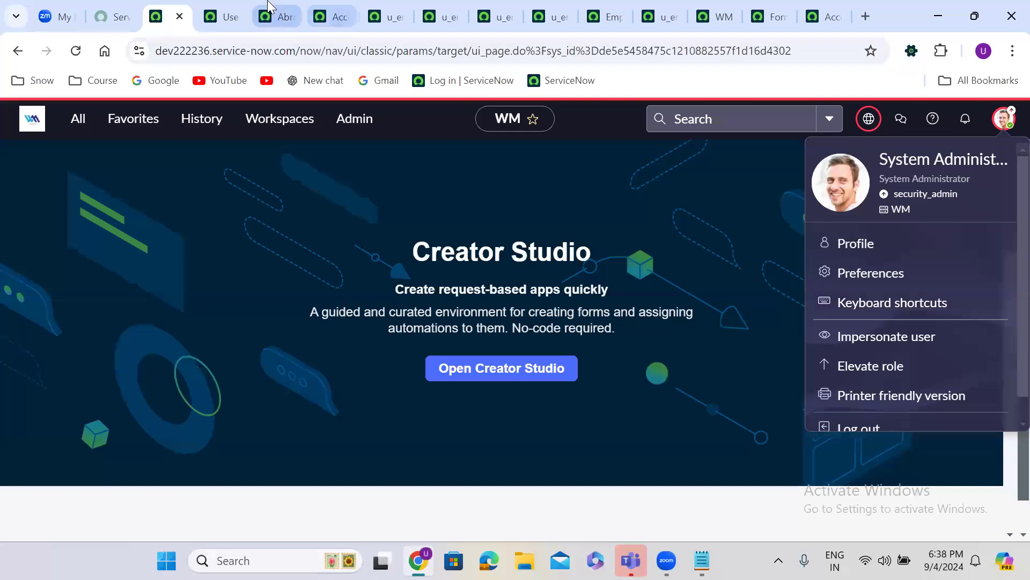
pyautogui.scroll(-6, 419, 283)
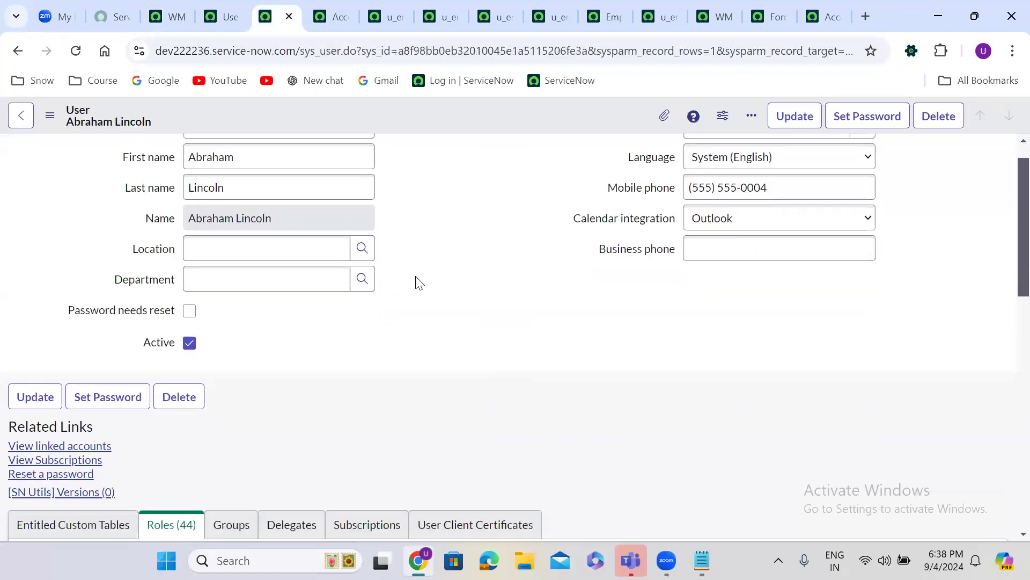
# Remove itil, add itil_admin to the test user's roles, save, and dismiss the role-added messages
pyautogui.click(985, 214)
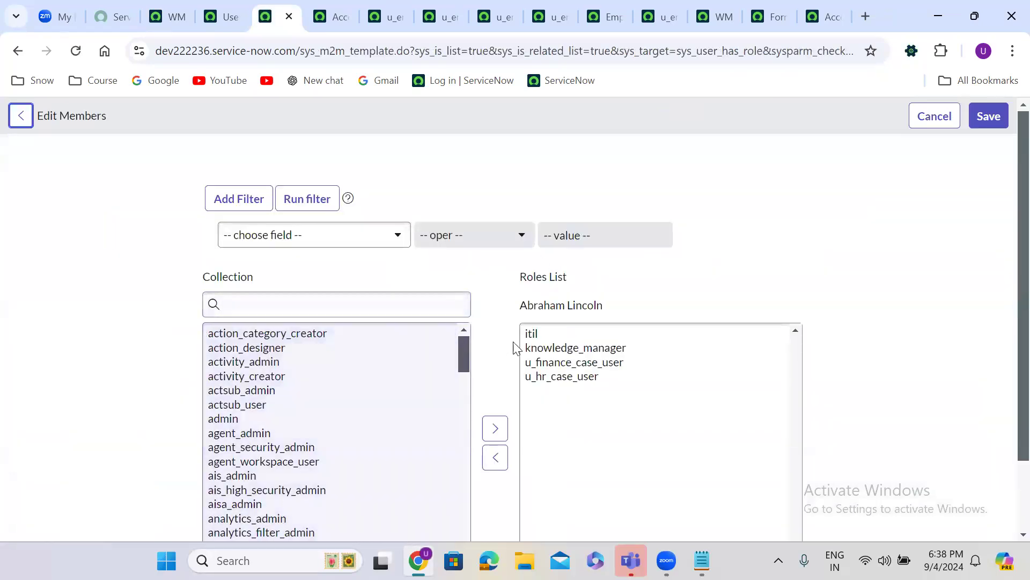
pyautogui.click(534, 344)
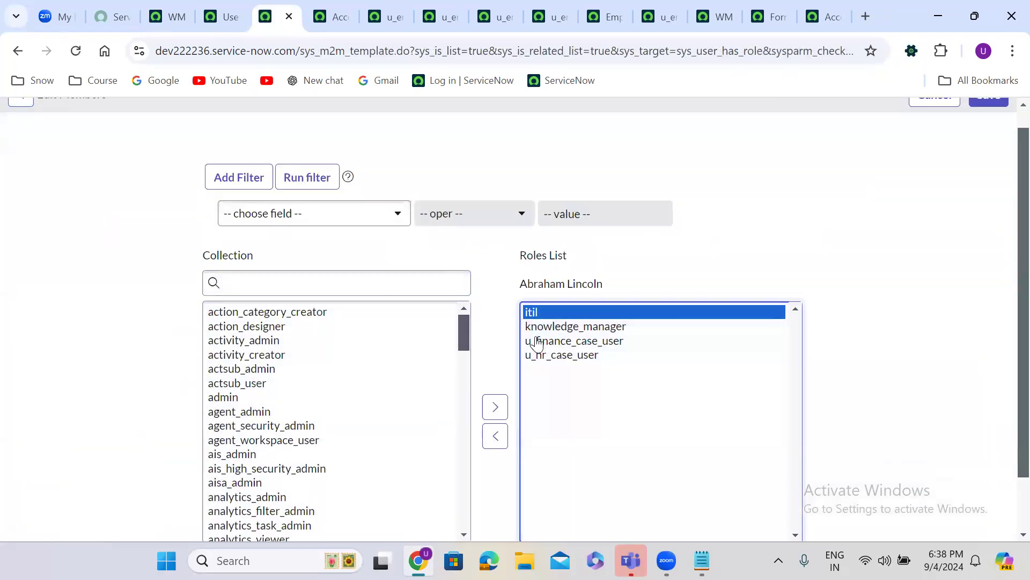
pyautogui.click(489, 436)
pyautogui.click(233, 286)
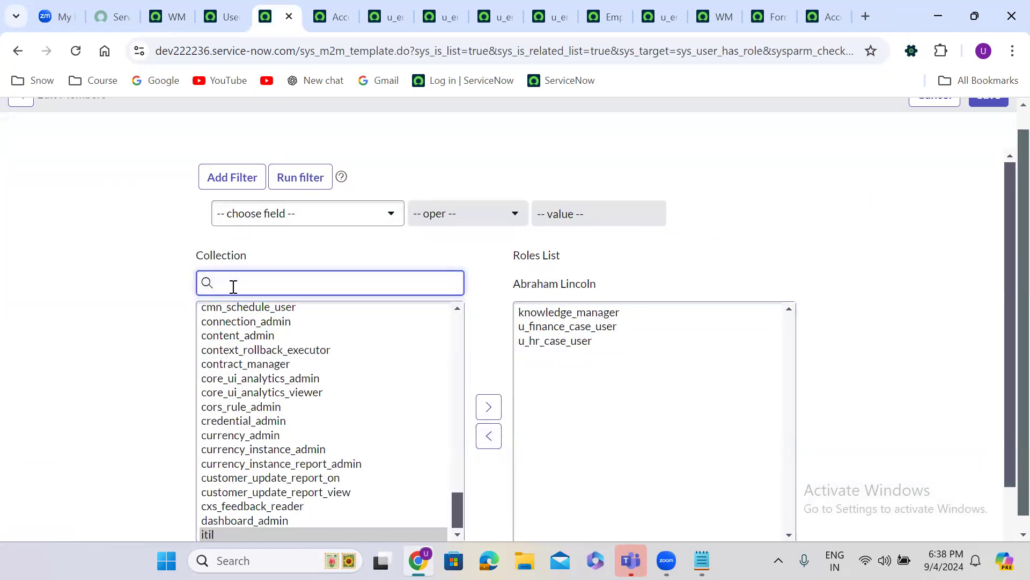
pyautogui.write('itil')
pyautogui.click(235, 326)
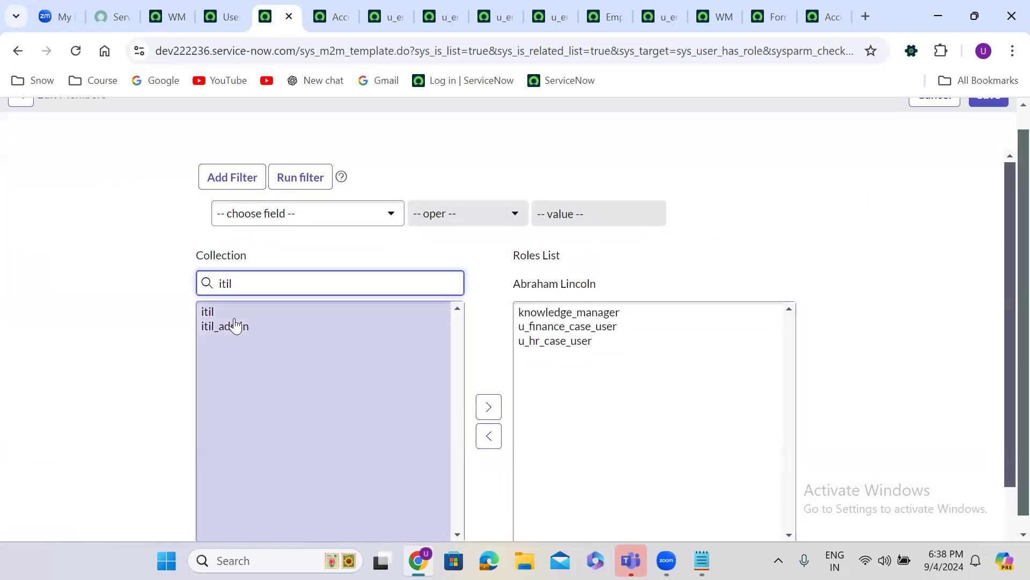
pyautogui.click(489, 408)
pyautogui.scroll(1, 1009, 127)
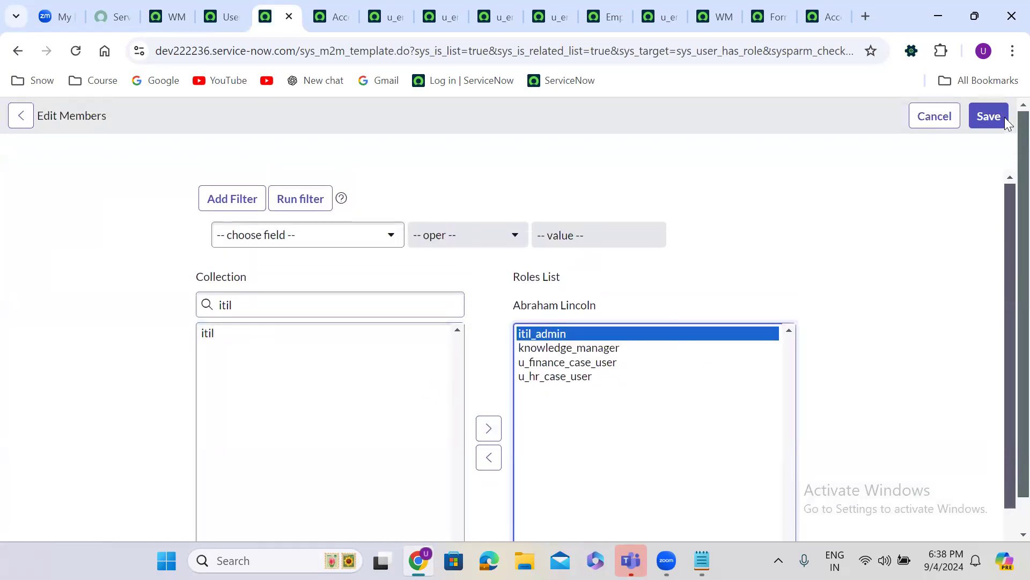
pyautogui.click(999, 117)
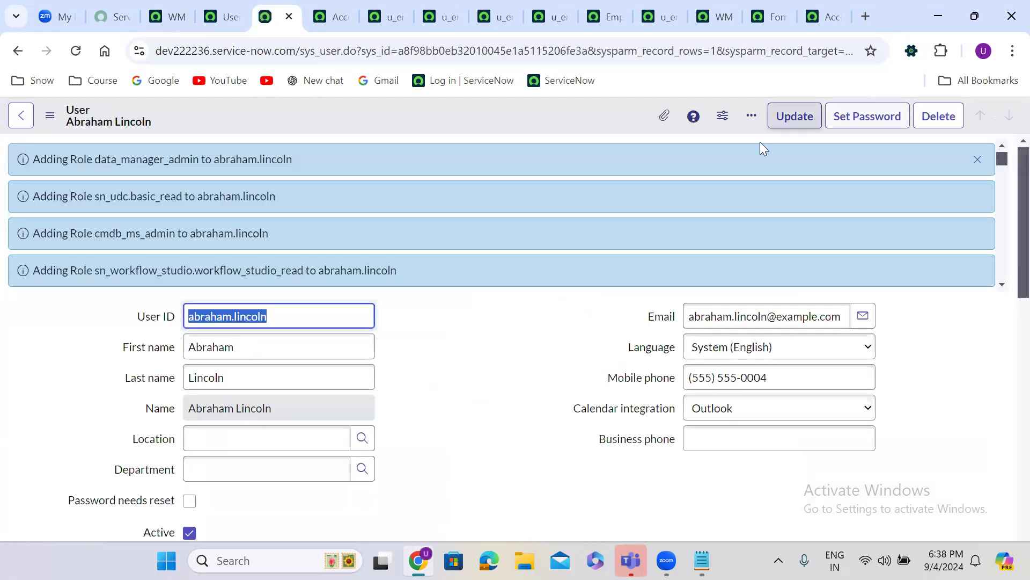
pyautogui.click(977, 162)
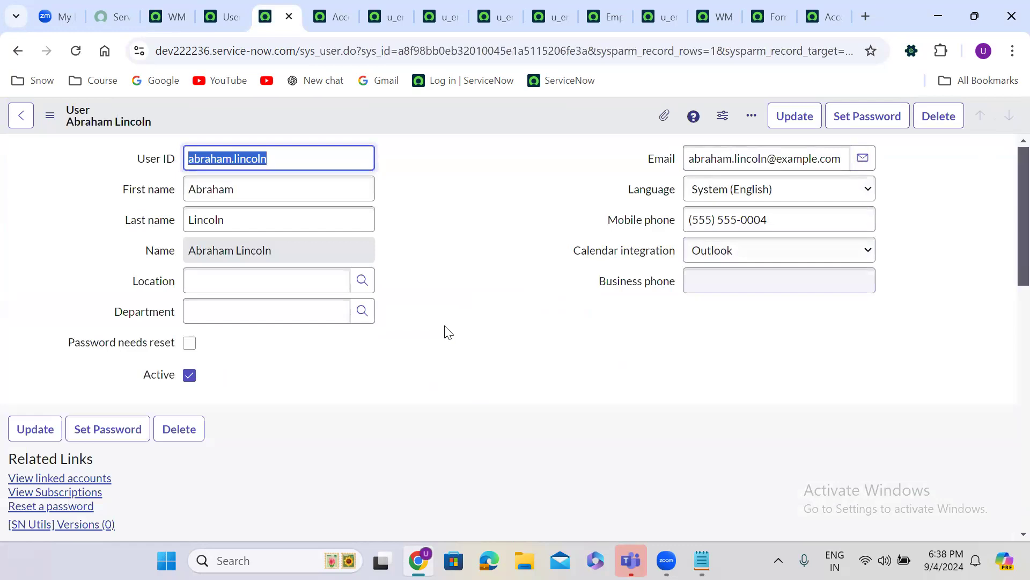
# Impersonate the test user from the administrator's home page and open the Employee Details list
pyautogui.click(379, 247)
pyautogui.click(164, 15)
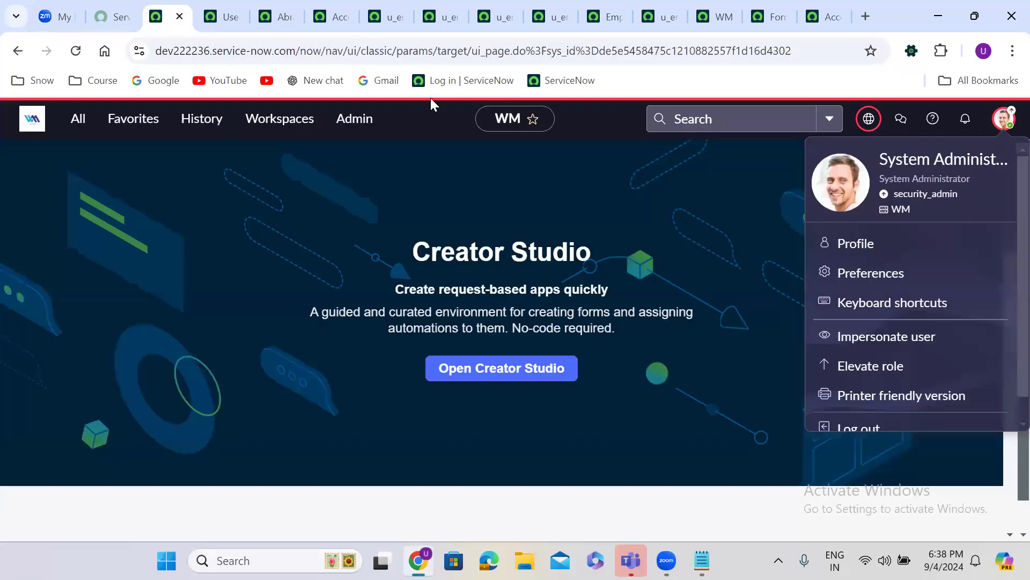
pyautogui.click(887, 343)
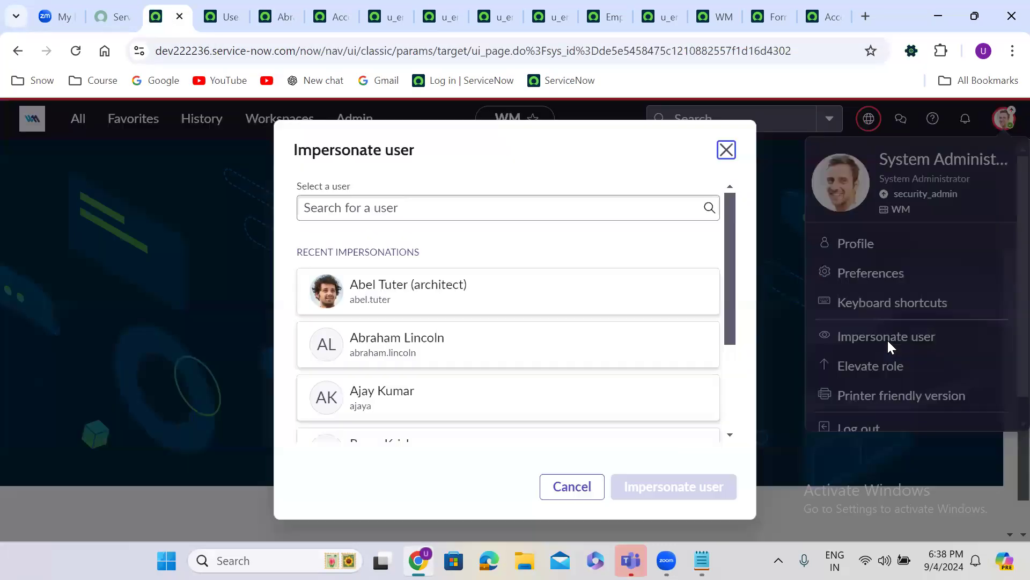
pyautogui.click(476, 353)
pyautogui.click(718, 486)
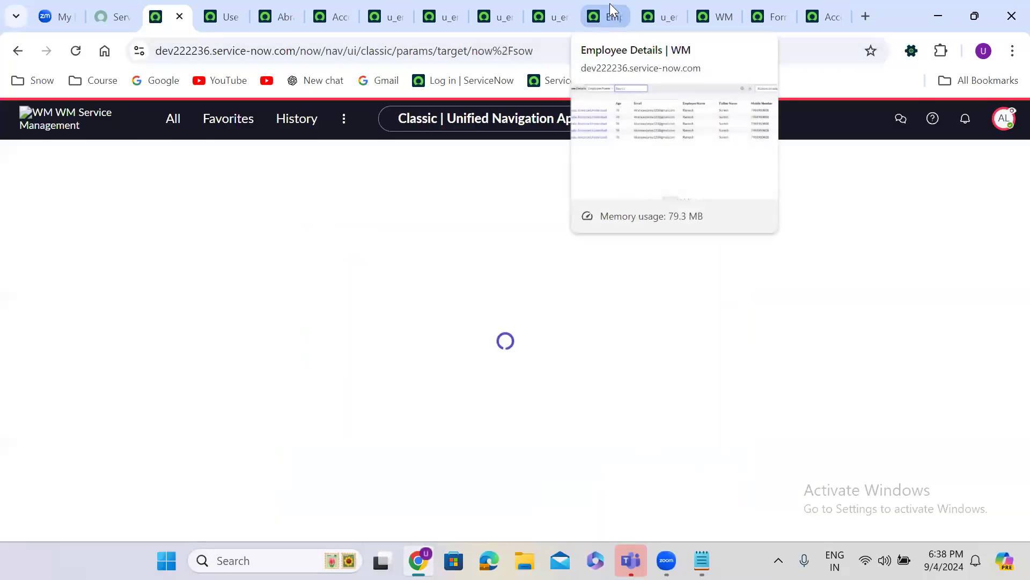
pyautogui.click(610, 4)
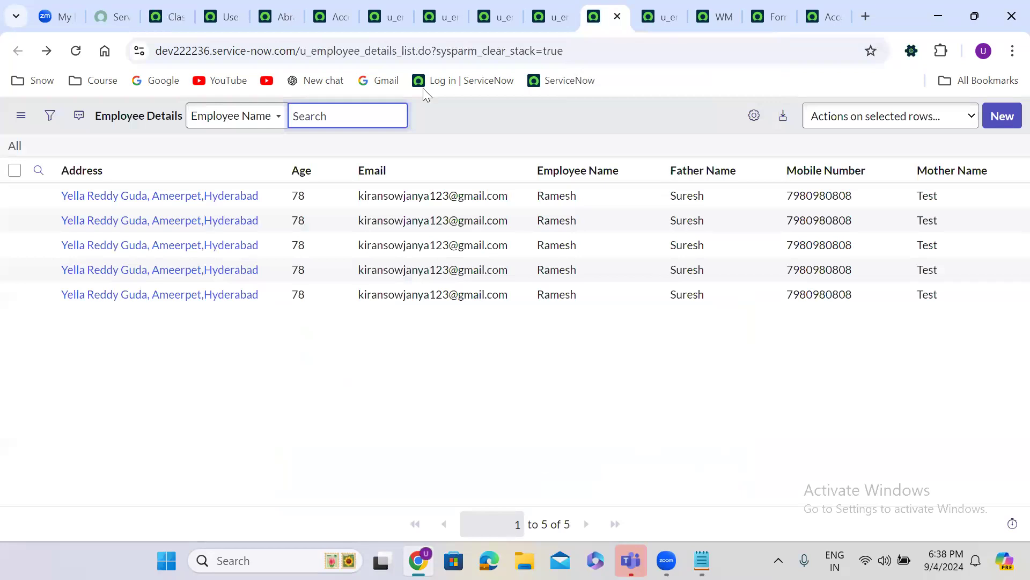
pyautogui.click(76, 50)
pyautogui.click(192, 199)
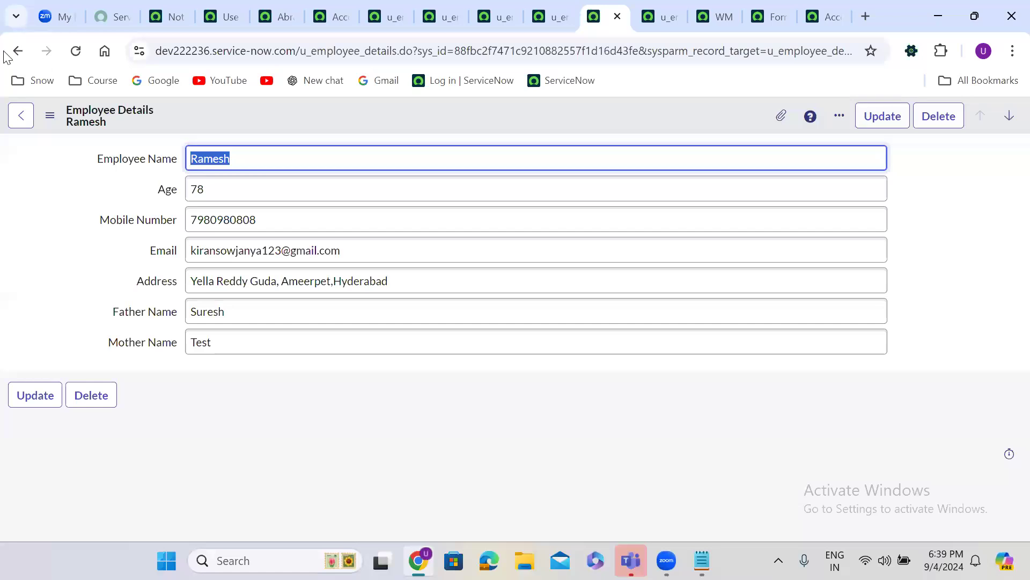
pyautogui.click(16, 54)
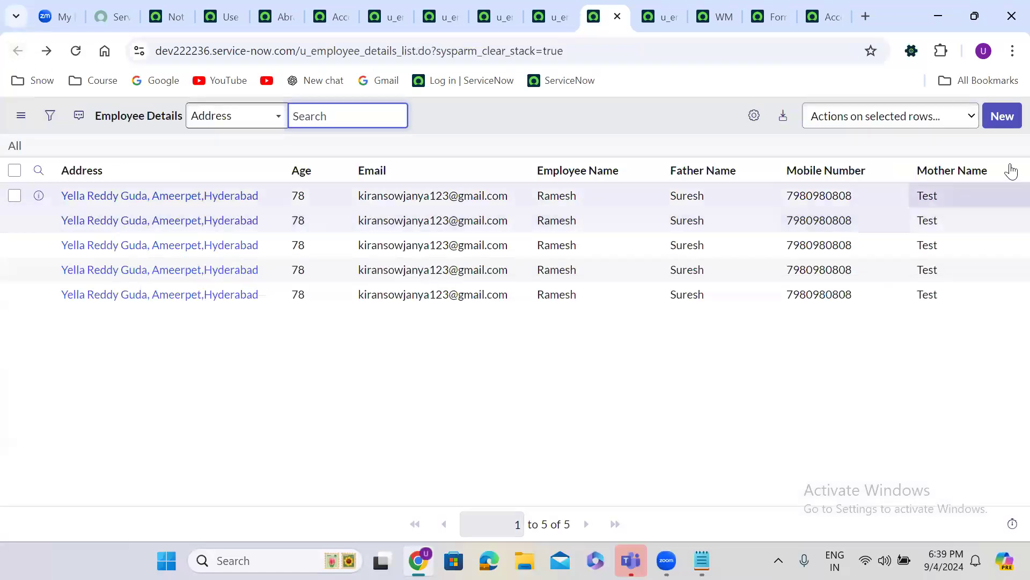
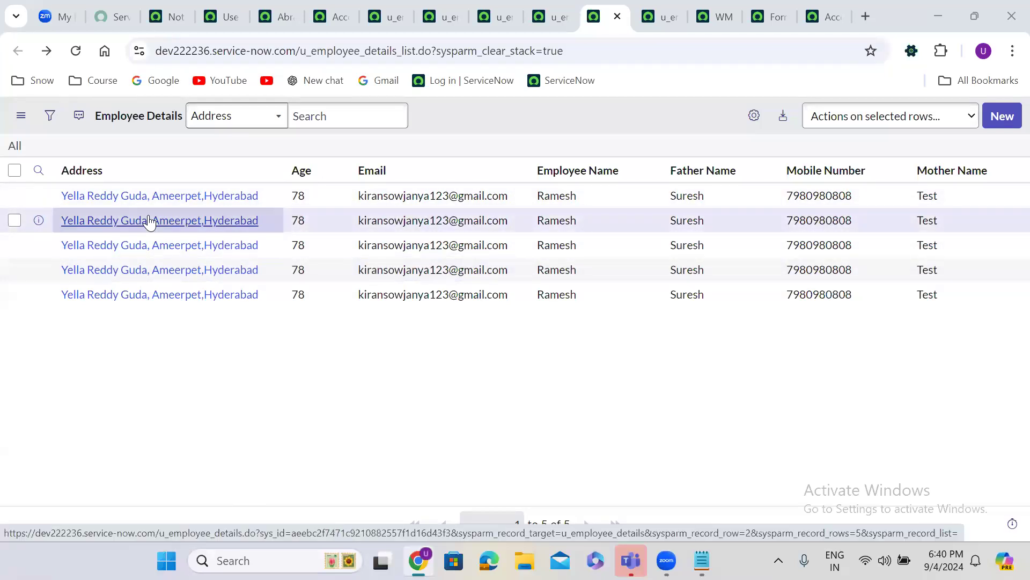
# End the impersonation from the workspace avatar menu and return to the u_employee_details read rule
pyautogui.click(412, 218)
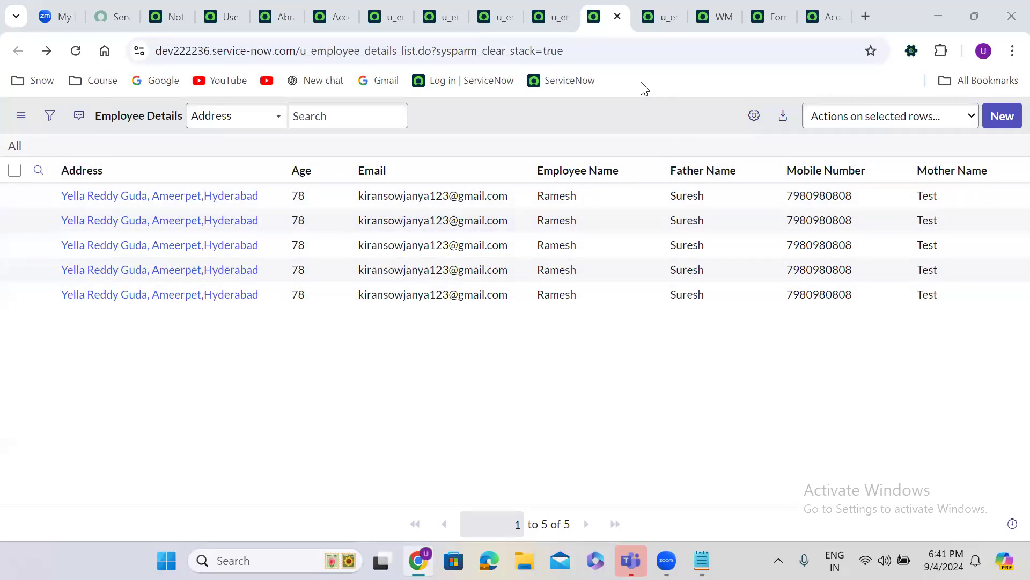
pyautogui.click(171, 3)
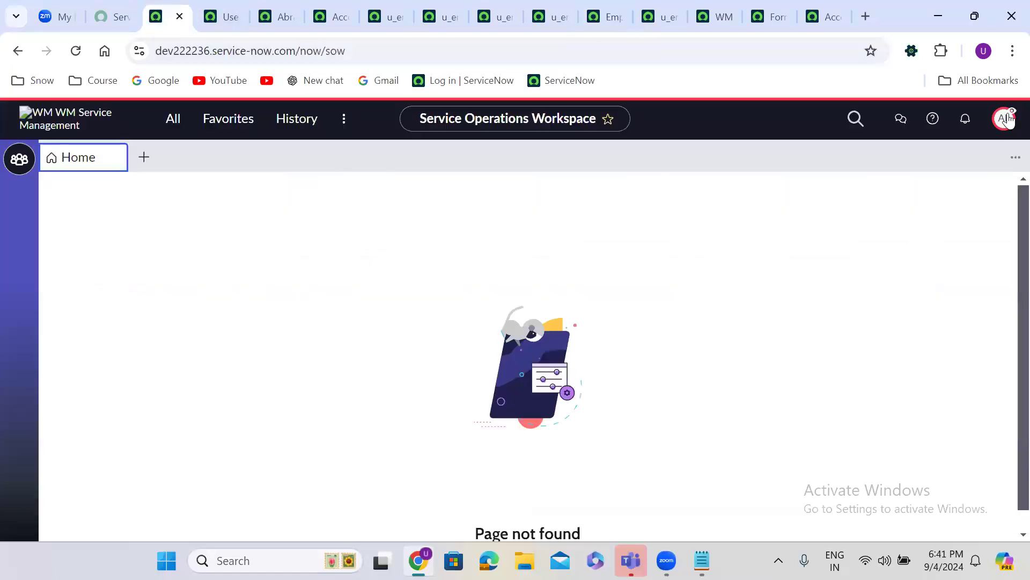
pyautogui.click(1007, 120)
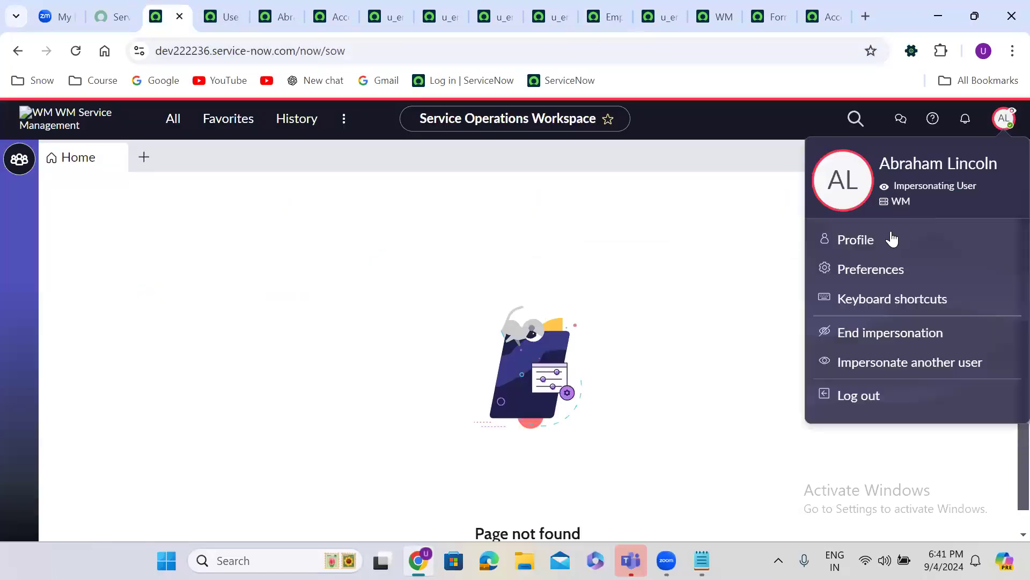
pyautogui.click(887, 334)
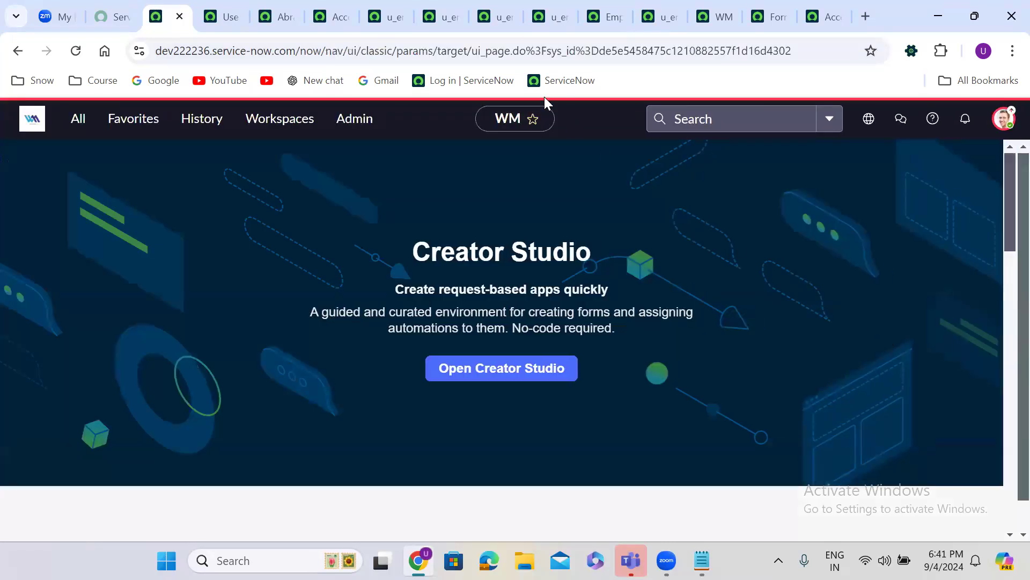
pyautogui.click(376, 17)
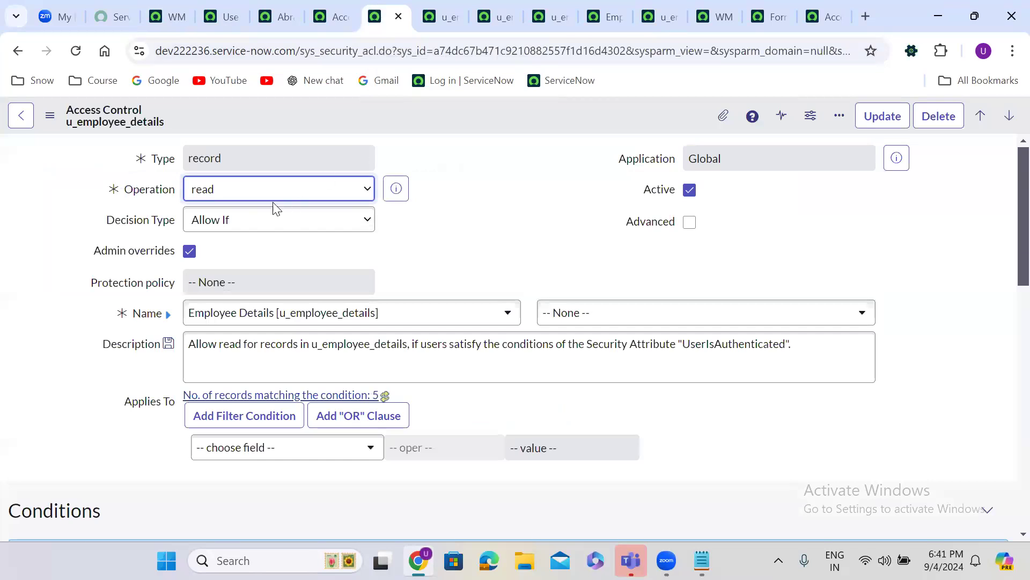
# Copy the read rule as a new Age field rule with the itil role marked for removal
pyautogui.click(594, 314)
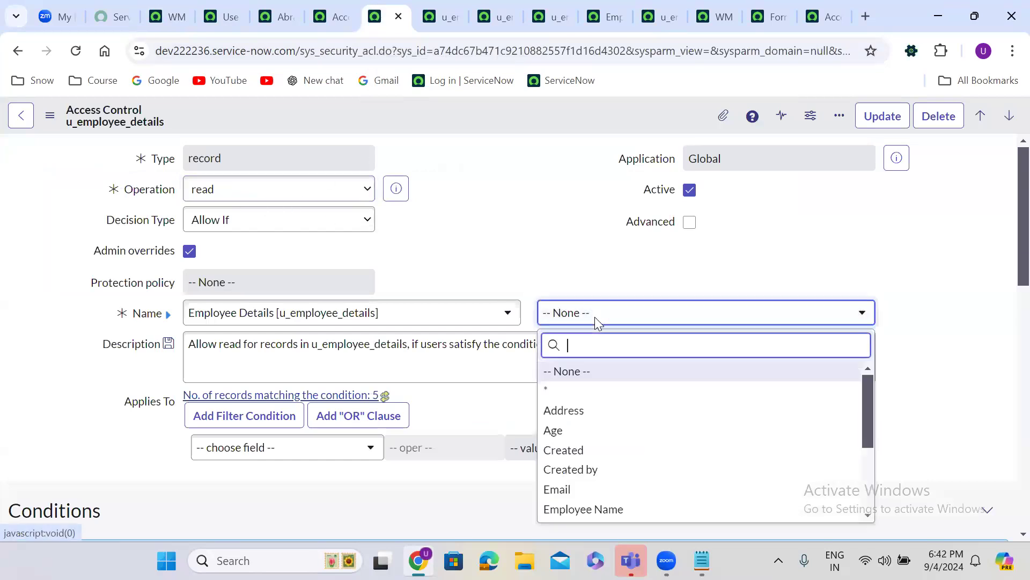
pyautogui.click(582, 431)
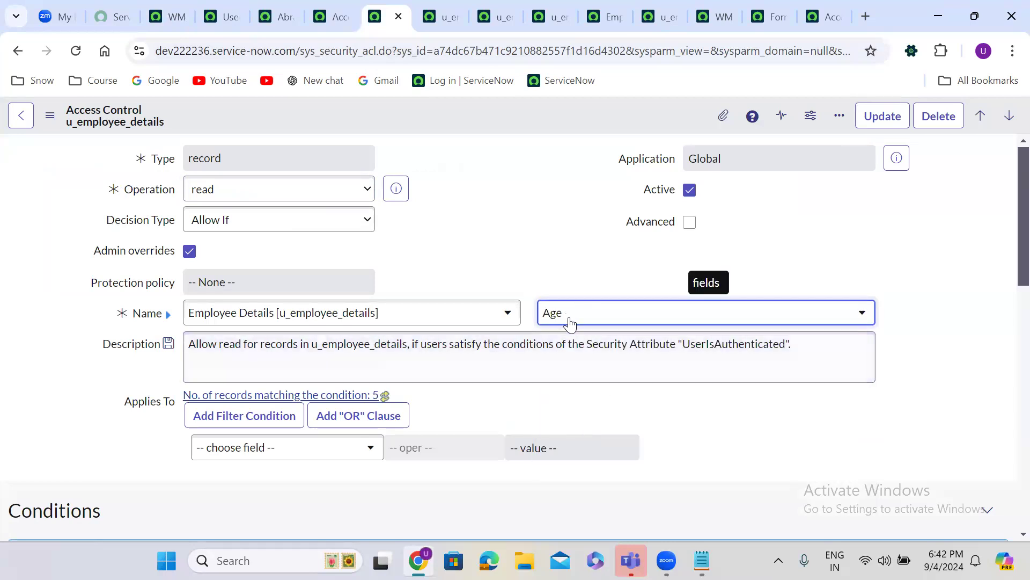
pyautogui.click(458, 259)
pyautogui.scroll(-1, 461, 263)
pyautogui.scroll(-6, 461, 263)
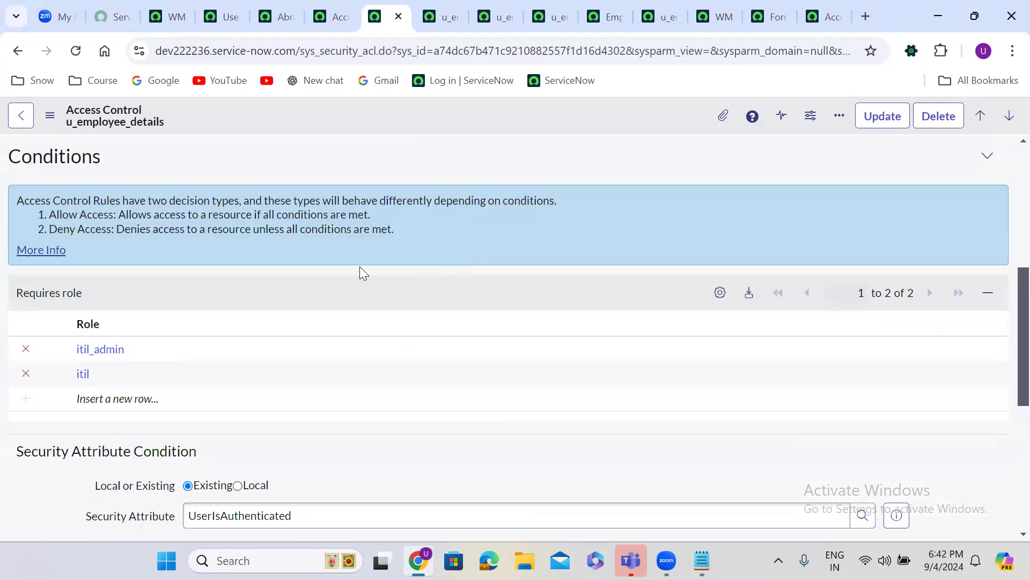
pyautogui.click(26, 374)
pyautogui.rightClick(489, 105)
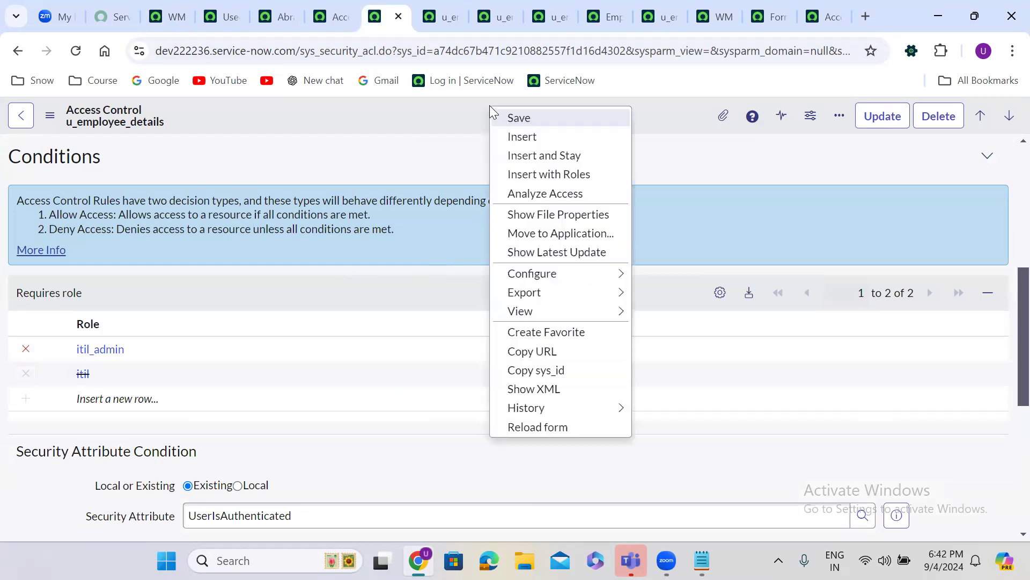
pyautogui.click(543, 156)
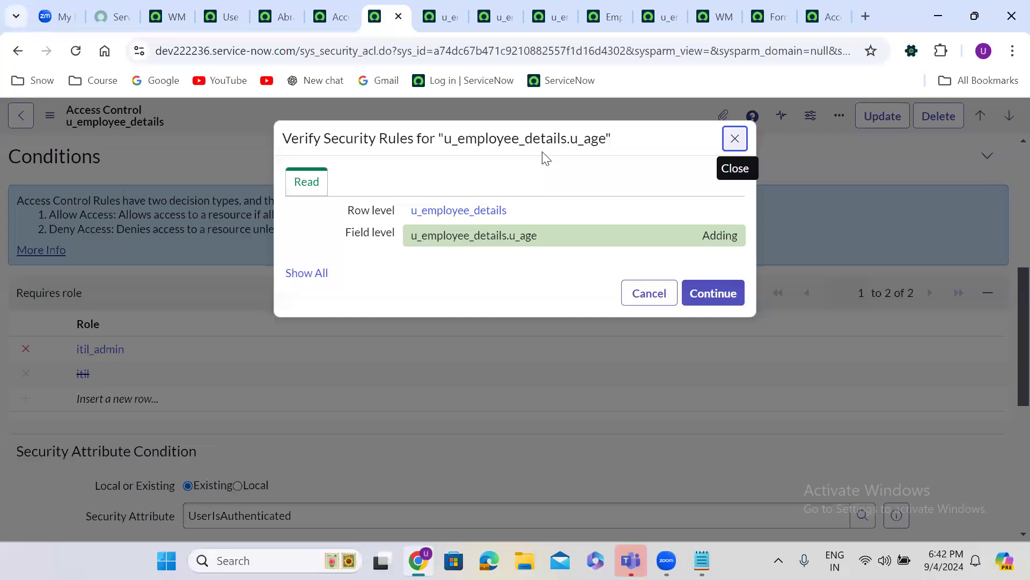
pyautogui.click(724, 295)
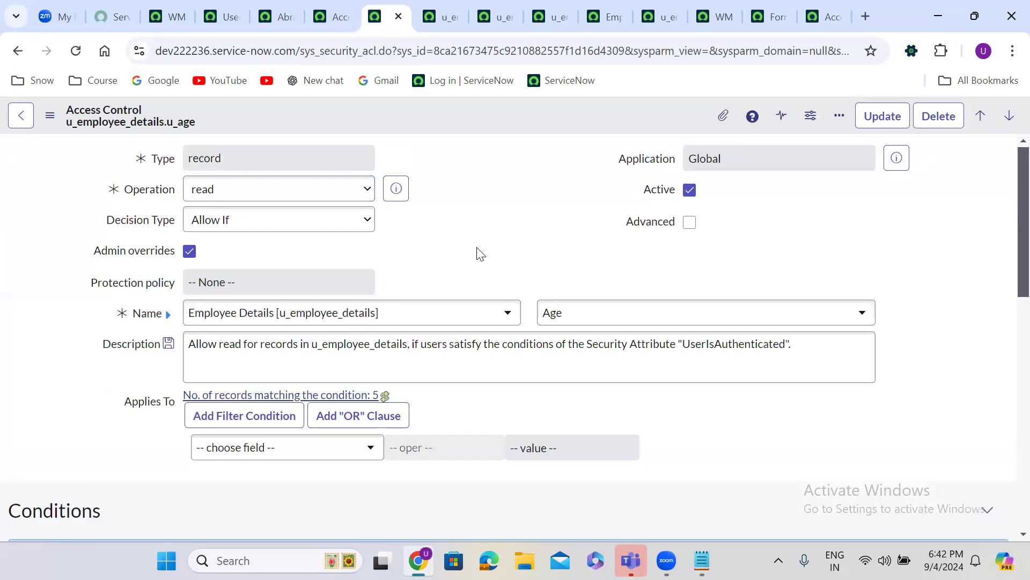
# Add itil_admin as the Age rule's required role
pyautogui.scroll(-5, 476, 247)
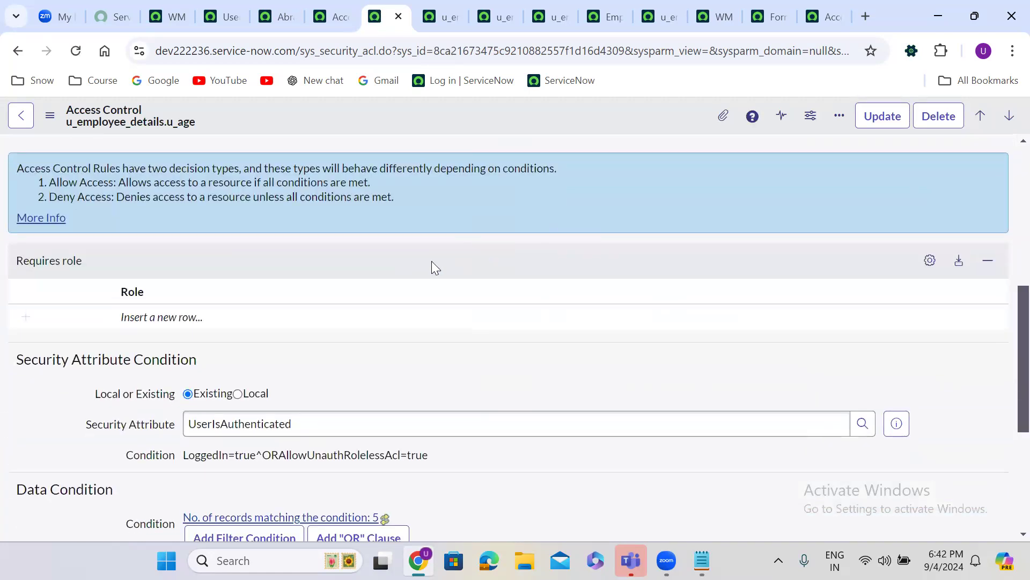
pyautogui.click(186, 317)
pyautogui.write('itil')
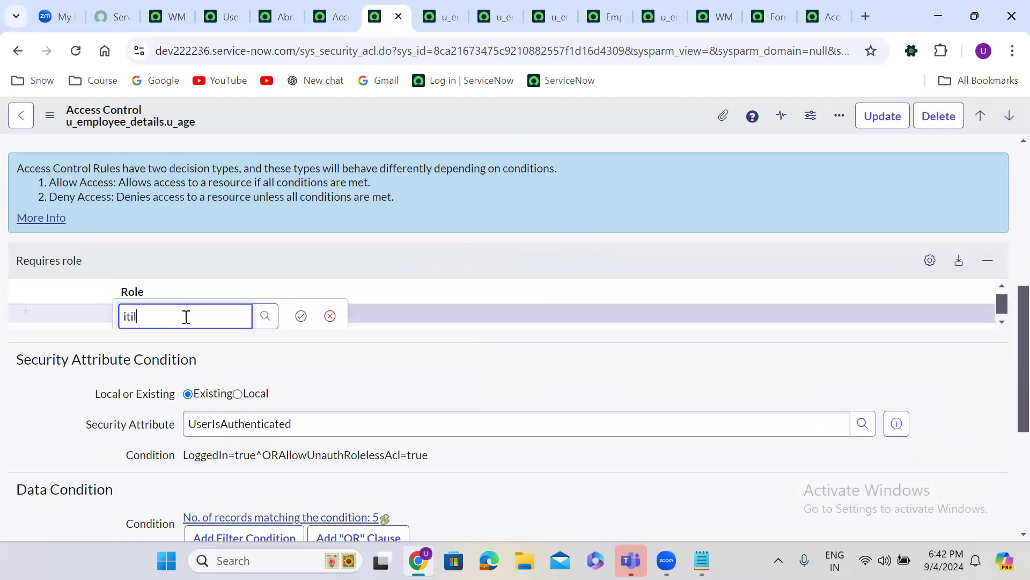
pyautogui.click(165, 377)
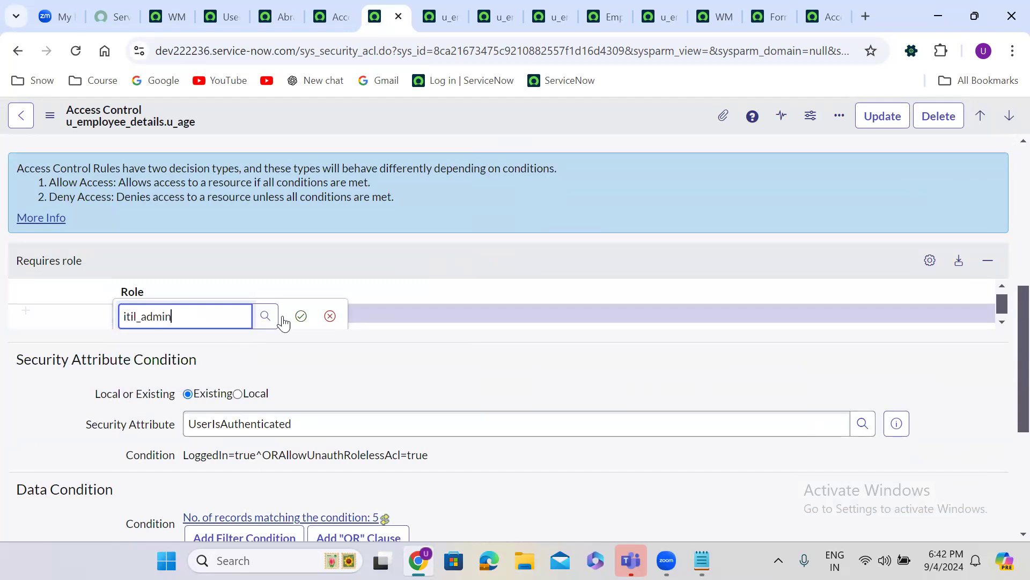
pyautogui.click(300, 315)
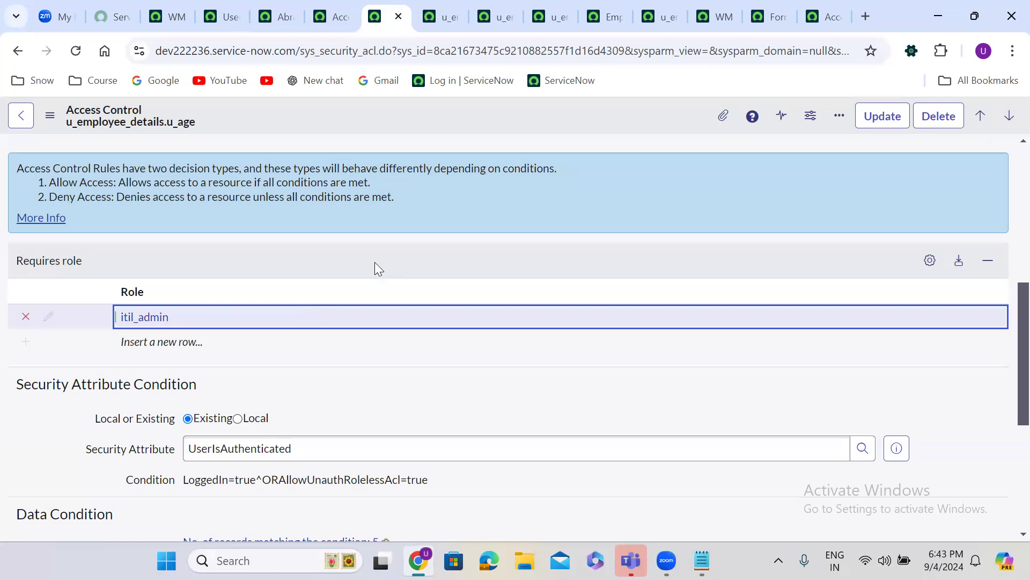
pyautogui.scroll(6, 421, 221)
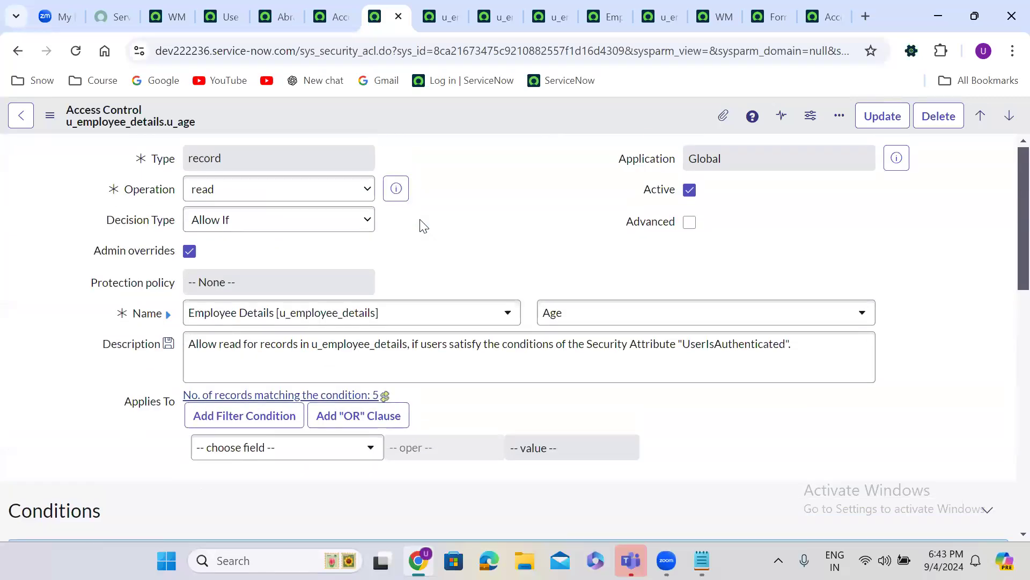
# Switch the field to Address and insert it as a new read rule with Insert and Stay
pyautogui.click(551, 310)
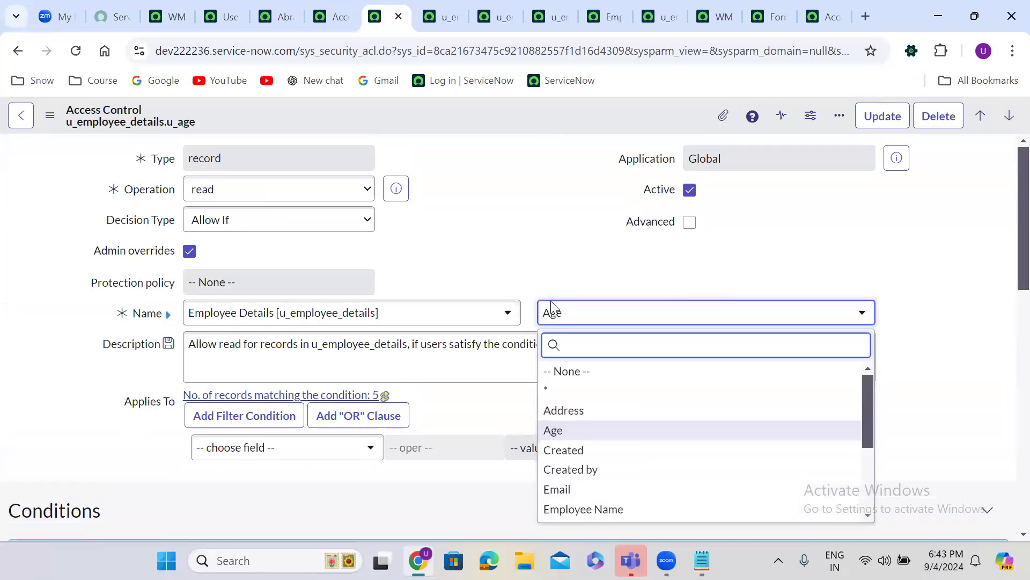
pyautogui.write('ad')
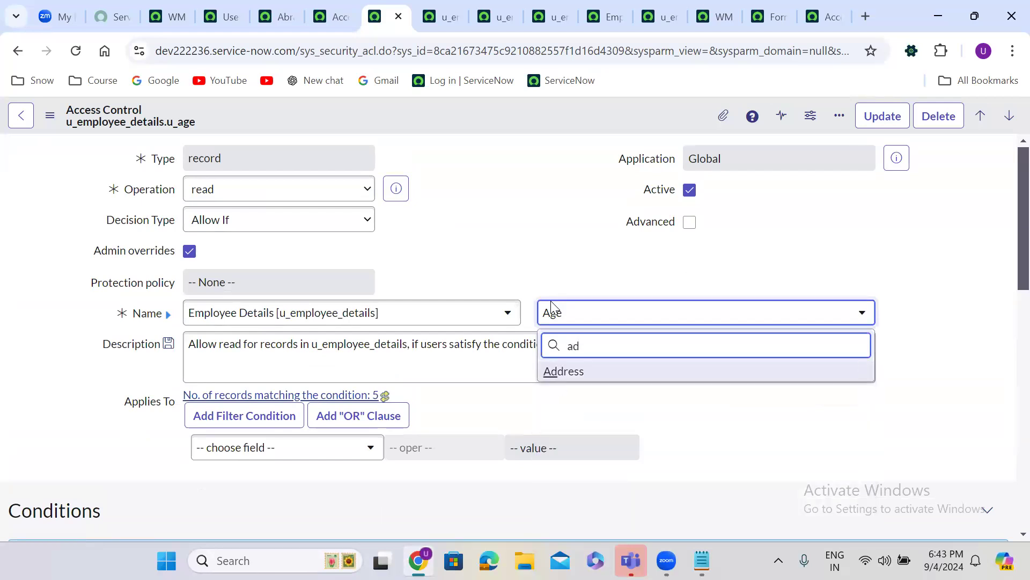
pyautogui.click(594, 372)
pyautogui.click(468, 193)
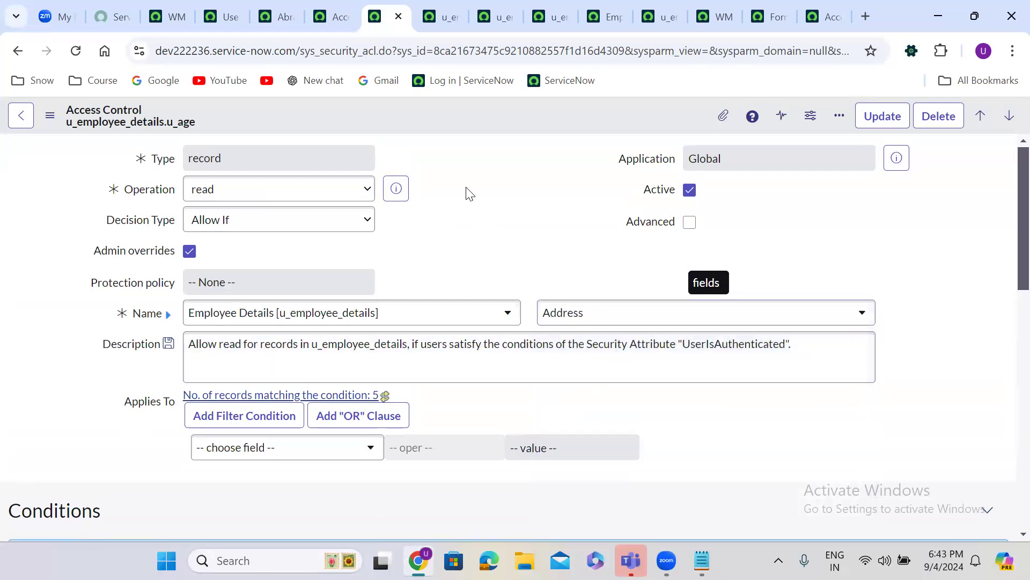
pyautogui.rightClick(435, 112)
pyautogui.click(486, 162)
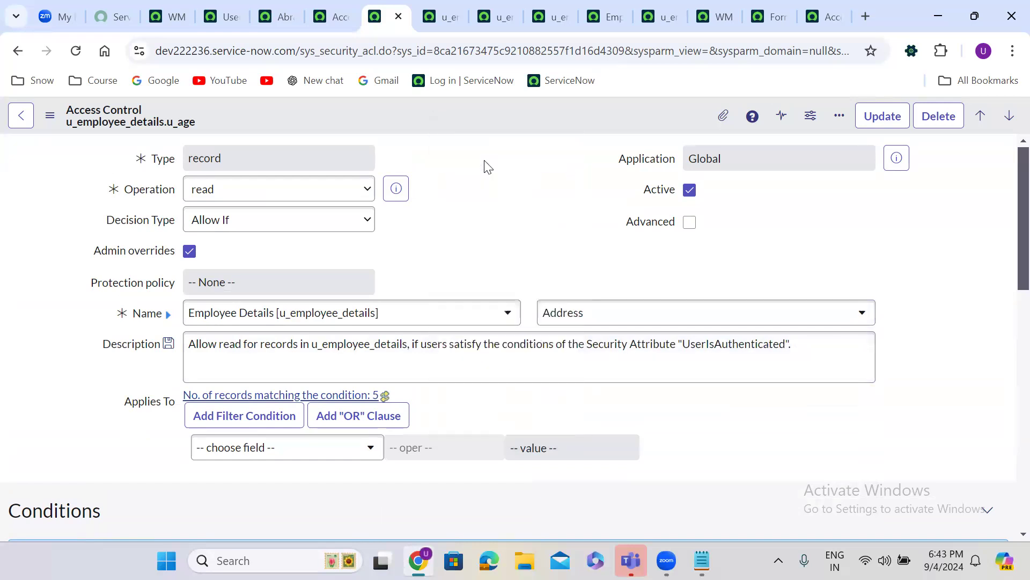
pyautogui.click(713, 293)
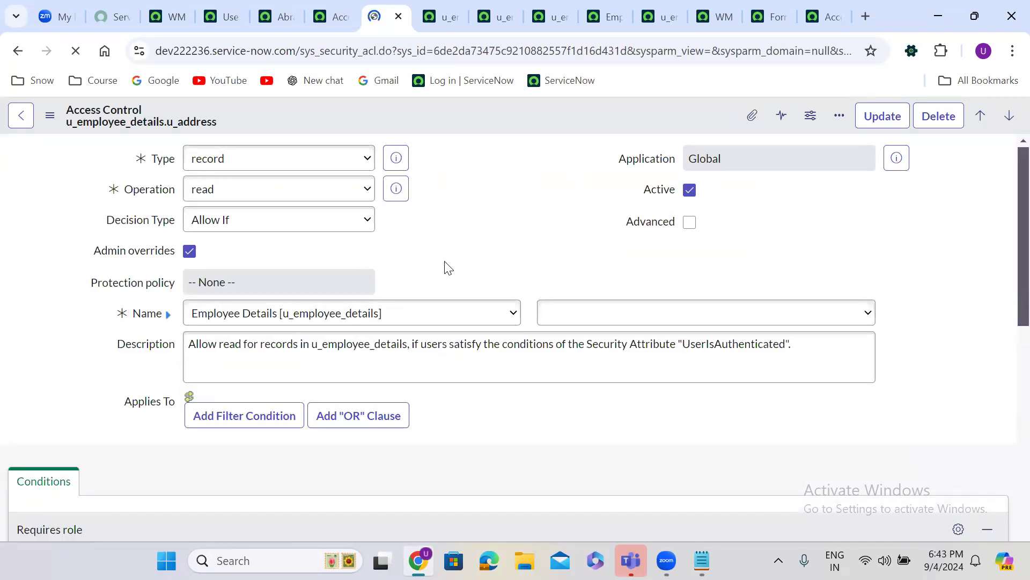
# Add itil_admin as the Address rule's required role and save it
pyautogui.scroll(-8, 445, 263)
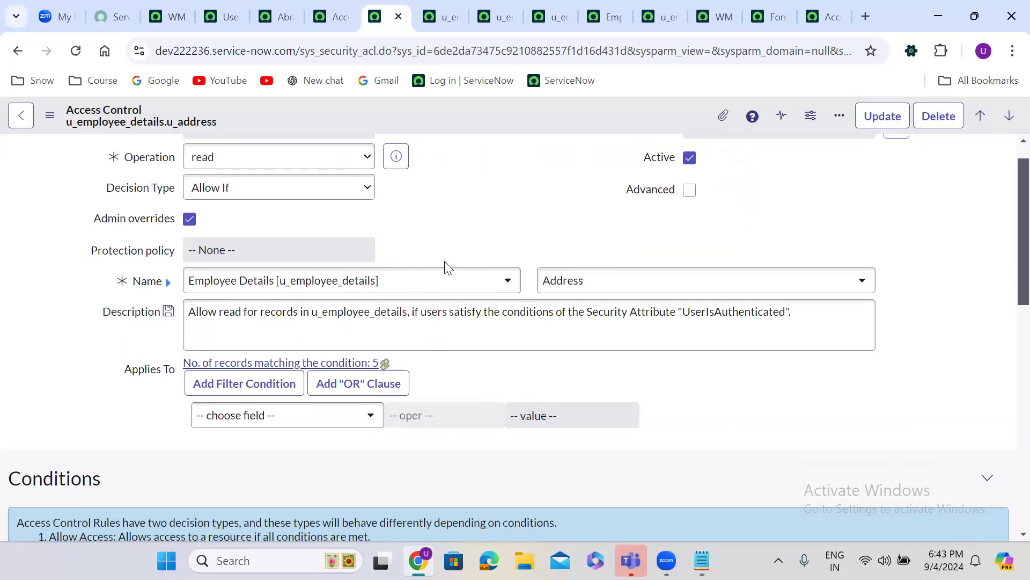
pyautogui.scroll(-1, 444, 267)
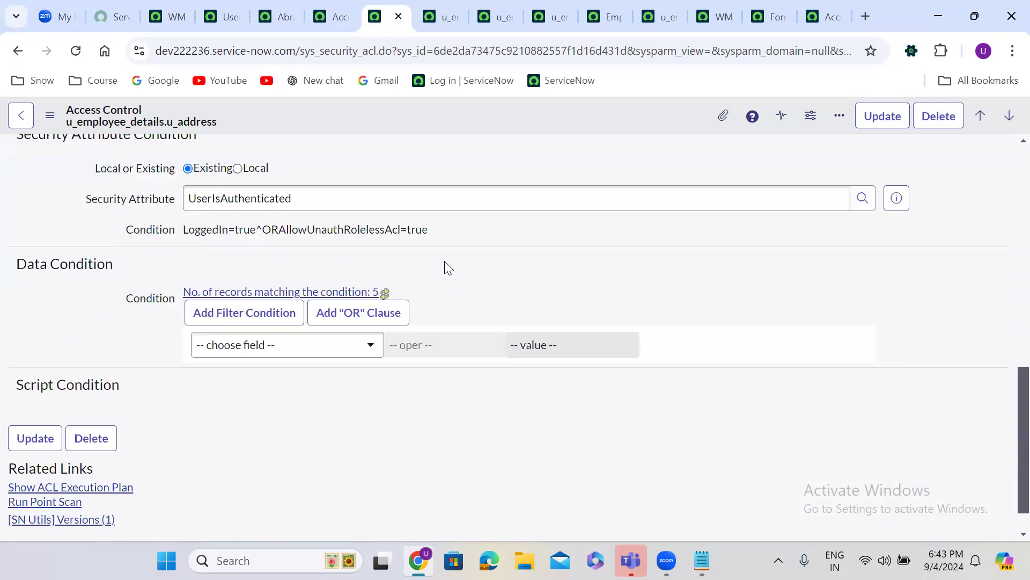
pyautogui.scroll(7, 445, 263)
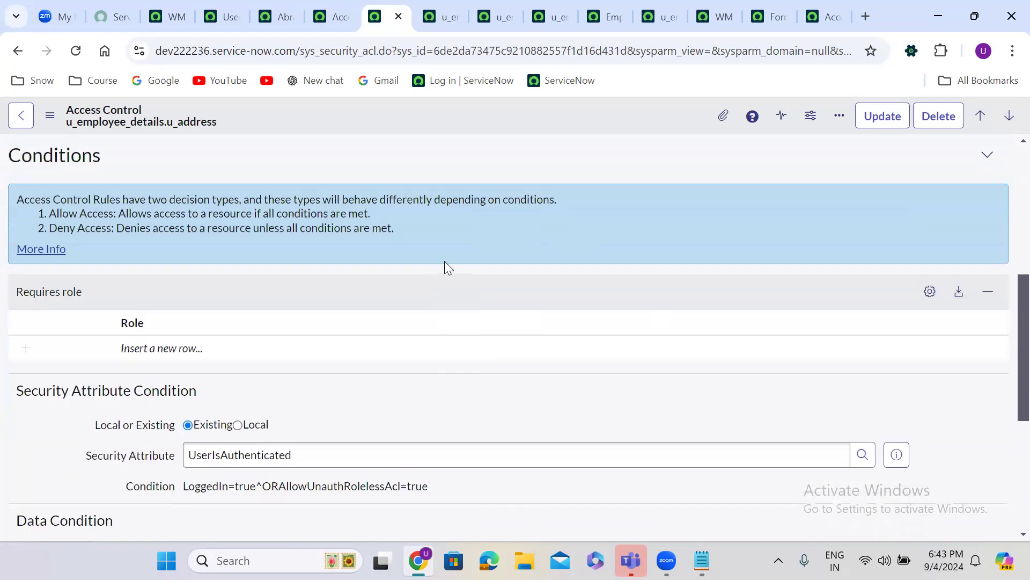
pyautogui.doubleClick(176, 350)
pyautogui.write('itil')
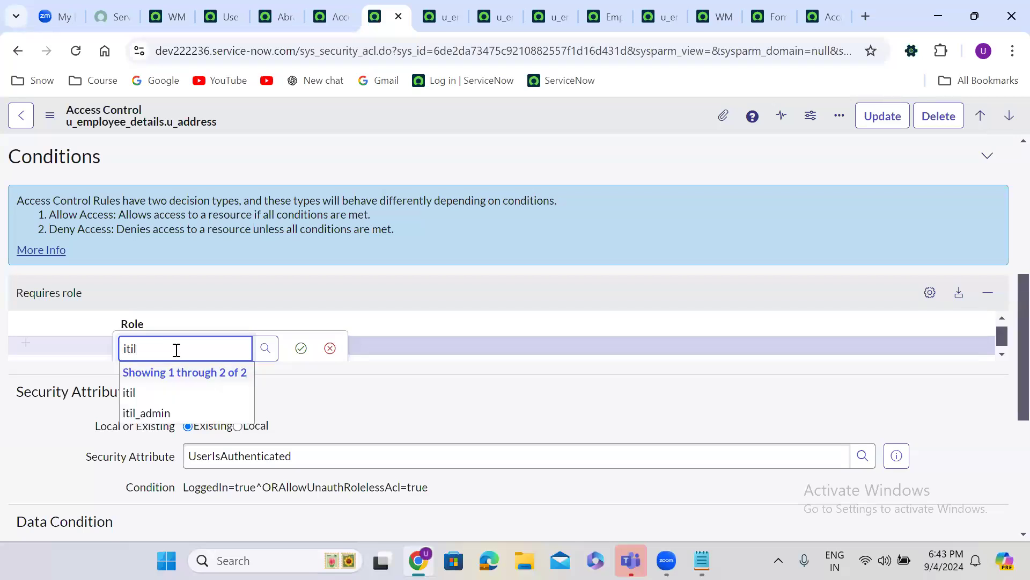
pyautogui.click(172, 412)
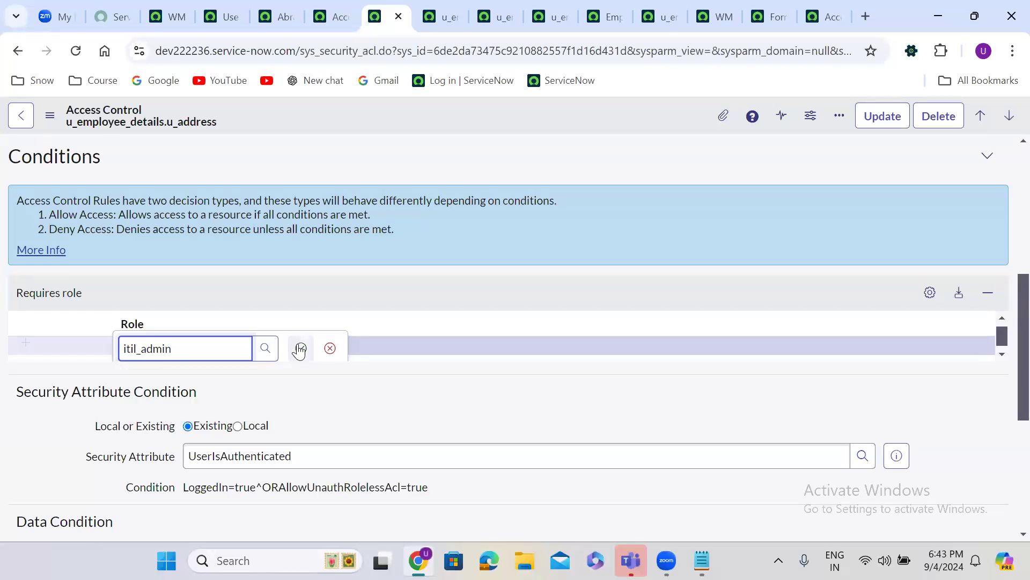
pyautogui.click(301, 349)
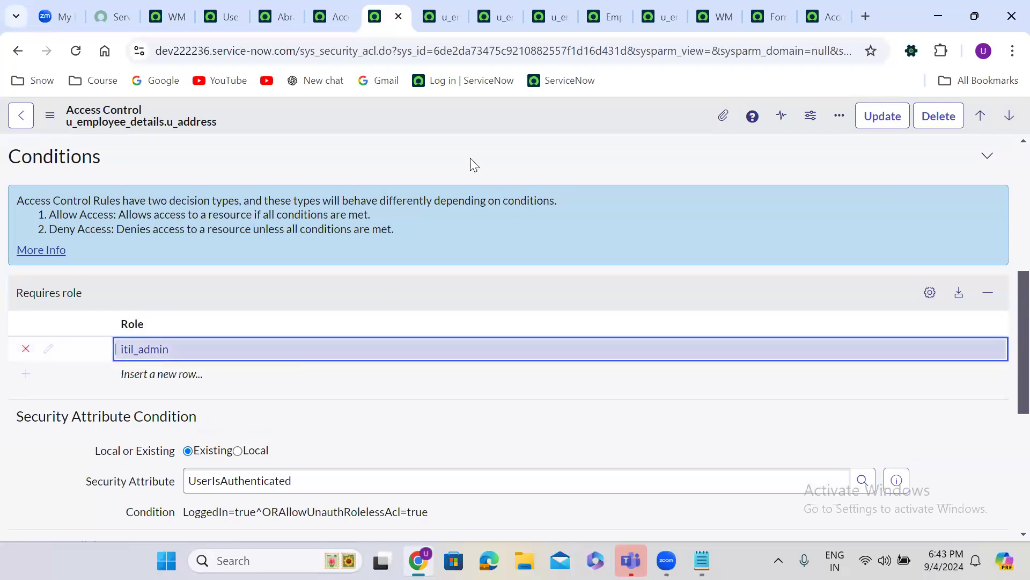
pyautogui.rightClick(433, 112)
pyautogui.click(478, 125)
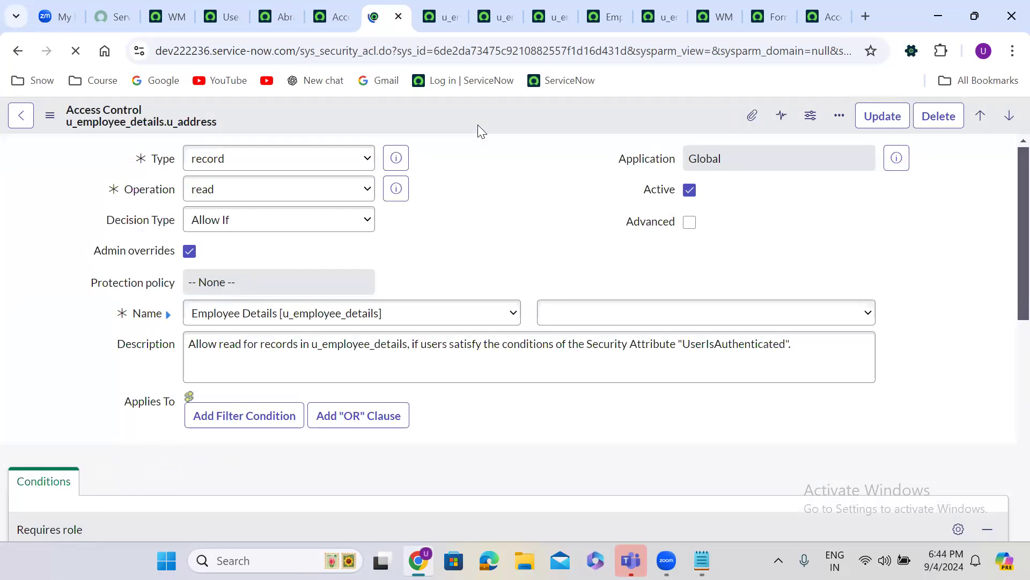
# Switch the field to Mobile Number and insert it as a new read rule
pyautogui.click(589, 319)
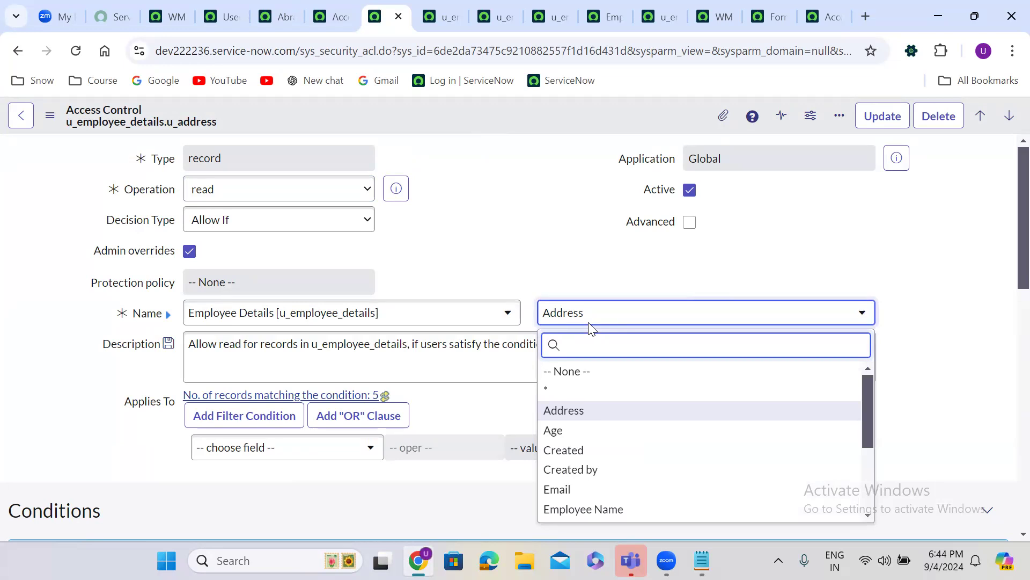
pyautogui.write('mo')
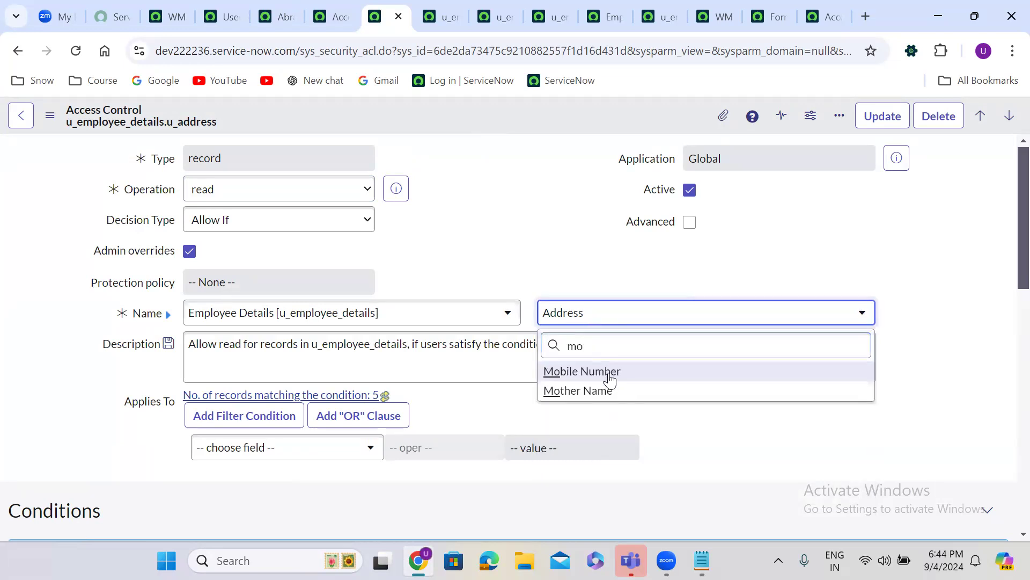
pyautogui.click(610, 375)
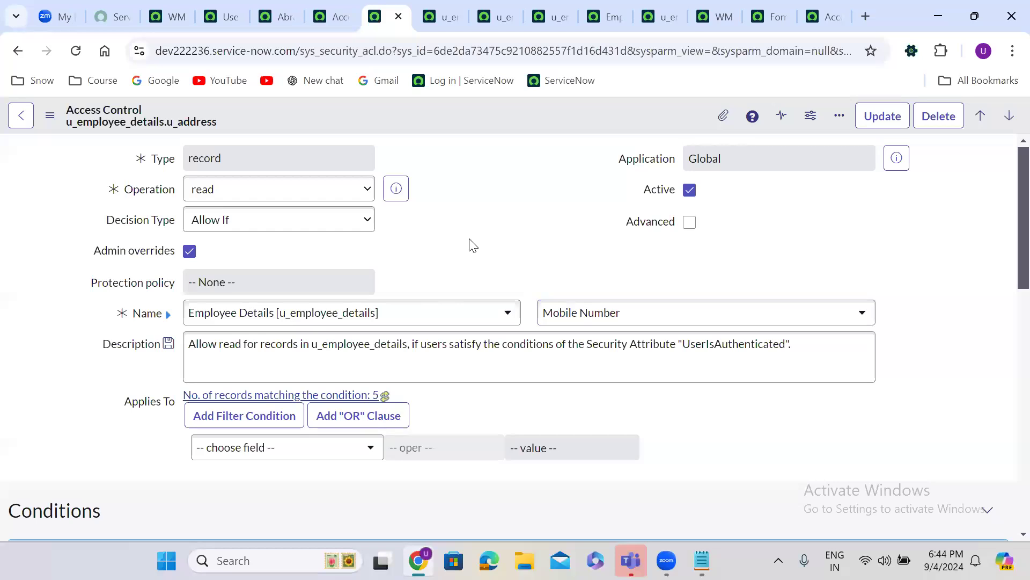
pyautogui.rightClick(443, 116)
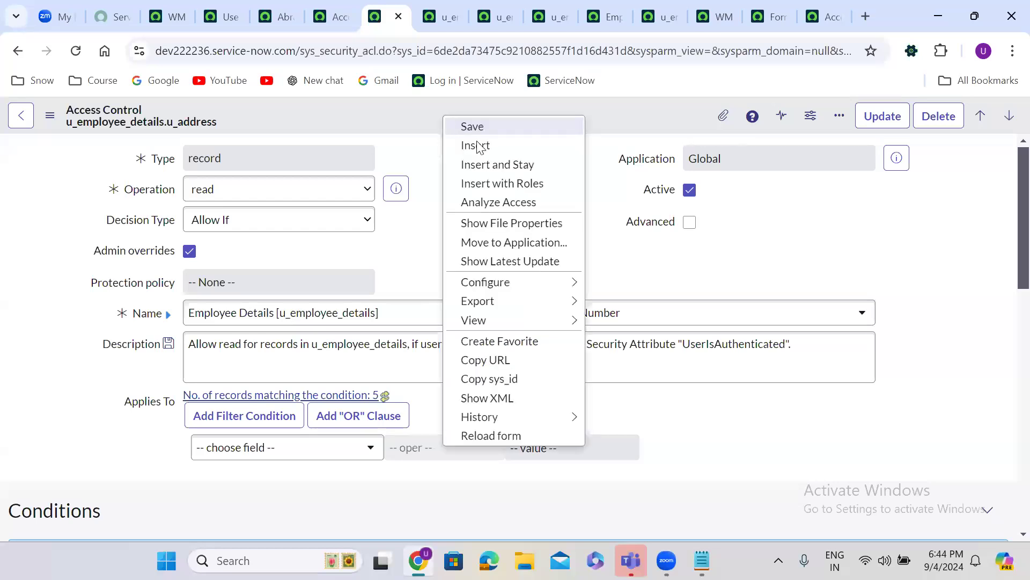
pyautogui.click(492, 165)
pyautogui.click(697, 293)
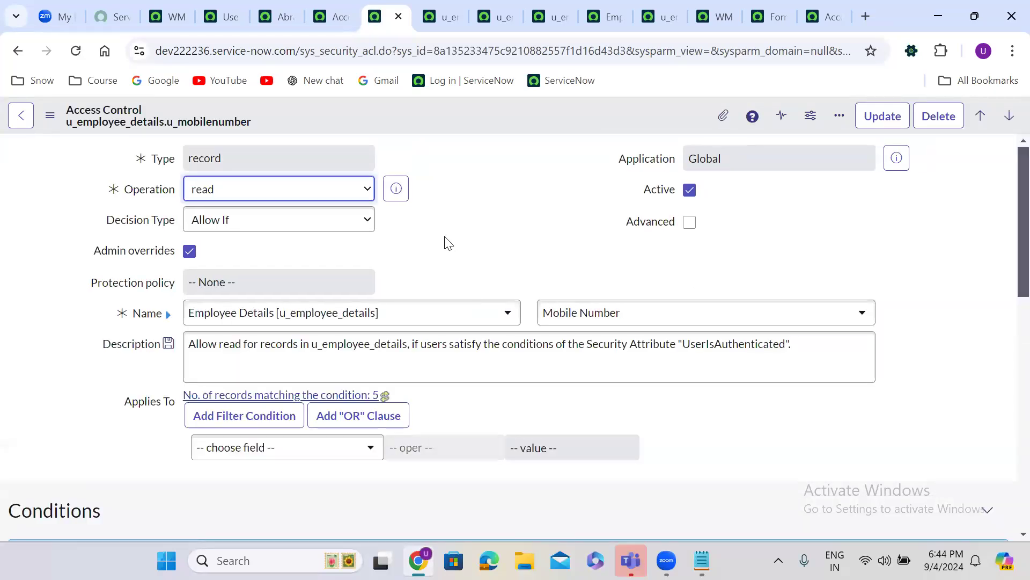
# Add itil_admin as the Mobile Number rule's required role and save it
pyautogui.scroll(-12, 445, 237)
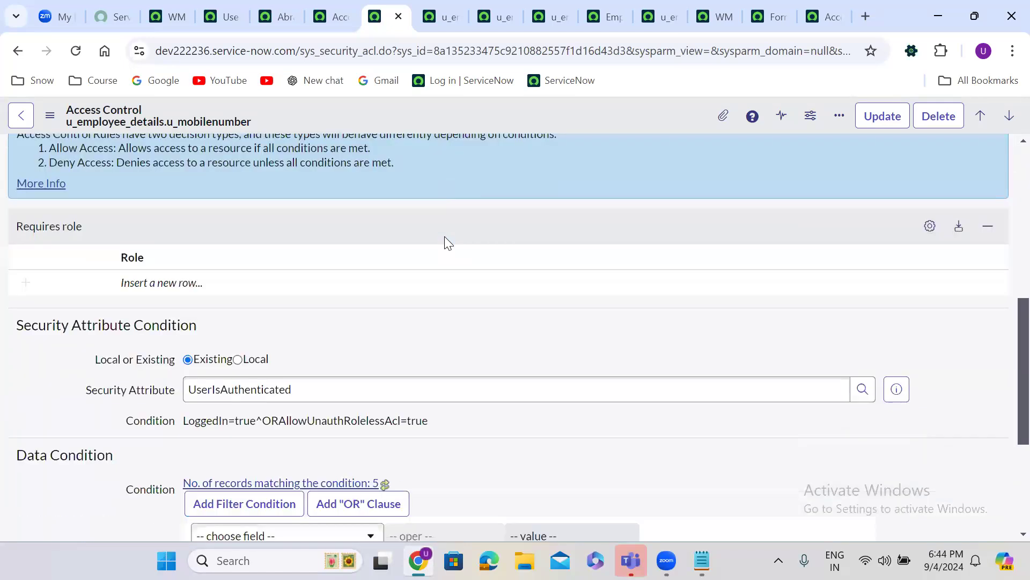
pyautogui.scroll(5, 445, 236)
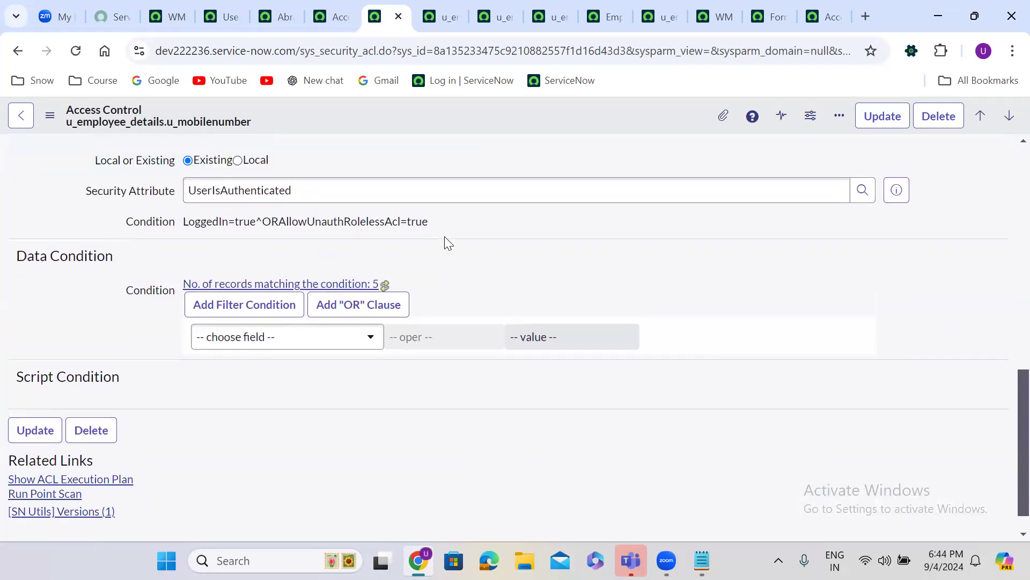
pyautogui.click(173, 304)
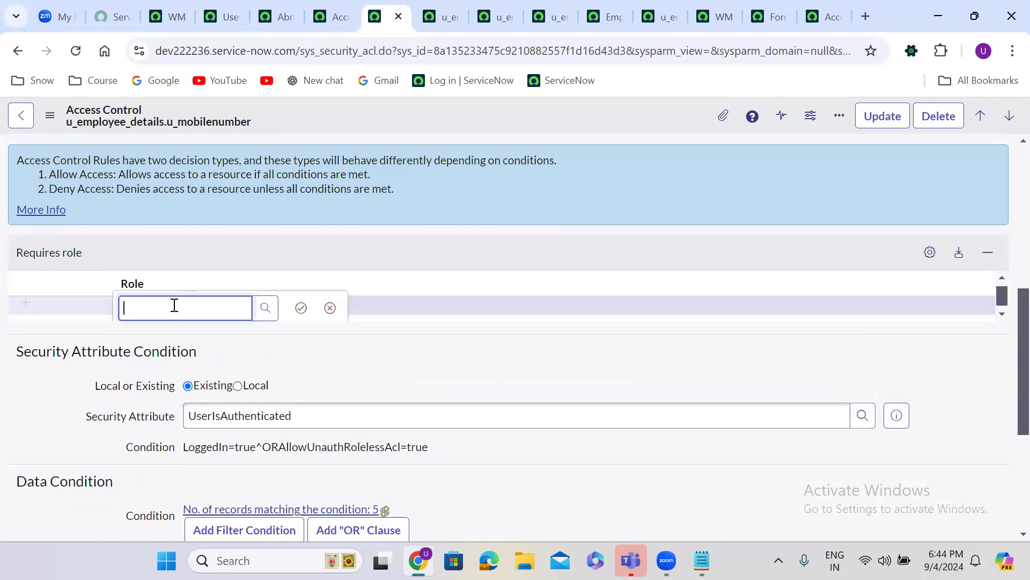
pyautogui.write('itil')
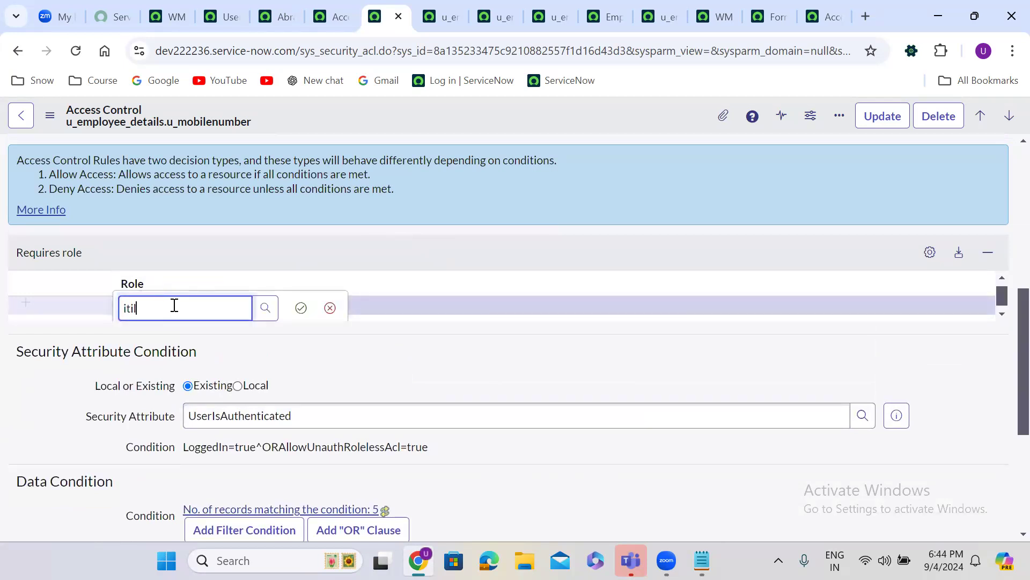
pyautogui.click(177, 370)
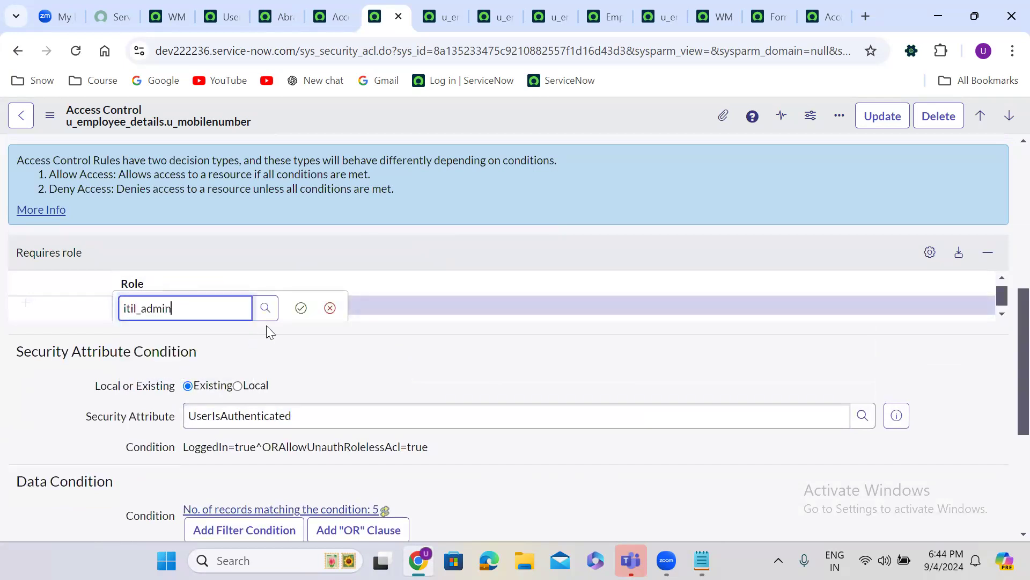
pyautogui.click(300, 307)
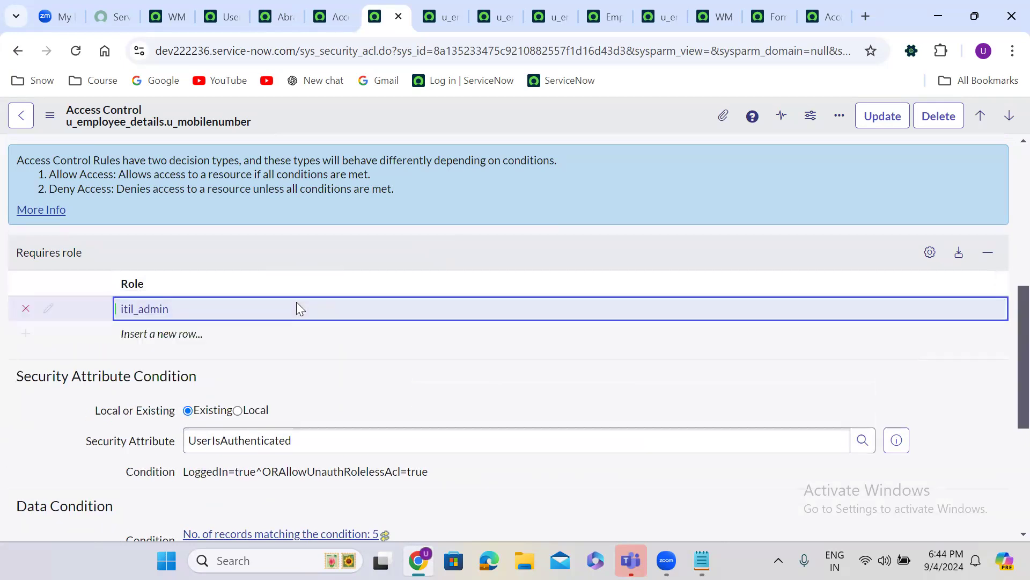
pyautogui.rightClick(473, 111)
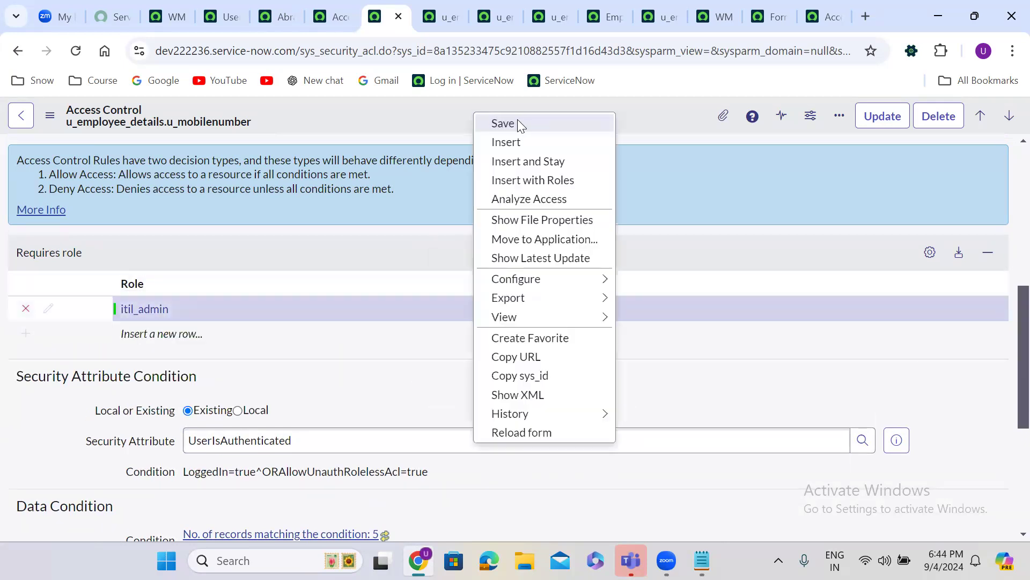
pyautogui.click(503, 124)
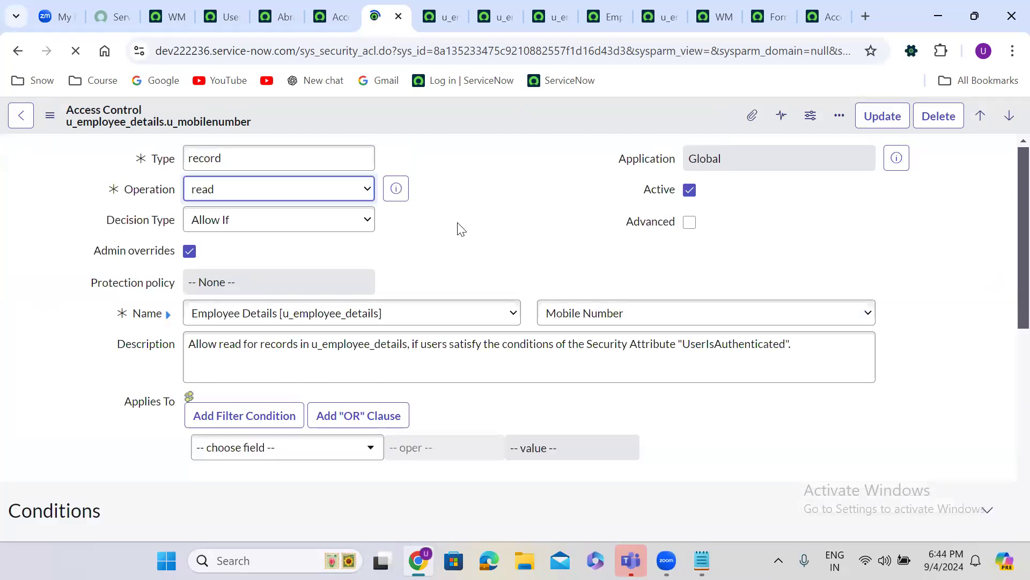
# Point the copied rule at the Email field and insert it as a new record
pyautogui.click(609, 321)
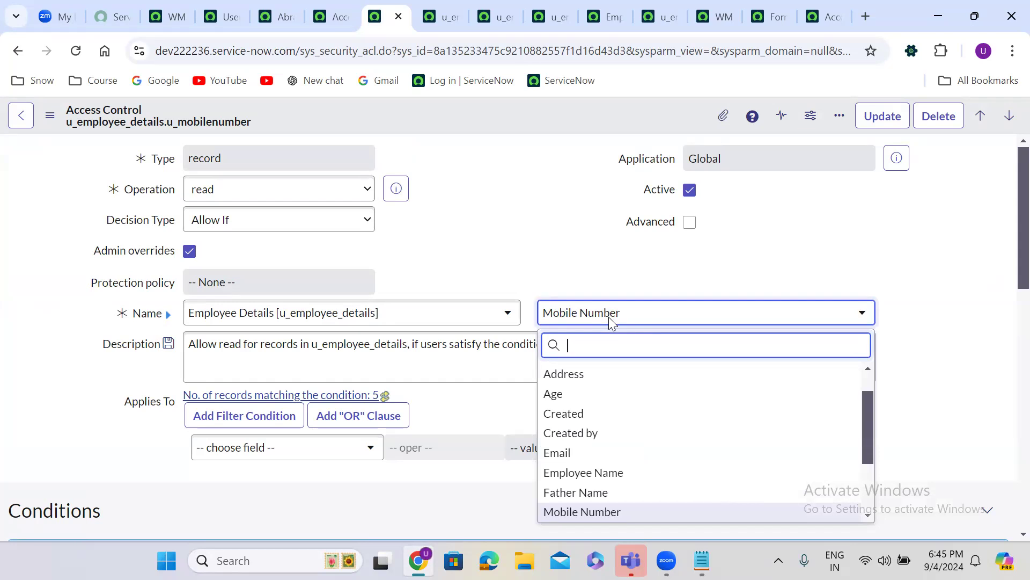
pyautogui.write('em')
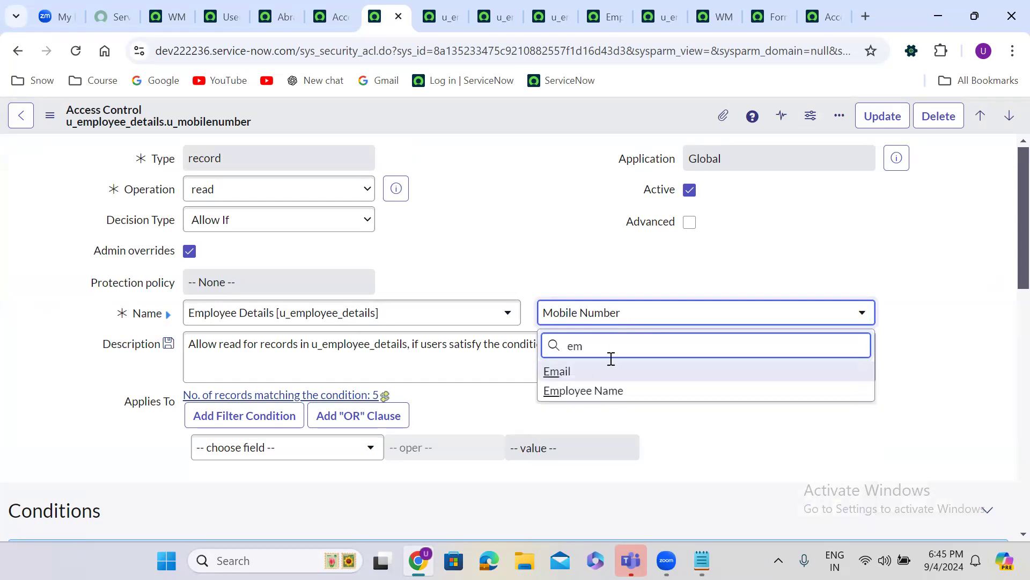
pyautogui.click(610, 374)
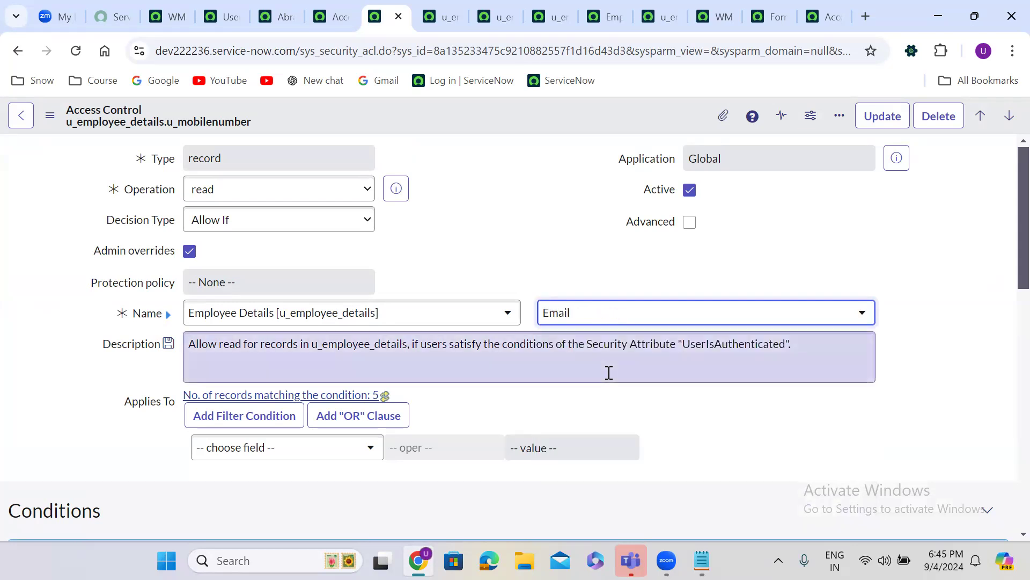
pyautogui.click(420, 226)
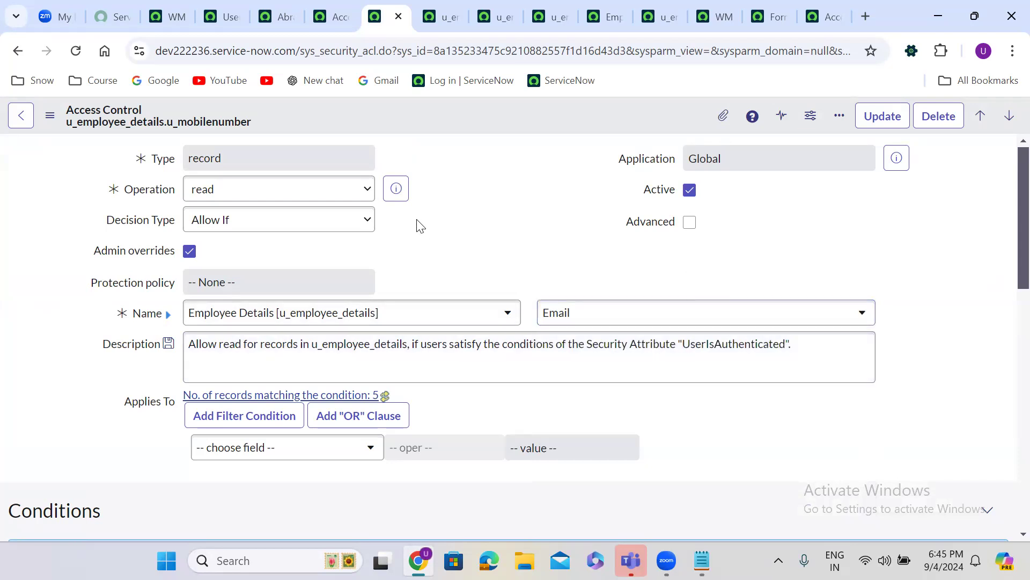
pyautogui.rightClick(438, 112)
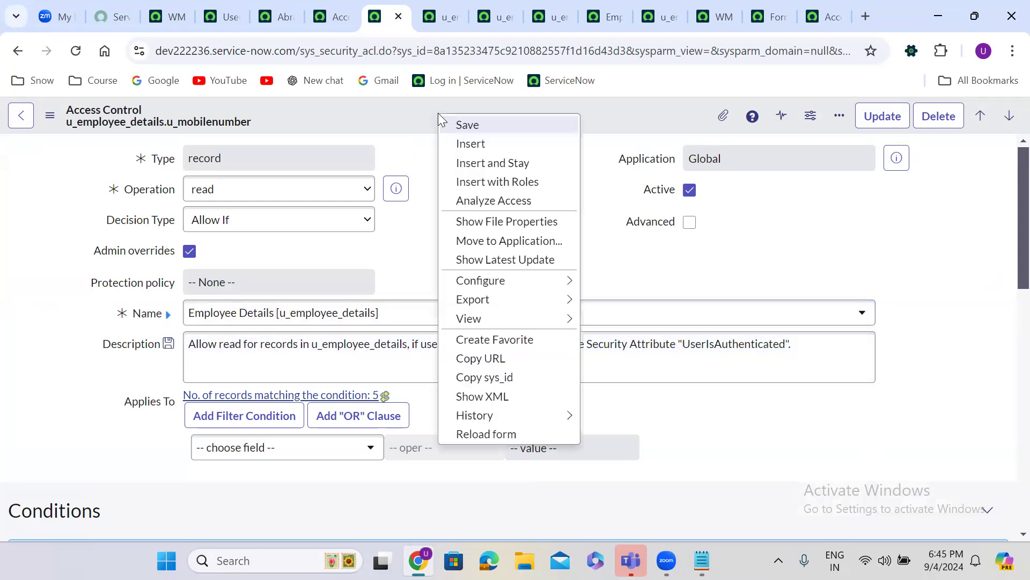
pyautogui.click(511, 164)
pyautogui.click(705, 293)
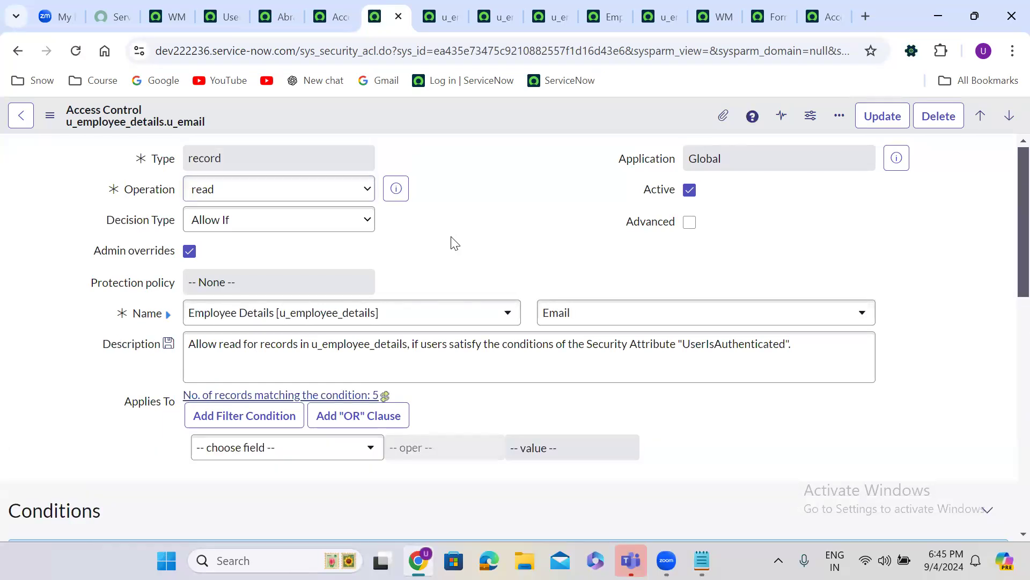
# Add itil_admin to the Email rule's required roles and save it
pyautogui.scroll(-8, 451, 237)
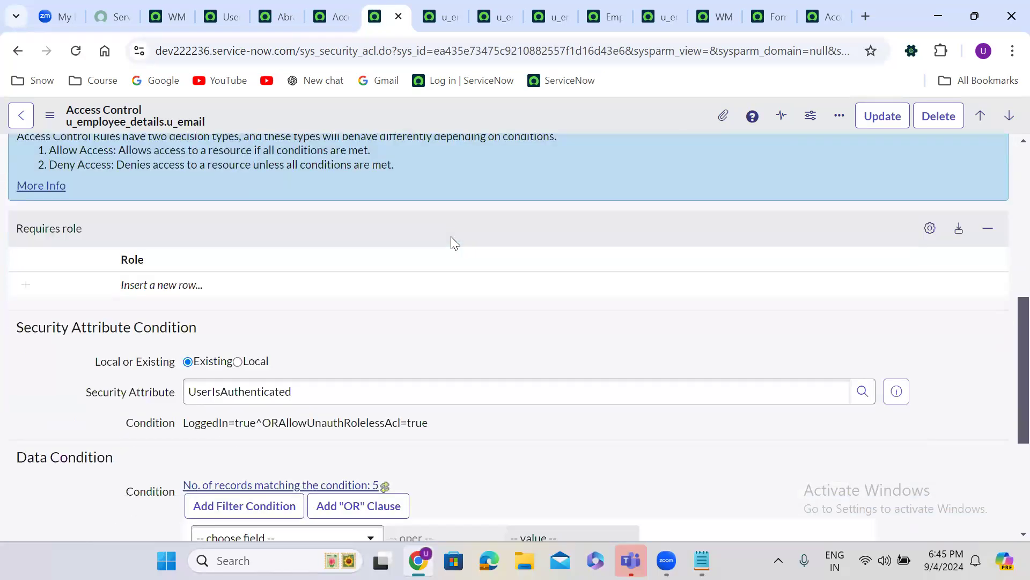
pyautogui.click(179, 281)
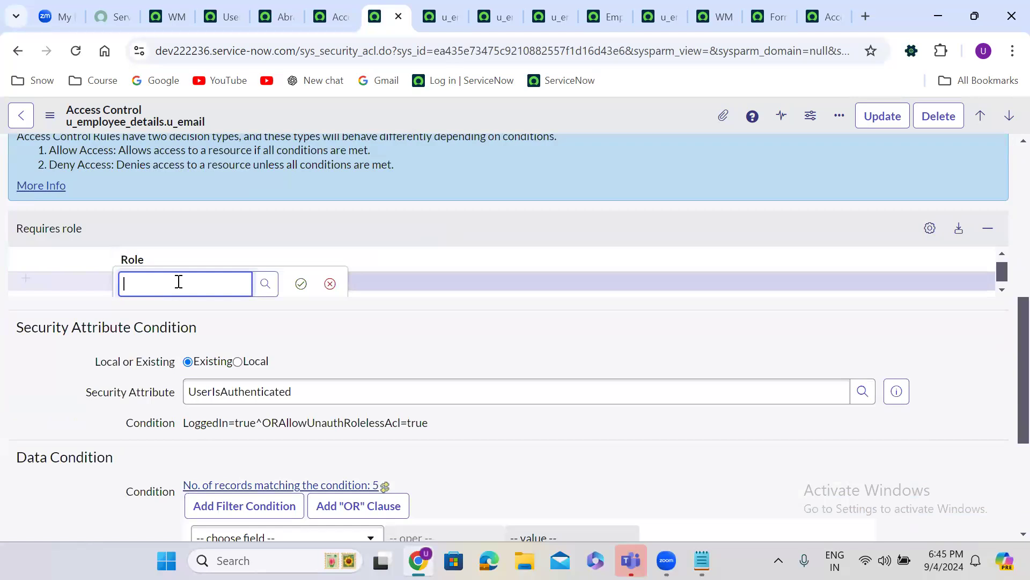
pyautogui.write('itil')
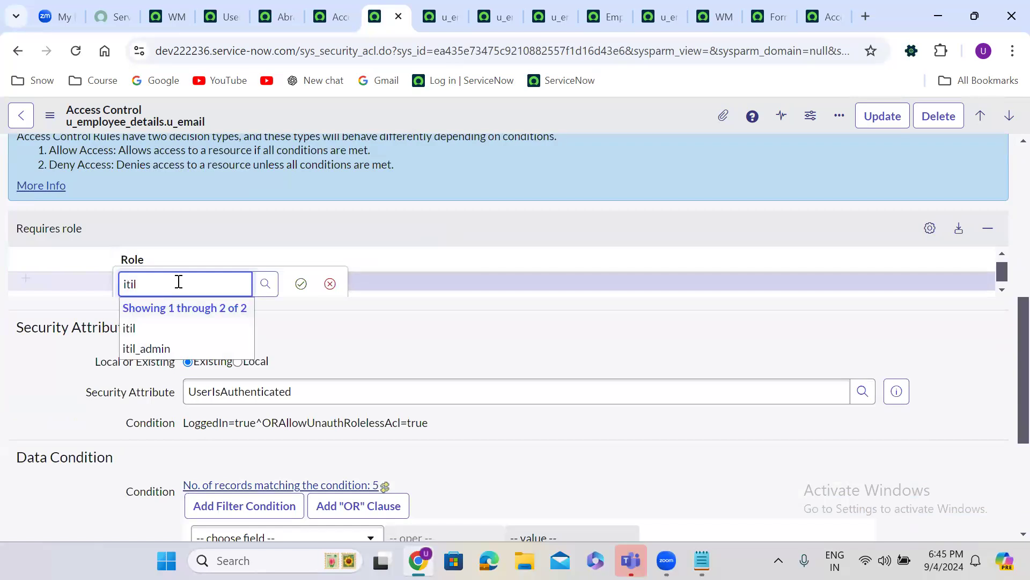
pyautogui.click(181, 349)
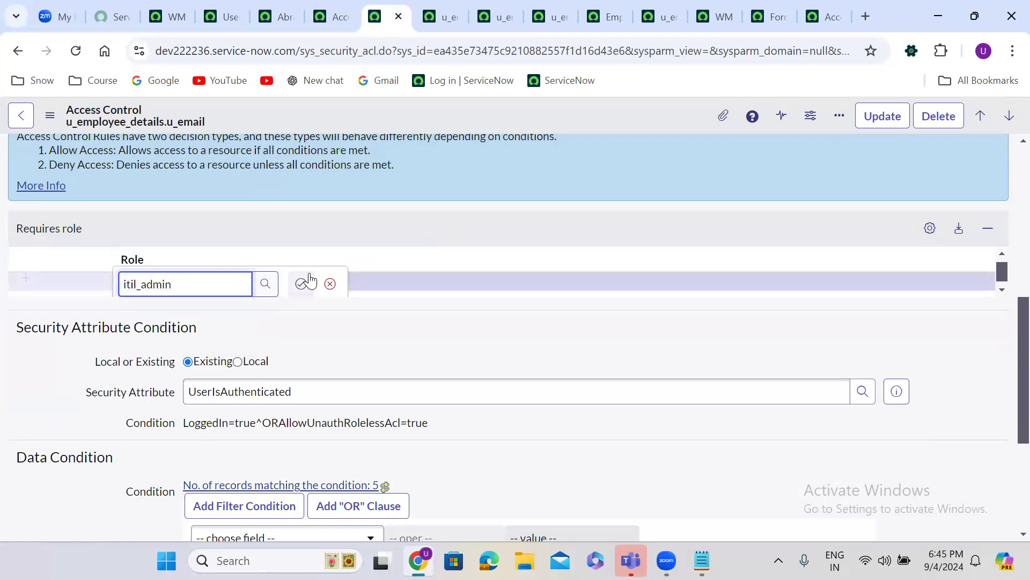
pyautogui.click(301, 283)
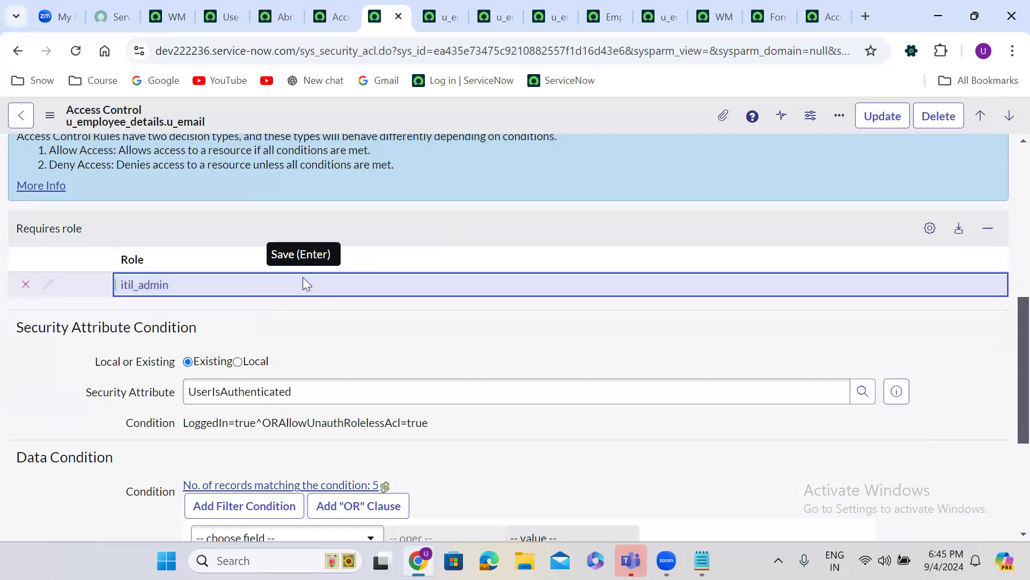
pyautogui.rightClick(499, 110)
pyautogui.click(540, 124)
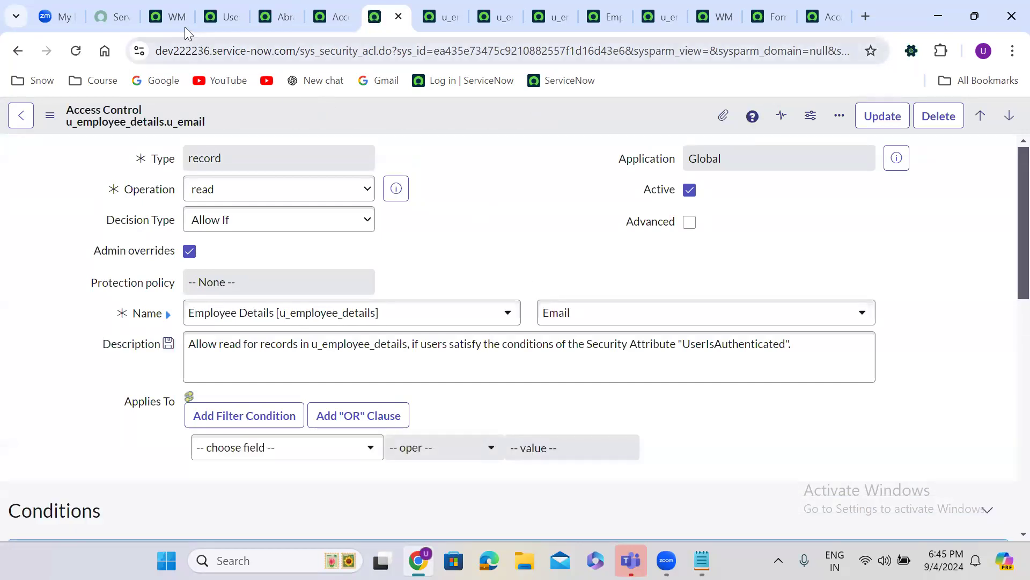
pyautogui.click(171, 16)
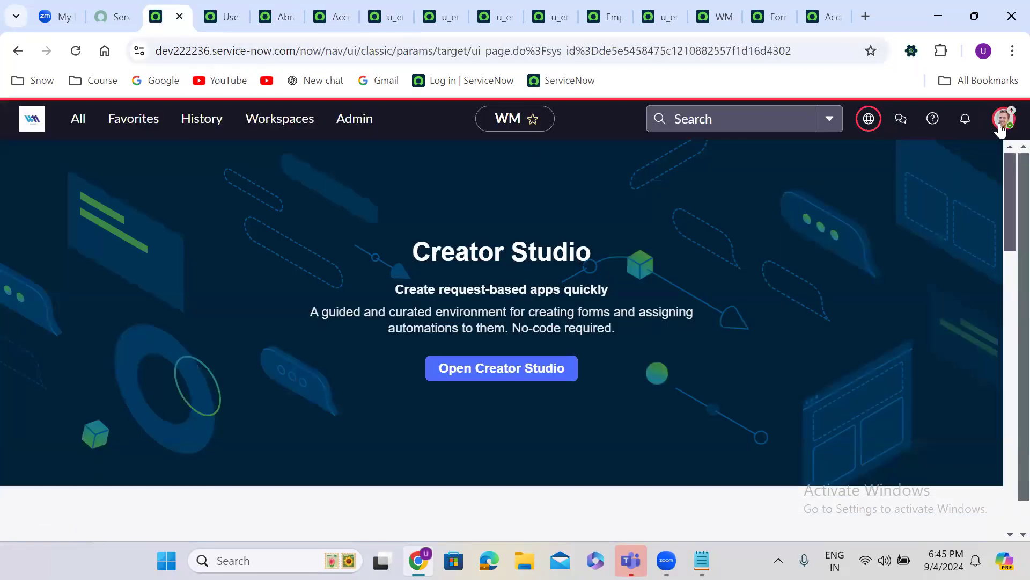
# Impersonate the recently used test user again and reload the Employee Details list
pyautogui.click(1003, 119)
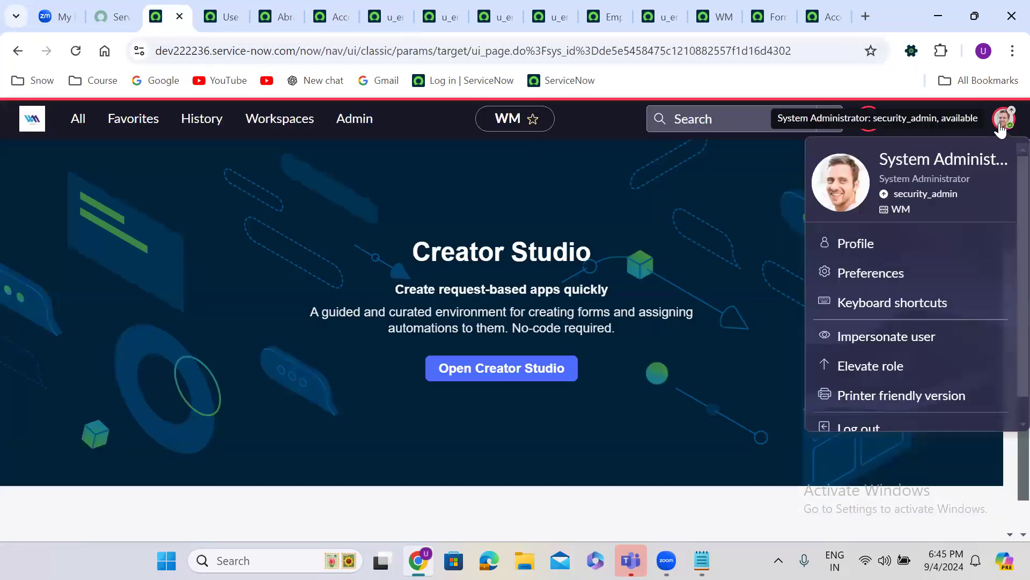
pyautogui.click(896, 337)
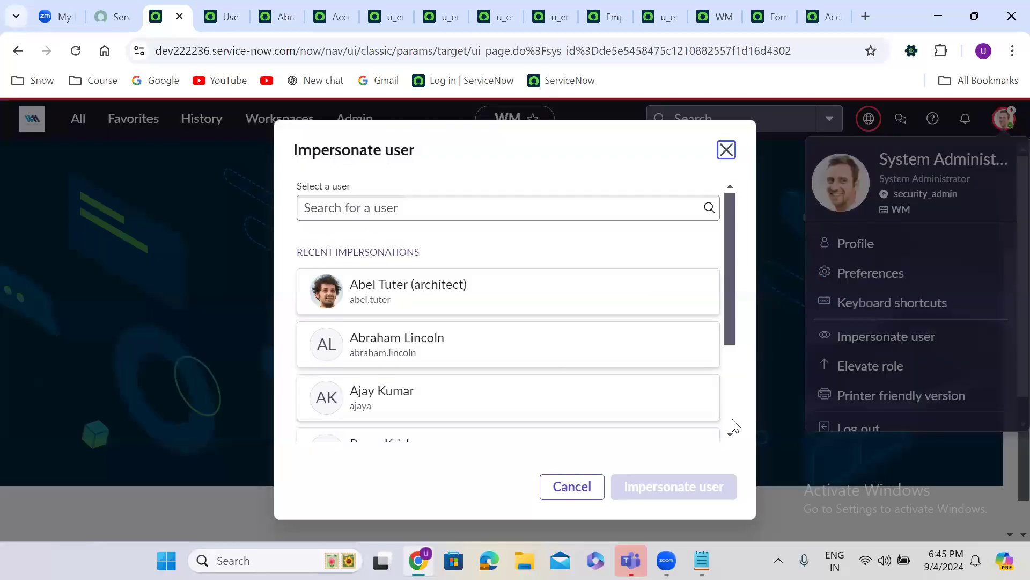
pyautogui.scroll(-3, 586, 392)
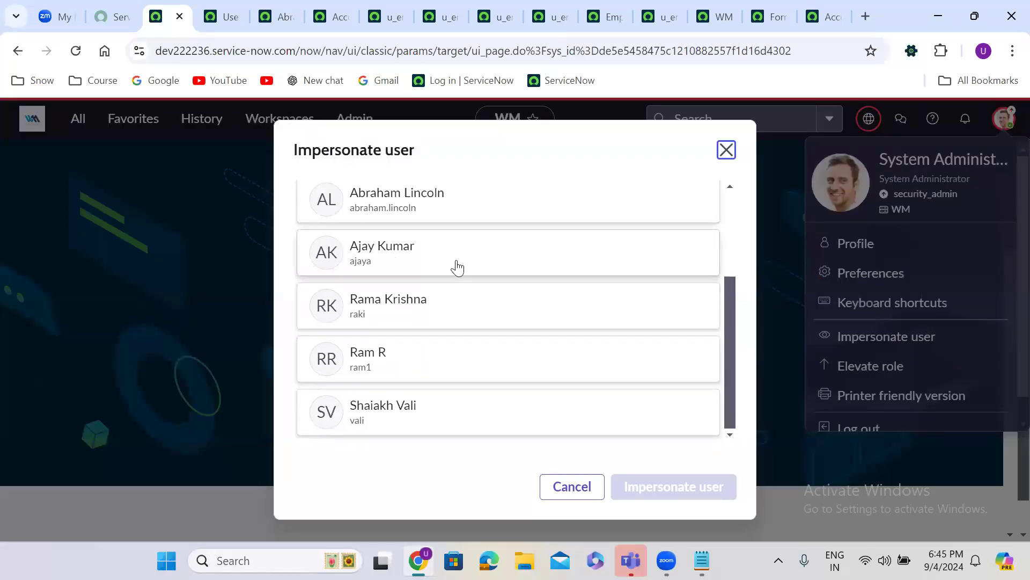
pyautogui.click(430, 209)
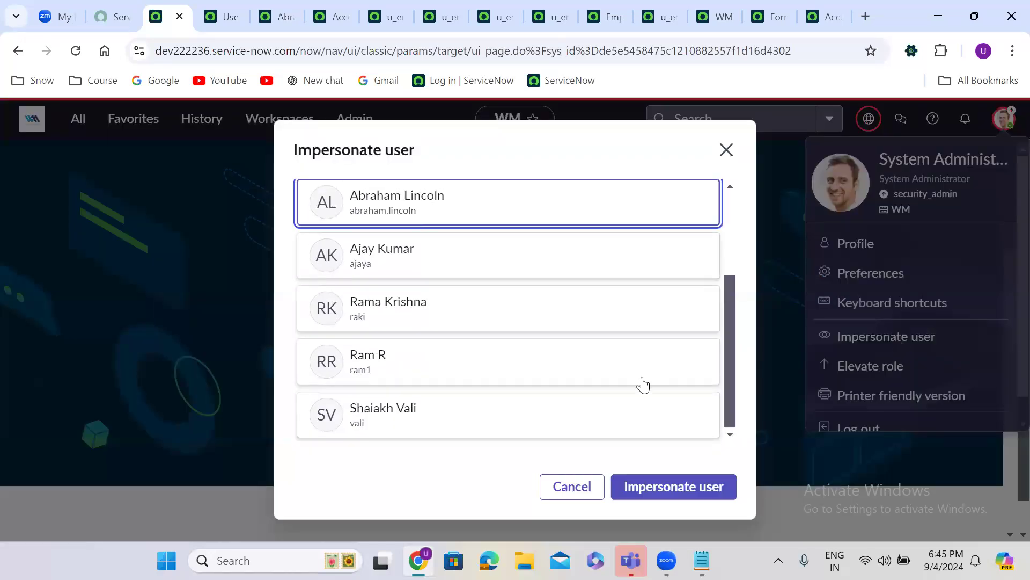
pyautogui.click(697, 486)
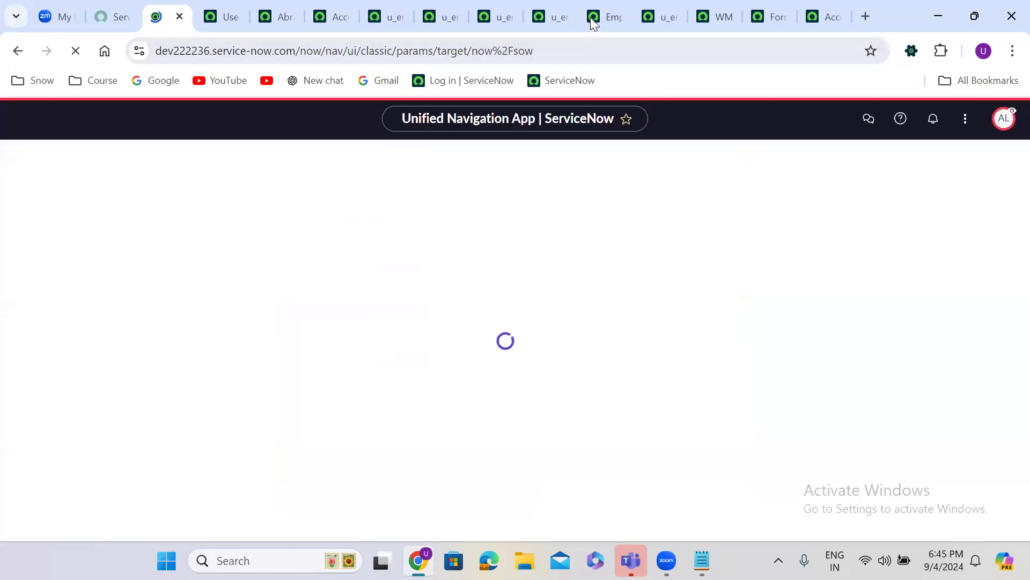
pyautogui.click(590, 17)
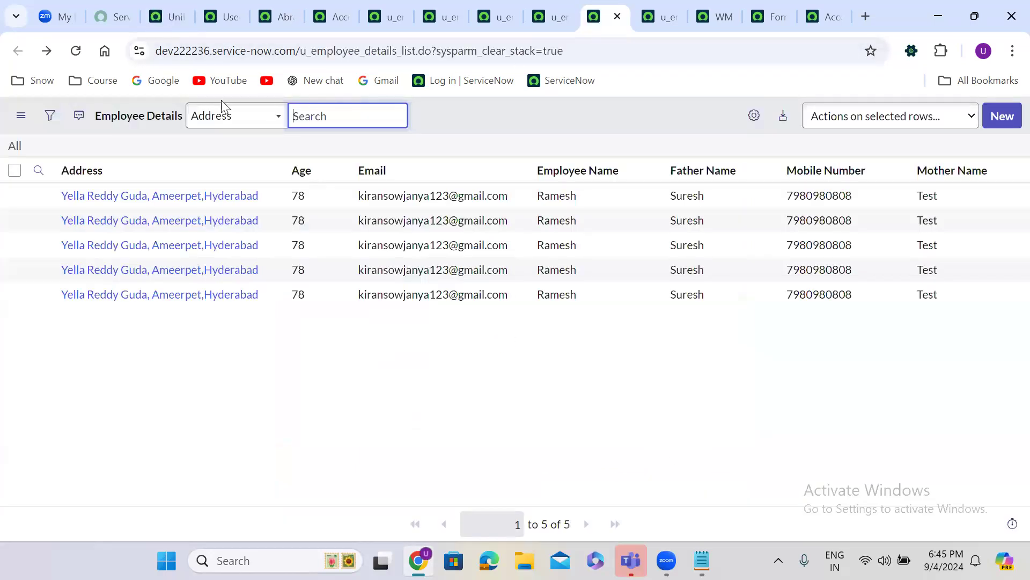
pyautogui.click(75, 49)
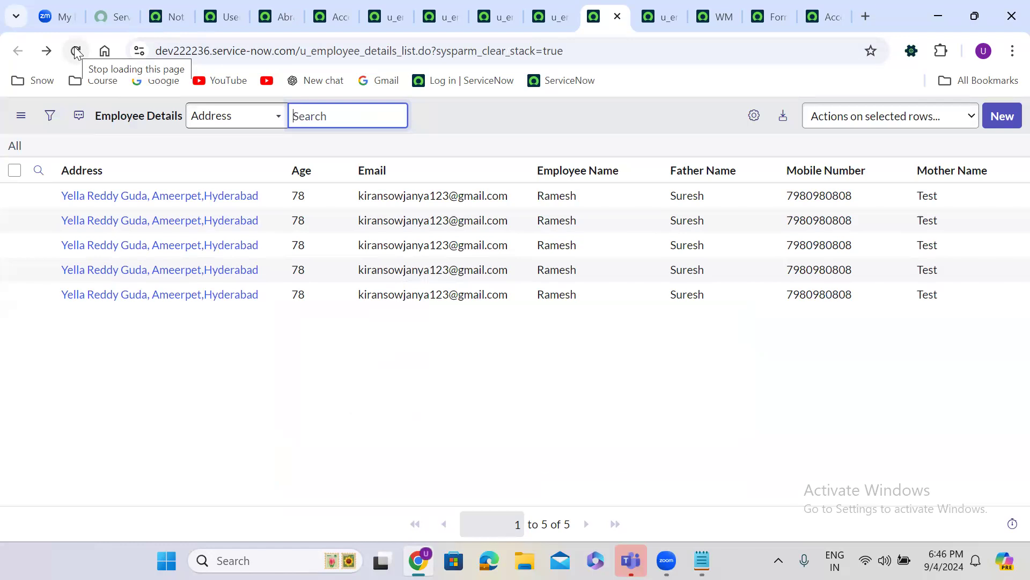
pyautogui.click(74, 46)
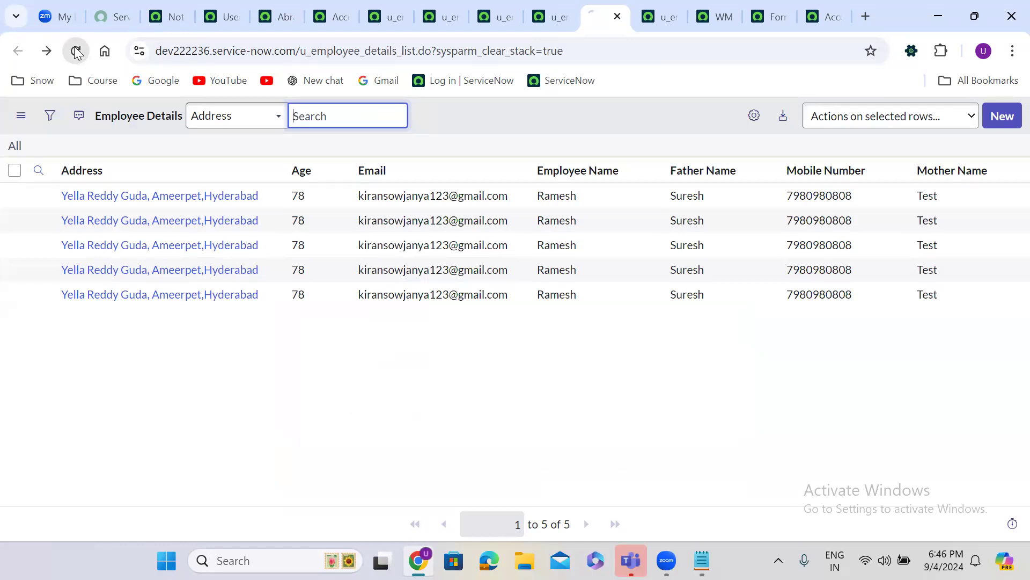
# End the impersonation from the avatar menu to return to the admin account
pyautogui.click(167, 16)
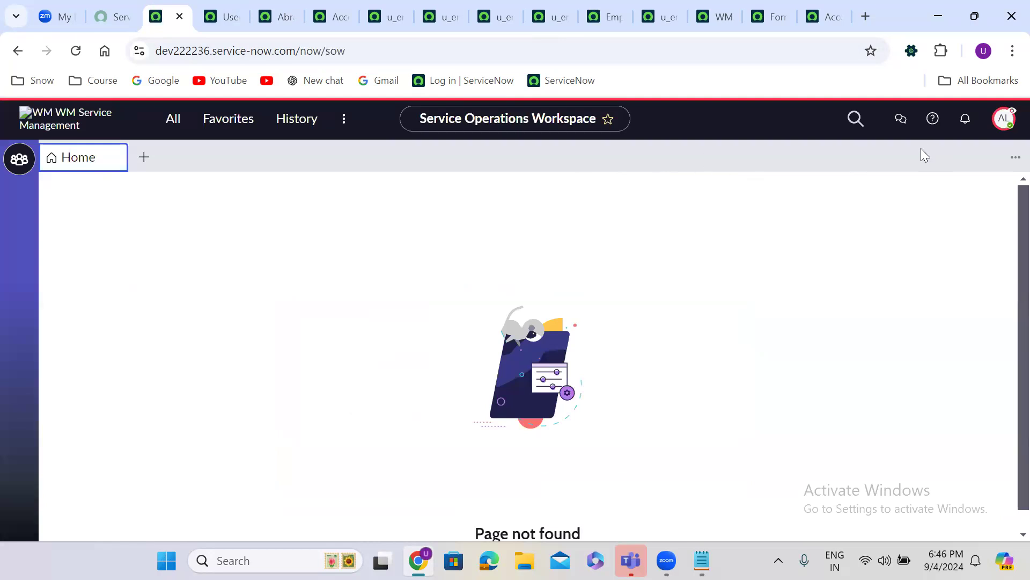
pyautogui.click(1003, 119)
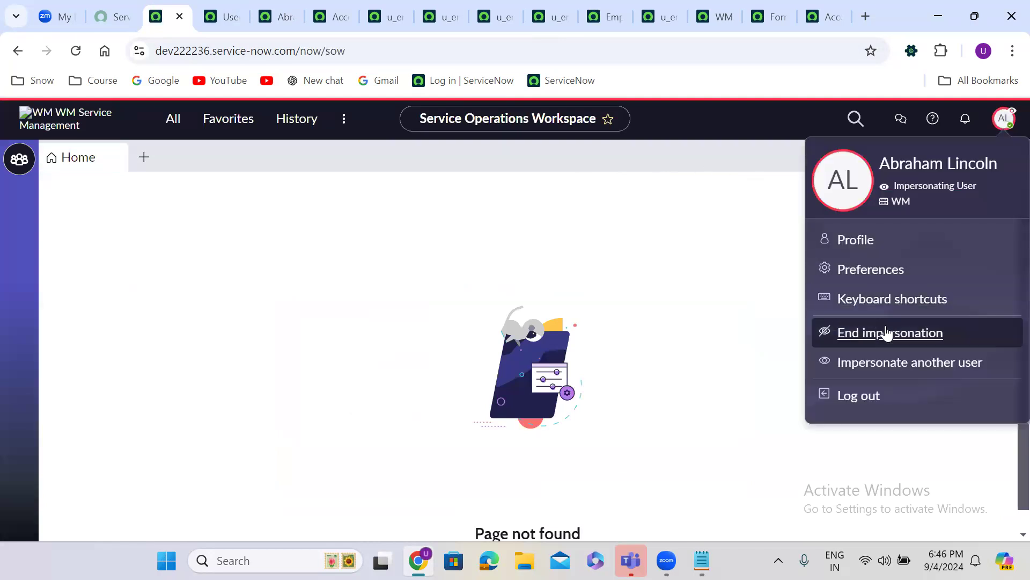
pyautogui.click(882, 330)
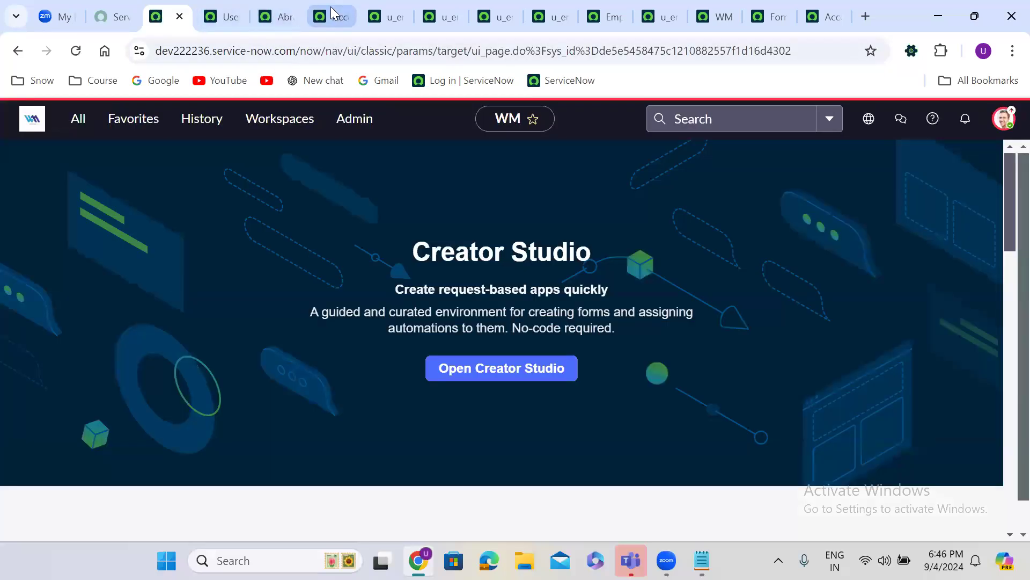
# Delete the u_email, u_mobilenumber, u_address and u_age read rules from the full Access Controls list
pyautogui.click(331, 10)
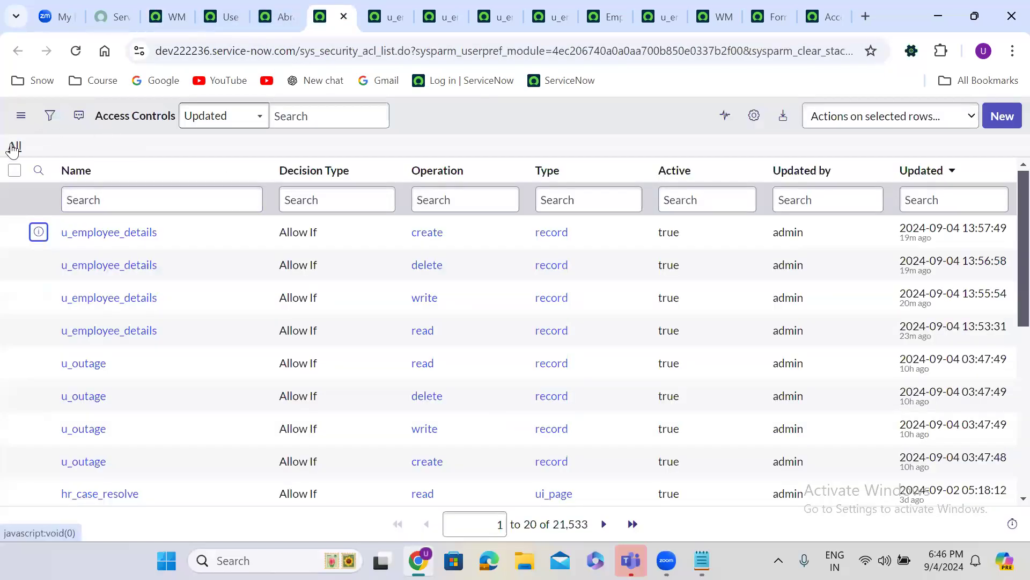
pyautogui.click(14, 147)
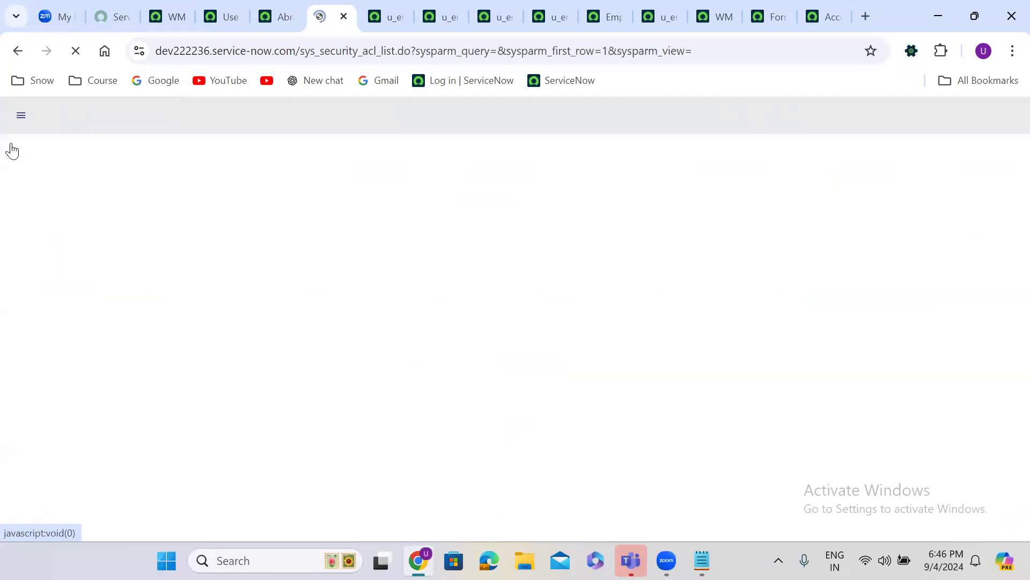
pyautogui.click(14, 231)
pyautogui.click(14, 264)
pyautogui.click(14, 297)
pyautogui.click(14, 330)
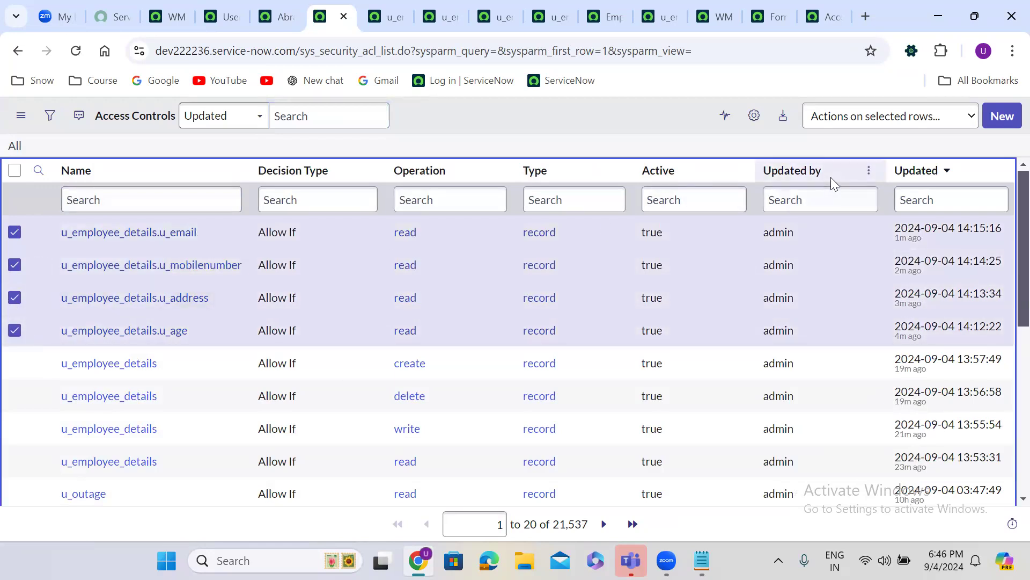
pyautogui.click(876, 118)
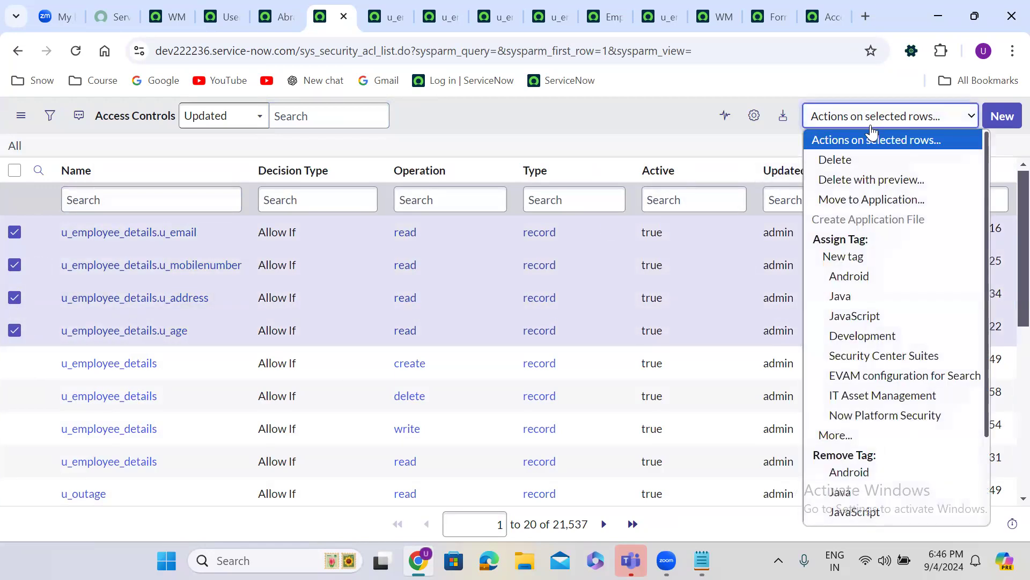
pyautogui.click(858, 166)
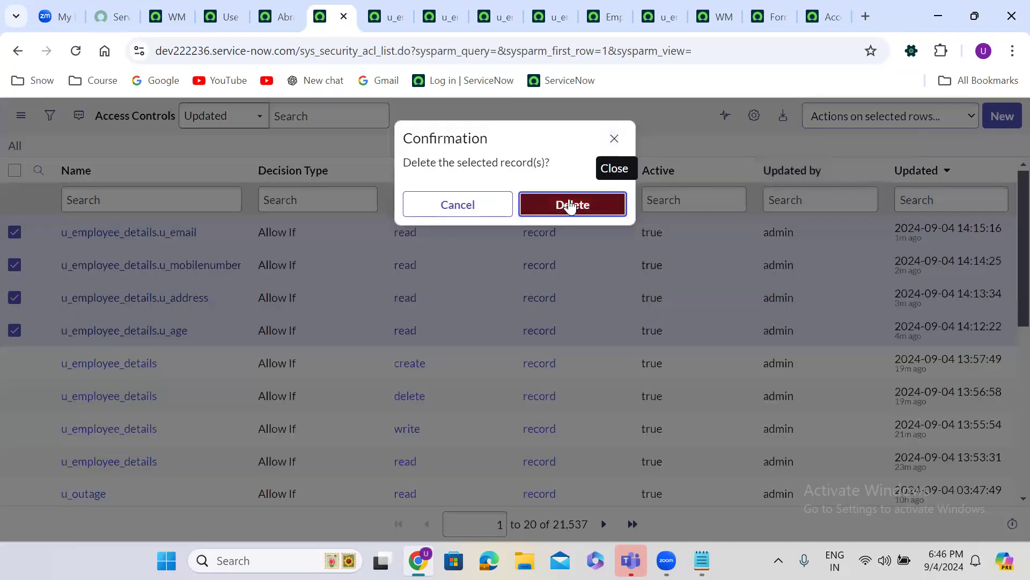
pyautogui.click(571, 207)
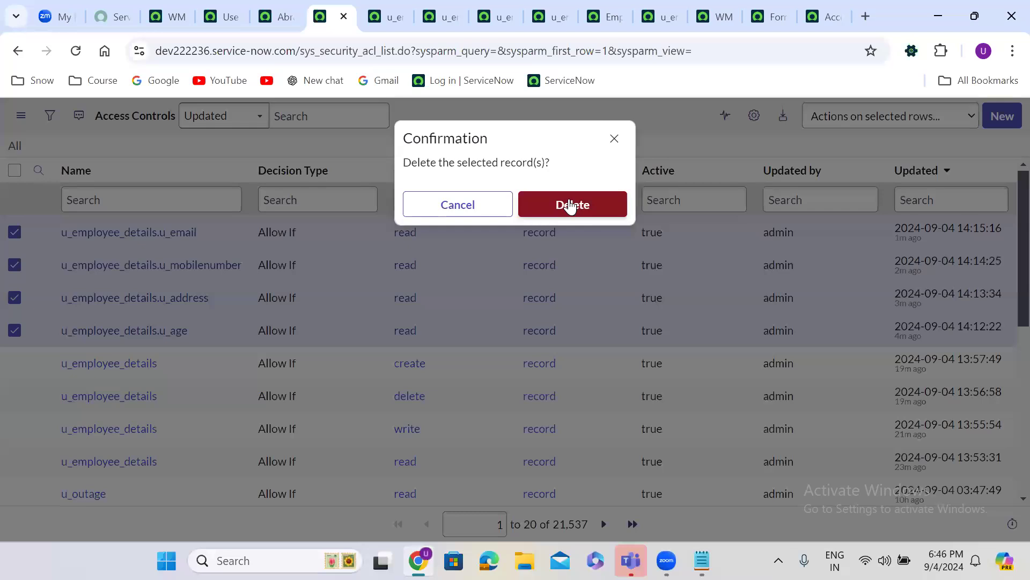
pyautogui.click(571, 205)
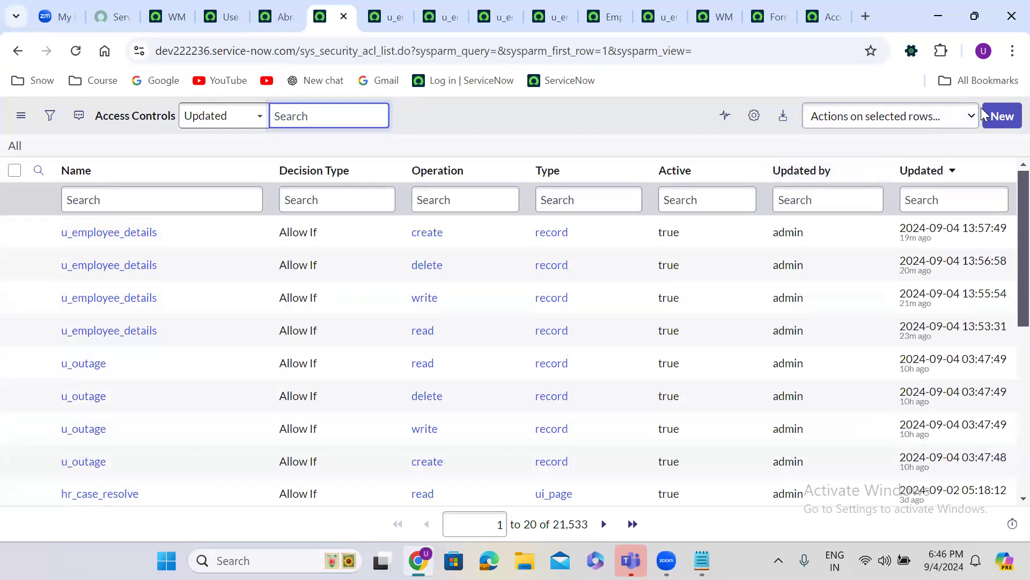
# Start a new read rule on Employee Details [u_employee_details] applying to all fields (*)
pyautogui.click(1003, 117)
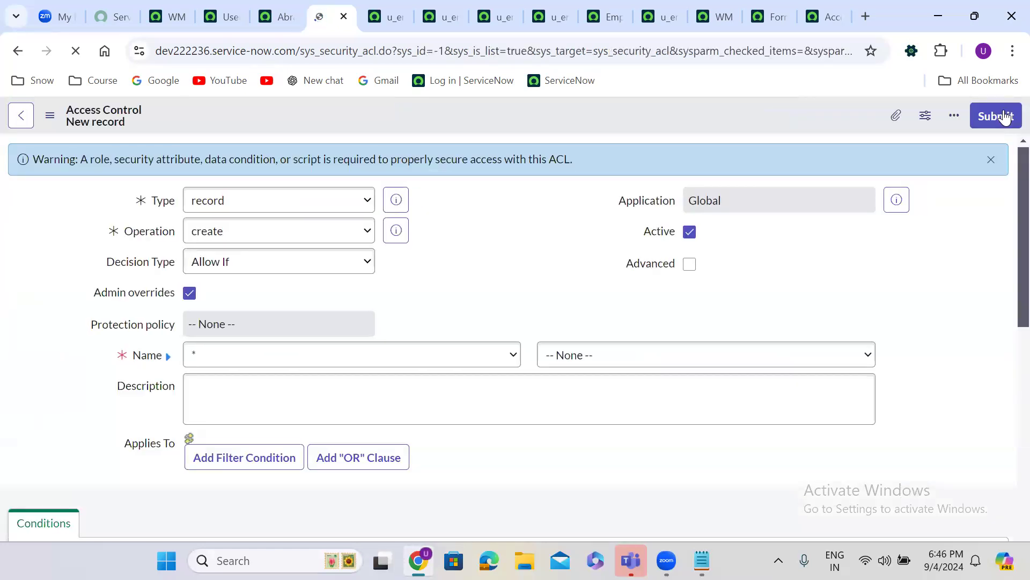
pyautogui.click(248, 237)
pyautogui.click(227, 334)
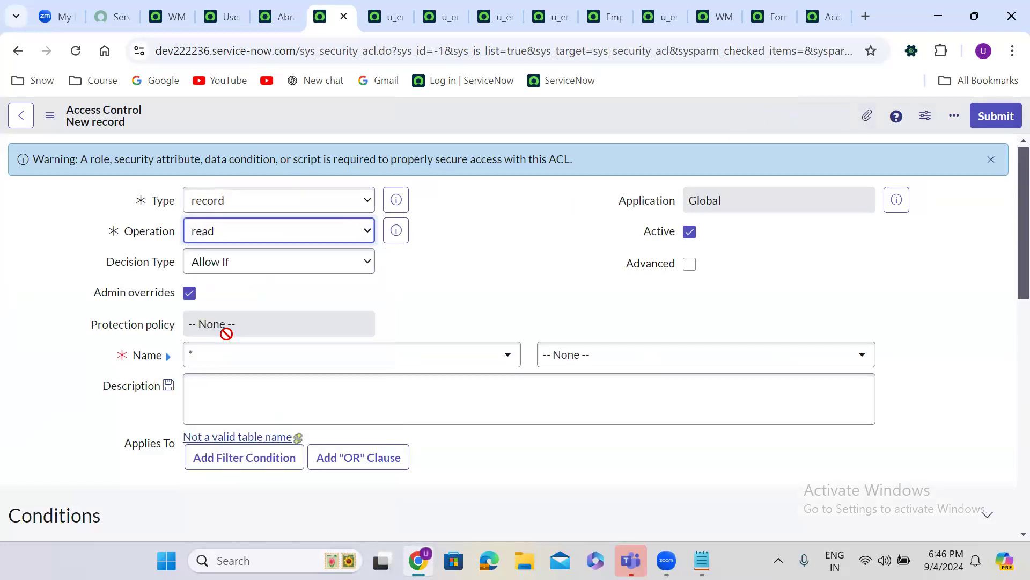
pyautogui.click(284, 356)
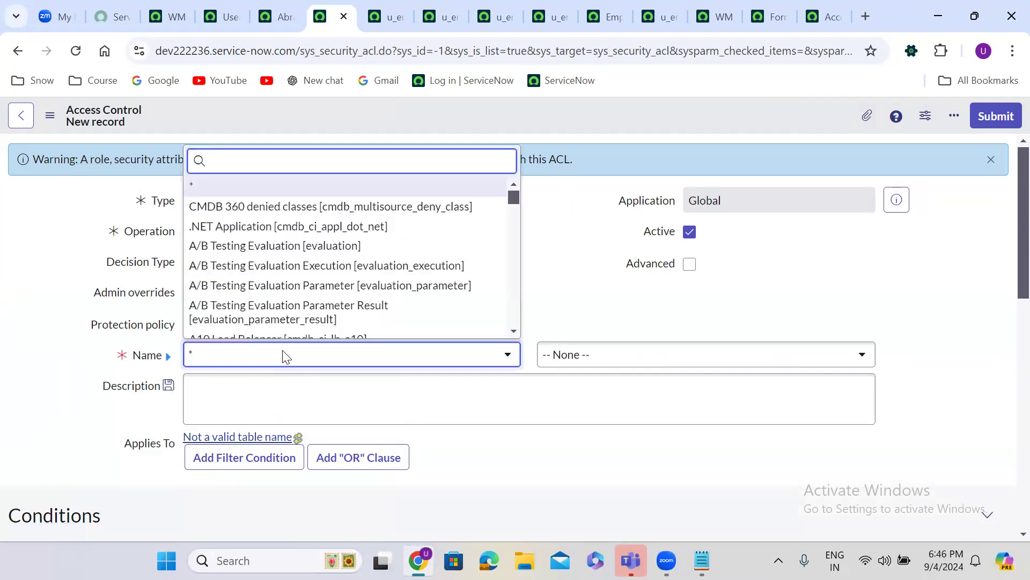
pyautogui.write('emplo')
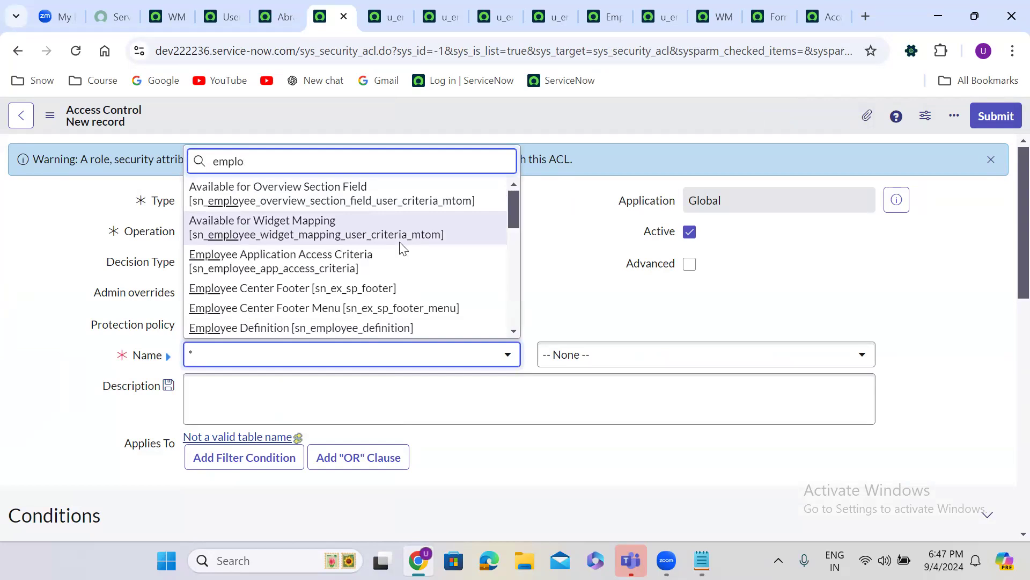
pyautogui.write('r')
pyautogui.press('BackSpace')
pyautogui.write('yee de')
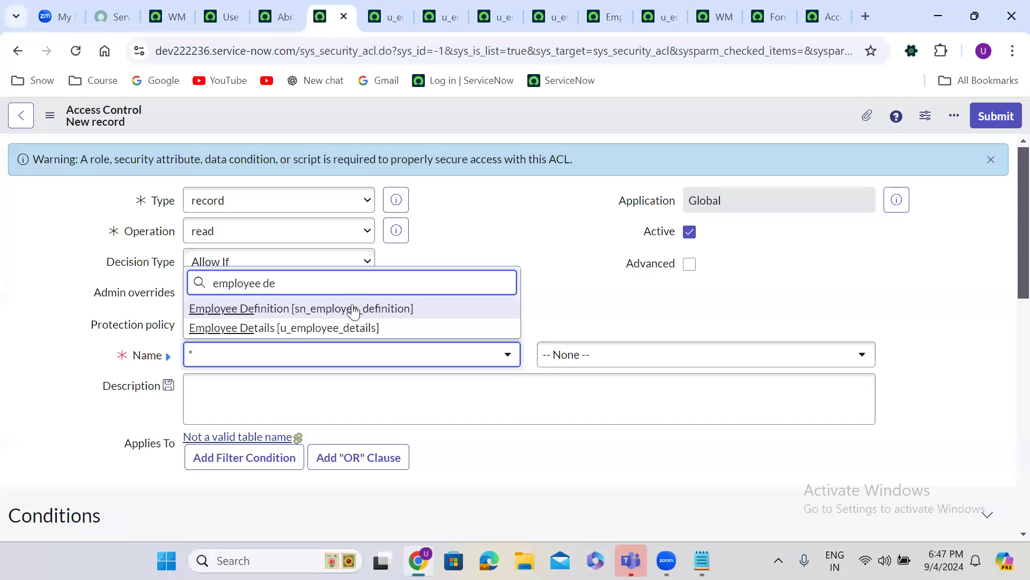
pyautogui.click(340, 328)
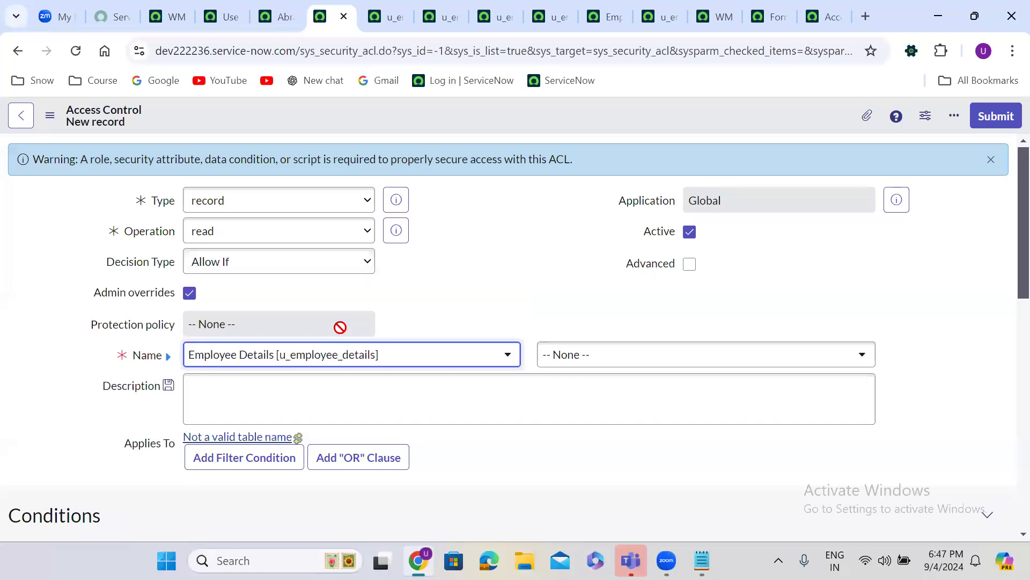
pyautogui.click(605, 366)
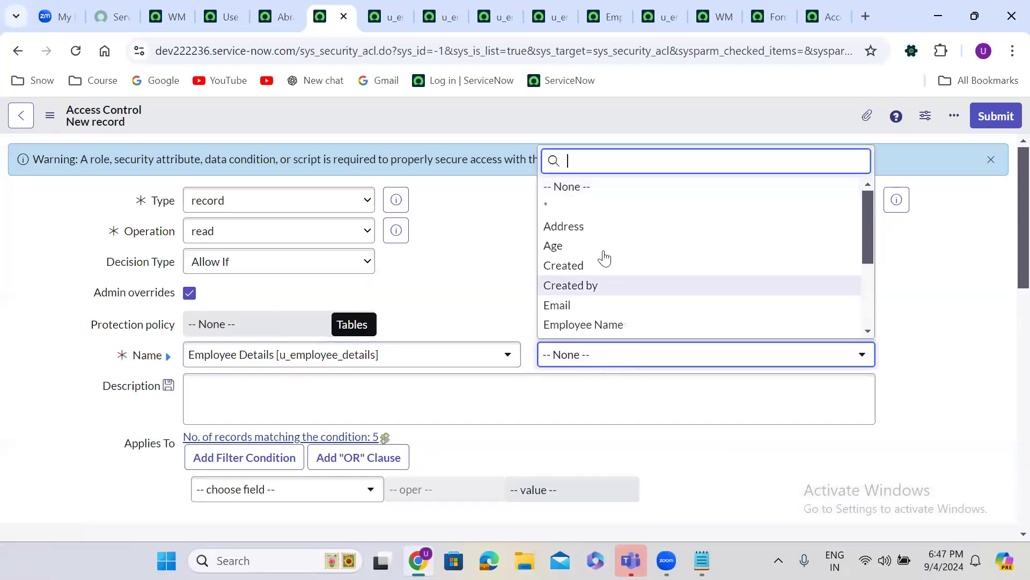
pyautogui.click(555, 207)
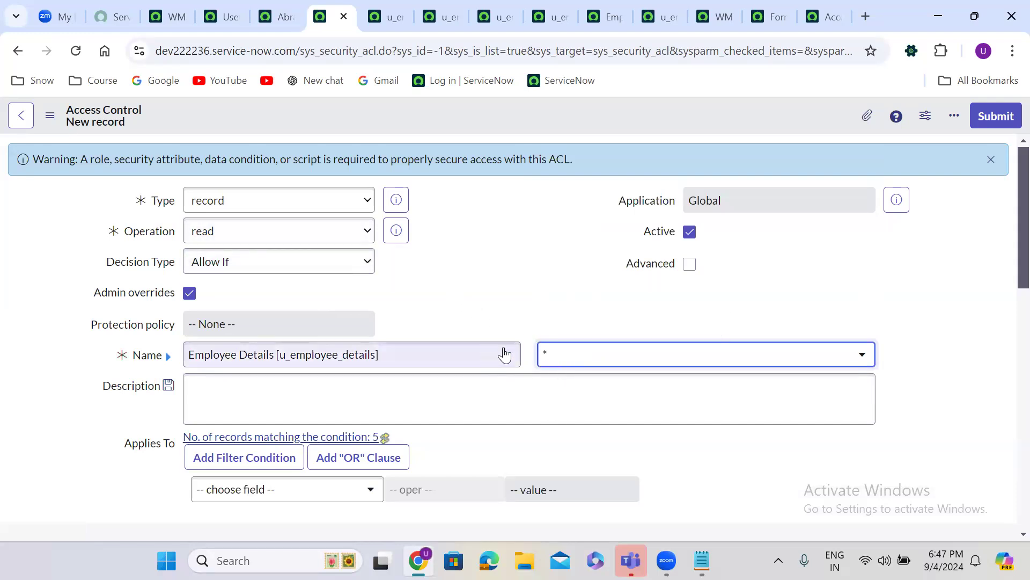
pyautogui.click(453, 315)
pyautogui.scroll(-1, 454, 315)
pyautogui.scroll(-3, 453, 315)
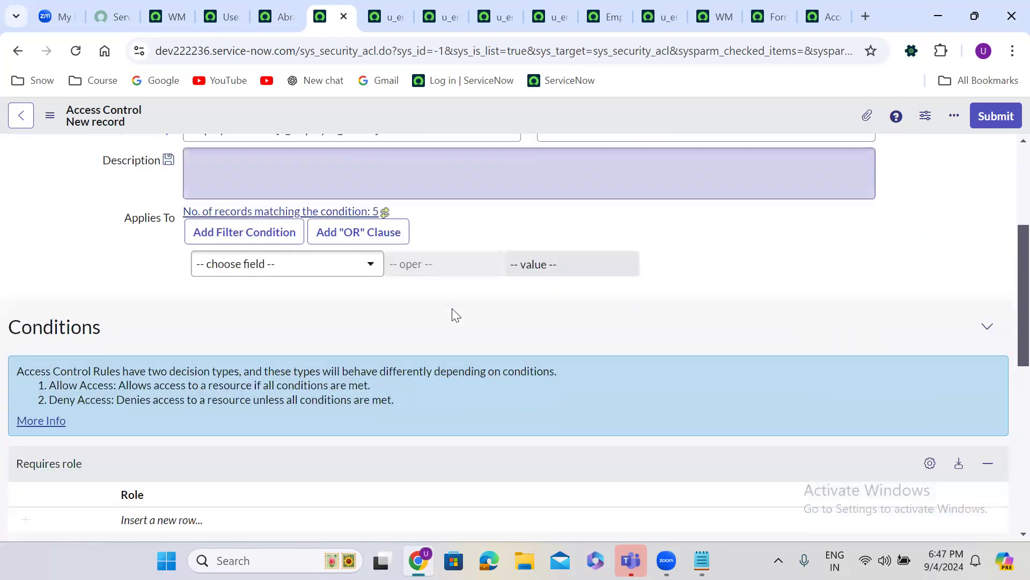
# Attempt to save, then enter itil_admin as the role in the Empty ACL dialog
pyautogui.rightClick(444, 109)
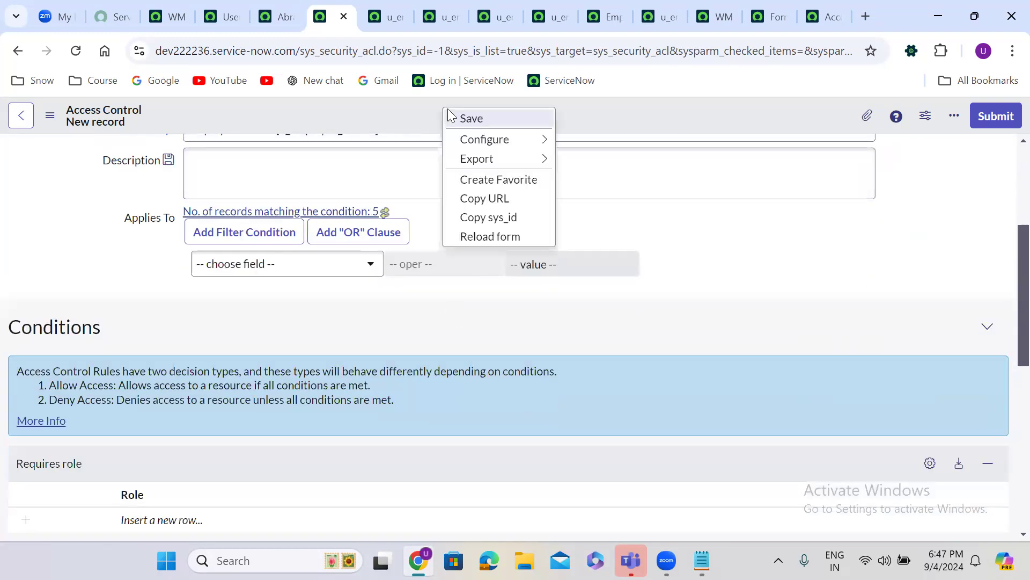
pyautogui.click(486, 121)
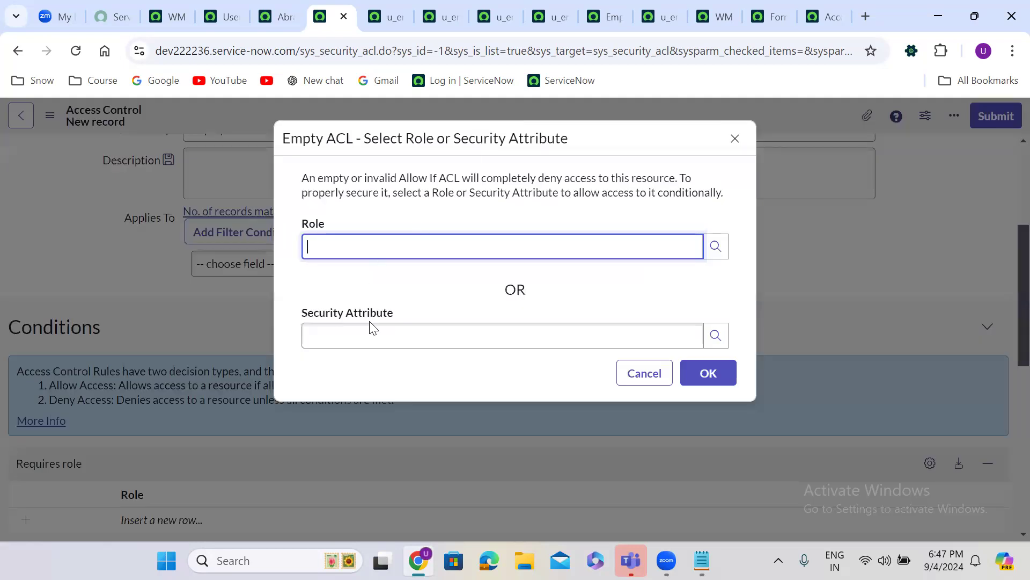
pyautogui.click(384, 342)
pyautogui.click(365, 243)
pyautogui.write('itil')
pyautogui.click(357, 314)
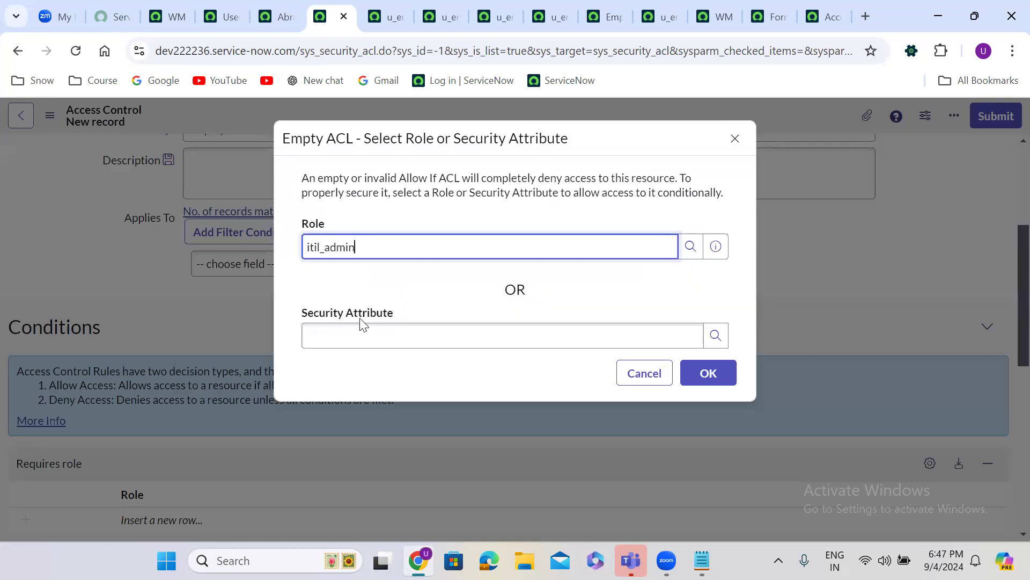
pyautogui.click(720, 374)
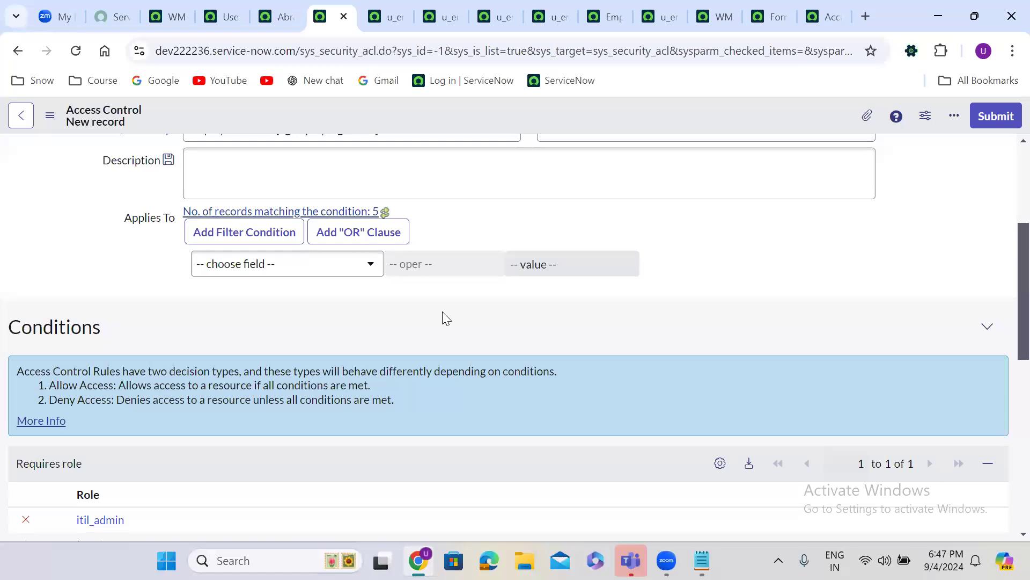
# Save the u_employee_details.* read rule, continuing past the security rule verification
pyautogui.scroll(5, 442, 314)
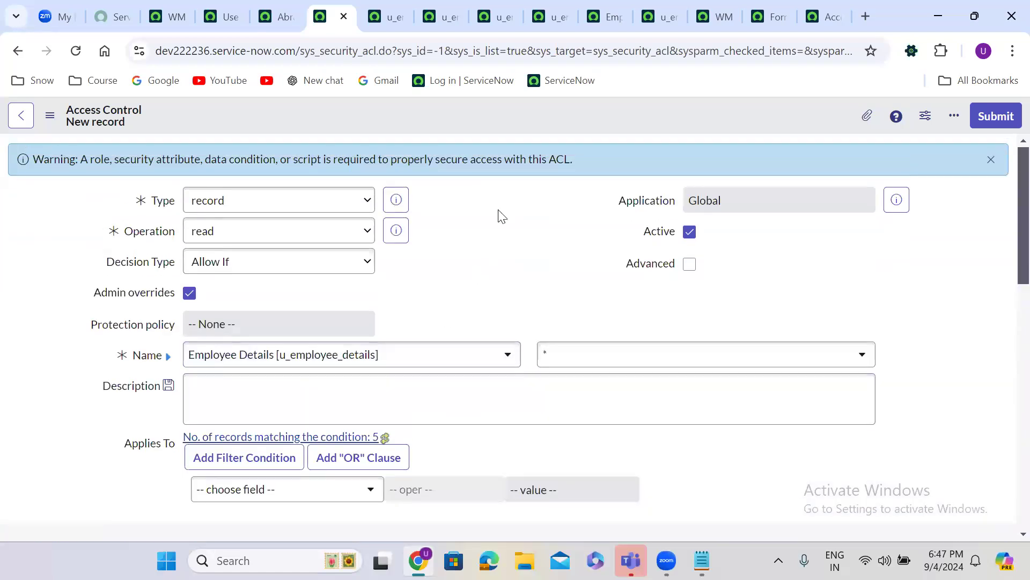
pyautogui.rightClick(450, 115)
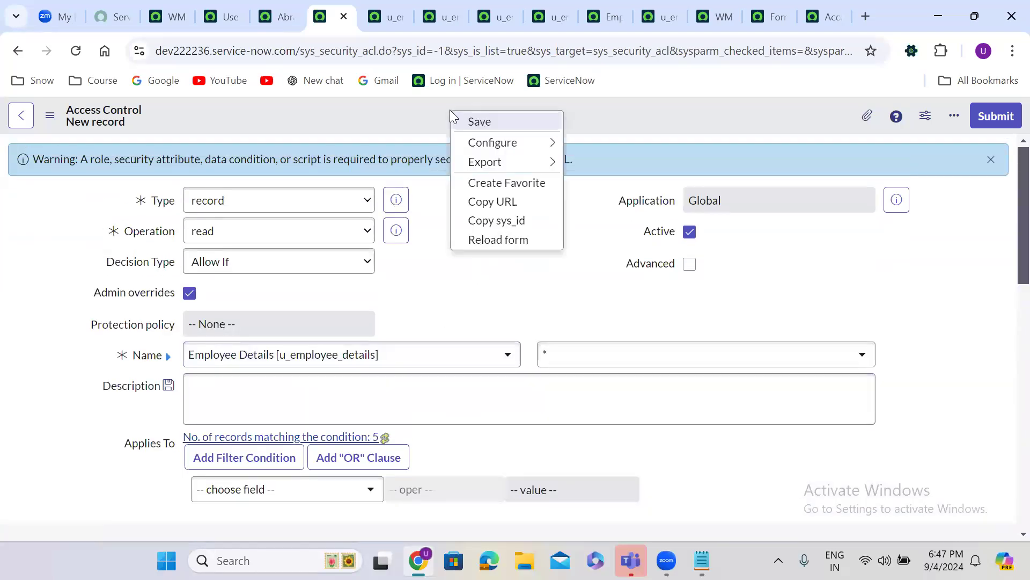
pyautogui.click(494, 121)
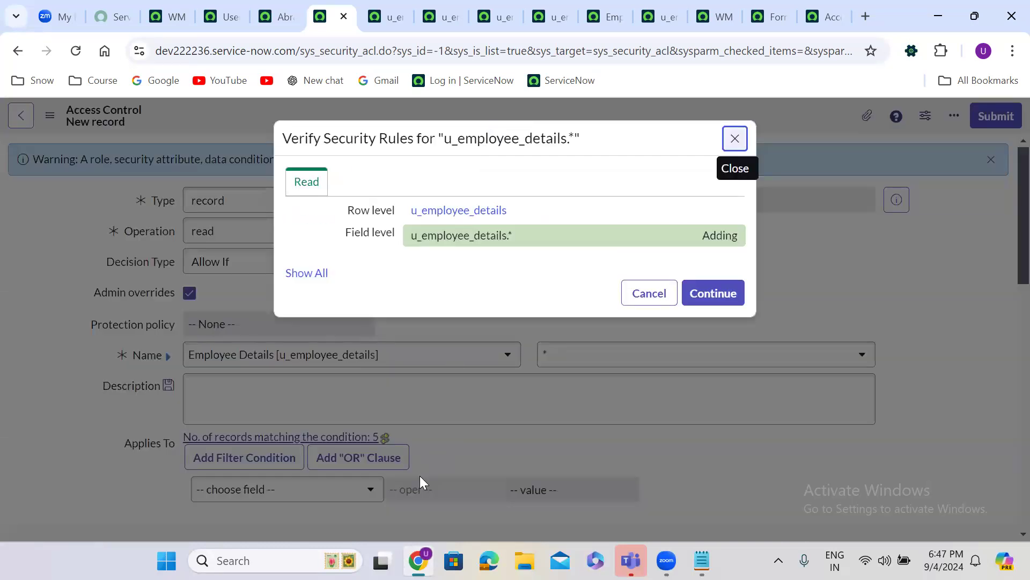
pyautogui.click(713, 292)
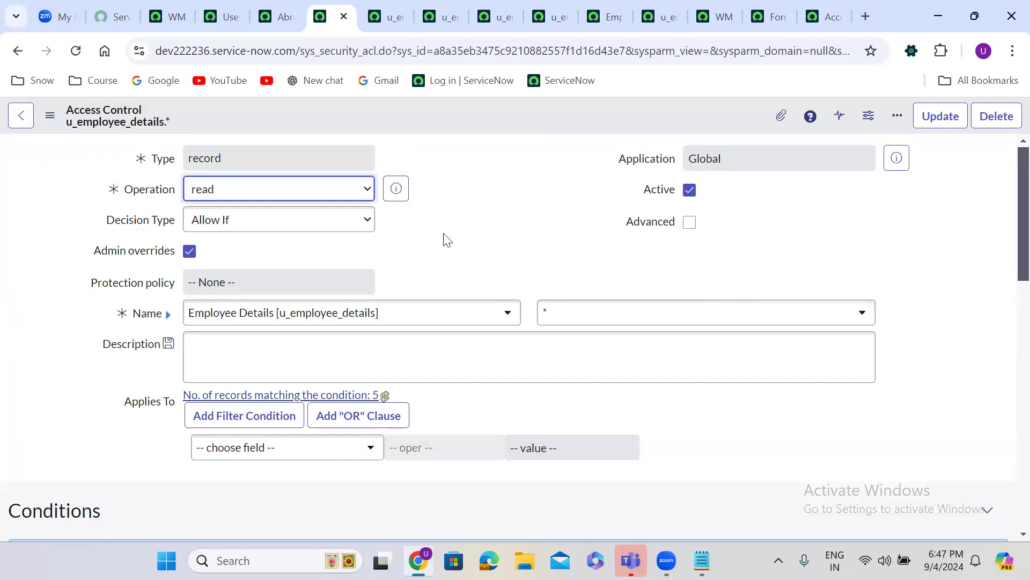
pyautogui.click(440, 201)
pyautogui.scroll(-3, 440, 202)
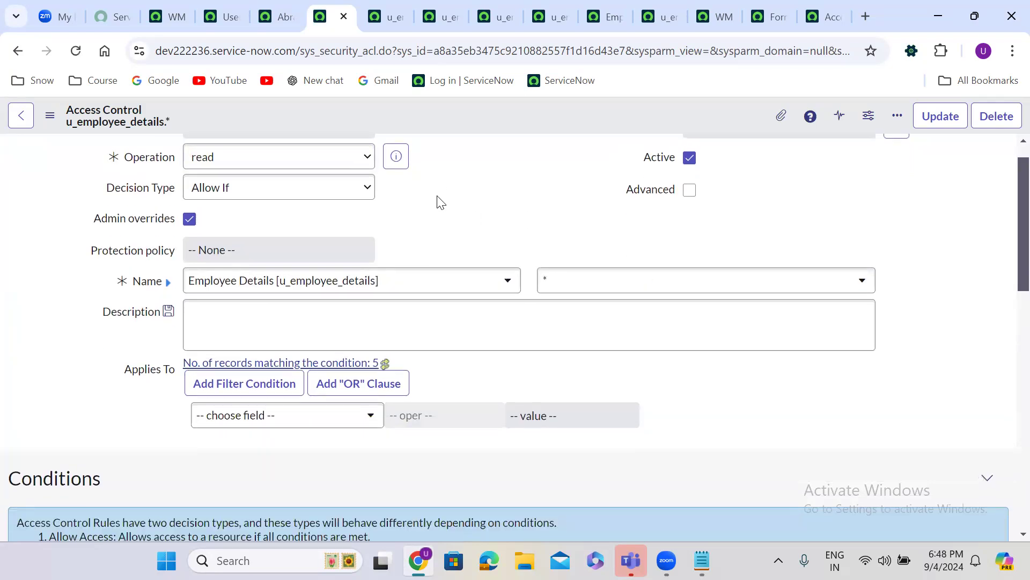
pyautogui.scroll(-5, 438, 200)
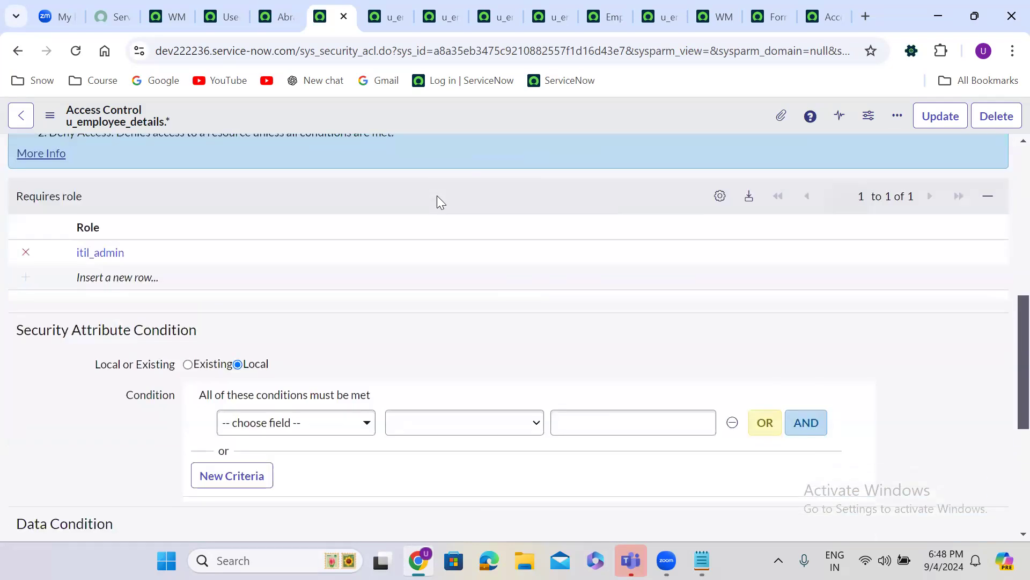
pyautogui.scroll(6, 438, 200)
pyautogui.scroll(2, 439, 201)
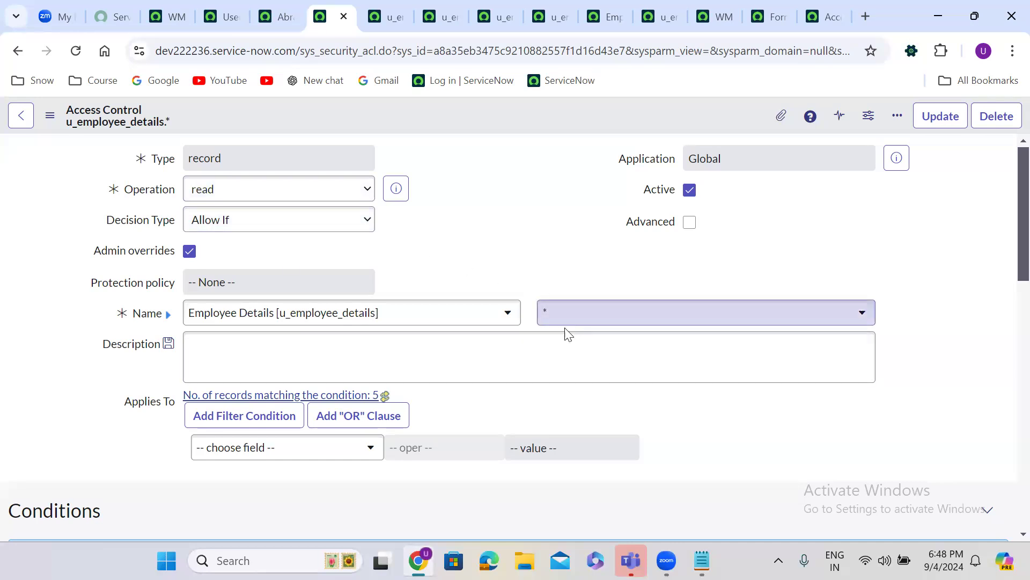
pyautogui.scroll(-5, 433, 263)
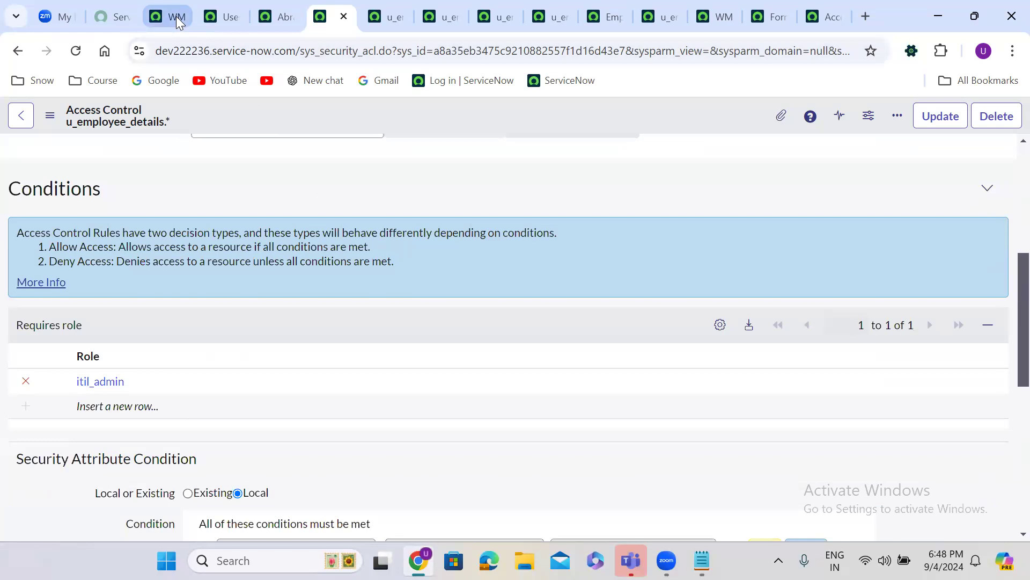
# Open the test user's record and review its 30 roles, including the directly assigned itil_admin
pyautogui.click(276, 17)
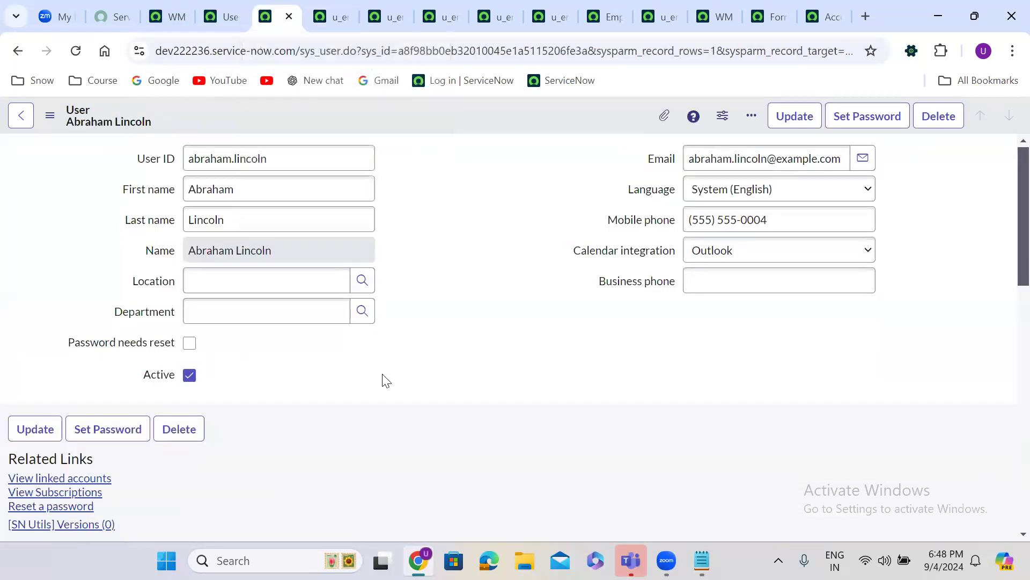
pyautogui.scroll(-8, 383, 378)
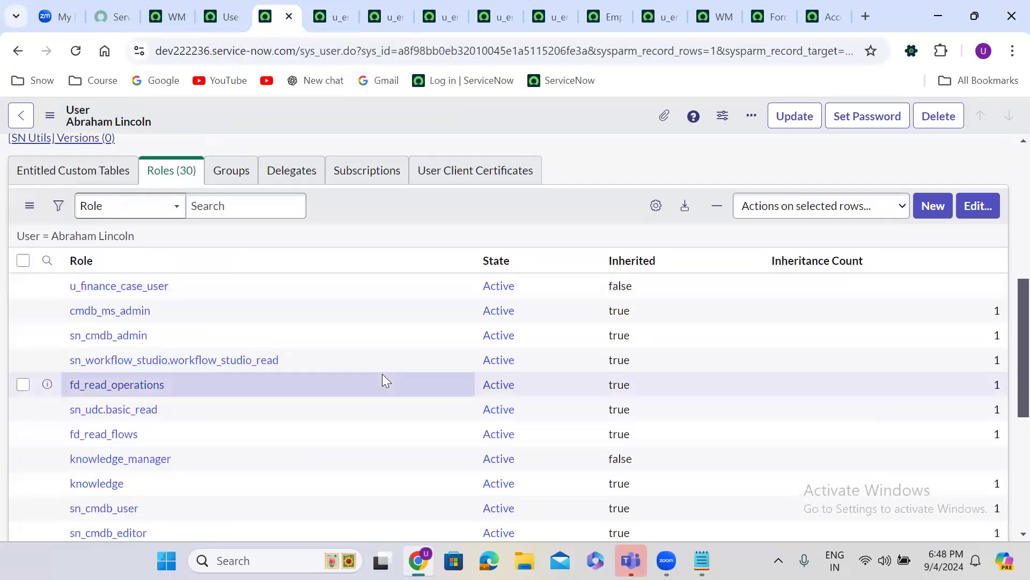
pyautogui.scroll(-4, 384, 378)
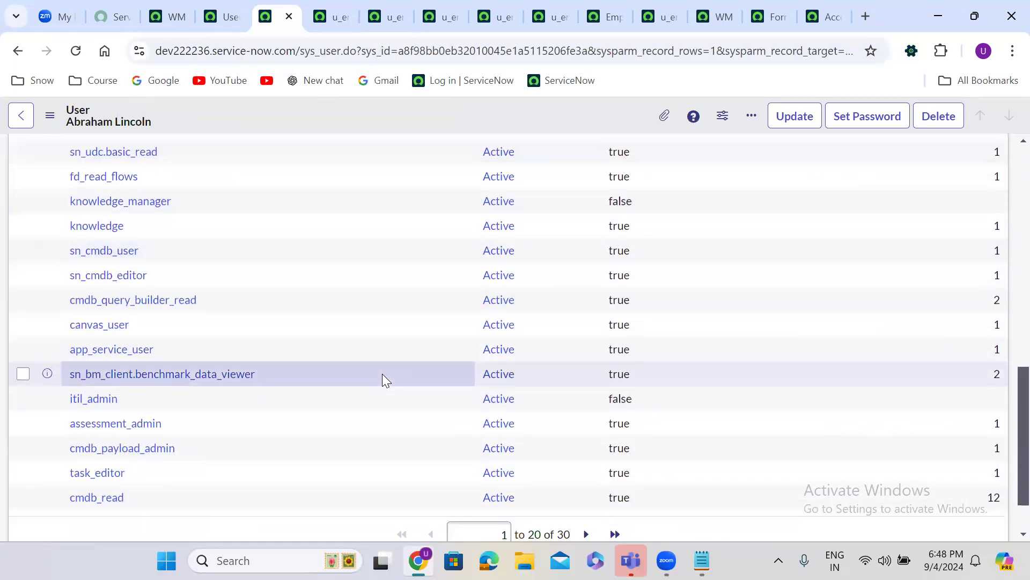
pyautogui.scroll(4, 383, 377)
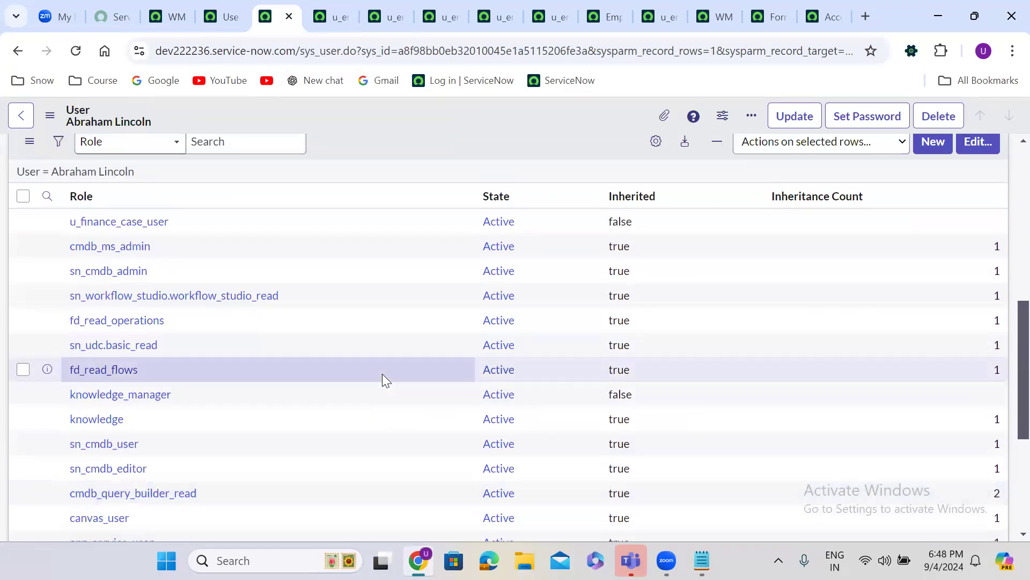
pyautogui.scroll(-5, 382, 374)
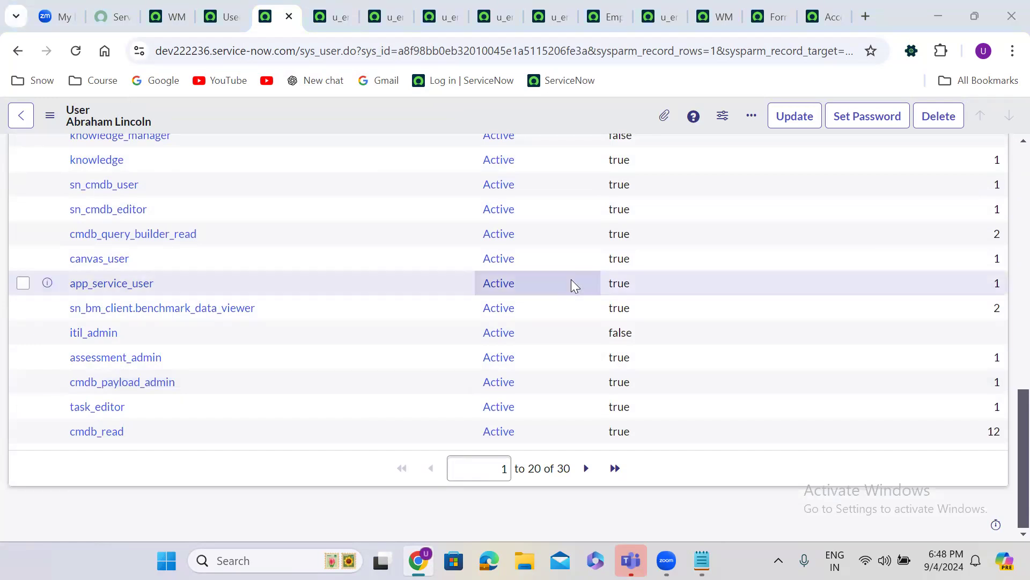
pyautogui.moveTo(1009, 480); pyautogui.dragTo(998, 322)
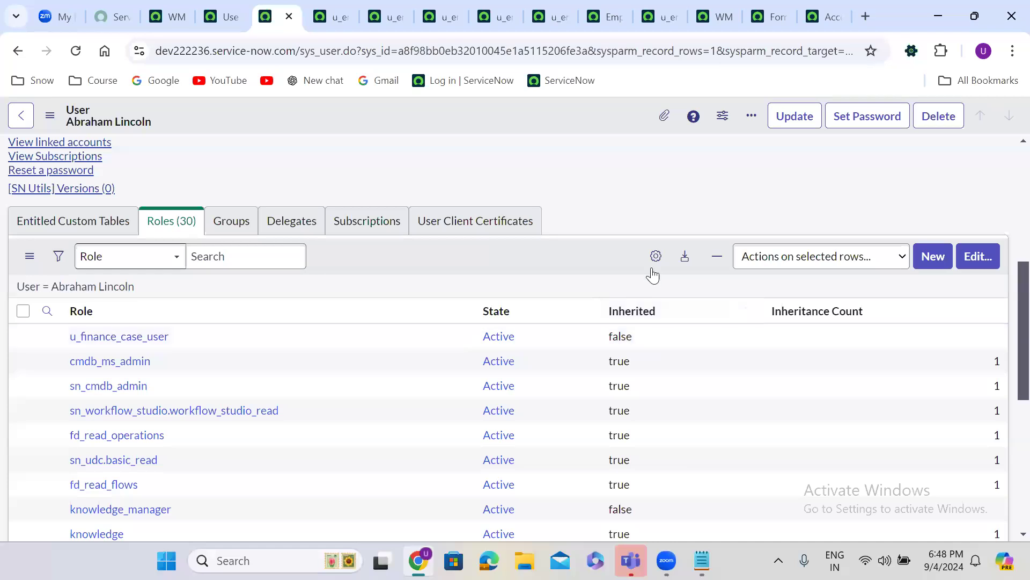
# Remove itil_admin from the test user's role list
pyautogui.click(977, 257)
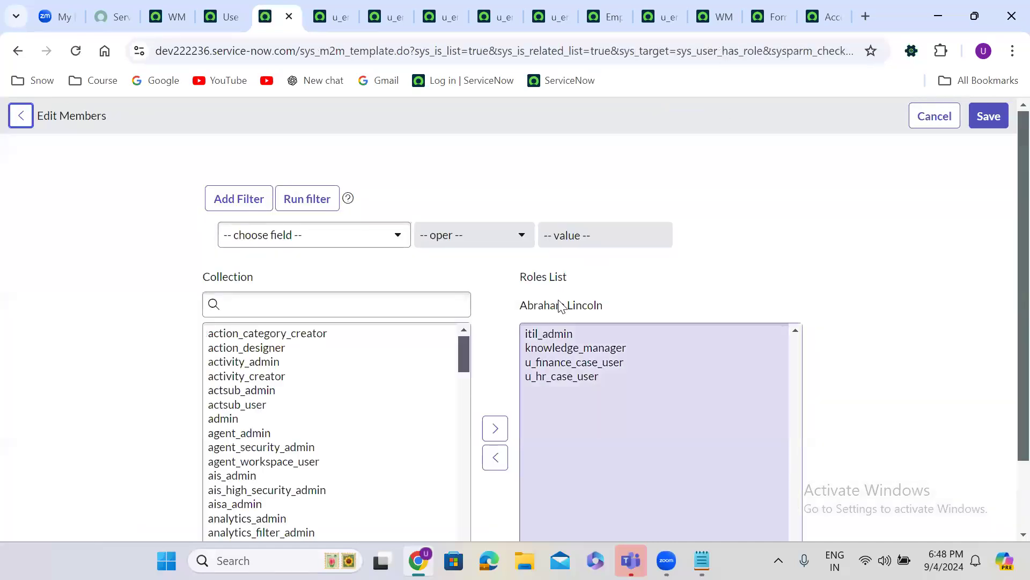
pyautogui.click(559, 333)
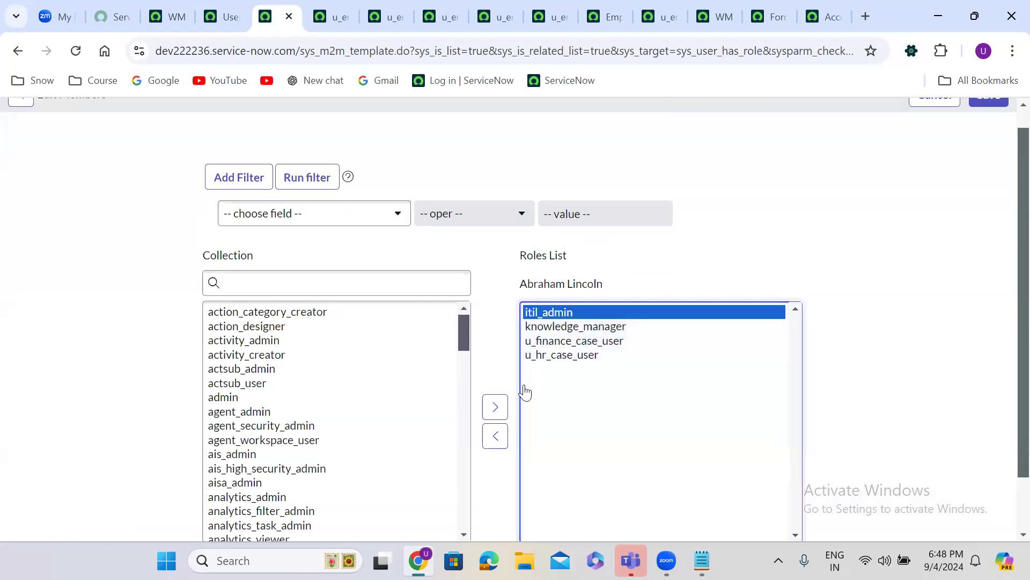
pyautogui.click(489, 434)
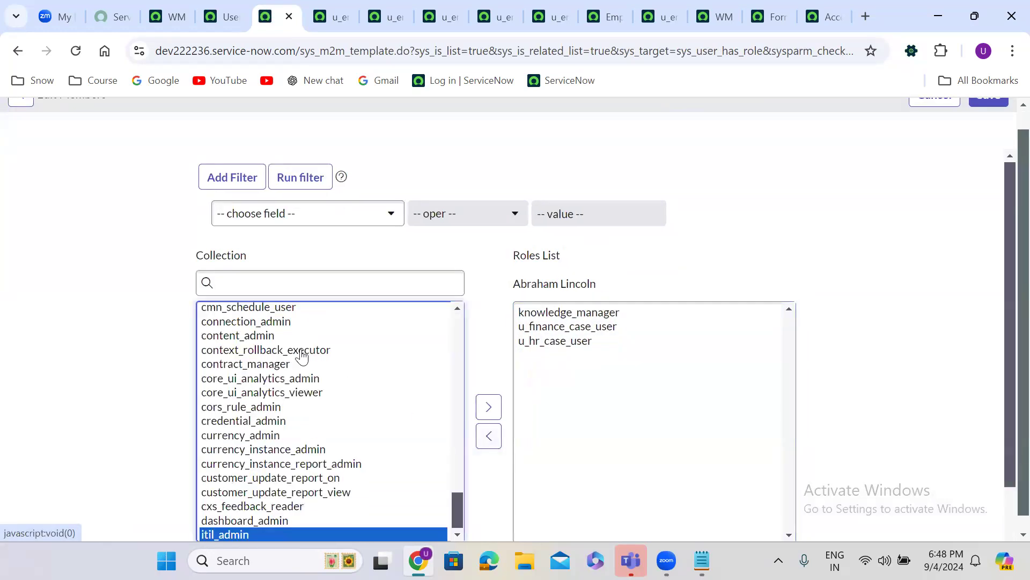
# Add the itil role to the user in its place and save
pyautogui.click(264, 340)
pyautogui.press('i')
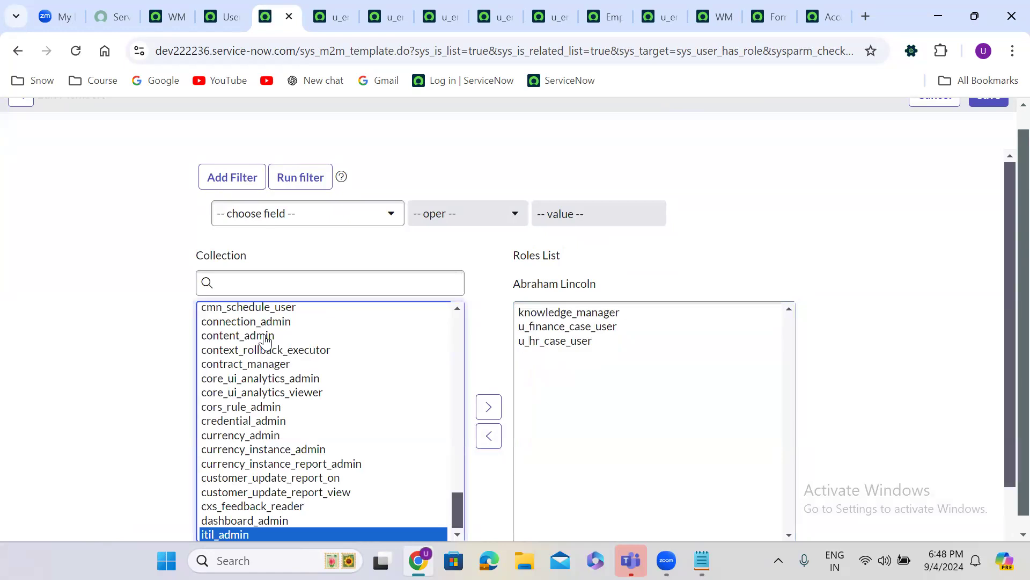
pyautogui.press('b')
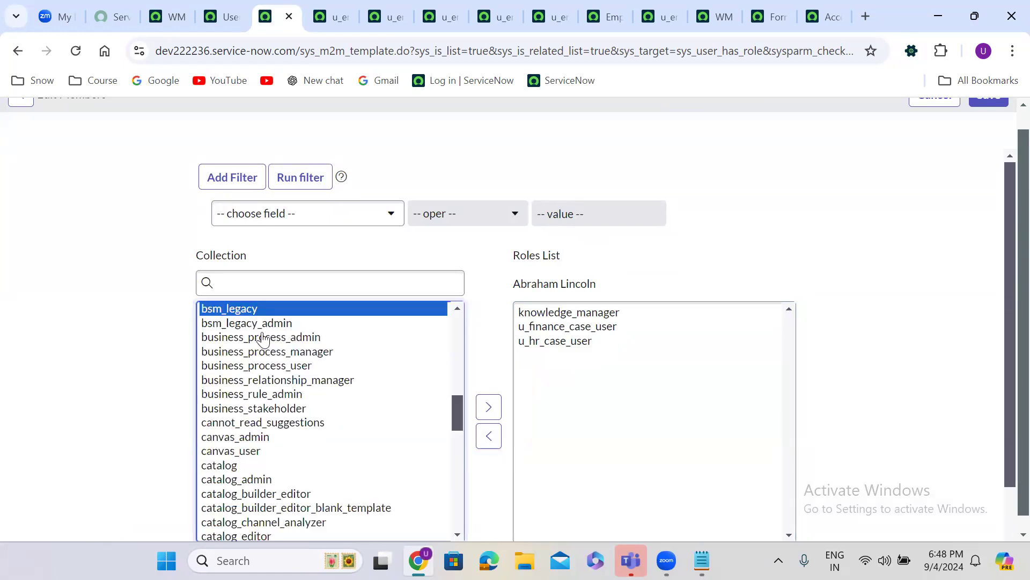
pyautogui.click(309, 288)
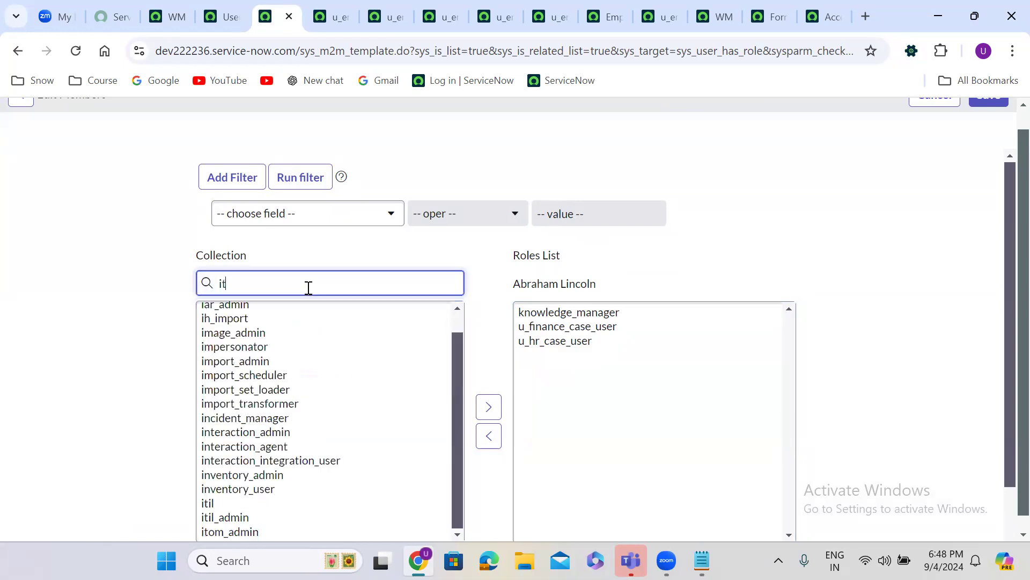
pyautogui.click(225, 311)
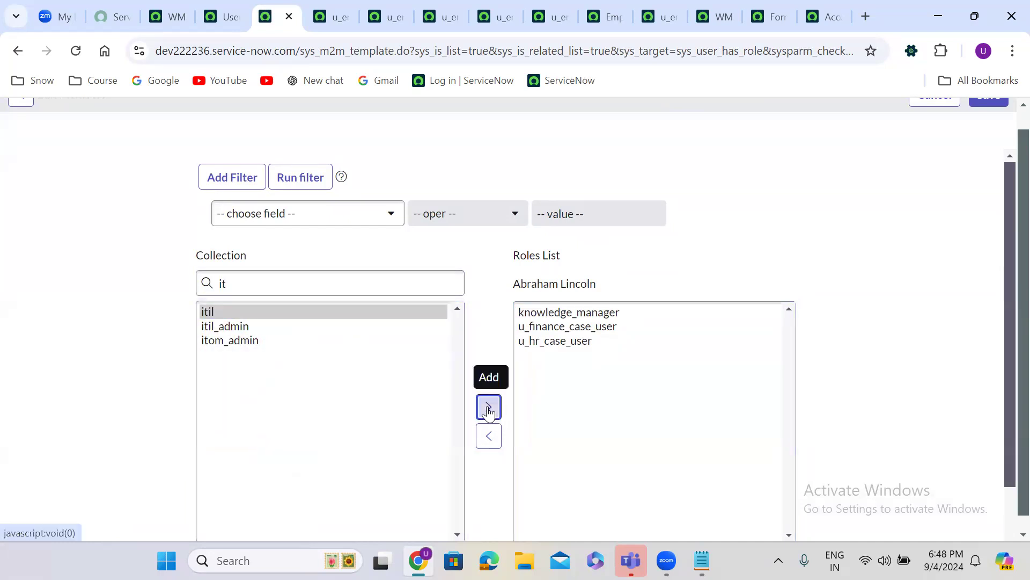
pyautogui.click(488, 408)
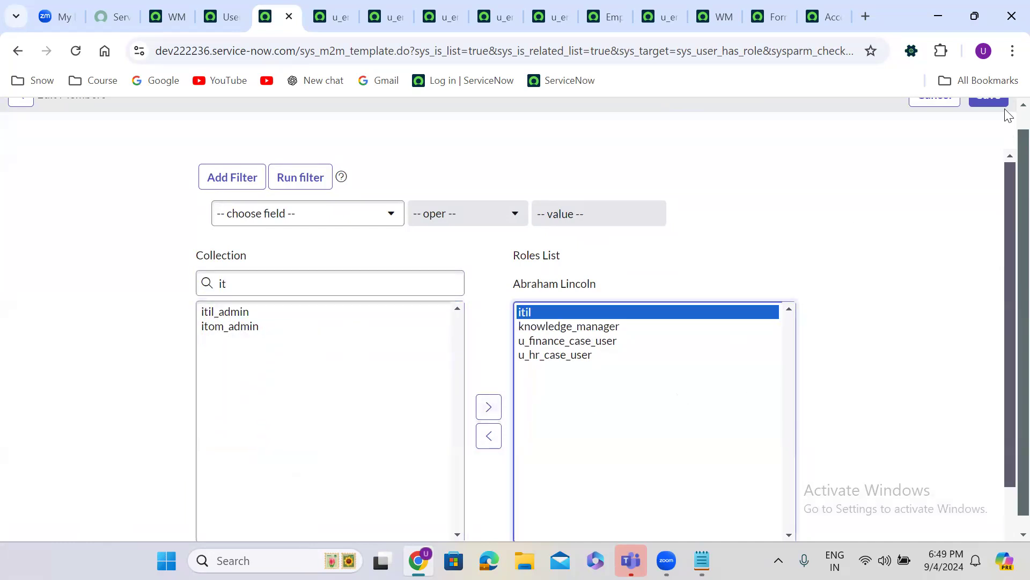
pyautogui.scroll(1, 1007, 131)
pyautogui.click(993, 117)
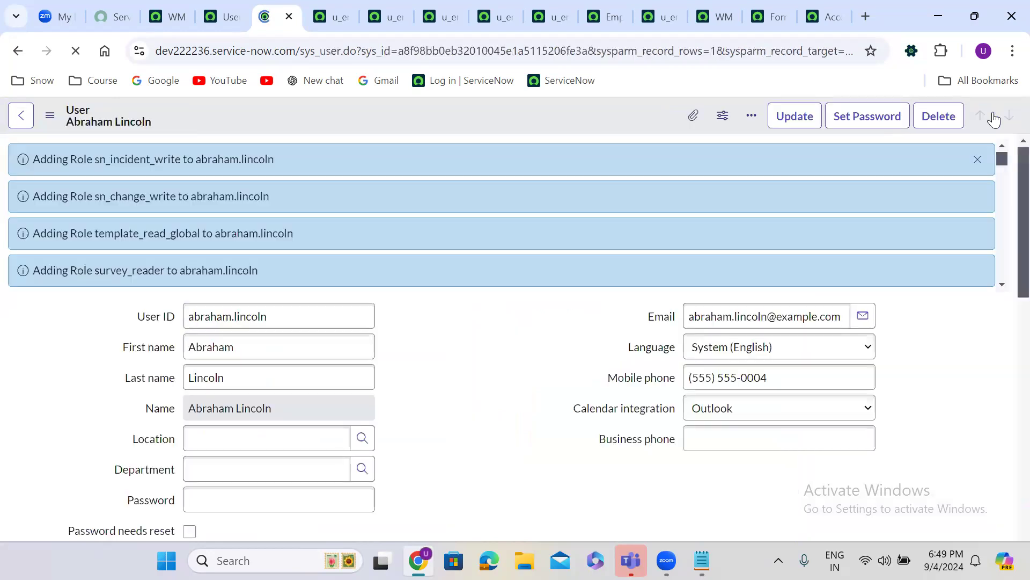
# Dismiss the role-added messages and return to the Employee Details list
pyautogui.click(978, 161)
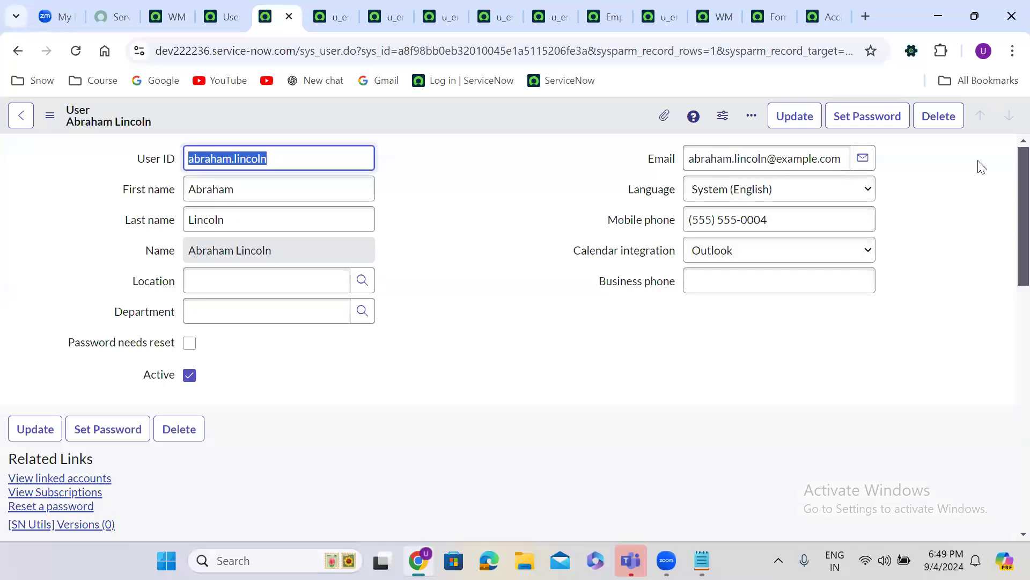
pyautogui.click(468, 179)
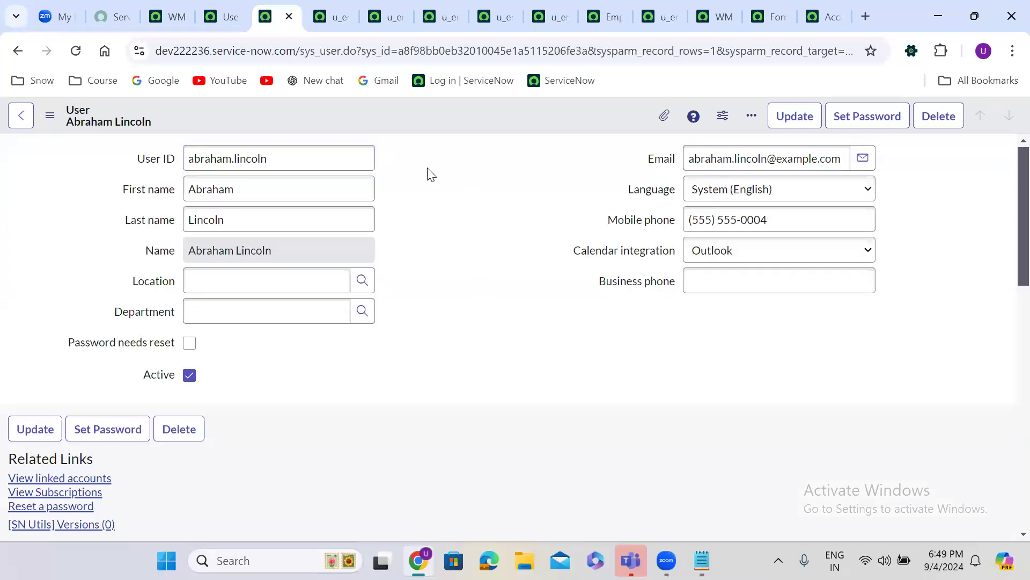
pyautogui.click(596, 8)
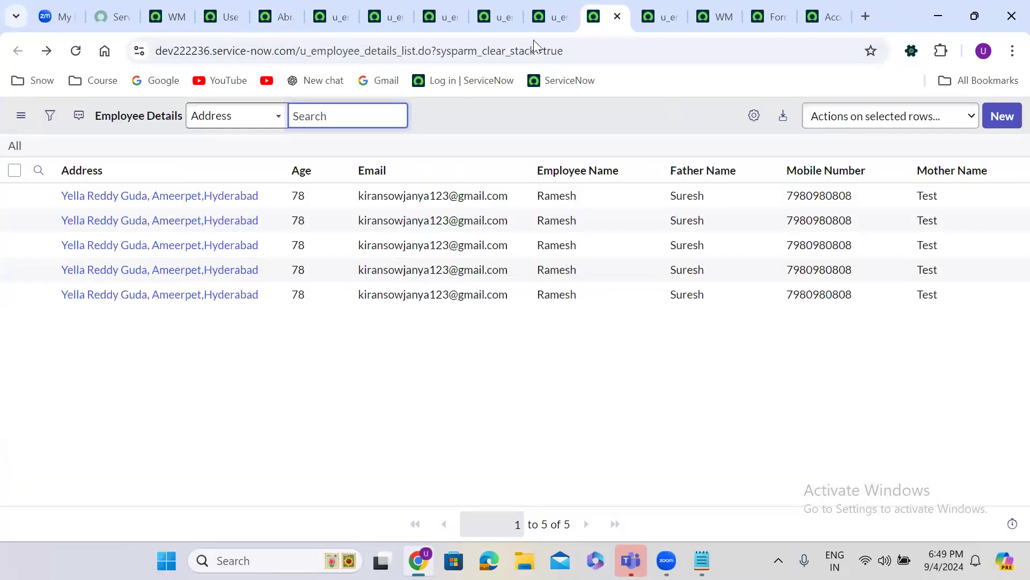
# Impersonate the test user from the account menu
pyautogui.click(171, 16)
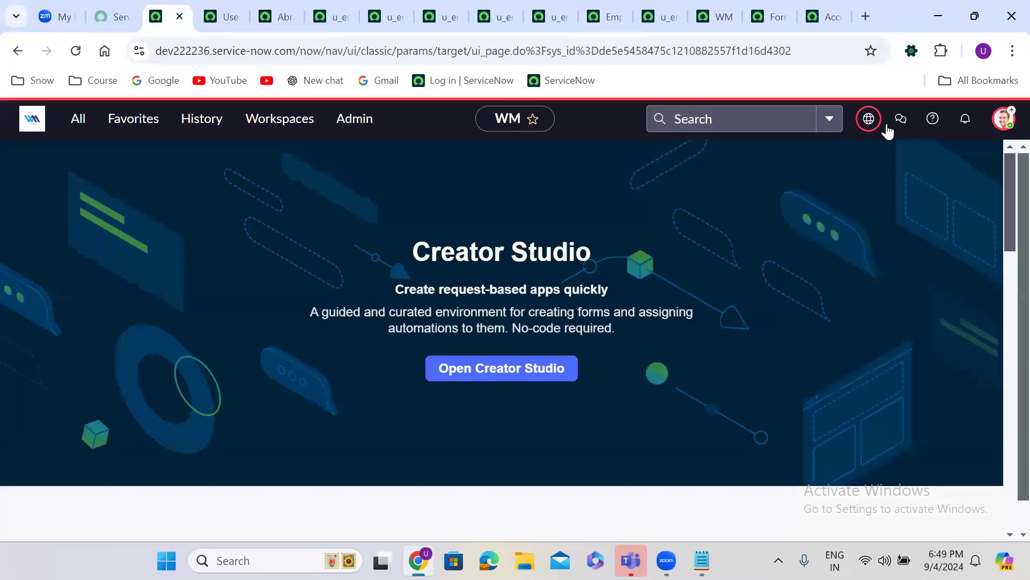
pyautogui.click(1003, 118)
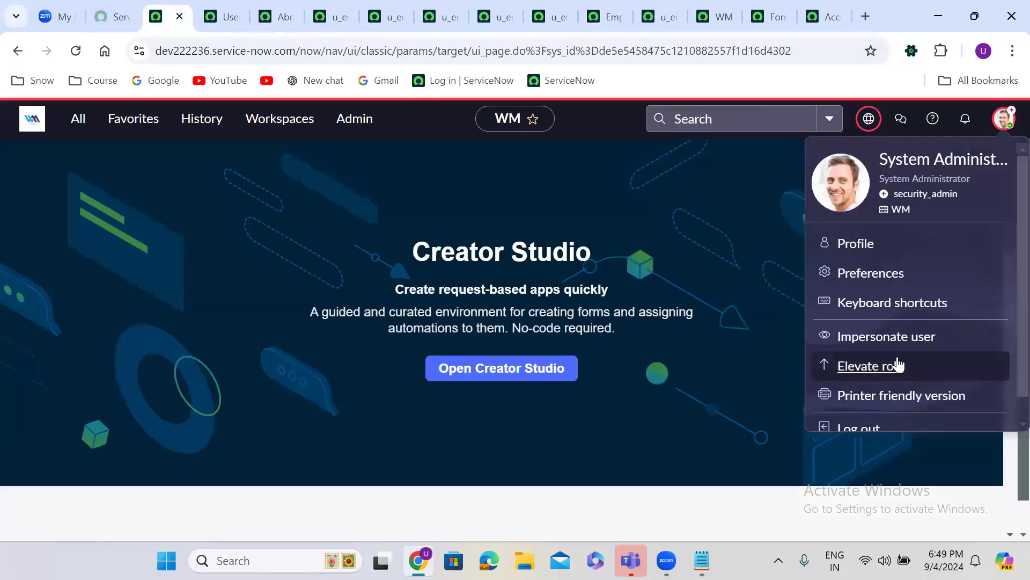
pyautogui.click(896, 337)
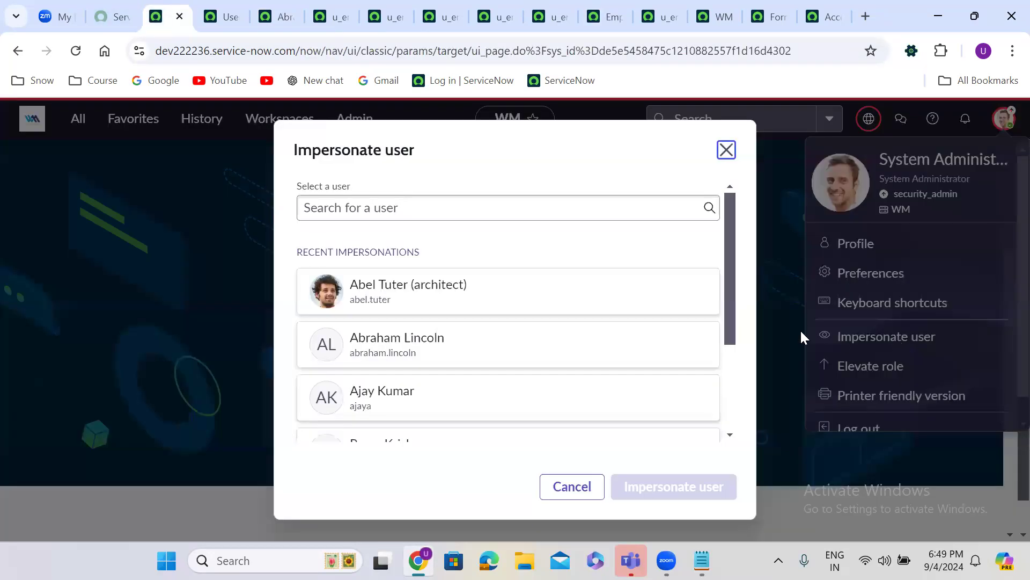
pyautogui.click(460, 346)
pyautogui.click(675, 483)
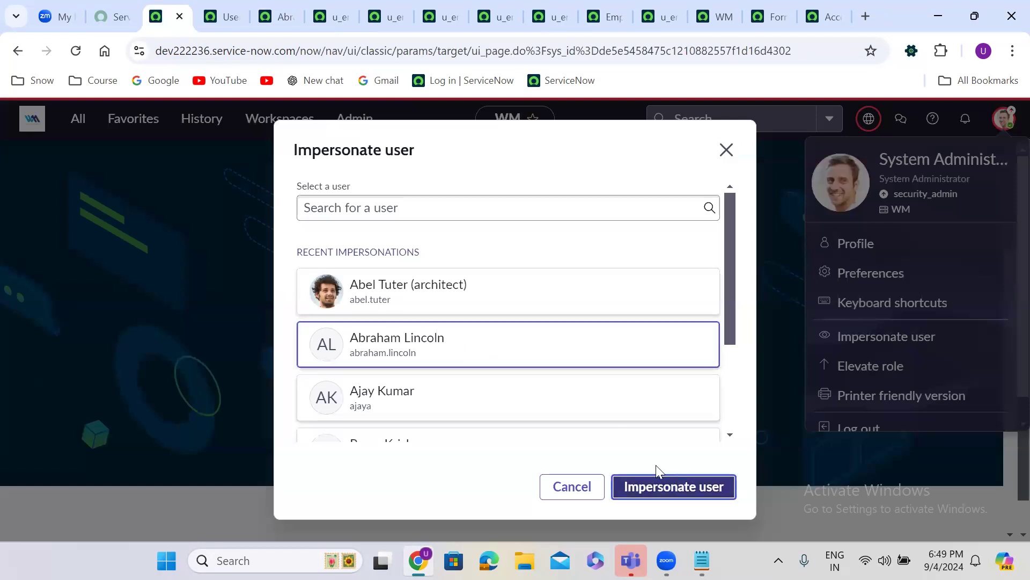
# Reload the Employee Details list as that user and confirm it is blocked by security constraints
pyautogui.click(599, 18)
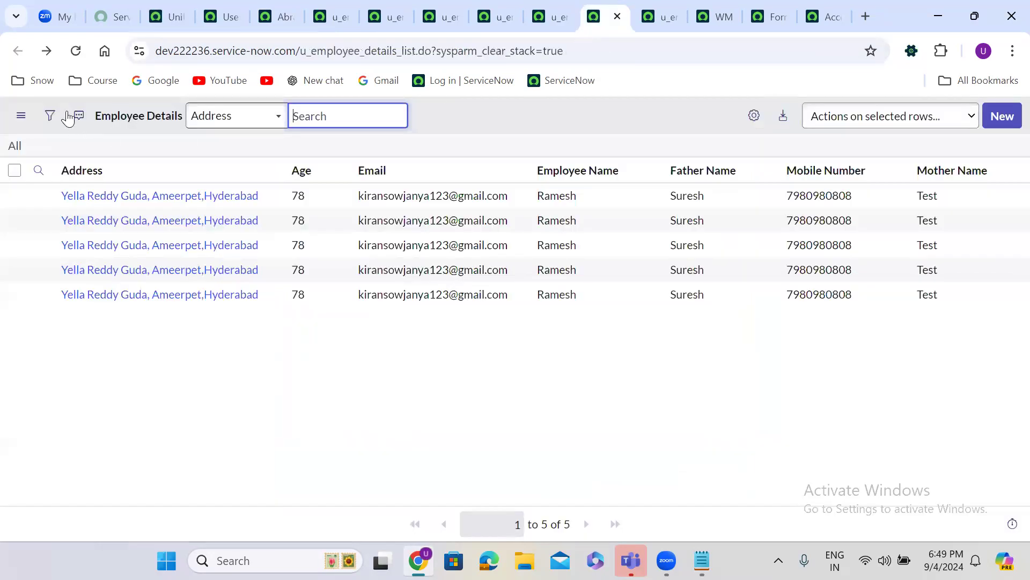
pyautogui.click(75, 52)
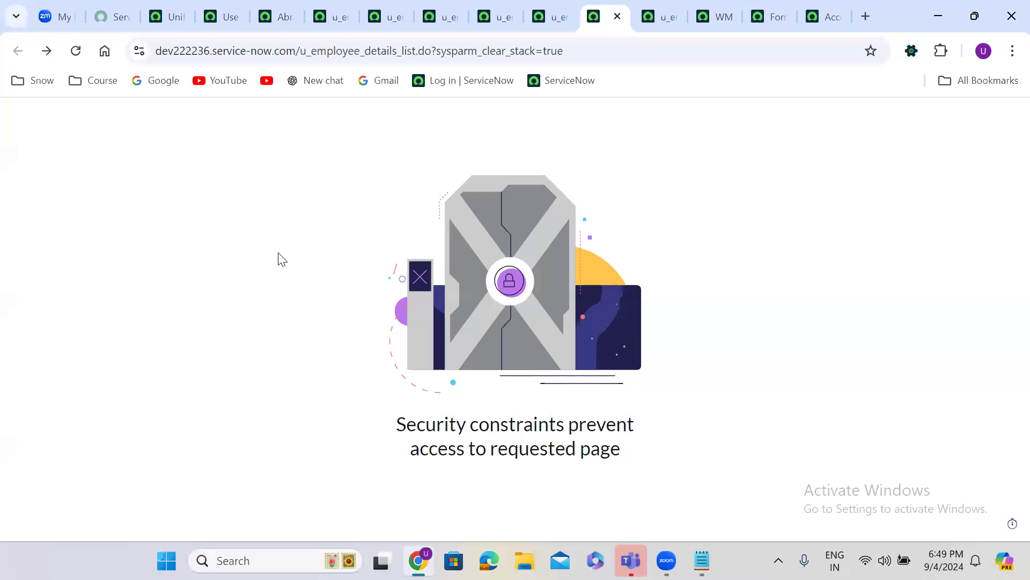
pyautogui.click(156, 7)
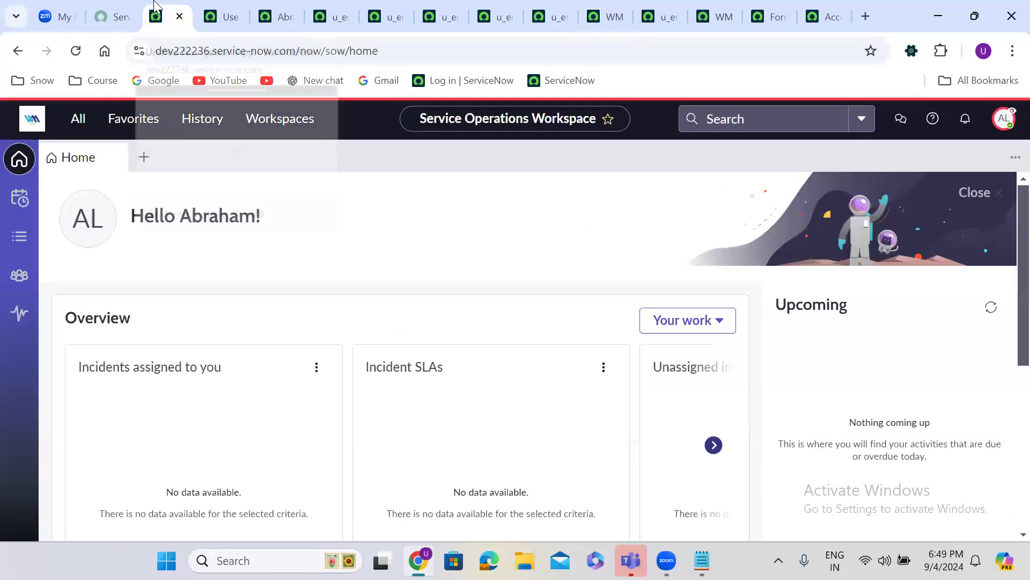
# End the impersonation and open the Access Control (ACL) list by filtering 'access cont'
pyautogui.click(1003, 120)
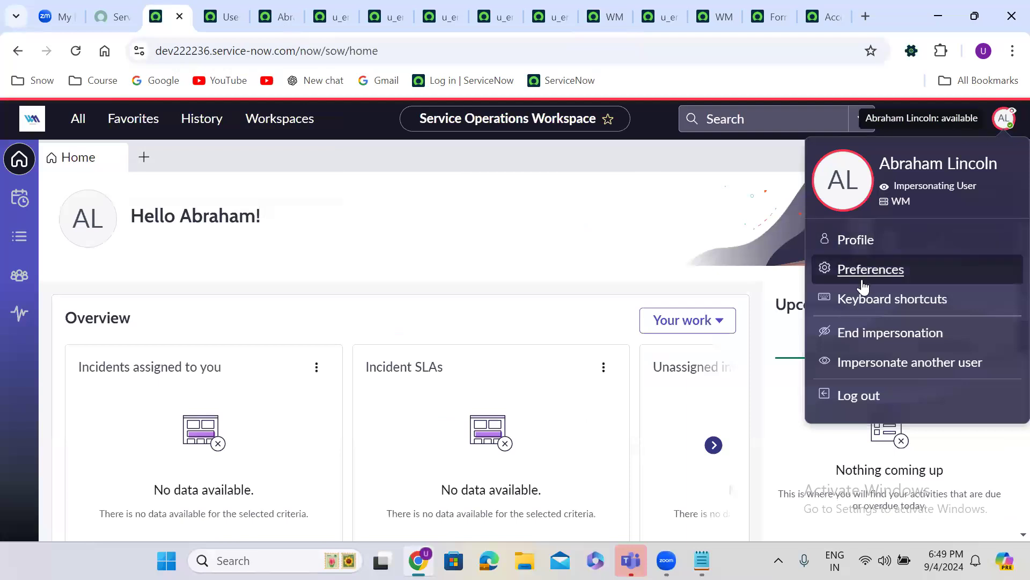
pyautogui.click(871, 330)
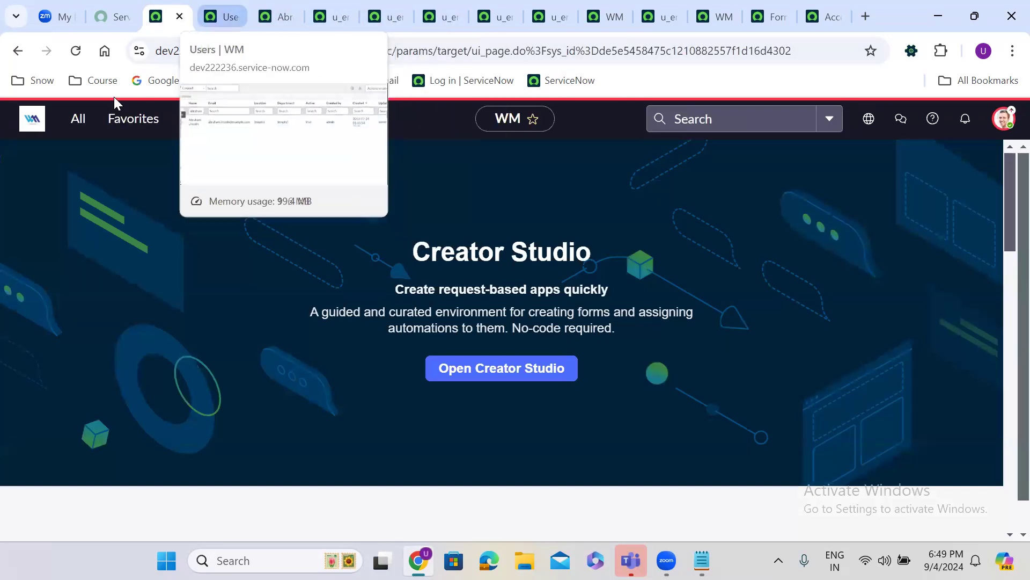
pyautogui.click(79, 118)
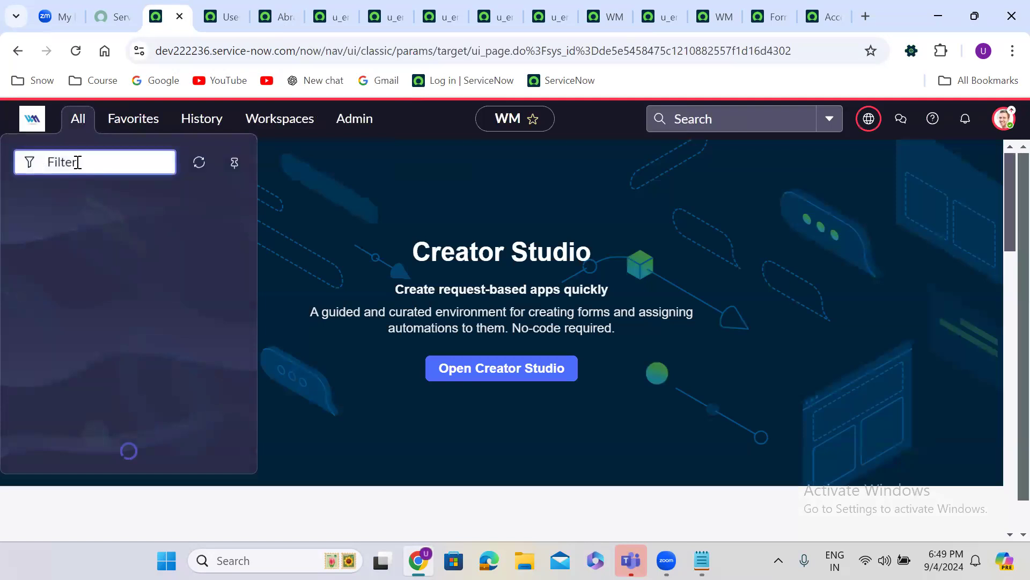
pyautogui.write('access cont')
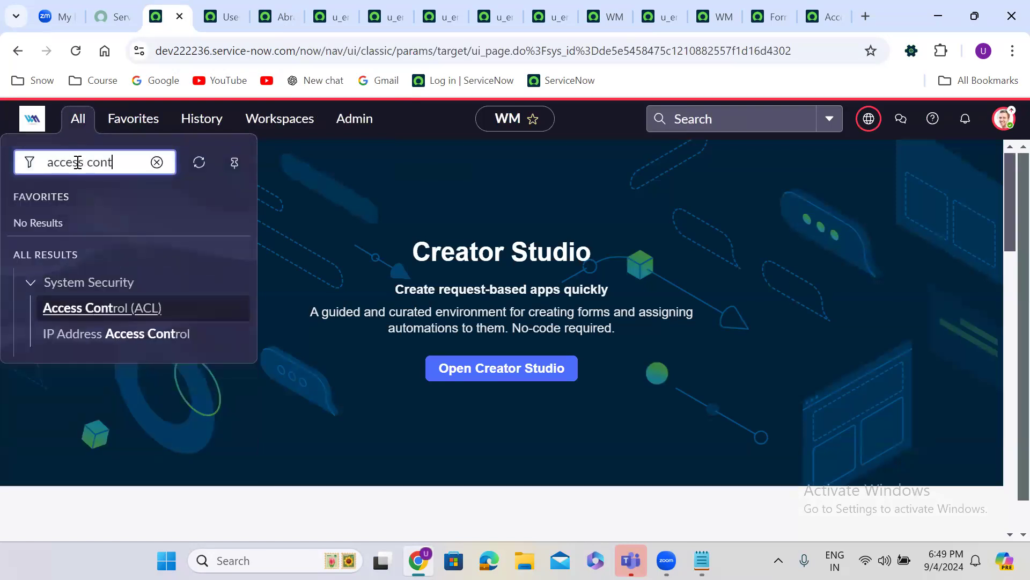
pyautogui.click(86, 307)
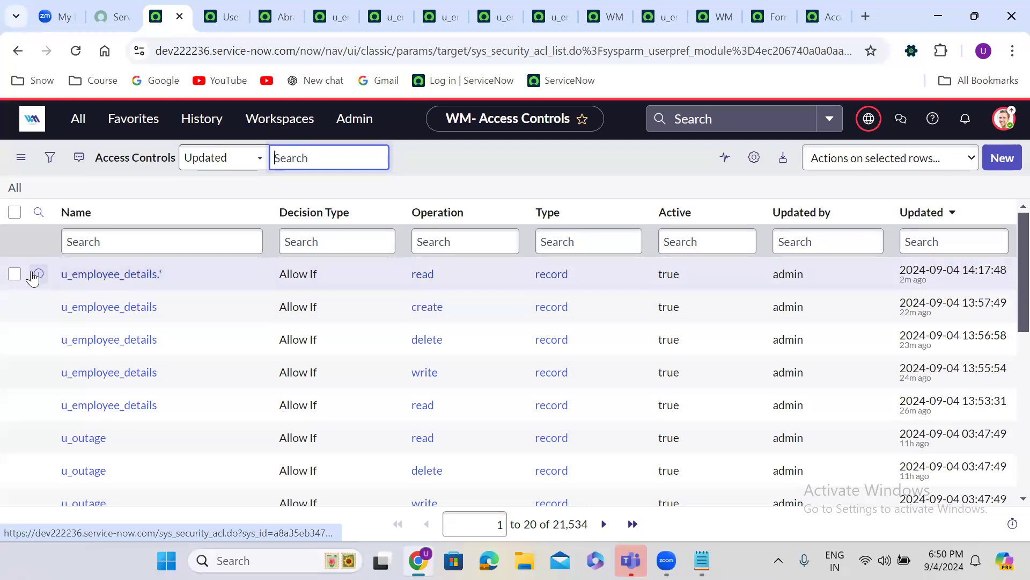
# Review the u_employee_details.* read rule in a new tab, then open the admin account menu from the list
pyautogui.rightClick(43, 276)
pyautogui.click(97, 290)
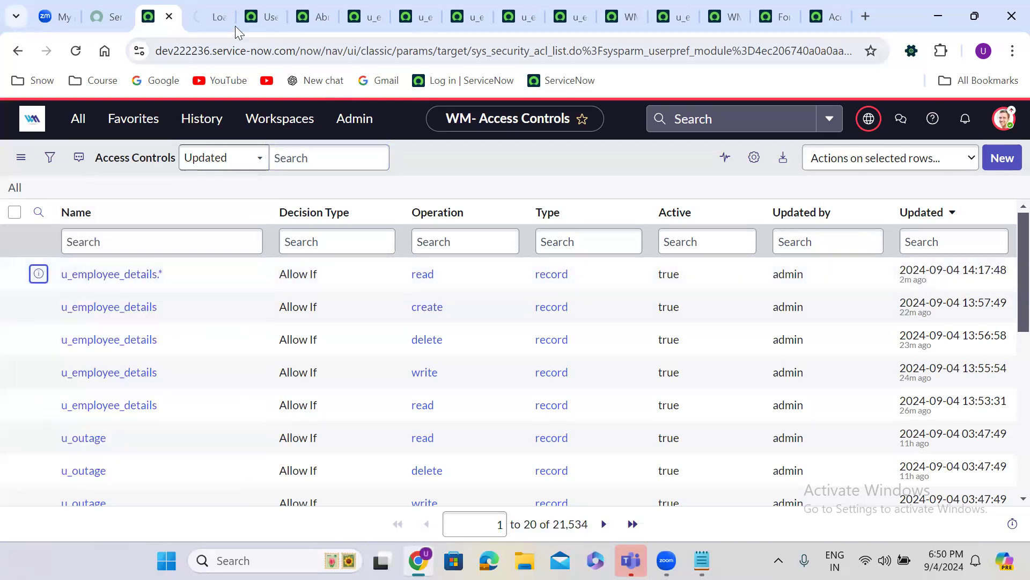
pyautogui.click(207, 12)
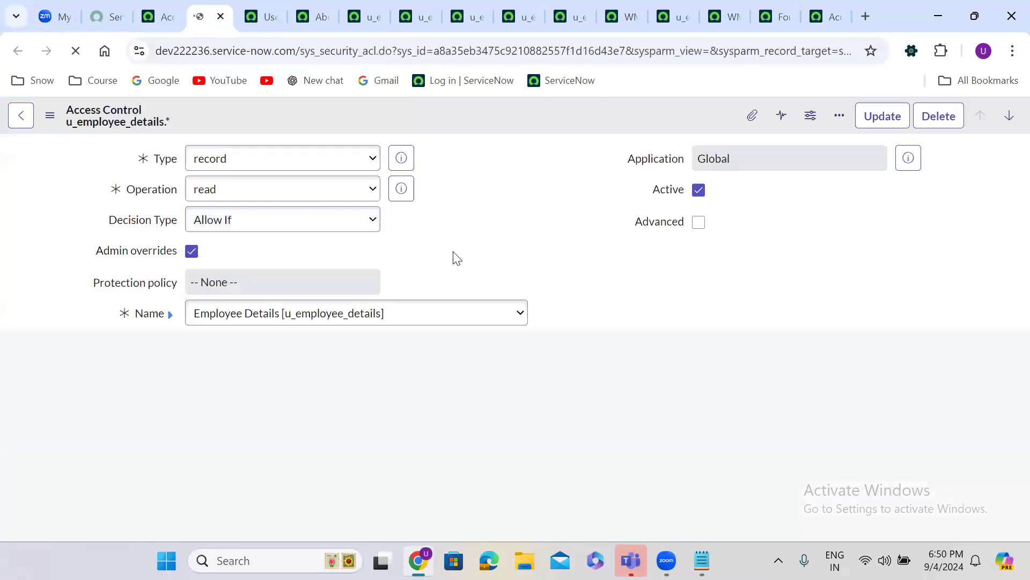
pyautogui.scroll(-1, 453, 259)
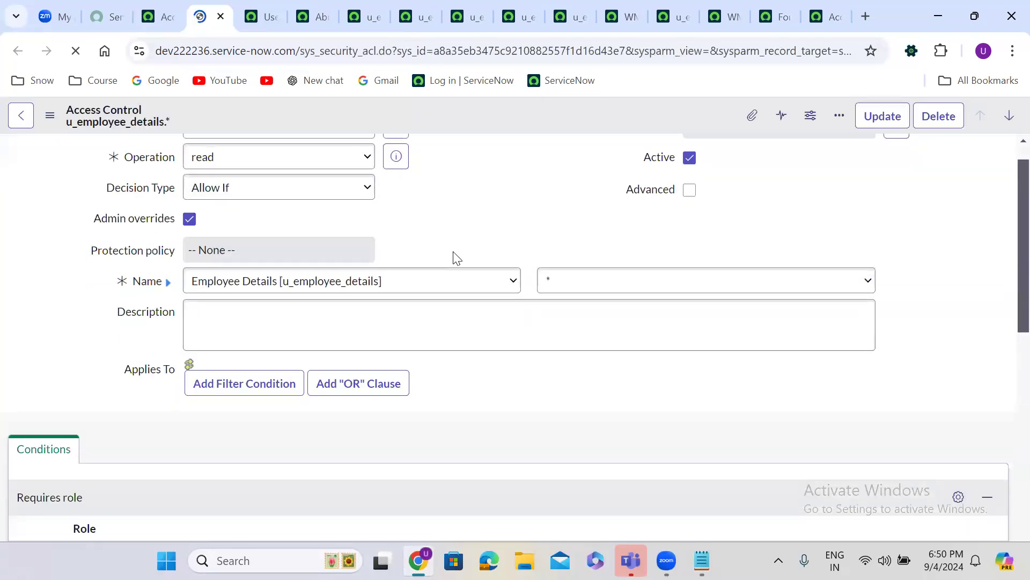
pyautogui.scroll(-5, 489, 327)
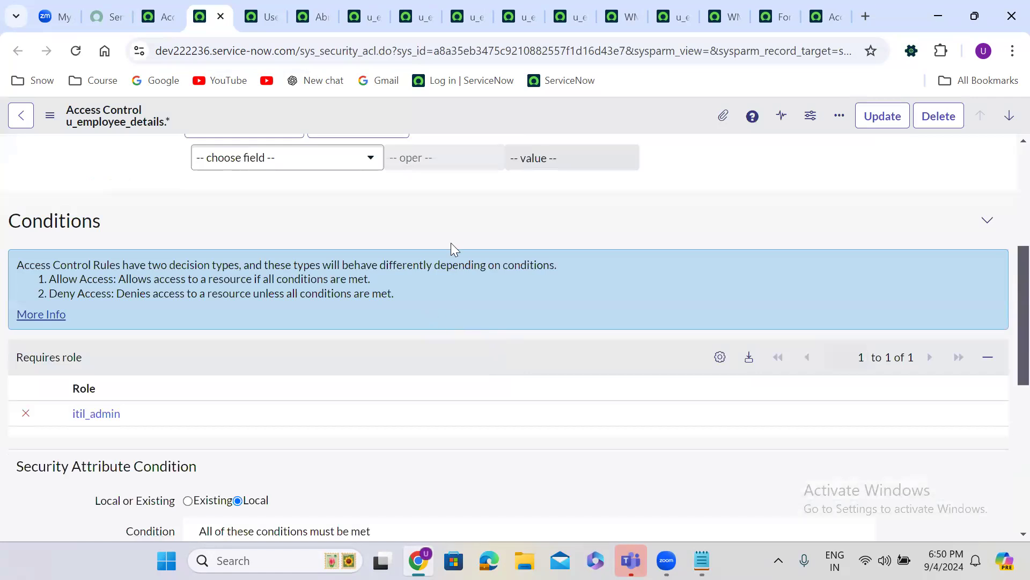
pyautogui.scroll(5, 450, 209)
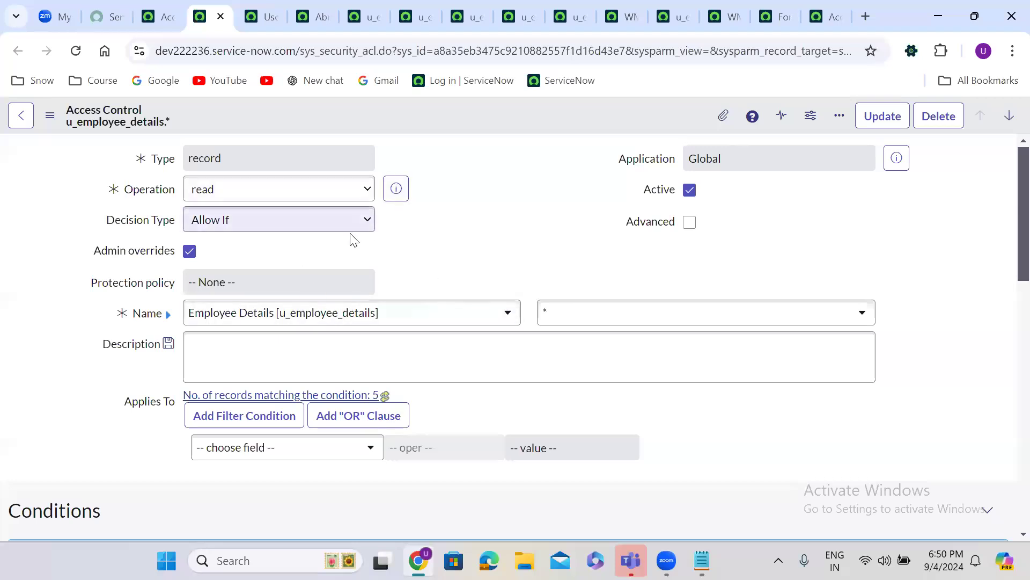
pyautogui.click(154, 17)
pyautogui.click(1004, 118)
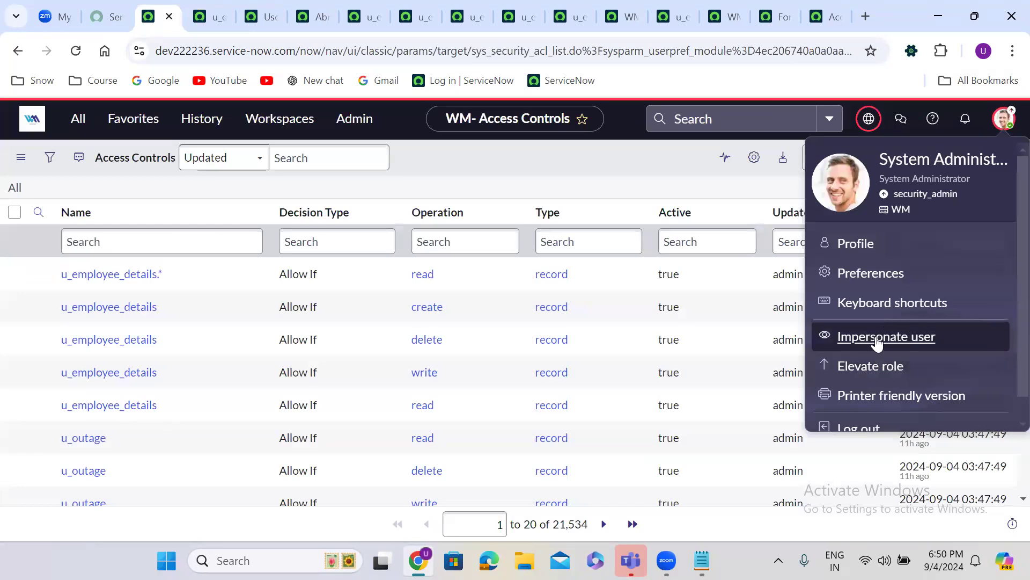
# Impersonate the test user and reload Employee Details, which stays blocked by security constraints
pyautogui.click(876, 338)
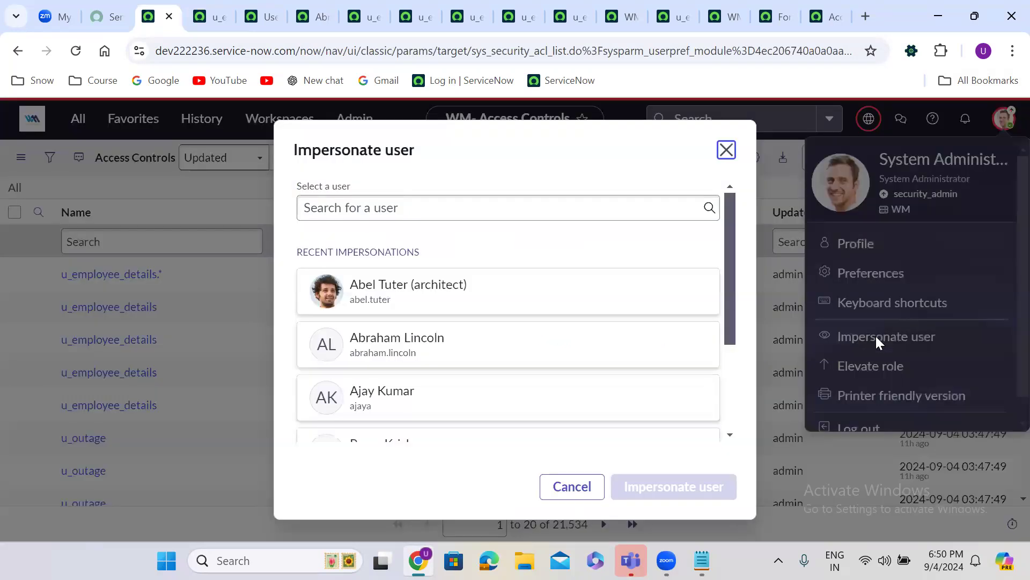
pyautogui.click(425, 343)
pyautogui.click(683, 489)
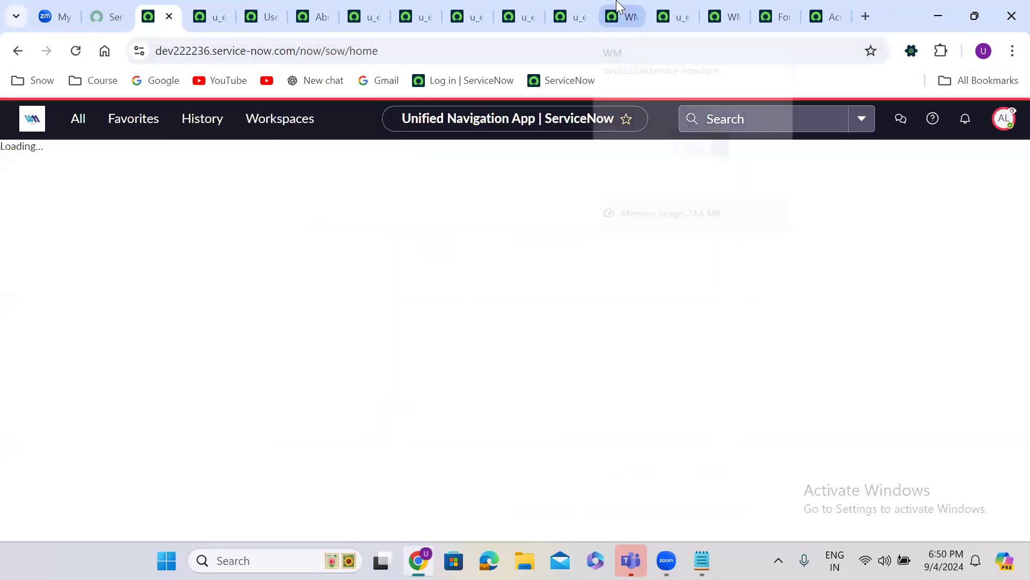
pyautogui.click(617, 7)
pyautogui.click(75, 50)
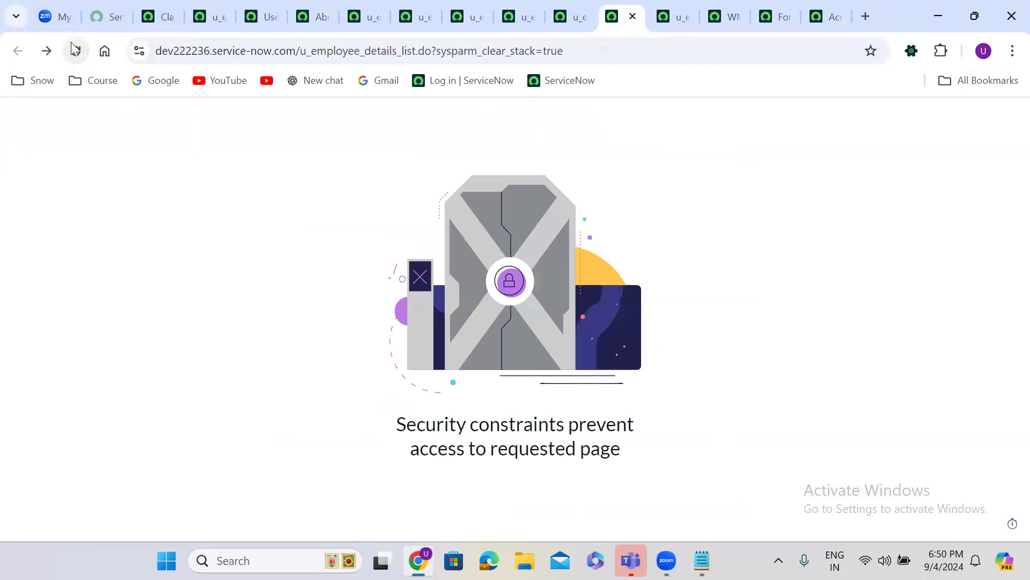
# End the impersonation from the workspace home's account menu
pyautogui.click(158, 16)
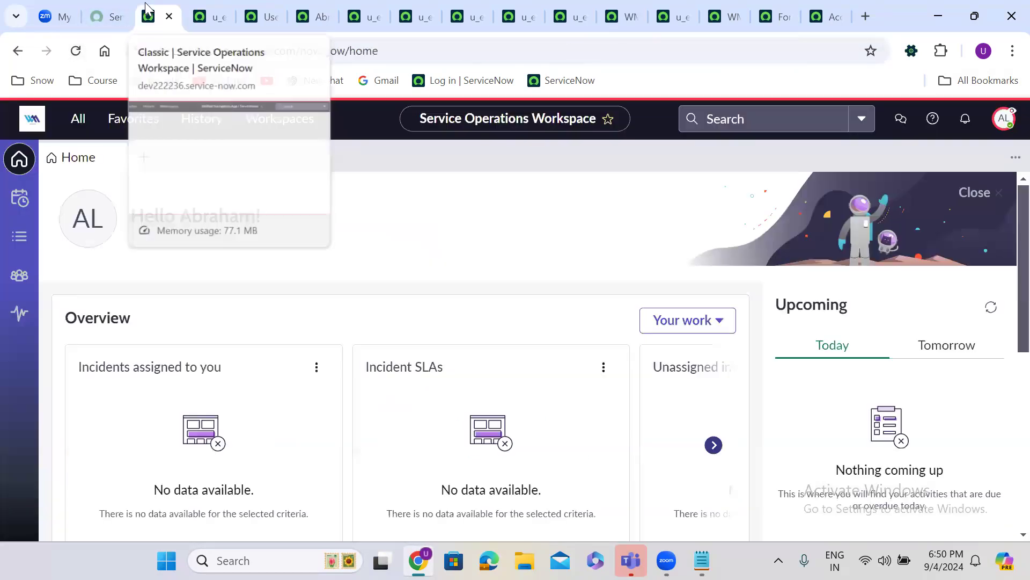
pyautogui.click(1004, 118)
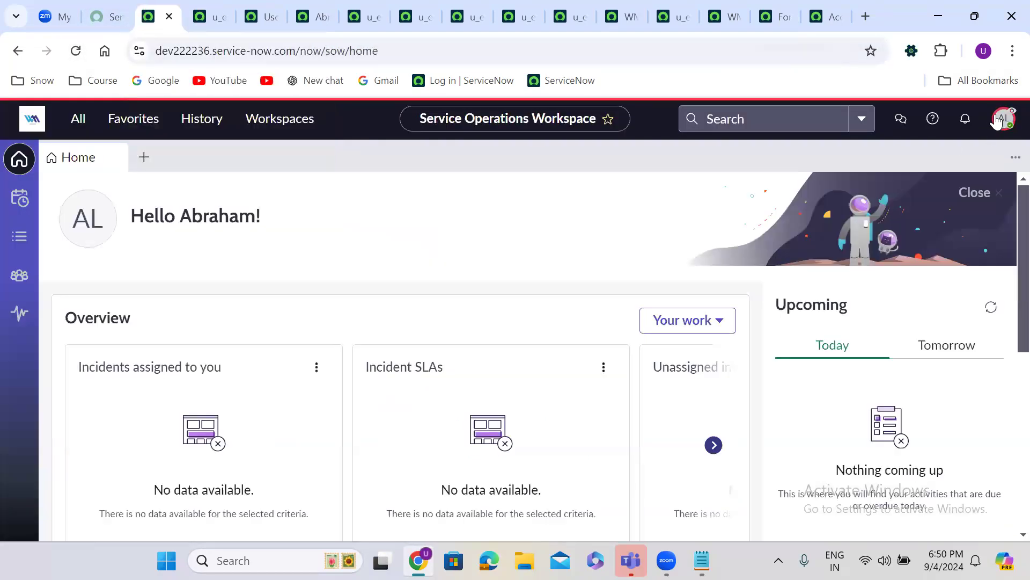
pyautogui.click(885, 333)
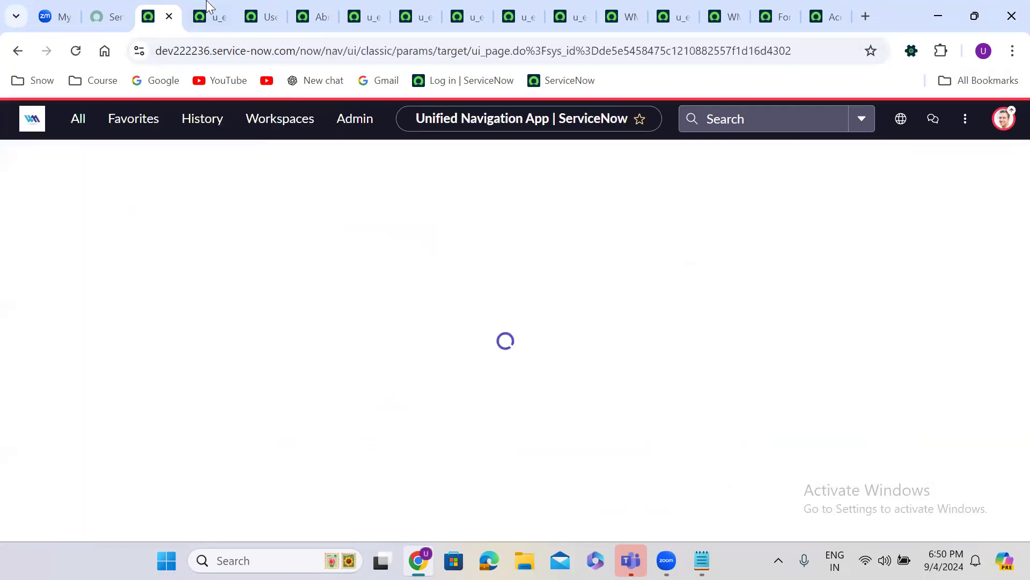
# Review the u_employee_details.* Allow If read ACL form and open its table field dropdown
pyautogui.click(205, 1)
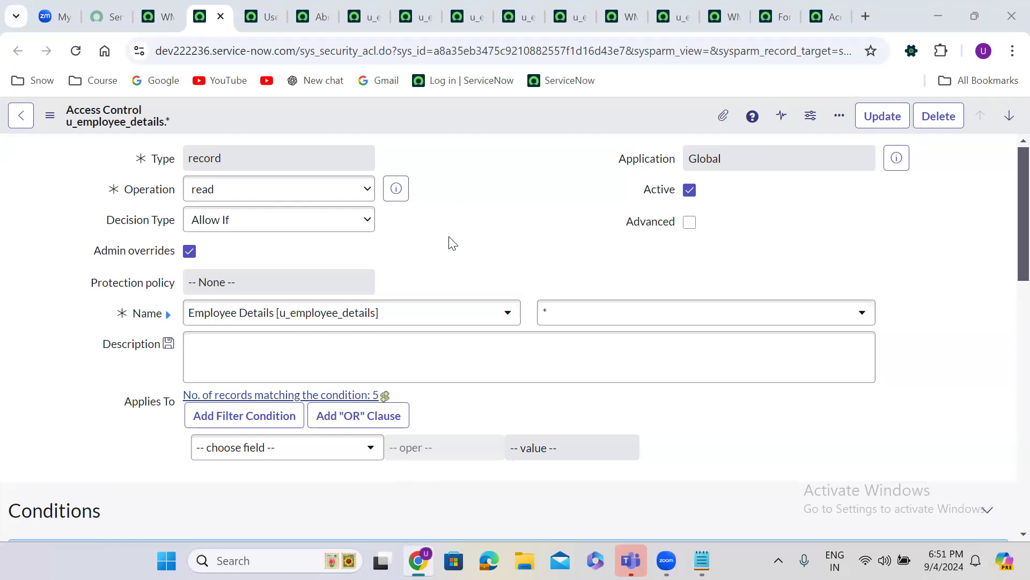
pyautogui.scroll(-5, 453, 243)
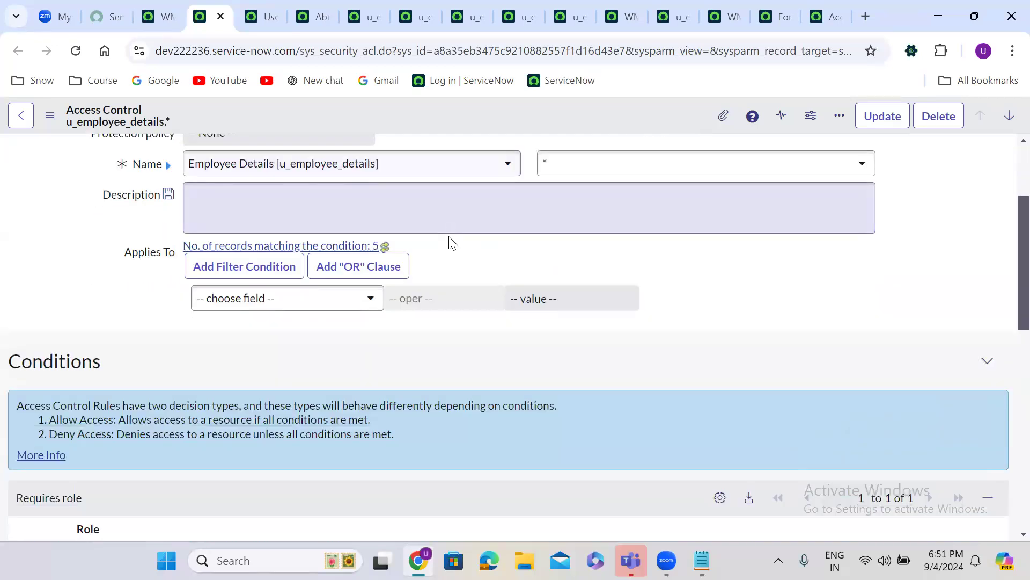
pyautogui.scroll(-10, 453, 243)
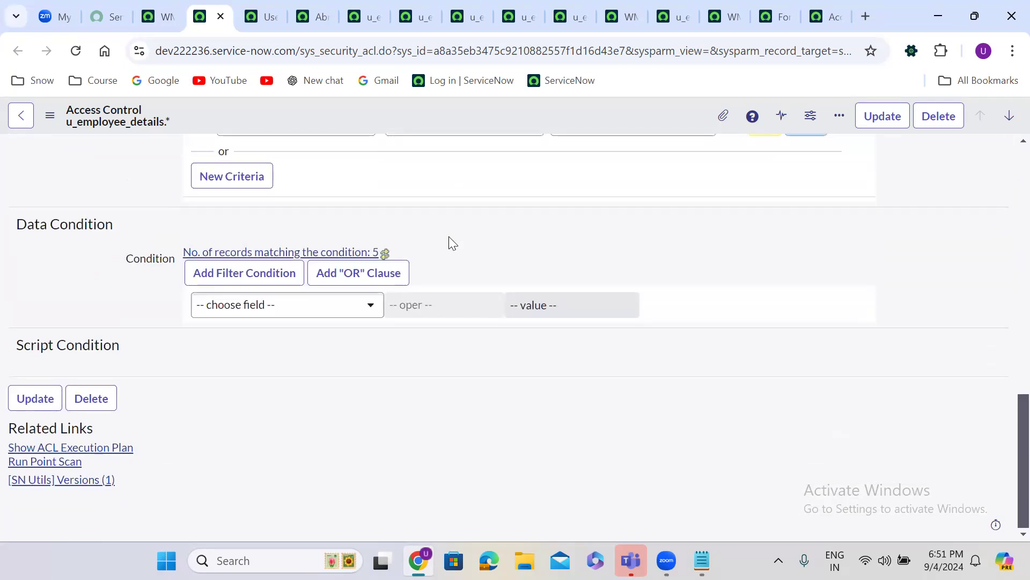
pyautogui.scroll(10, 450, 239)
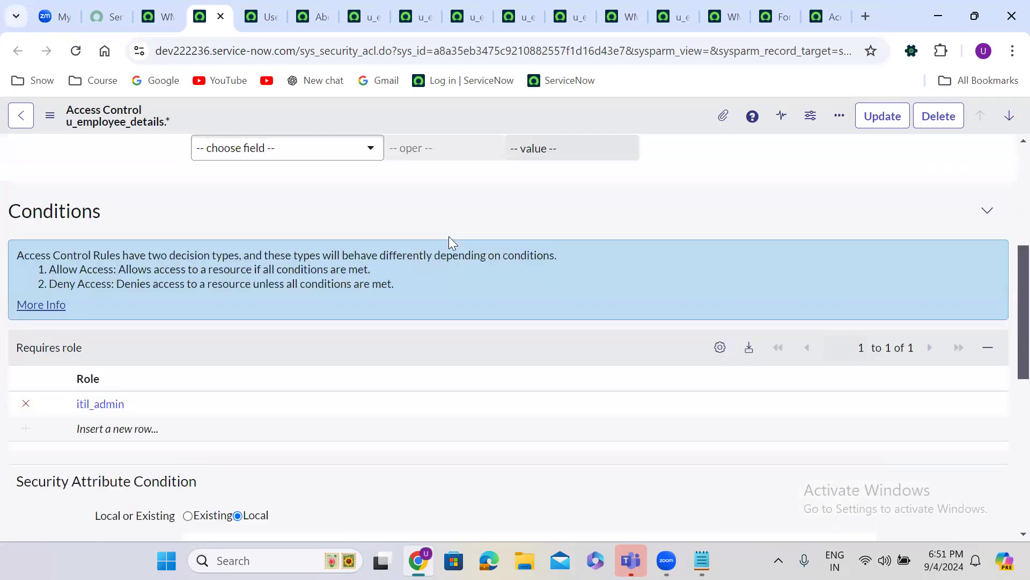
pyautogui.scroll(2, 448, 236)
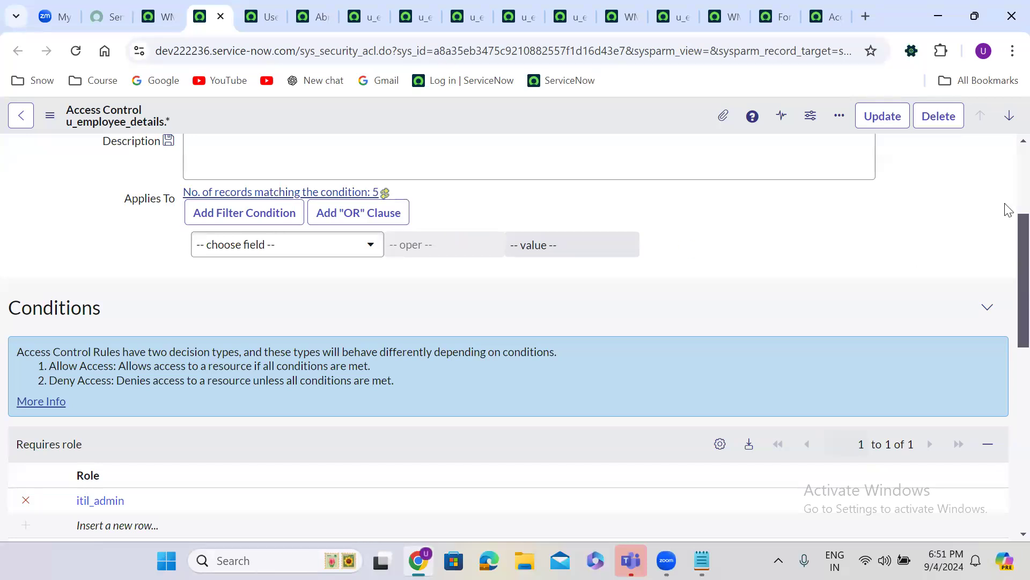
pyautogui.scroll(3, 1006, 161)
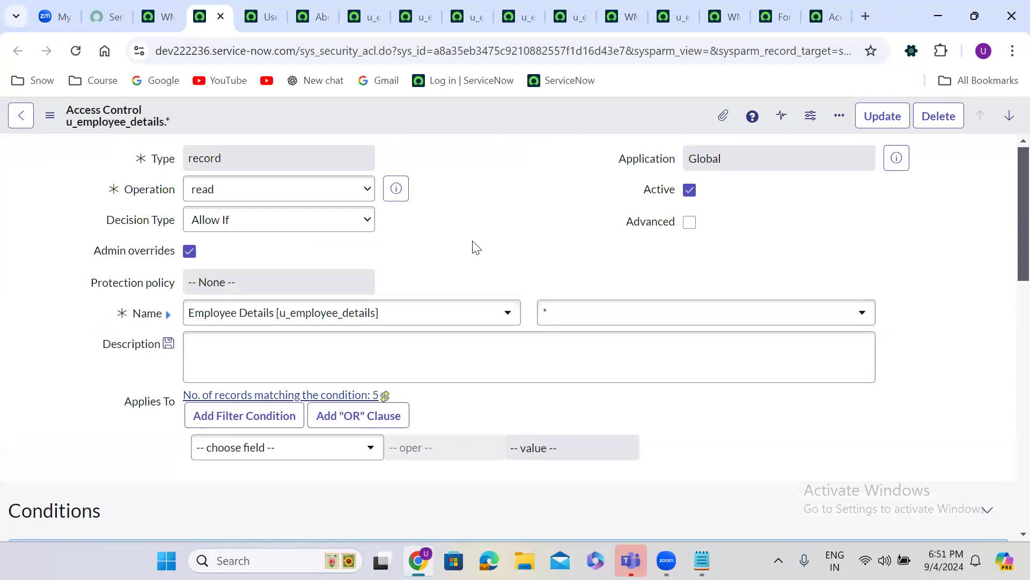
pyautogui.scroll(-1, 477, 247)
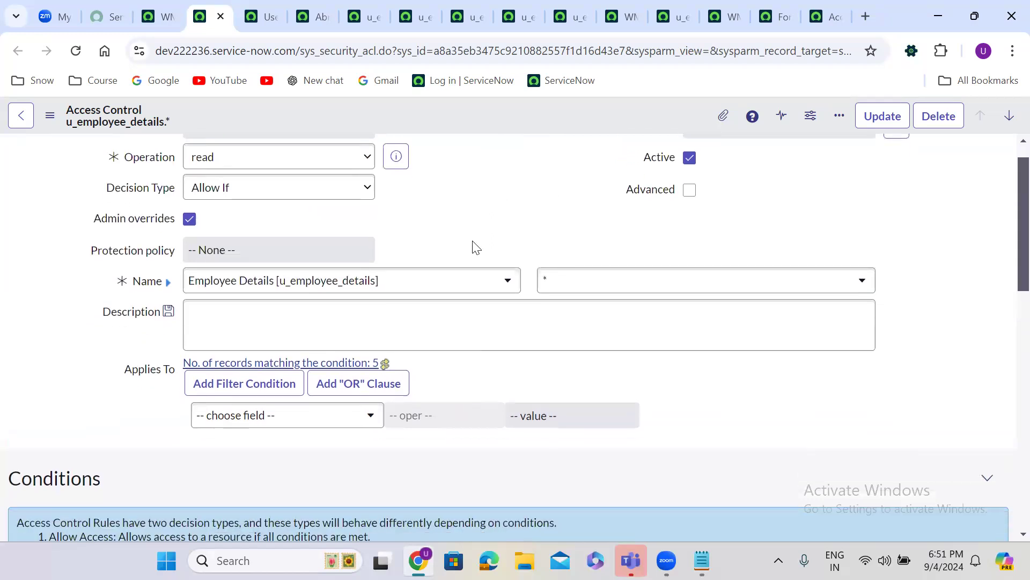
pyautogui.scroll(1, 477, 247)
pyautogui.click(575, 311)
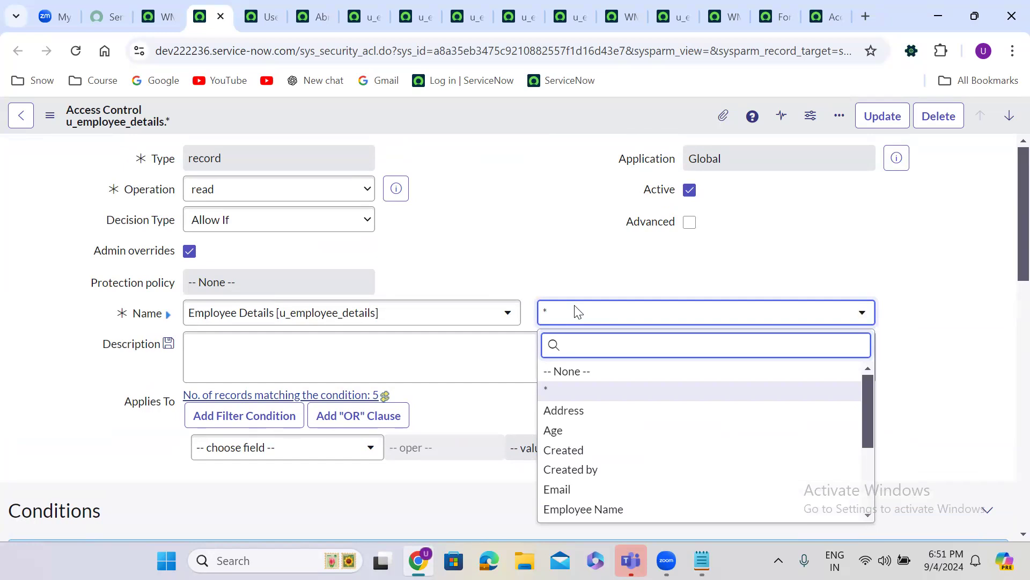
# Set the field to Email and Insert and Stay to create the u_employee_details.u_email read rule
pyautogui.write('ema')
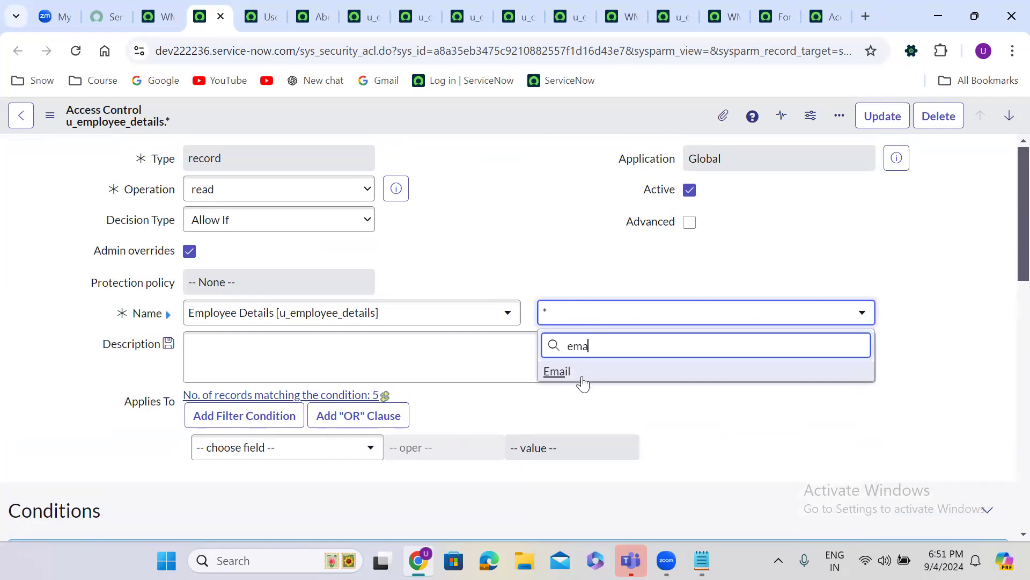
pyautogui.click(581, 375)
pyautogui.click(171, 6)
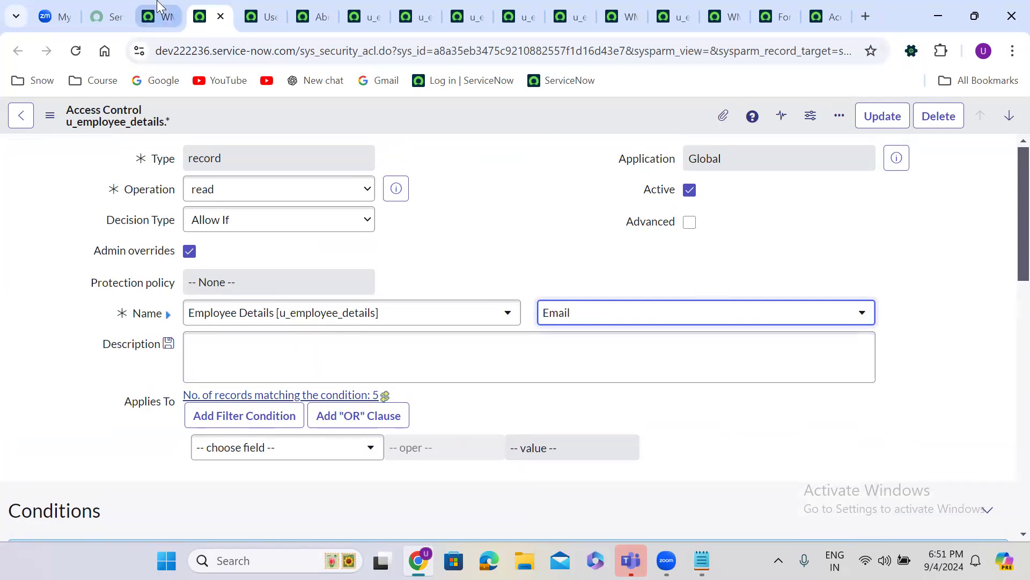
pyautogui.click(218, 13)
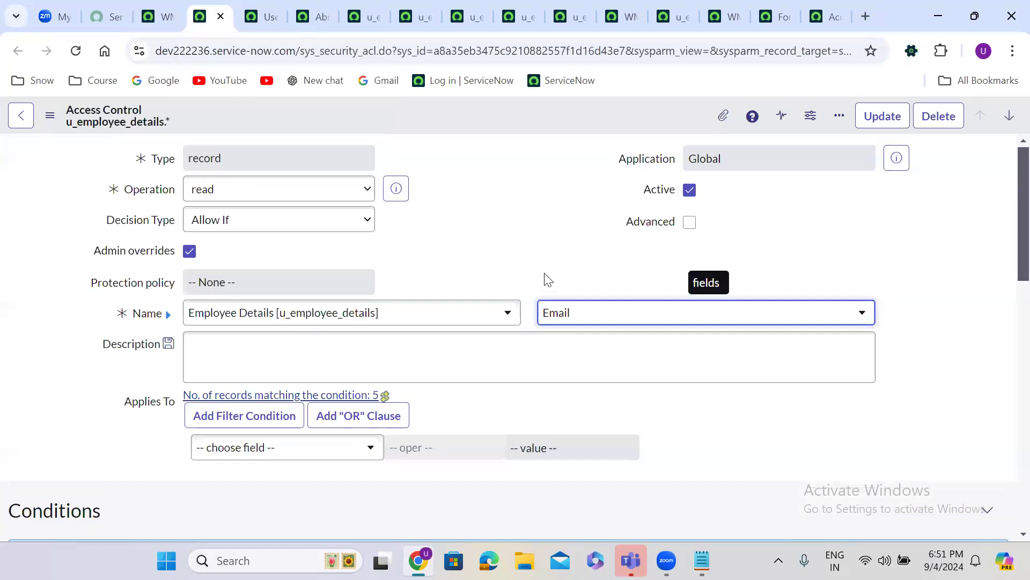
pyautogui.rightClick(432, 112)
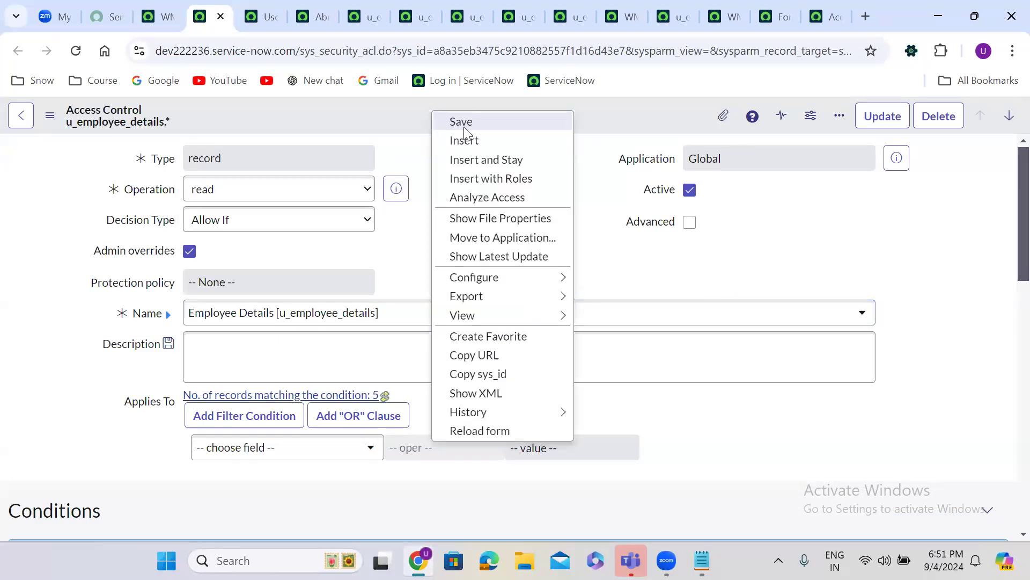
pyautogui.click(486, 159)
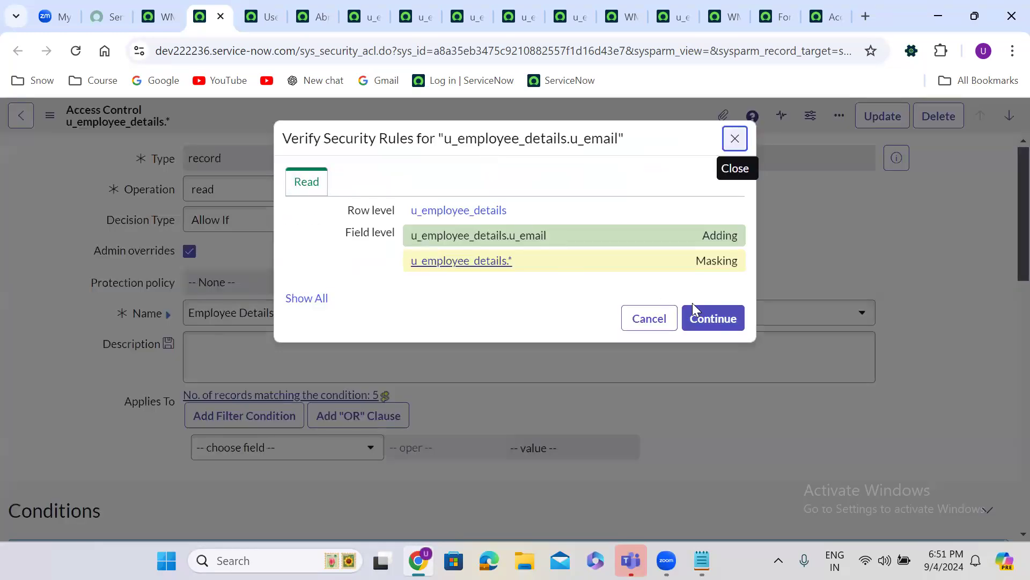
pyautogui.click(709, 317)
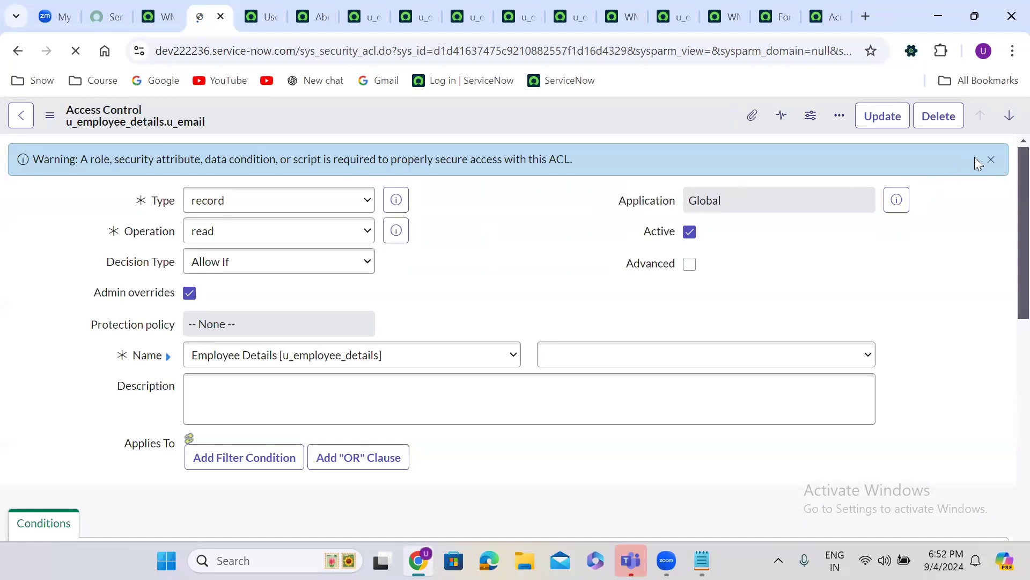
# Dismiss the missing-condition warning and switch the rule's field to Employee Name
pyautogui.click(991, 161)
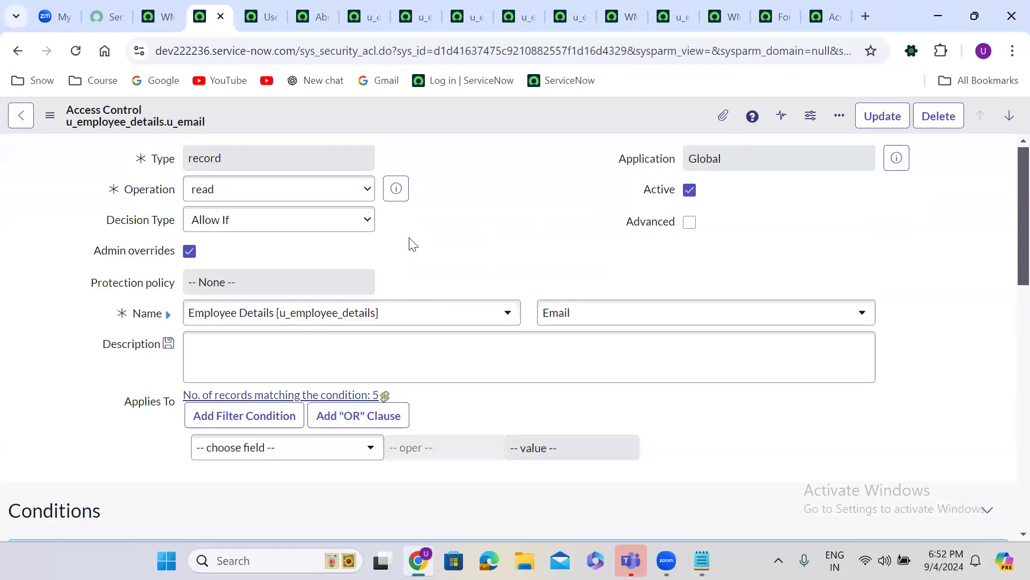
pyautogui.scroll(-8, 411, 244)
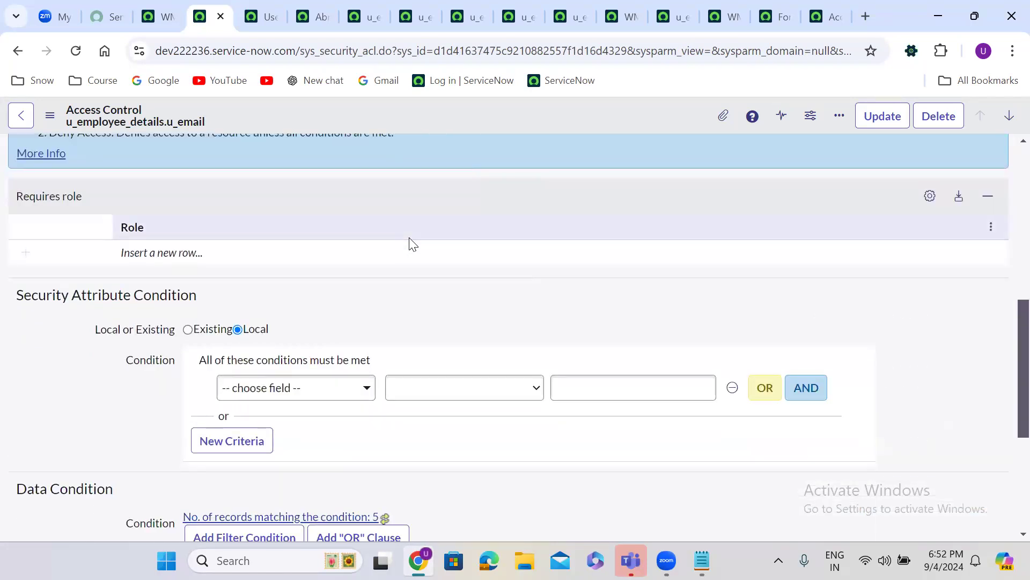
pyautogui.doubleClick(158, 253)
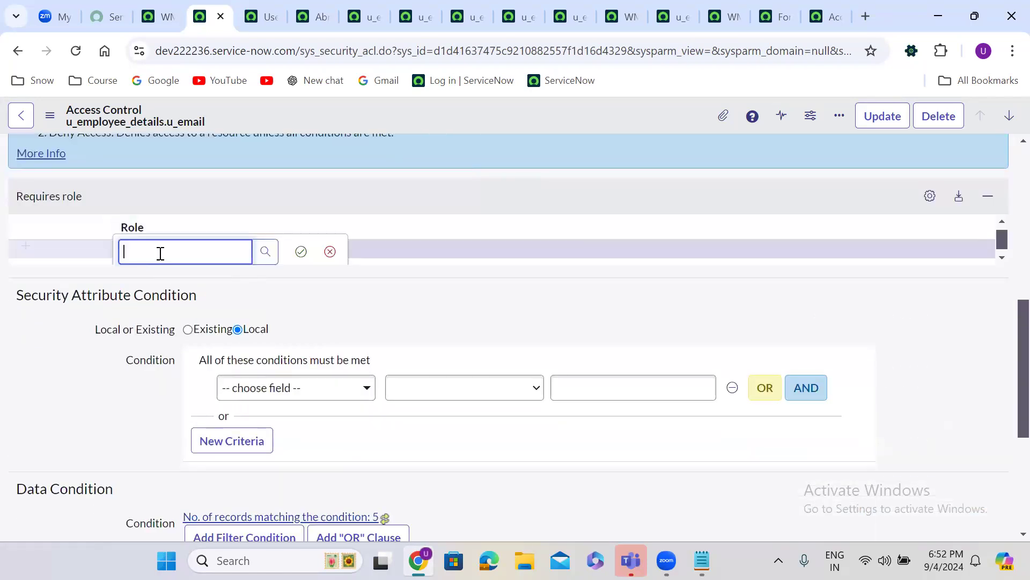
pyautogui.write('itil')
pyautogui.press('BackSpace')
pyautogui.press('BackSpace')
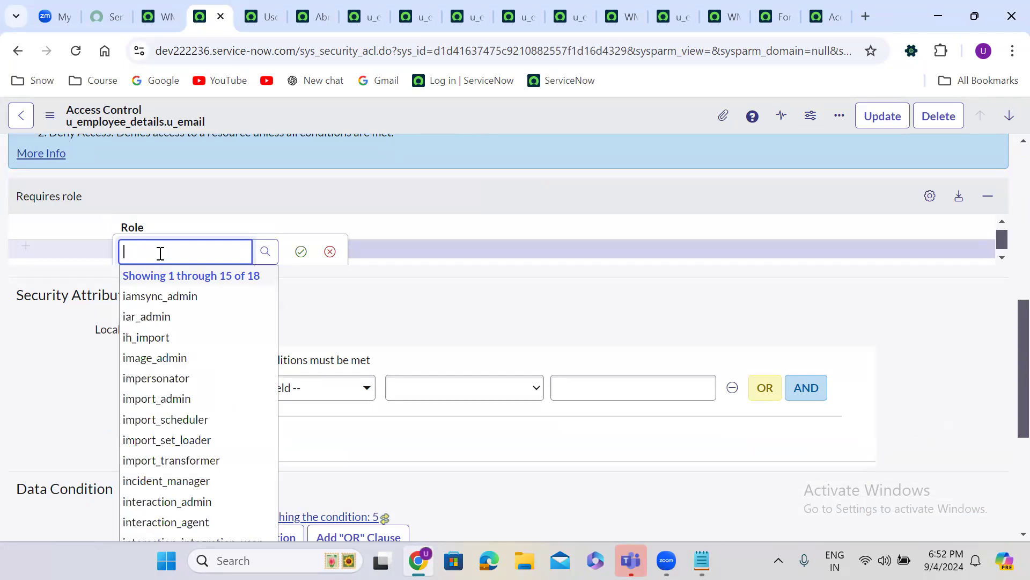
pyautogui.scroll(10, 1005, 177)
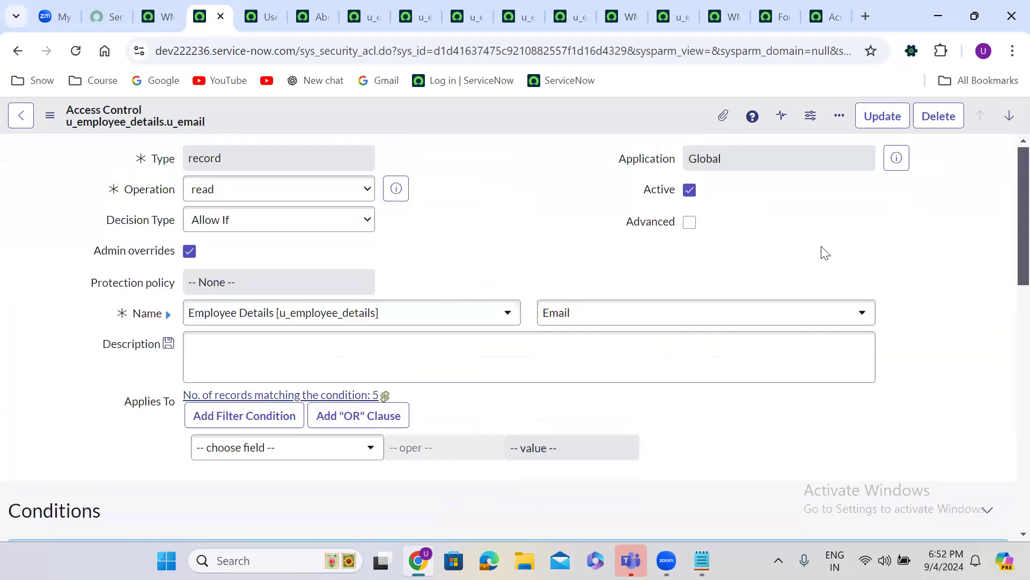
pyautogui.click(594, 313)
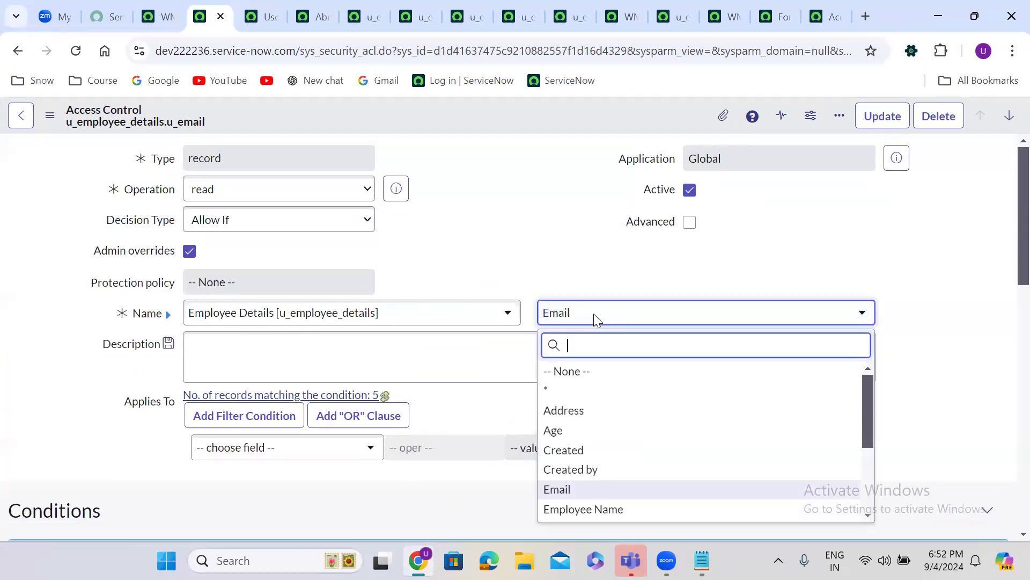
pyautogui.write('empl')
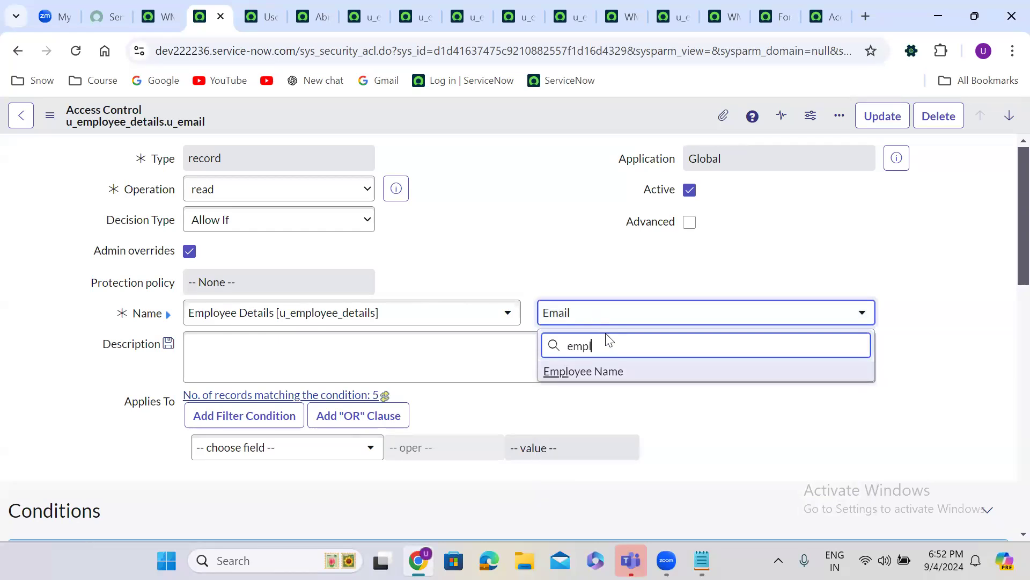
pyautogui.click(617, 375)
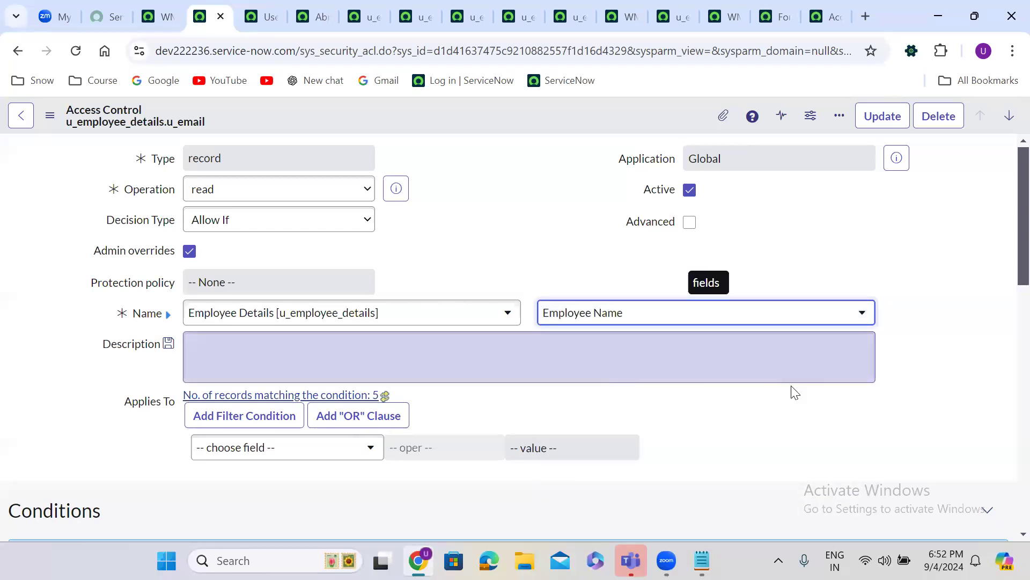
# Start adding itil as a required role, then cancel the new role row
pyautogui.scroll(-7, 758, 429)
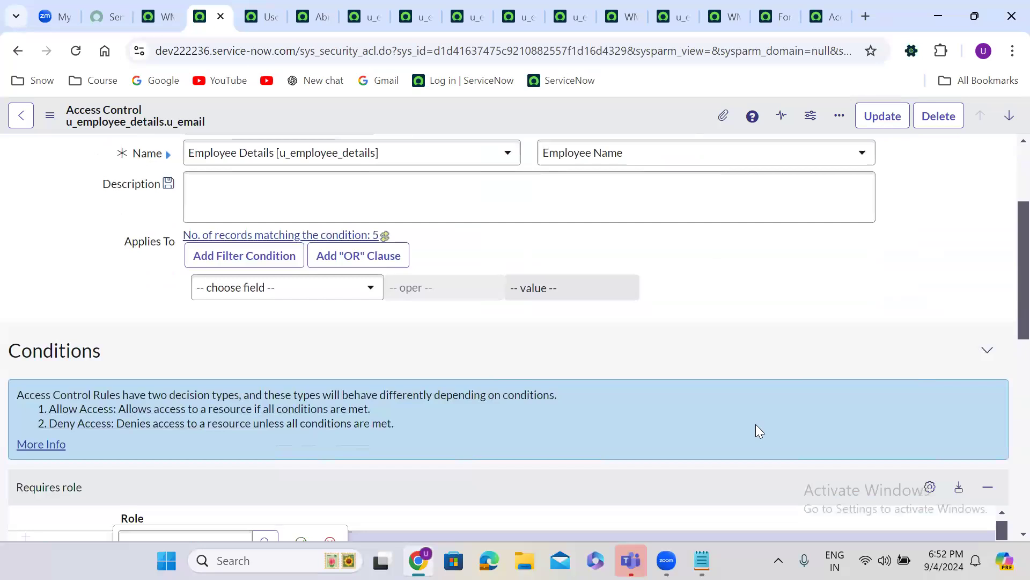
pyautogui.click(199, 311)
pyautogui.write('itil')
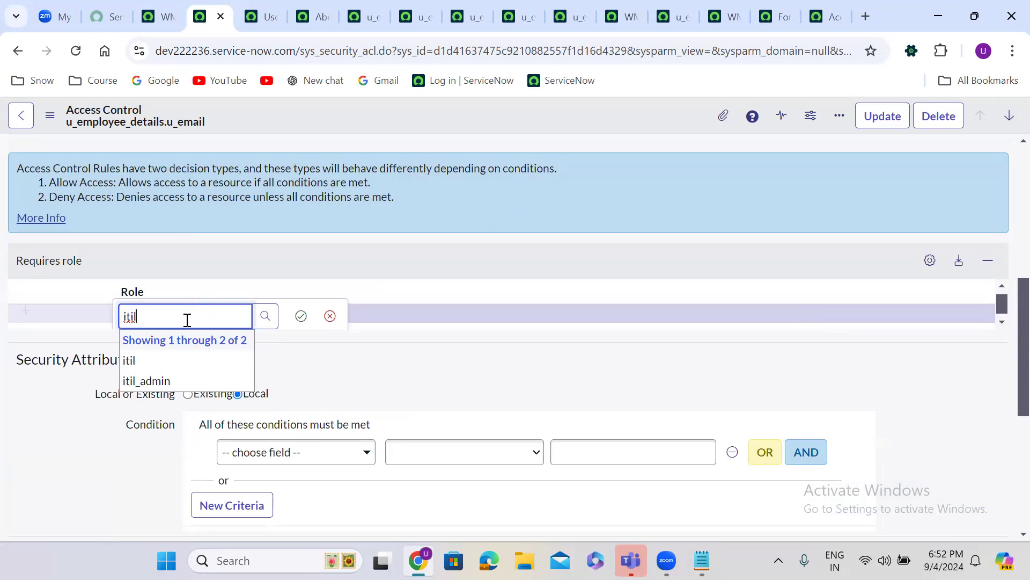
pyautogui.click(182, 362)
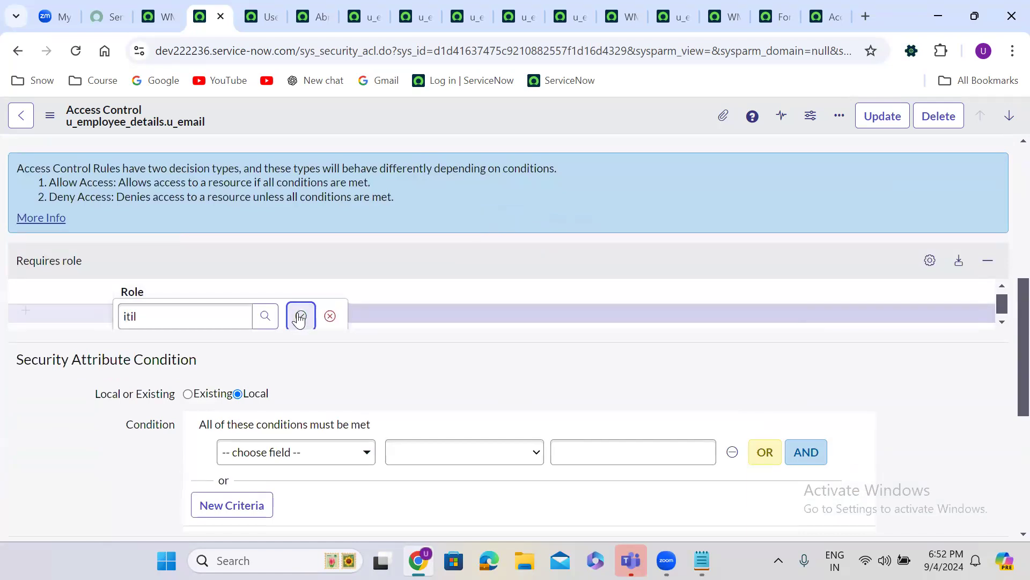
pyautogui.click(330, 318)
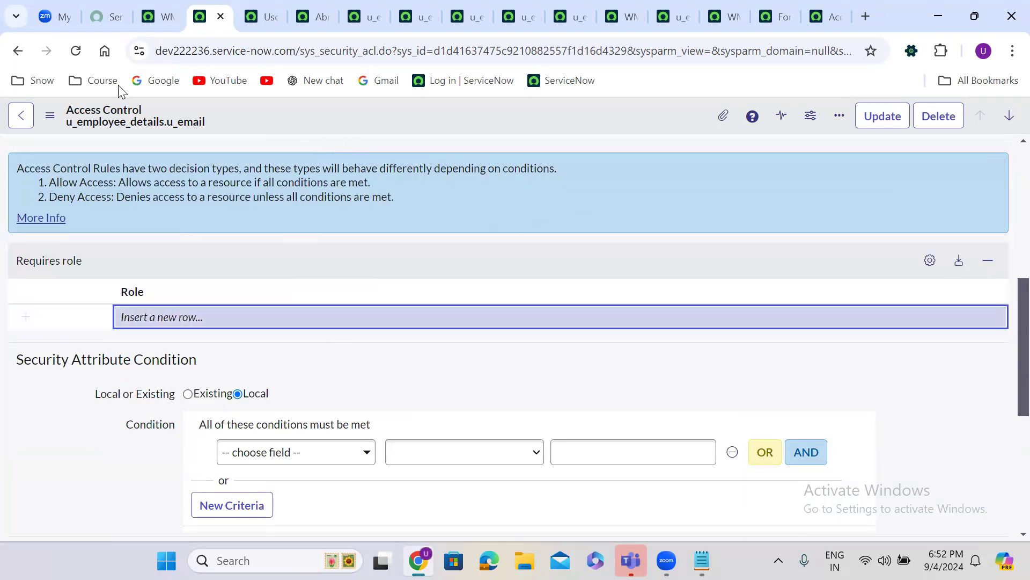
# Close the current ACL tab and open the Access Control (ACL) list by filtering 'access c'
pyautogui.click(158, 20)
pyautogui.click(202, 19)
pyautogui.click(220, 17)
pyautogui.click(78, 122)
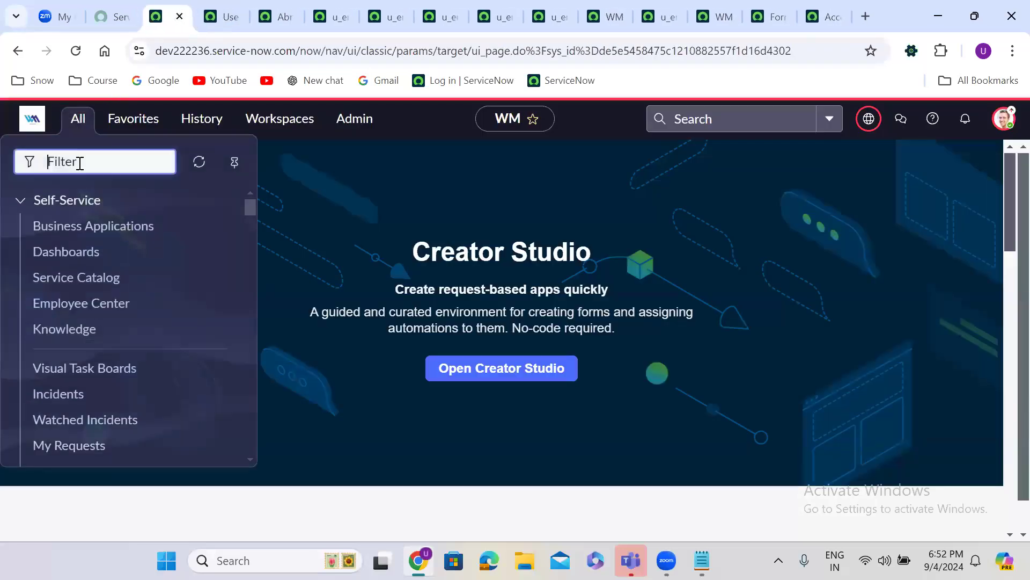
pyautogui.write('a')
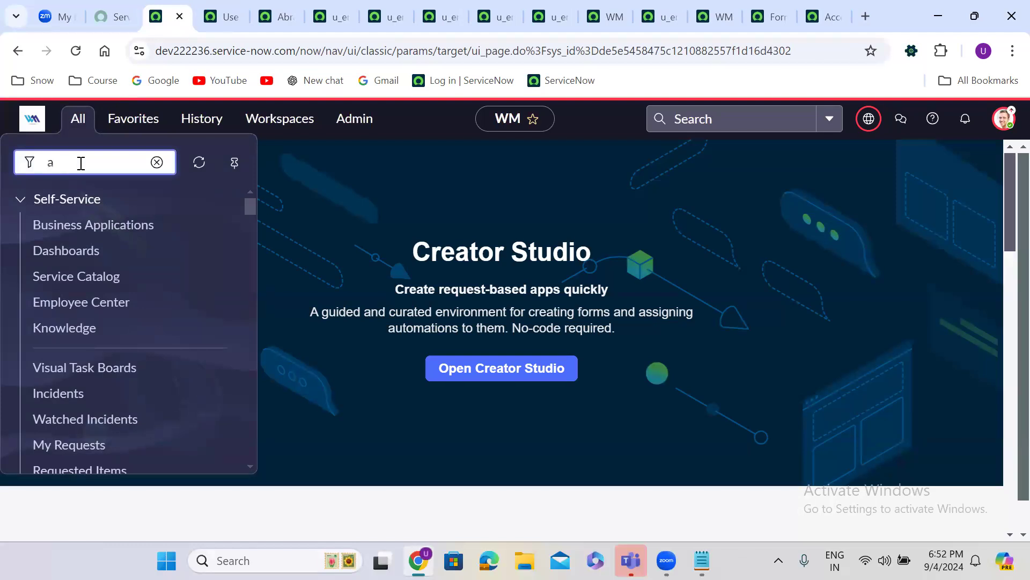
pyautogui.write('ccess c')
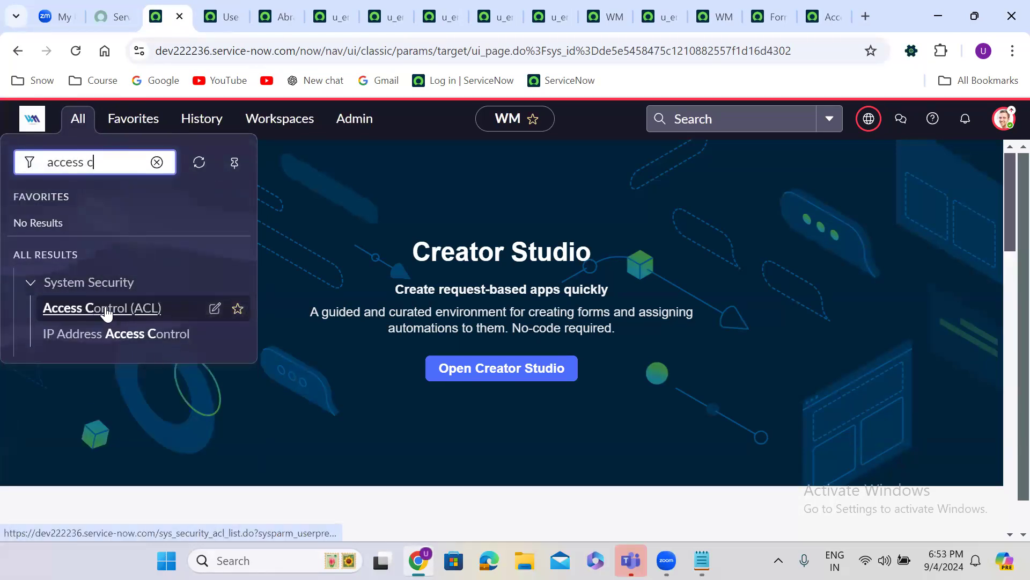
pyautogui.click(105, 308)
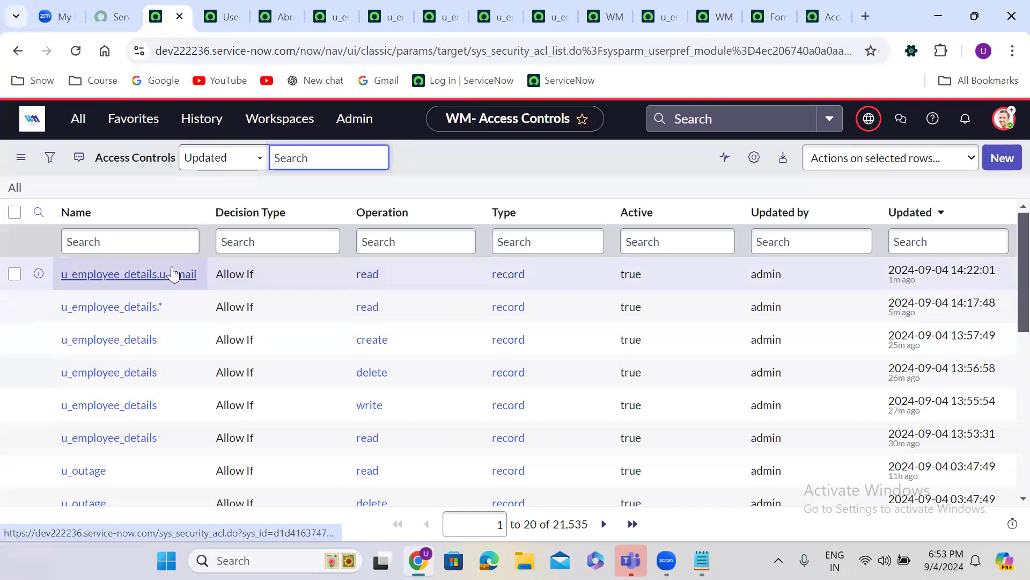
# Open the u_employee_details.u_email rule from the list in a new tab
pyautogui.rightClick(41, 279)
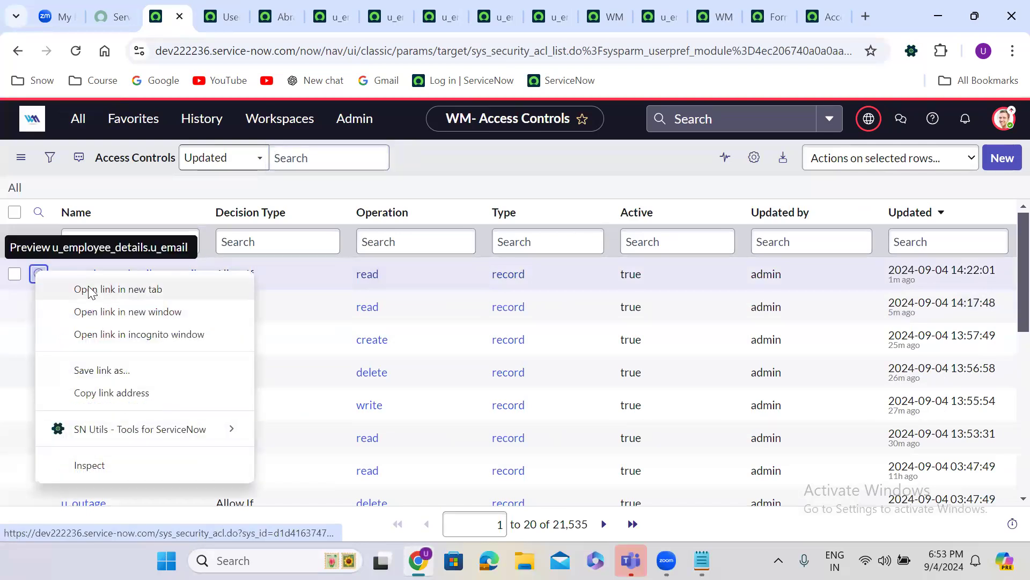
pyautogui.click(102, 287)
pyautogui.click(212, 16)
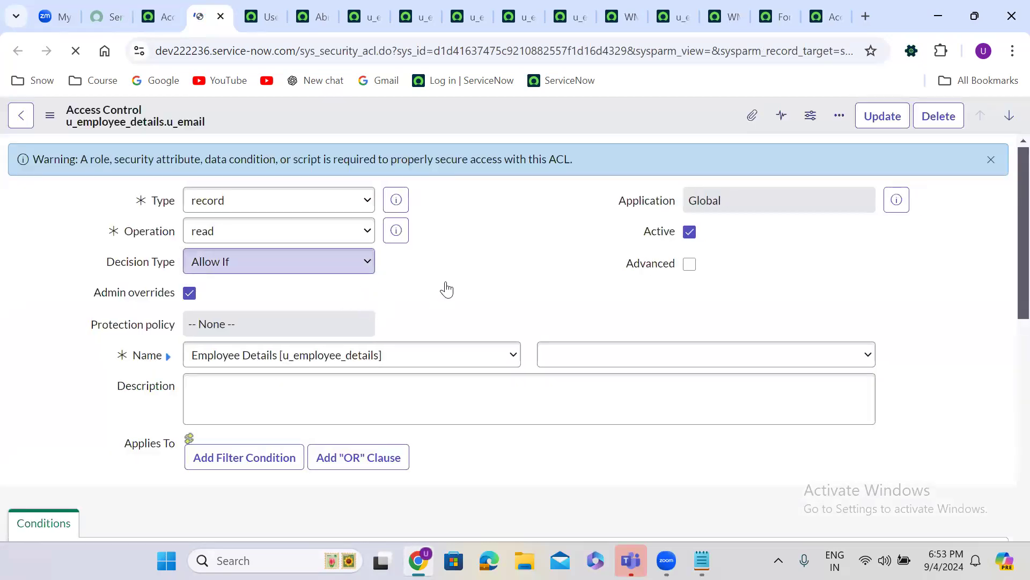
# Save the read rule with itil entered as its required role in the Empty ACL dialog
pyautogui.click(573, 356)
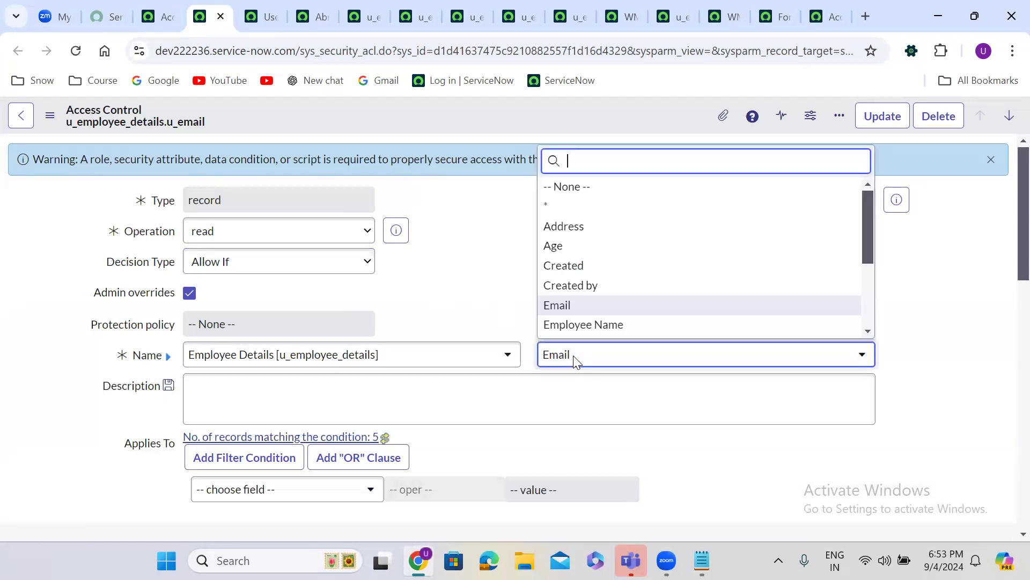
pyautogui.scroll(-1, 585, 328)
pyautogui.click(586, 328)
pyautogui.click(404, 228)
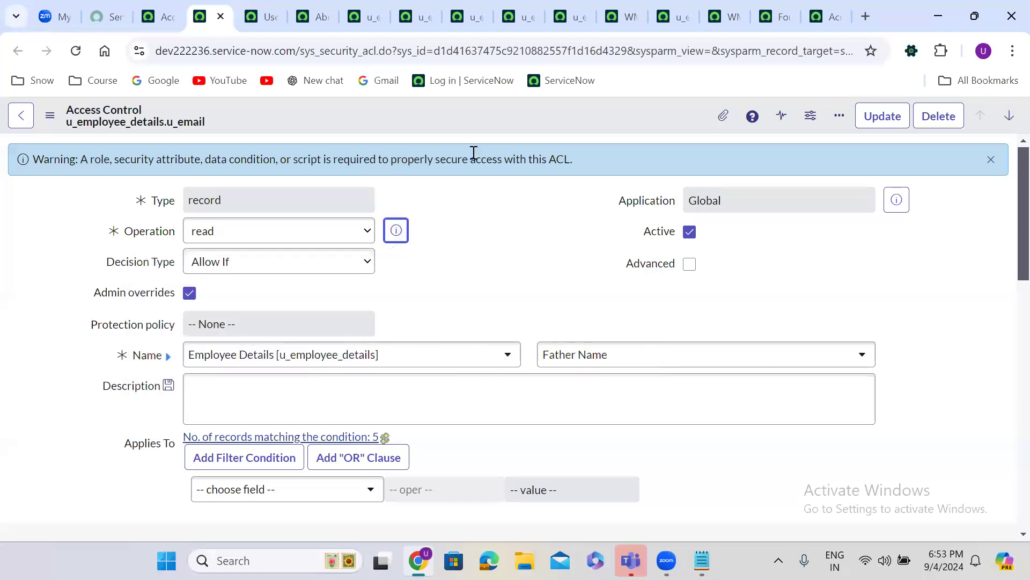
pyautogui.rightClick(456, 113)
pyautogui.click(498, 125)
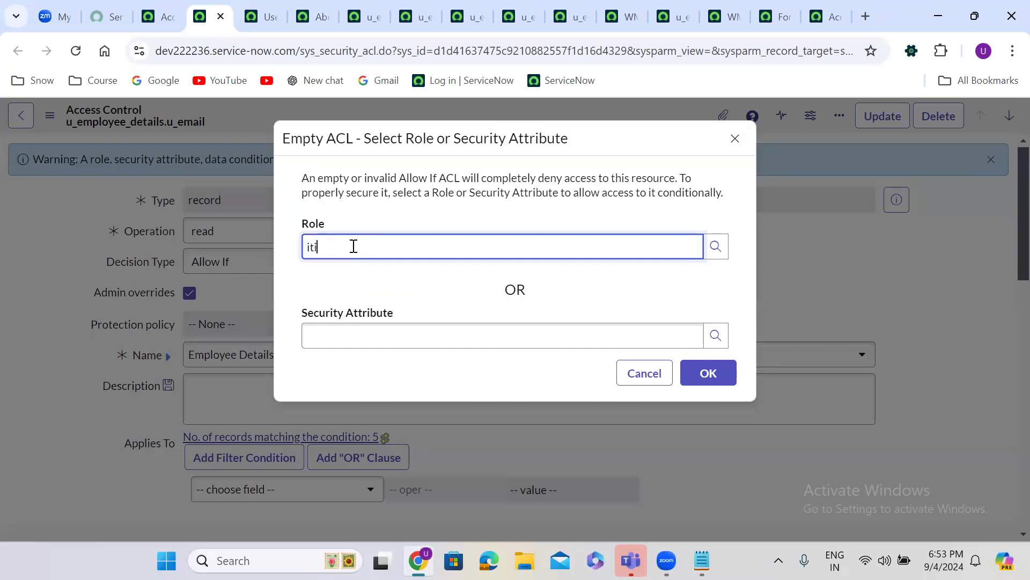
pyautogui.click(362, 292)
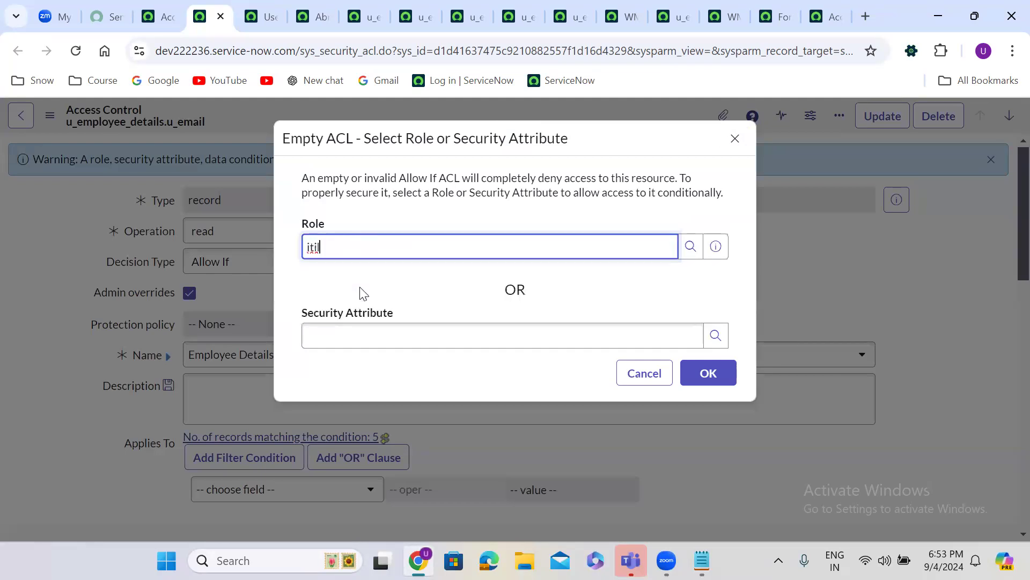
pyautogui.click(702, 372)
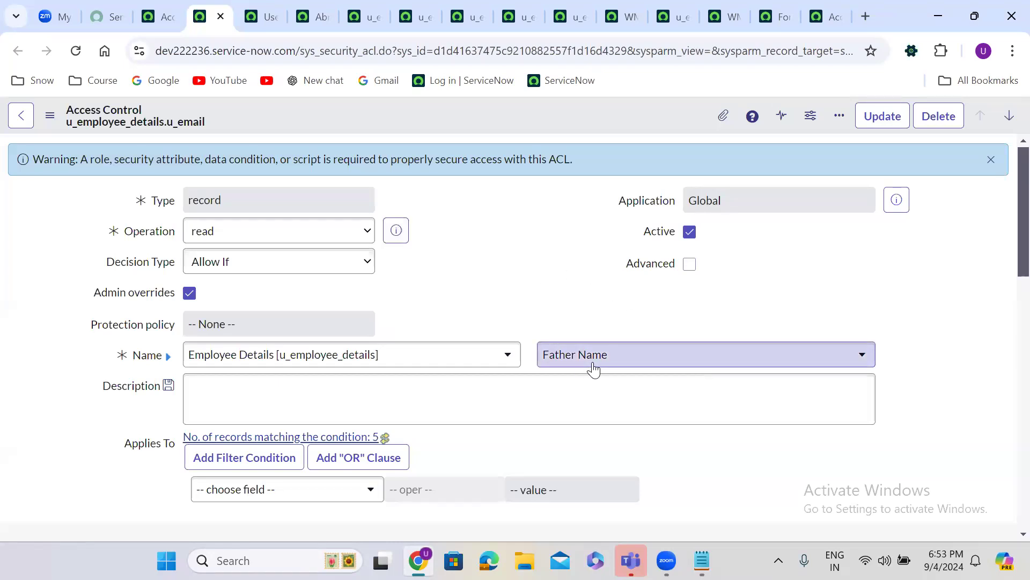
# Switch the rule's field to Employee Name and insert it as a new ACL record
pyautogui.click(570, 355)
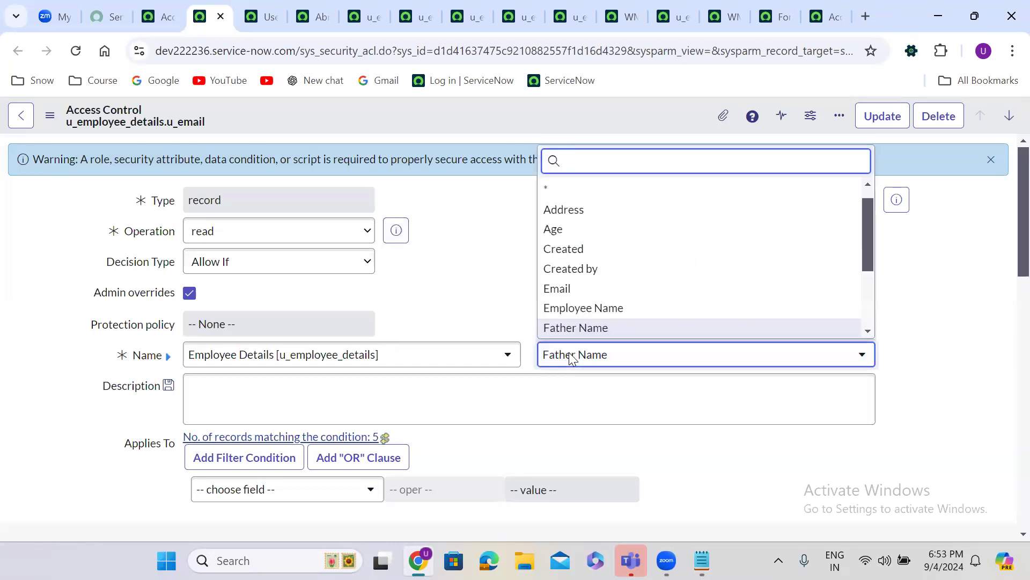
pyautogui.write('emplo')
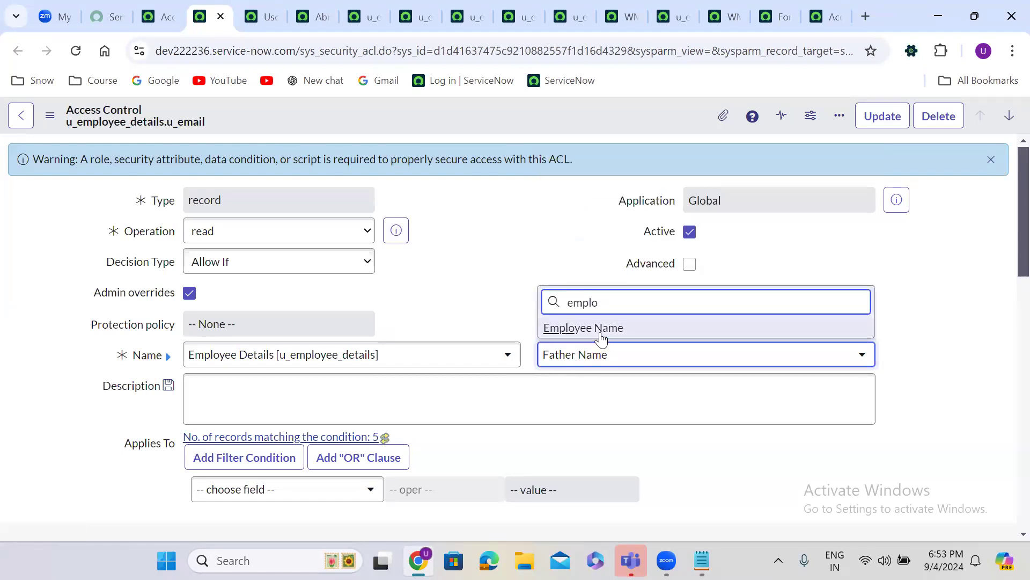
pyautogui.click(600, 330)
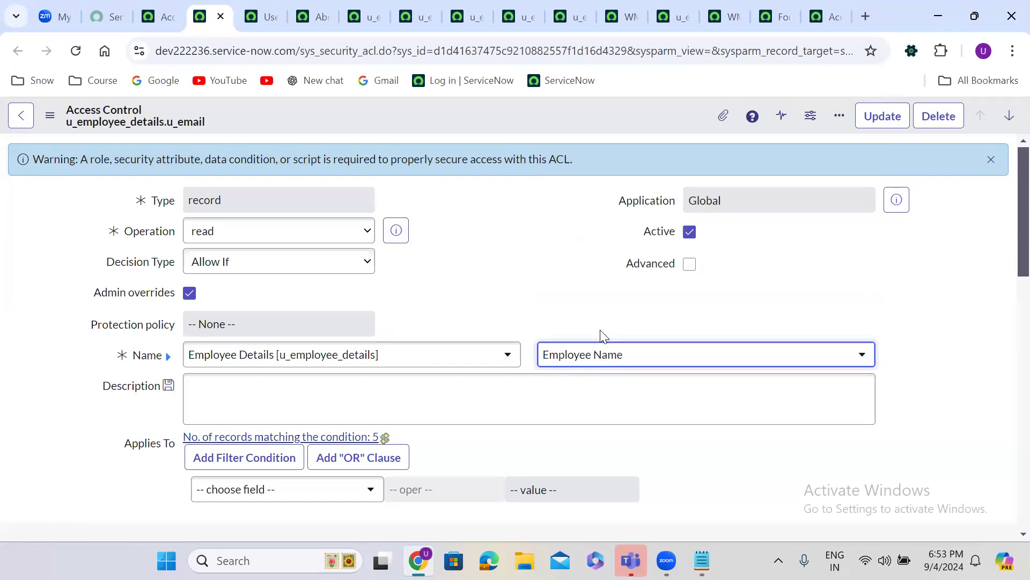
pyautogui.rightClick(413, 123)
pyautogui.click(444, 133)
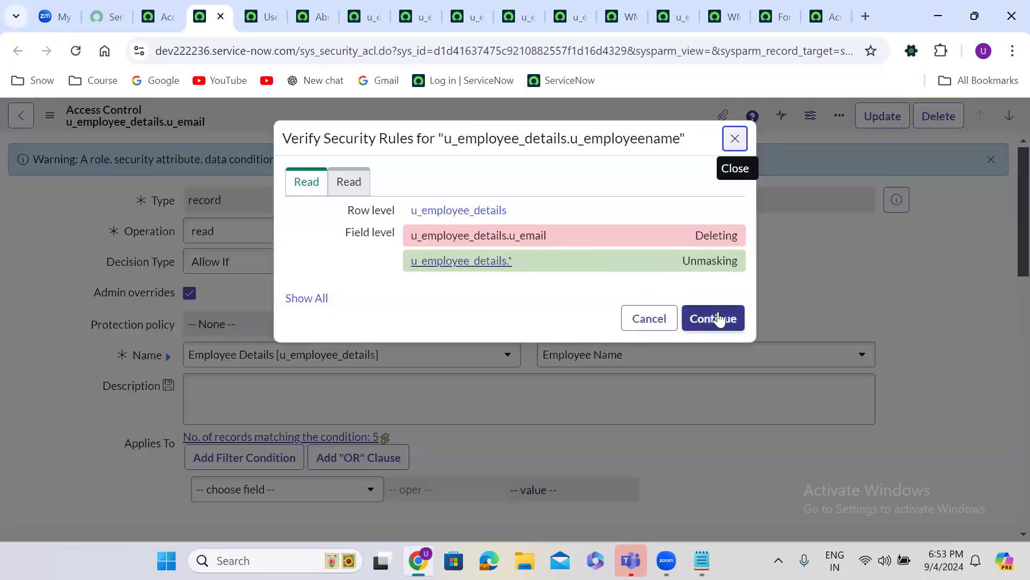
pyautogui.click(719, 321)
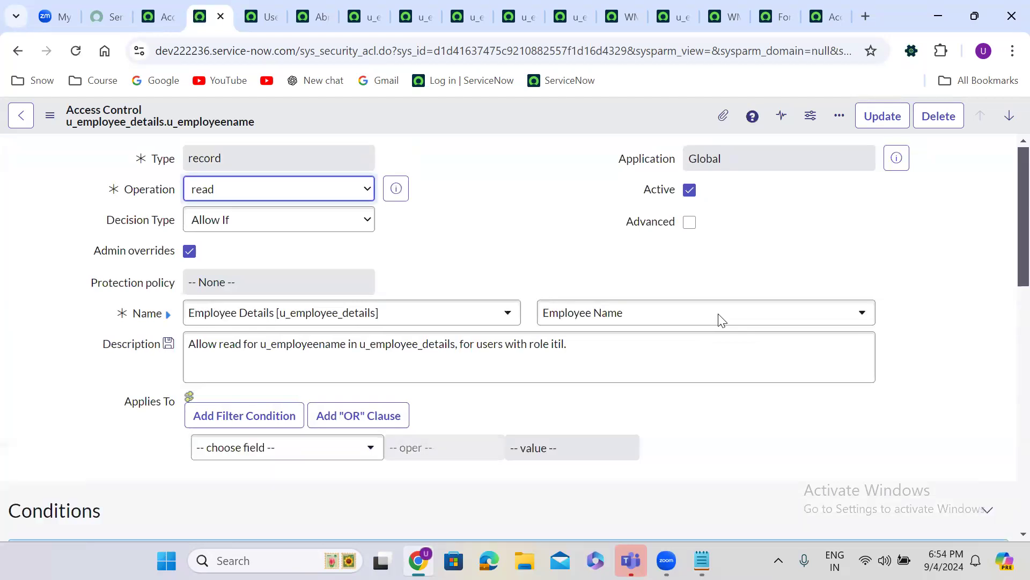
# Change the field to Father Name and insert a copy as a new ACL, staying on the form
pyautogui.click(601, 321)
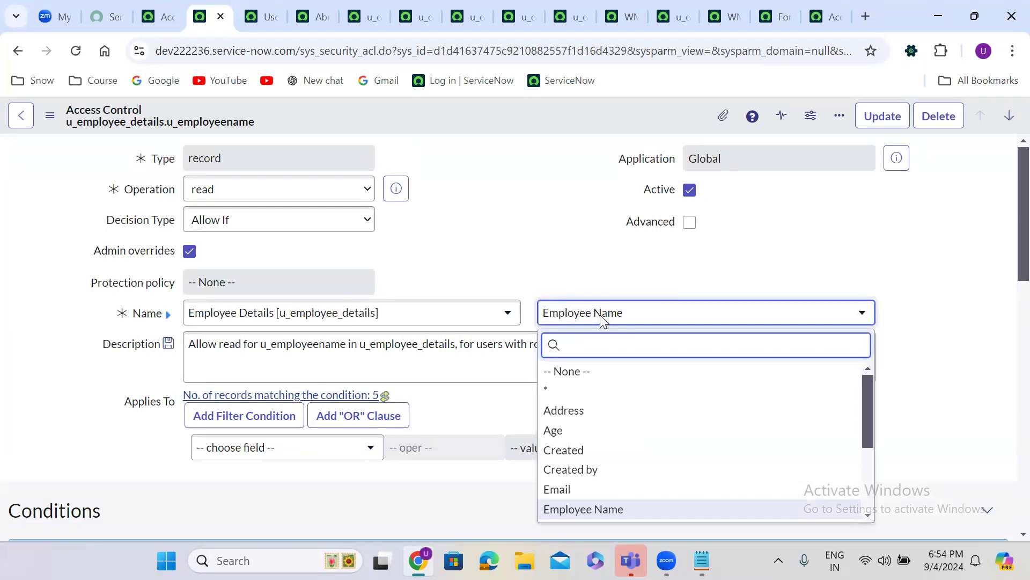
pyautogui.write('fat')
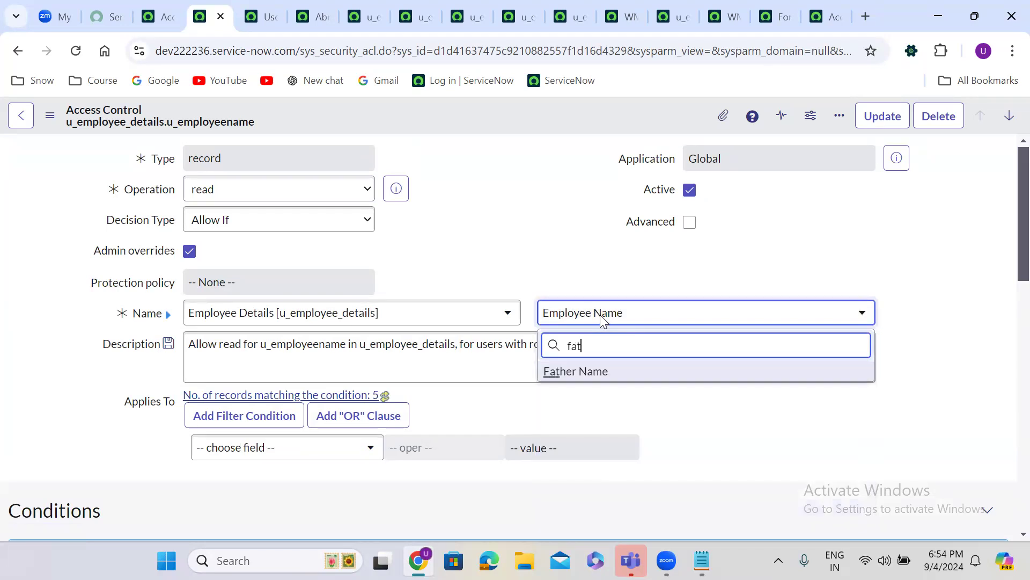
pyautogui.click(610, 378)
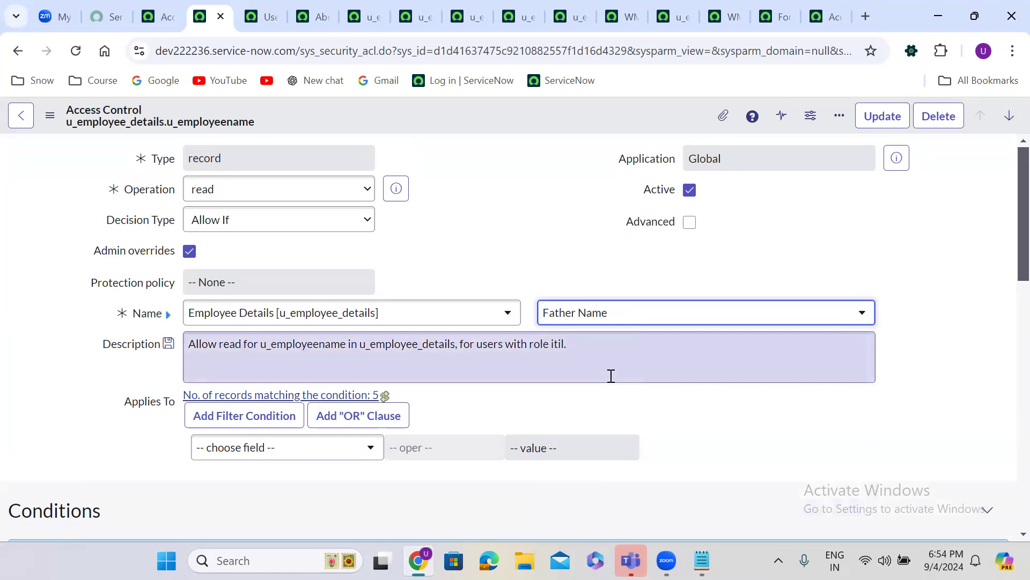
pyautogui.rightClick(437, 109)
pyautogui.click(489, 161)
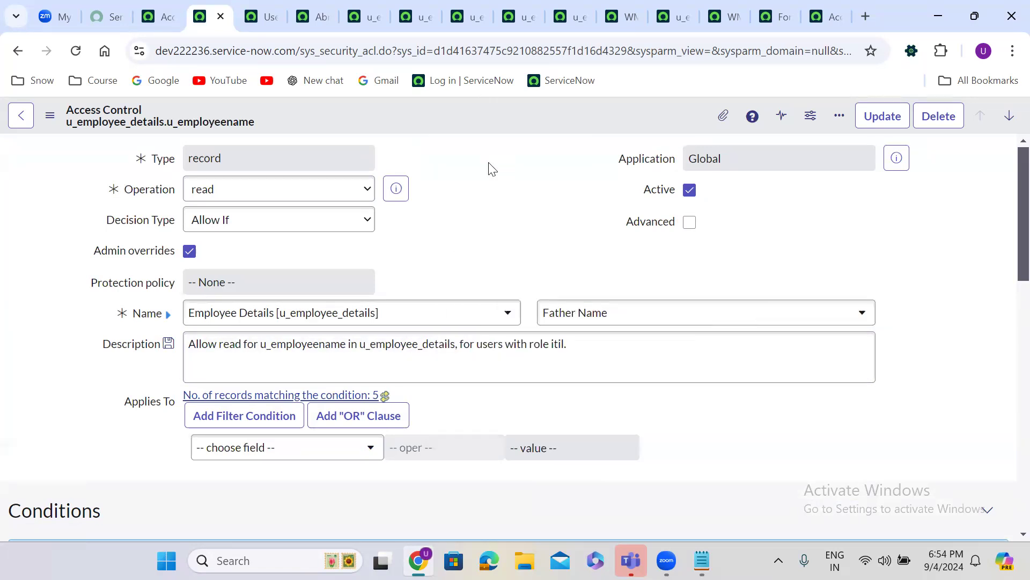
pyautogui.click(718, 319)
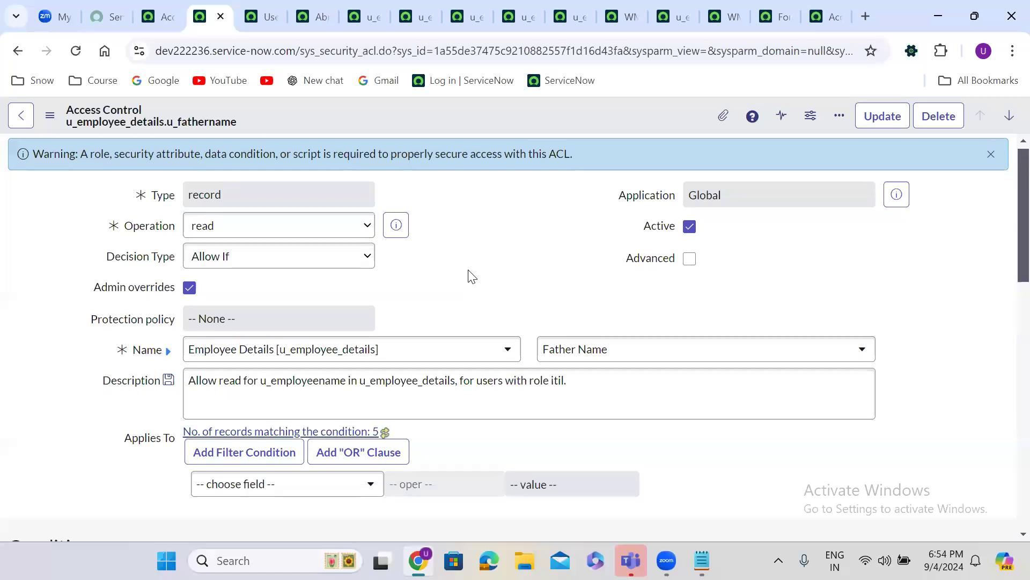
# Add itil as the required role on the u_fathername read rule and save it
pyautogui.scroll(-10, 469, 270)
pyautogui.click(197, 265)
pyautogui.click(194, 264)
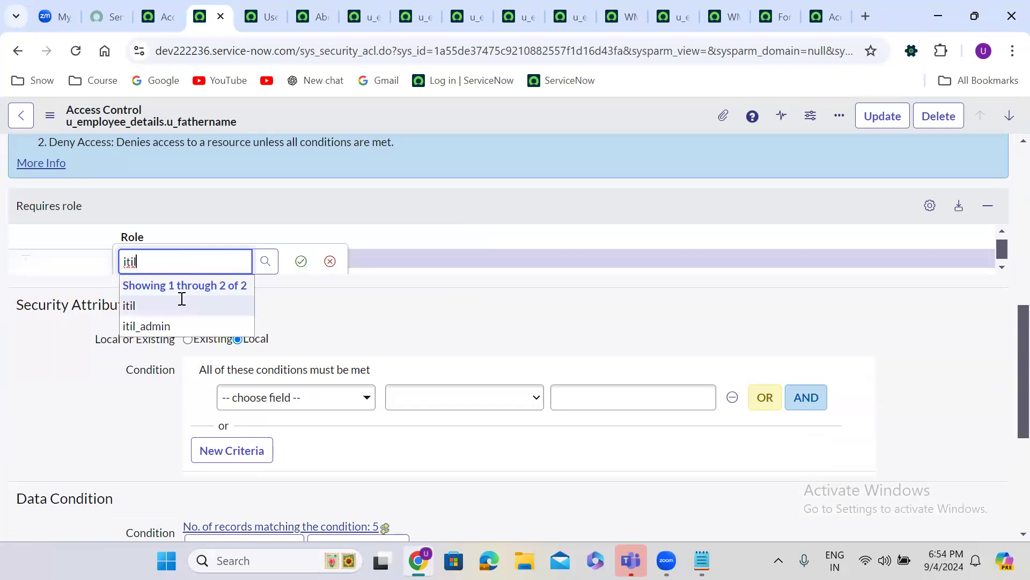
pyautogui.click(180, 301)
pyautogui.click(304, 261)
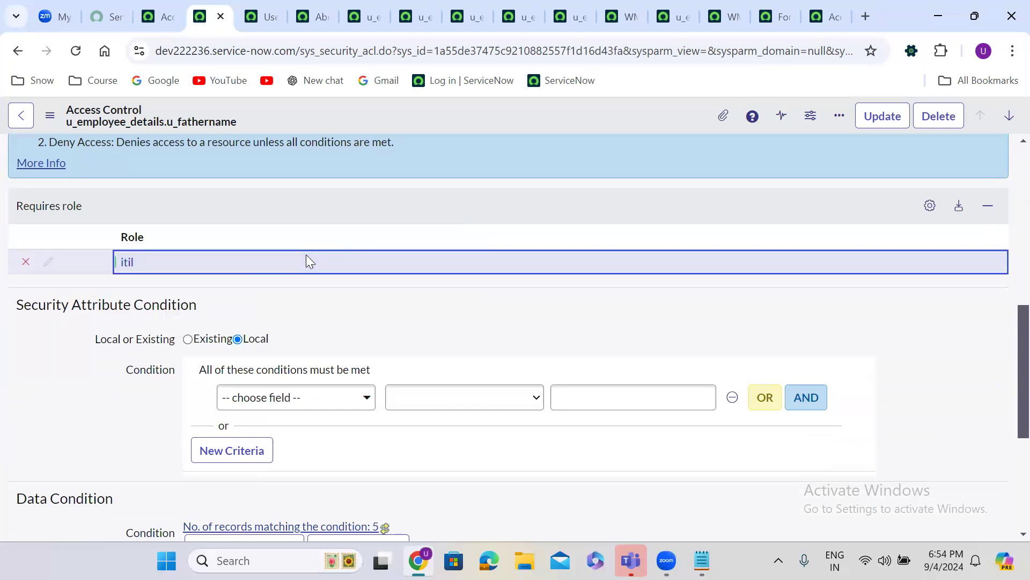
pyautogui.rightClick(461, 110)
pyautogui.click(489, 120)
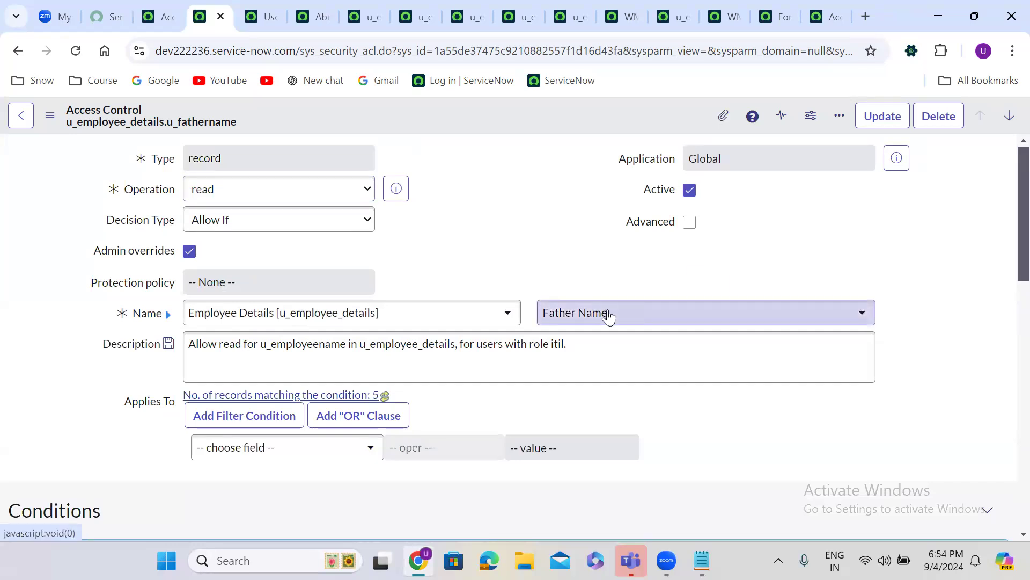
# Point the copied rule at Mother Name and insert it as u_employee_details.u_mothername
pyautogui.click(609, 316)
pyautogui.write('mot')
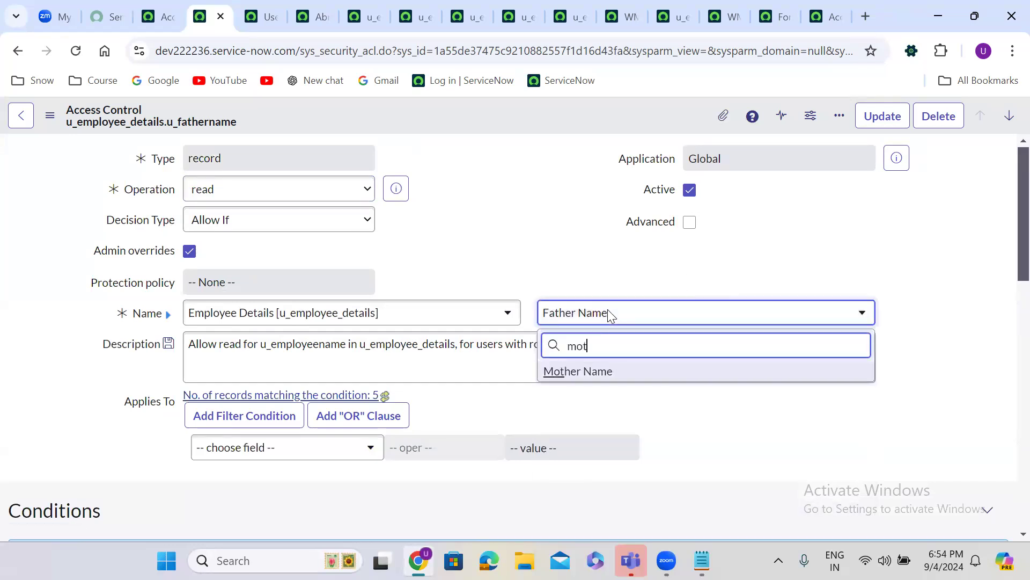
pyautogui.click(621, 370)
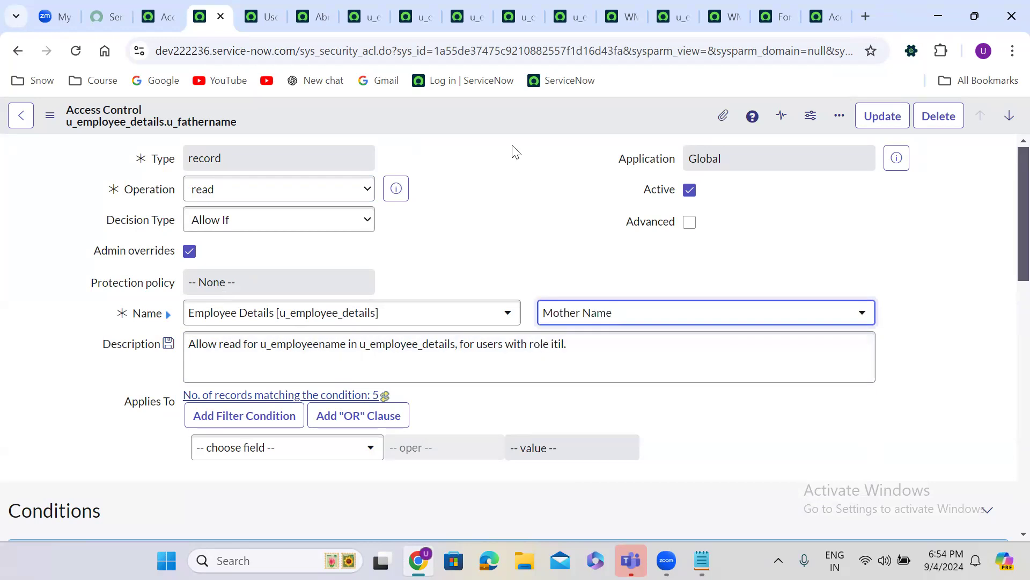
pyautogui.rightClick(420, 110)
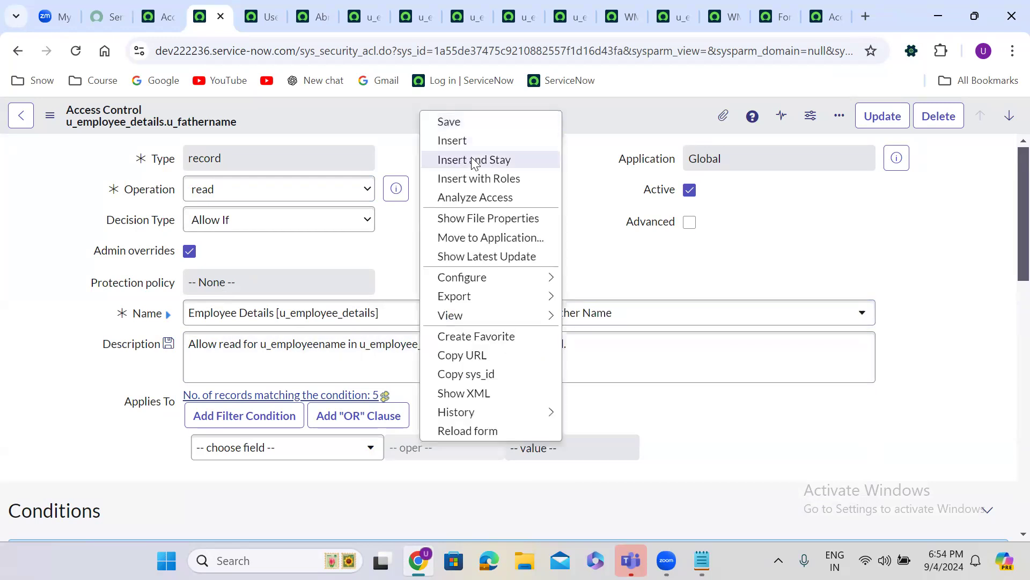
pyautogui.click(473, 159)
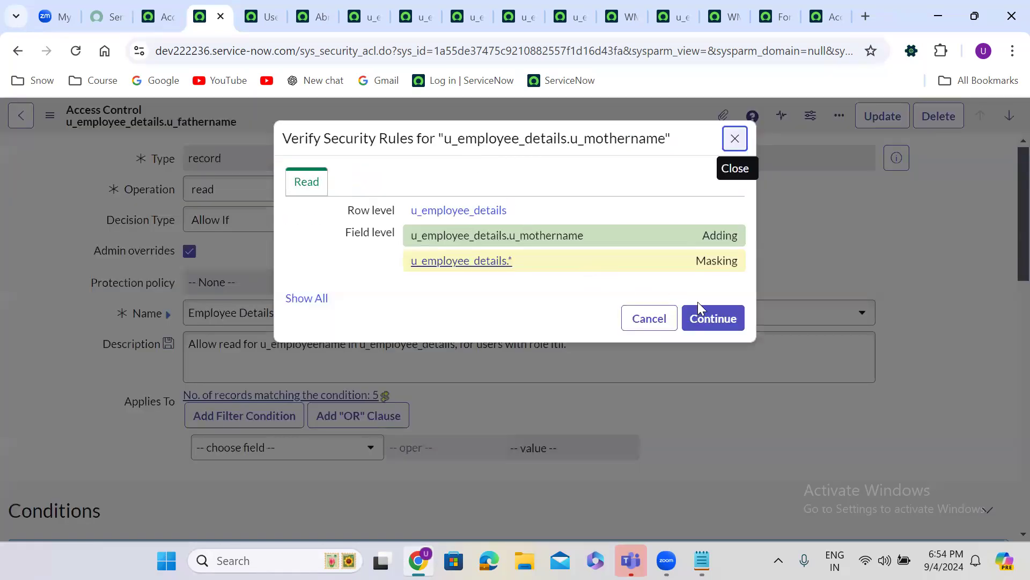
pyautogui.click(726, 319)
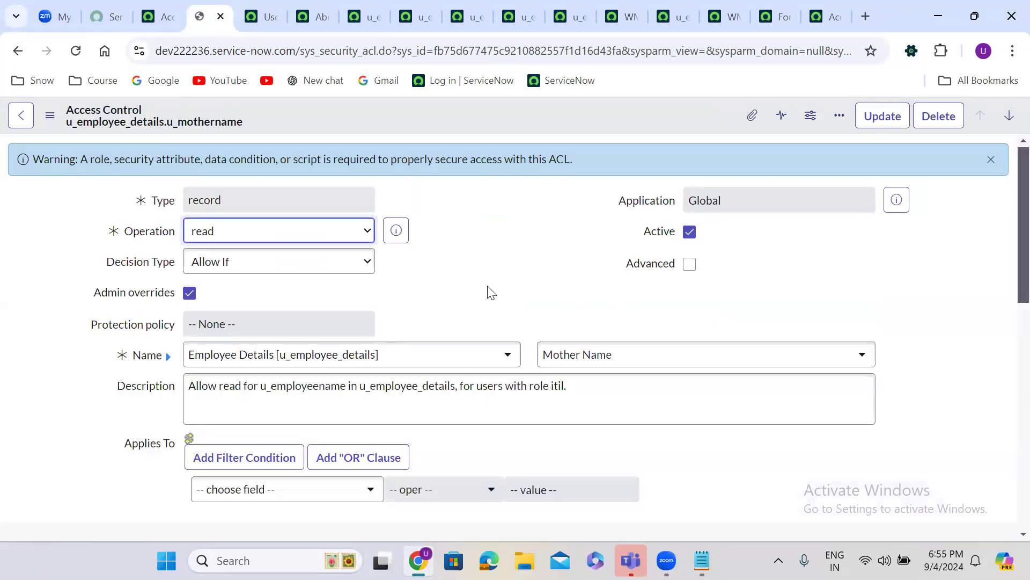
# Add itil as the Mother Name ACL's required role, save it, and return to the Access Controls list
pyautogui.scroll(-10, 487, 292)
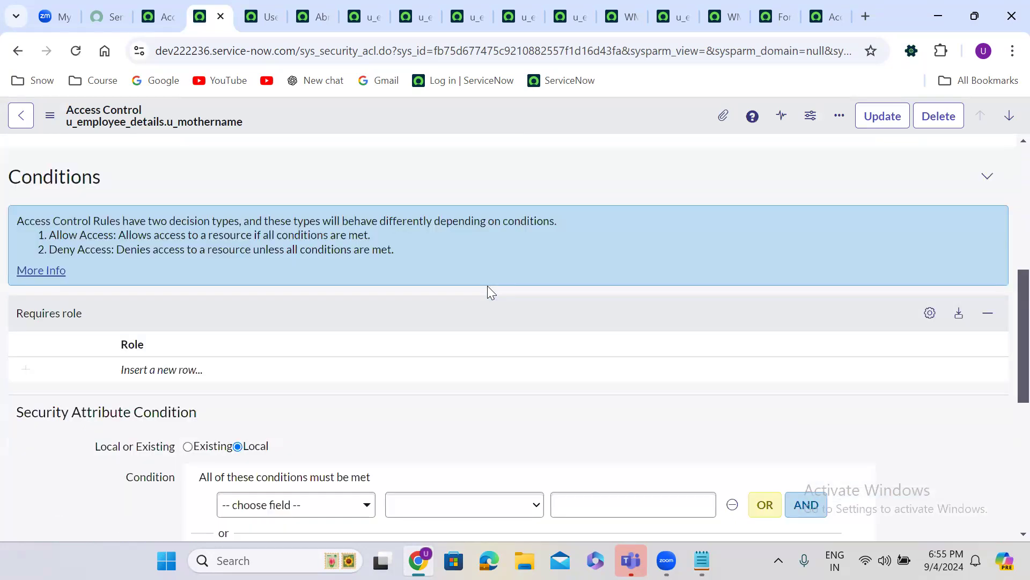
pyautogui.click(184, 224)
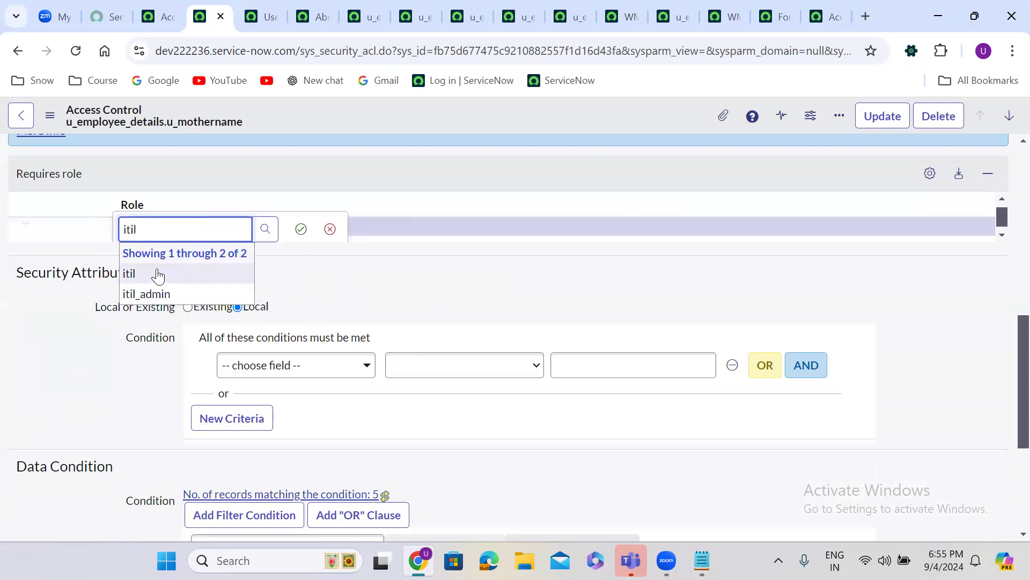
pyautogui.click(159, 273)
pyautogui.click(301, 229)
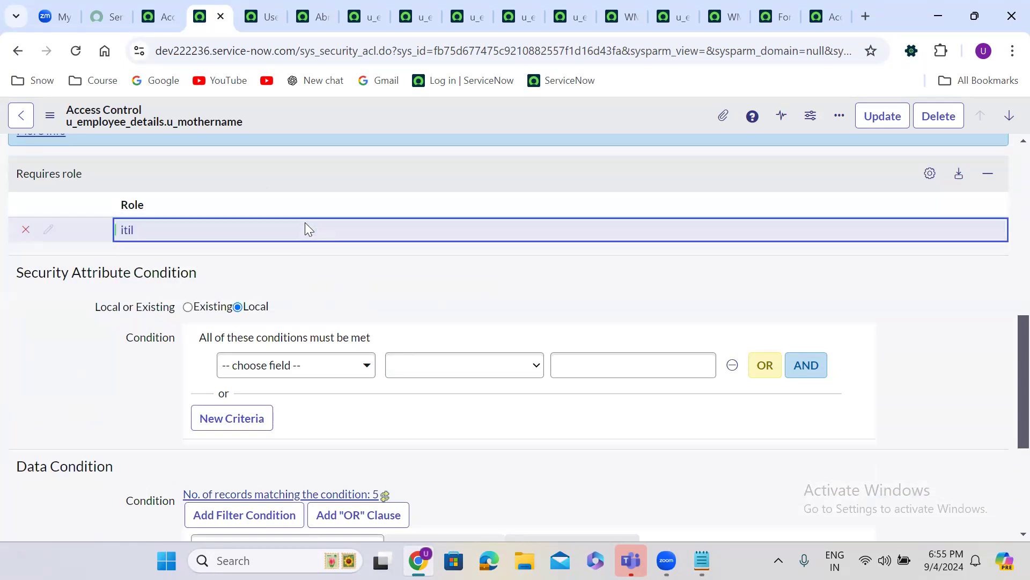
pyautogui.rightClick(491, 110)
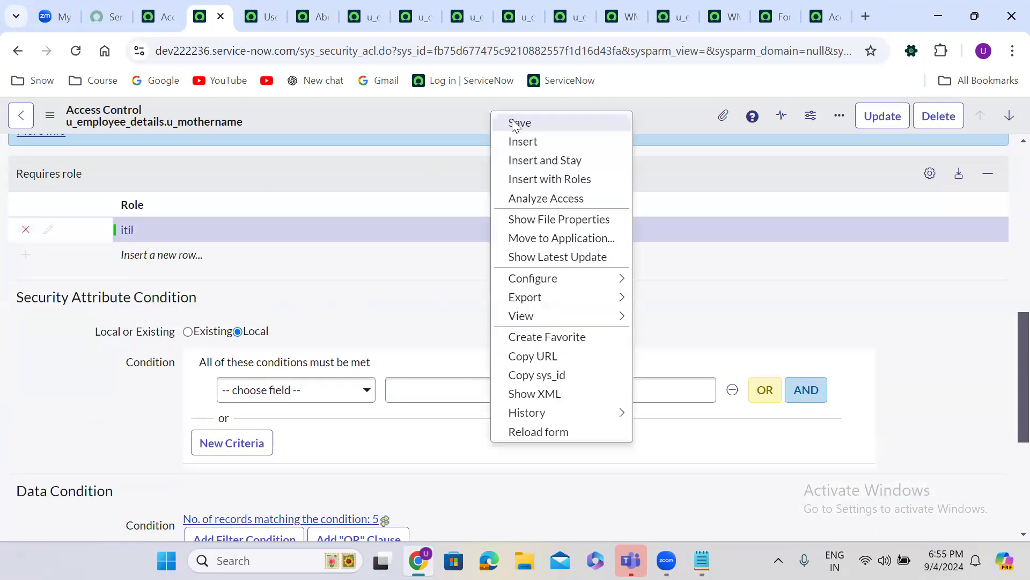
pyautogui.click(510, 120)
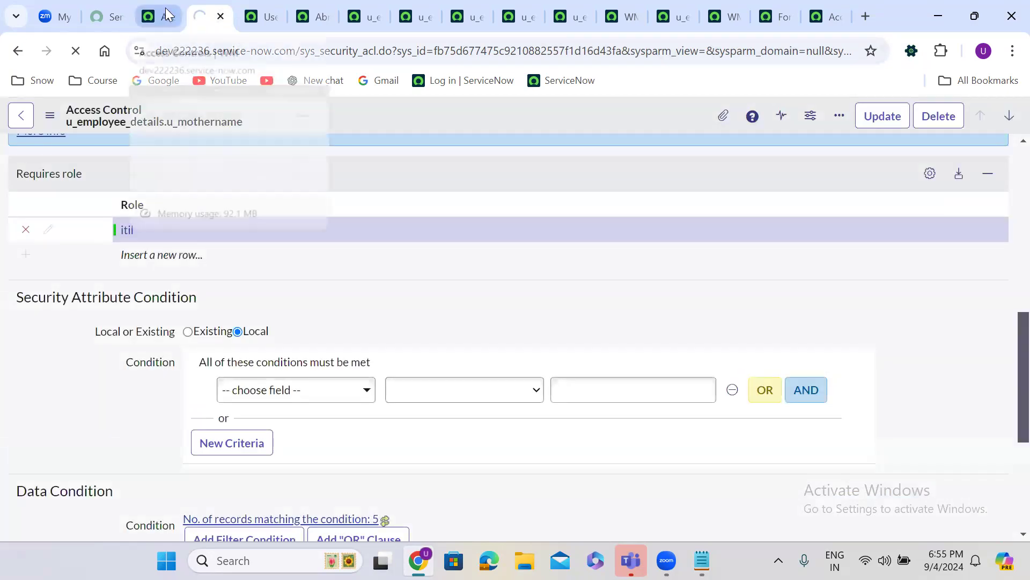
pyautogui.click(165, 9)
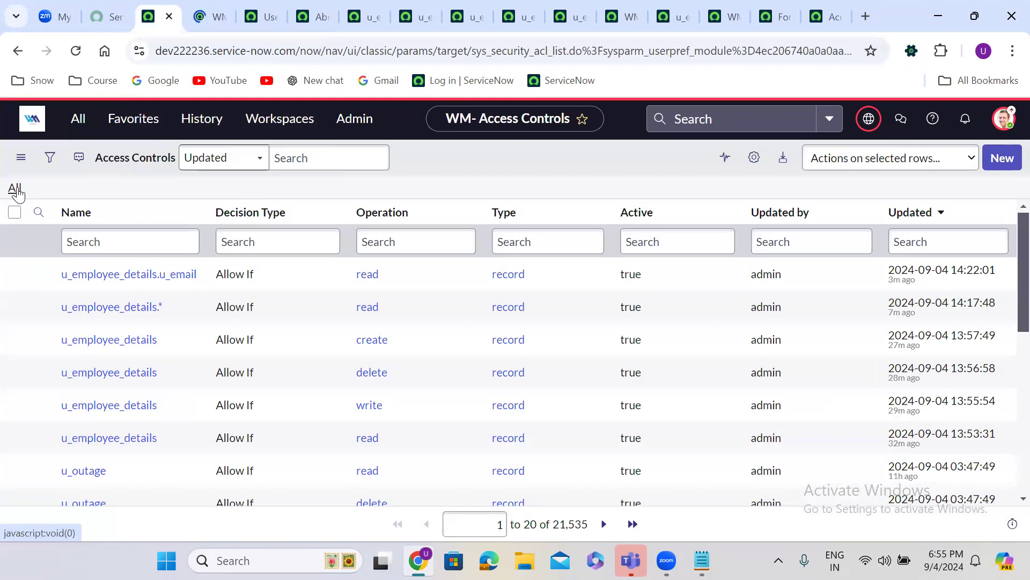
# Refresh the Access Controls list to show All and close the old mother name tab
pyautogui.click(15, 189)
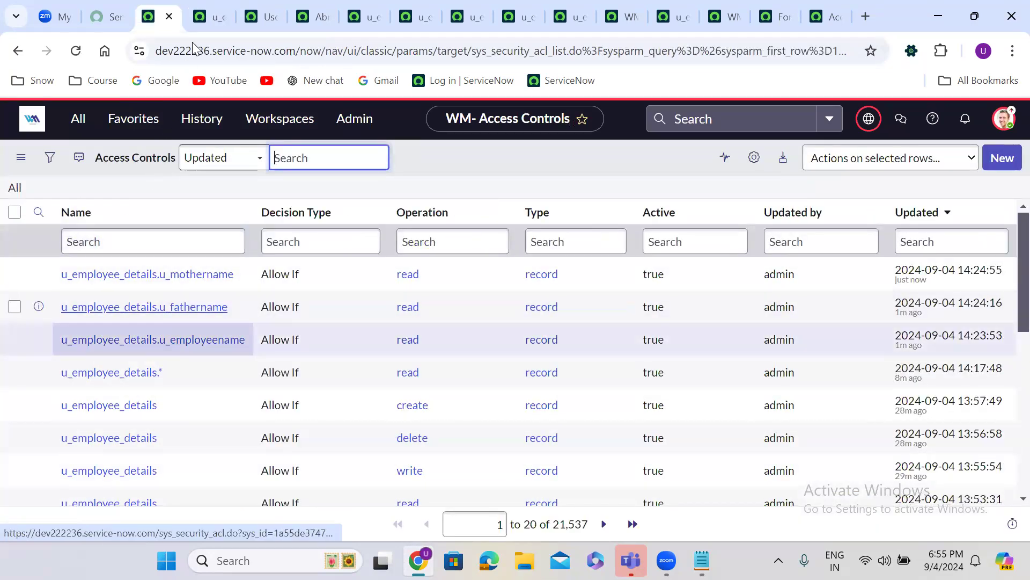
pyautogui.click(220, 16)
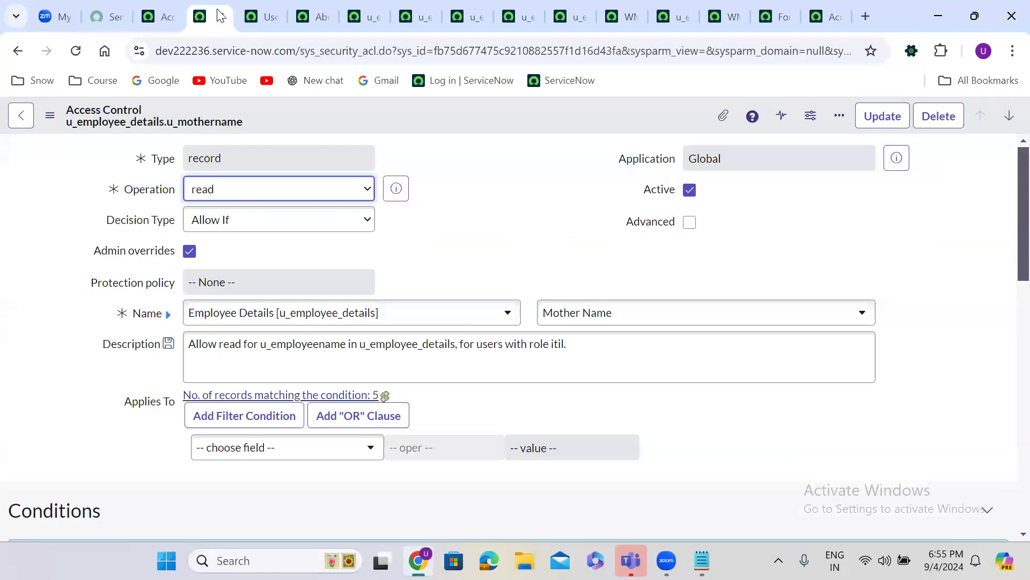
pyautogui.click(226, 16)
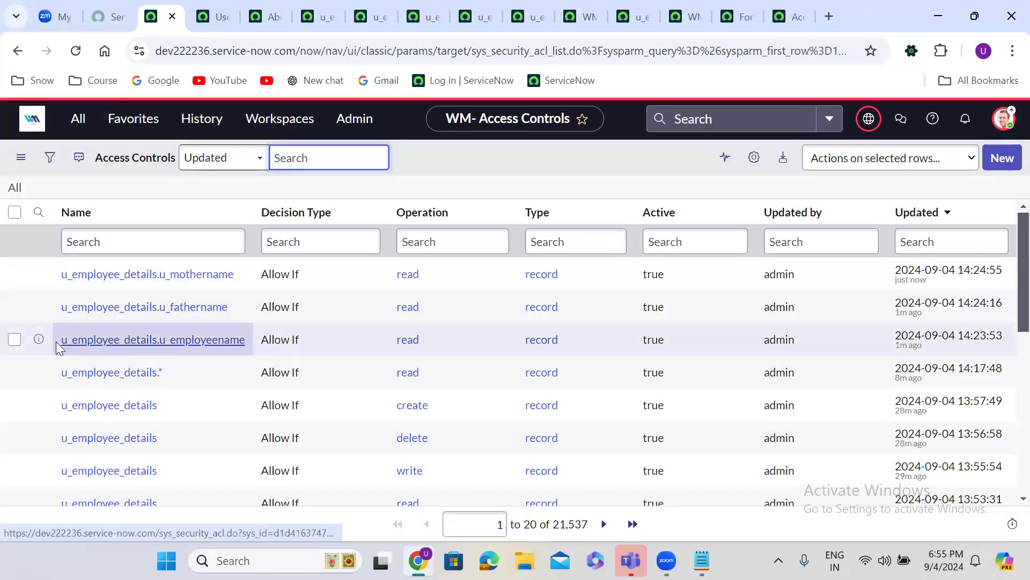
# Open the employee name, father name and mother name read ACLs in new tabs
pyautogui.rightClick(38, 339)
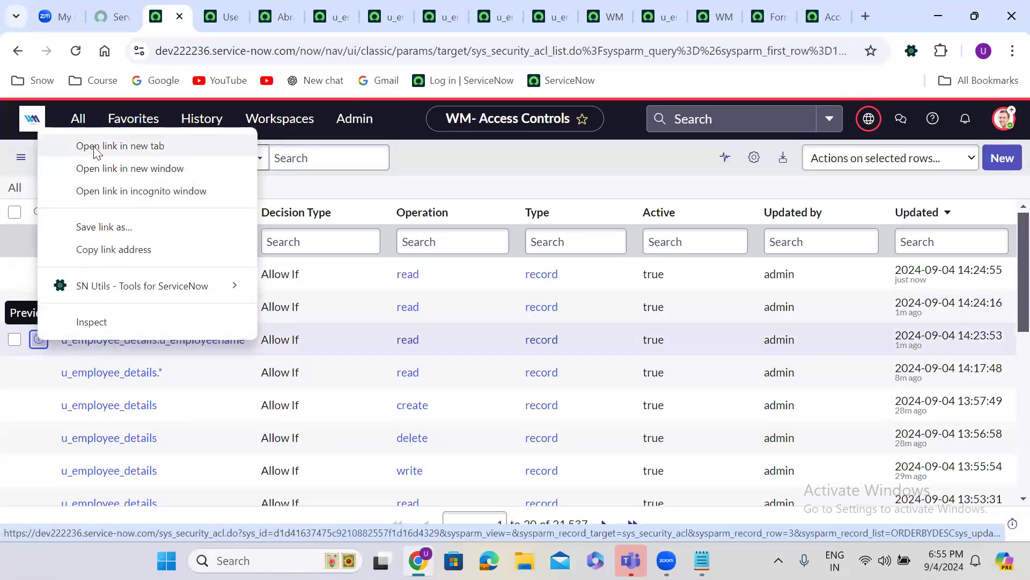
pyautogui.click(95, 152)
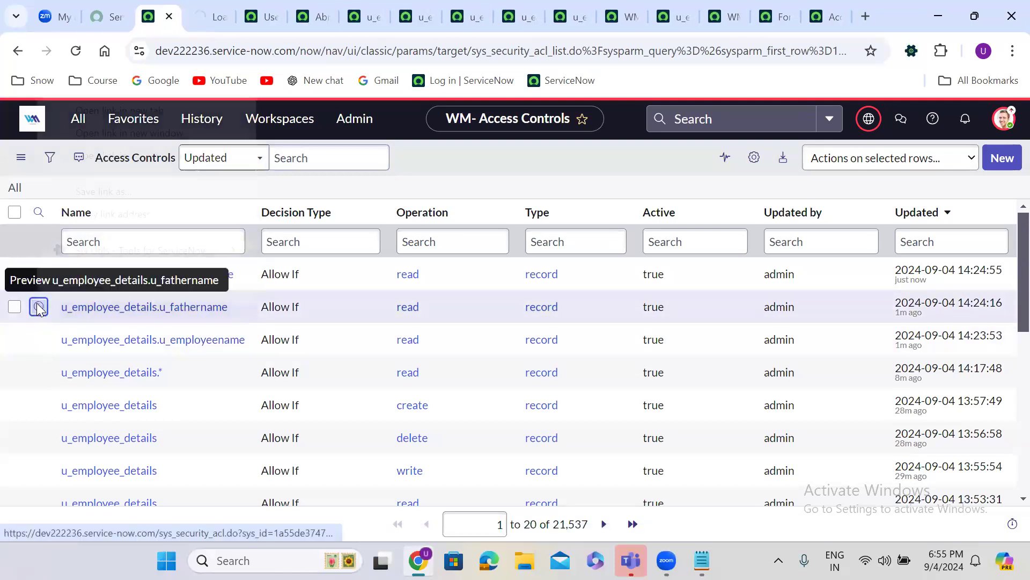
pyautogui.rightClick(38, 307)
pyautogui.click(164, 114)
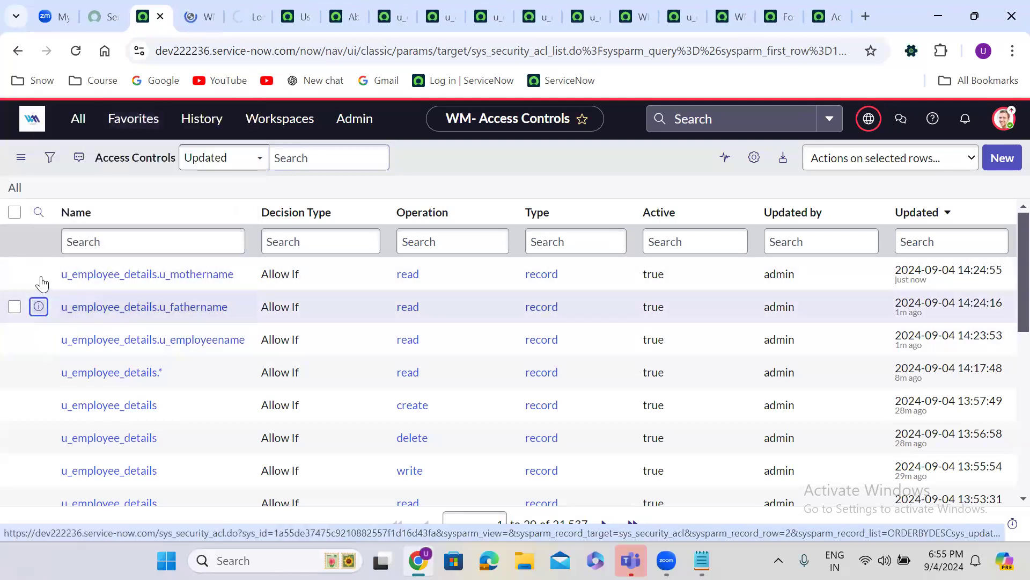
pyautogui.rightClick(39, 274)
pyautogui.click(104, 294)
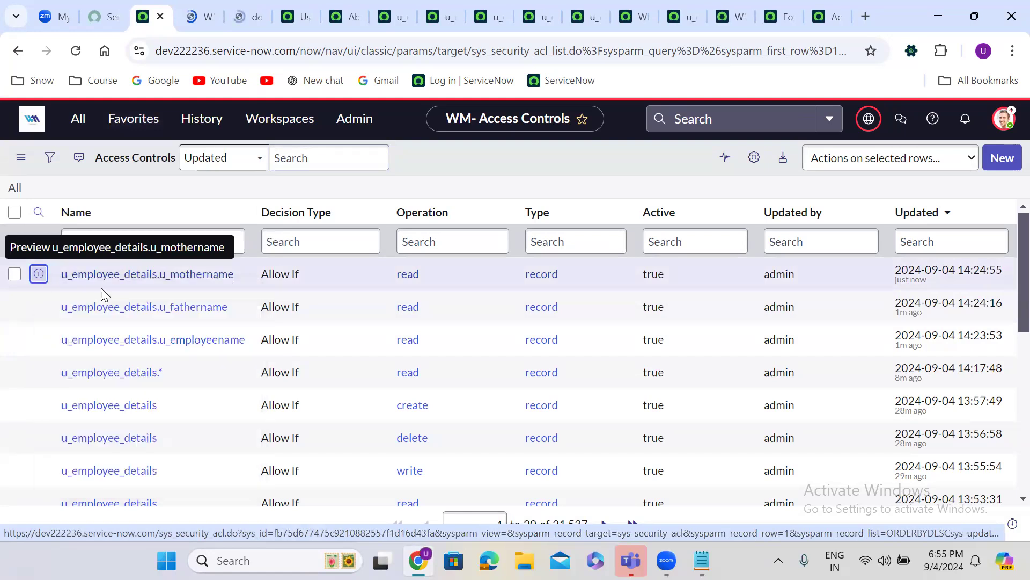
pyautogui.click(182, 15)
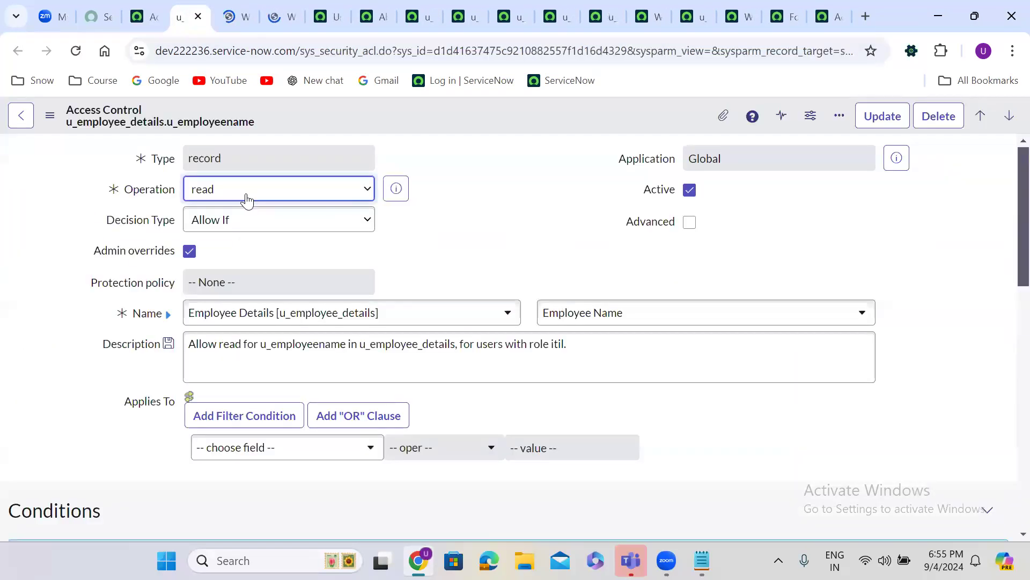
# Add itil_admin as a second required role on the Employee Name ACL and save it
pyautogui.scroll(-10, 432, 231)
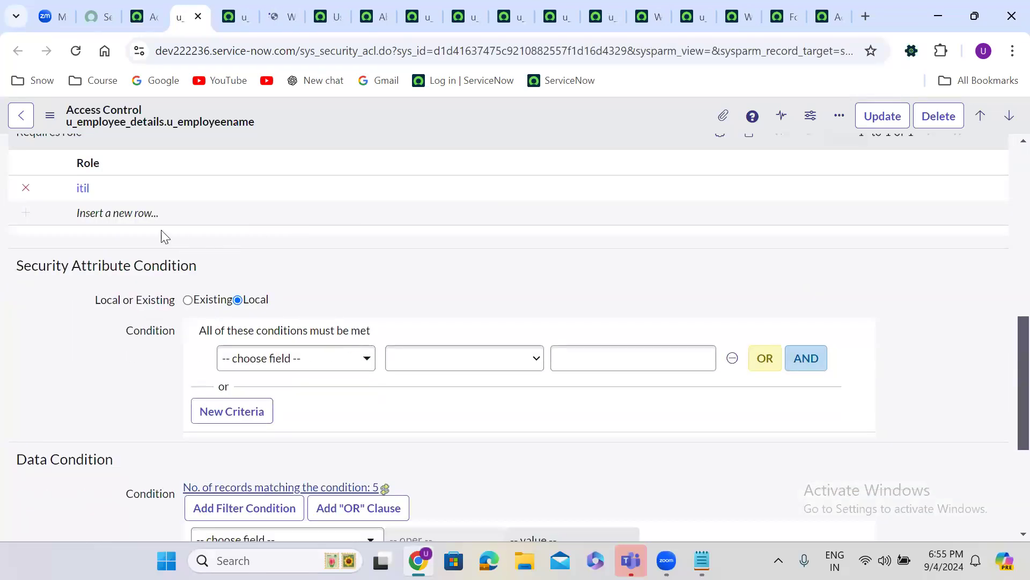
pyautogui.doubleClick(122, 213)
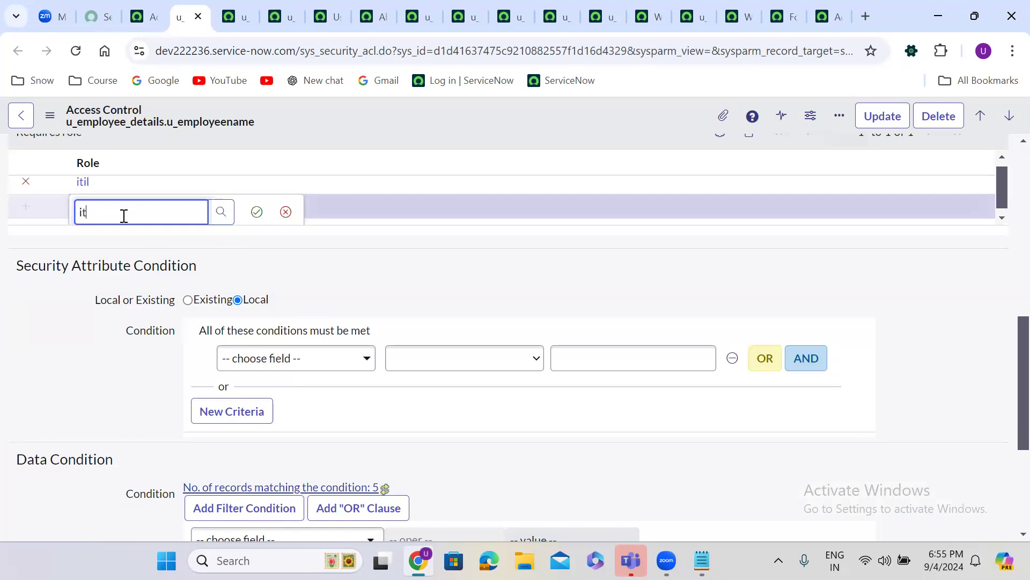
pyautogui.click(122, 256)
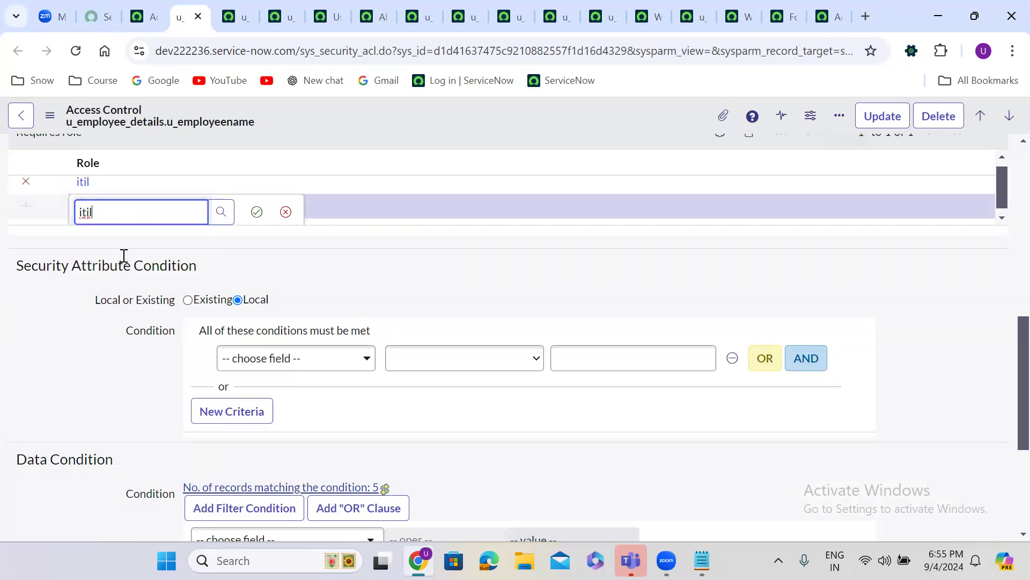
pyautogui.click(257, 212)
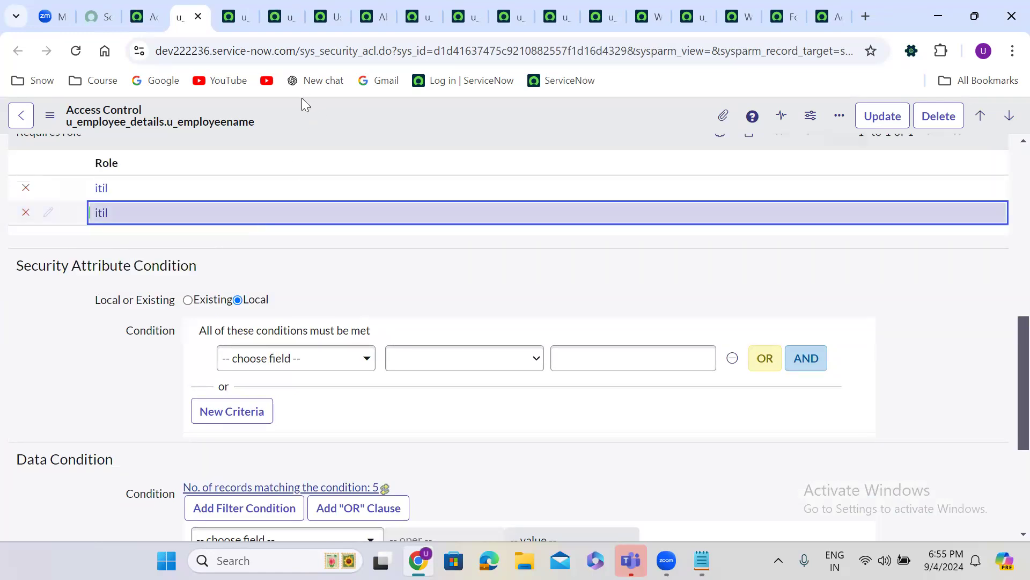
pyautogui.doubleClick(134, 216)
pyautogui.click(146, 218)
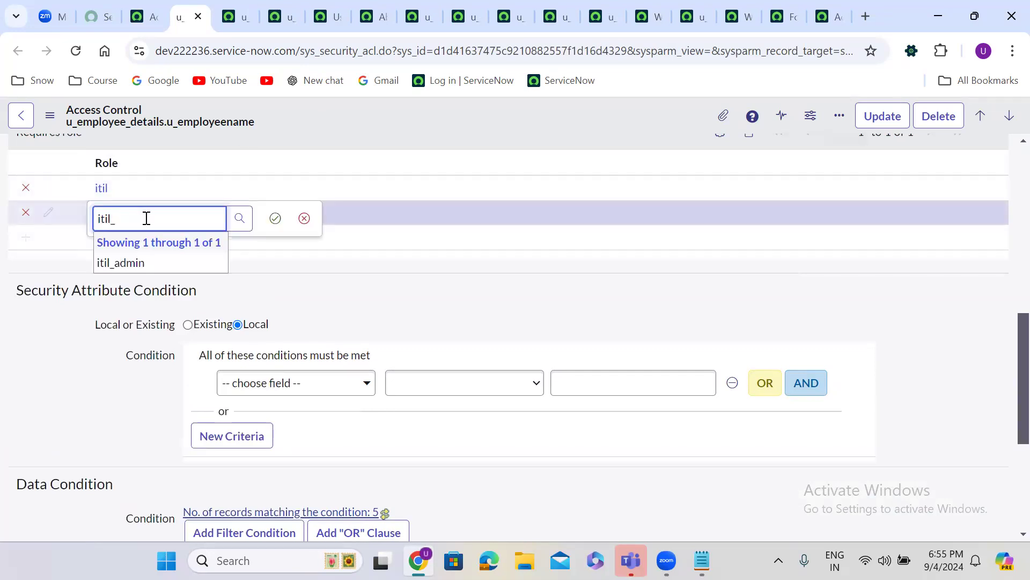
pyautogui.write('_')
pyautogui.click(144, 264)
pyautogui.click(275, 218)
pyautogui.rightClick(358, 114)
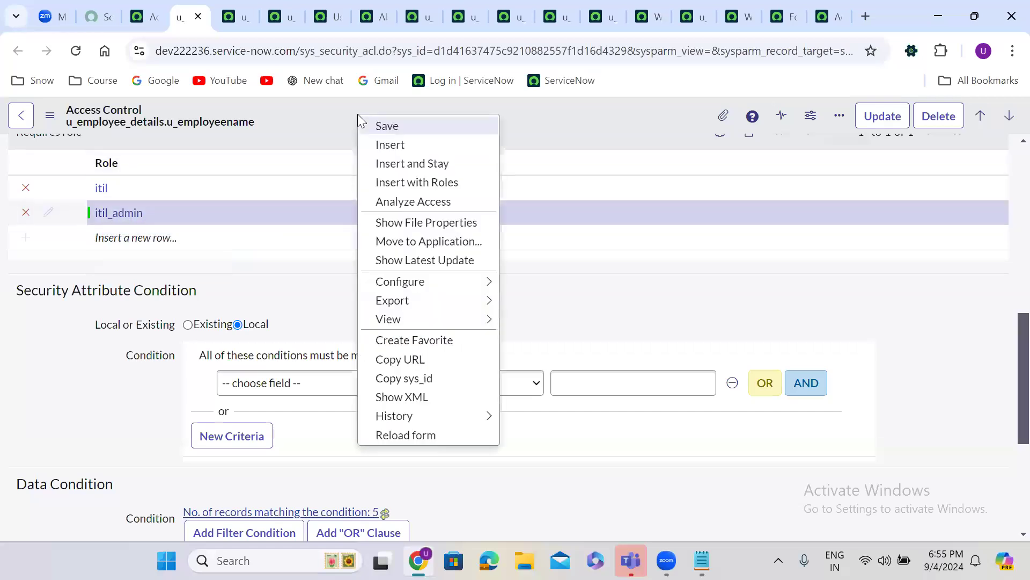
pyautogui.click(384, 127)
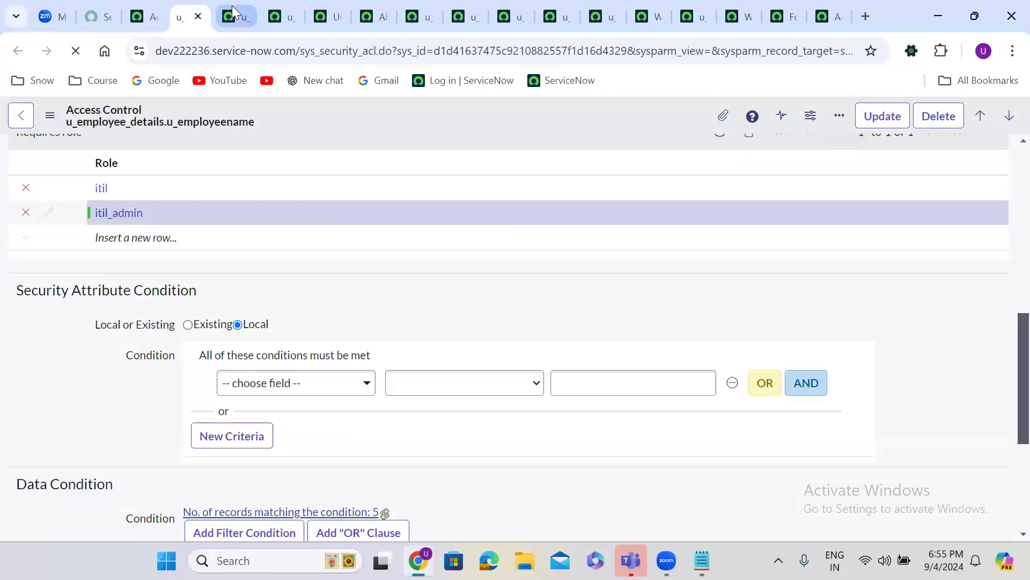
pyautogui.click(232, 7)
pyautogui.scroll(-4, 438, 250)
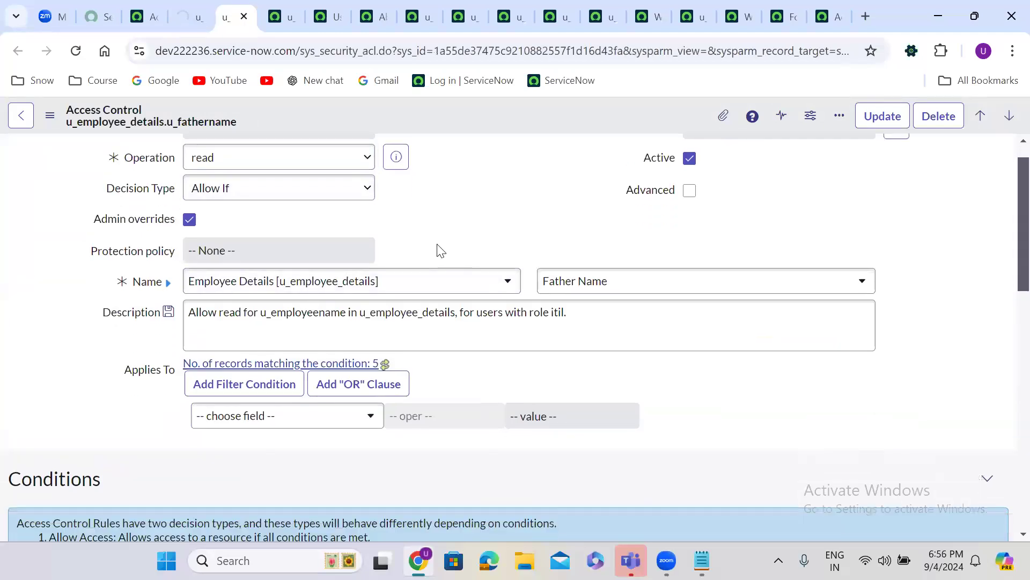
# Add itil_admin as an additional required role on the Father Name ACL and save it
pyautogui.scroll(-3, 437, 250)
pyautogui.doubleClick(122, 308)
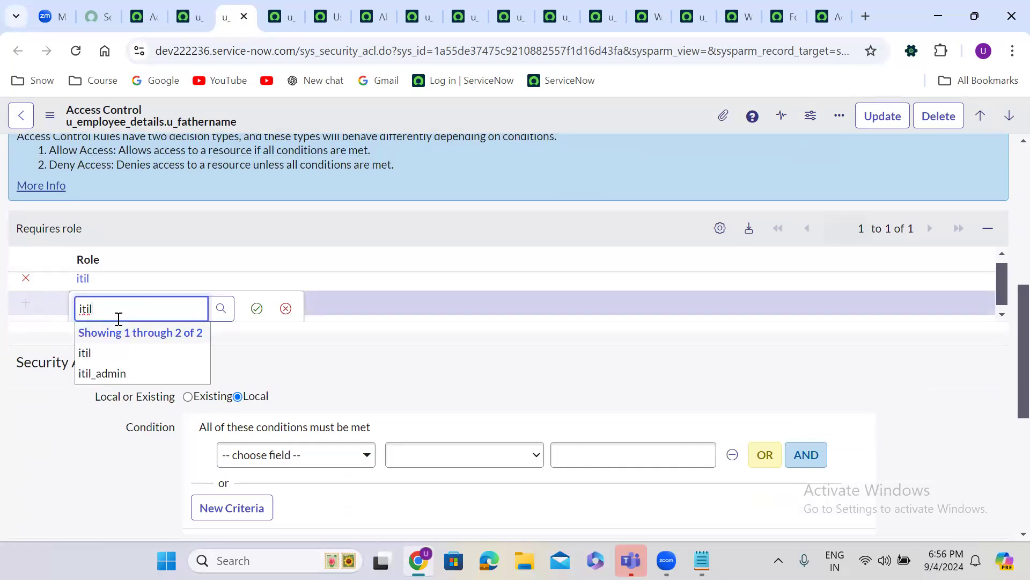
pyautogui.click(118, 374)
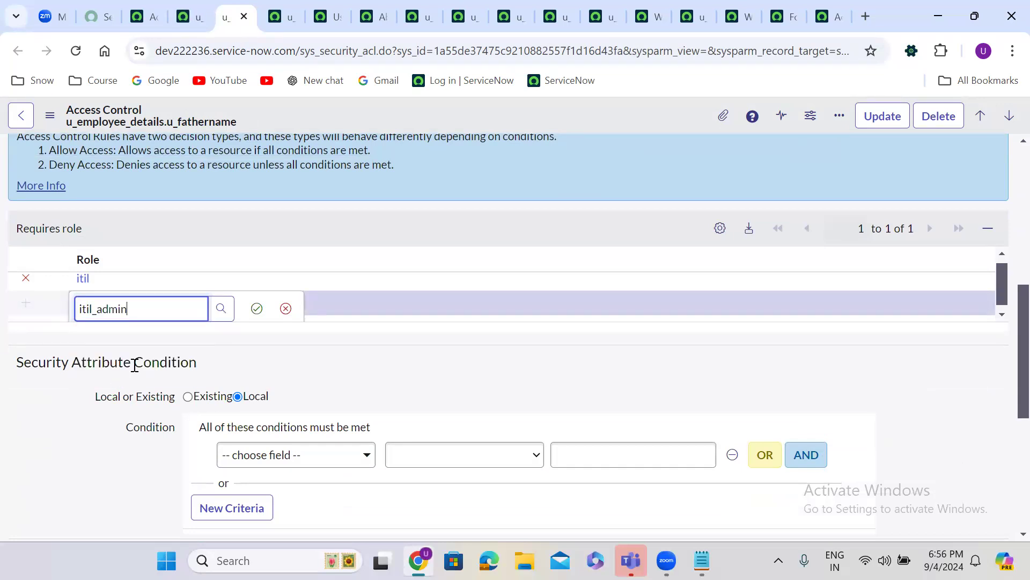
pyautogui.click(256, 308)
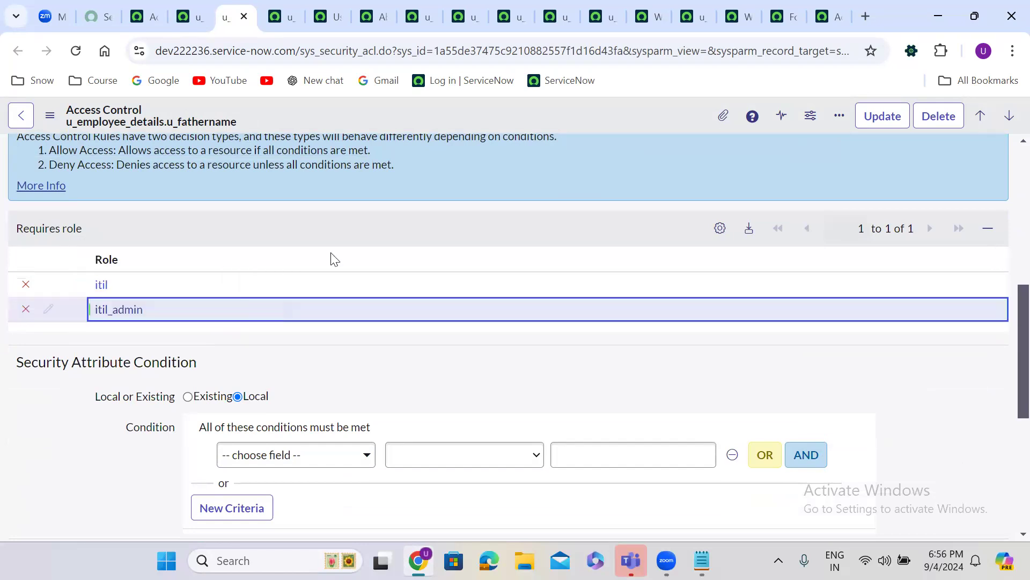
pyautogui.rightClick(384, 106)
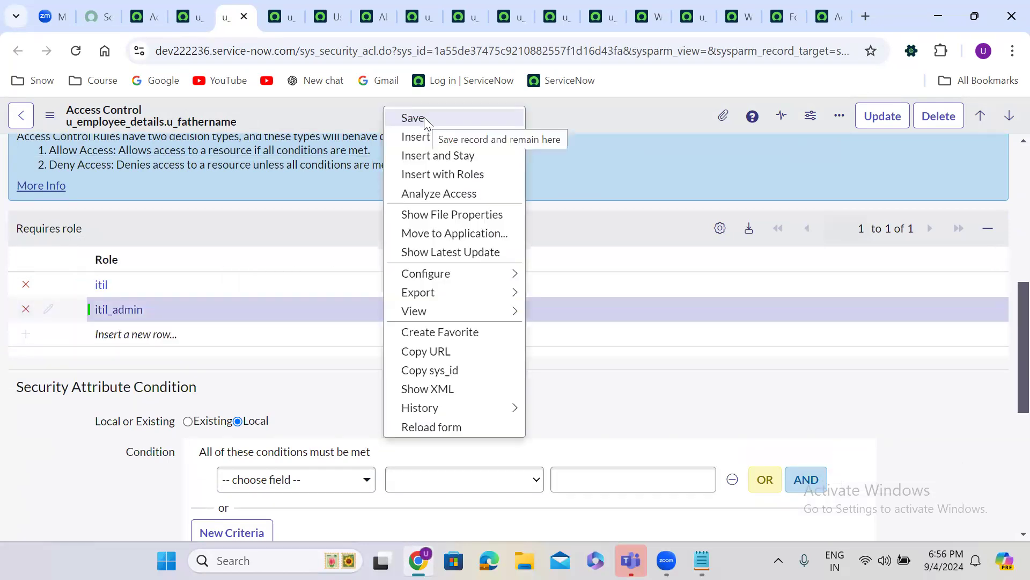
pyautogui.click(424, 117)
# Add itil_admin to the Mother Name ACL, save it, and return to the Access Controls list
pyautogui.click(273, 20)
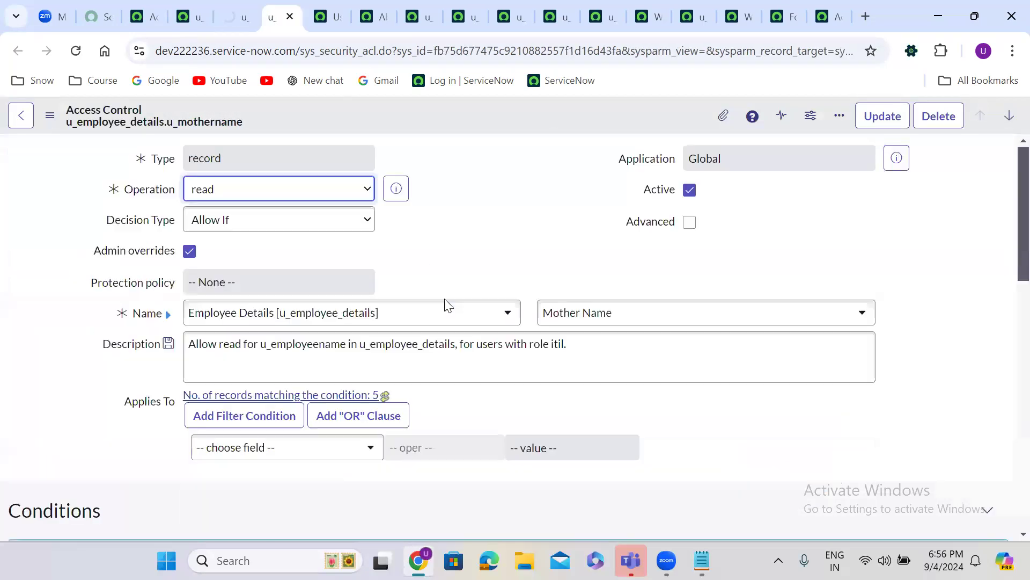
pyautogui.scroll(-10, 455, 220)
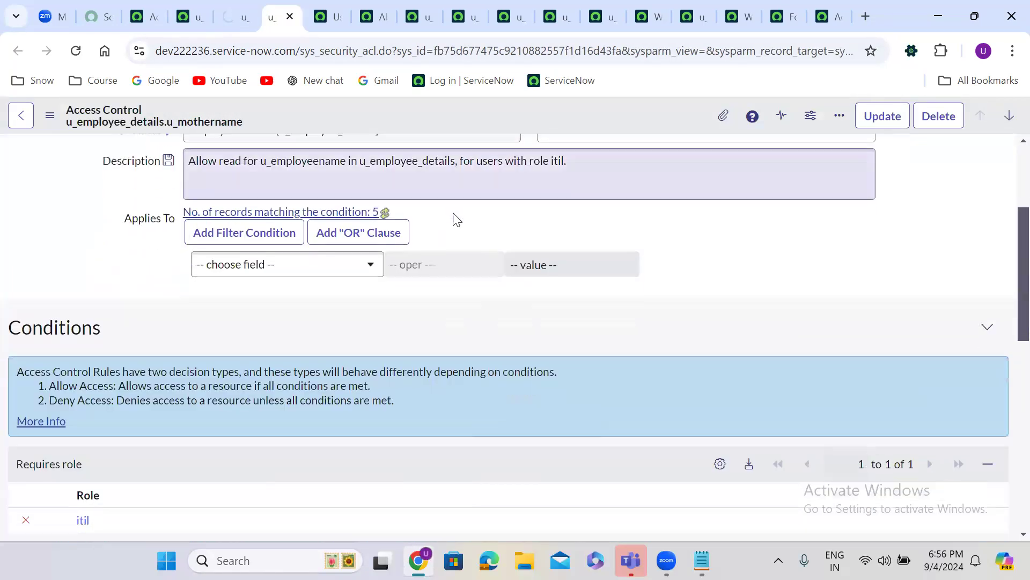
pyautogui.doubleClick(135, 215)
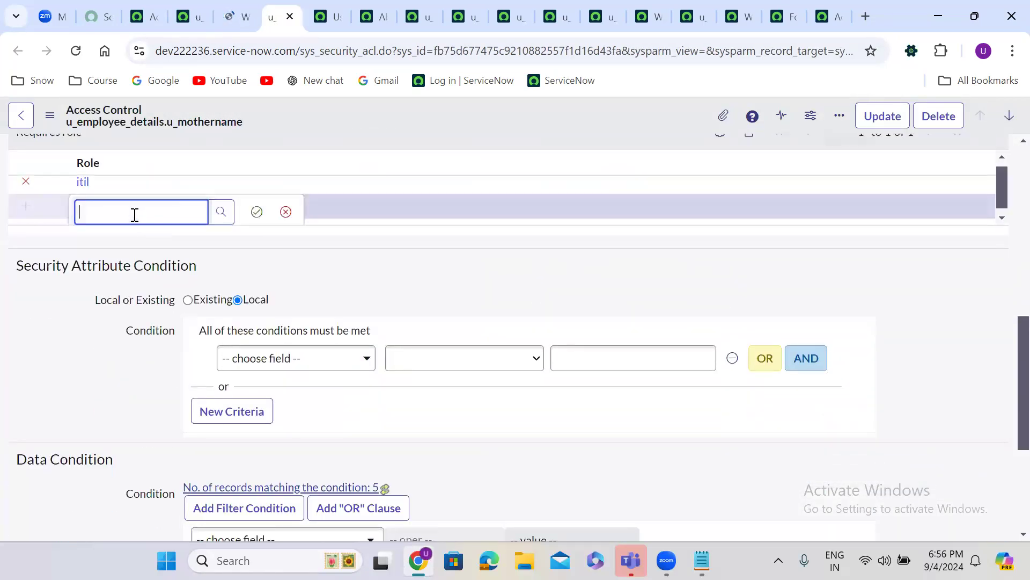
pyautogui.write('itil')
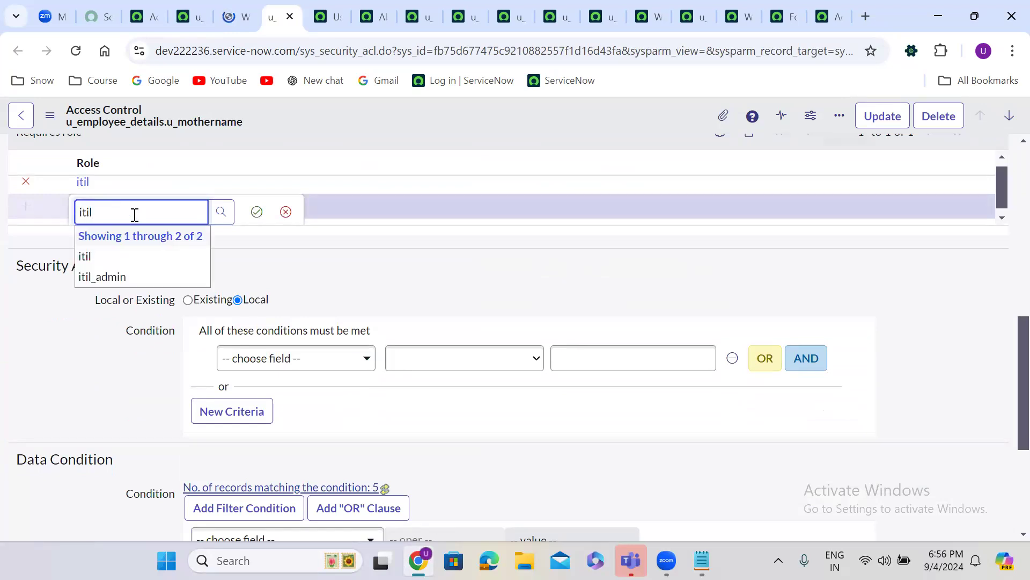
pyautogui.click(106, 278)
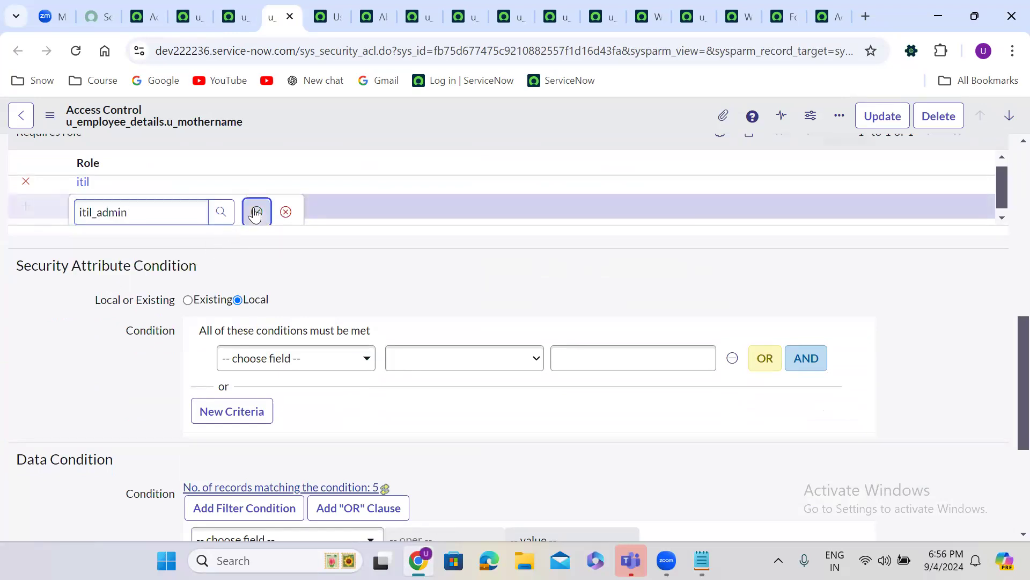
pyautogui.click(257, 212)
pyautogui.rightClick(374, 114)
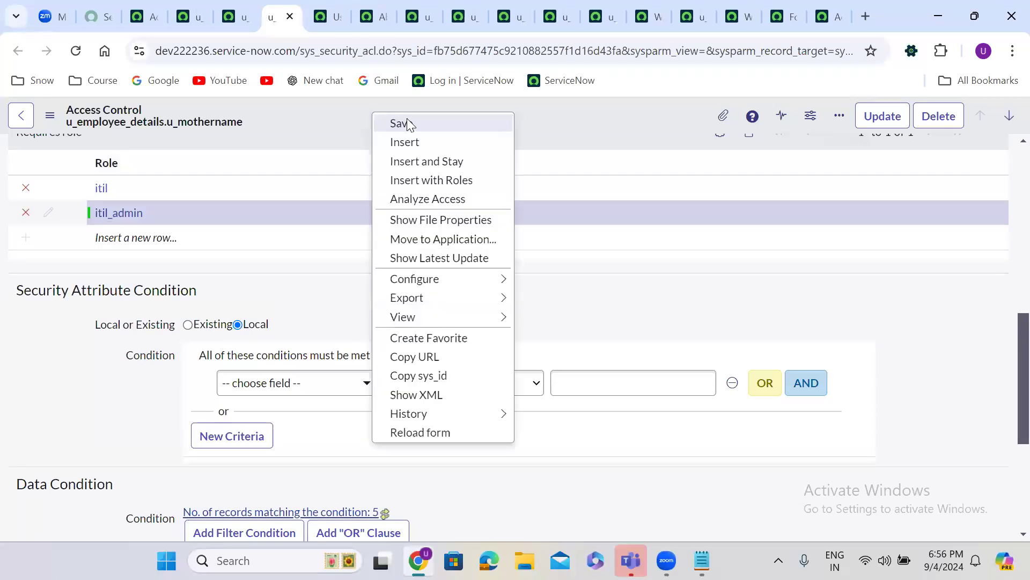
pyautogui.click(412, 124)
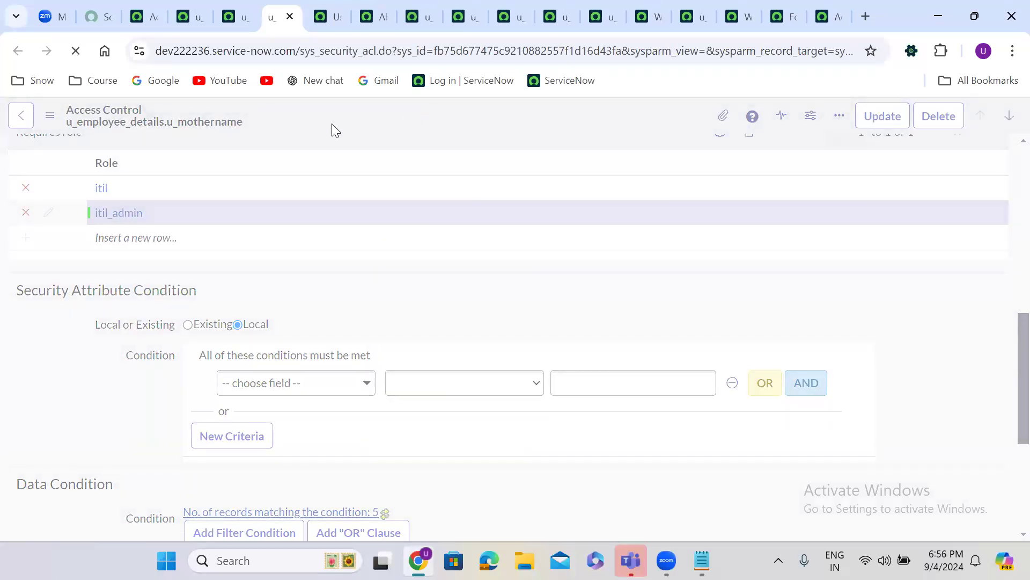
pyautogui.click(141, 17)
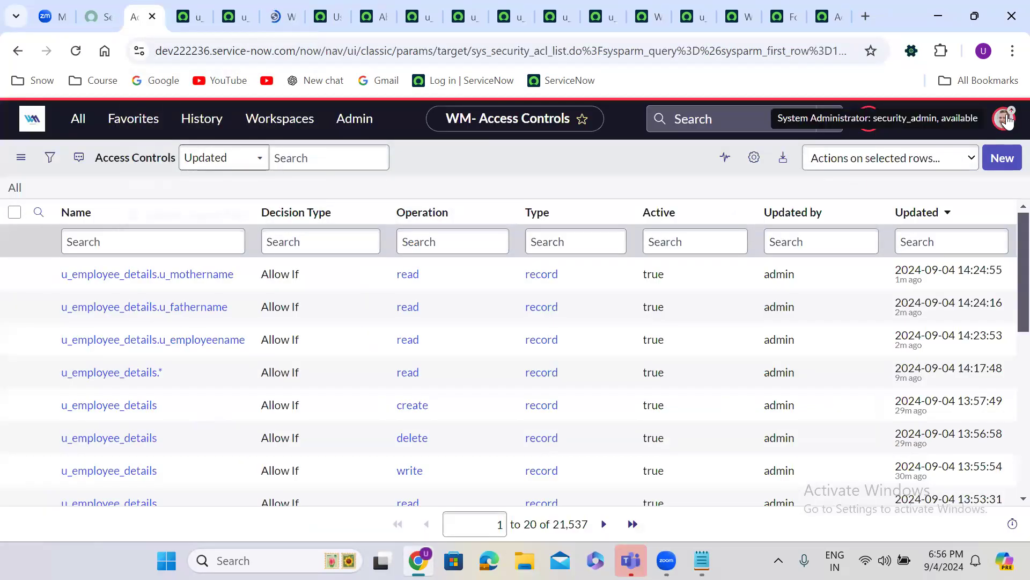
# Impersonate a test user and check the Employee Details list is blocked by security constraints
pyautogui.click(1007, 122)
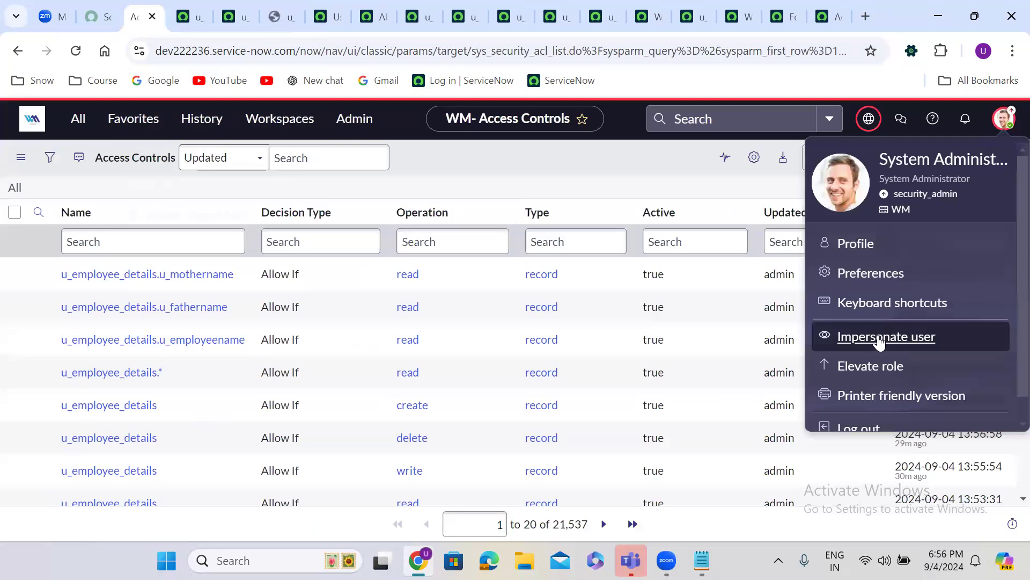
pyautogui.click(879, 336)
pyautogui.click(418, 350)
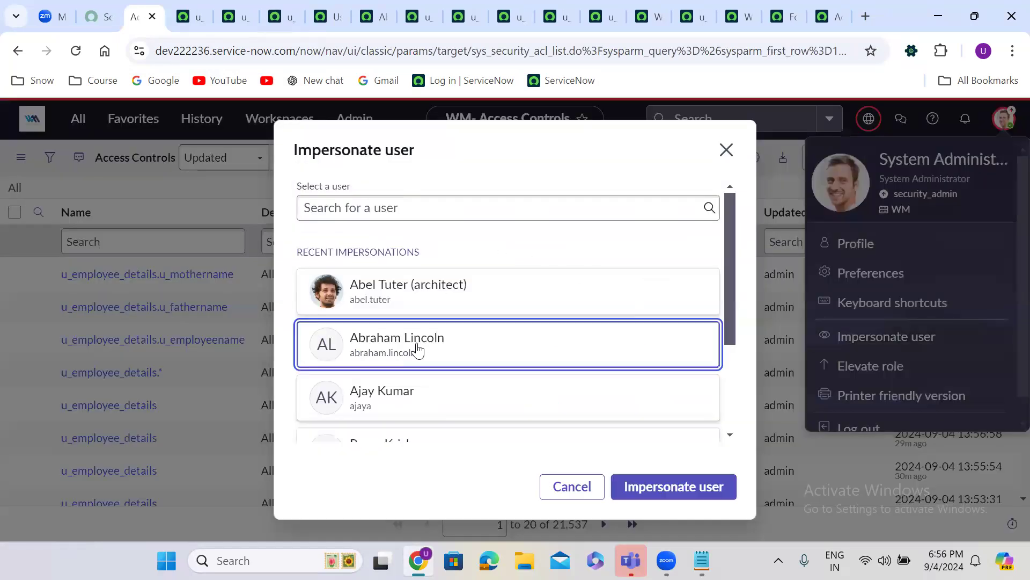
pyautogui.click(662, 491)
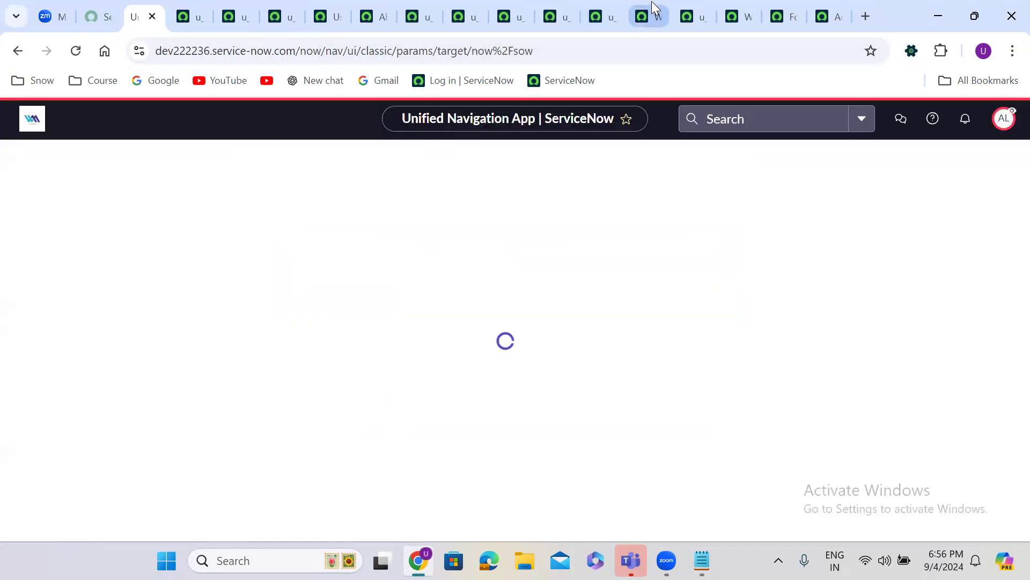
pyautogui.click(652, 8)
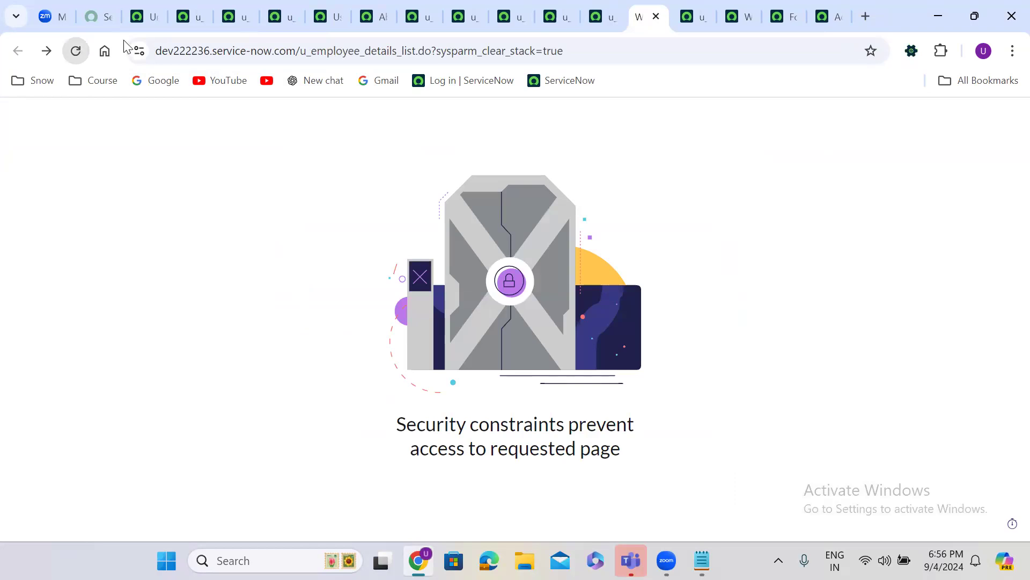
# End the impersonation to return to the administrator account
pyautogui.click(143, 17)
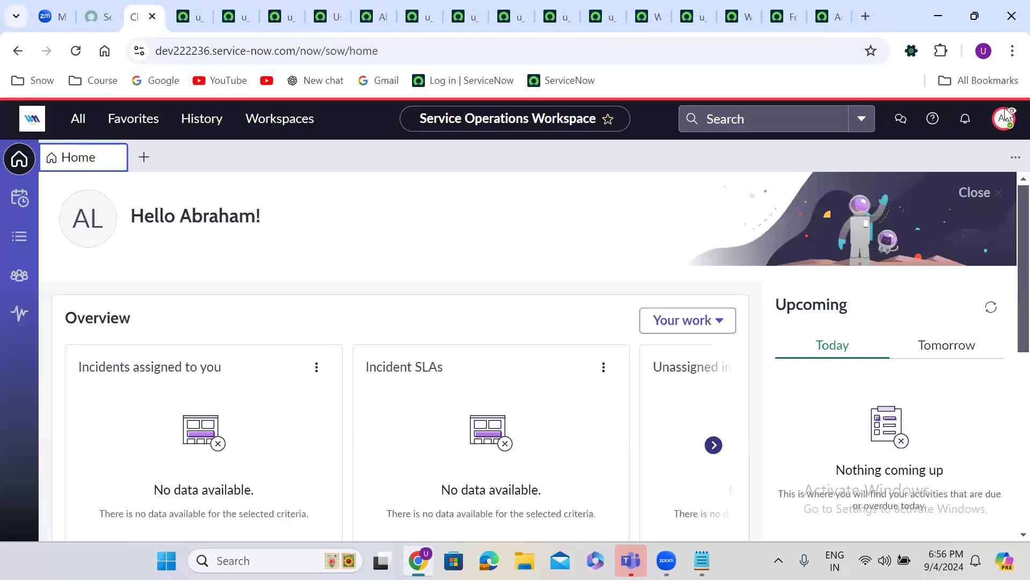
pyautogui.click(1007, 118)
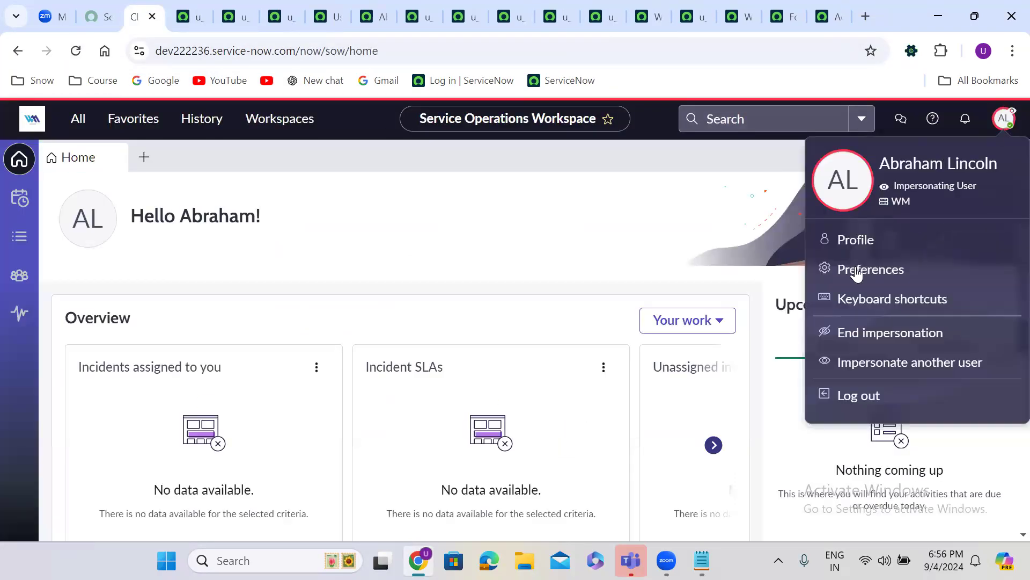
pyautogui.click(893, 334)
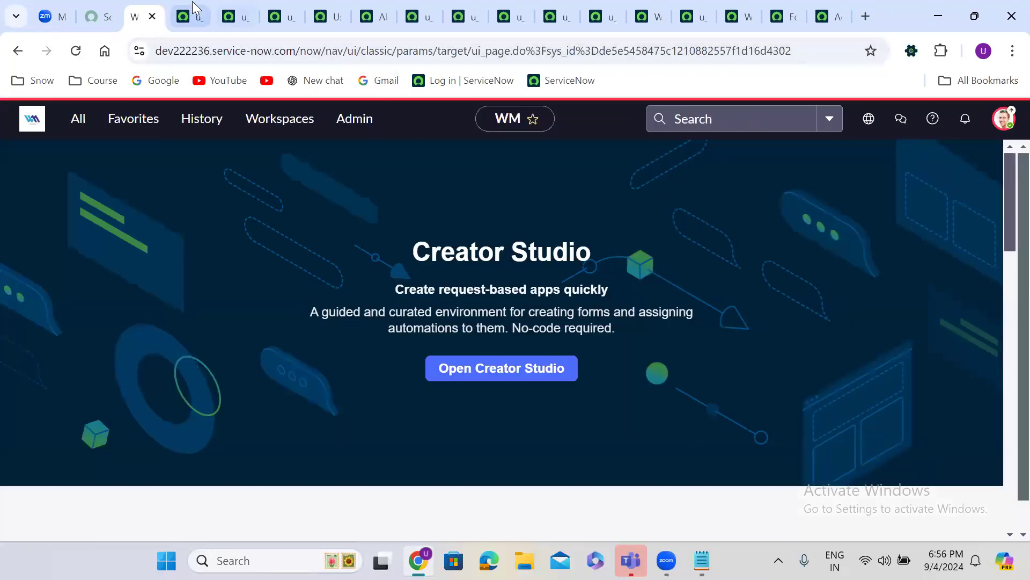
# Filter the navigator for 'access c' and open the Access Control (ACL) list
pyautogui.click(192, 2)
pyautogui.click(142, 16)
pyautogui.click(76, 119)
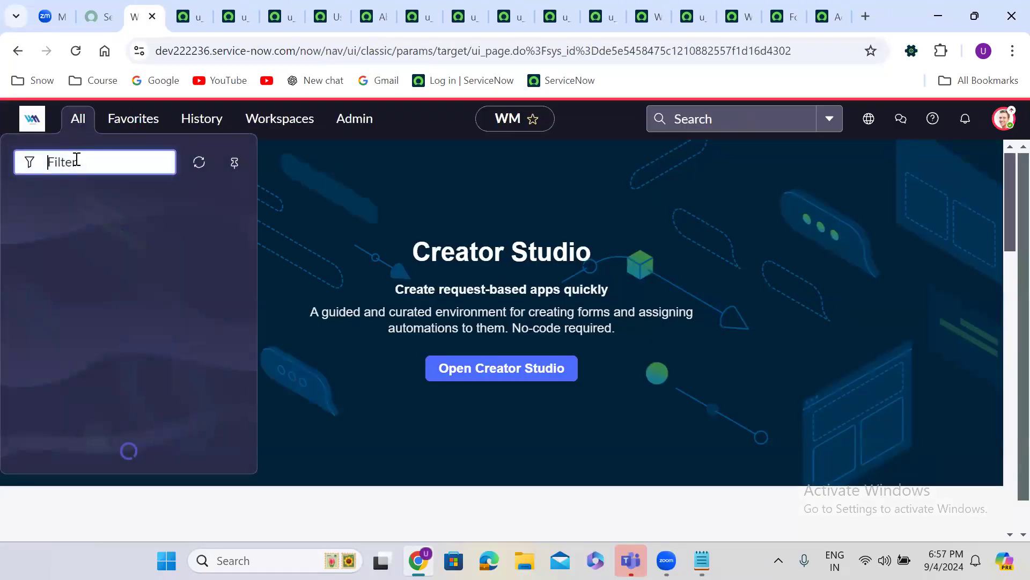
pyautogui.write('access c')
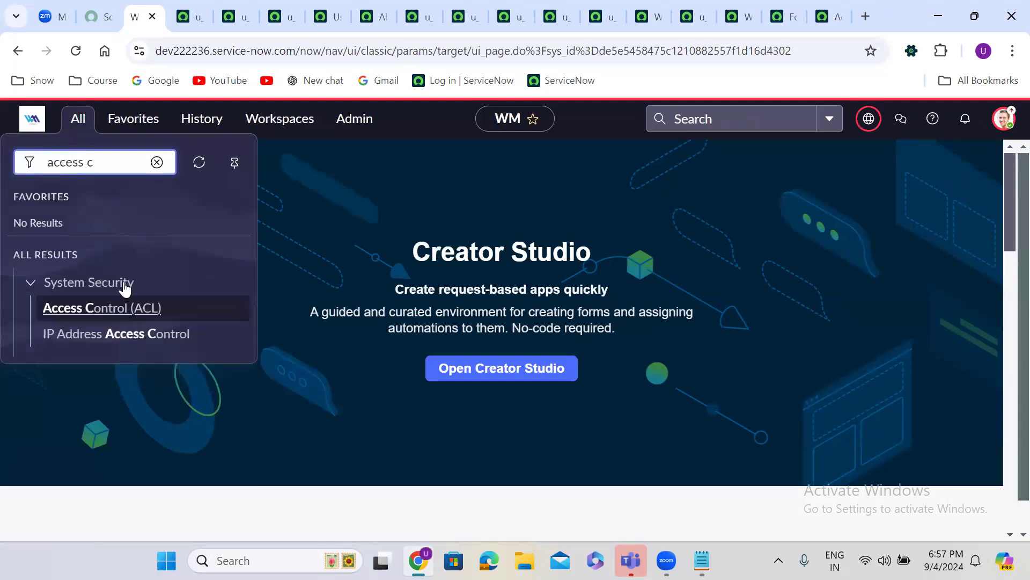
pyautogui.click(113, 308)
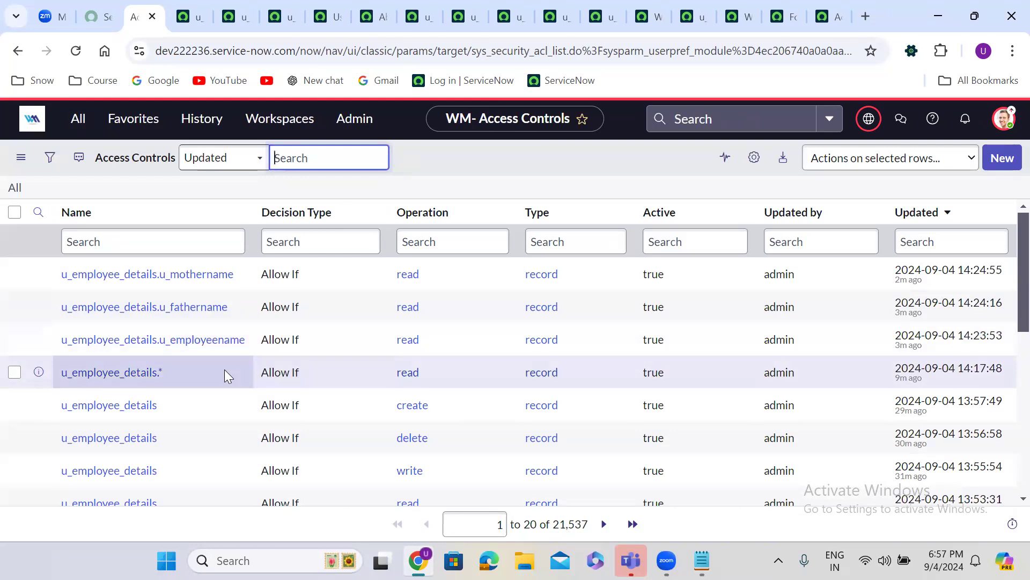
# Open the u_employee_details.* read ACL in its own browser tab and scroll through it
pyautogui.click(38, 372)
pyautogui.rightClick(39, 372)
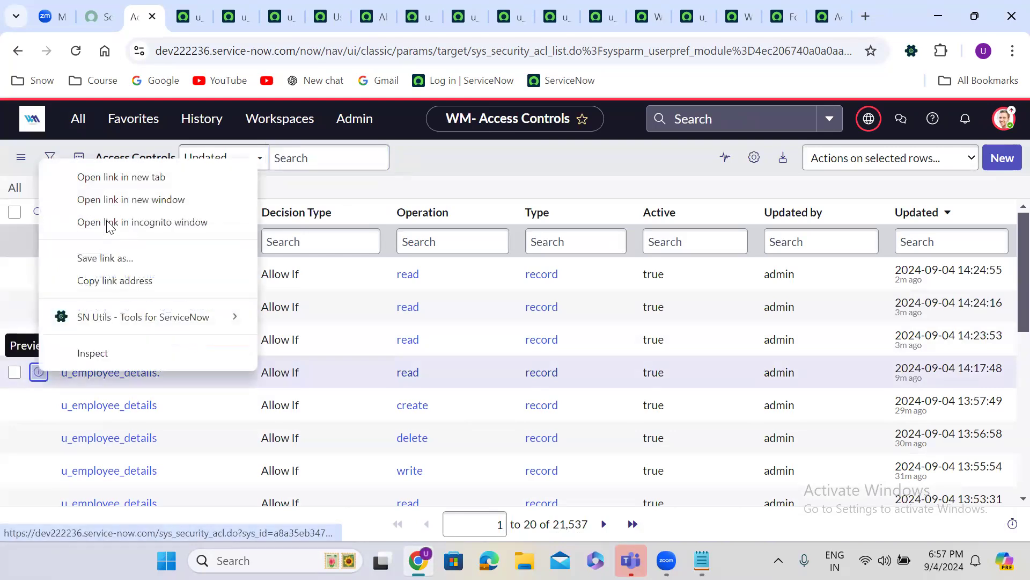
pyautogui.click(94, 177)
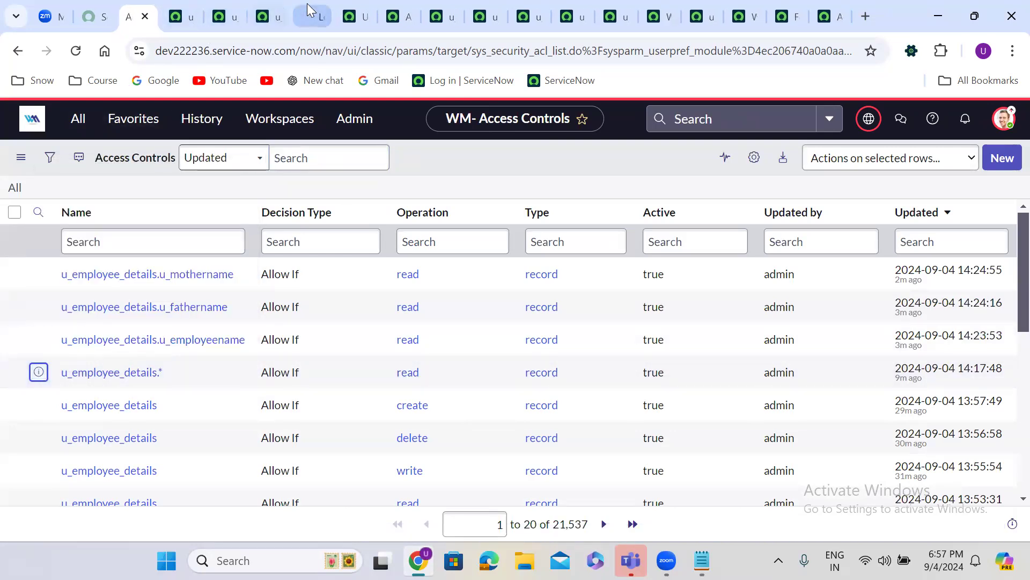
pyautogui.click(310, 14)
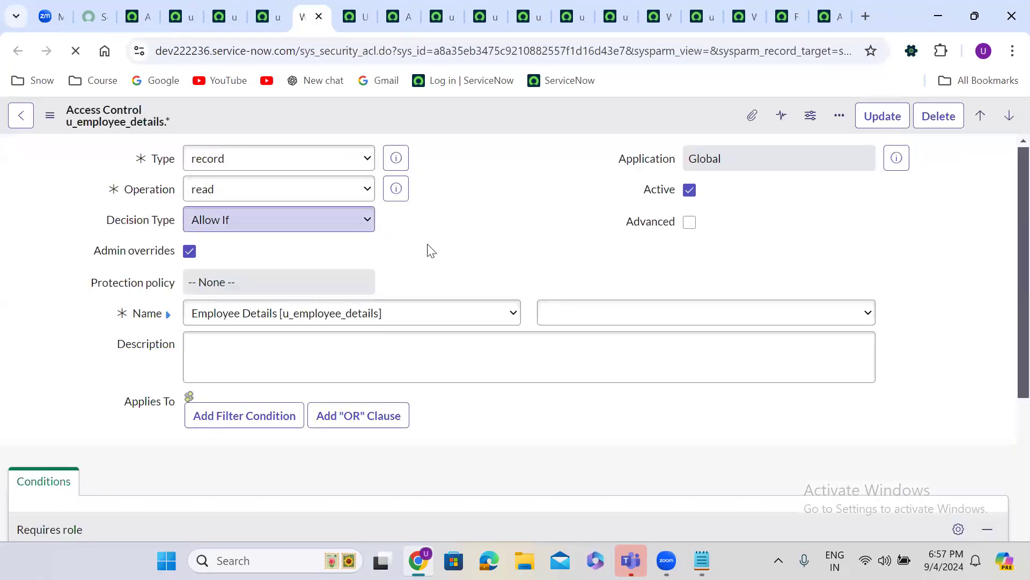
pyautogui.scroll(-1, 455, 255)
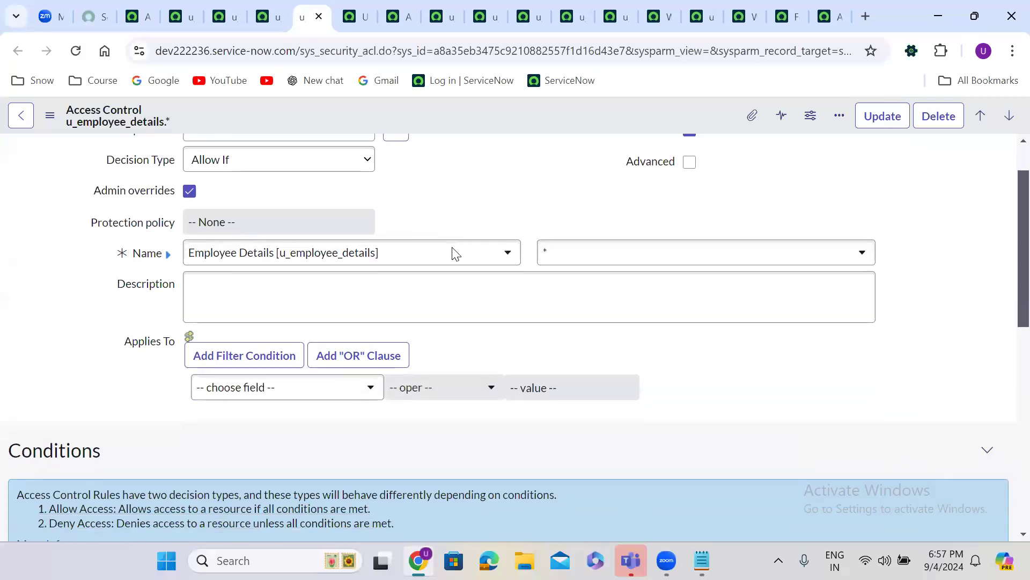
pyautogui.scroll(1, 456, 254)
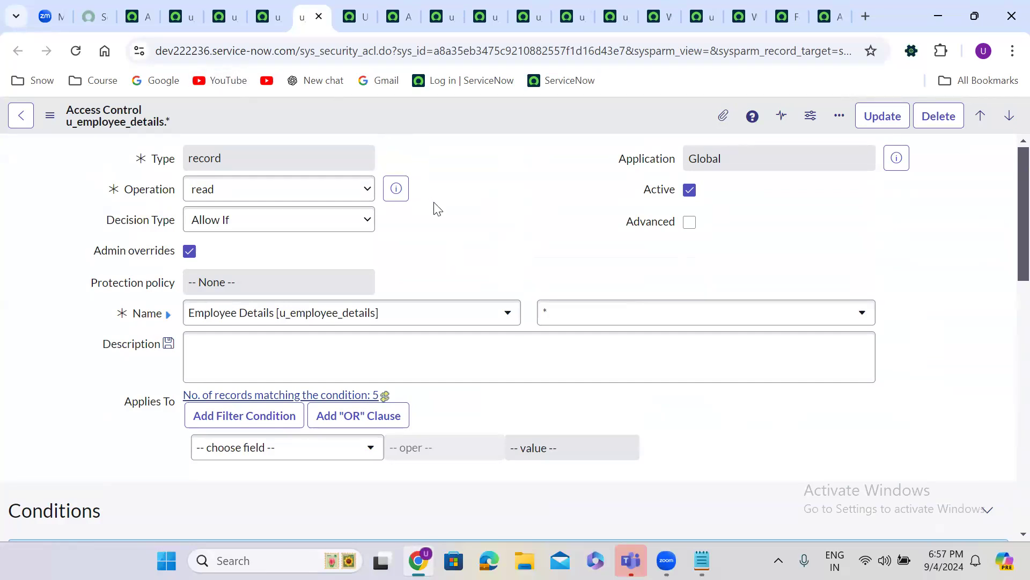
# Check that the employee, father and mother name ACLs each require itil and itil_admin
pyautogui.click(175, 2)
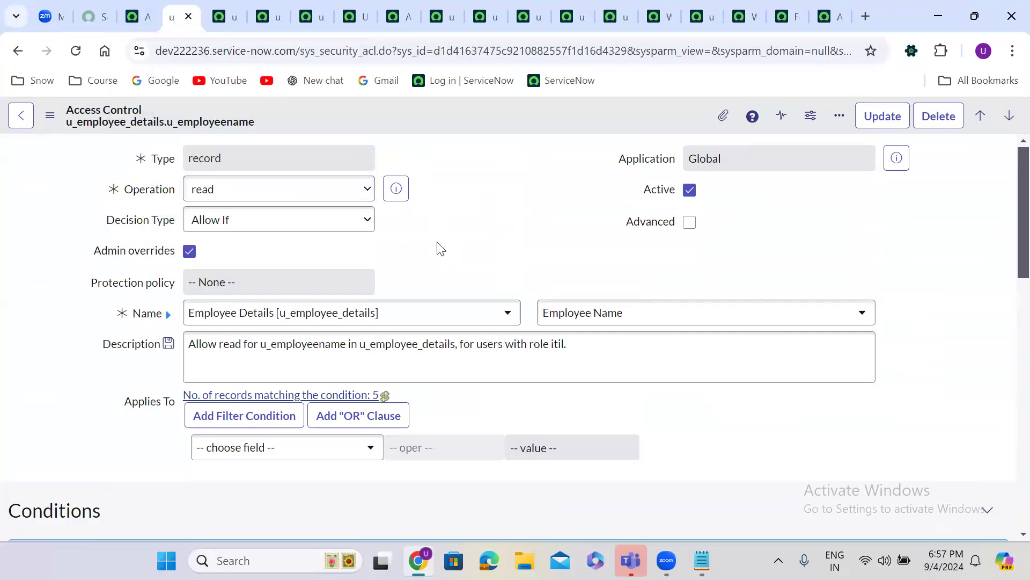
pyautogui.scroll(-8, 440, 248)
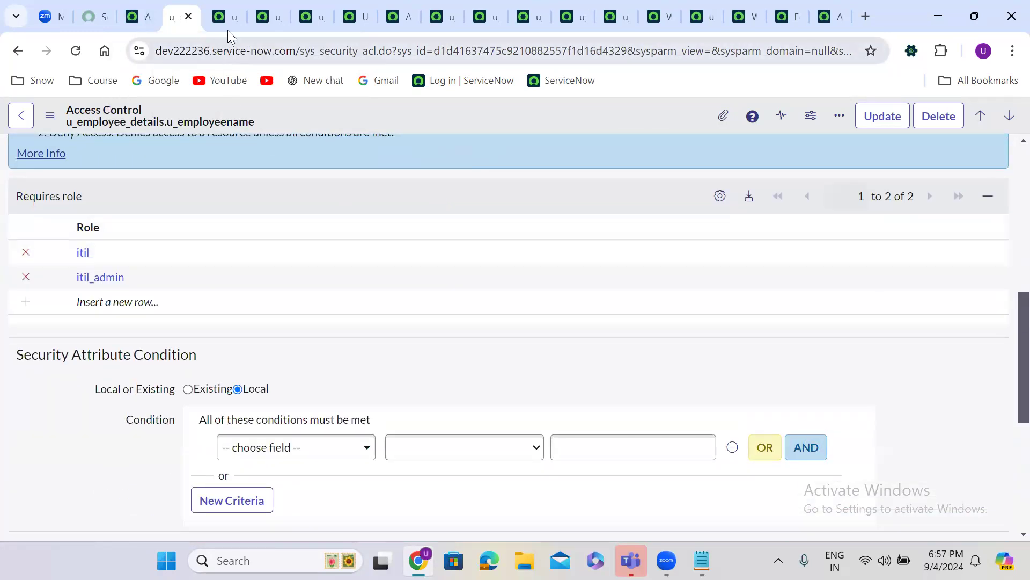
pyautogui.click(222, 13)
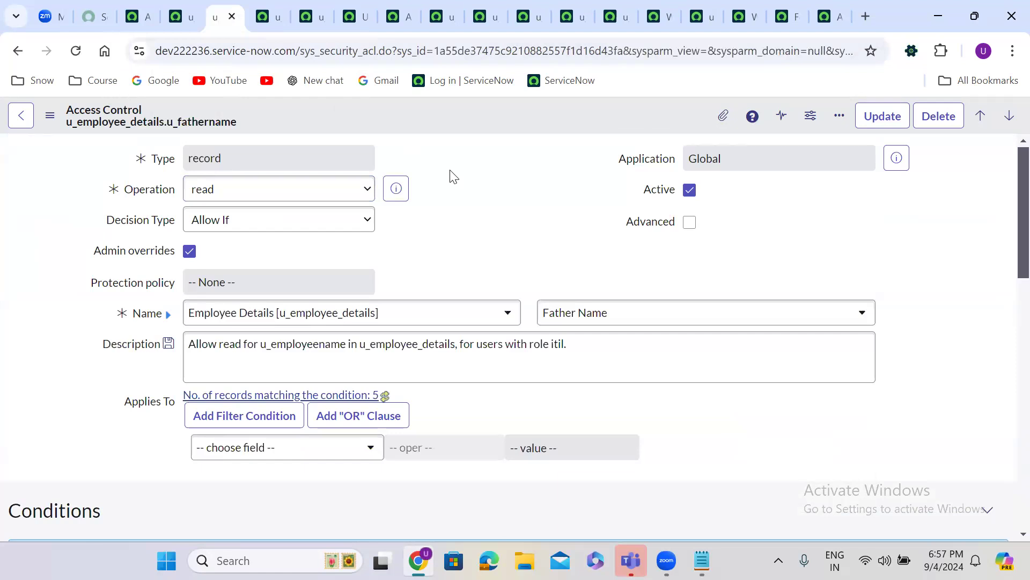
pyautogui.scroll(-6, 451, 172)
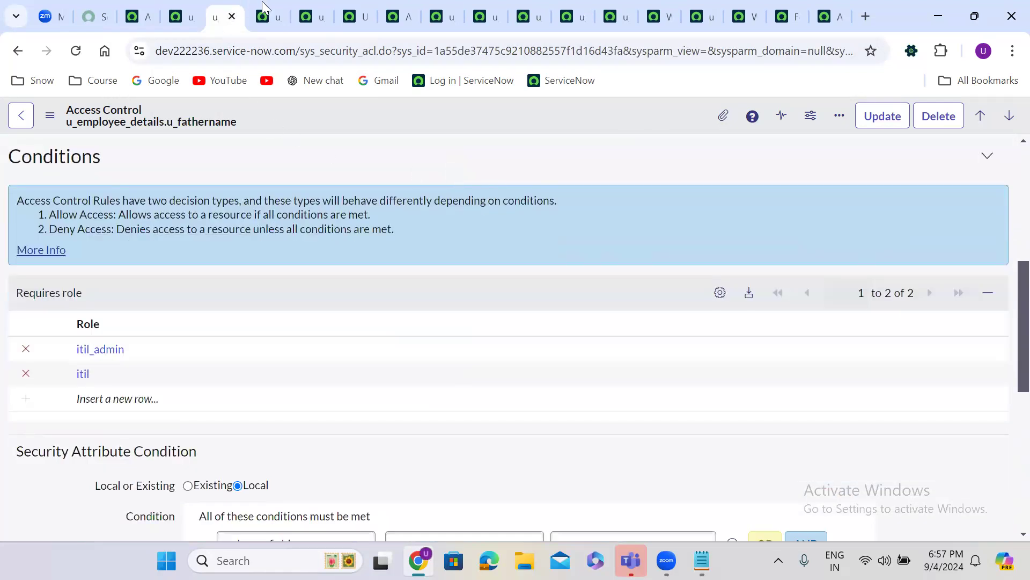
pyautogui.click(264, 9)
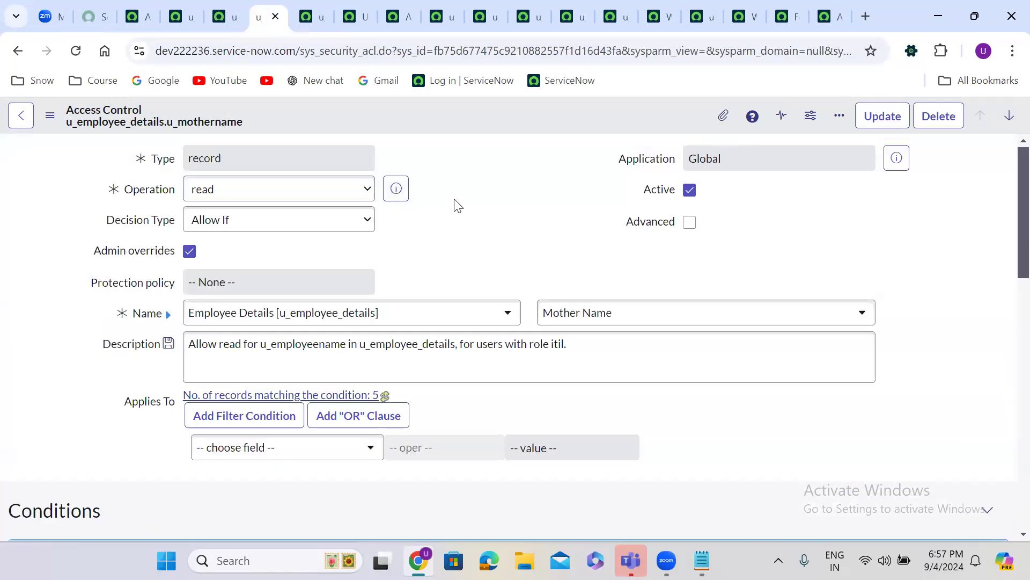
pyautogui.scroll(-6, 456, 206)
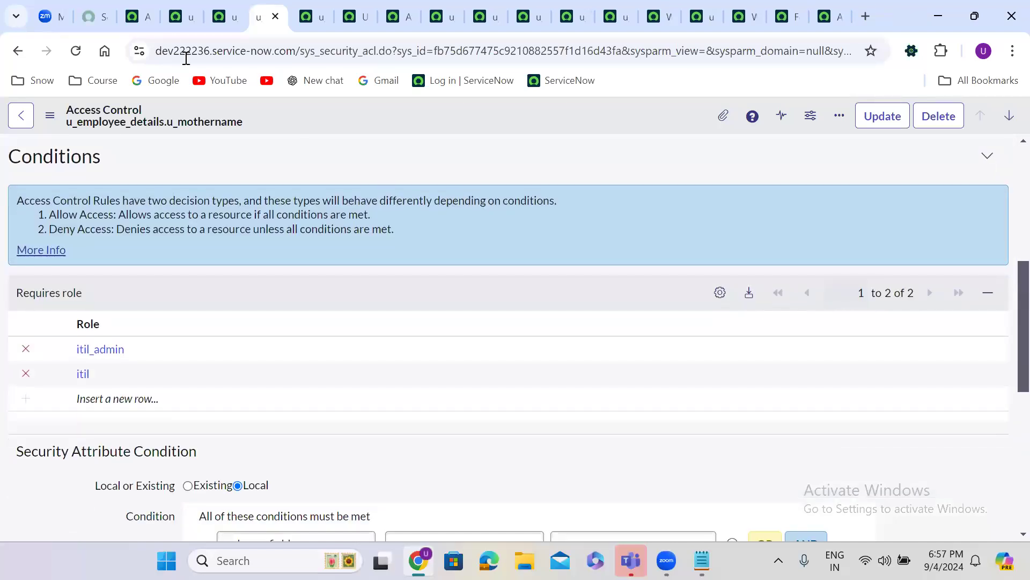
pyautogui.click(138, 16)
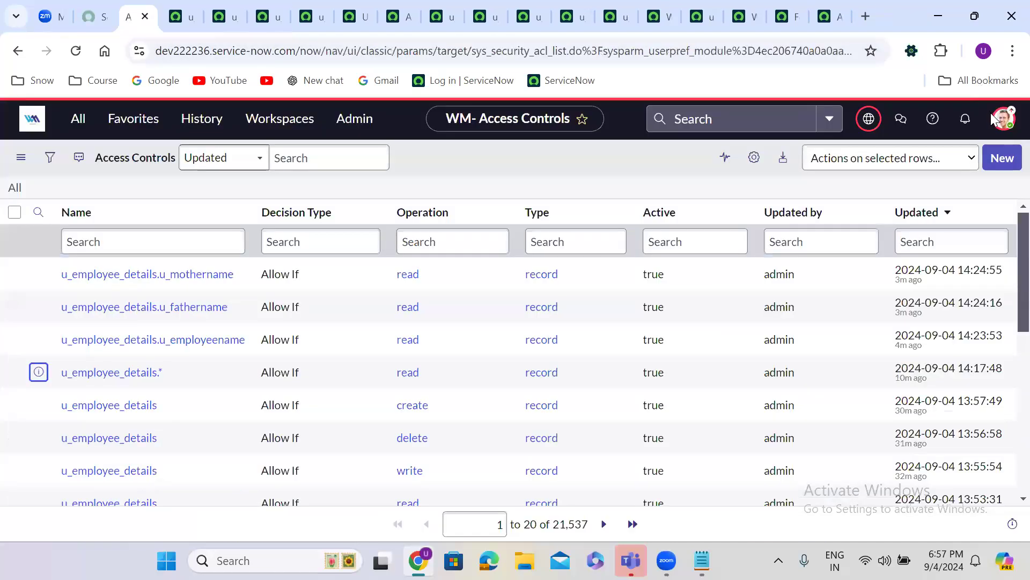
# Impersonate the test user chosen from Recent Impersonations in the profile menu
pyautogui.click(1001, 118)
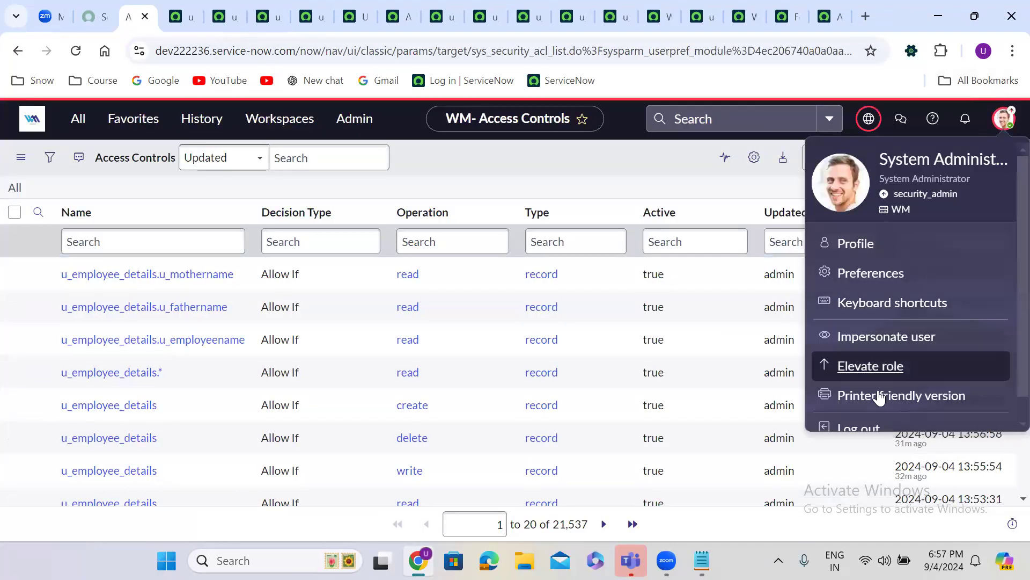
pyautogui.scroll(-1, 1004, 405)
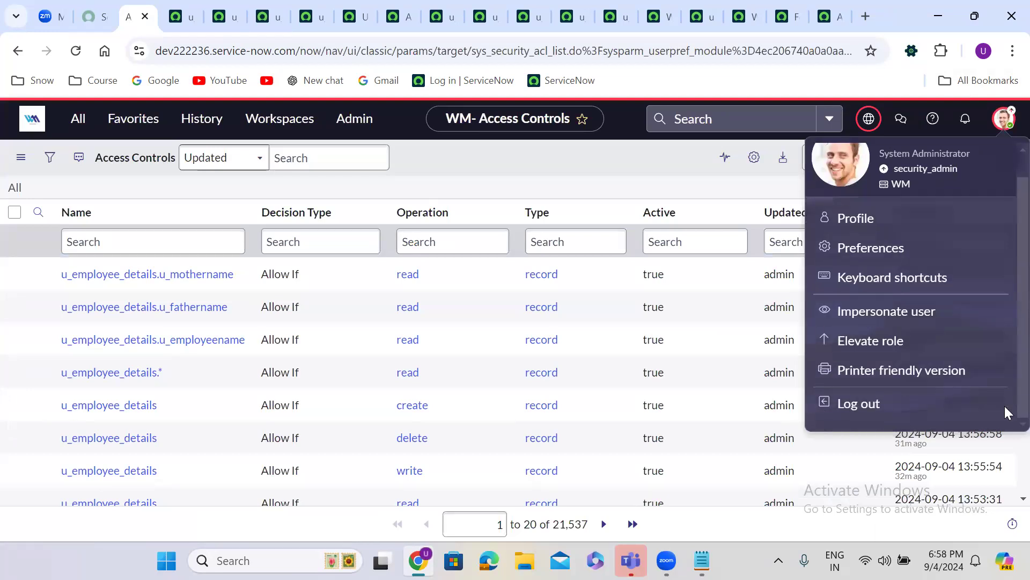
pyautogui.click(896, 311)
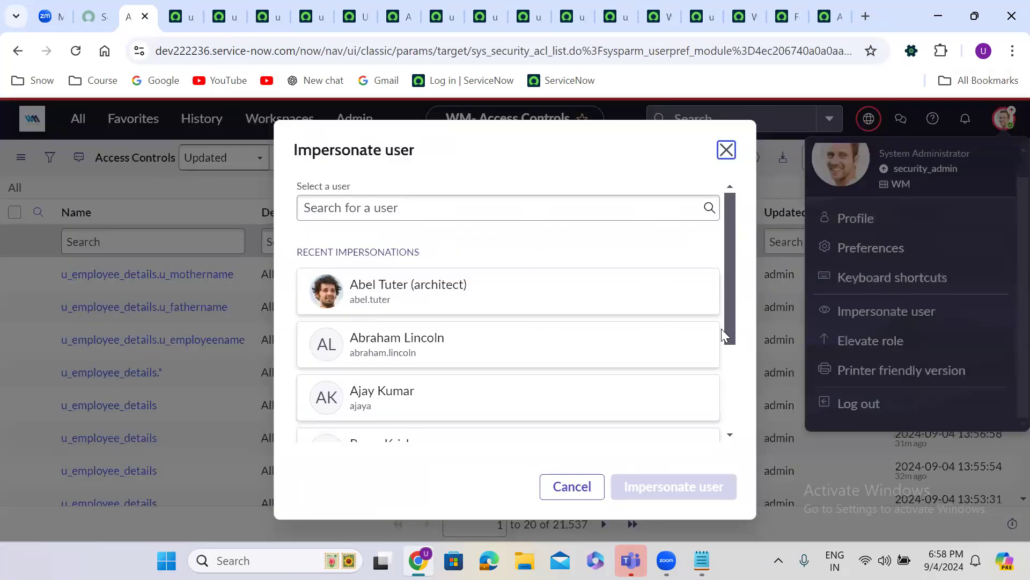
pyautogui.moveTo(728, 328); pyautogui.dragTo(733, 389)
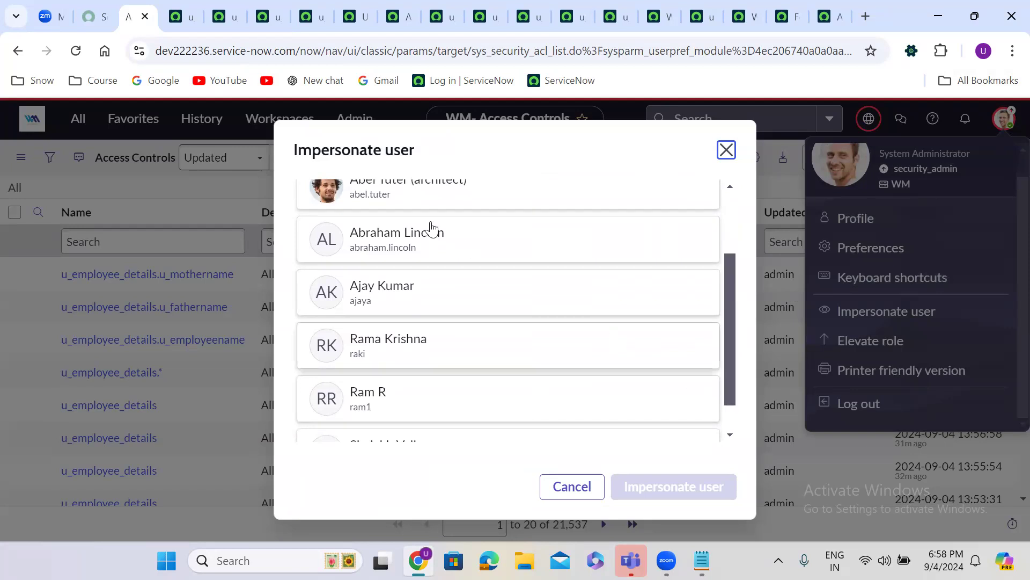
pyautogui.click(391, 245)
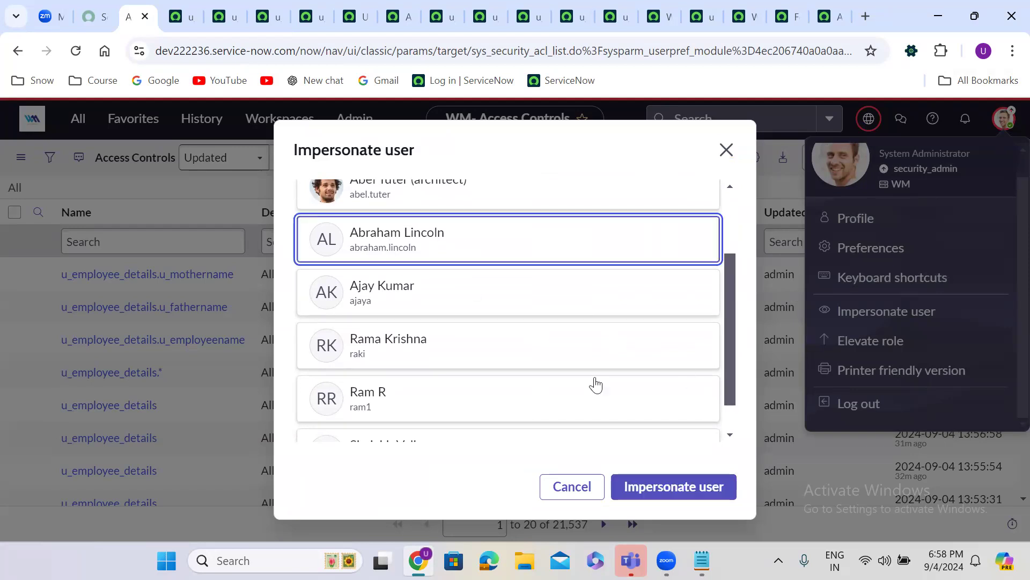
pyautogui.click(698, 482)
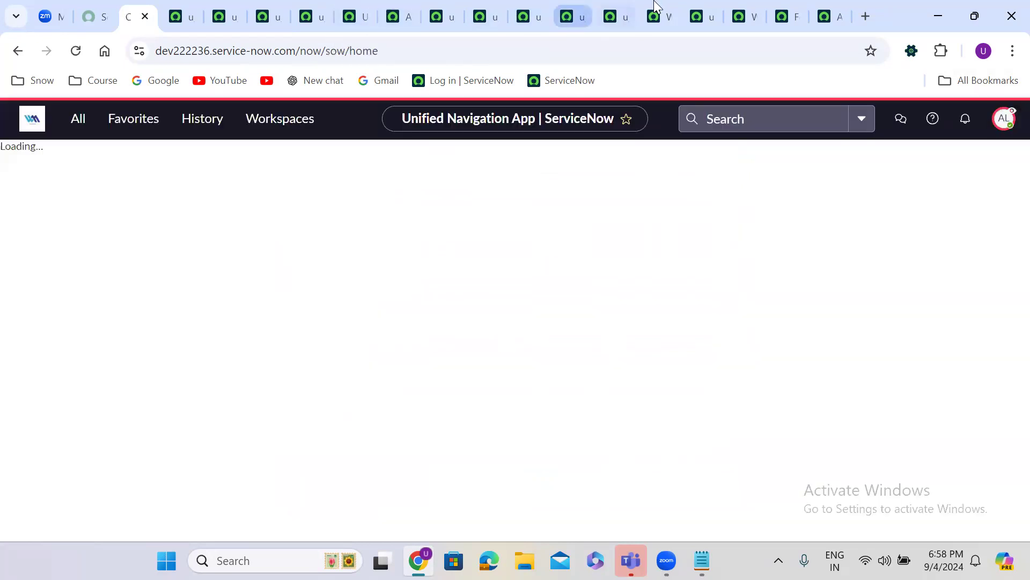
pyautogui.click(656, 9)
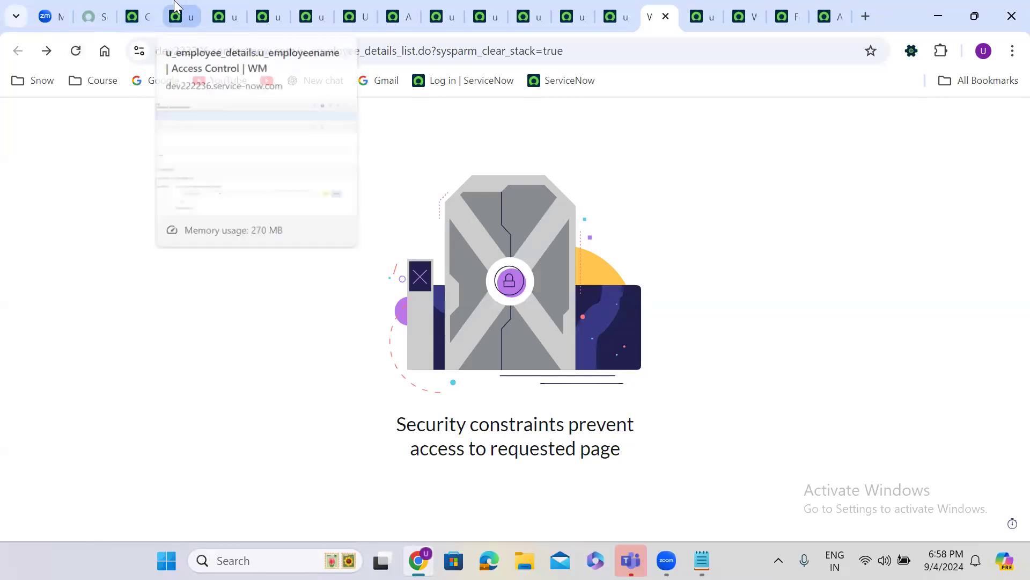
# End the impersonation from the user menu to return to the admin account
pyautogui.click(148, 8)
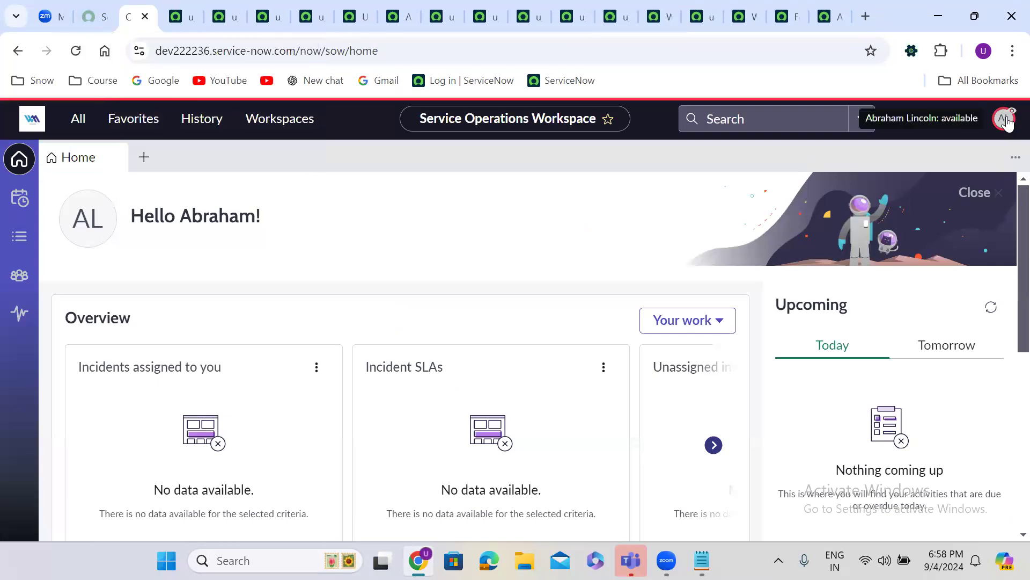
pyautogui.click(1004, 119)
pyautogui.click(890, 334)
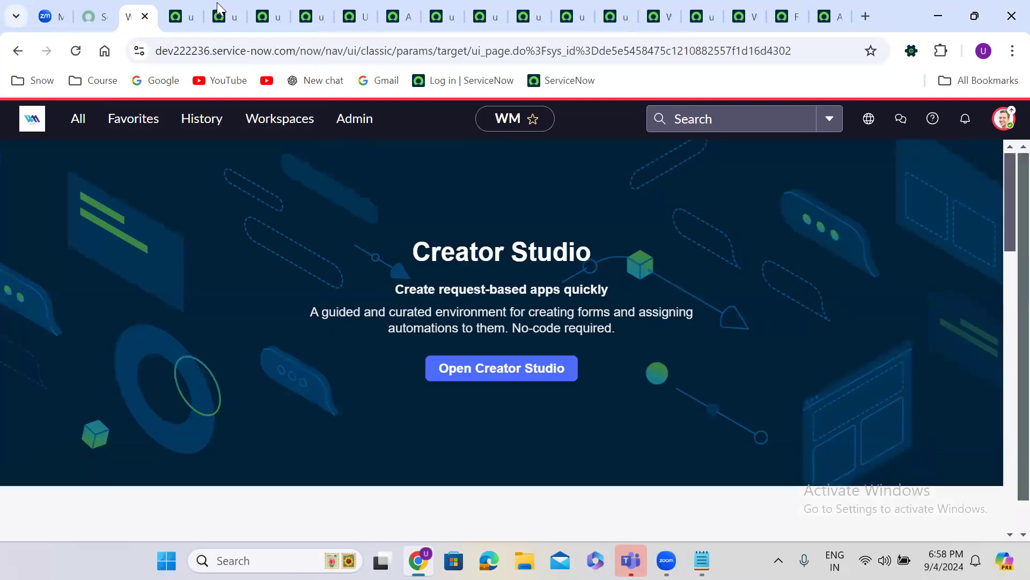
# Review the u_employeename read rule's fields and required roles
pyautogui.click(188, 4)
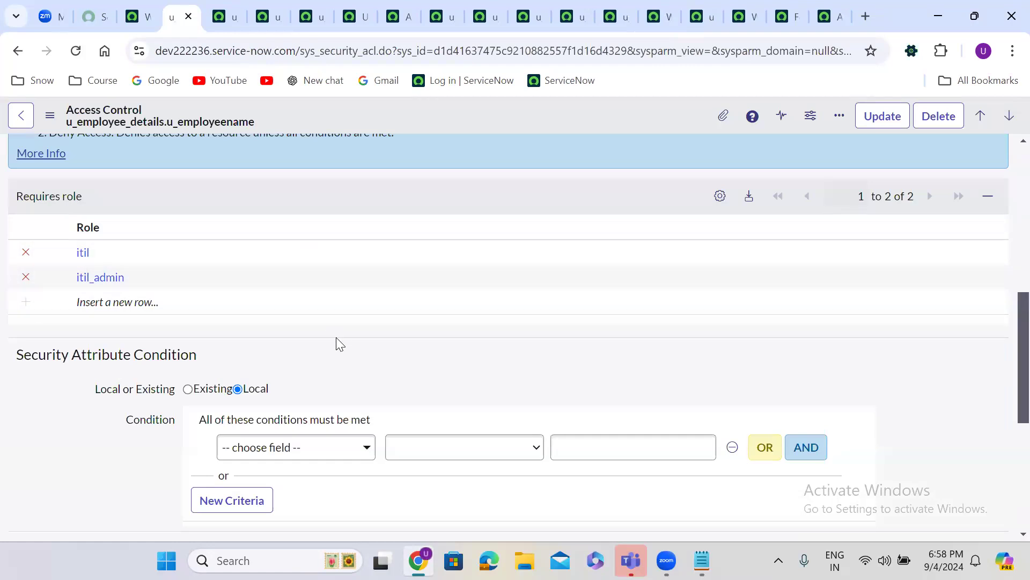
pyautogui.scroll(7, 339, 344)
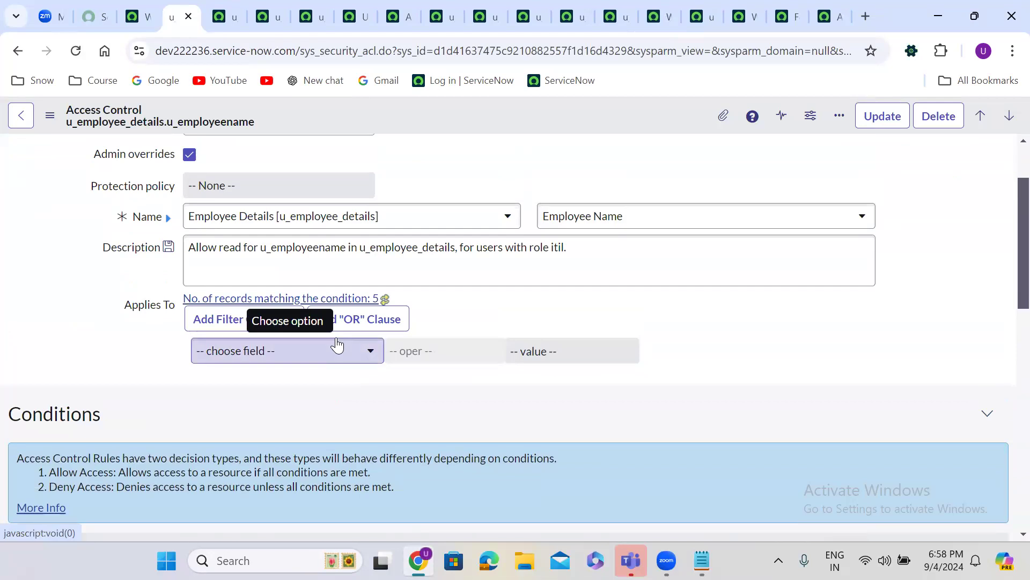
pyautogui.scroll(2, 337, 344)
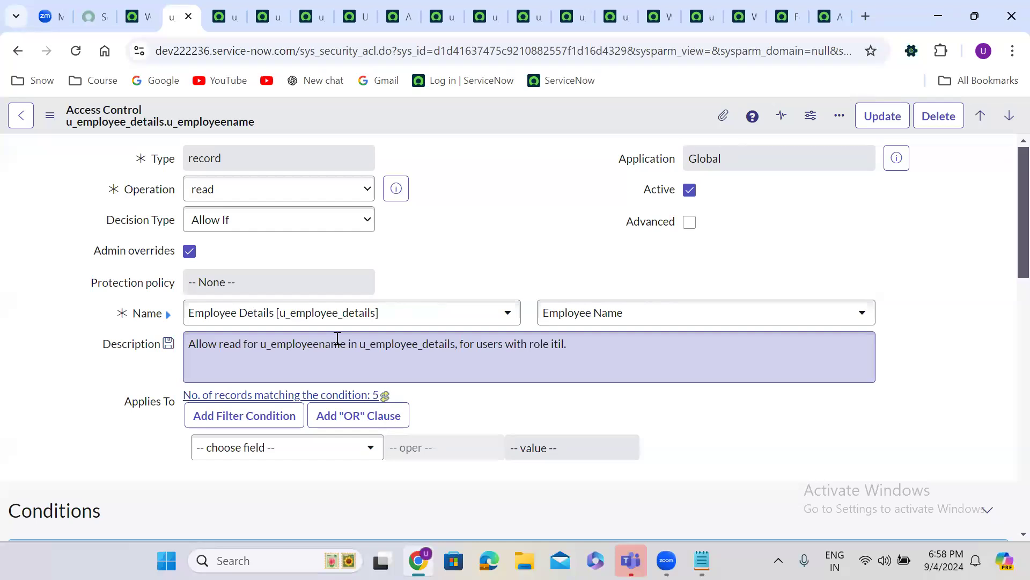
pyautogui.scroll(-8, 337, 339)
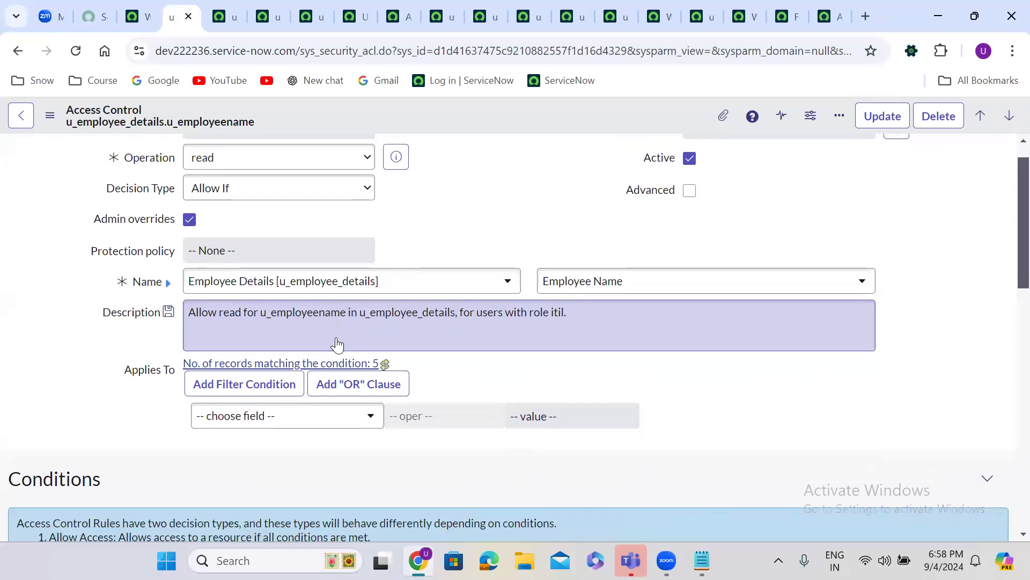
pyautogui.scroll(-5, 337, 339)
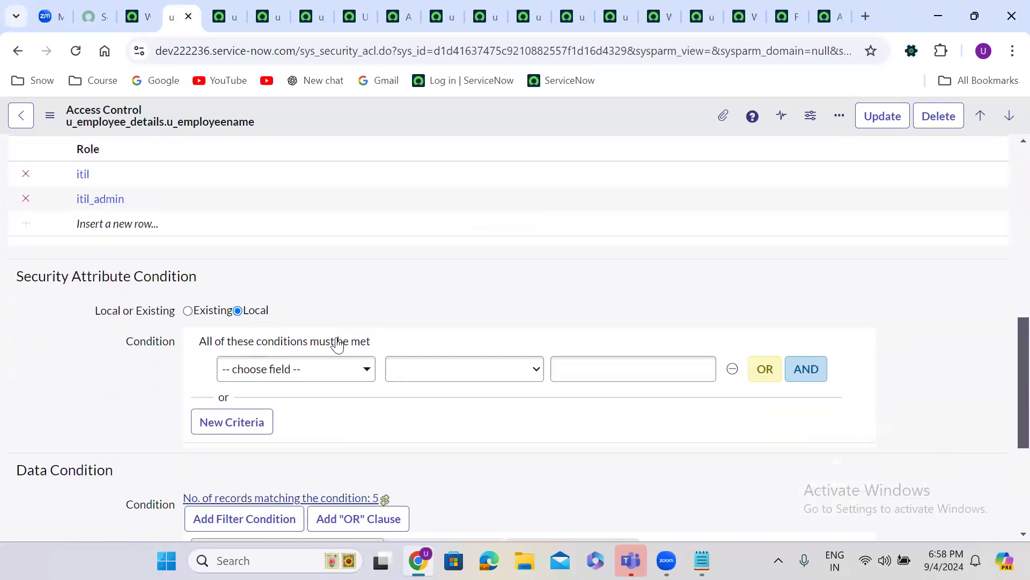
pyautogui.scroll(8, 337, 339)
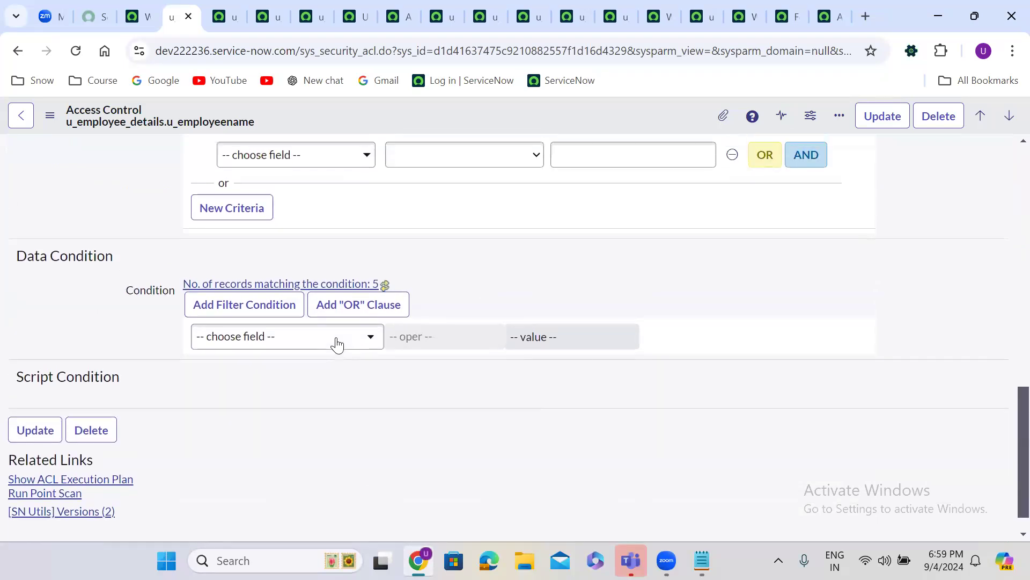
pyautogui.scroll(6, 326, 293)
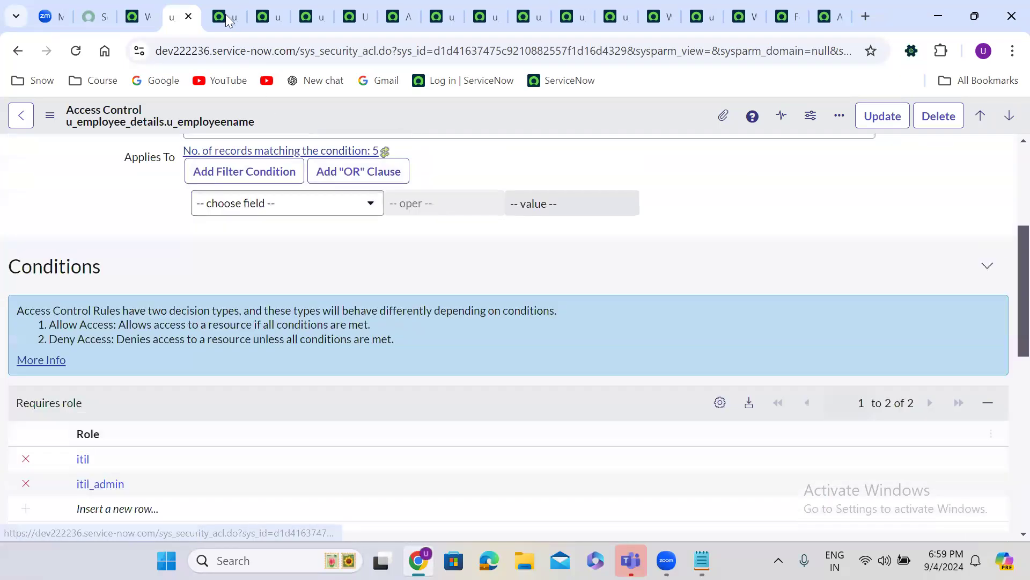
# Review the u_fathername read rule's fields and required roles
pyautogui.hotkey('ctrl', 'Tab')
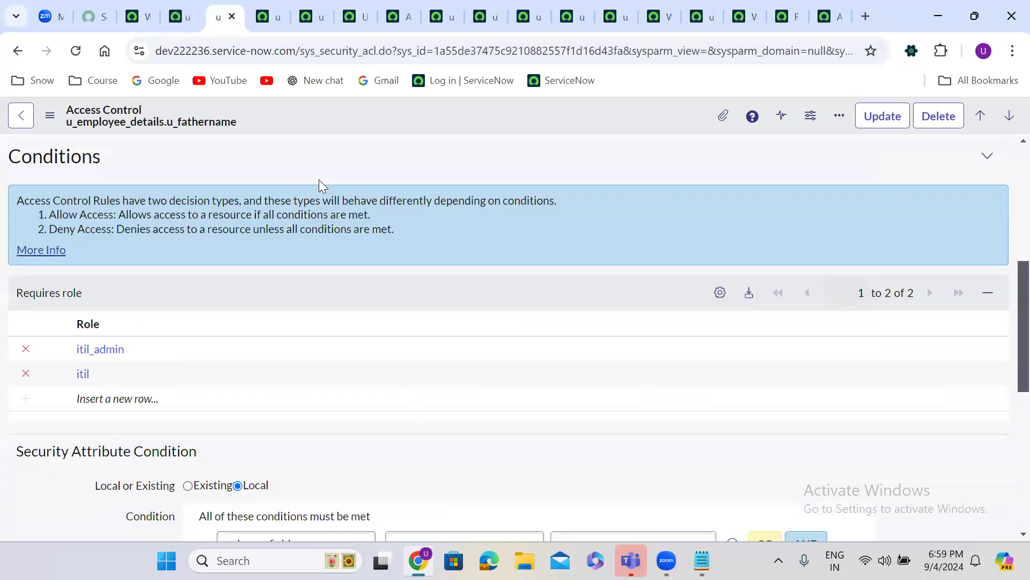
pyautogui.scroll(-5, 321, 182)
pyautogui.scroll(-2, 320, 185)
pyautogui.scroll(7, 320, 185)
pyautogui.scroll(7, 320, 185)
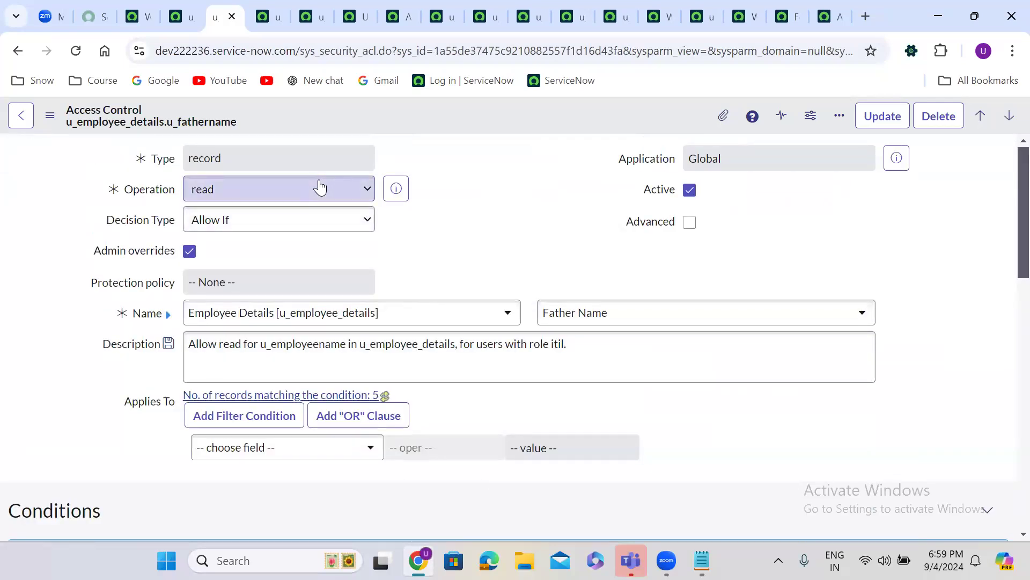
# Review the u_mothername read rule, showing itil_admin and itil as required roles
pyautogui.click(267, 17)
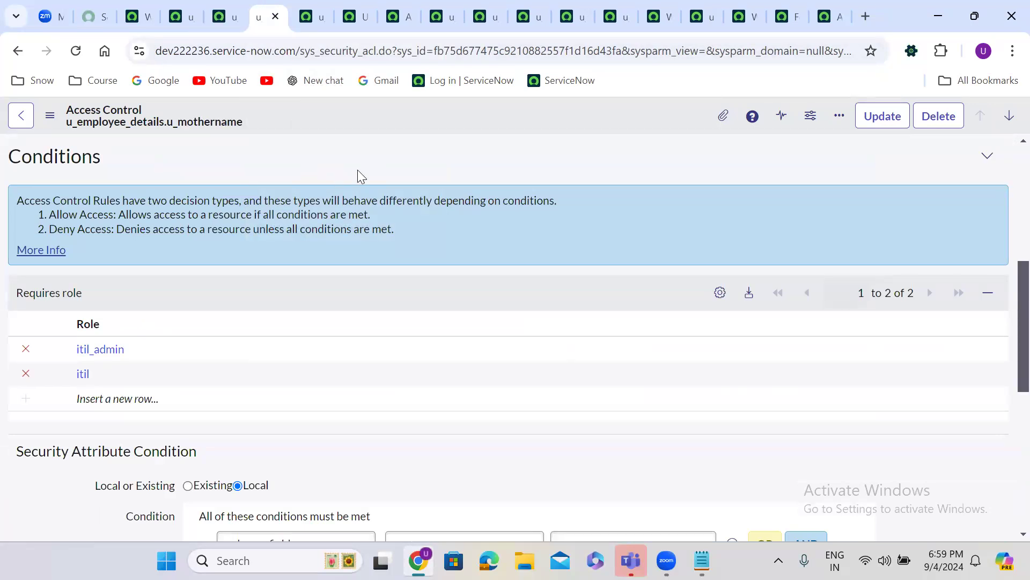
pyautogui.scroll(1, 358, 169)
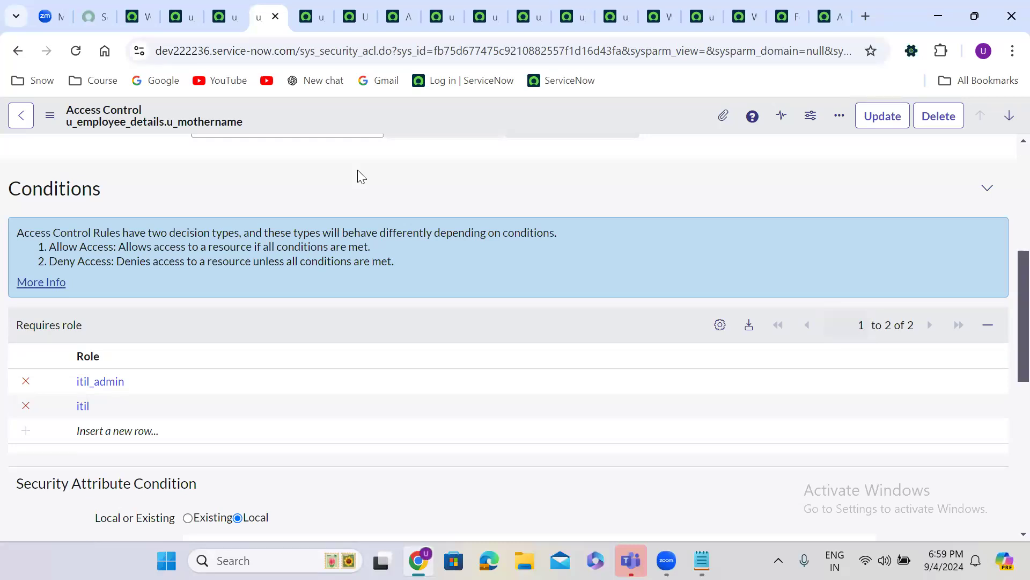
pyautogui.scroll(5, 357, 169)
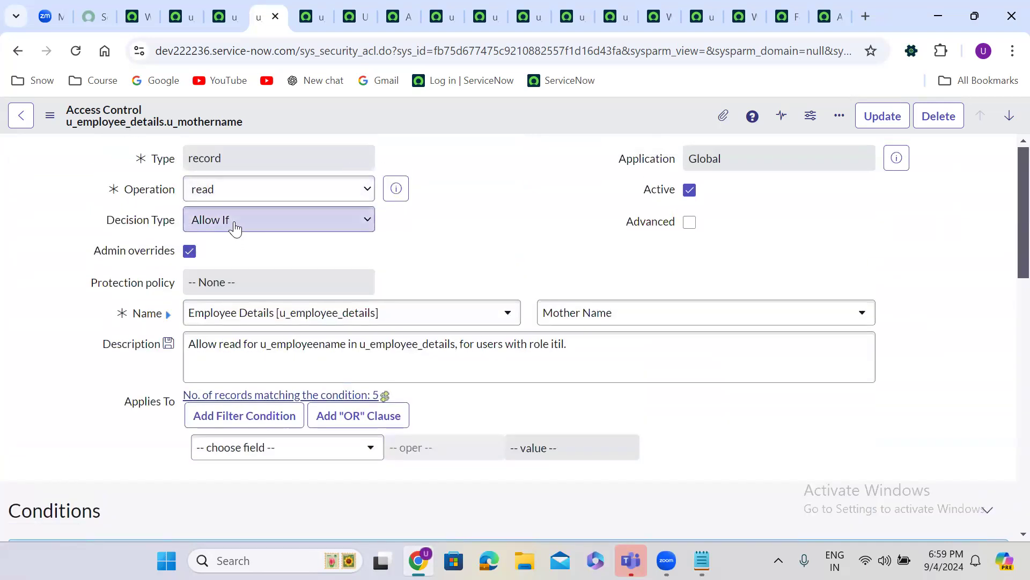
# Switch the u_mothername read rule's Decision Type from Allow If to Deny Unless
pyautogui.click(235, 223)
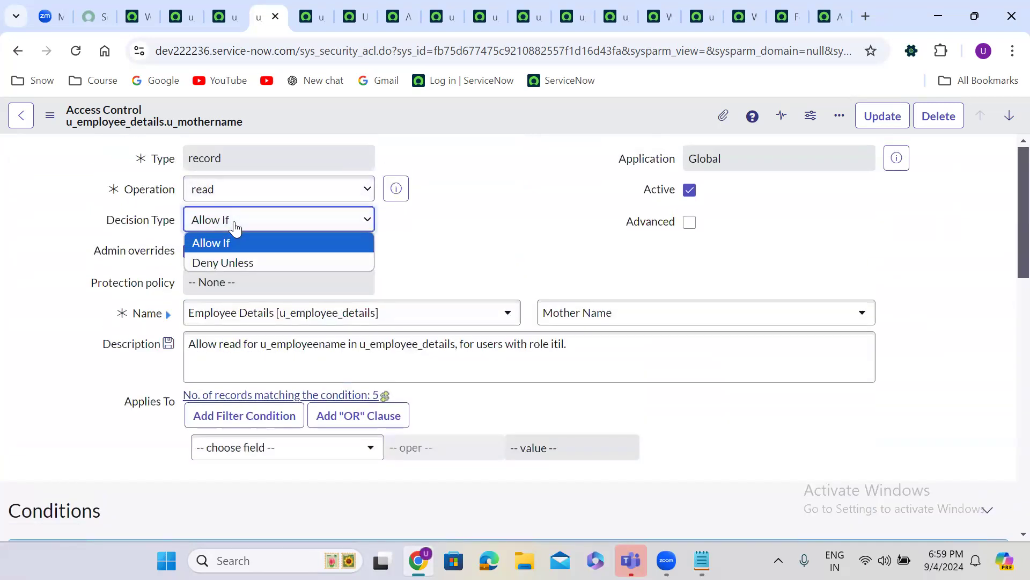
pyautogui.click(238, 261)
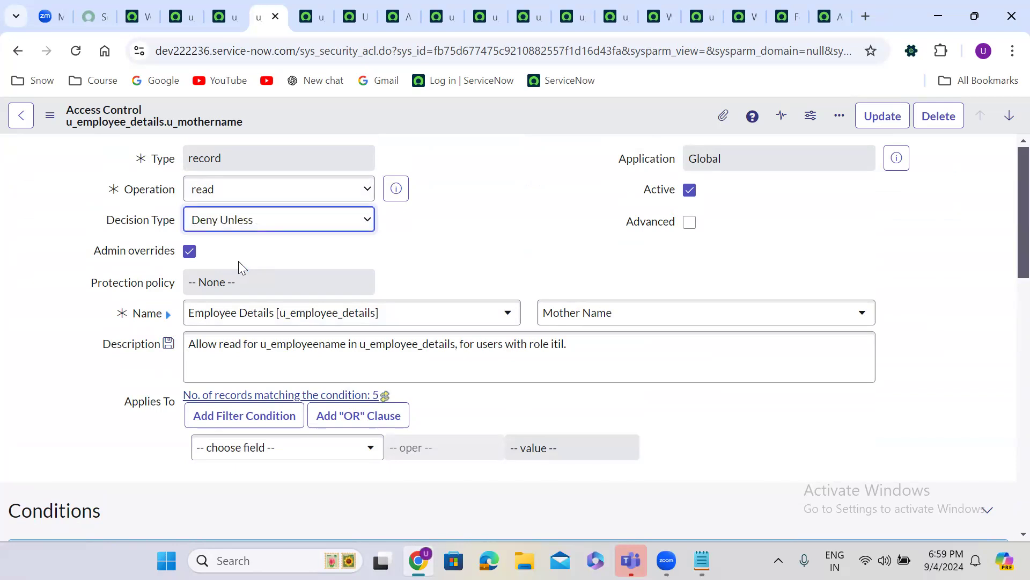
pyautogui.click(490, 239)
pyautogui.scroll(-6, 486, 234)
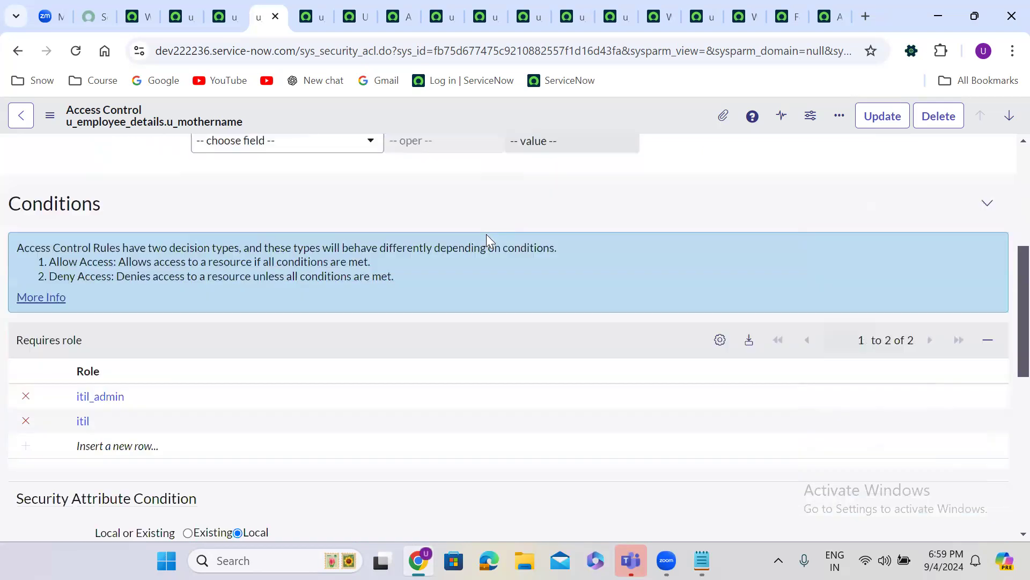
pyautogui.scroll(1, 486, 235)
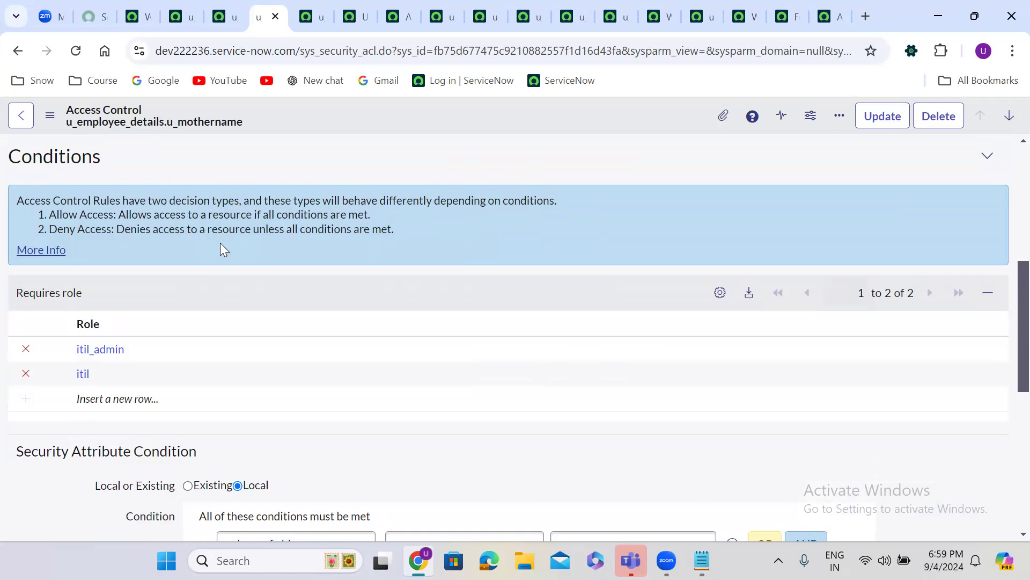
# Set the u_employee_details.* read rule's Decision Type to Deny Unless and save it
pyautogui.scroll(6, 220, 243)
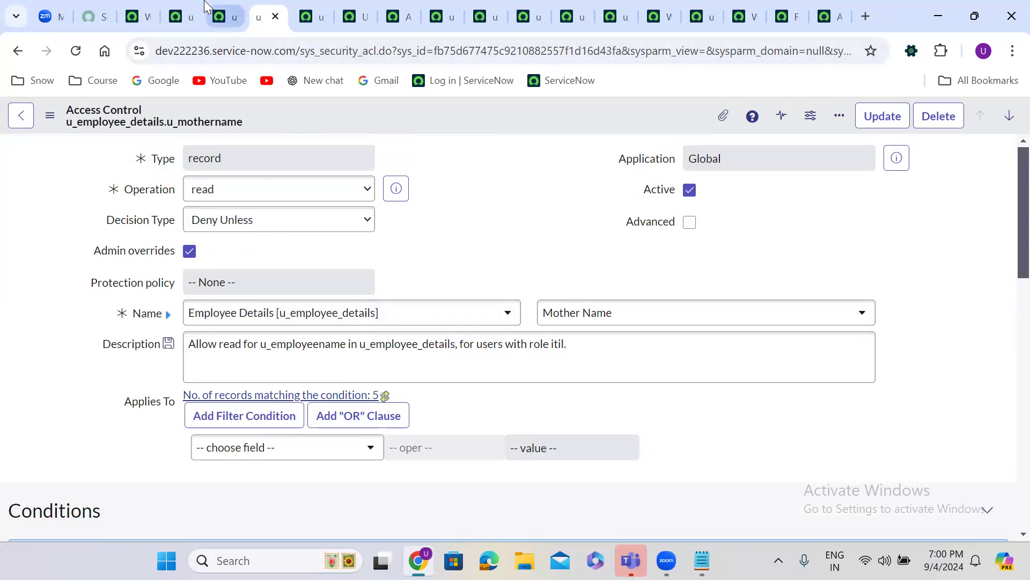
pyautogui.click(304, 9)
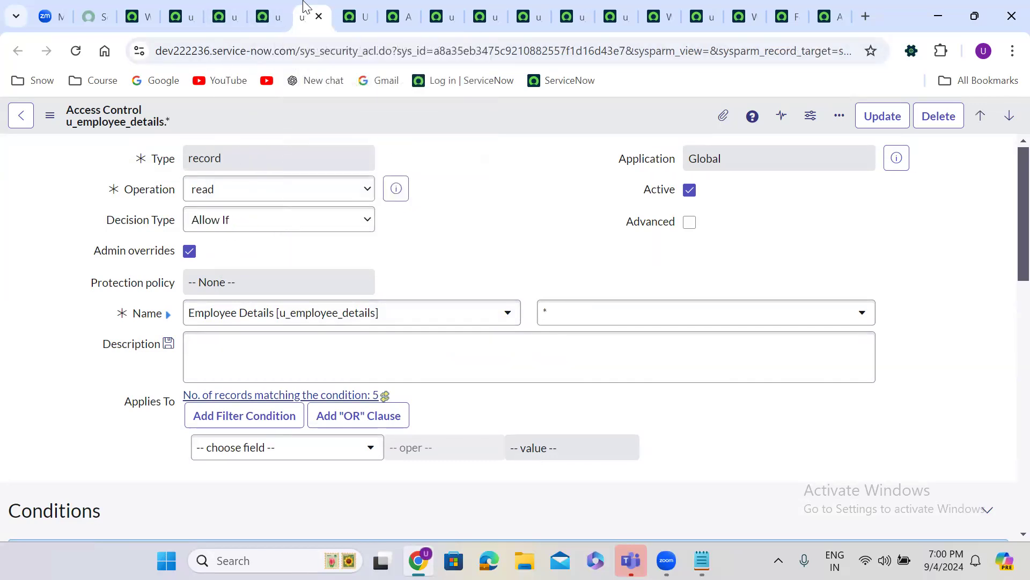
pyautogui.click(228, 220)
pyautogui.click(238, 268)
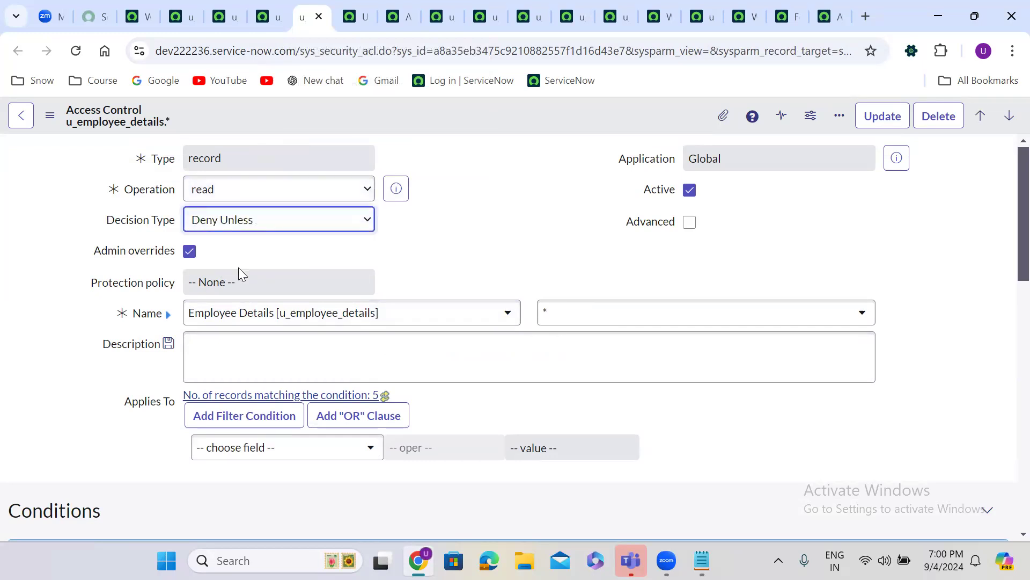
pyautogui.rightClick(415, 112)
pyautogui.click(458, 126)
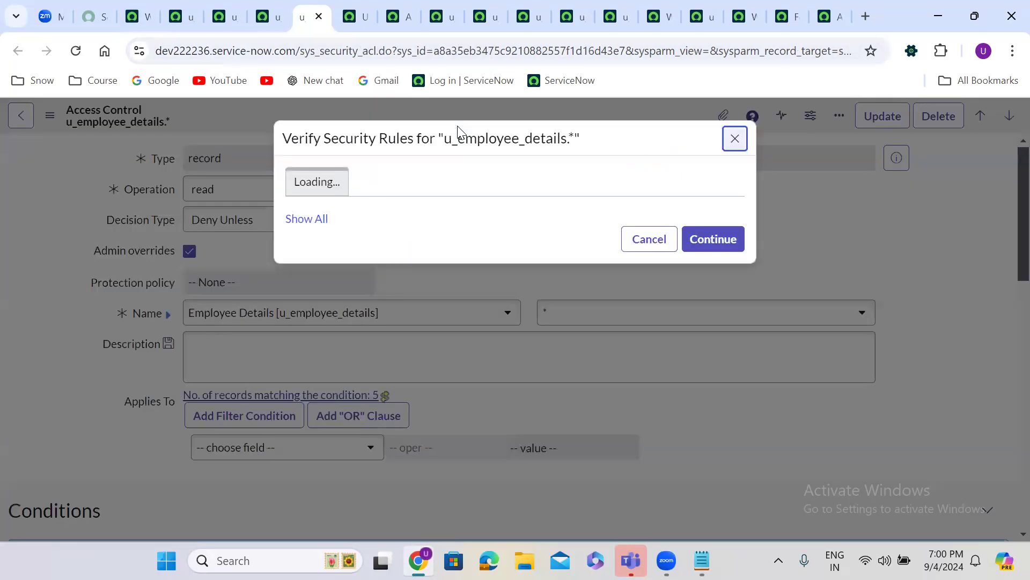
pyautogui.click(716, 293)
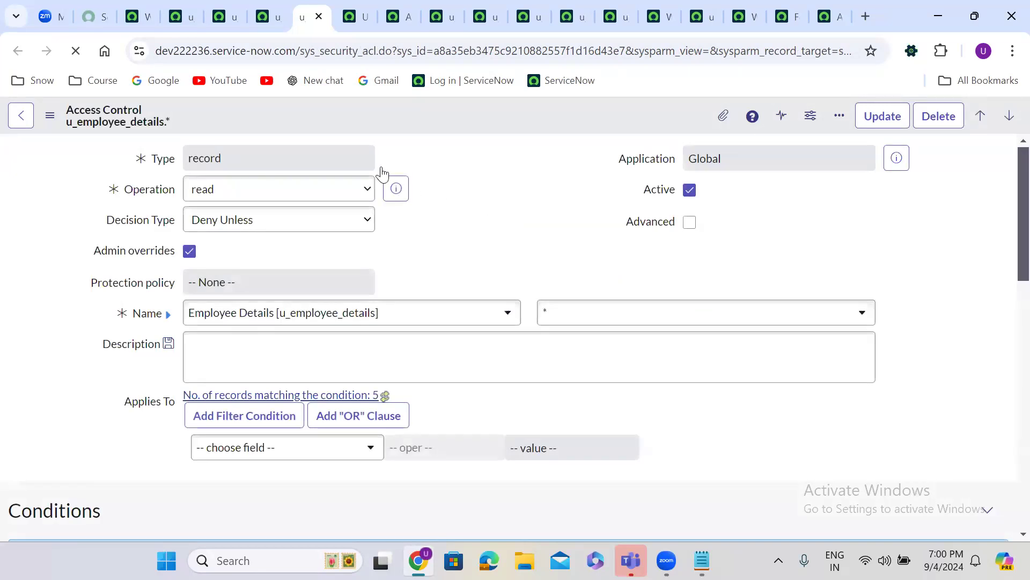
# Switch the u_mothername read rule's Decision Type back to Allow If
pyautogui.click(270, 7)
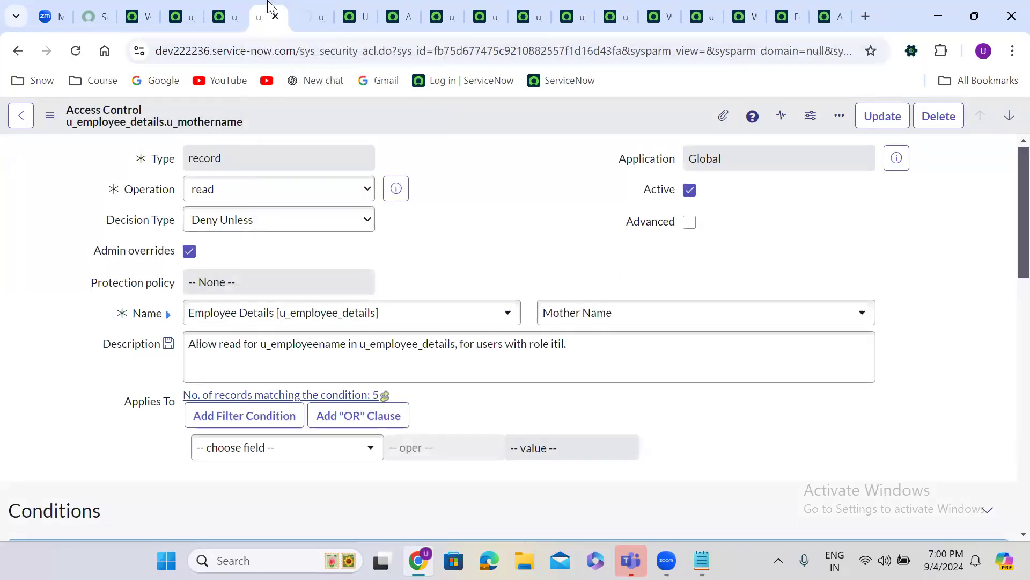
pyautogui.click(215, 222)
pyautogui.click(230, 242)
pyautogui.click(450, 196)
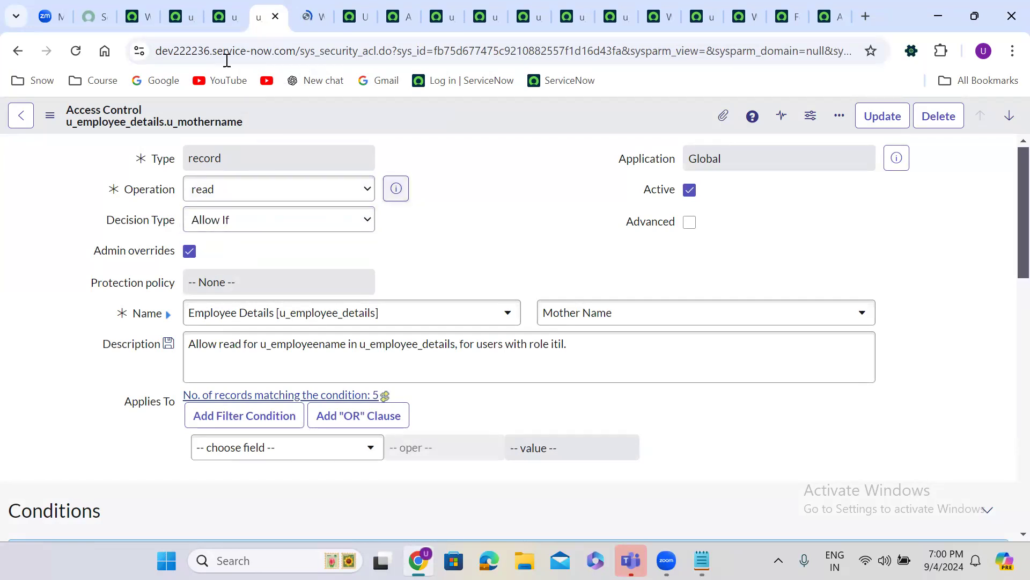
# Impersonate a non-admin test user from the home page account menu
pyautogui.click(145, 7)
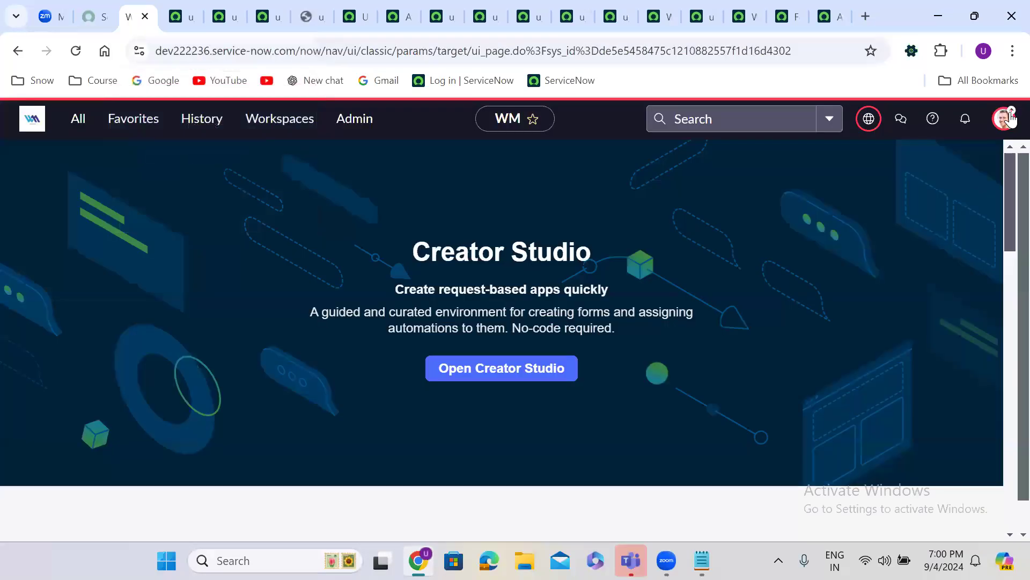
pyautogui.click(1009, 118)
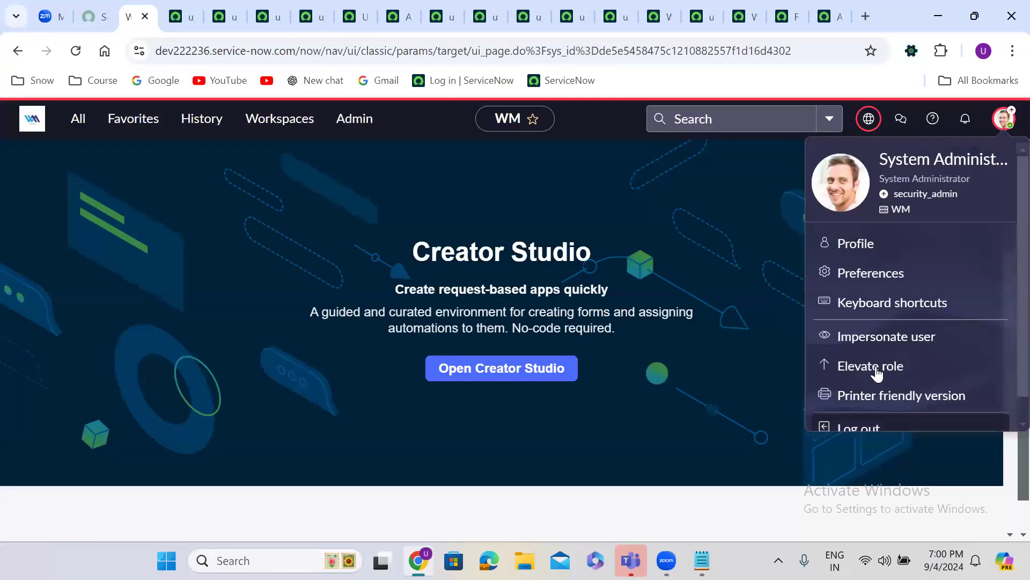
pyautogui.click(870, 344)
pyautogui.click(400, 351)
pyautogui.click(663, 484)
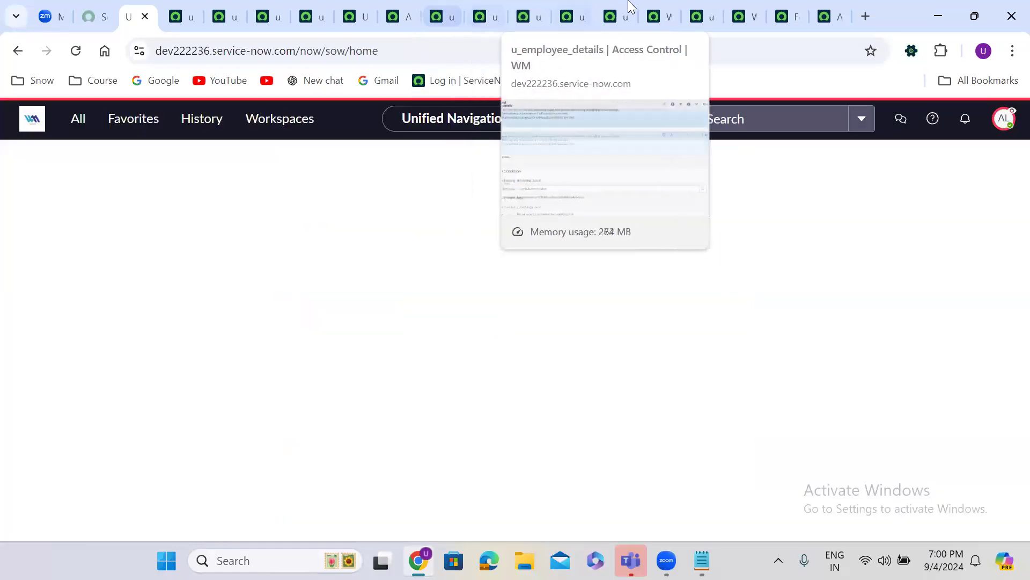
# Reload the employee details list as that user, showing the security constraints page
pyautogui.click(655, 12)
pyautogui.click(76, 51)
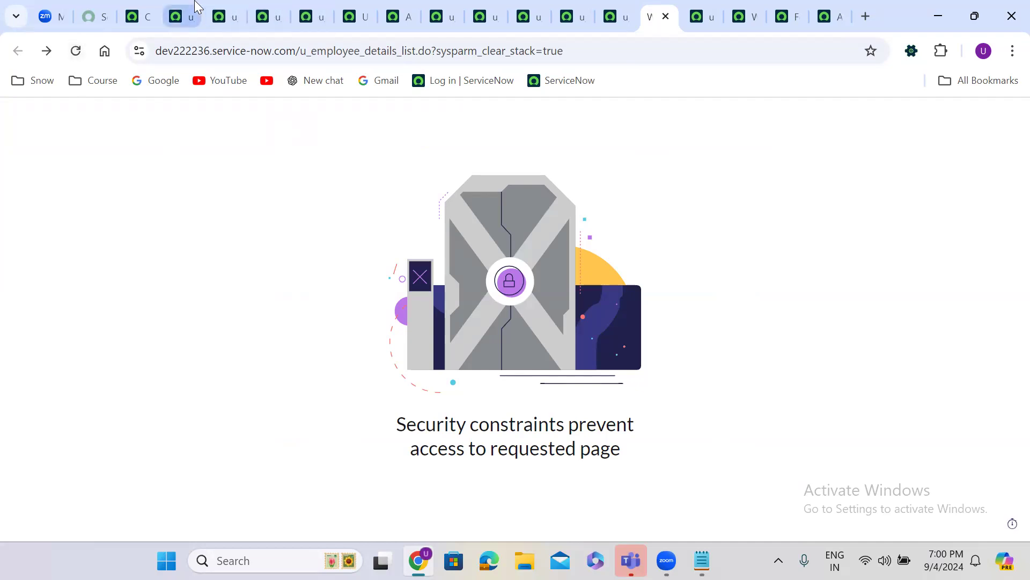
pyautogui.click(185, 17)
# End the impersonation and return to the admin session
pyautogui.click(138, 17)
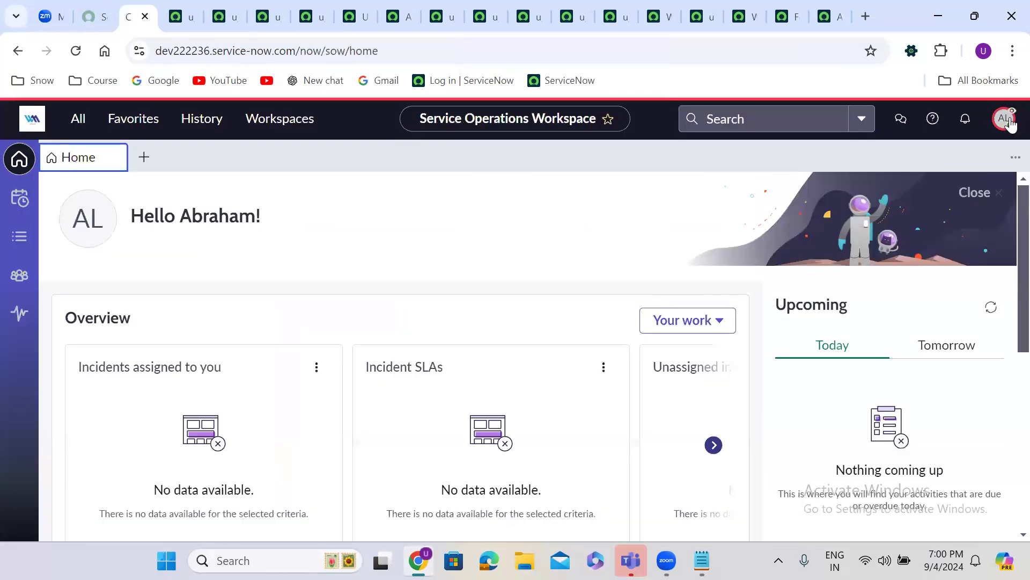
pyautogui.click(1004, 118)
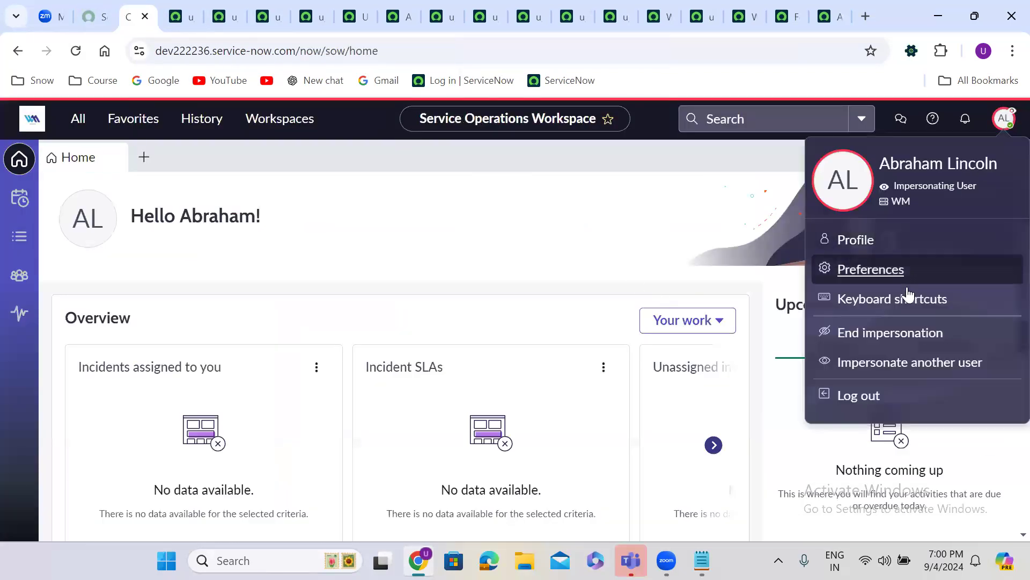
pyautogui.click(874, 333)
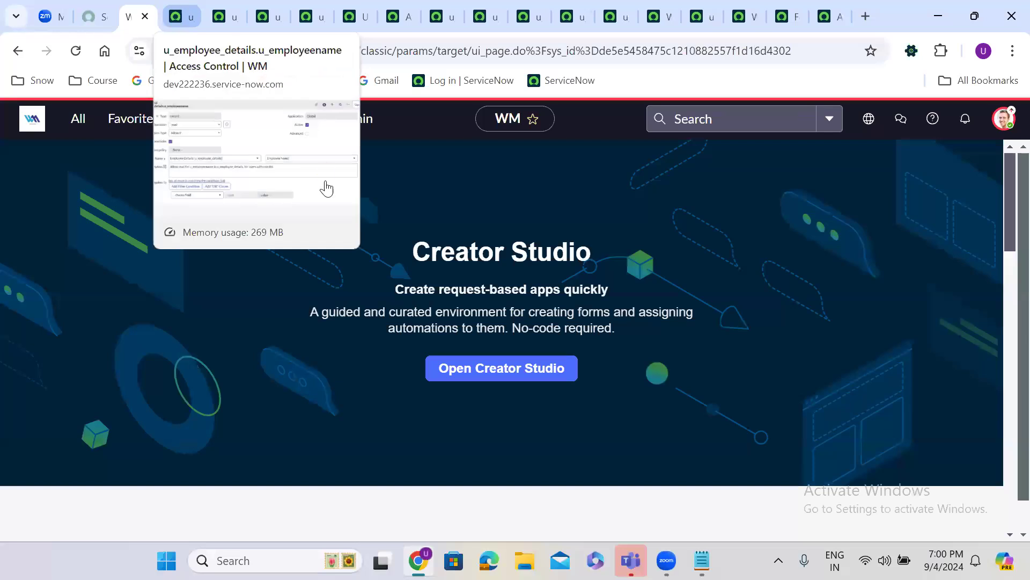
# Set the Employee Name read ACL to Deny Unless and save it
pyautogui.click(184, 8)
pyautogui.click(247, 220)
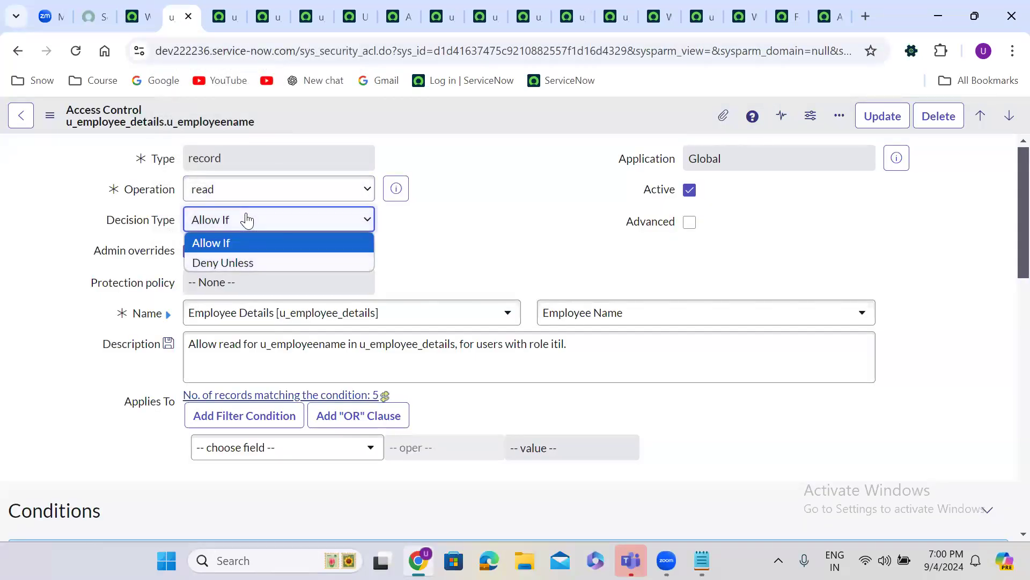
pyautogui.click(235, 264)
pyautogui.rightClick(312, 106)
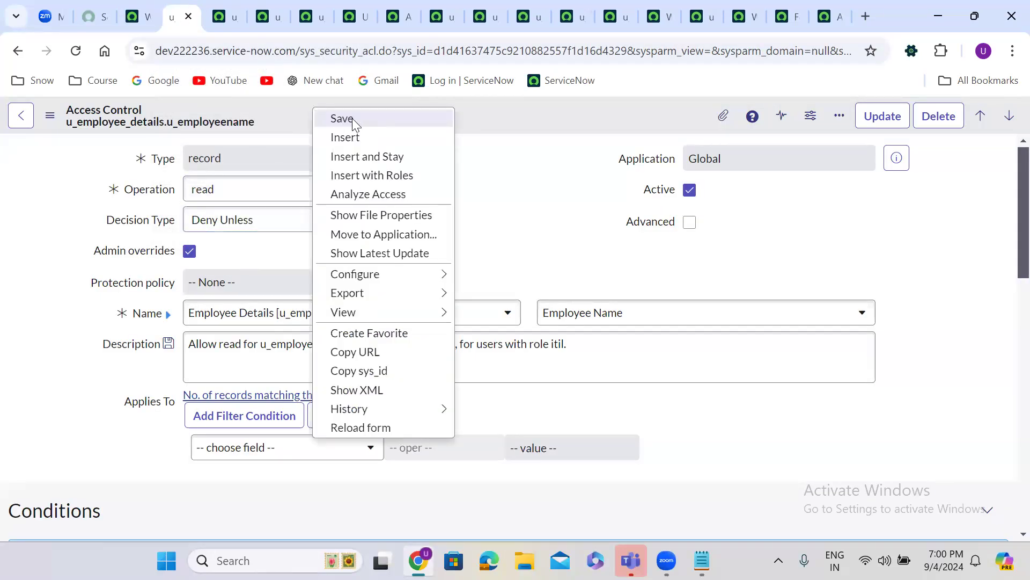
pyautogui.click(349, 118)
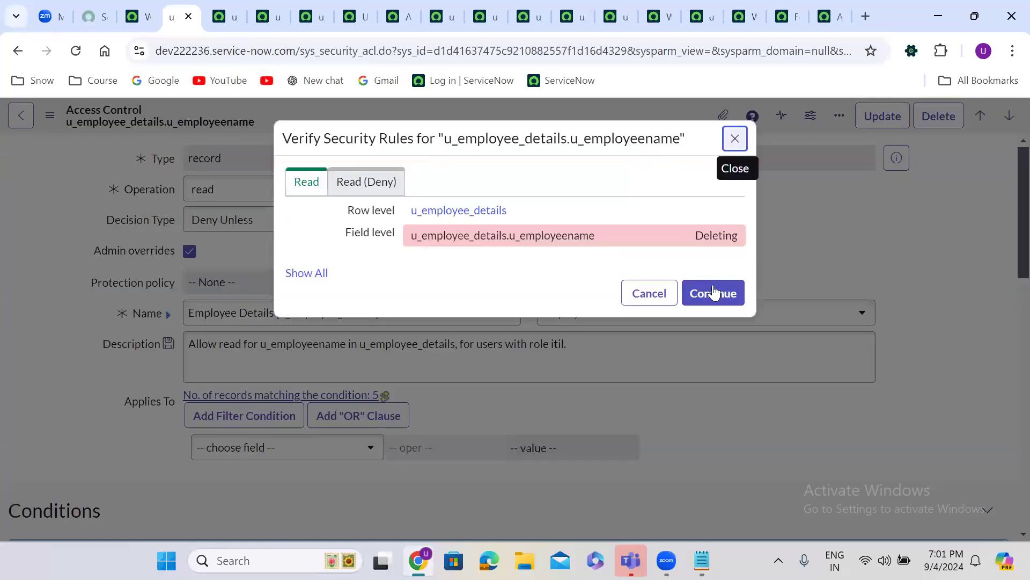
pyautogui.click(725, 300)
# Set the Father Name read ACL to Deny Unless and save it
pyautogui.click(223, 16)
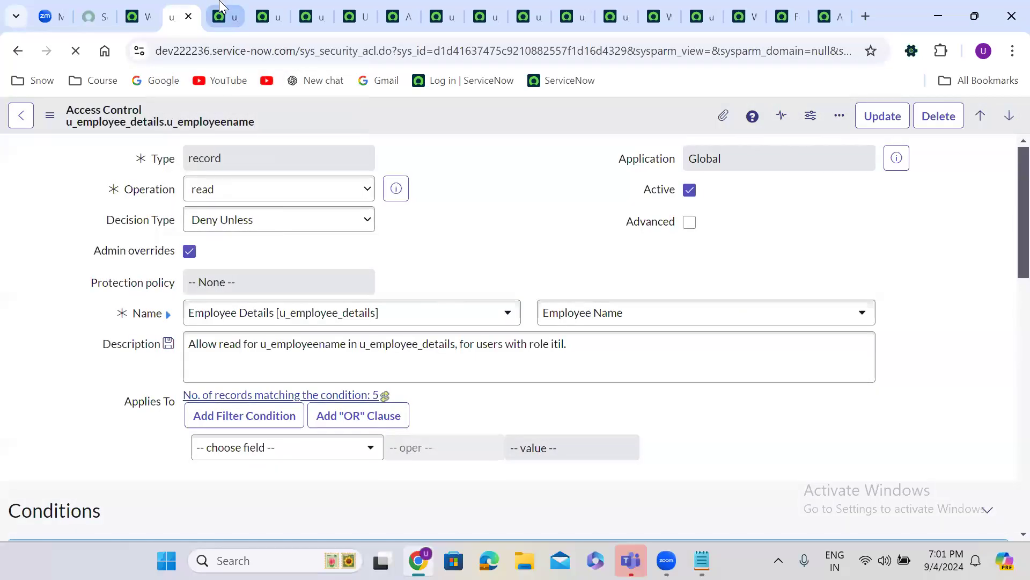
pyautogui.click(231, 220)
pyautogui.click(238, 265)
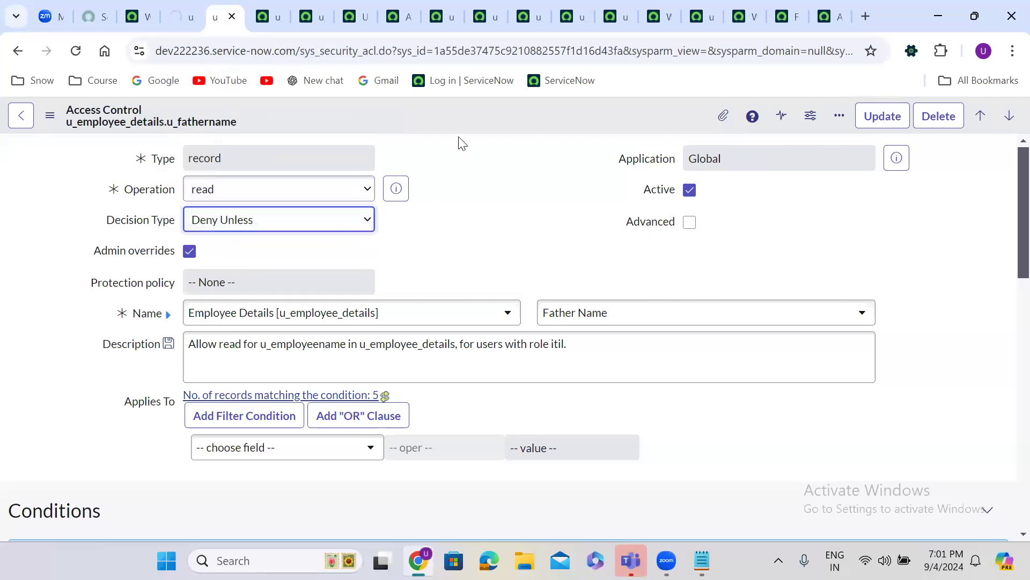
pyautogui.rightClick(454, 99)
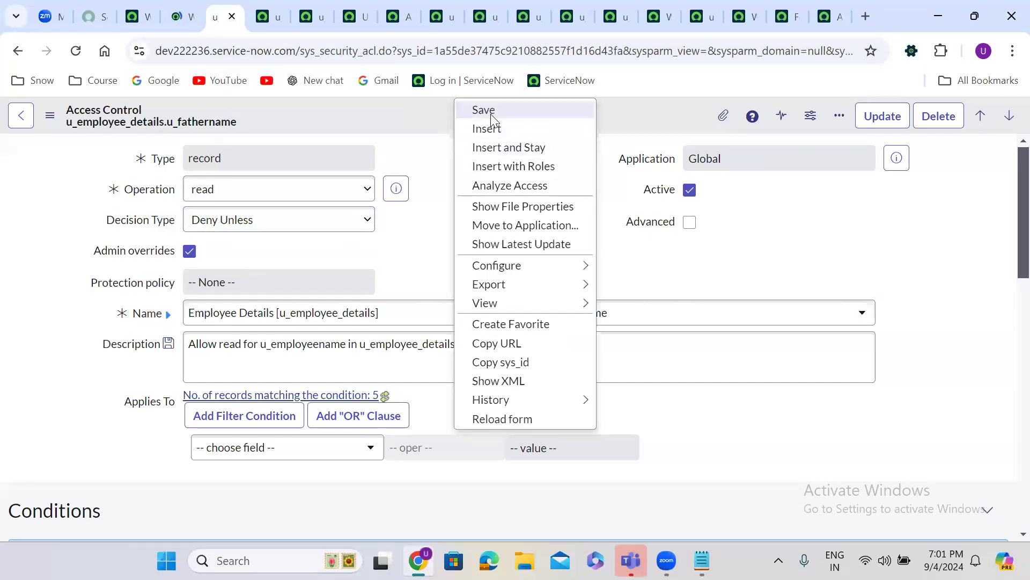
pyautogui.click(488, 112)
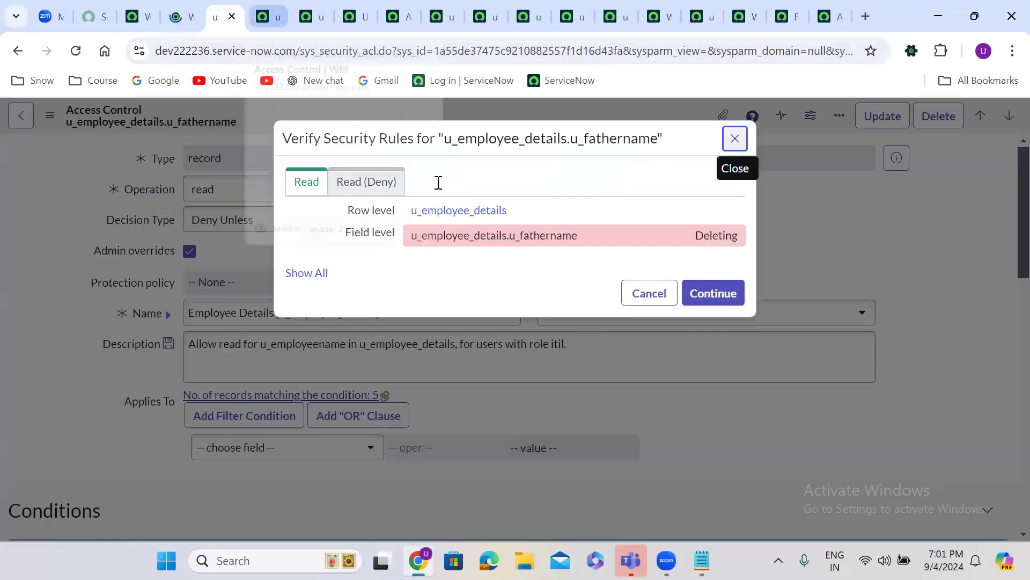
pyautogui.click(713, 293)
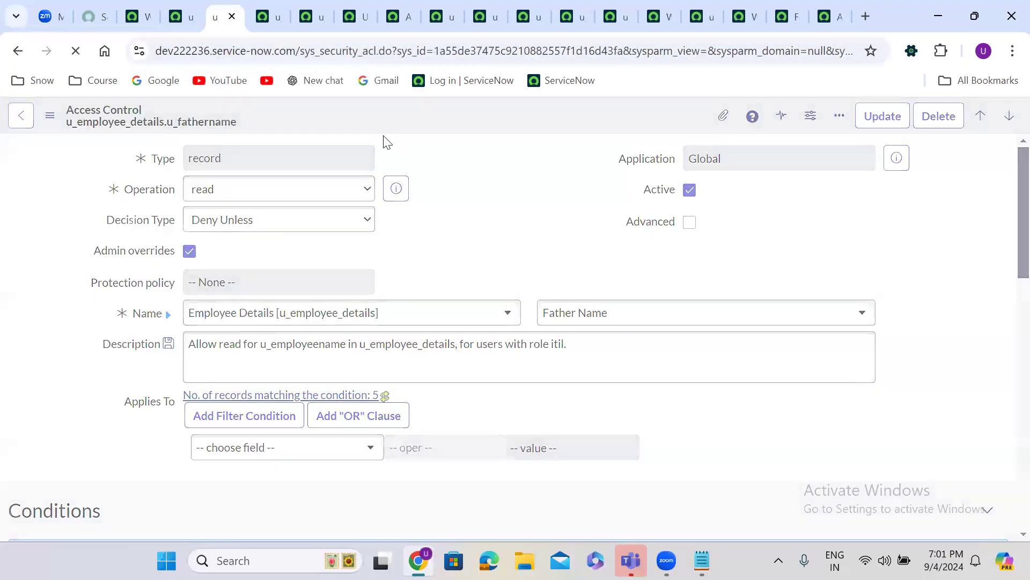
# Set the Mother Name read ACL to Deny Unless and save it
pyautogui.click(271, 7)
pyautogui.click(244, 221)
pyautogui.click(258, 260)
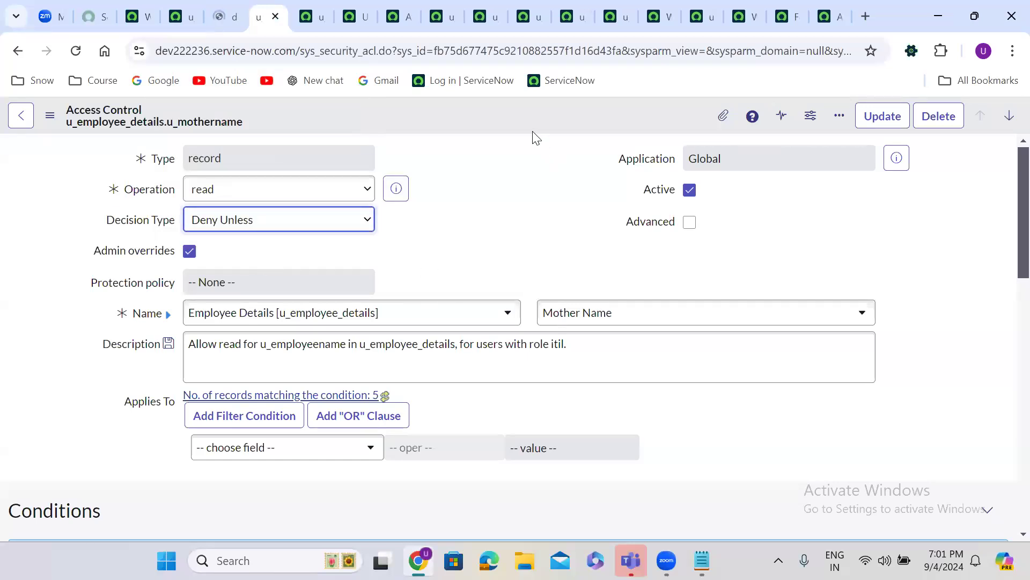
pyautogui.rightClick(466, 112)
pyautogui.click(496, 125)
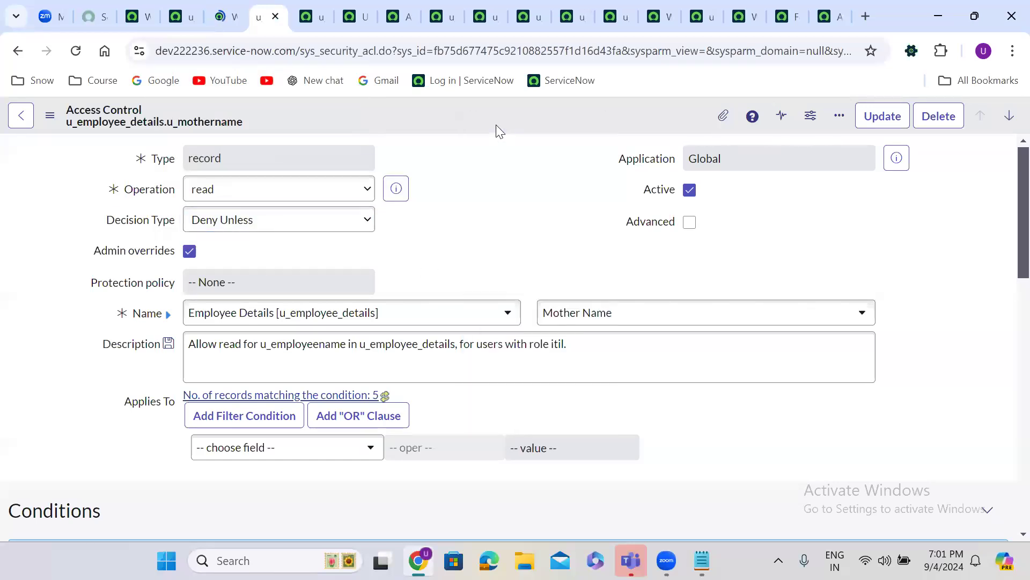
pyautogui.click(713, 294)
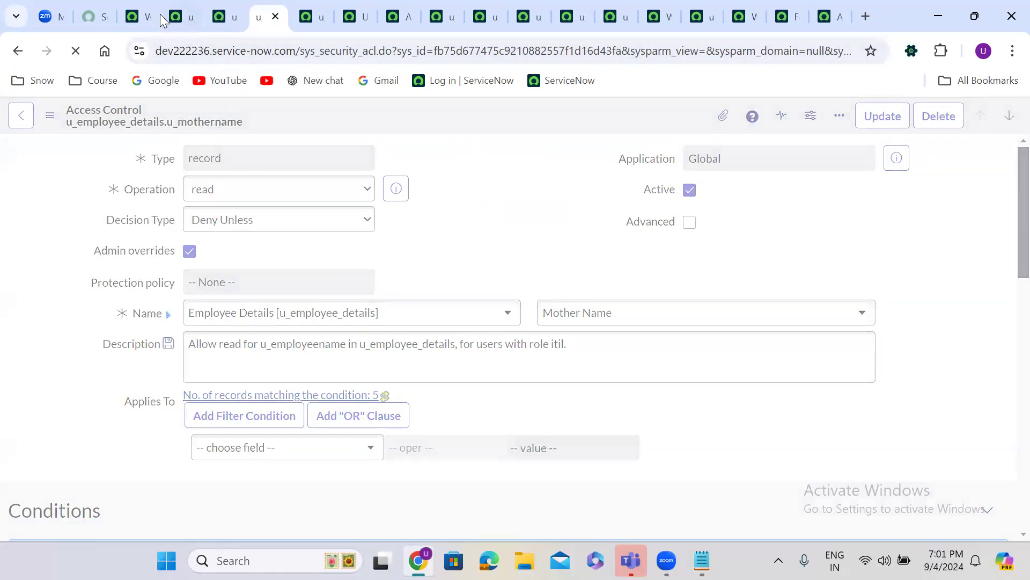
# Impersonate a non-admin user from the home page account menu
pyautogui.click(137, 8)
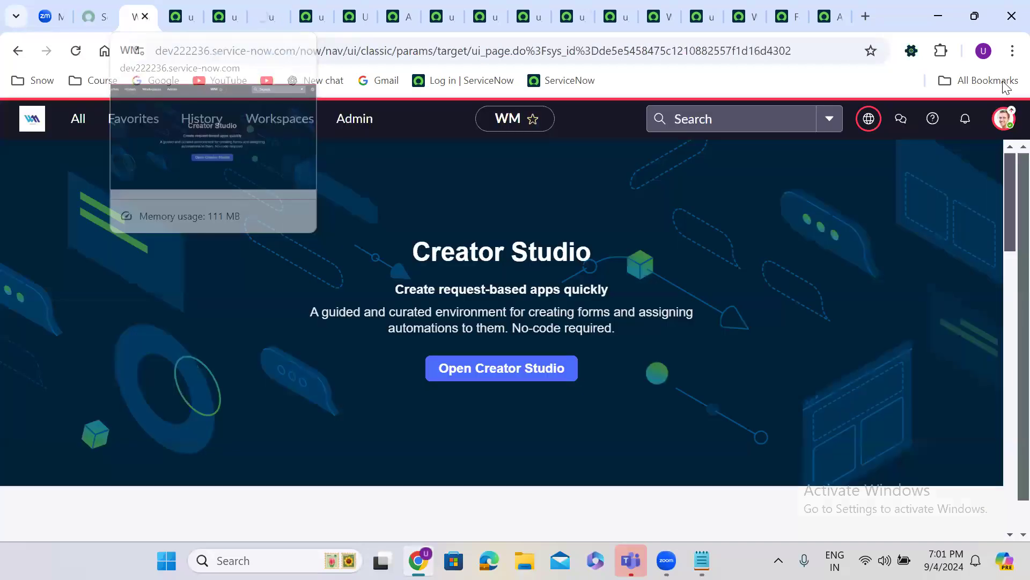
pyautogui.click(1003, 129)
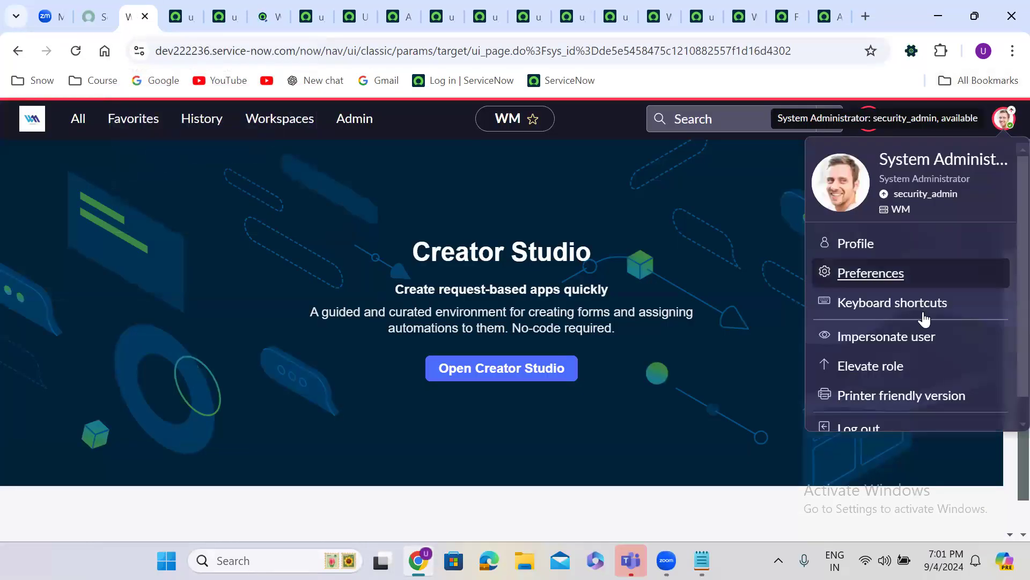
pyautogui.click(867, 338)
pyautogui.click(495, 343)
pyautogui.click(716, 486)
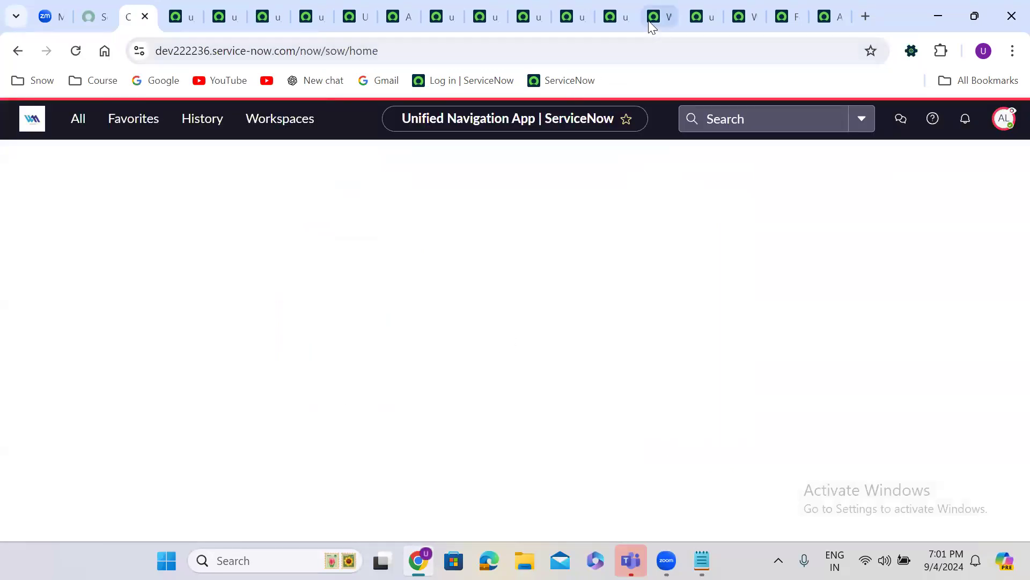
# Reload the employee details list to confirm it is blocked, then return to the Father Name ACL
pyautogui.click(652, 17)
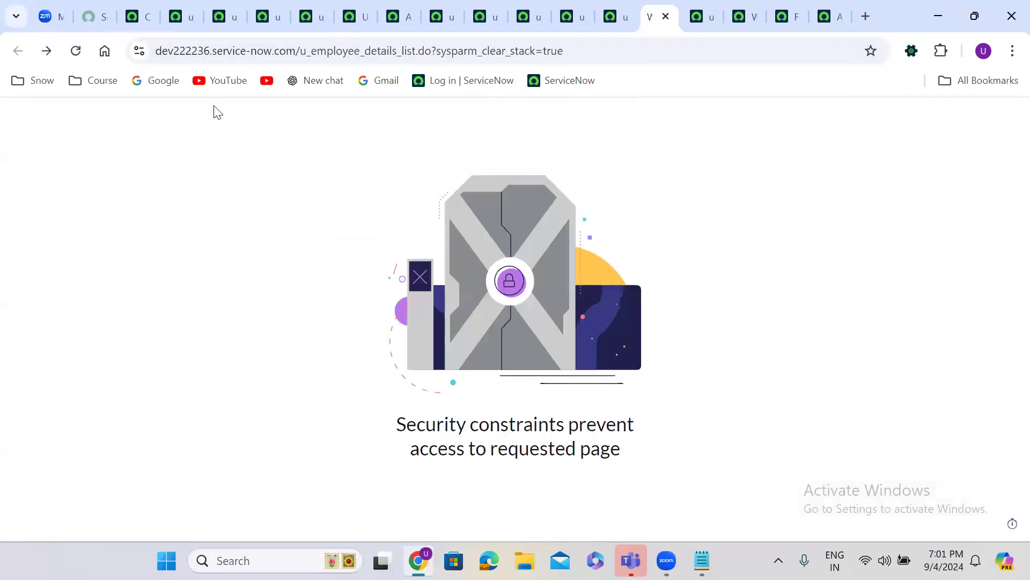
pyautogui.click(79, 57)
pyautogui.click(79, 56)
pyautogui.click(79, 56)
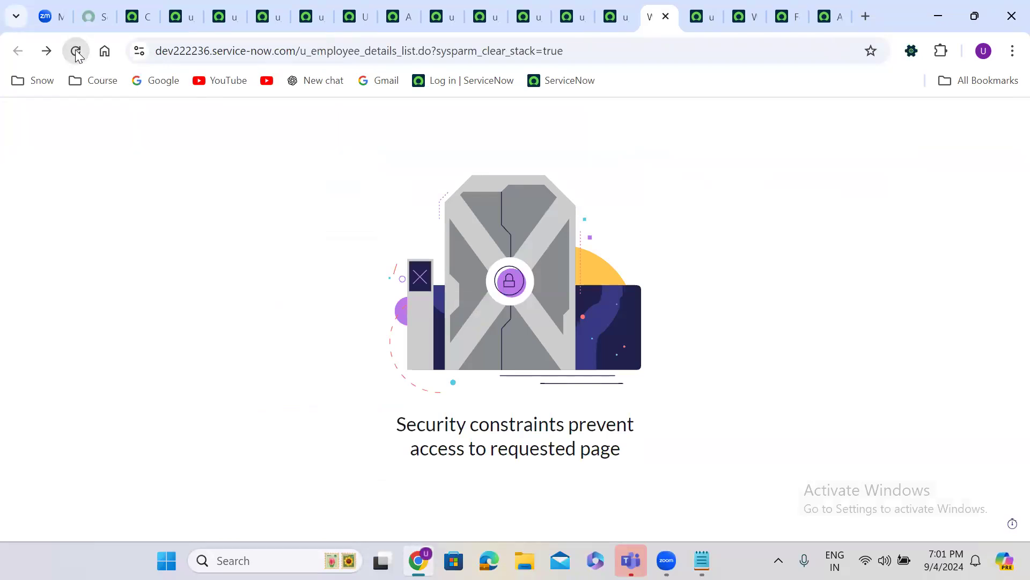
pyautogui.click(224, 17)
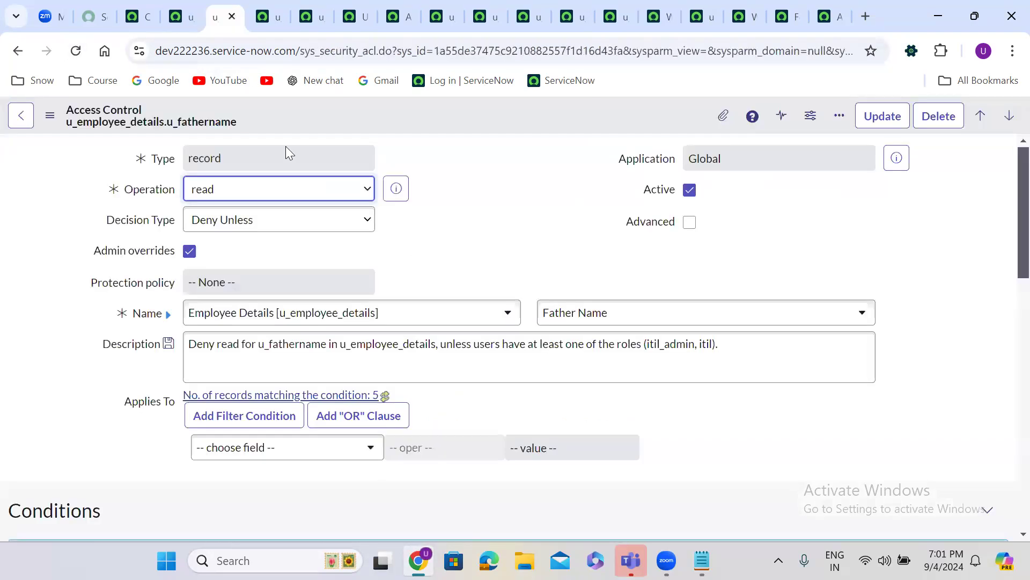
pyautogui.click(202, 229)
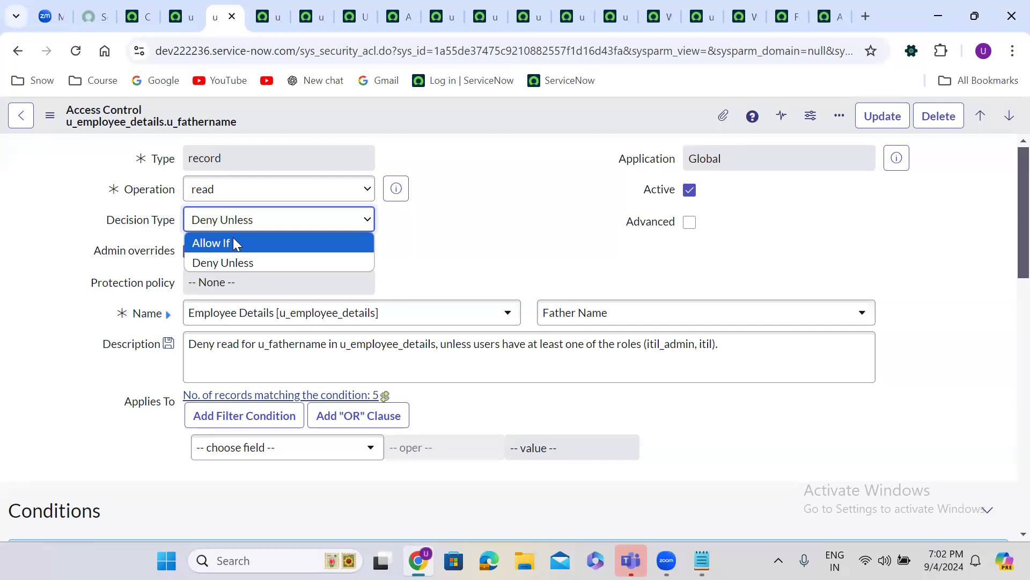
pyautogui.click(303, 482)
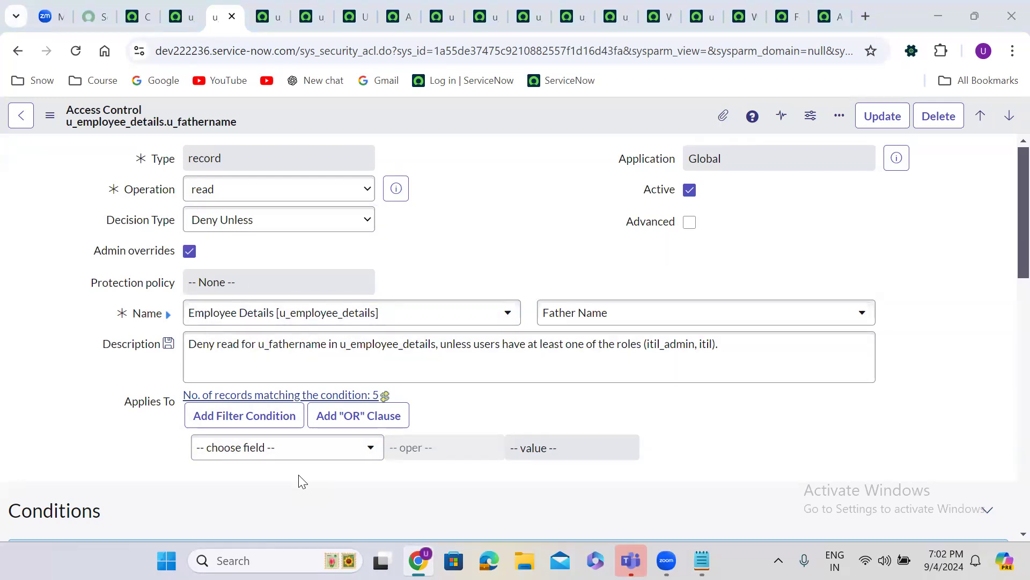